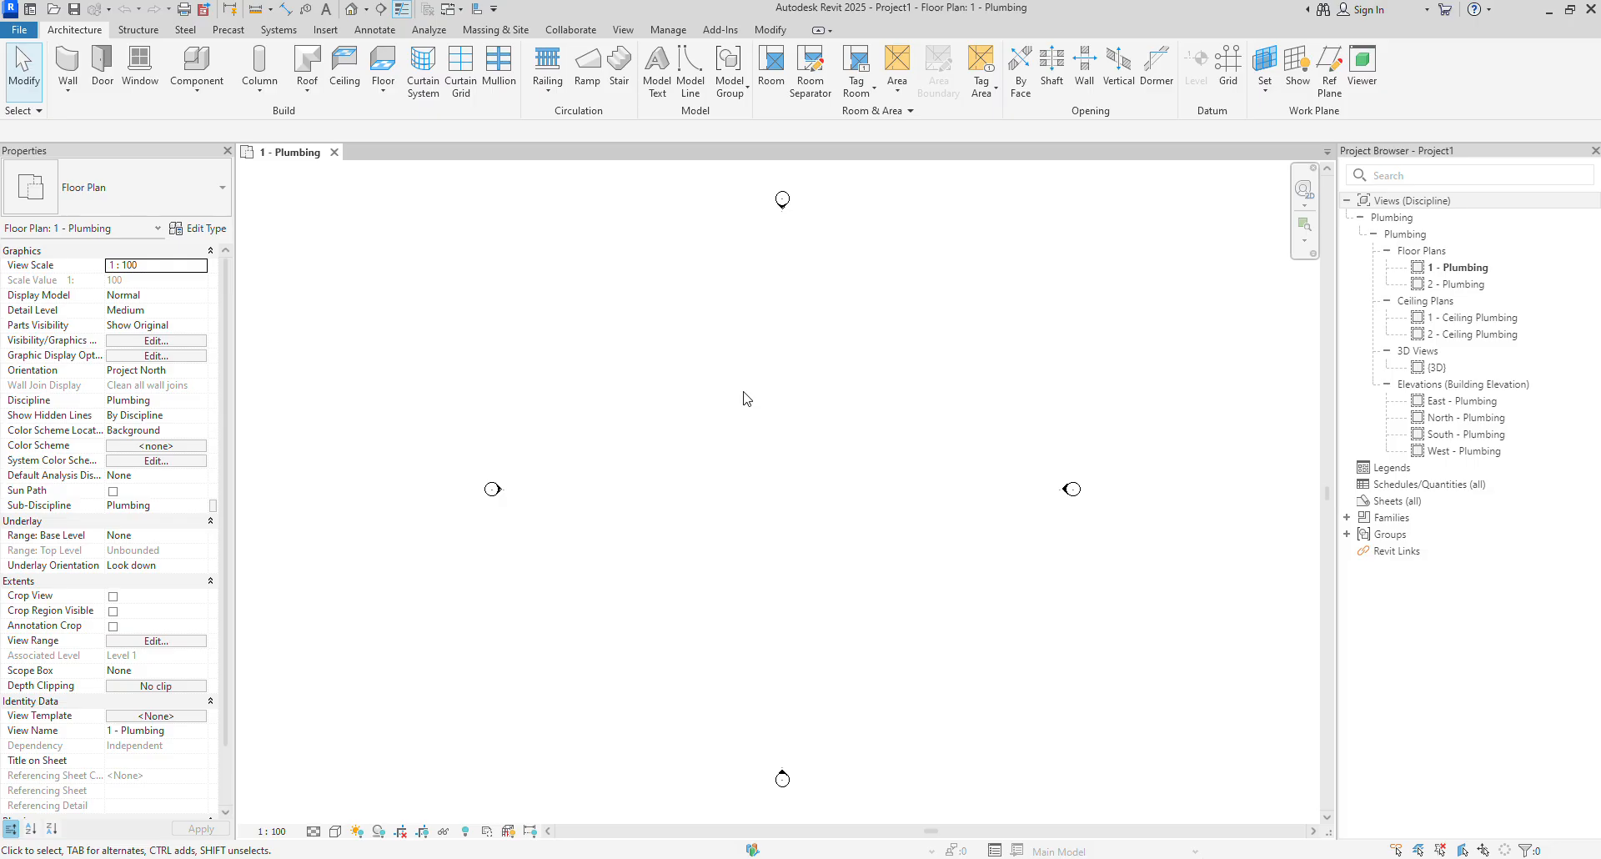
Link the Arch Model Revit file from the NEW Plumbing Modeling Course folder, positioned Auto - Internal Origin to Internal Origin.
click(326, 31)
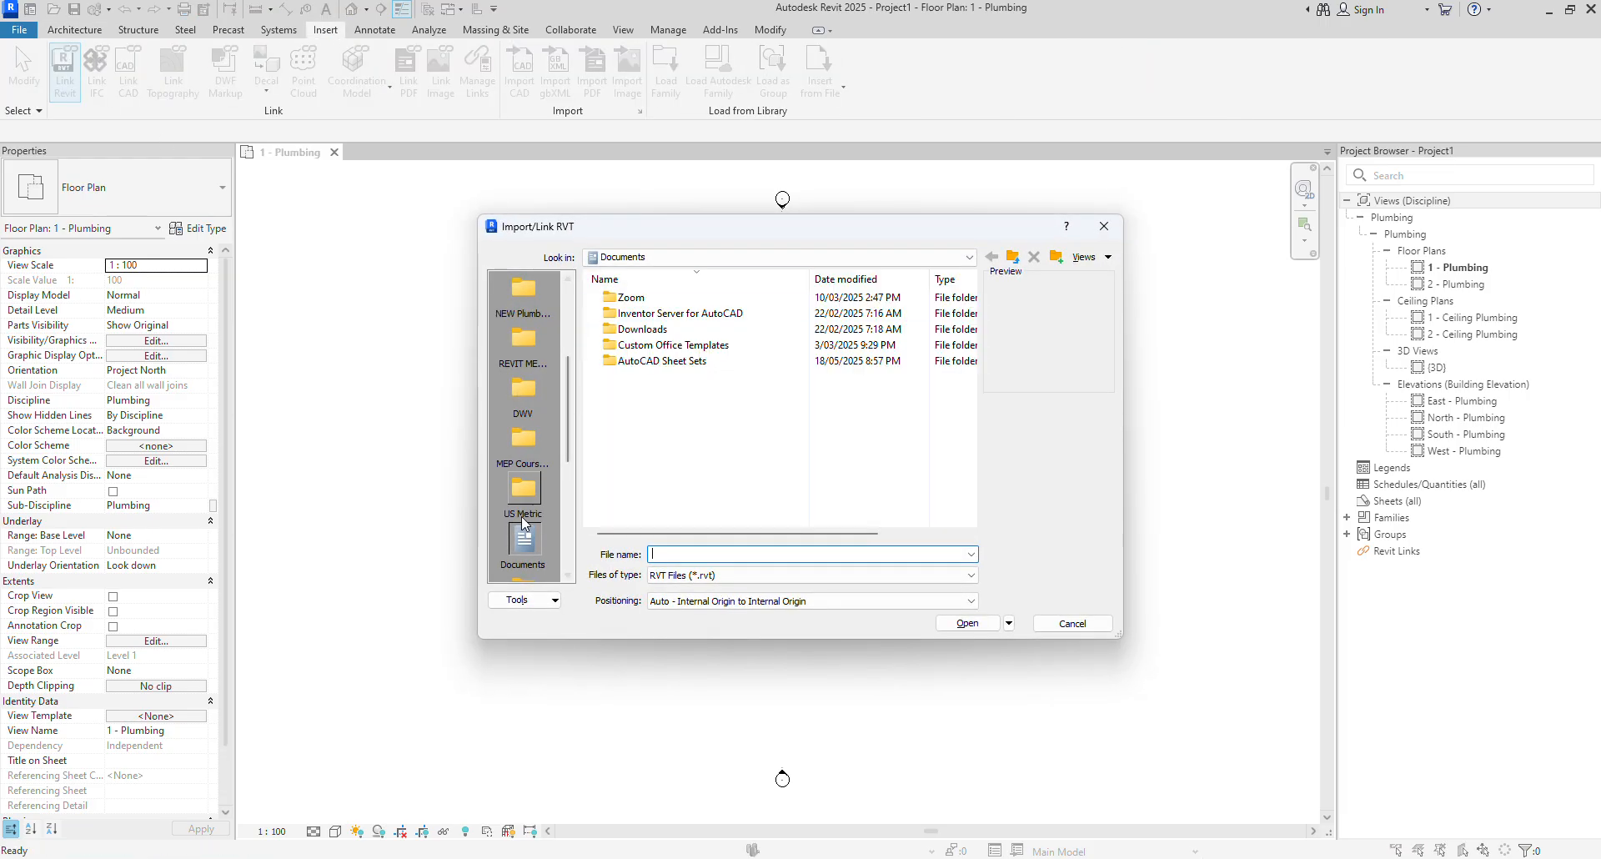
drag(569, 385, 569, 366)
click(530, 347)
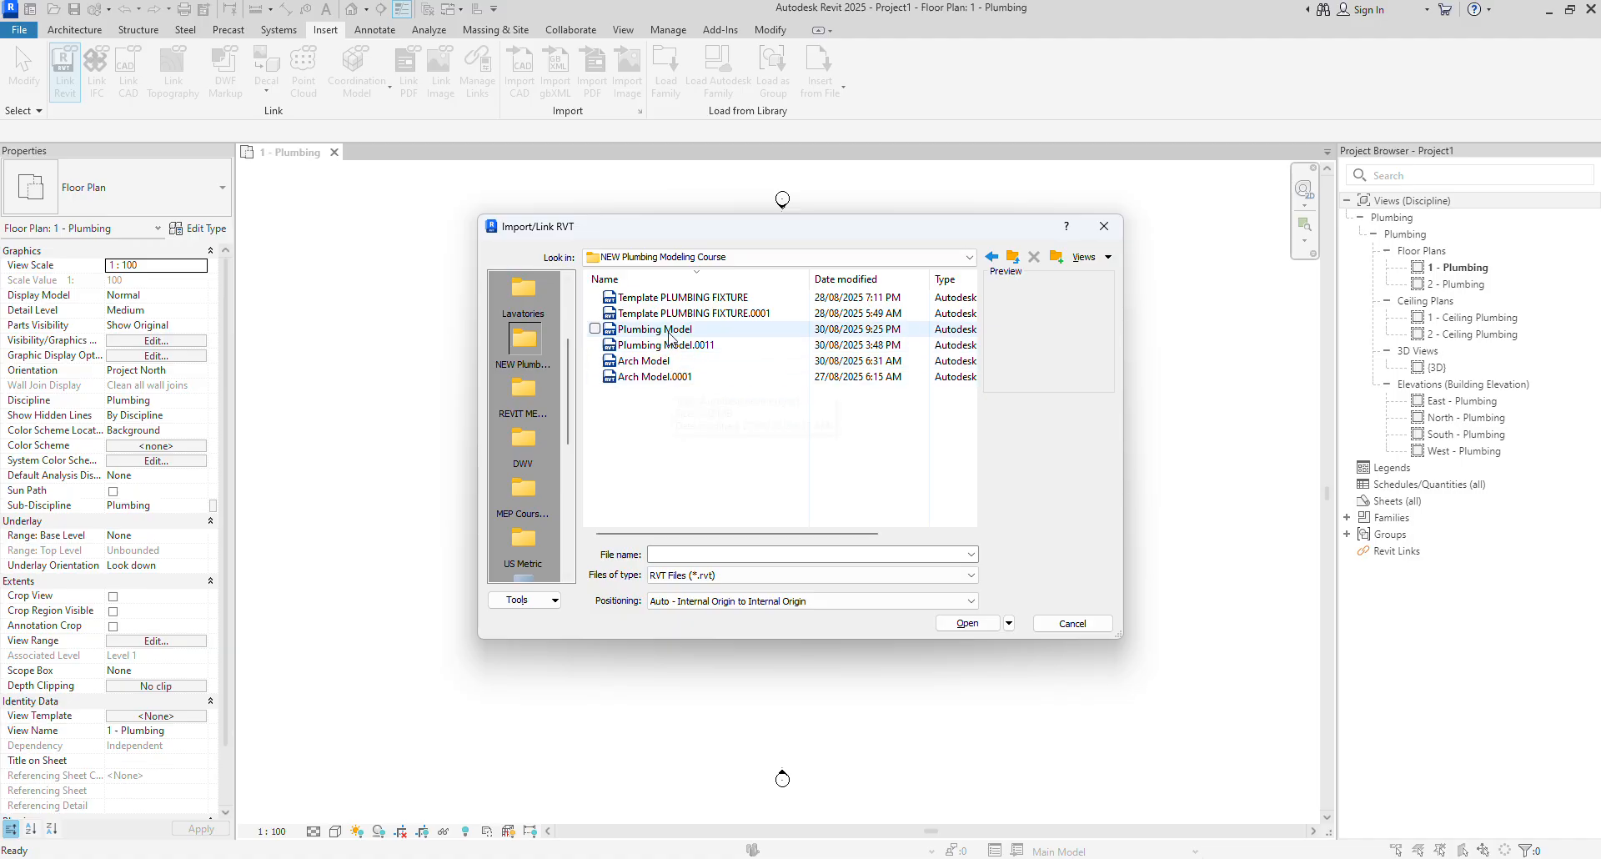
click(661, 361)
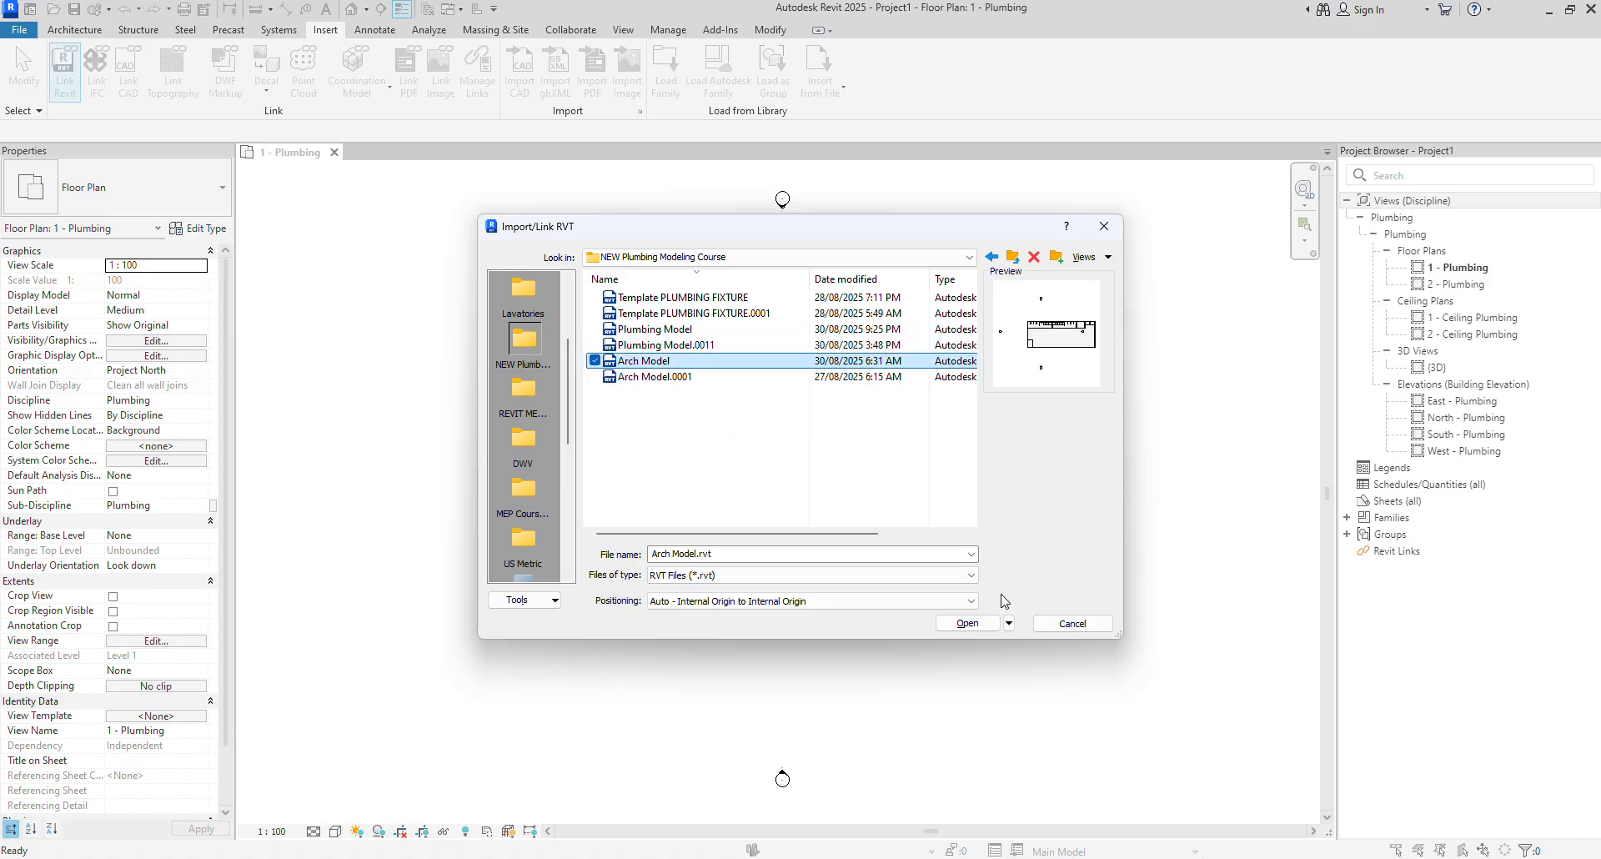
click(970, 623)
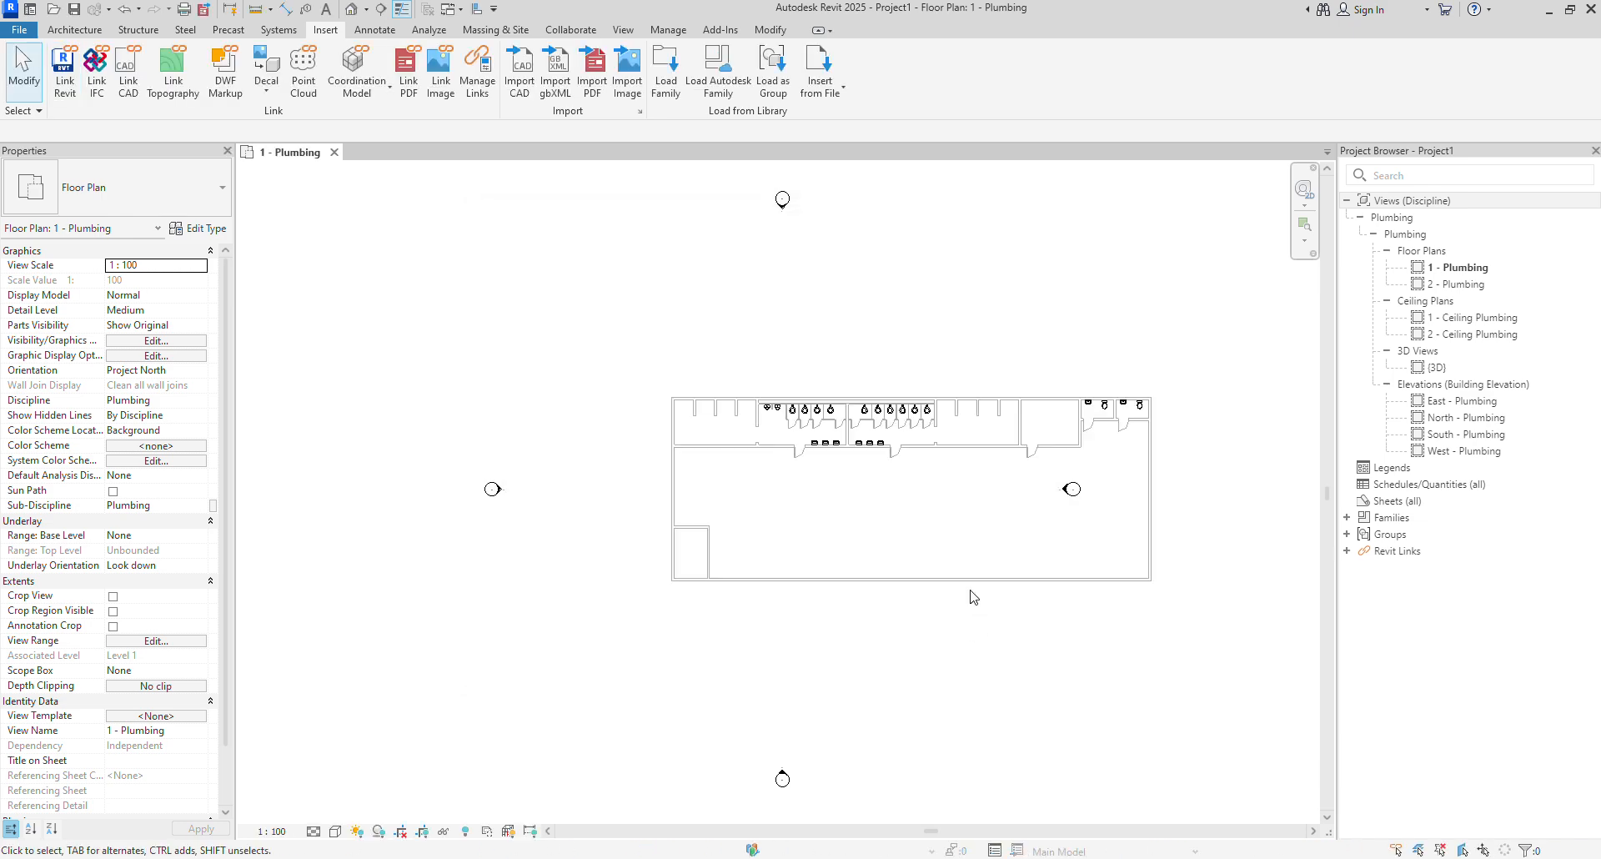
Examine the linked architectural plan, its restroom fixtures and its placement relative to the elevation markers.
scroll(793, 399, up, 4)
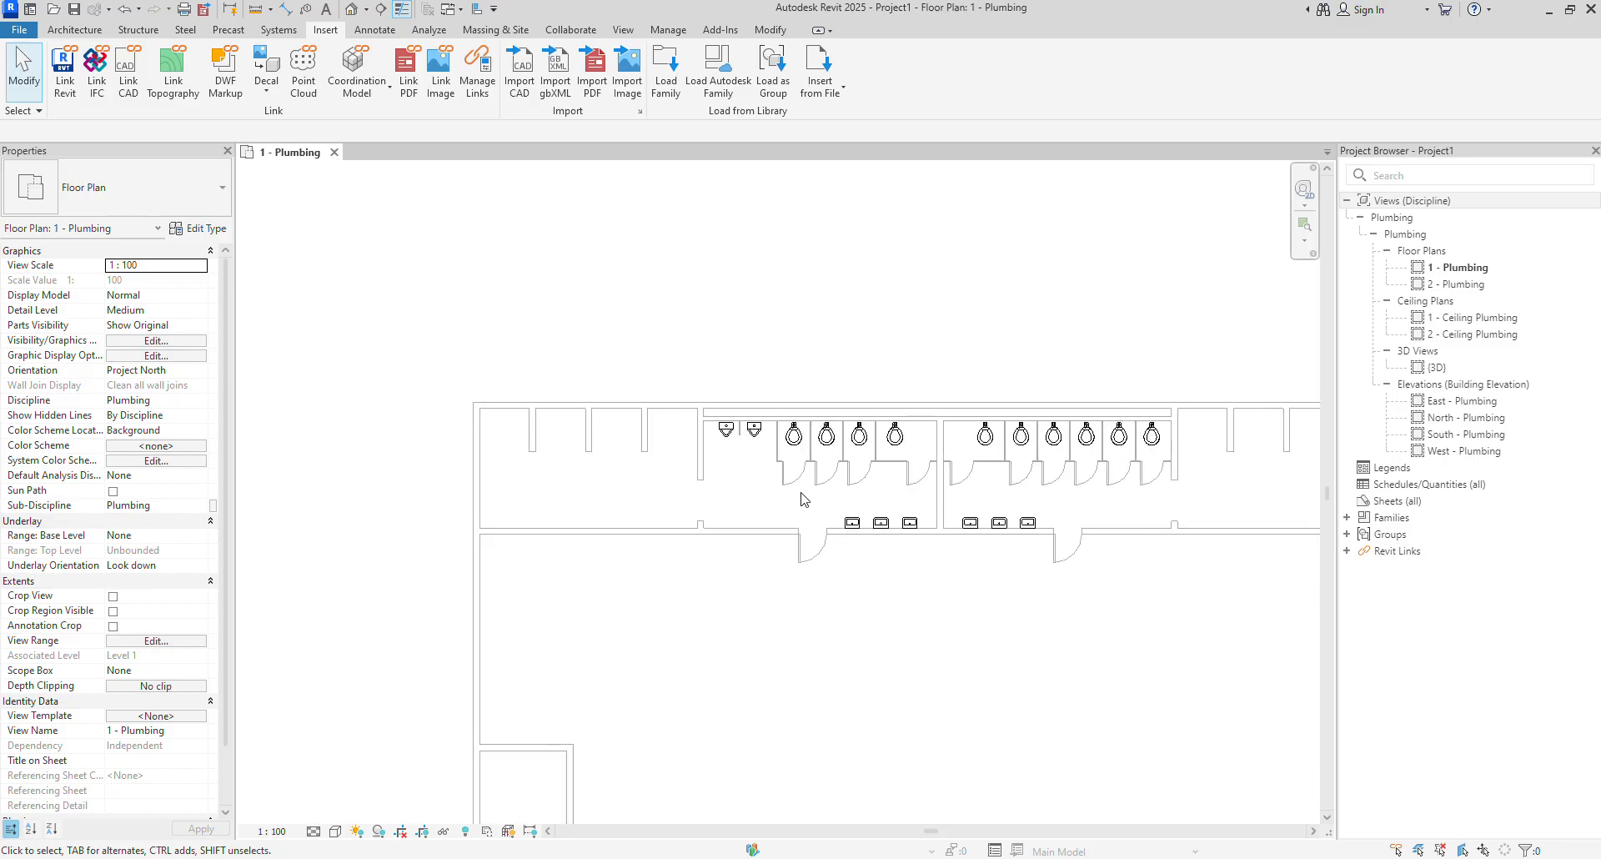
scroll(801, 499, down, 3)
middle_drag(803, 479, 754, 401)
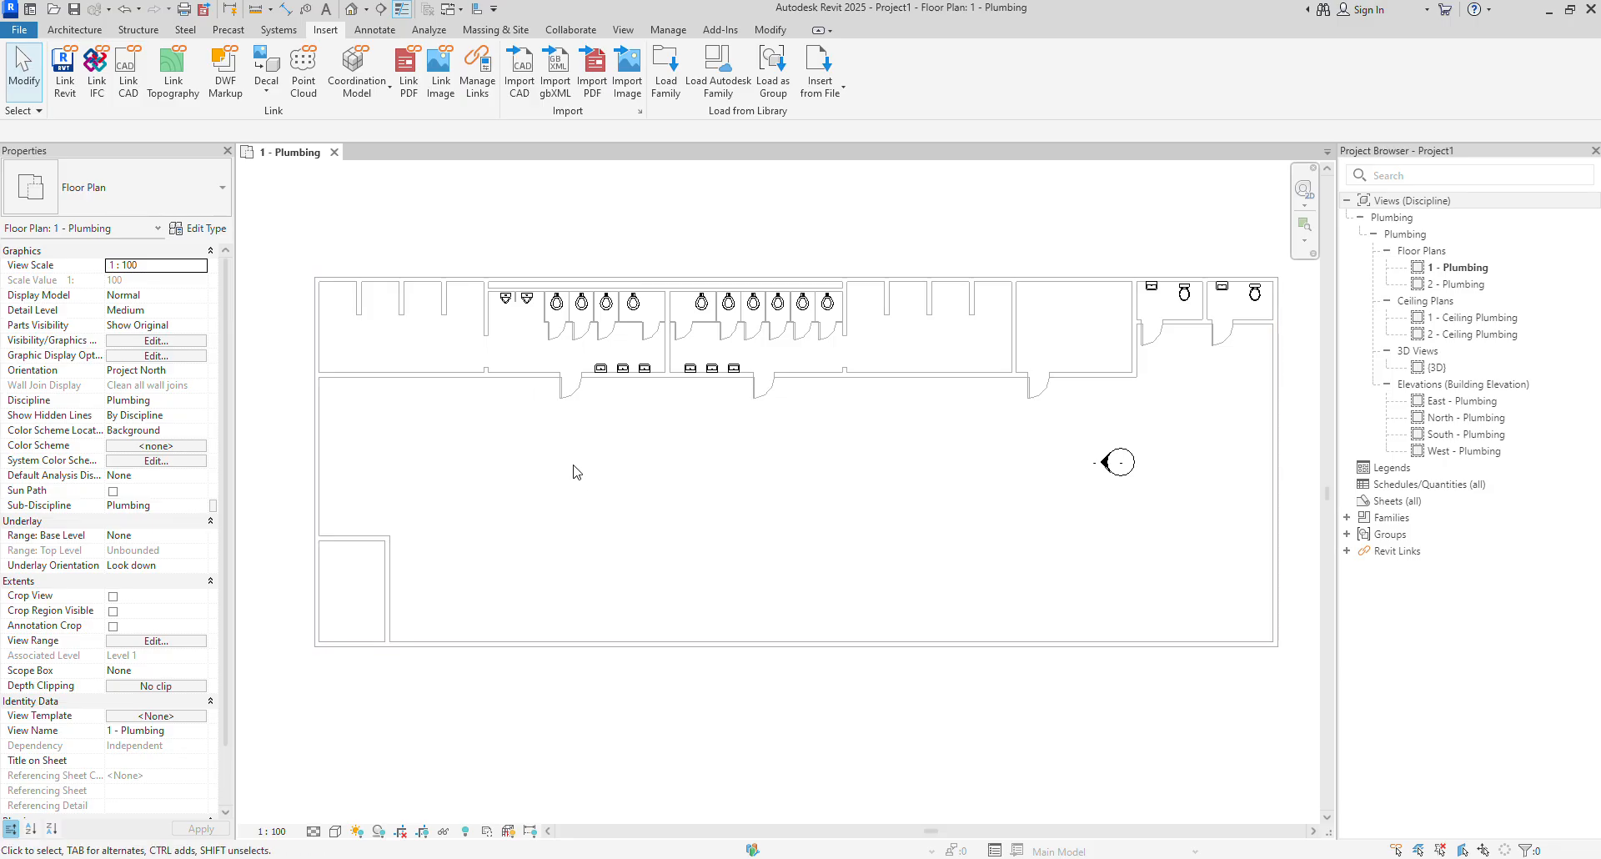
scroll(573, 472, down, 1)
scroll(578, 463, up, 2)
scroll(578, 463, down, 3)
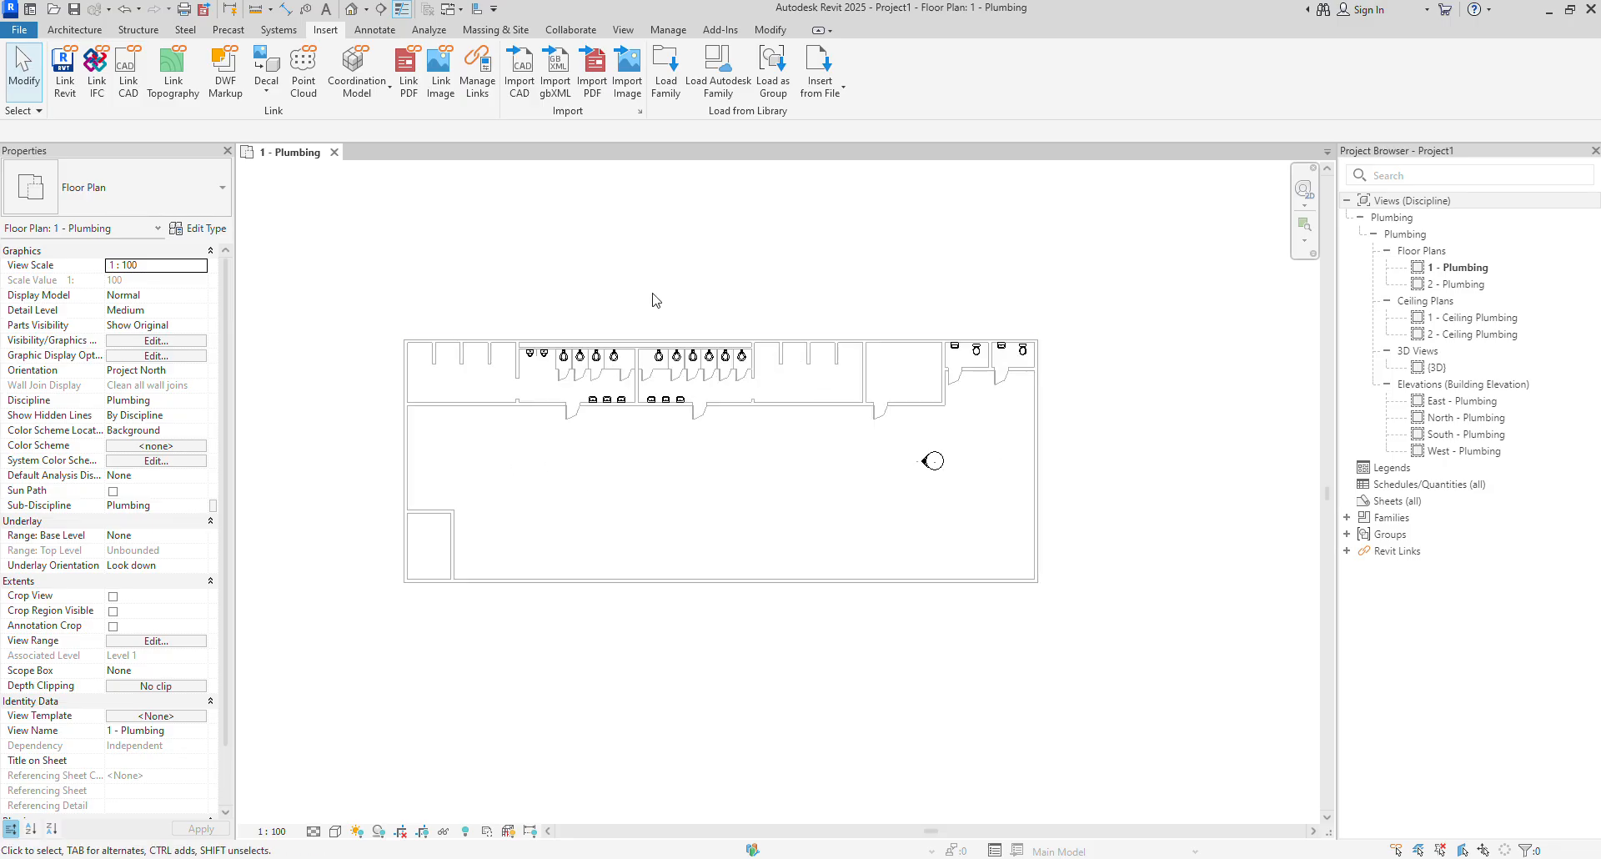
middle_click(674, 260)
middle_click(674, 260)
scroll(953, 490, up, 1)
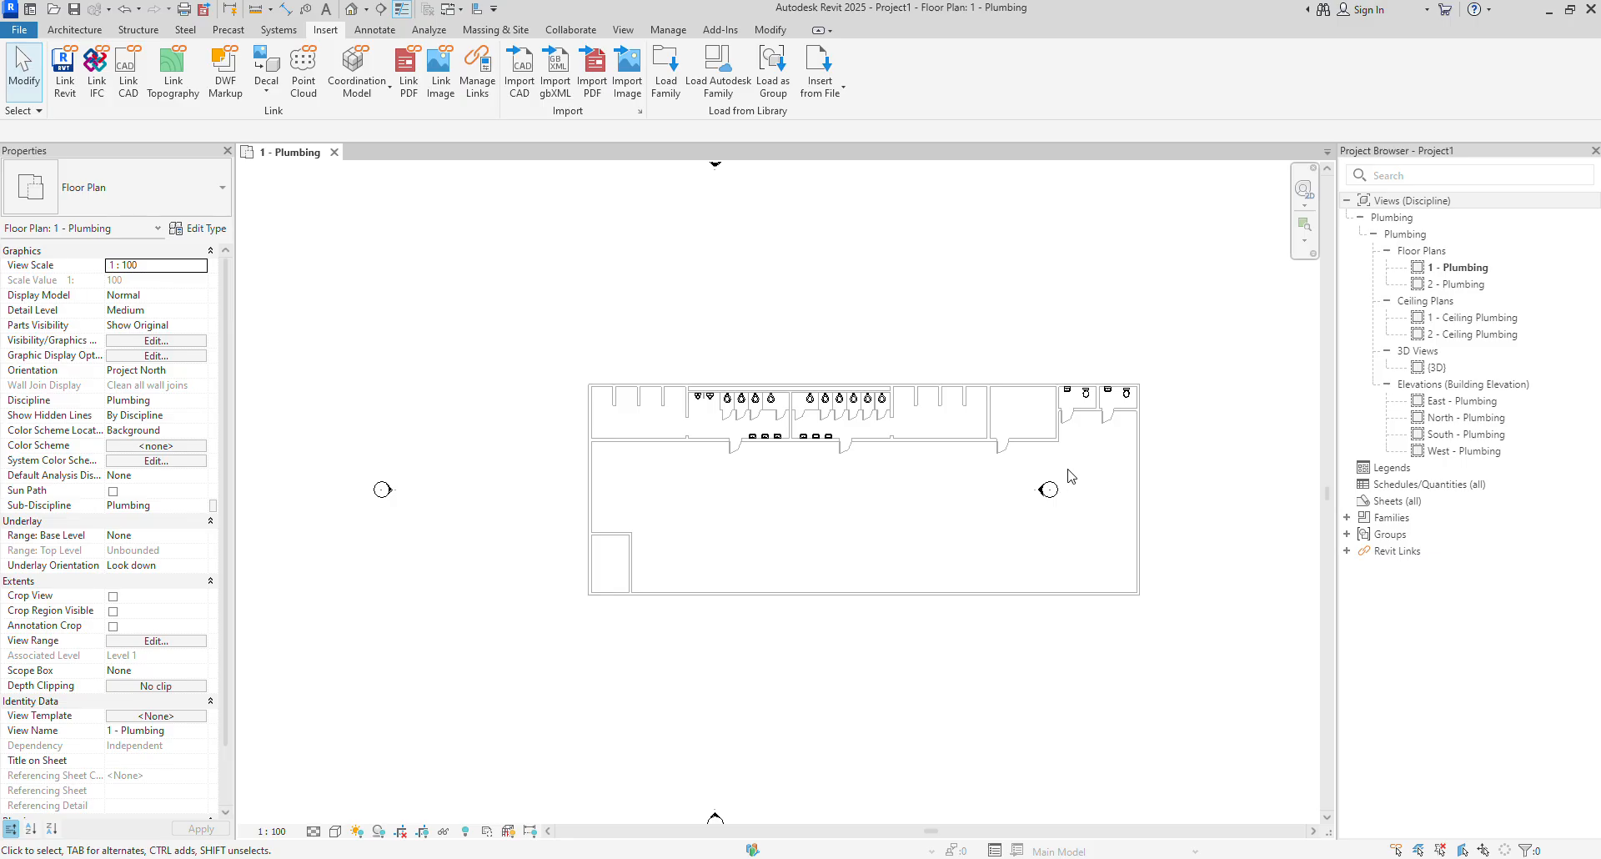
Move the east elevation marker out of the building to beyond its right-hand wall.
mouse_move(1025, 468)
mouse_down()
mouse_move(1085, 513)
mouse_move(1215, 497)
mouse_move(1119, 558)
mouse_move(1112, 543)
mouse_up()
middle_click(843, 267)
middle_click(844, 267)
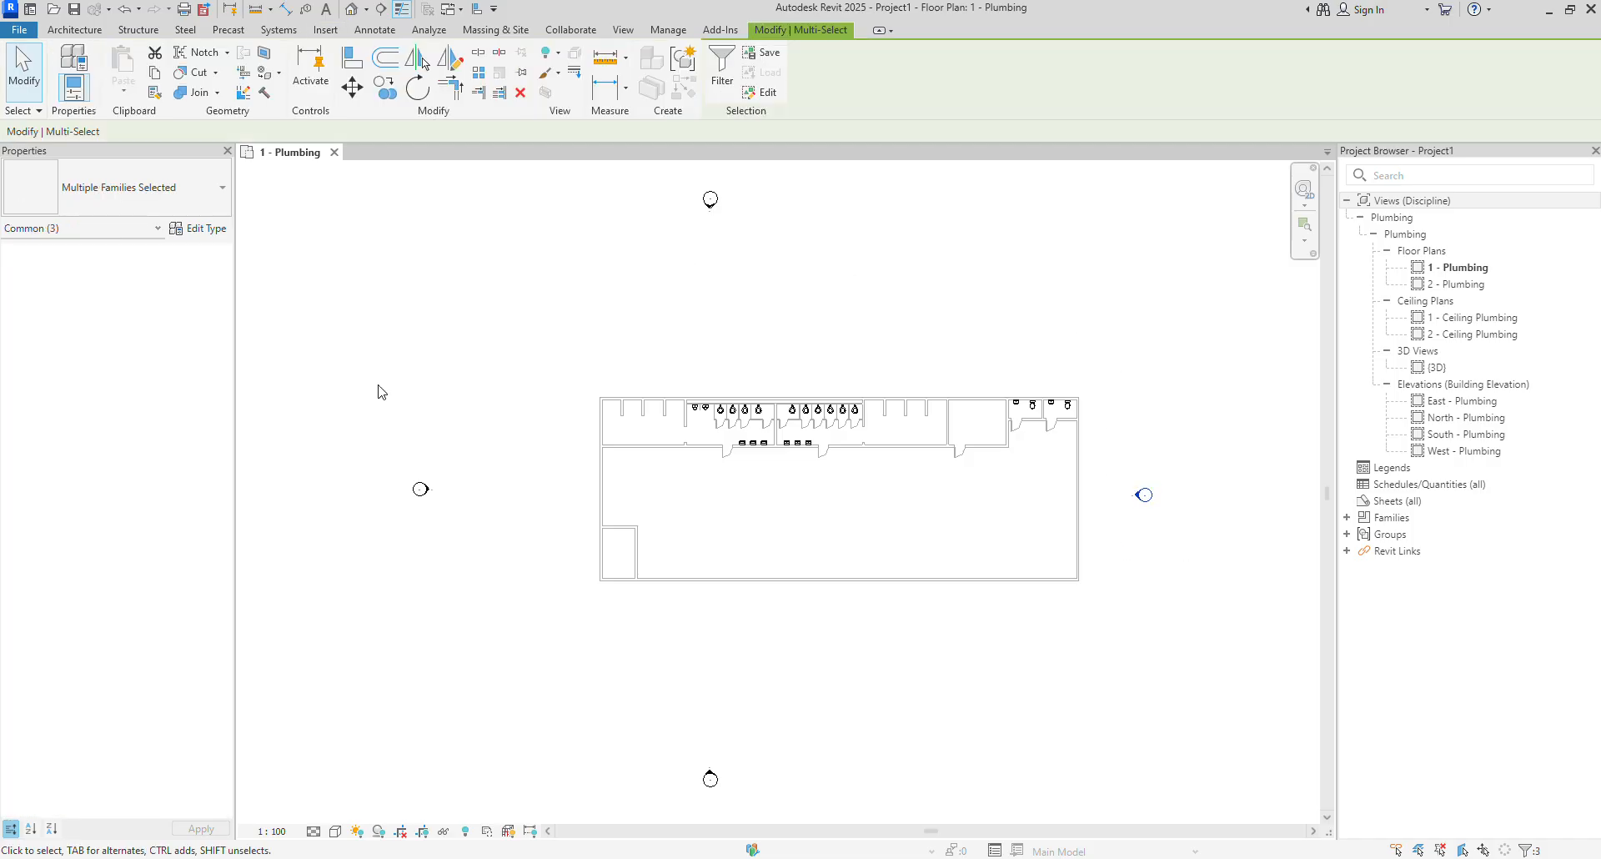
Select all instances of the elevation markers in the plan, hide them in the view, and fit the plan to the window.
right_click(713, 242)
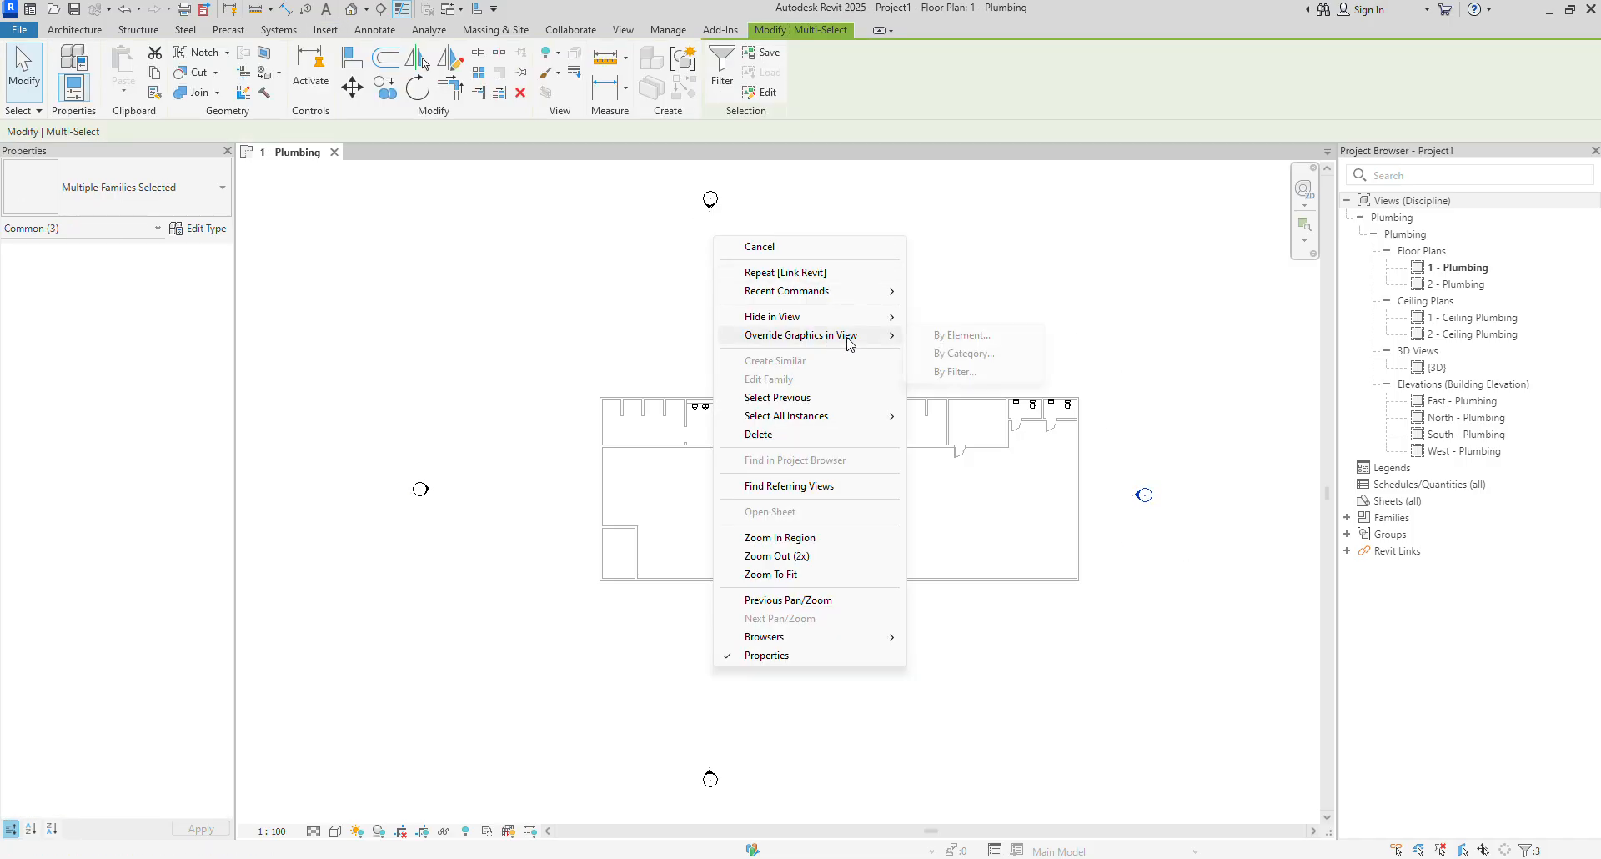
mouse_move(867, 415)
click(947, 414)
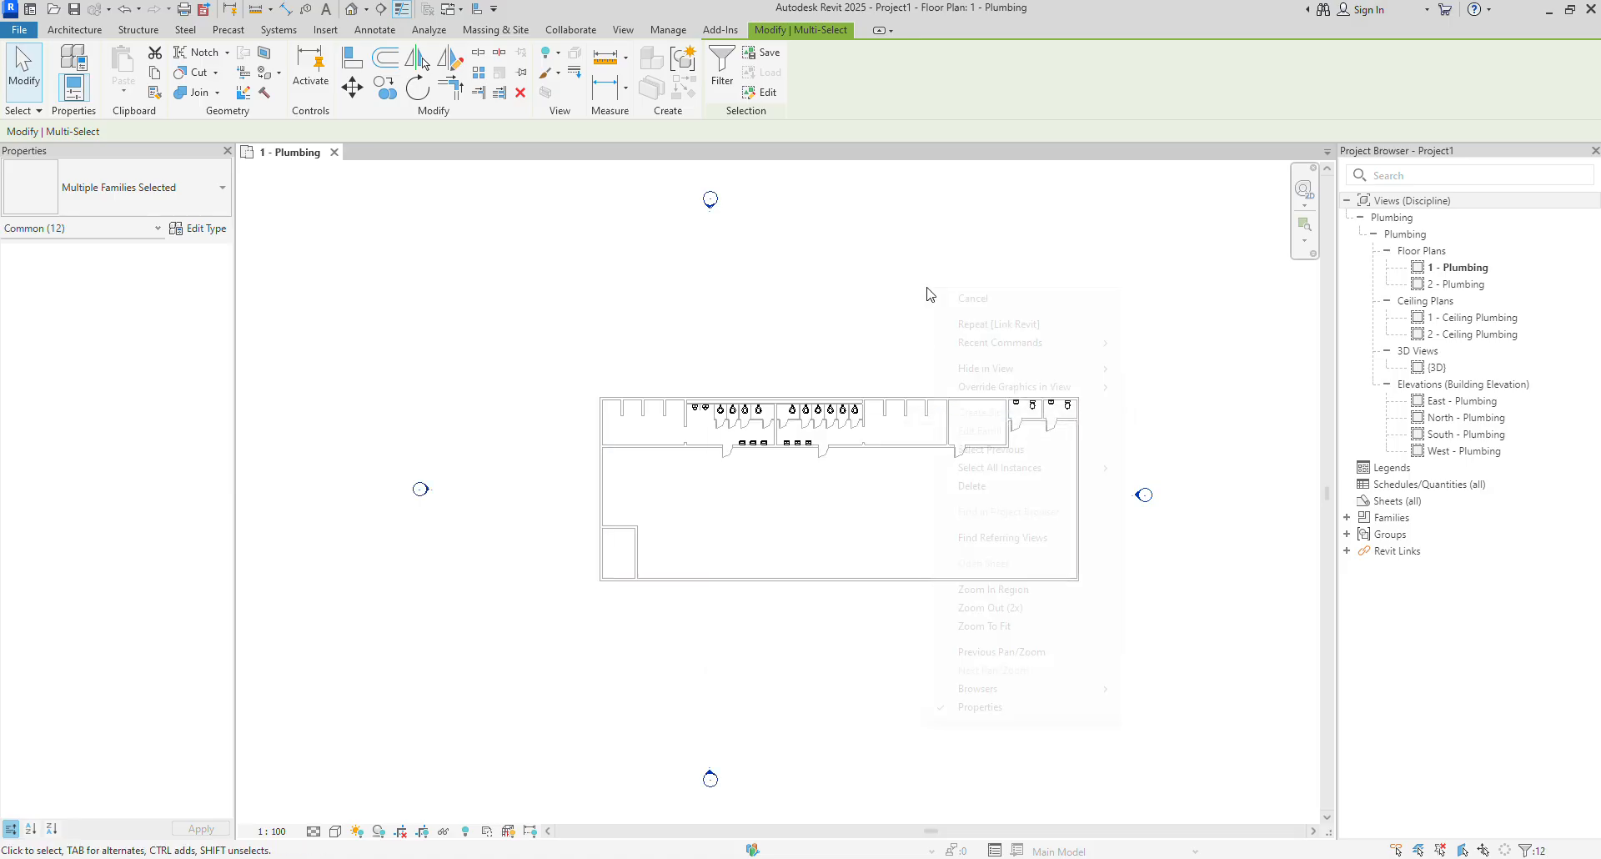
right_click(929, 291)
mouse_move(1015, 368)
click(1167, 369)
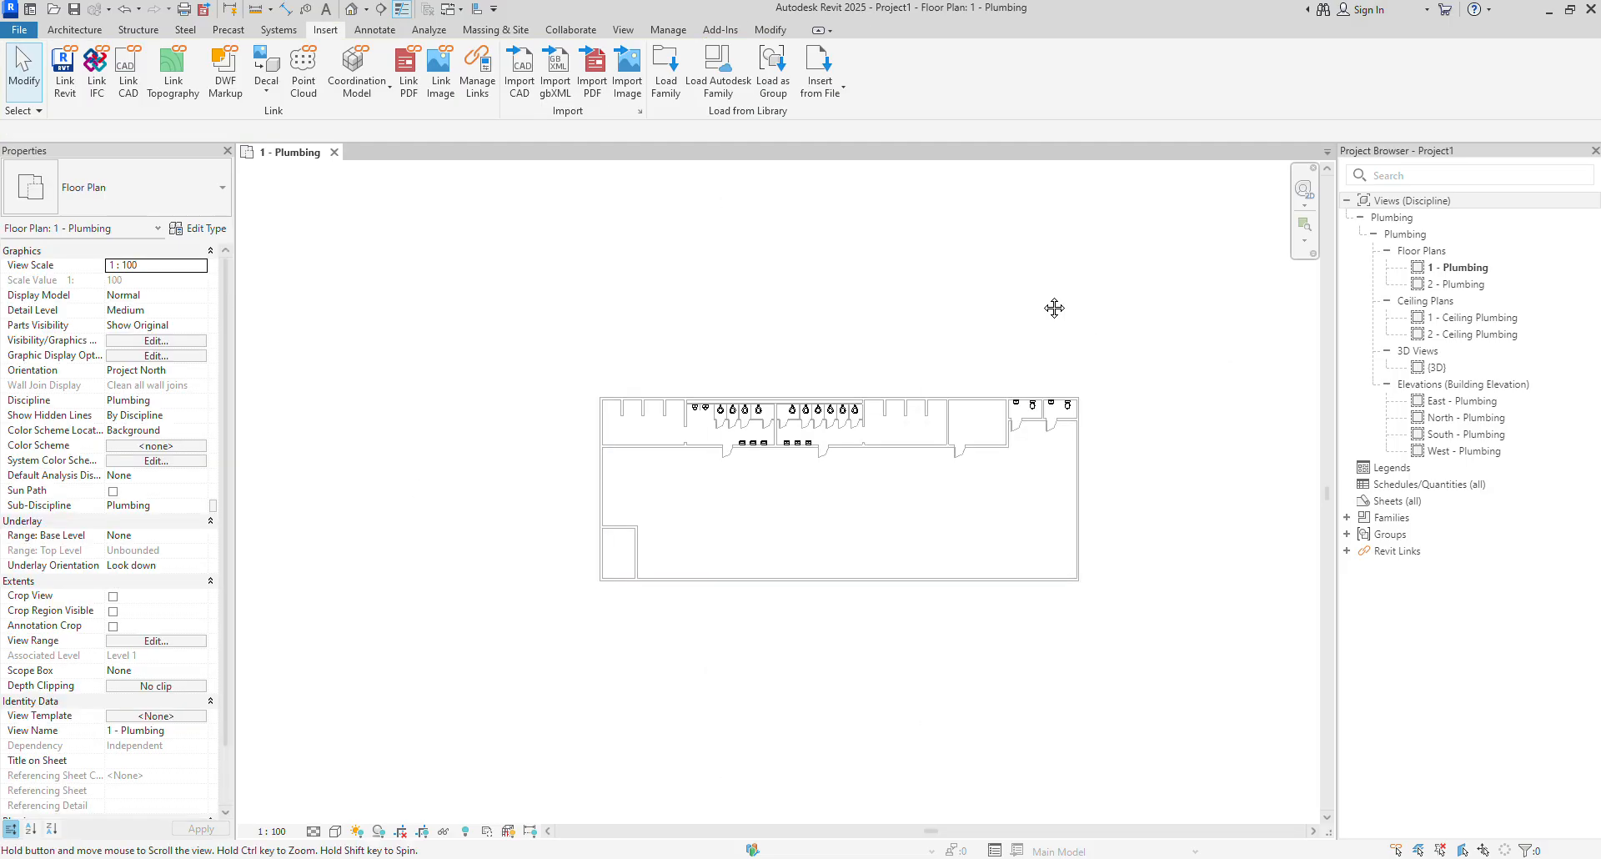
key(z)
key(f)
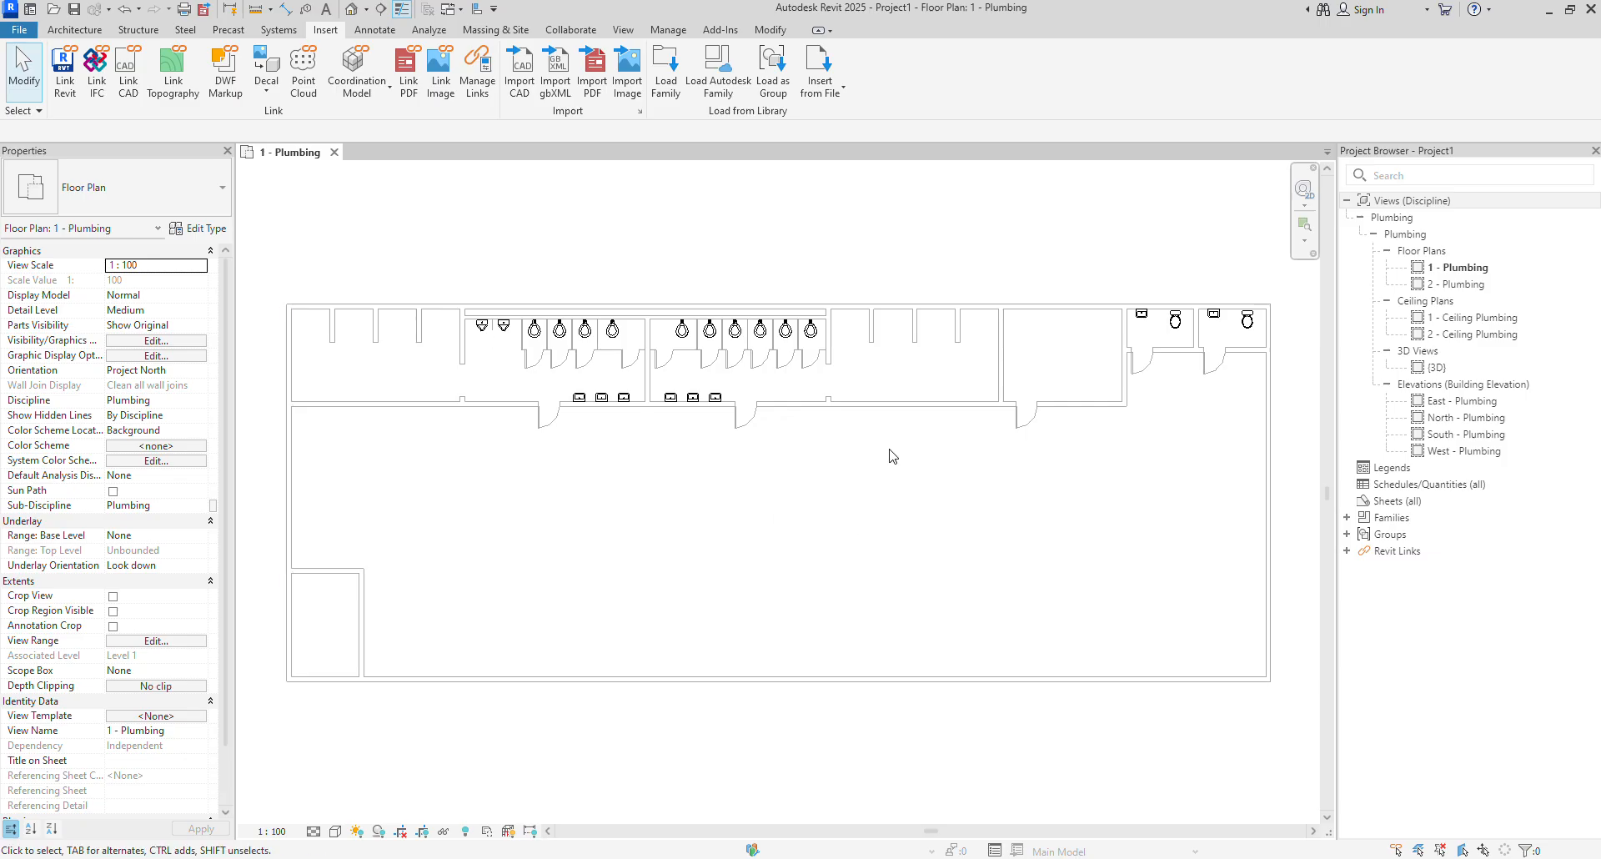
In the South - Plumbing elevation, extend the project's Level 1 and Level 2 lines past the right end of the building.
double_click(1448, 435)
middle_drag(980, 509, 781, 491)
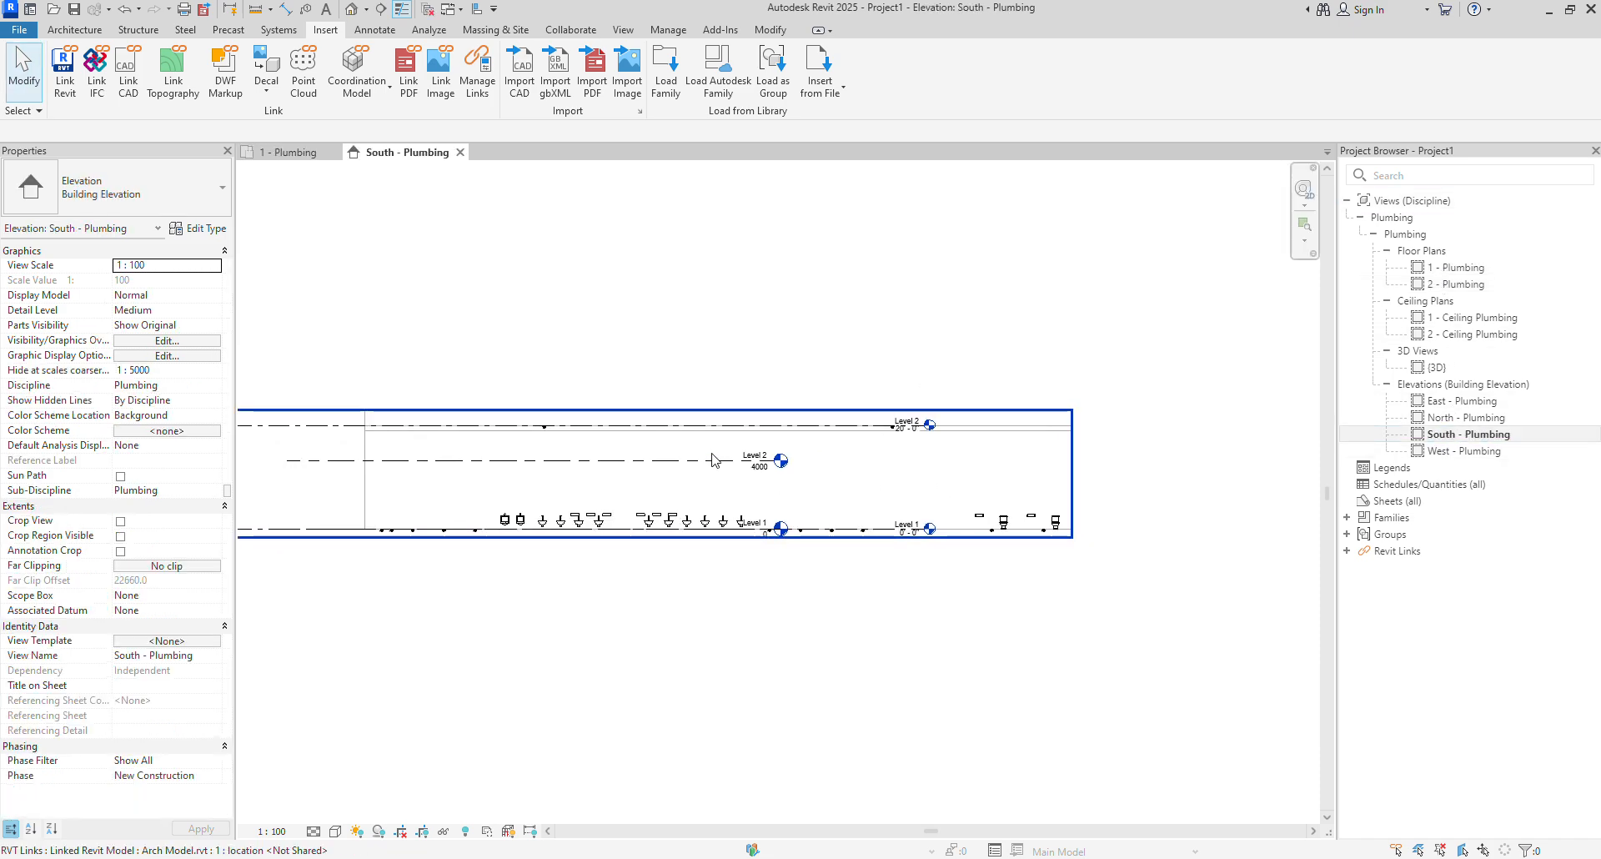
click(780, 464)
drag(777, 464, 1186, 460)
click(1120, 430)
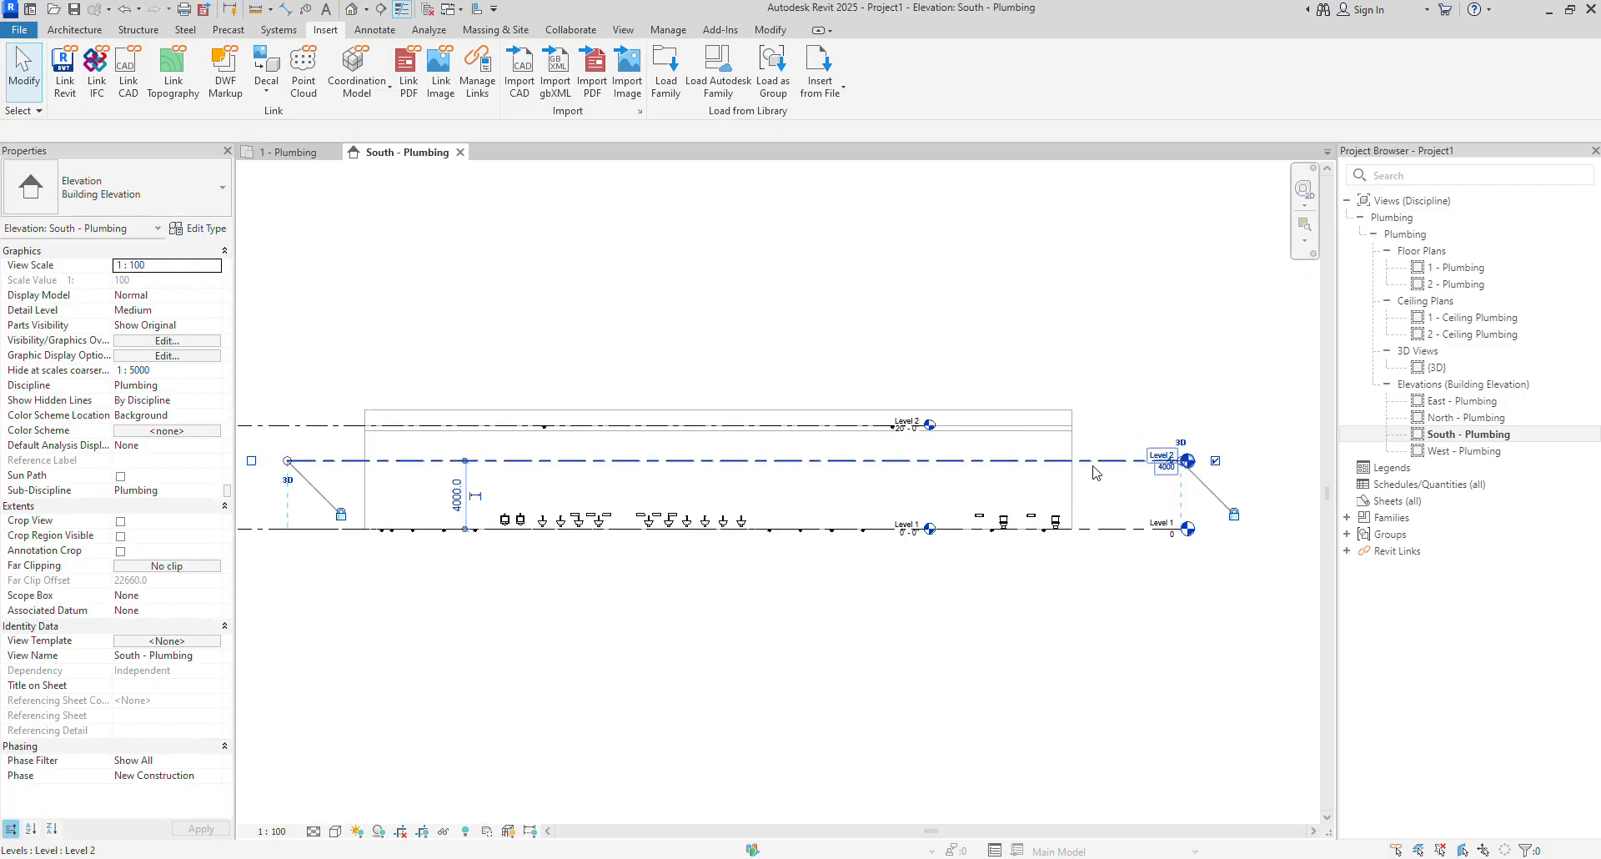
click(1184, 460)
scroll(1187, 461, up, 2)
click(926, 321)
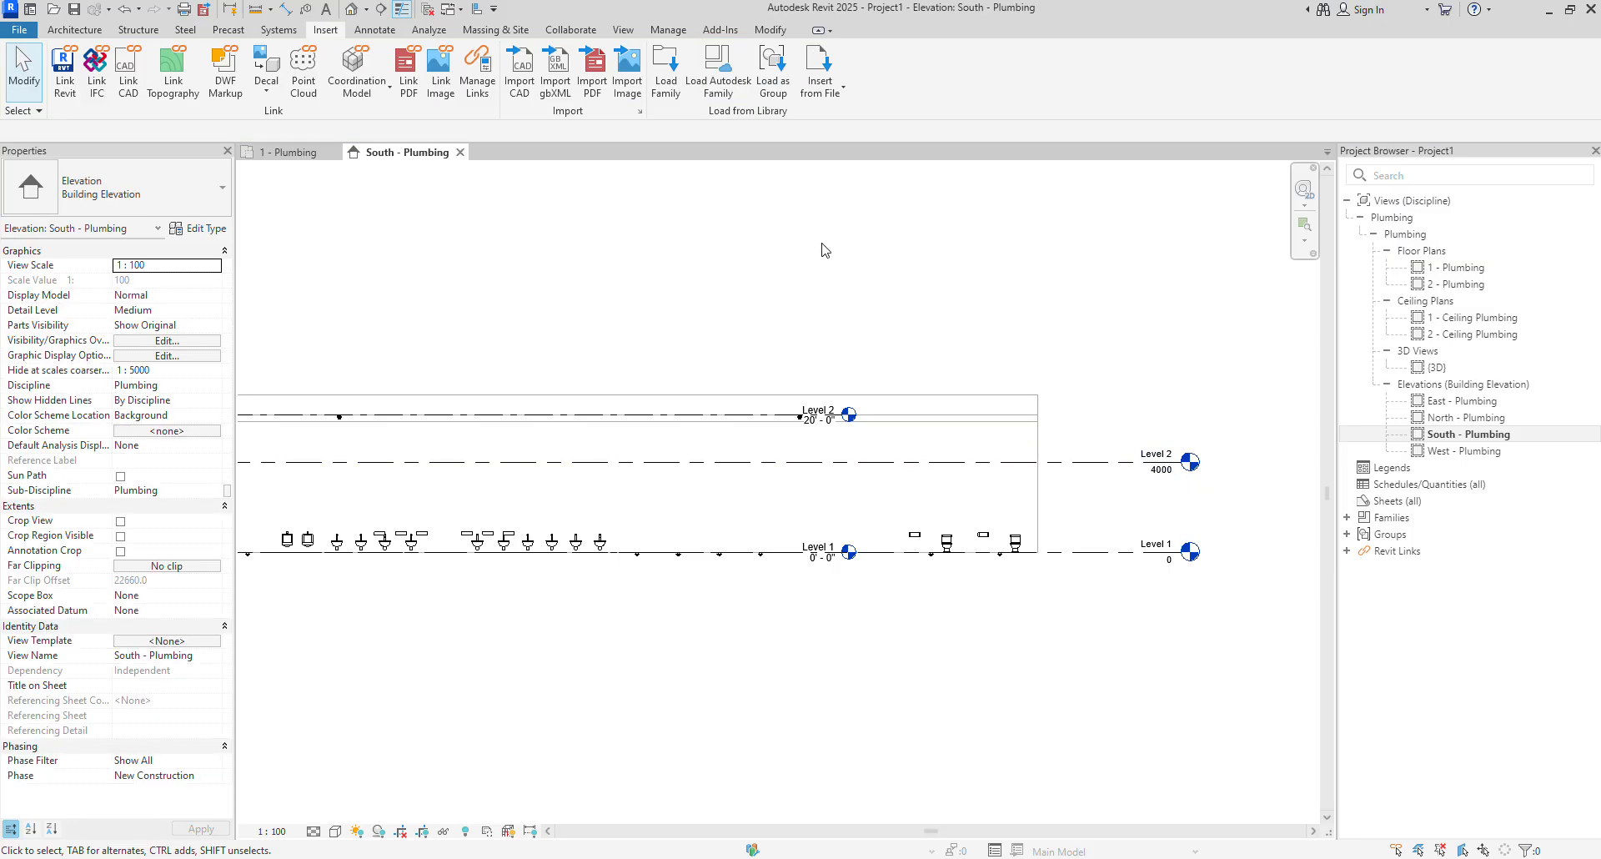
Align the project's Level 2 with the linked model's Level 2 at 20' - 0".
click(405, 10)
scroll(692, 422, up, 3)
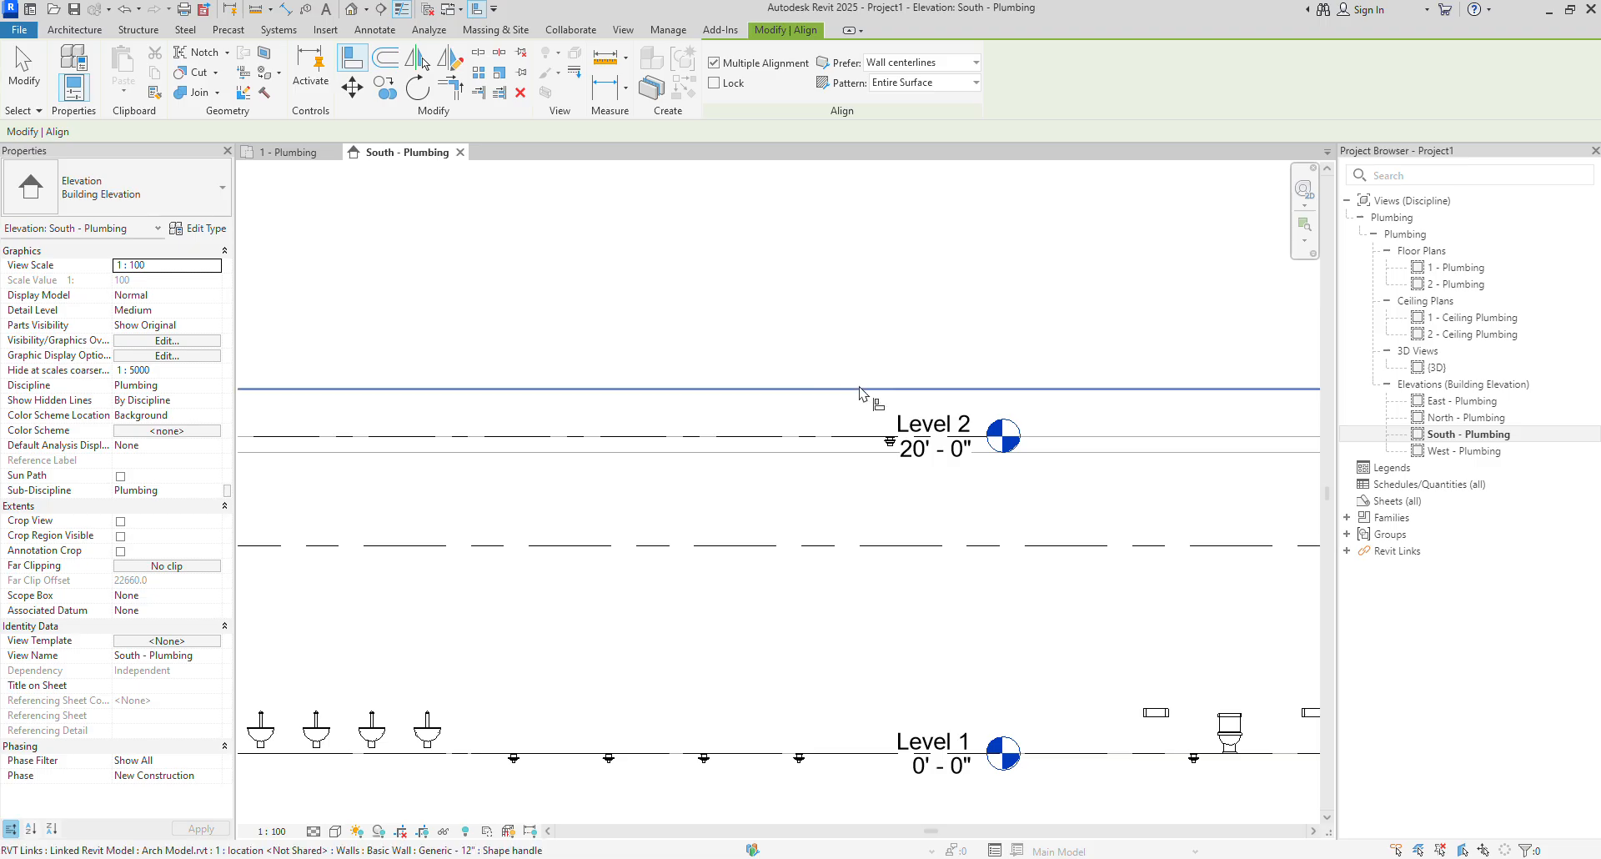
scroll(812, 442, down, 2)
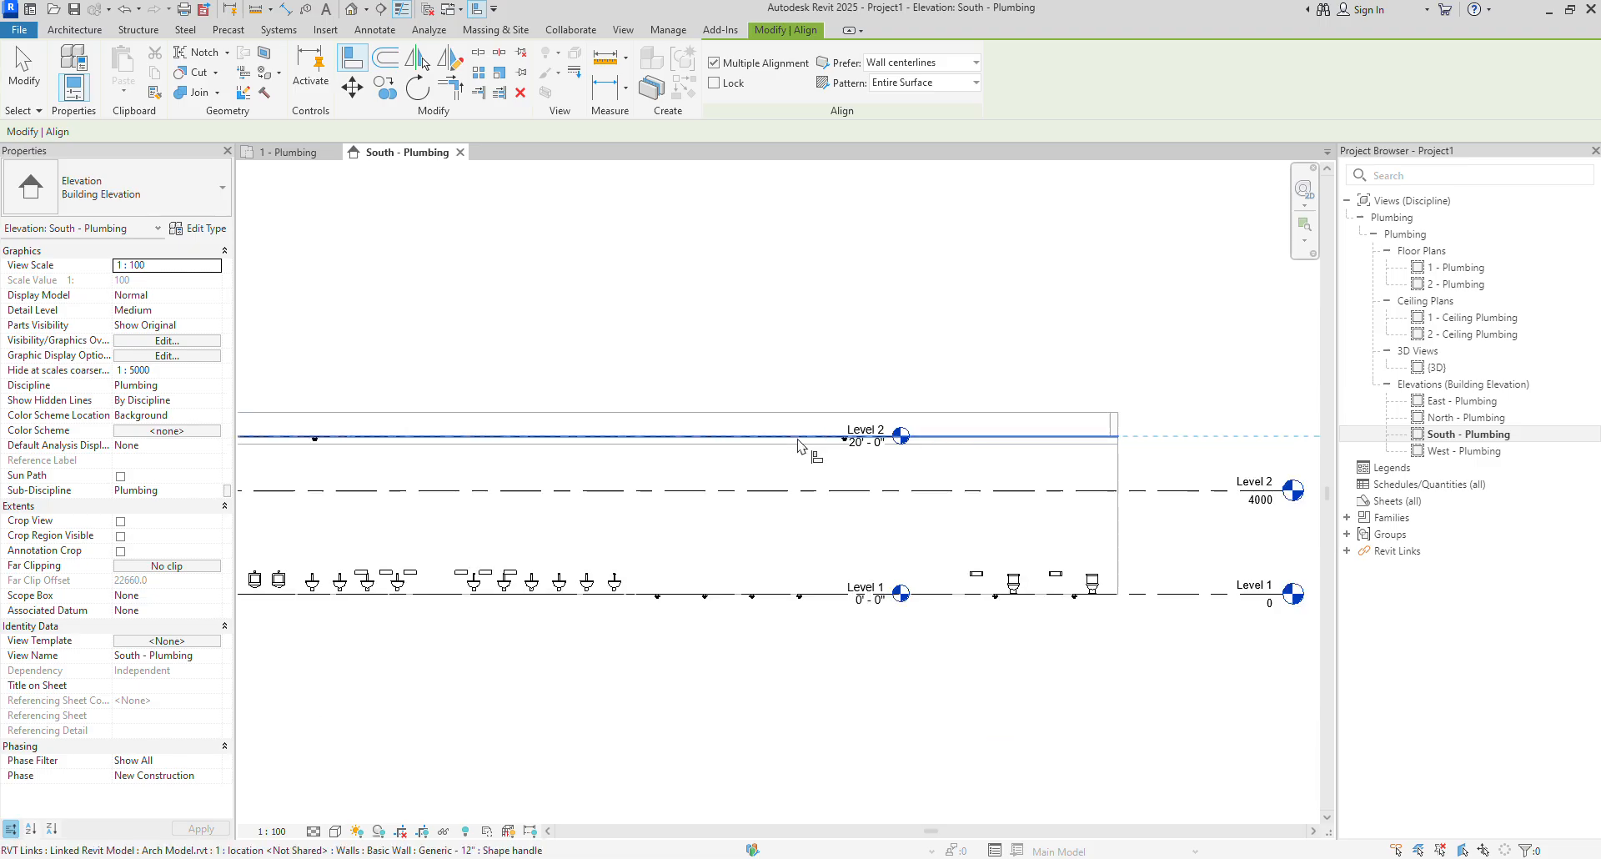
click(942, 436)
right_click(1084, 411)
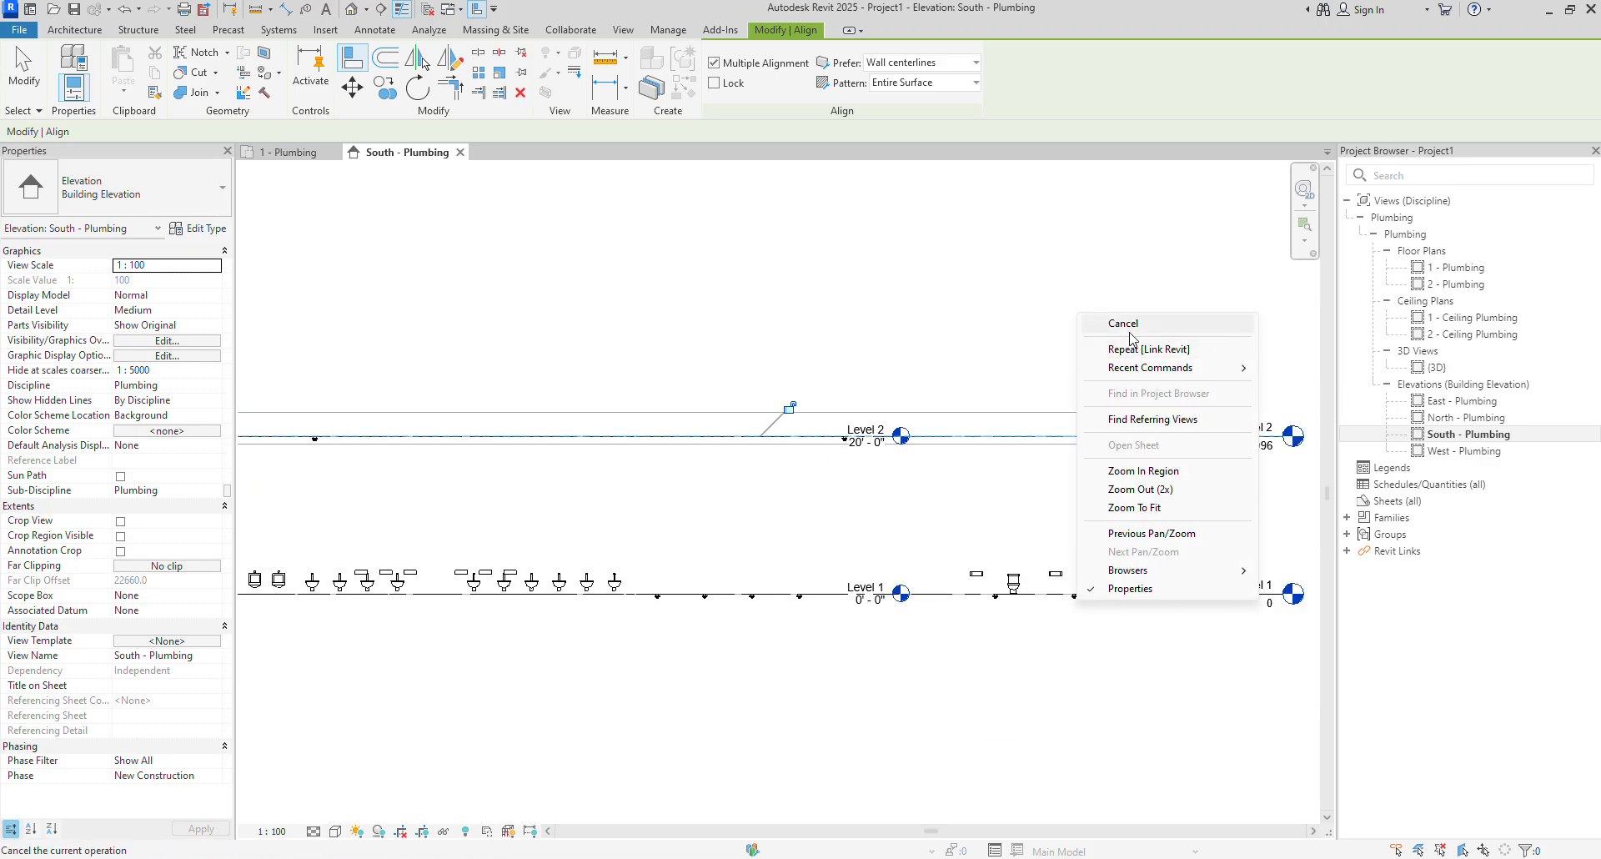
click(1130, 334)
right_click(1119, 412)
click(1144, 421)
scroll(1108, 530, down, 1)
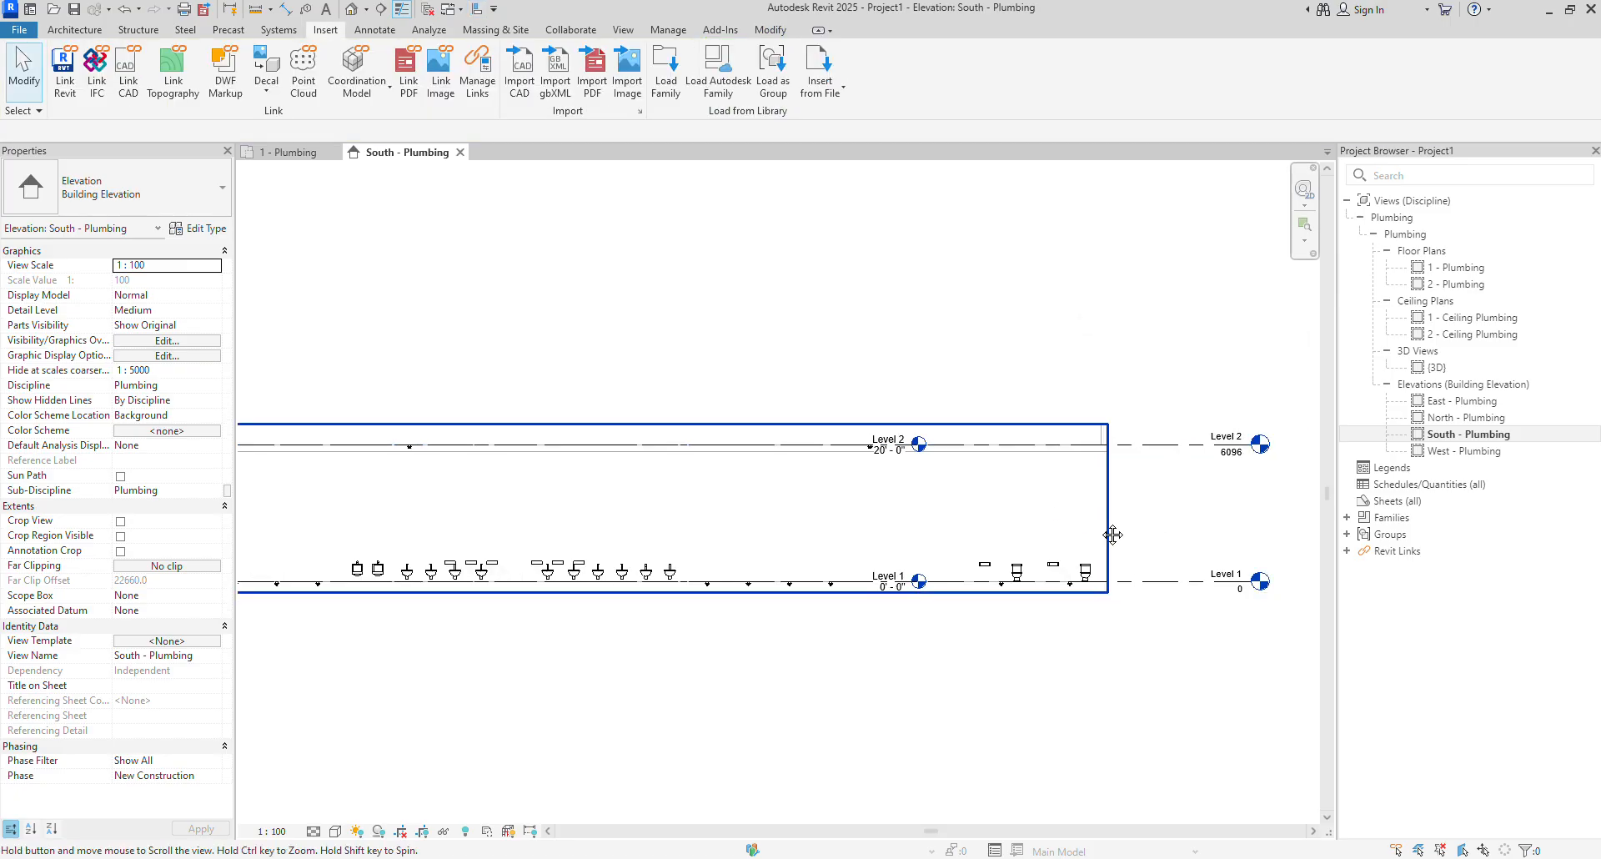
middle_drag(1107, 530, 782, 497)
scroll(751, 533, up, 2)
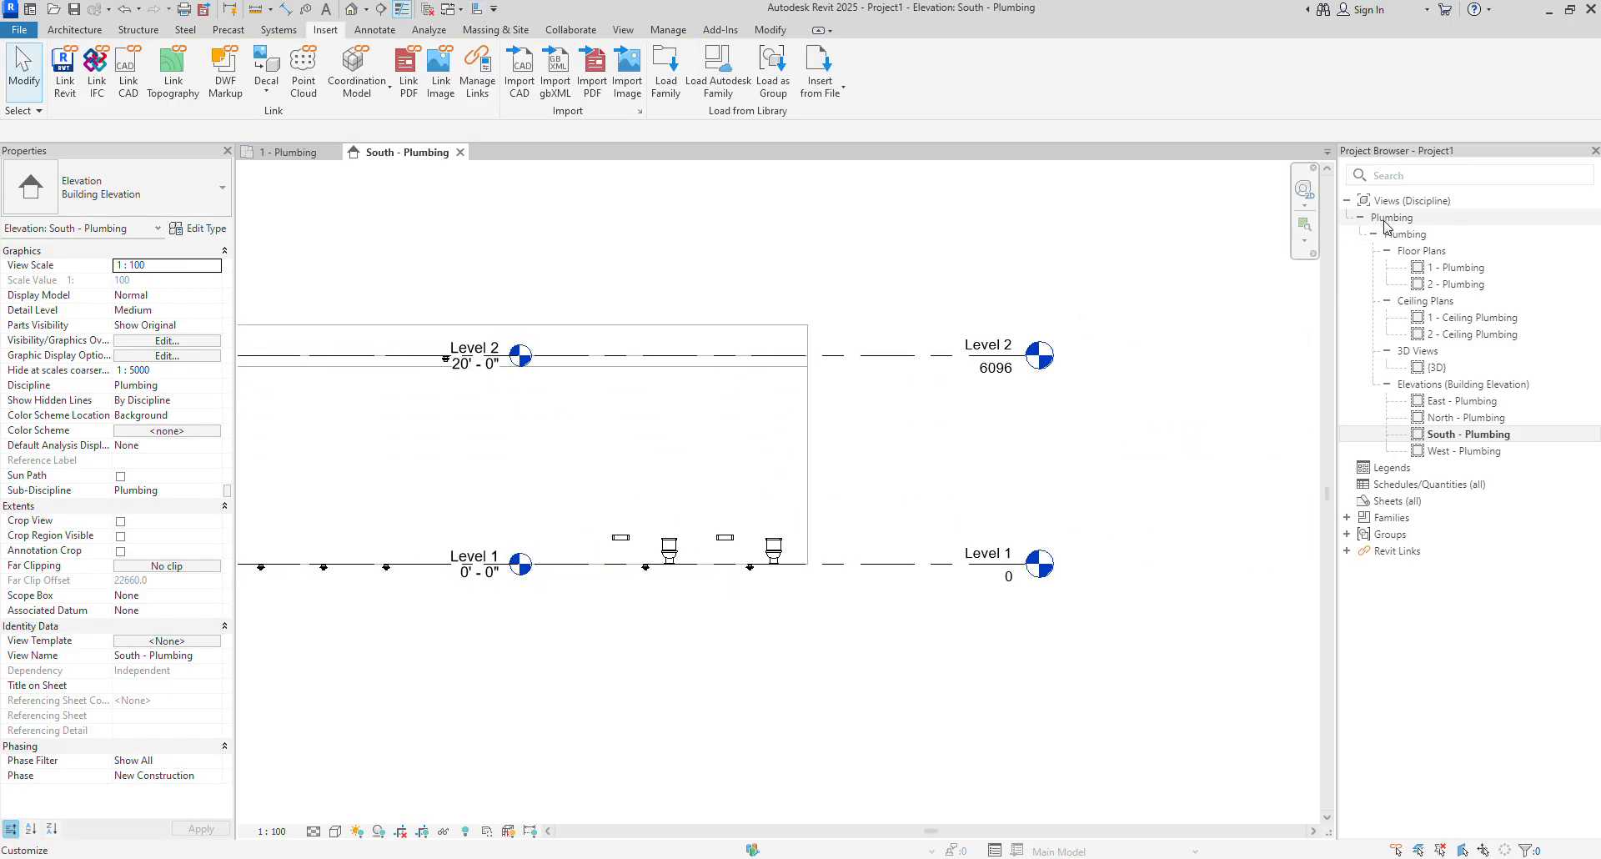
Return to the 1 - Plumbing floor plan.
double_click(1464, 267)
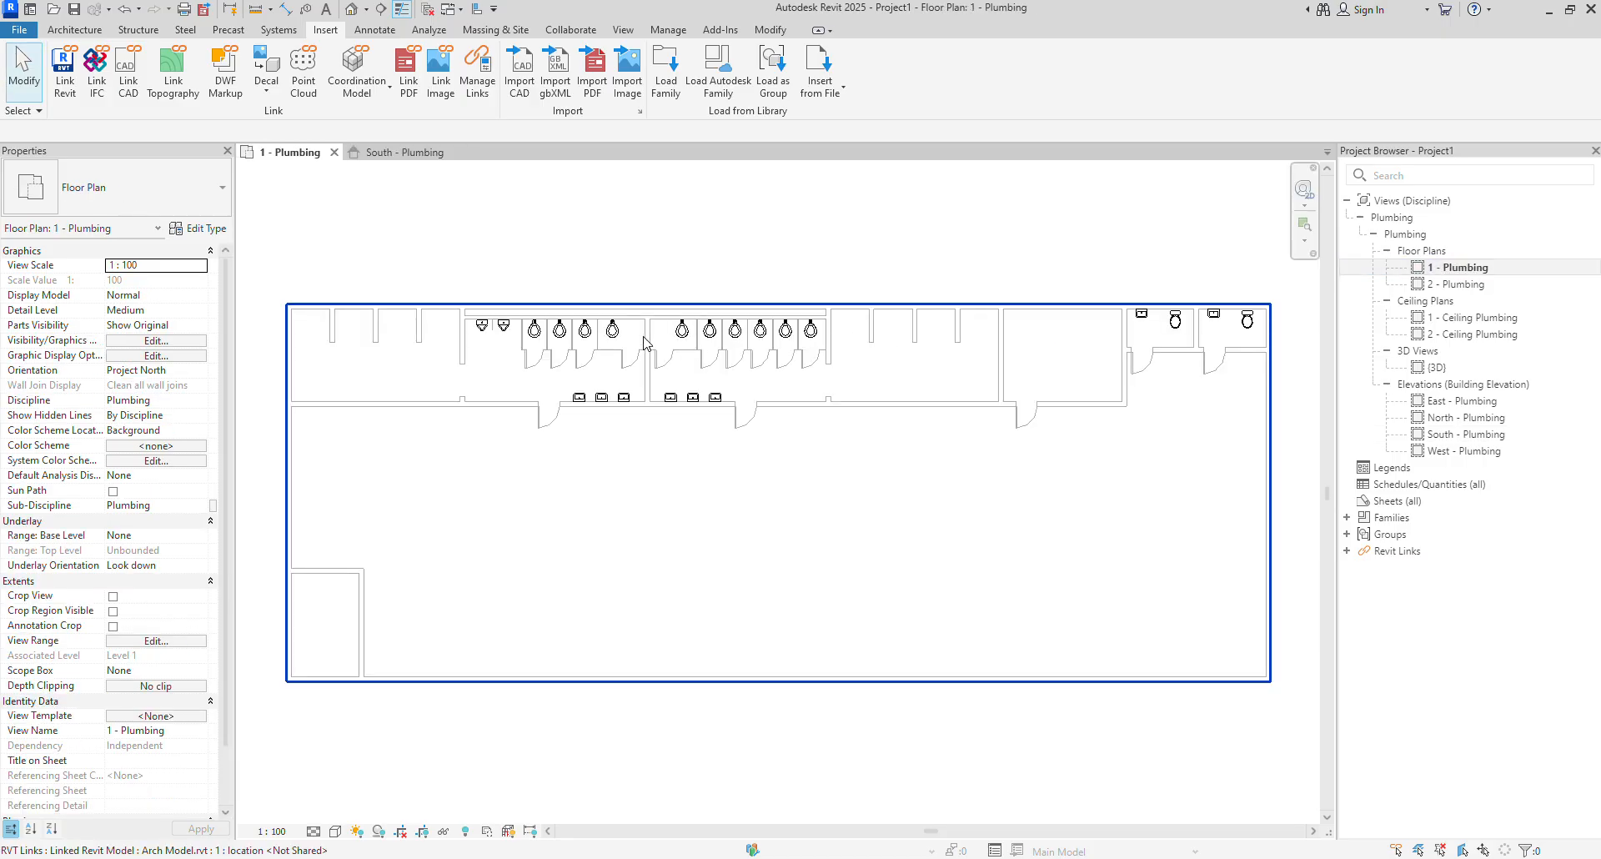
scroll(588, 394, up, 1)
scroll(580, 386, down, 1)
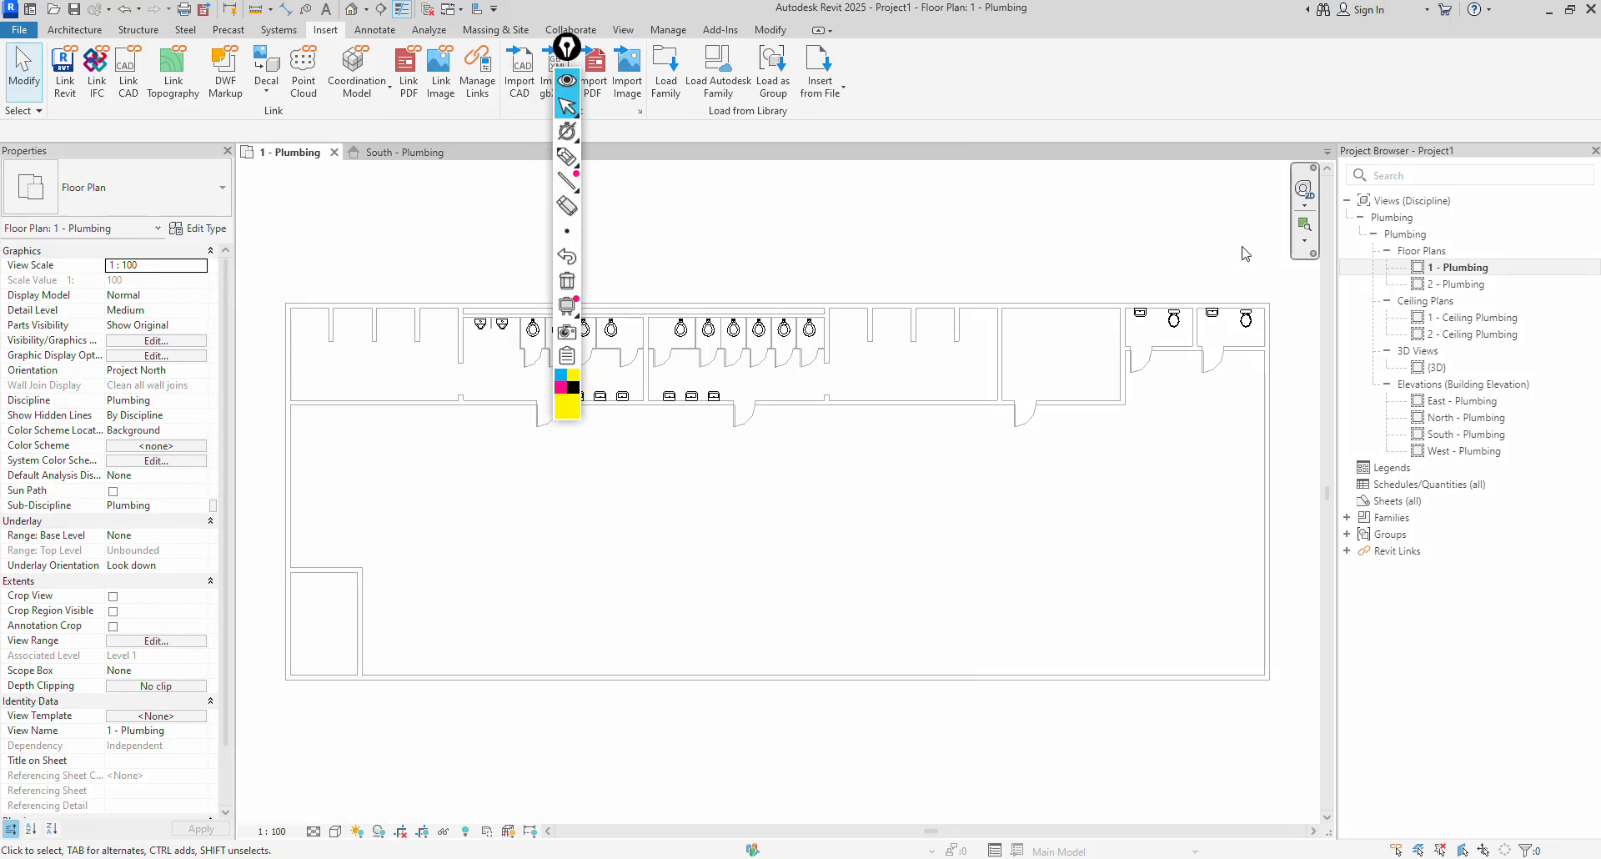
Move the screen annotation toolbar over the Project Browser and activate its pen in magenta.
drag(569, 51, 1513, 234)
click(1506, 572)
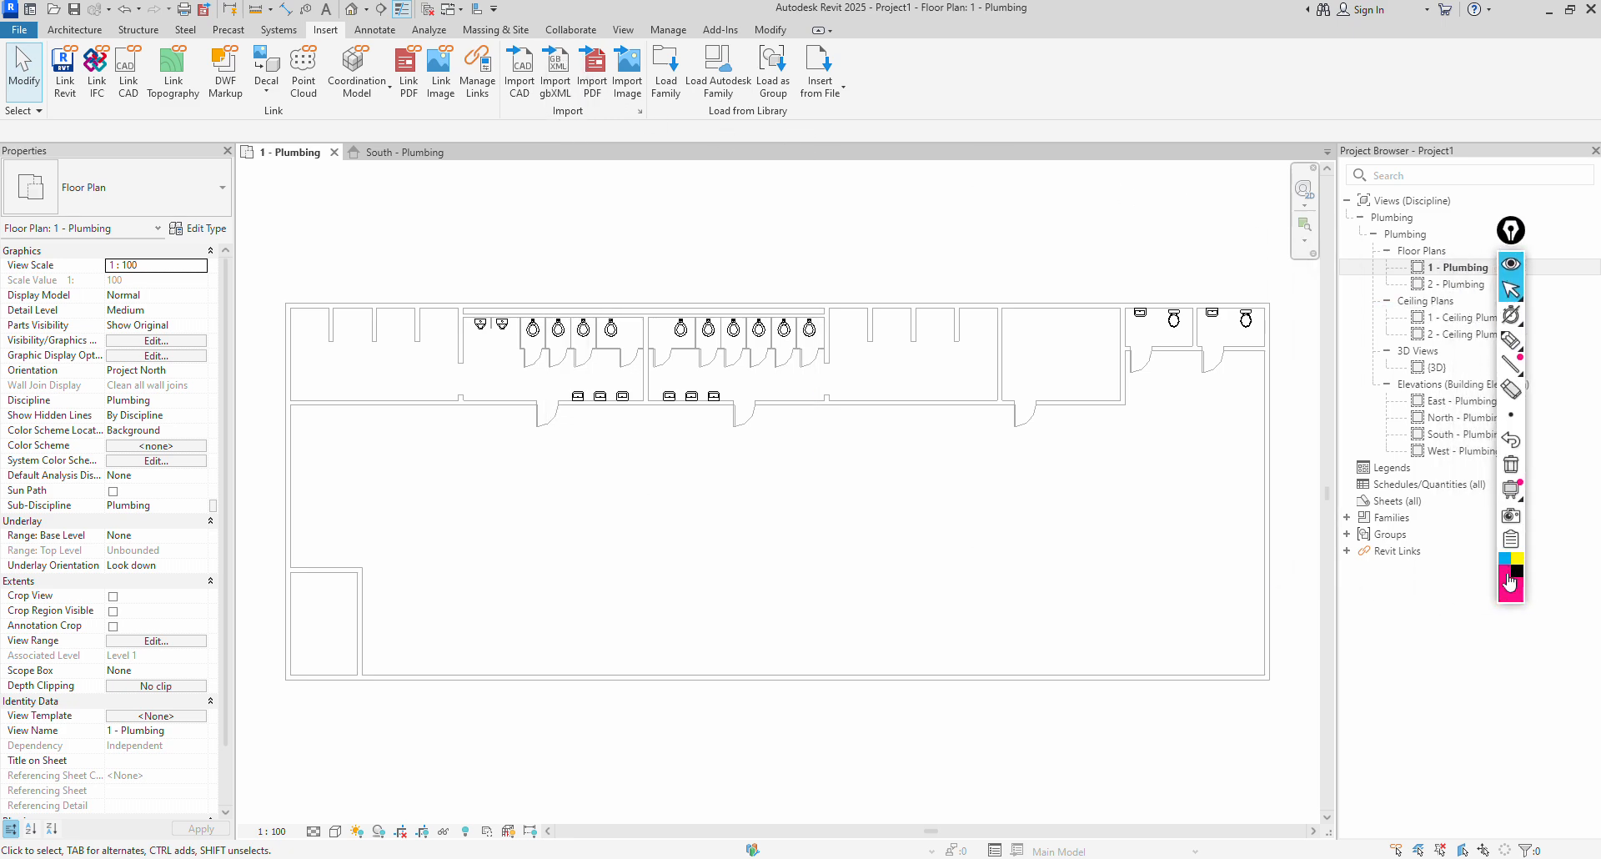
click(1512, 593)
click(1568, 461)
click(1505, 573)
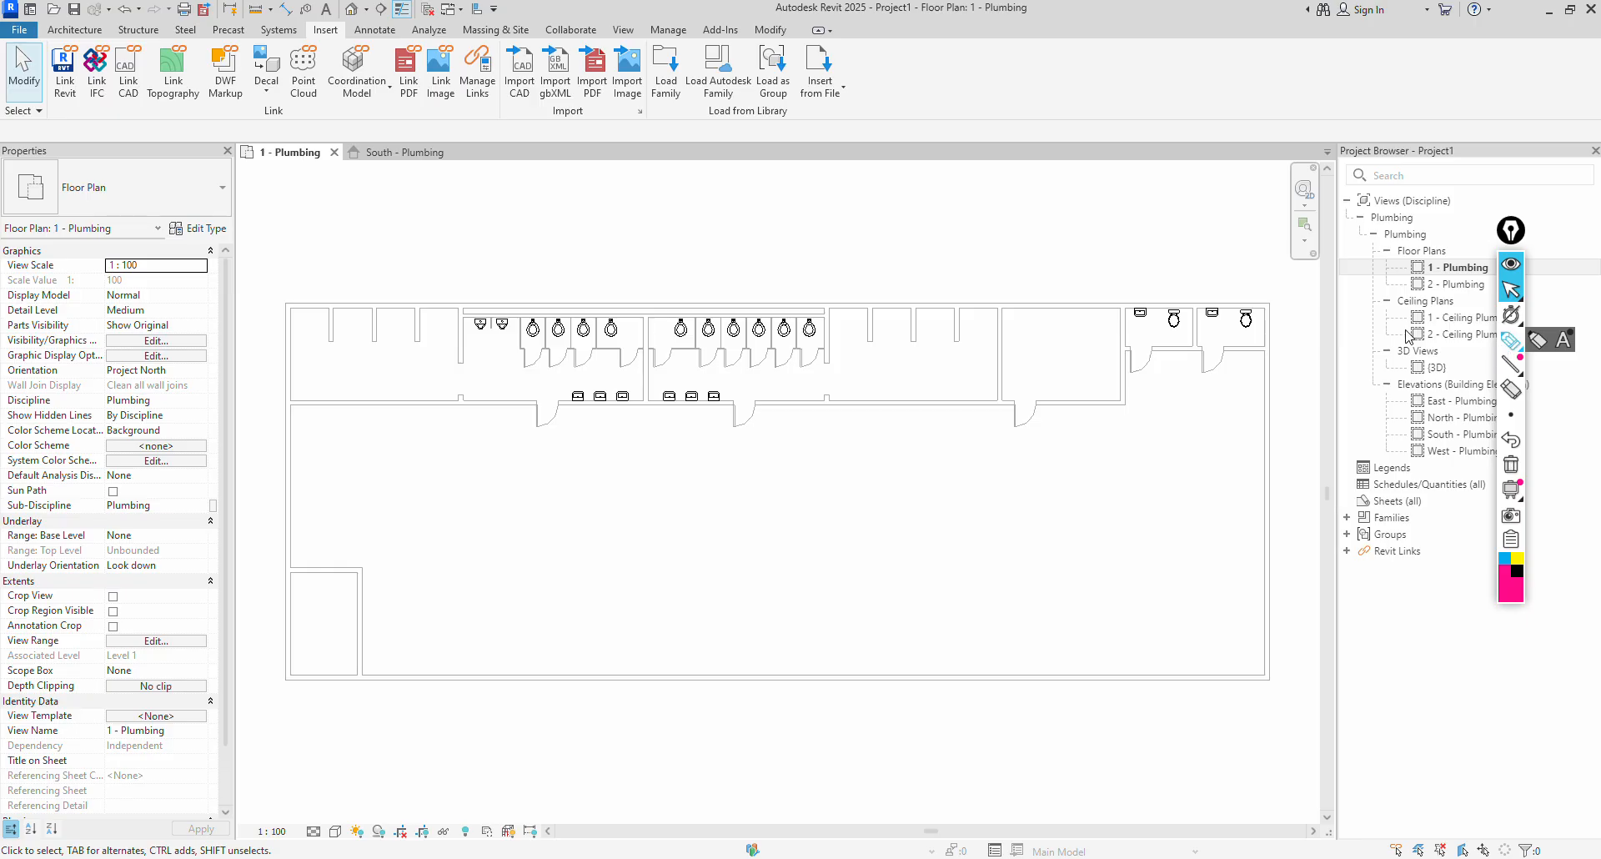
click(1511, 340)
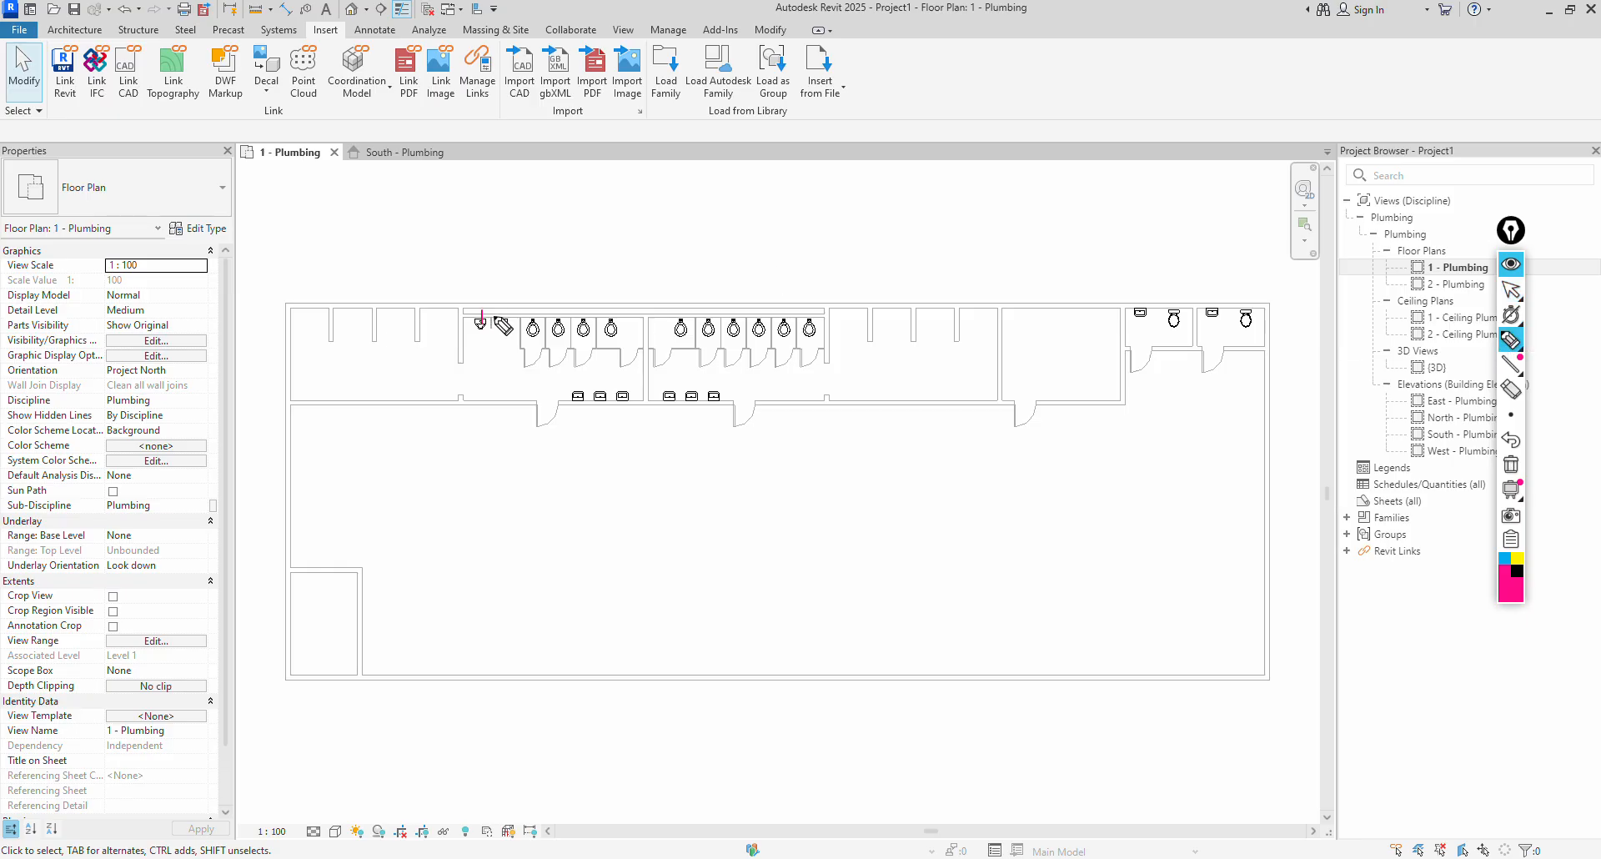
Sketch magenta pipe routes linking the urinals, toilets and washbasins to the lower-left room, with an arrow pointing at the toilets.
mouse_move(501, 321)
mouse_down()
mouse_move(875, 312)
mouse_move(882, 360)
mouse_up()
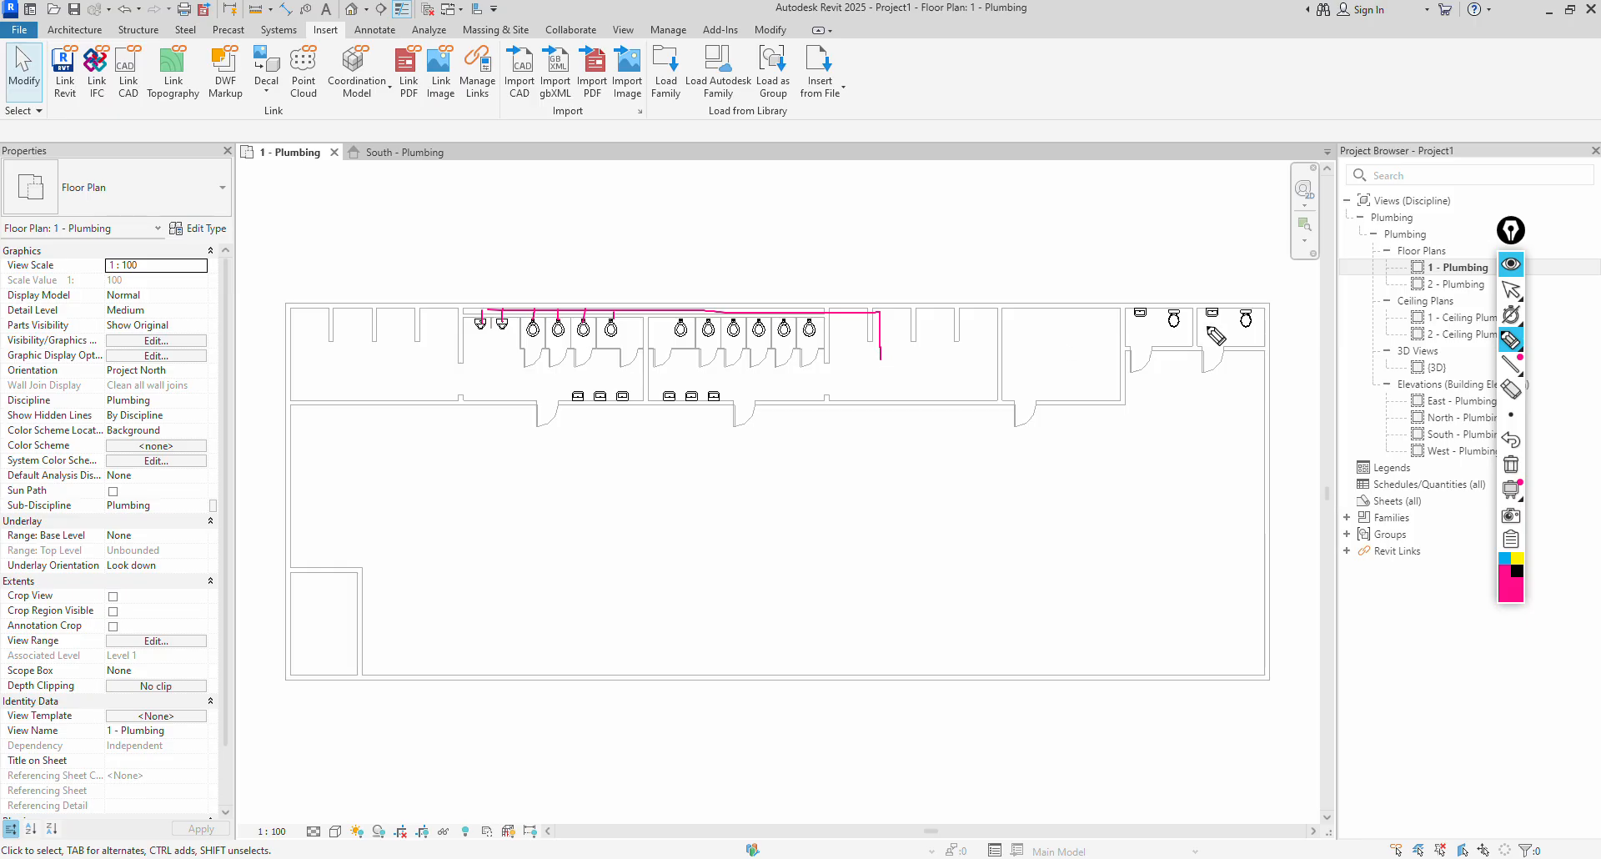
drag(1240, 311, 1237, 306)
mouse_move(1139, 307)
mouse_down()
mouse_move(1031, 310)
mouse_move(885, 347)
mouse_move(882, 376)
mouse_move(576, 374)
mouse_up()
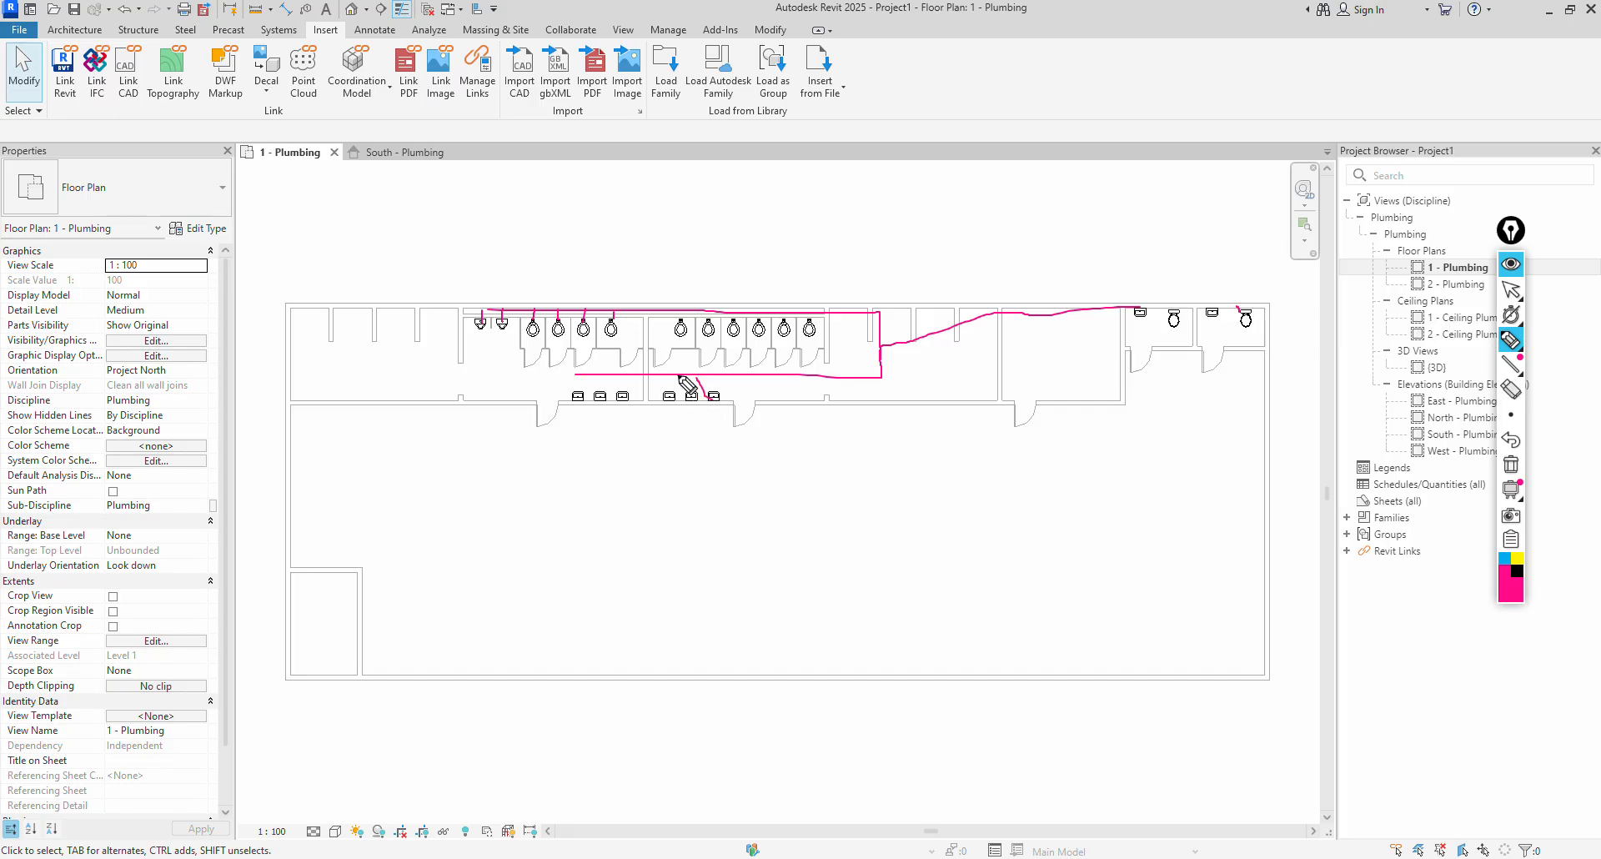
mouse_move(679, 375)
mouse_down()
mouse_move(691, 394)
mouse_move(615, 373)
mouse_move(345, 370)
mouse_move(326, 627)
mouse_up()
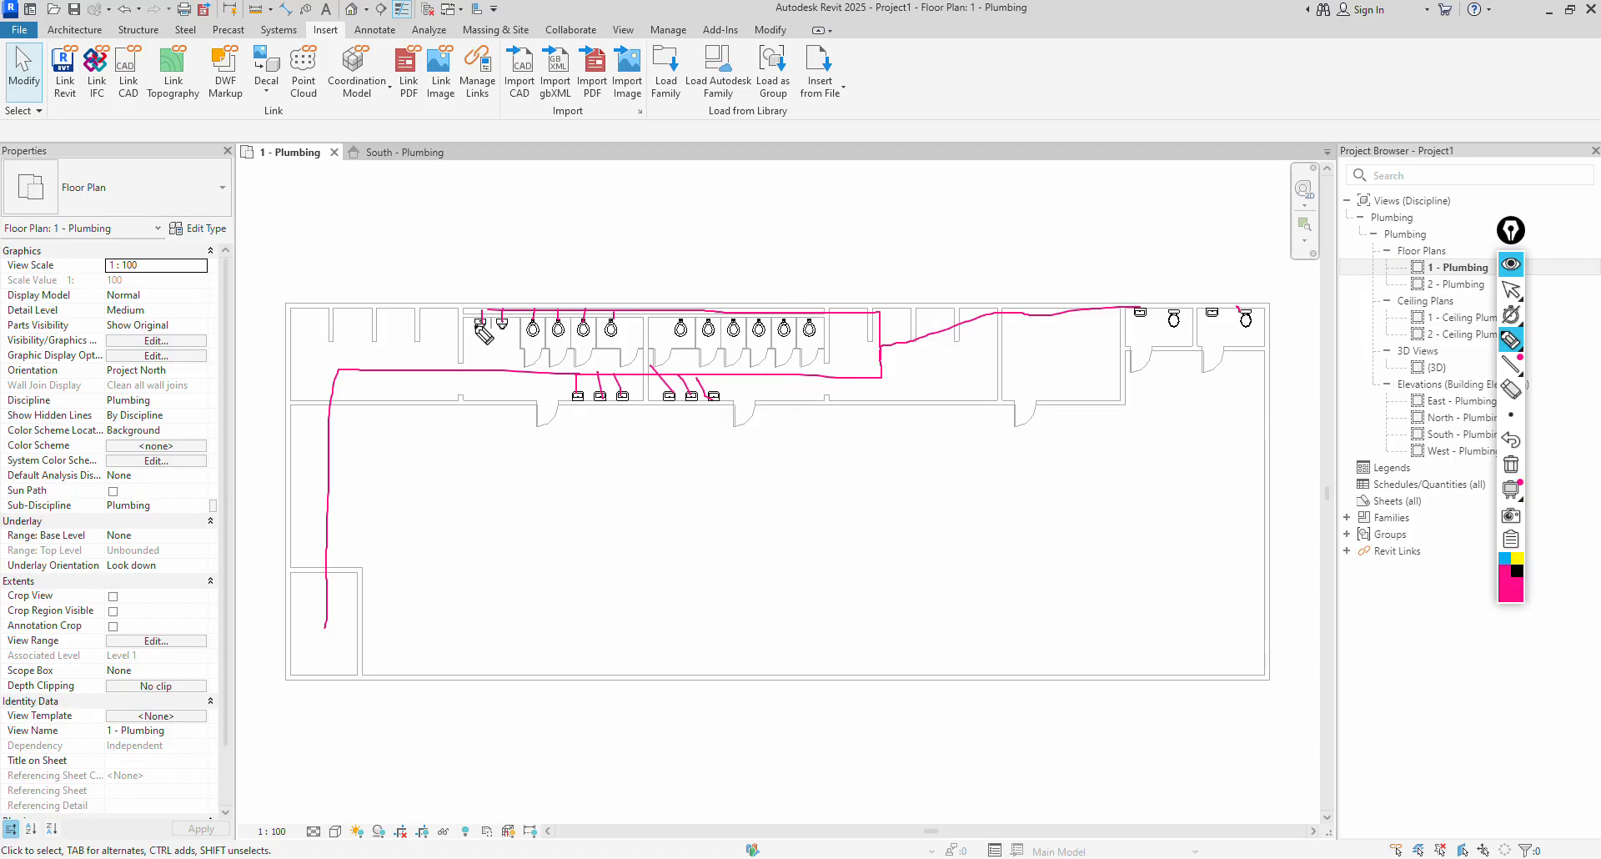
mouse_move(480, 322)
mouse_down()
mouse_move(480, 349)
mouse_move(558, 350)
mouse_up()
mouse_move(566, 221)
mouse_down()
mouse_move(559, 285)
mouse_move(568, 270)
mouse_up()
Sketch two vertical pipes and a horizontal main in the open area, plus a short stroke above the urinals.
drag(730, 486, 734, 709)
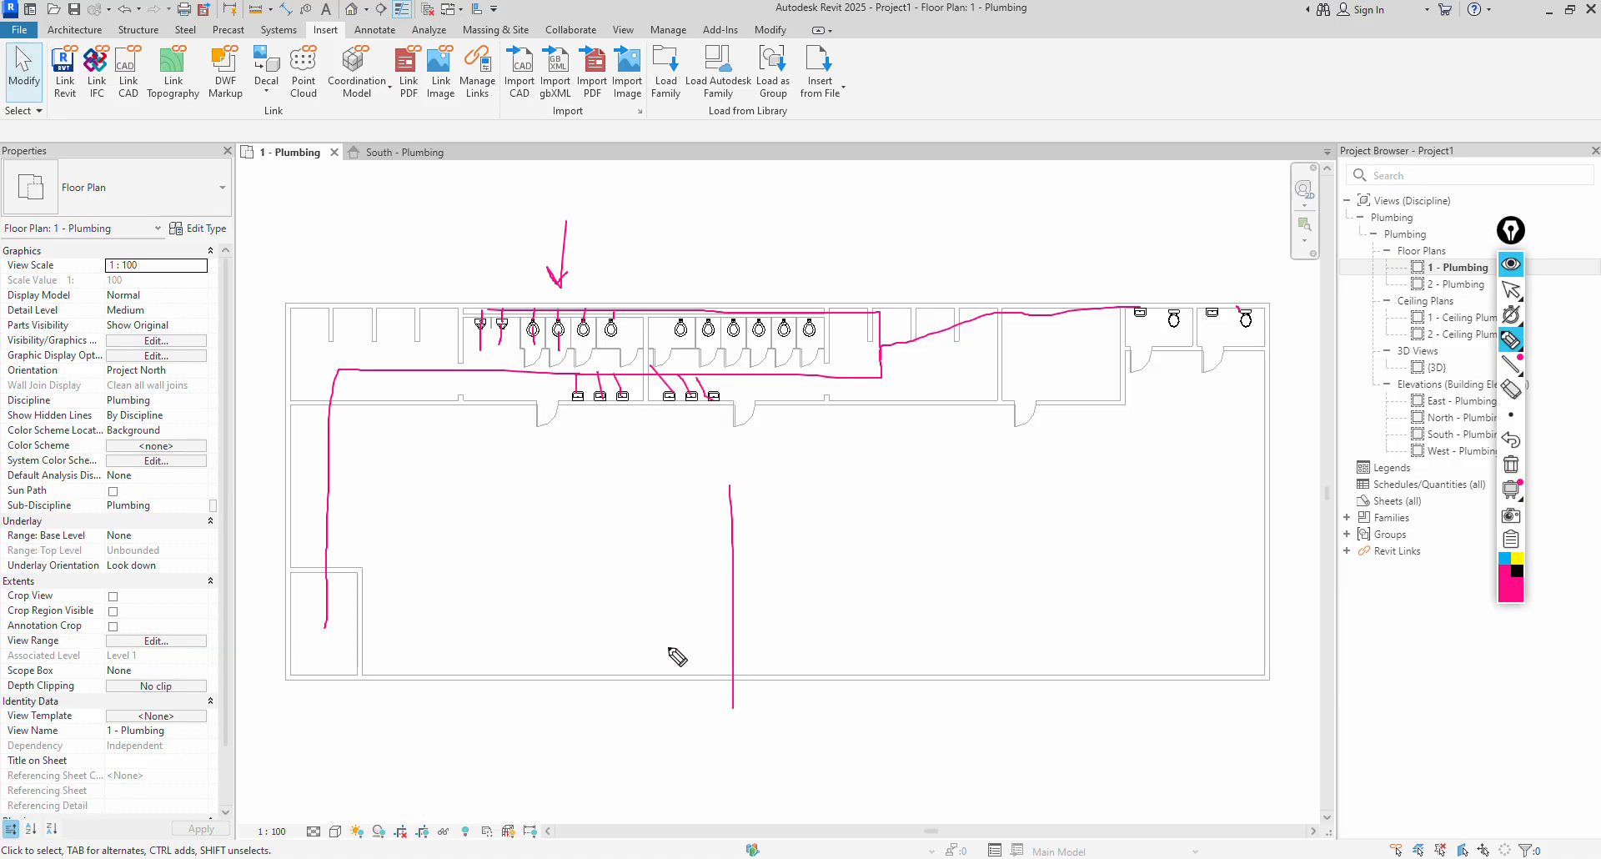
drag(668, 647, 1173, 636)
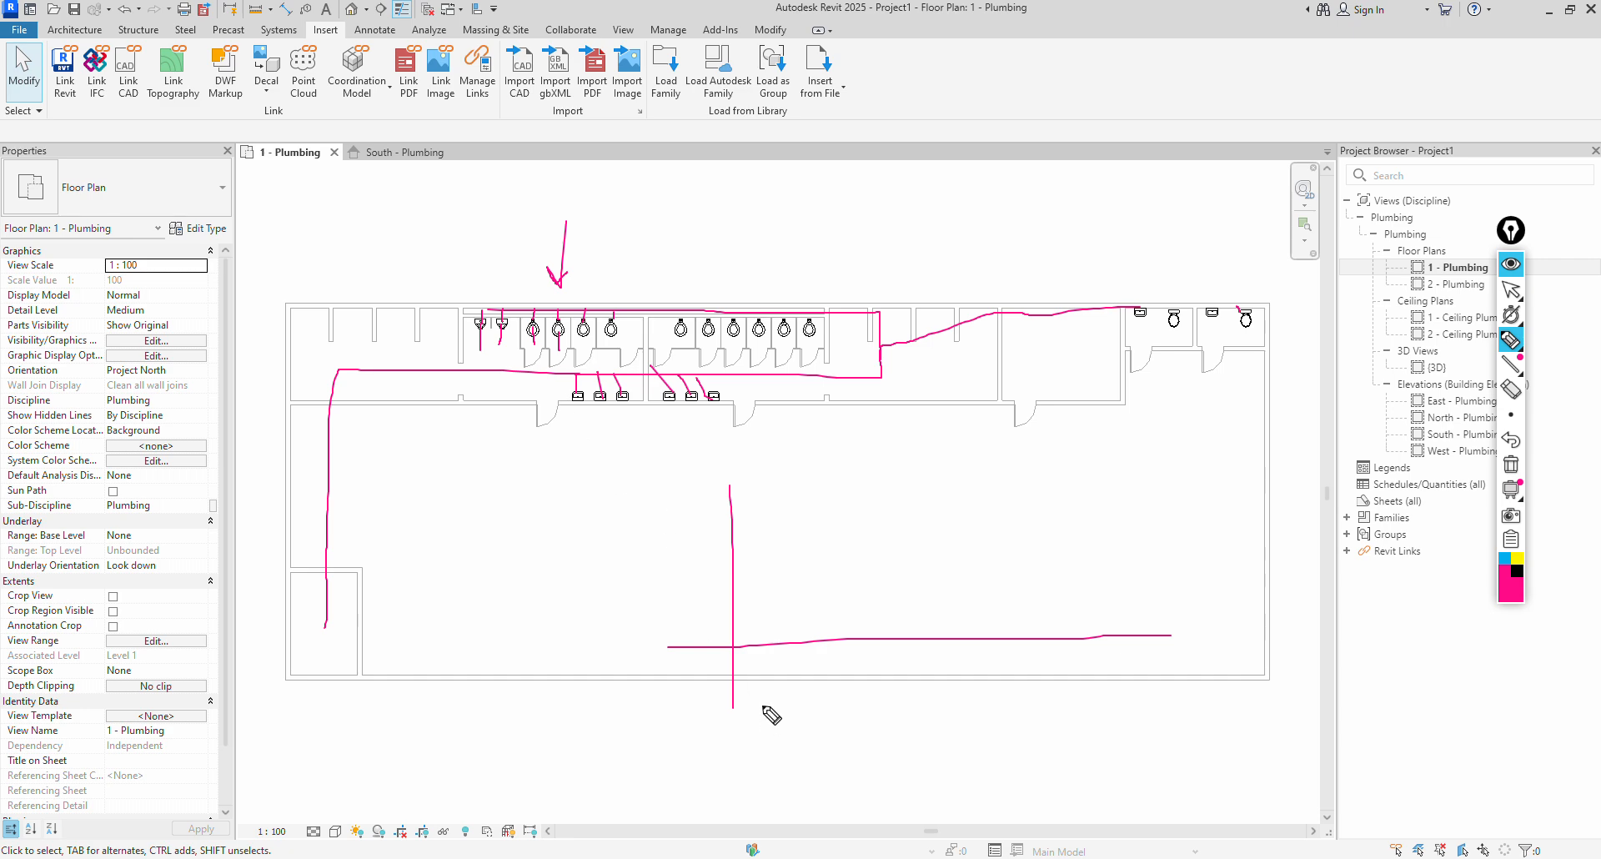
drag(674, 478, 667, 647)
drag(476, 301, 487, 271)
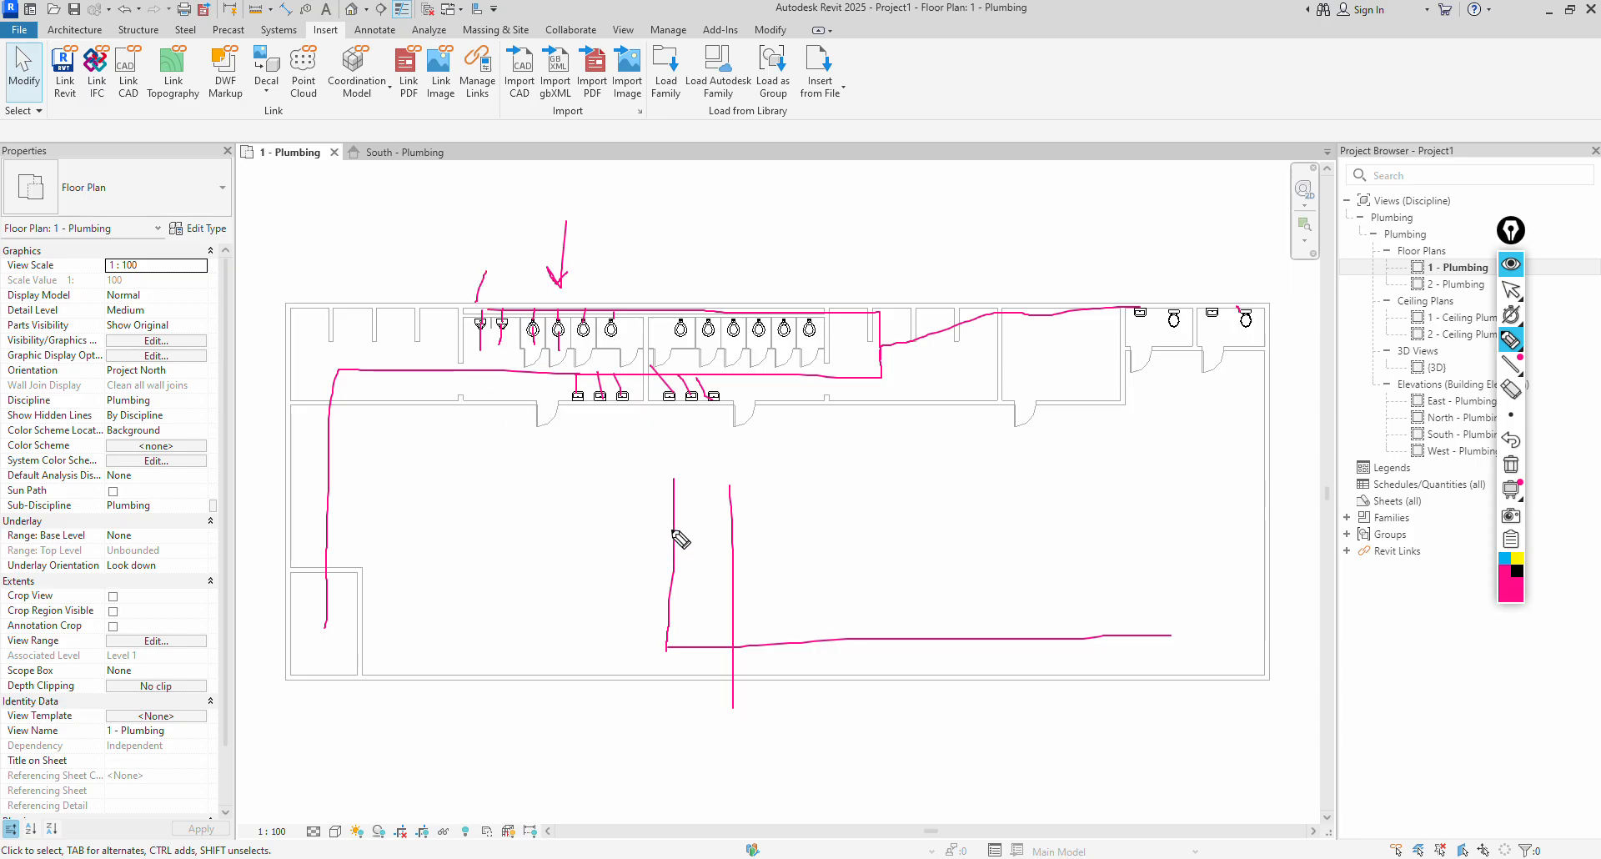
Sketch angled, curved and horizontal branches off the vertical pipes, with one curving down to the horizontal main.
drag(671, 531, 632, 468)
drag(822, 314, 833, 332)
drag(734, 509, 777, 462)
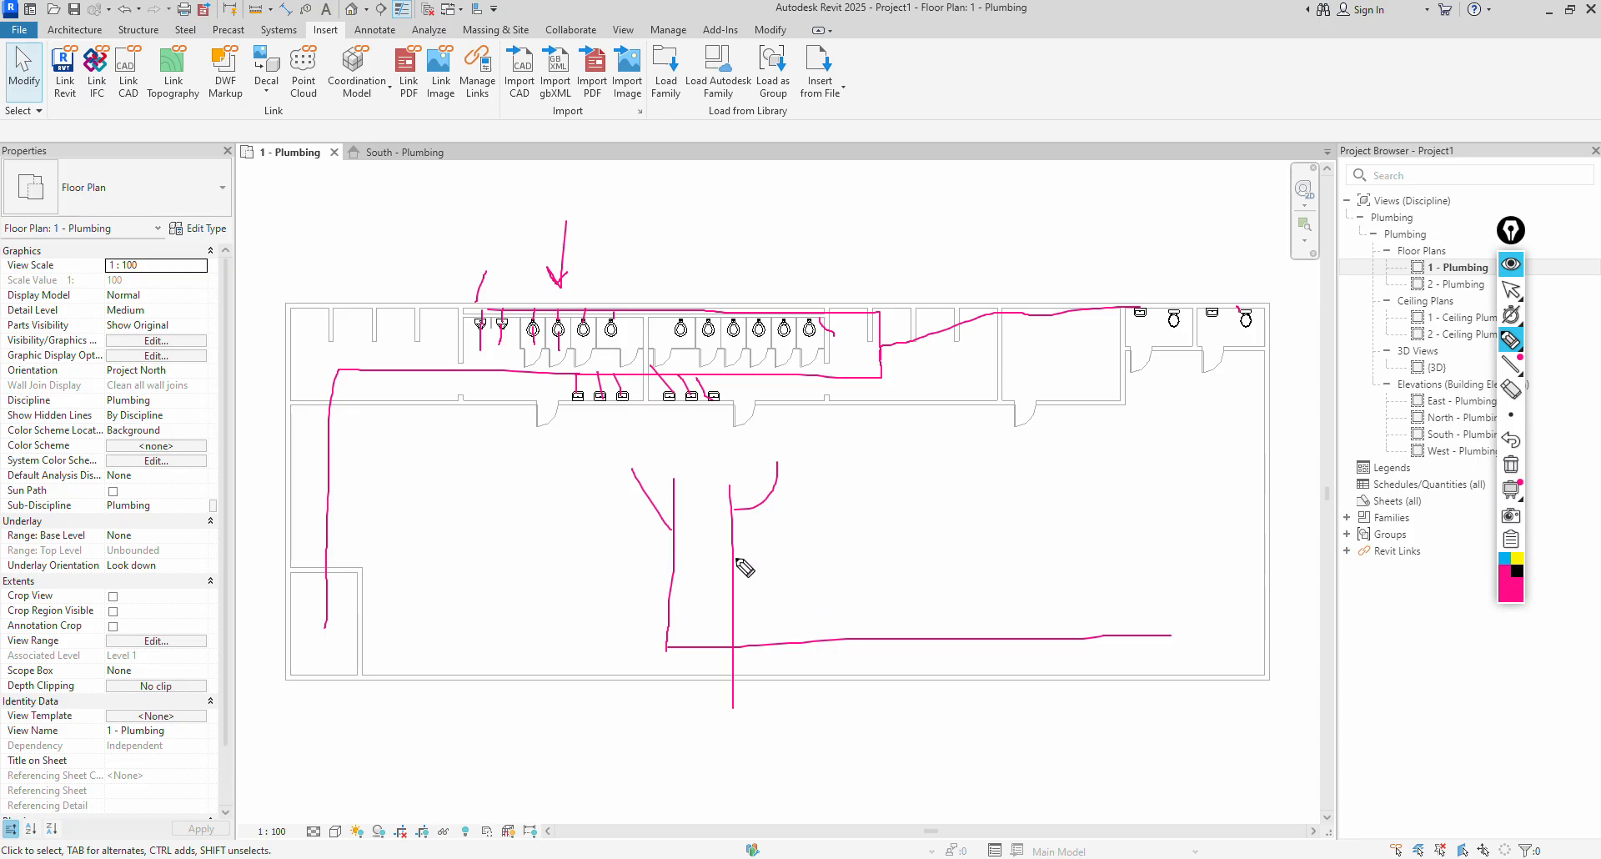
drag(736, 557, 805, 552)
mouse_move(734, 595)
mouse_down()
mouse_move(853, 586)
mouse_move(881, 639)
mouse_up()
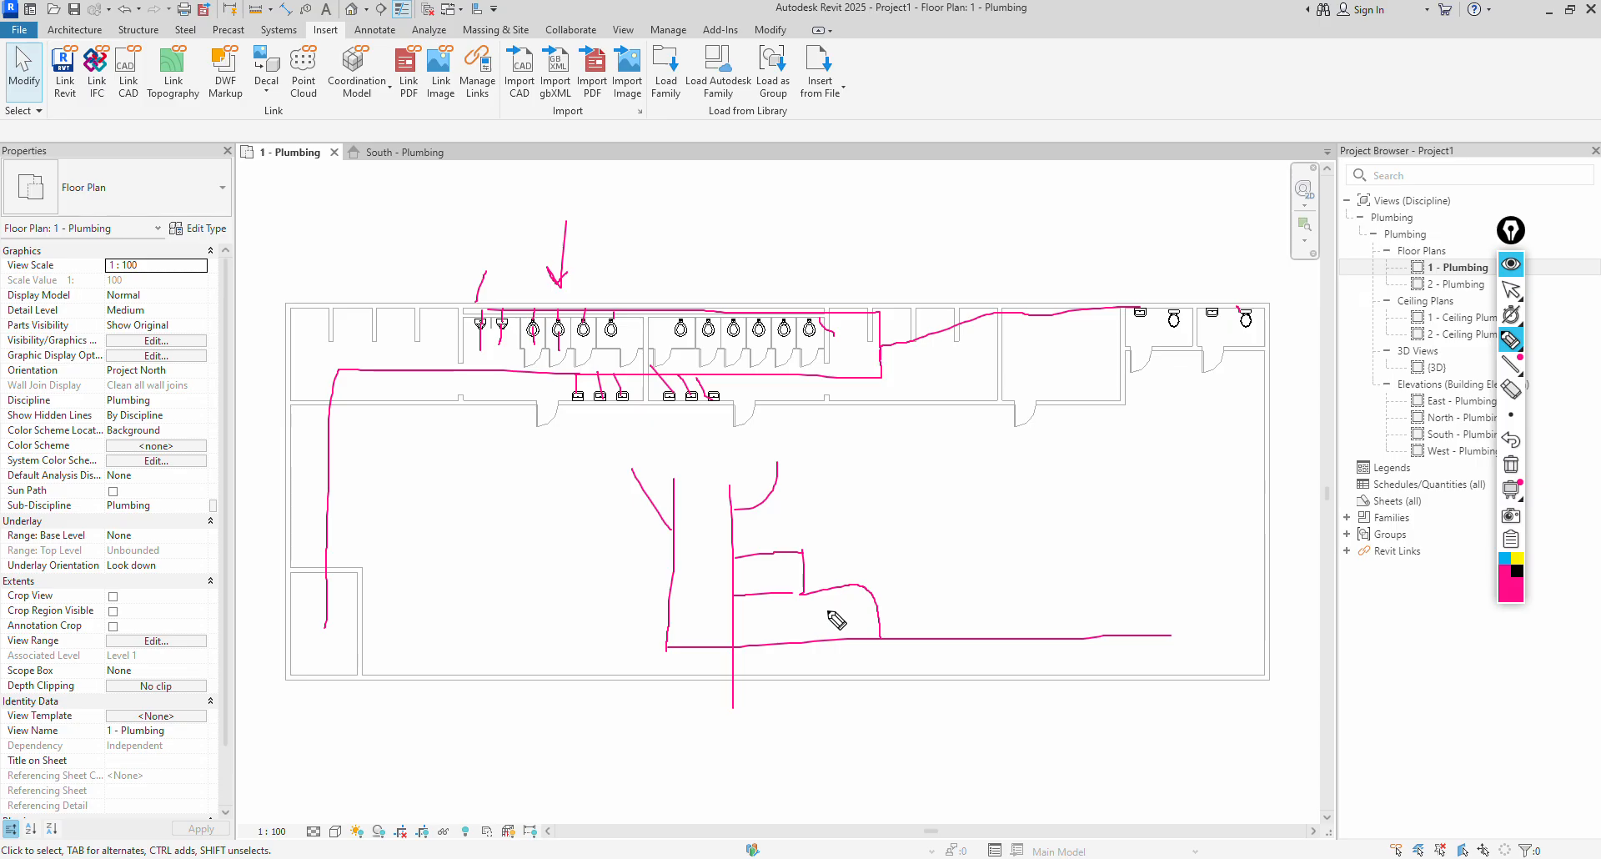
Sketch a U-shaped trap beside the vertical pipe, with a drain line running down to a small outlet box.
mouse_move(827, 603)
mouse_down()
mouse_move(797, 632)
mouse_move(703, 615)
mouse_up()
drag(825, 604, 818, 629)
mouse_move(780, 619)
mouse_down()
mouse_move(765, 662)
mouse_move(961, 718)
mouse_move(965, 699)
mouse_move(948, 703)
mouse_up()
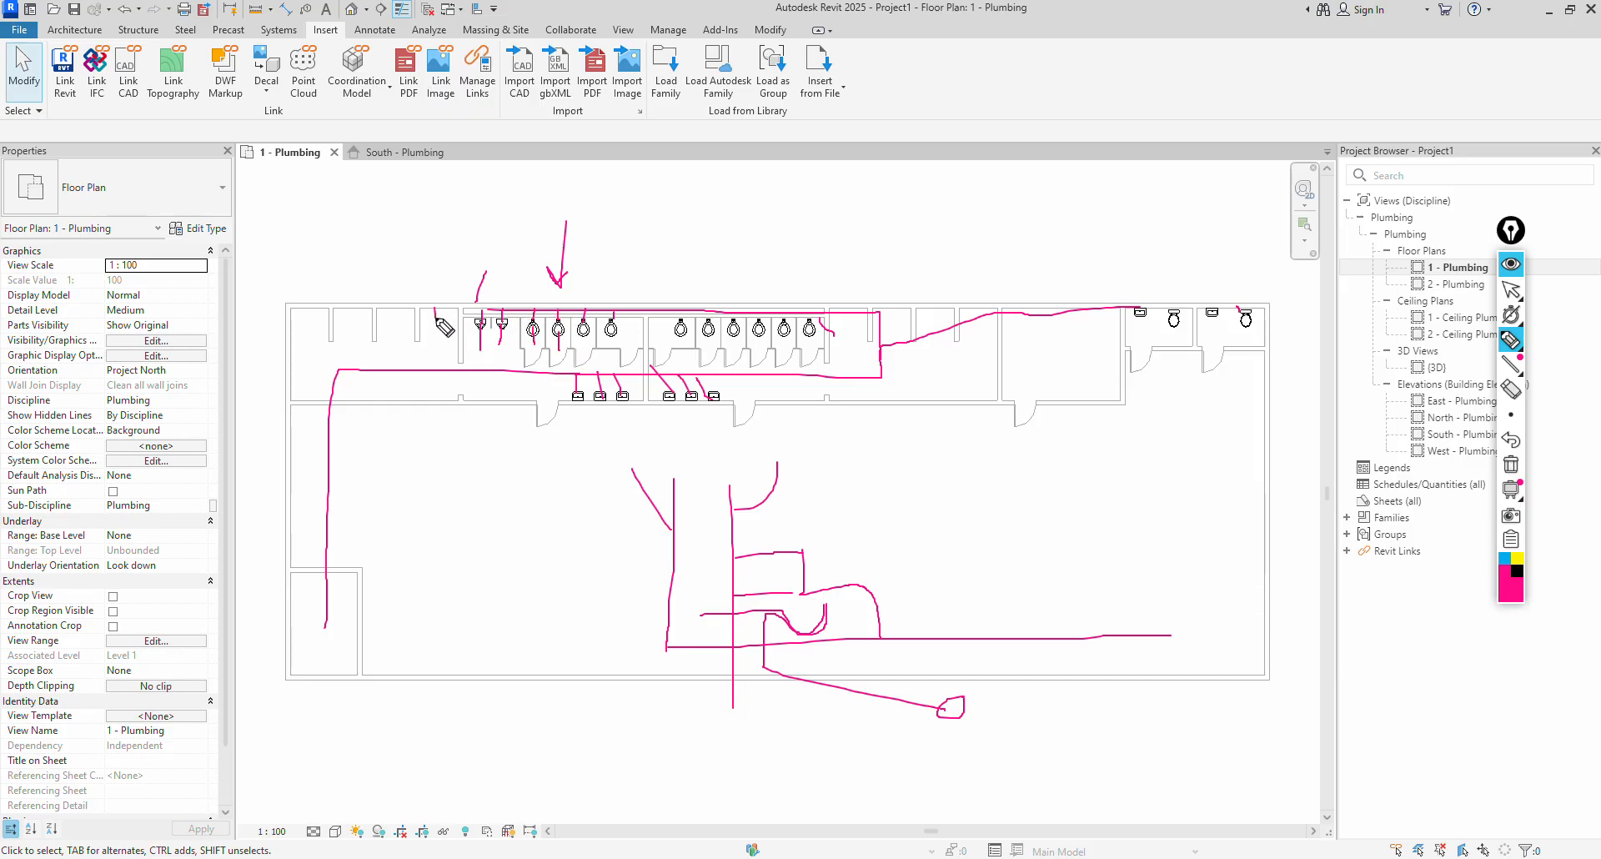
Sketch a small fixture in the stall beside the urinals, circle the area and add an arrow pointing at it.
mouse_move(437, 319)
mouse_down()
mouse_move(451, 311)
mouse_move(452, 328)
mouse_up()
drag(442, 310, 435, 290)
mouse_move(427, 240)
mouse_down()
mouse_move(435, 305)
mouse_move(382, 347)
mouse_move(477, 302)
mouse_up()
Sketch a vertical wall line with a horizontal floor line near the lower-left room, and add a stepped toilet outline against them.
mouse_move(462, 447)
mouse_down()
mouse_move(464, 650)
mouse_move(635, 670)
mouse_up()
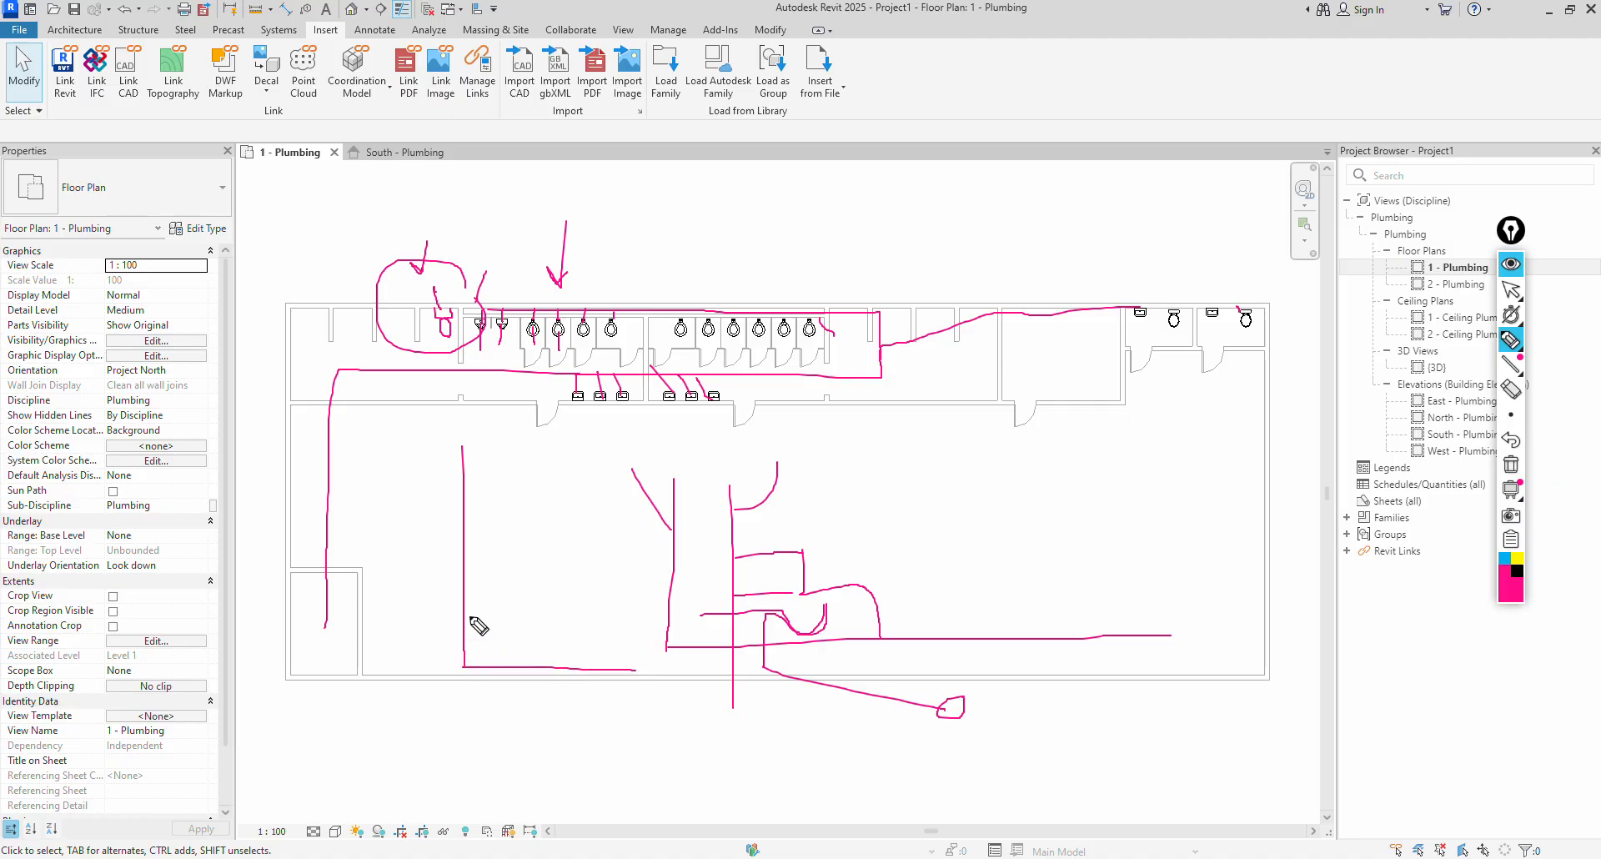
mouse_move(465, 586)
mouse_down()
mouse_move(524, 587)
mouse_move(527, 608)
mouse_move(468, 617)
mouse_up()
click(1512, 439)
mouse_move(464, 574)
mouse_down()
mouse_move(487, 611)
mouse_move(554, 630)
mouse_move(557, 664)
mouse_up()
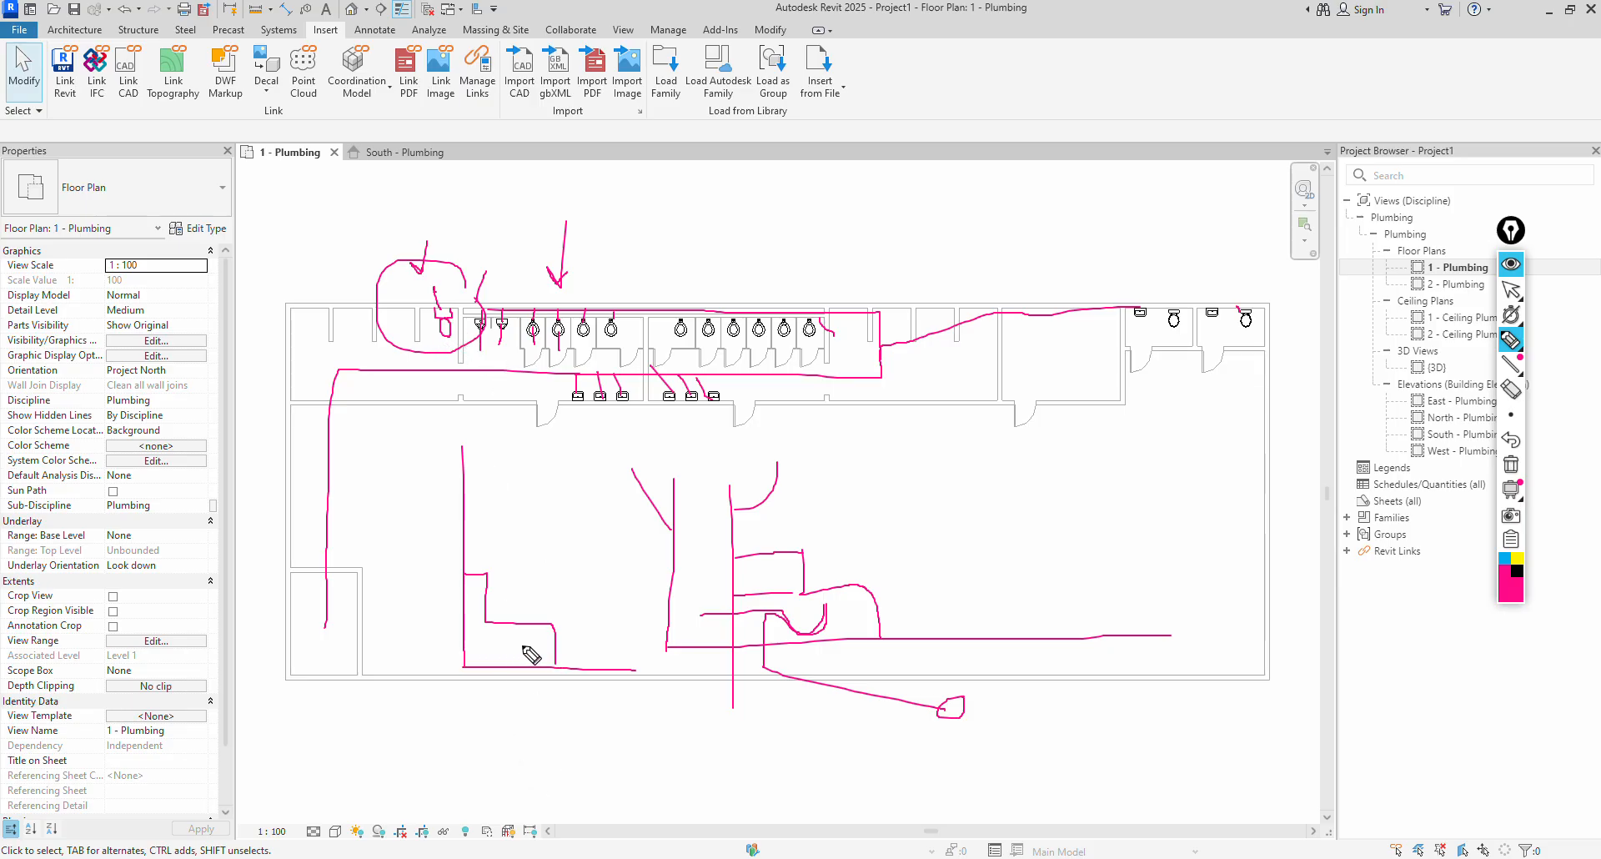
Sketch a trap with an outlet curving back through the wall and a second wall line, and erase the trap and outlet.
mouse_move(523, 644)
mouse_down()
mouse_move(522, 662)
mouse_move(469, 640)
mouse_move(425, 714)
mouse_up()
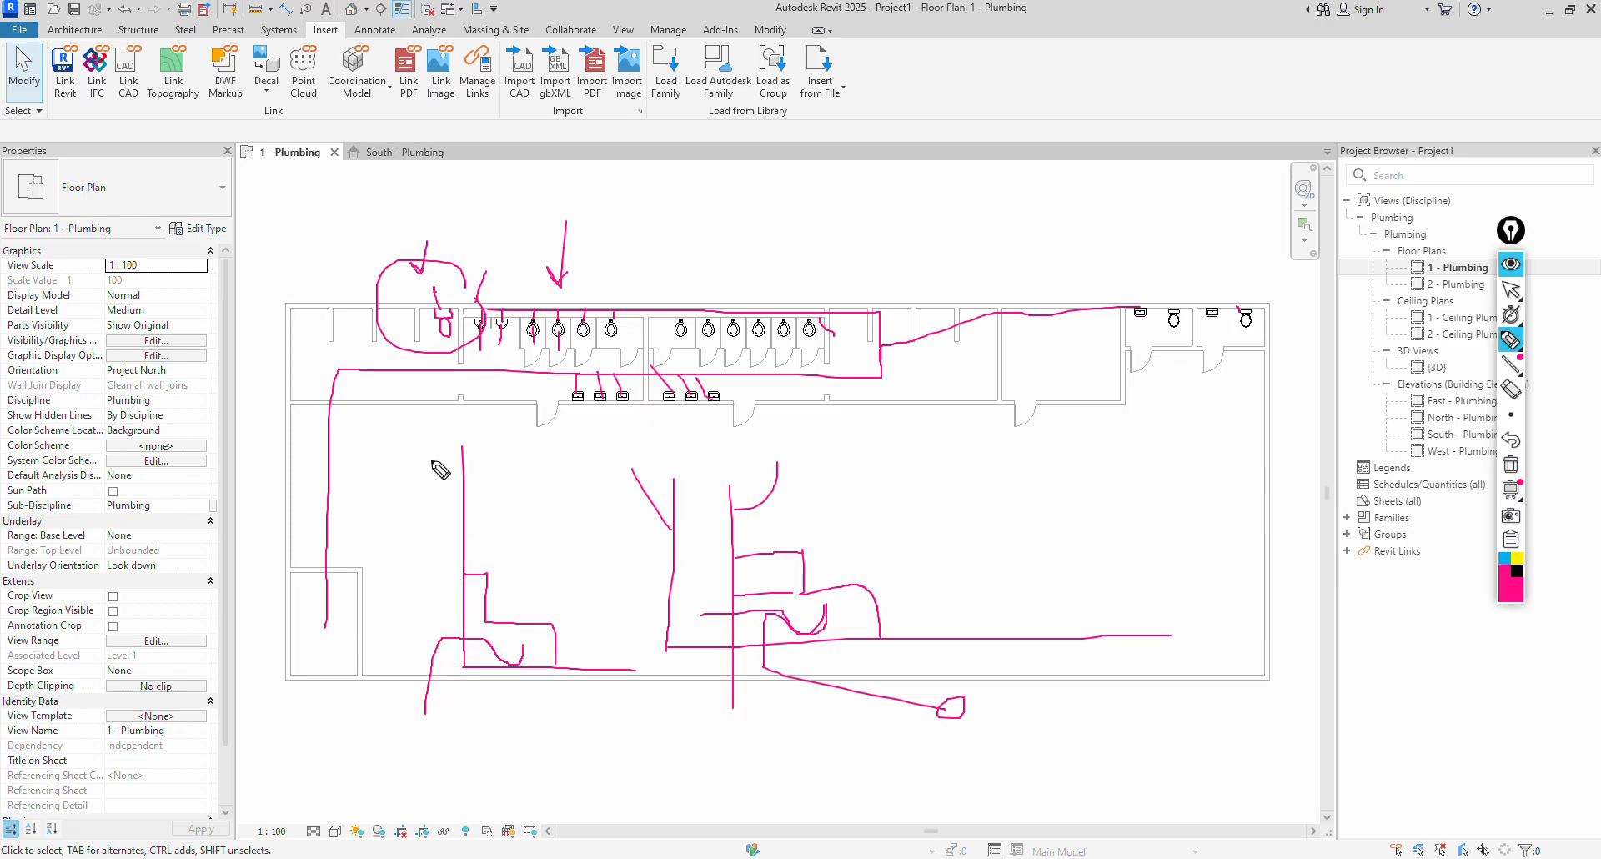
mouse_move(431, 459)
mouse_down()
mouse_move(448, 671)
mouse_move(461, 668)
mouse_move(434, 648)
mouse_move(426, 685)
mouse_up()
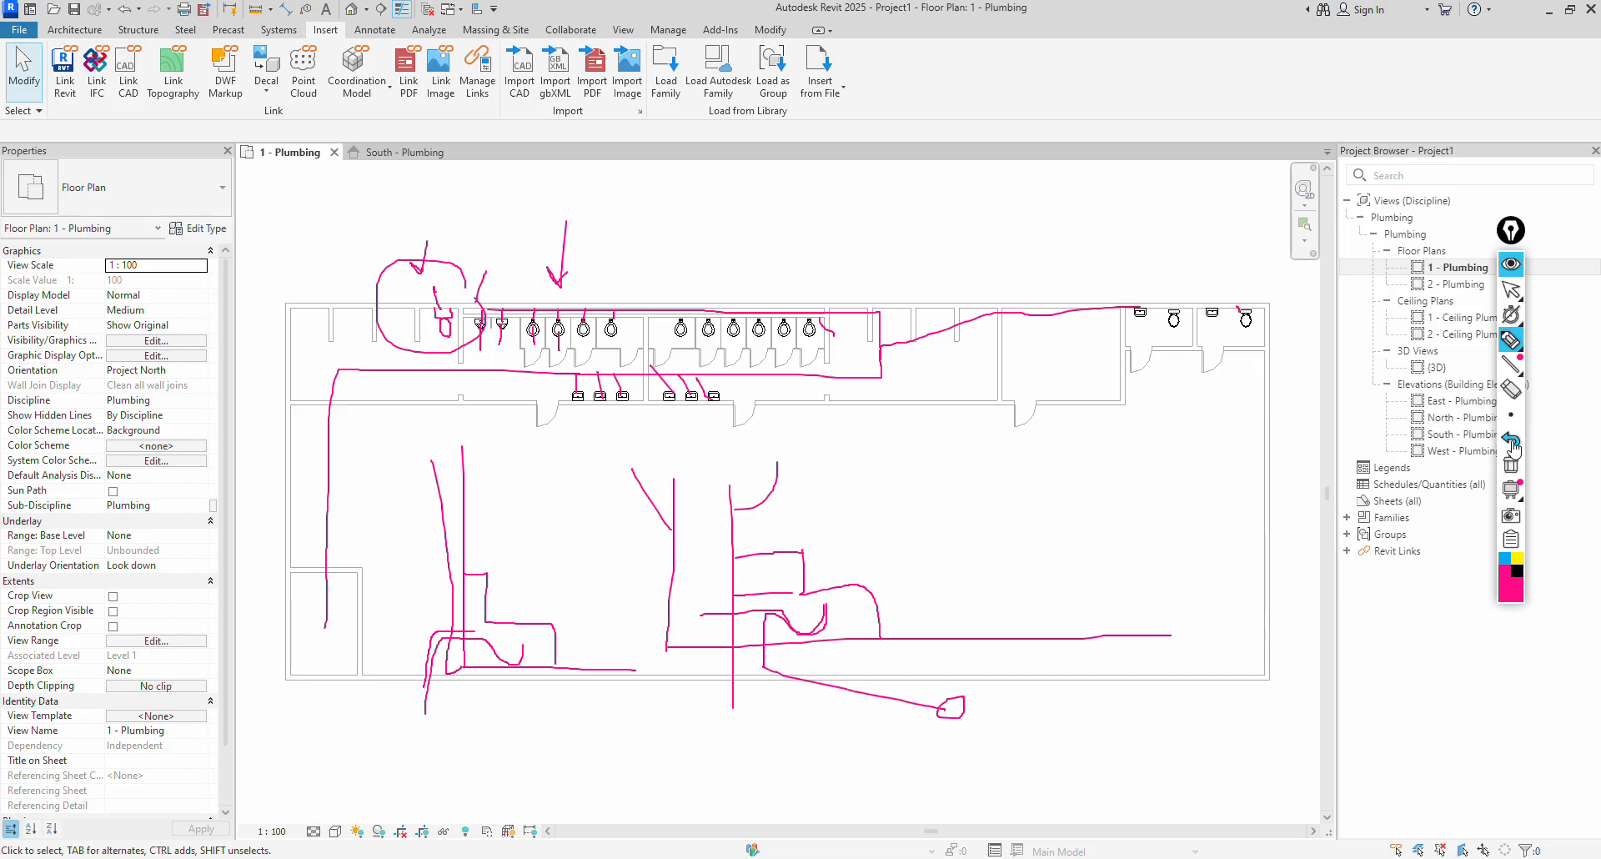
click(1512, 388)
mouse_move(450, 654)
mouse_down()
mouse_move(429, 668)
mouse_move(433, 691)
mouse_up()
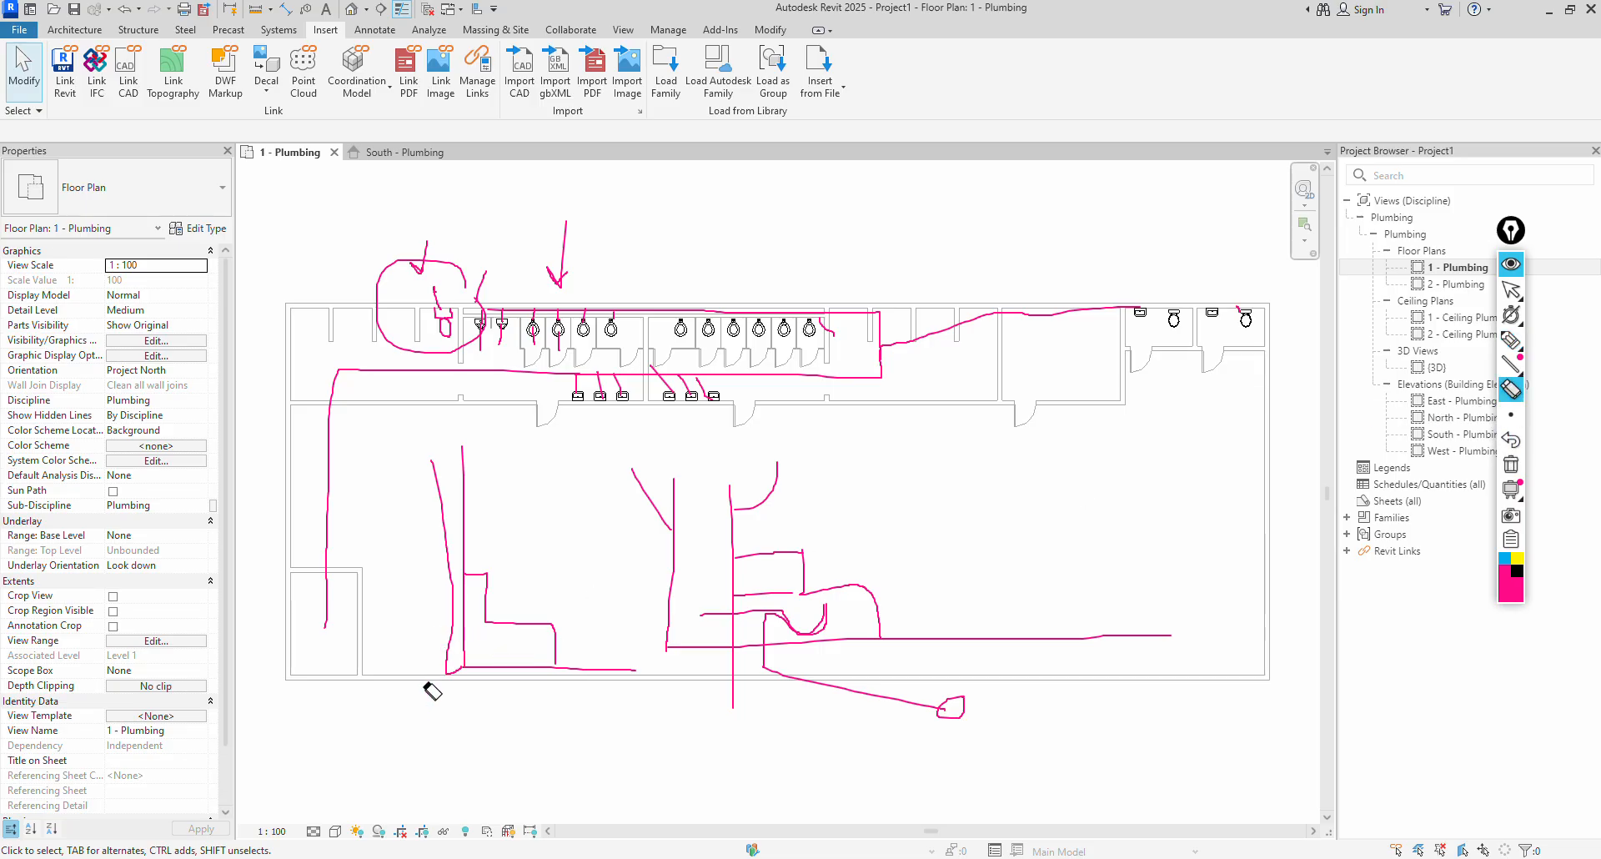
Sketch a trap inside the toilet outline with a drain dropping below the floor, plus a second line under the floor line.
click(1512, 340)
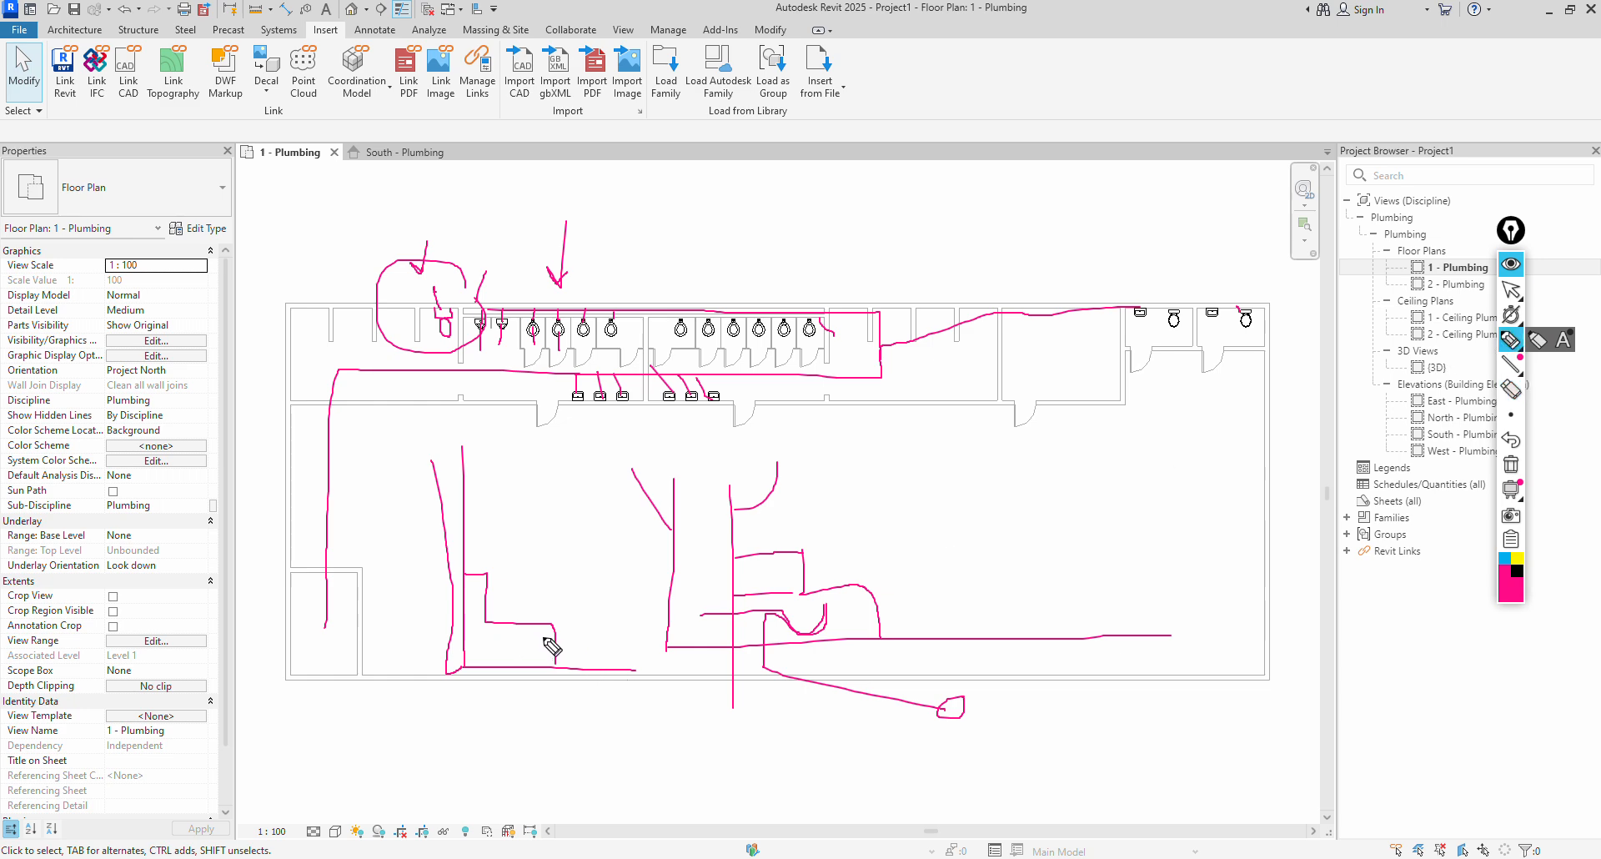
mouse_move(553, 643)
mouse_down()
mouse_move(484, 650)
mouse_move(479, 707)
mouse_move(651, 732)
mouse_up()
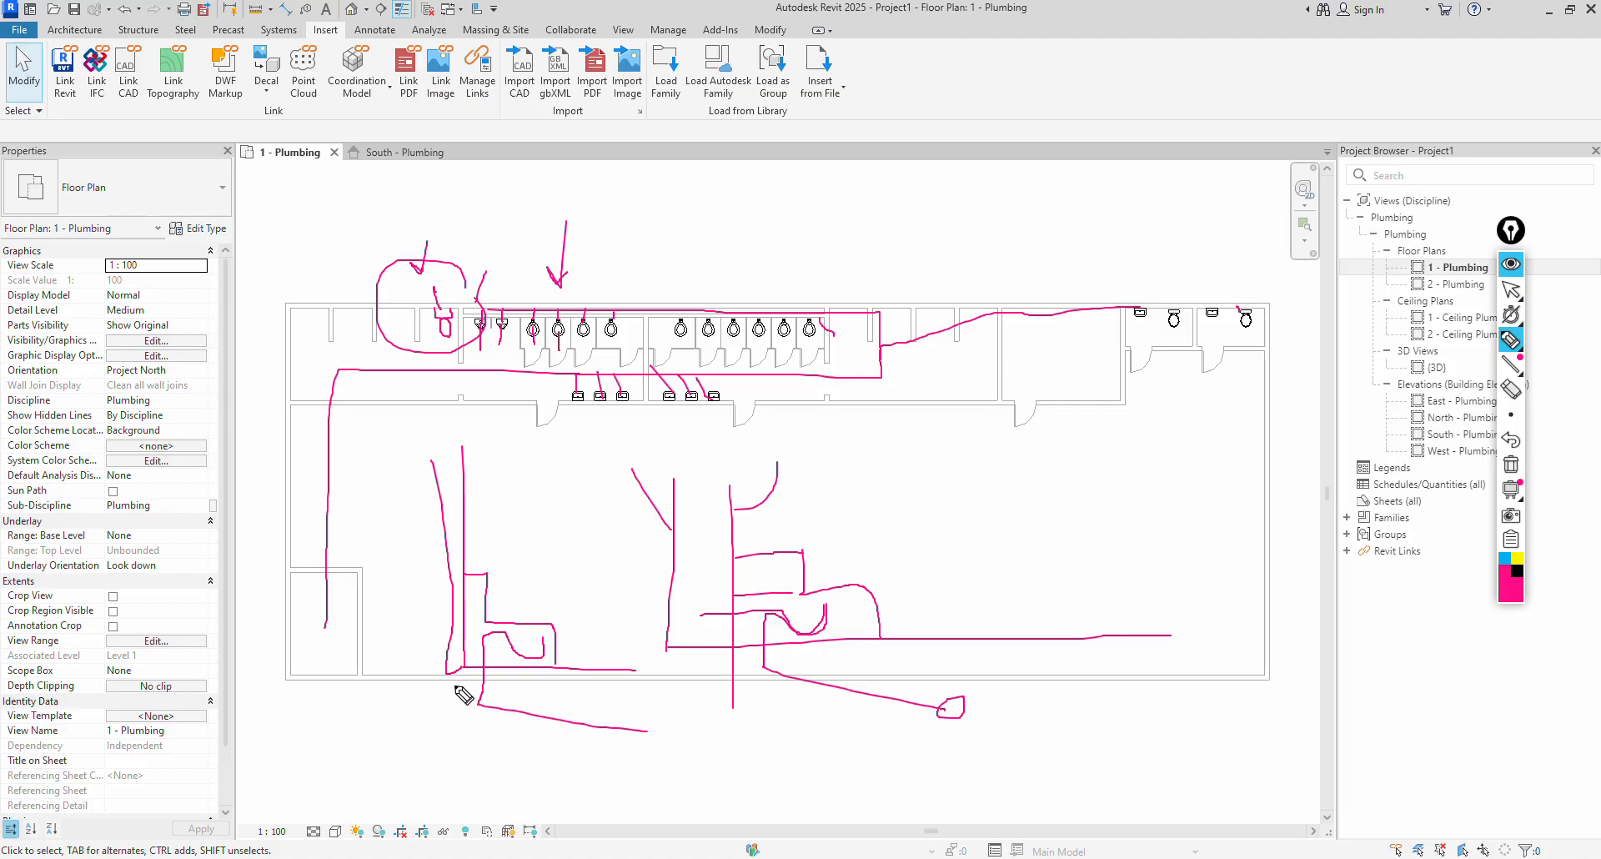
drag(471, 680, 653, 692)
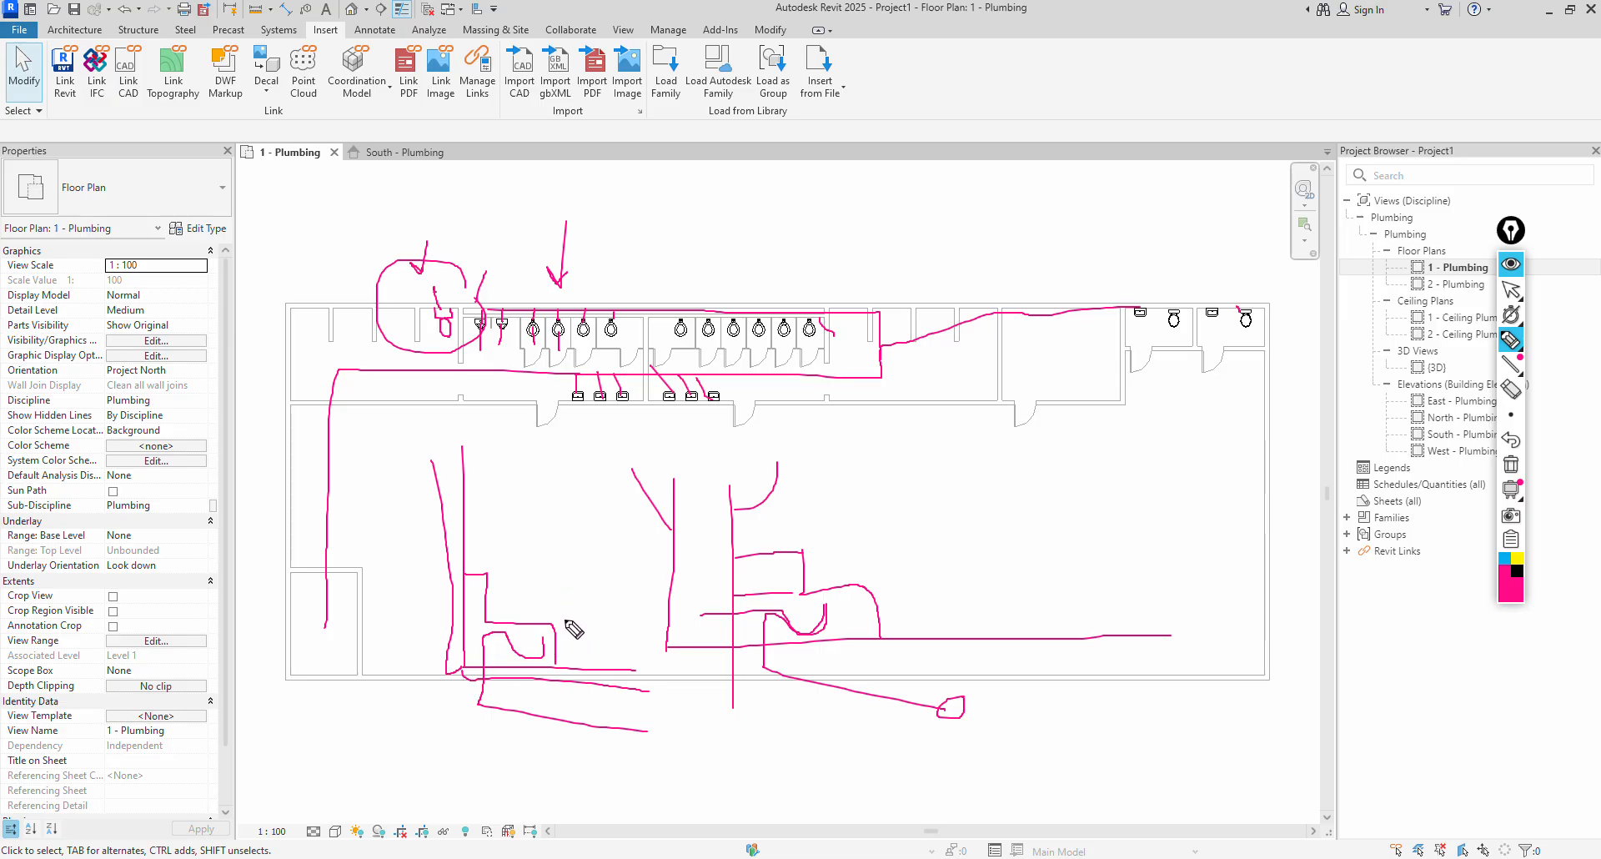
Sketch a hatched raised-floor band around the trap, with an upward arrow and a short extension beside it.
mouse_move(567, 620)
mouse_down()
mouse_move(557, 560)
mouse_move(569, 566)
mouse_up()
mouse_move(464, 638)
mouse_down()
mouse_move(620, 633)
mouse_move(630, 669)
mouse_move(511, 684)
mouse_up()
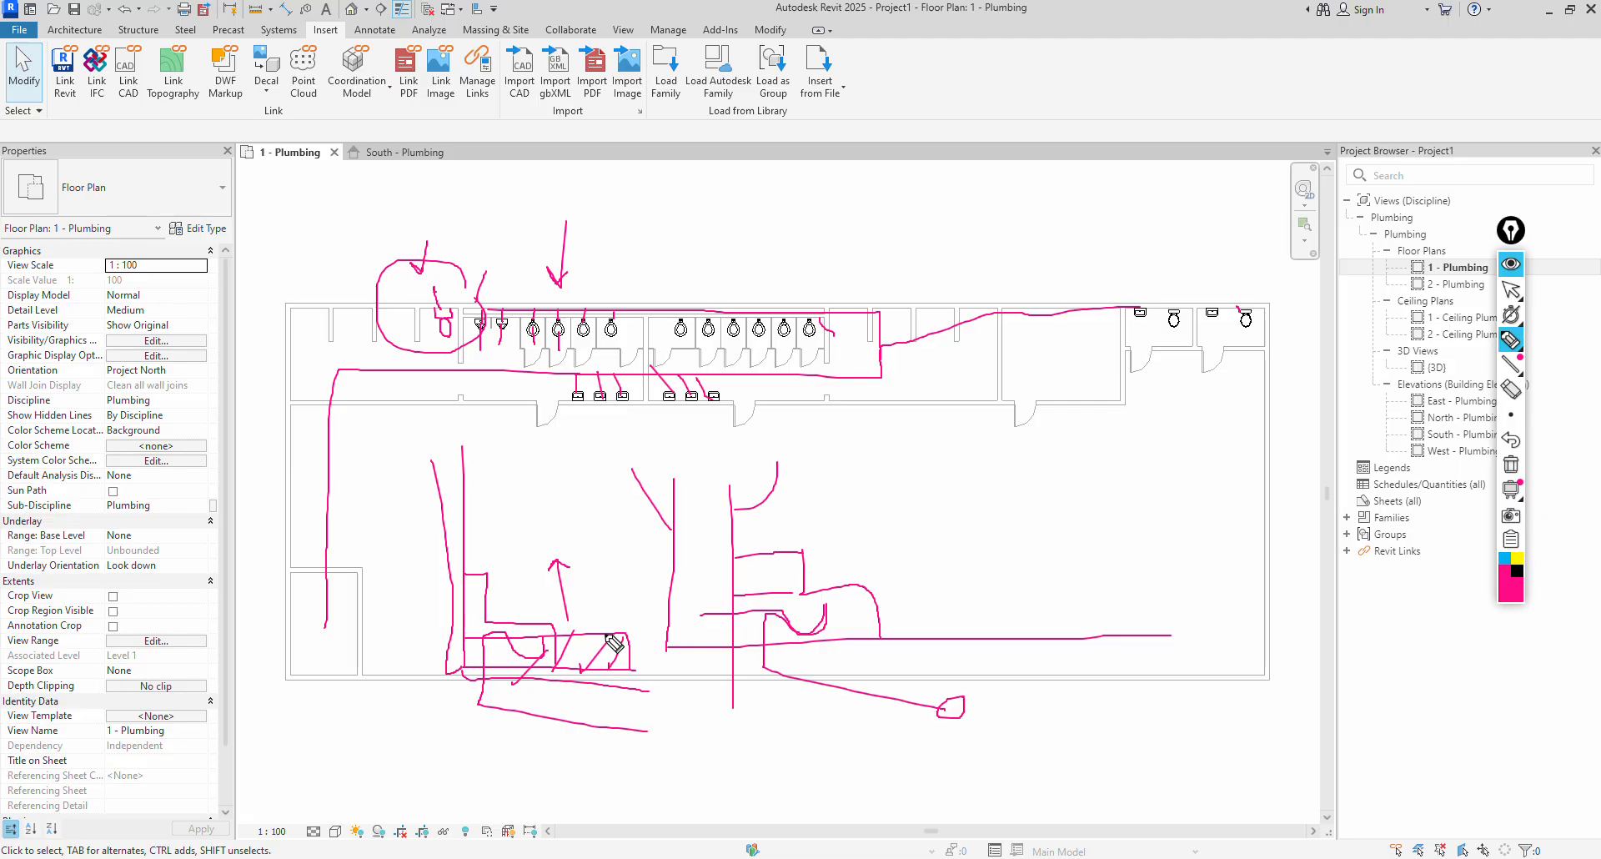
mouse_move(593, 614)
mouse_down()
mouse_move(593, 639)
mouse_move(655, 644)
mouse_up()
Sketch a second wall section with a toilet draining back into the wall cavity and an arrow toward it, and clear all annotations.
mouse_move(1063, 455)
mouse_down()
mouse_move(1072, 594)
mouse_move(1243, 595)
mouse_up()
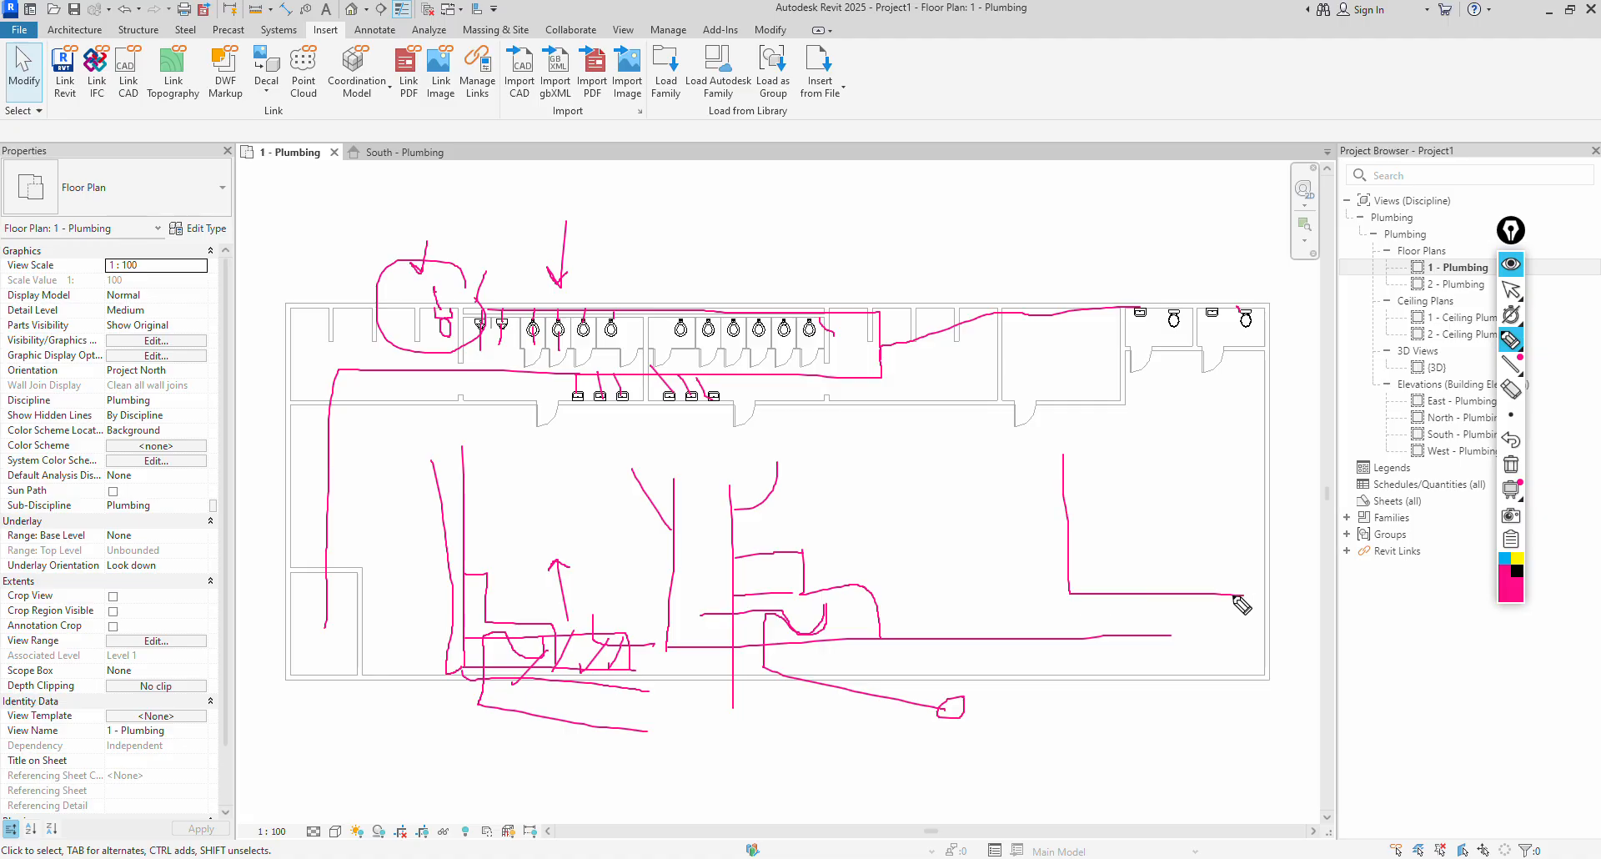
drag(987, 454, 997, 593)
drag(660, 300, 657, 261)
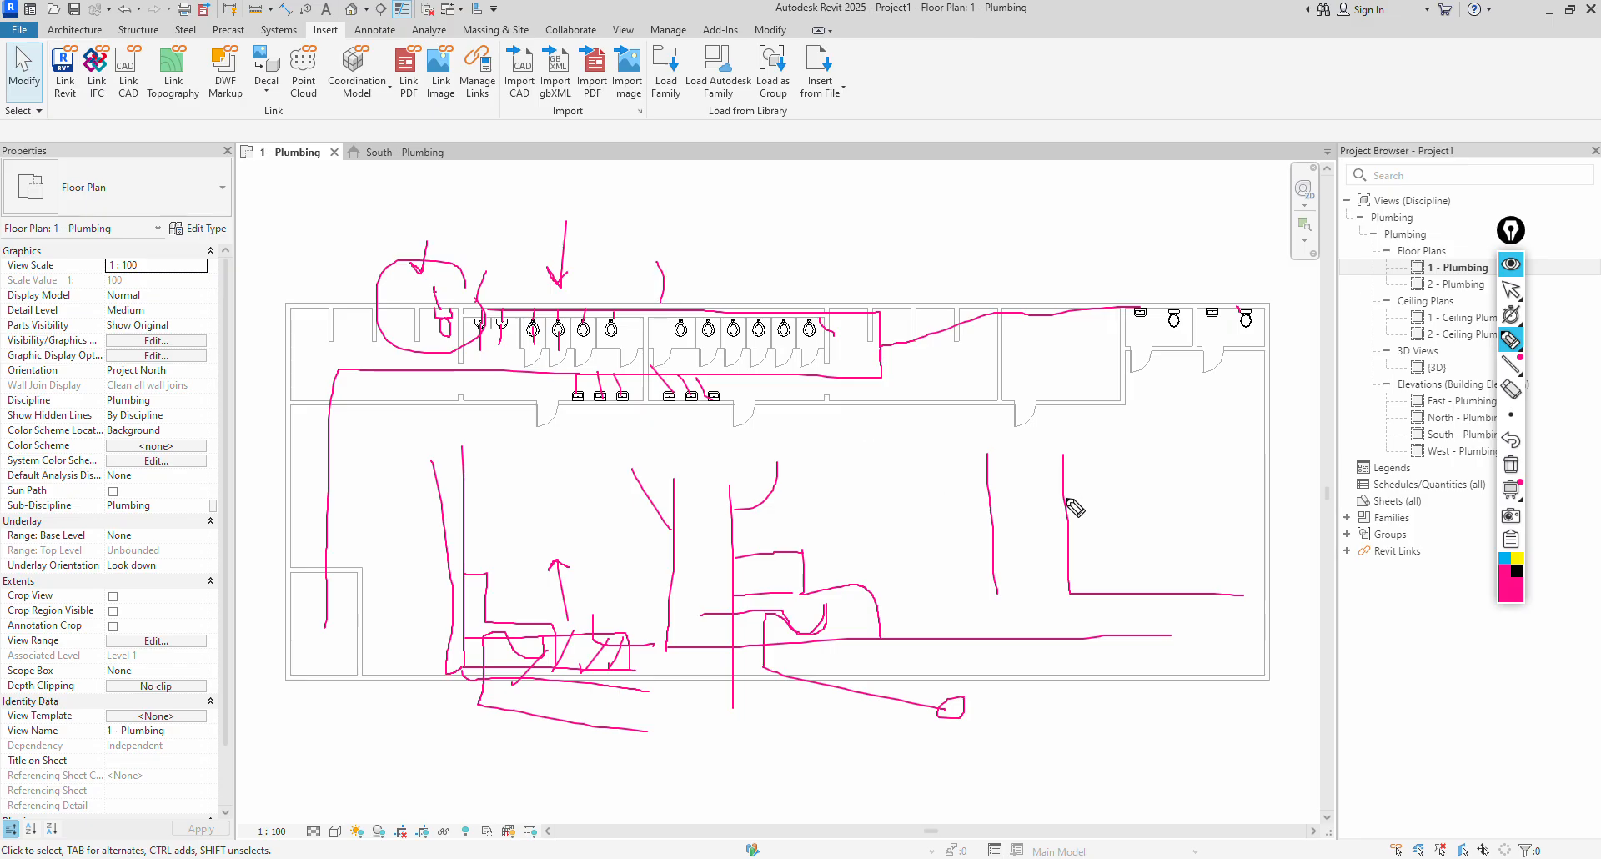
mouse_move(1066, 477)
mouse_down()
mouse_move(1095, 492)
mouse_move(1101, 540)
mouse_move(1194, 540)
mouse_move(1184, 600)
mouse_move(1152, 574)
mouse_move(1034, 549)
mouse_move(1007, 487)
mouse_up()
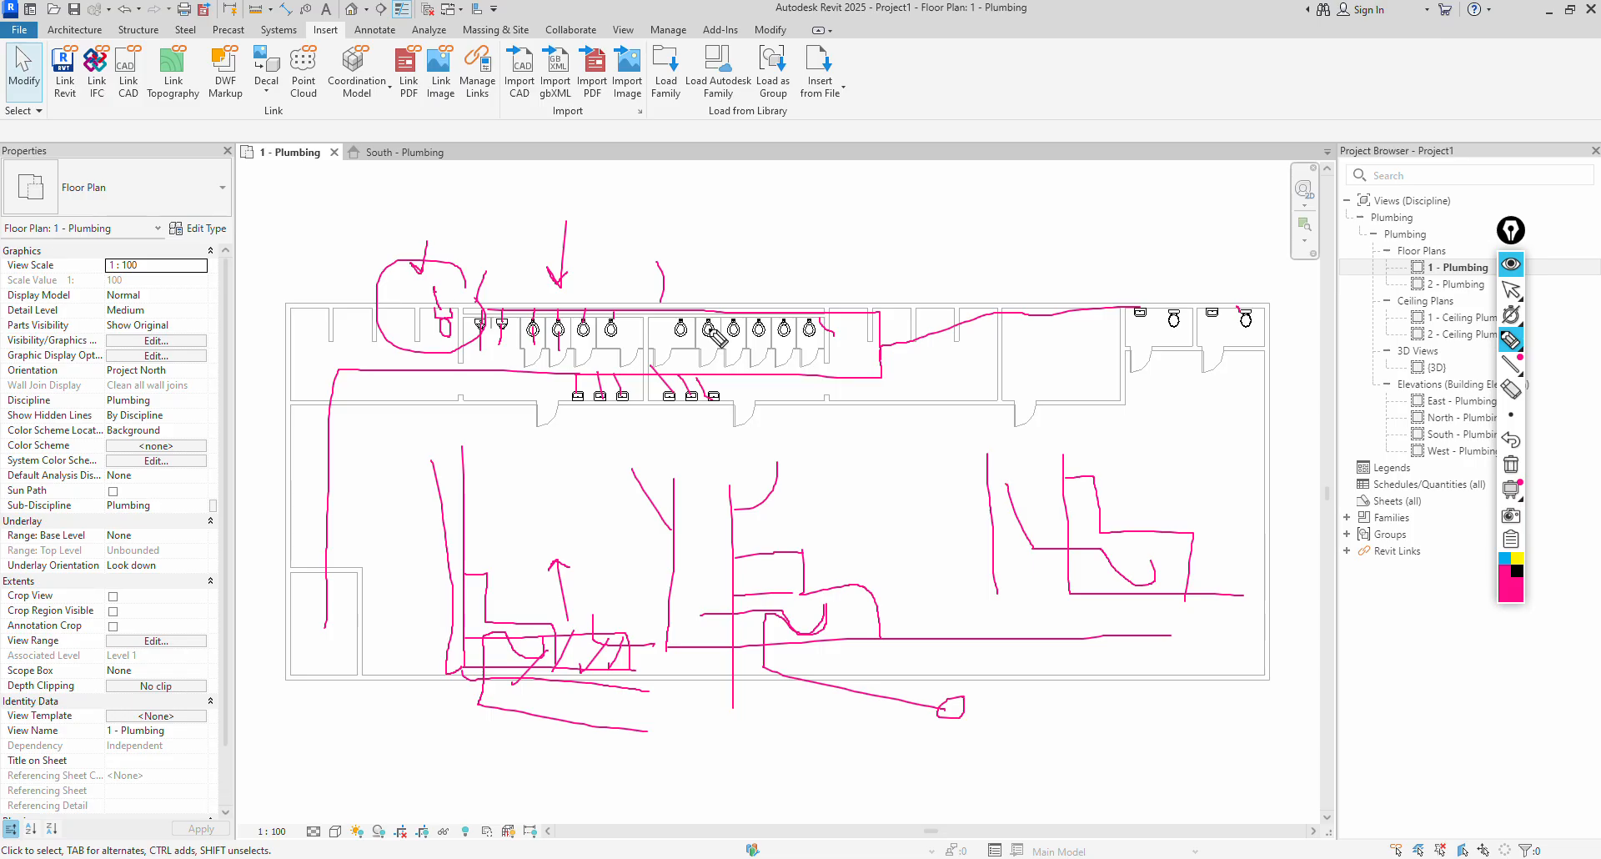
mouse_move(857, 551)
mouse_down()
mouse_move(947, 551)
mouse_move(928, 563)
mouse_up()
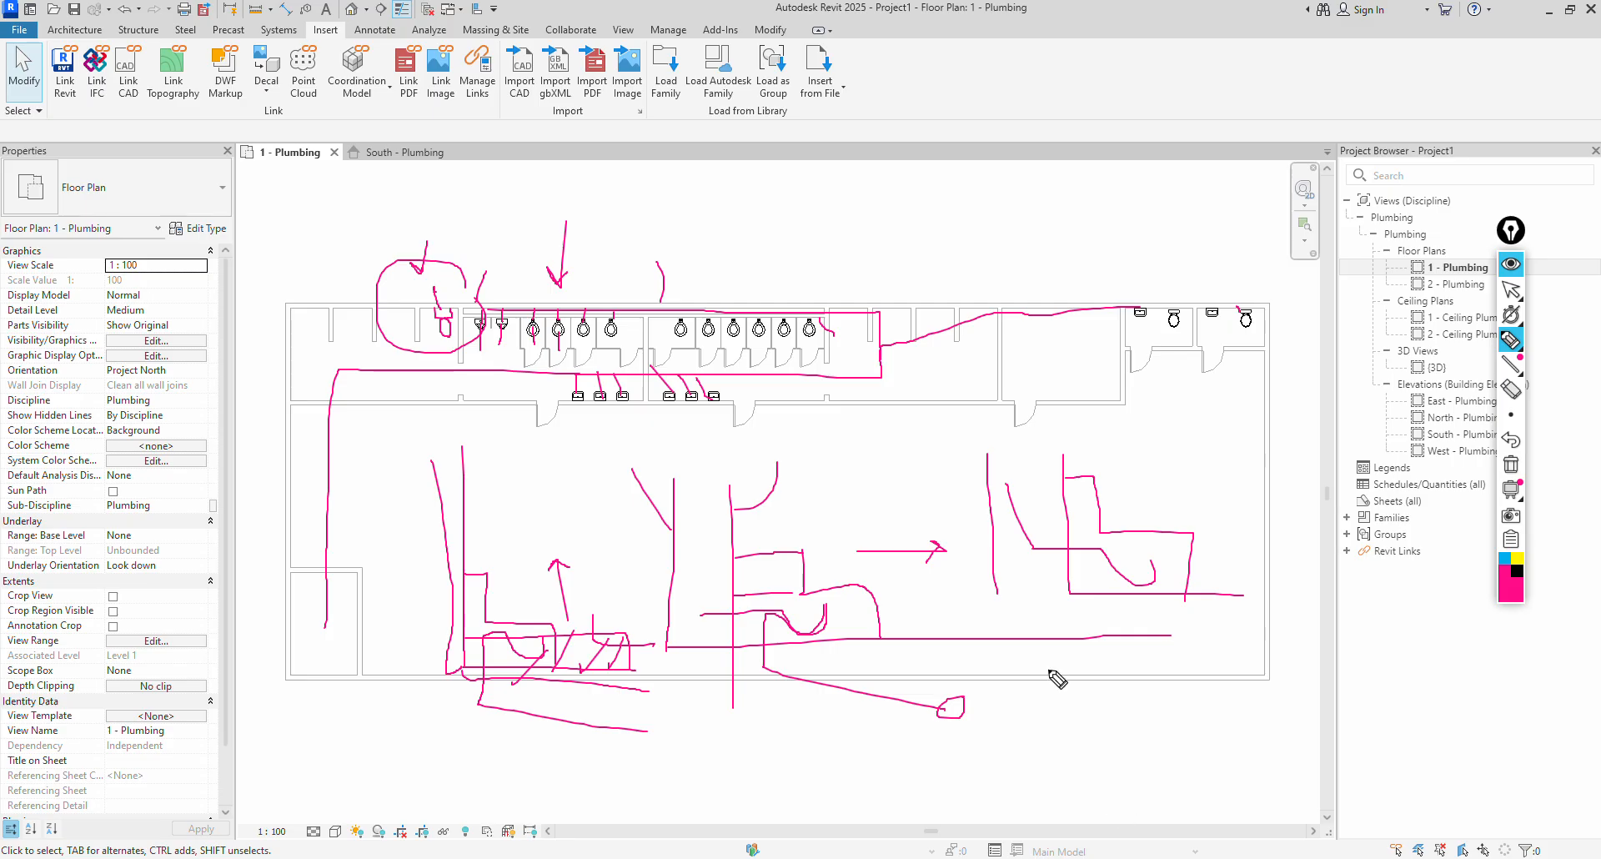
click(1512, 464)
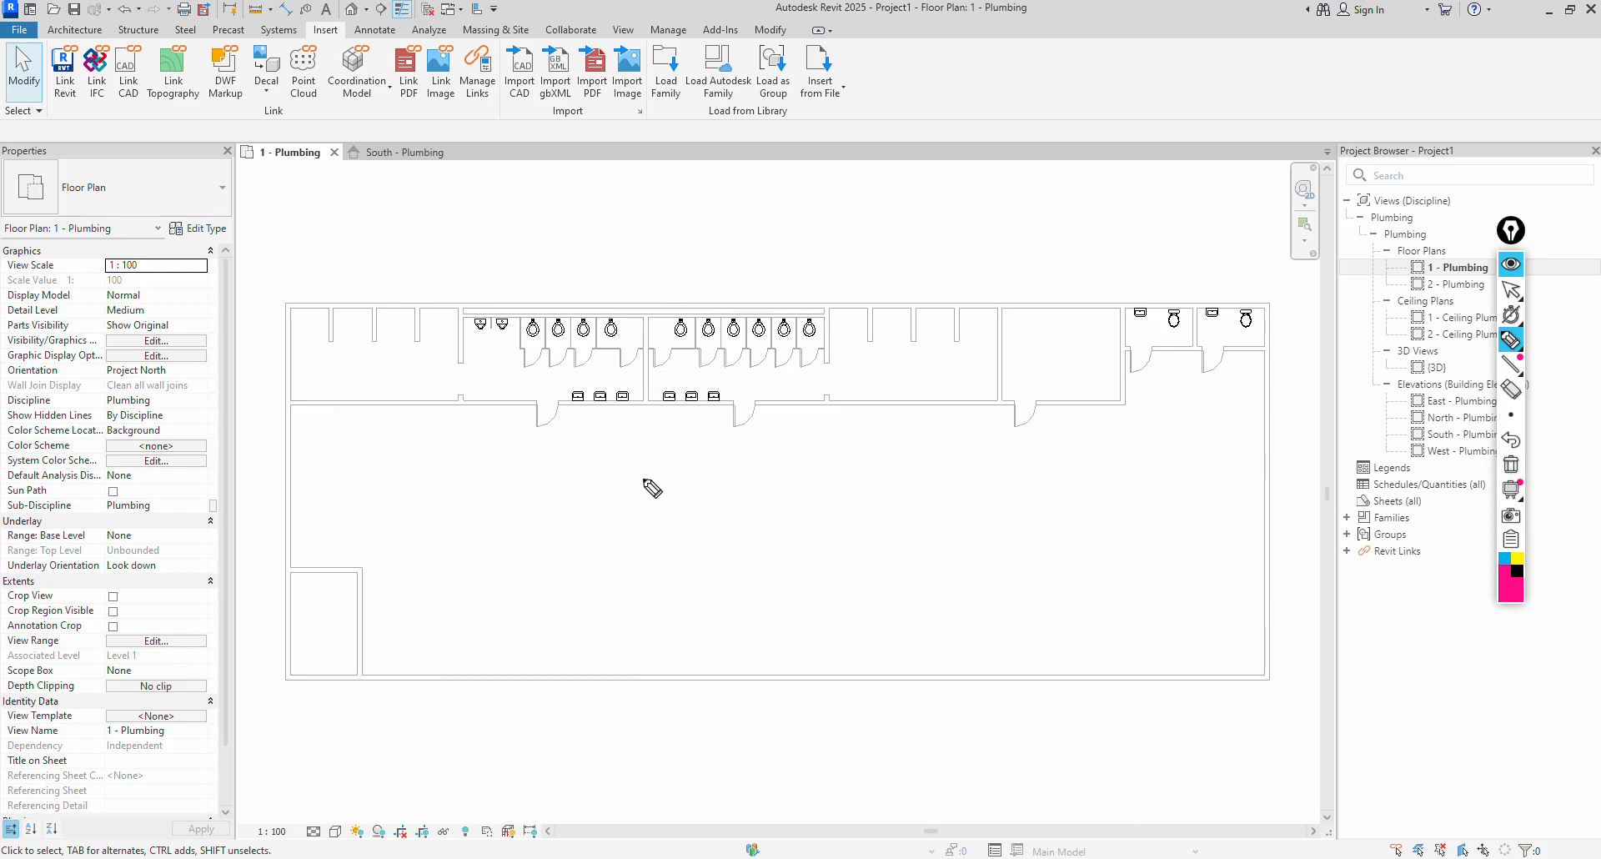
Sketch two slab lines with a toilet and a floor drain joined to an under-slab pipe, and clear all annotations.
drag(559, 452, 1143, 461)
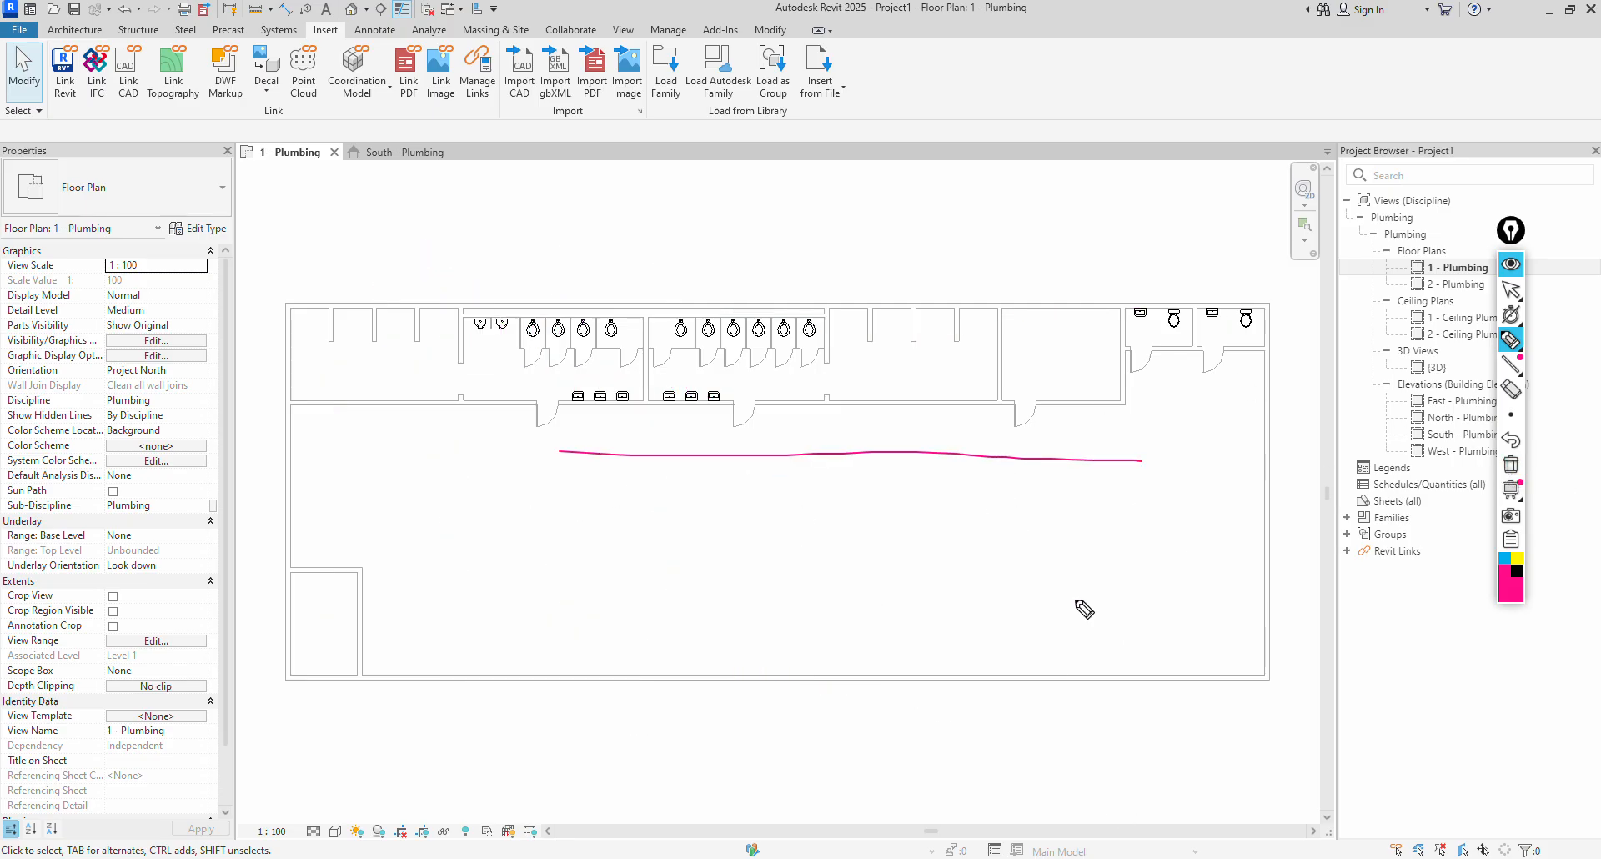
mouse_move(1070, 610)
mouse_down()
mouse_move(1069, 594)
mouse_move(1126, 584)
mouse_move(1125, 610)
mouse_move(1070, 608)
mouse_move(1067, 631)
mouse_move(1131, 637)
mouse_move(1128, 615)
mouse_move(1135, 632)
mouse_move(780, 626)
mouse_up()
drag(1099, 618, 1114, 621)
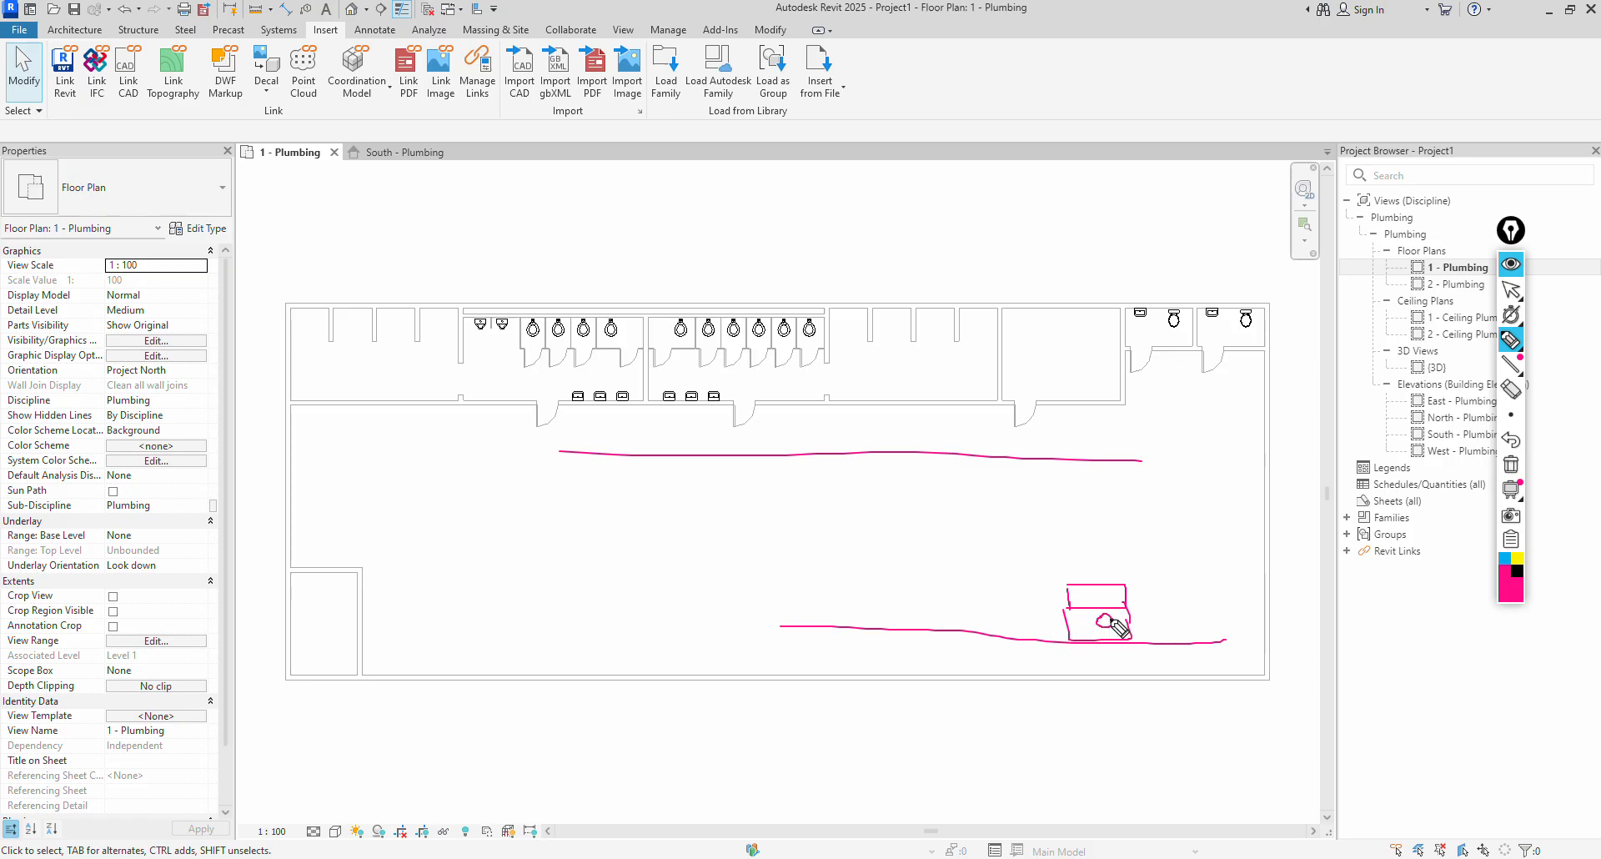
mouse_move(1105, 627)
mouse_down()
mouse_move(1089, 663)
mouse_move(940, 674)
mouse_up()
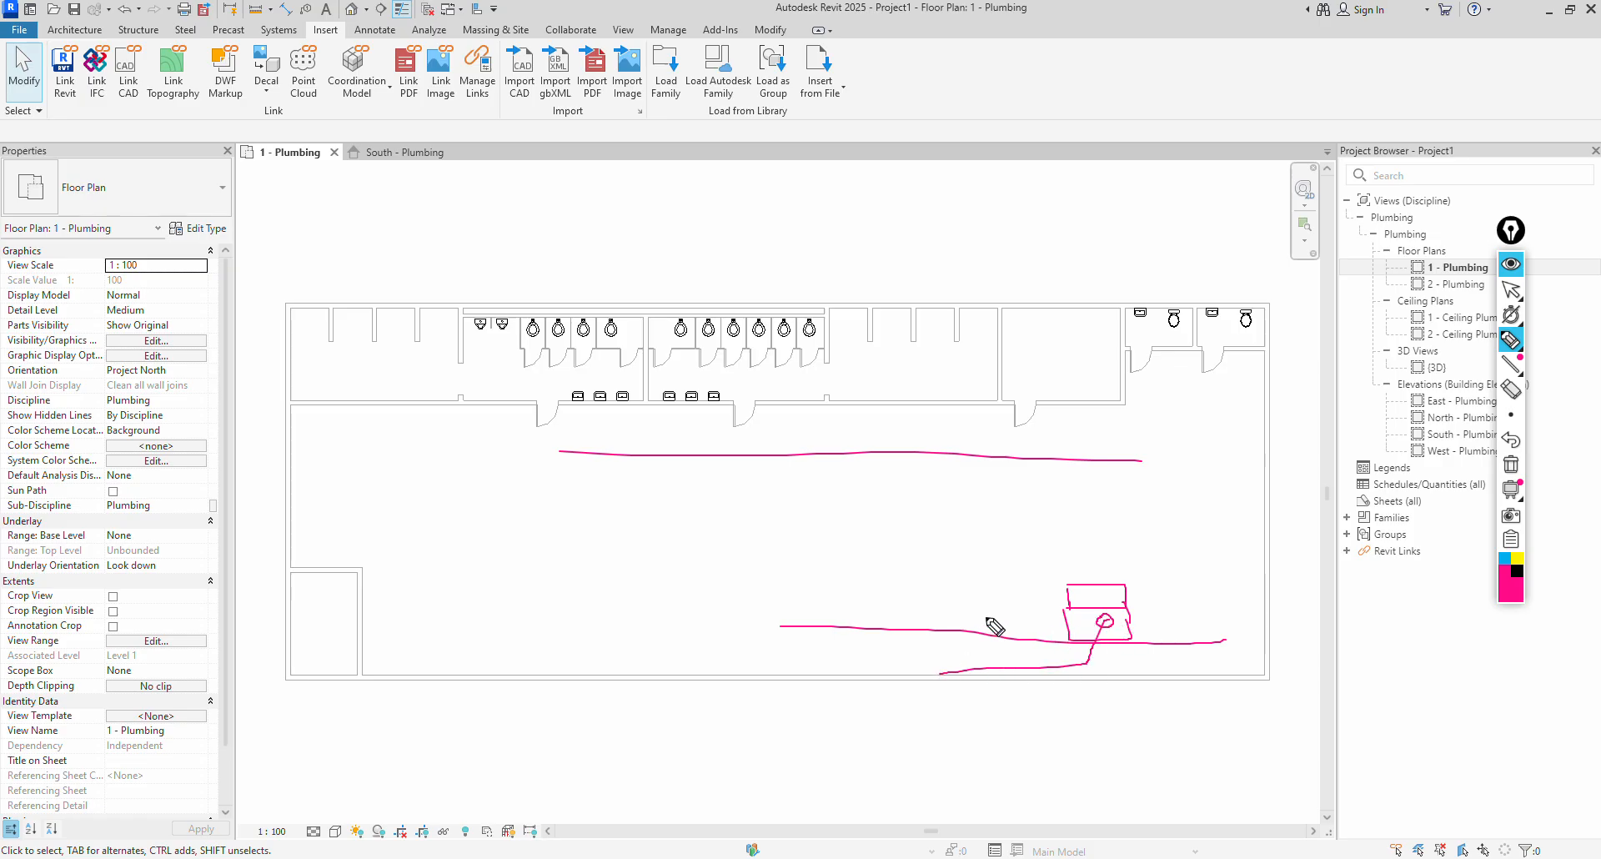
mouse_move(976, 606)
mouse_down()
mouse_move(966, 673)
mouse_move(659, 684)
mouse_up()
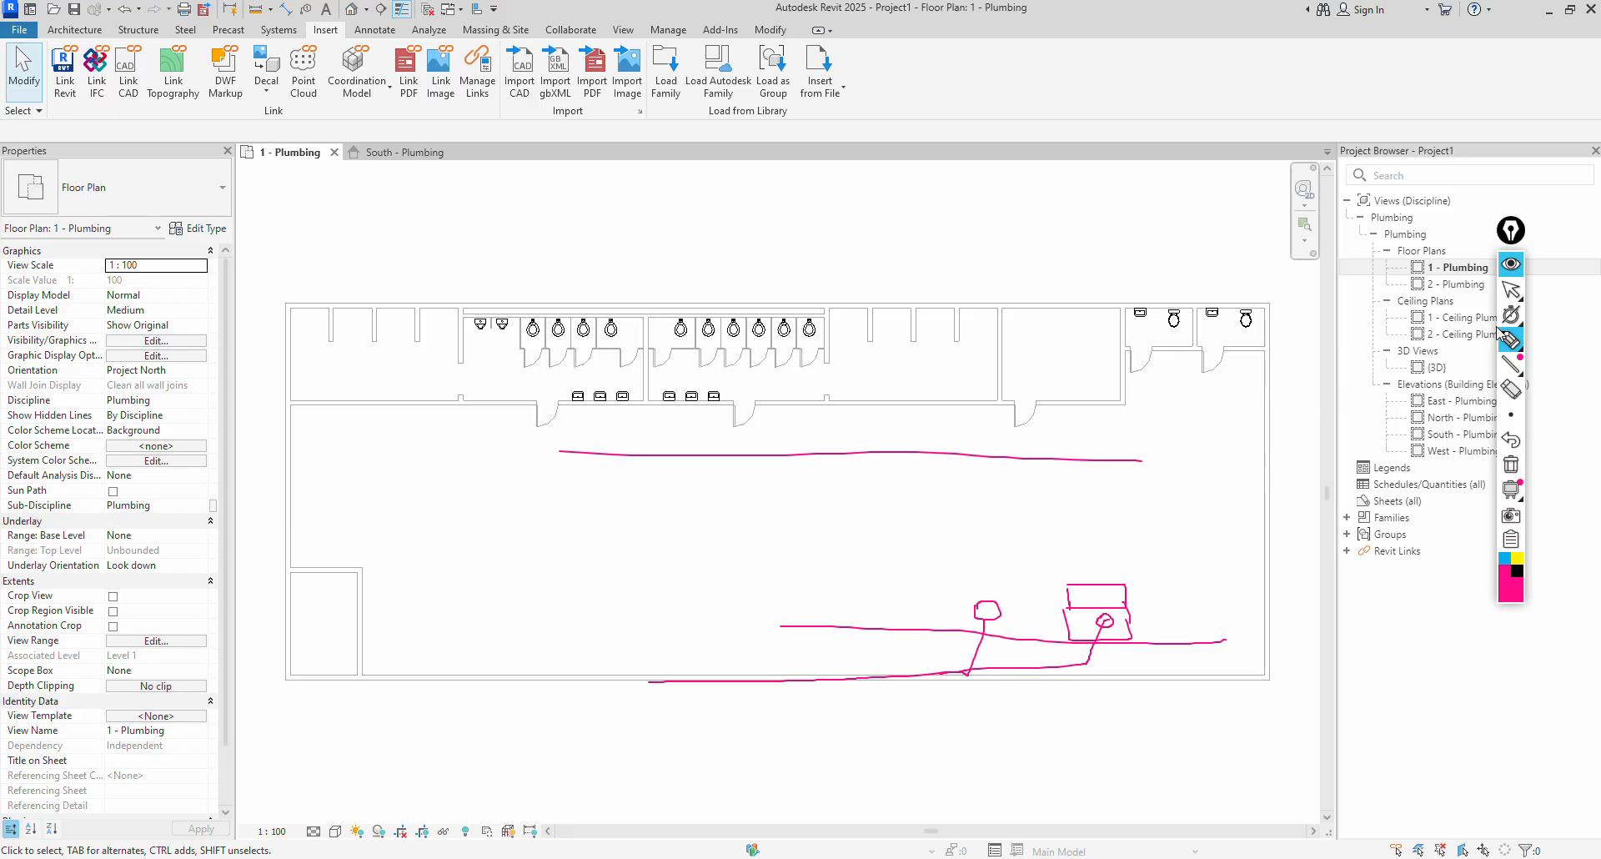
click(1512, 465)
click(1518, 289)
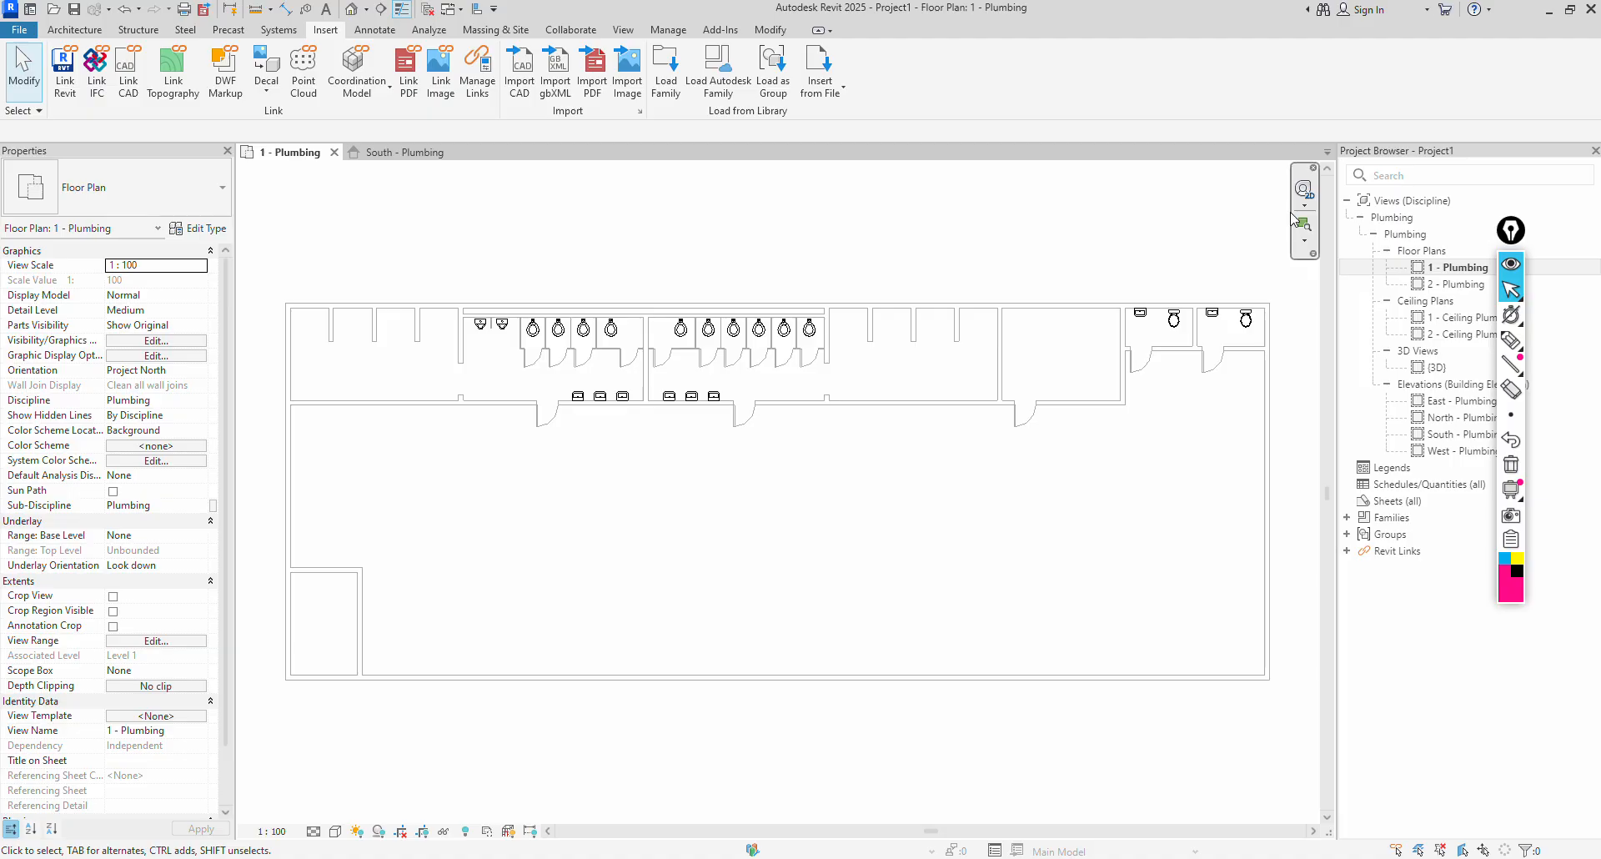
Start placing a pipe with the system type Sanitary and the pipe type PVC - DWV.
click(278, 31)
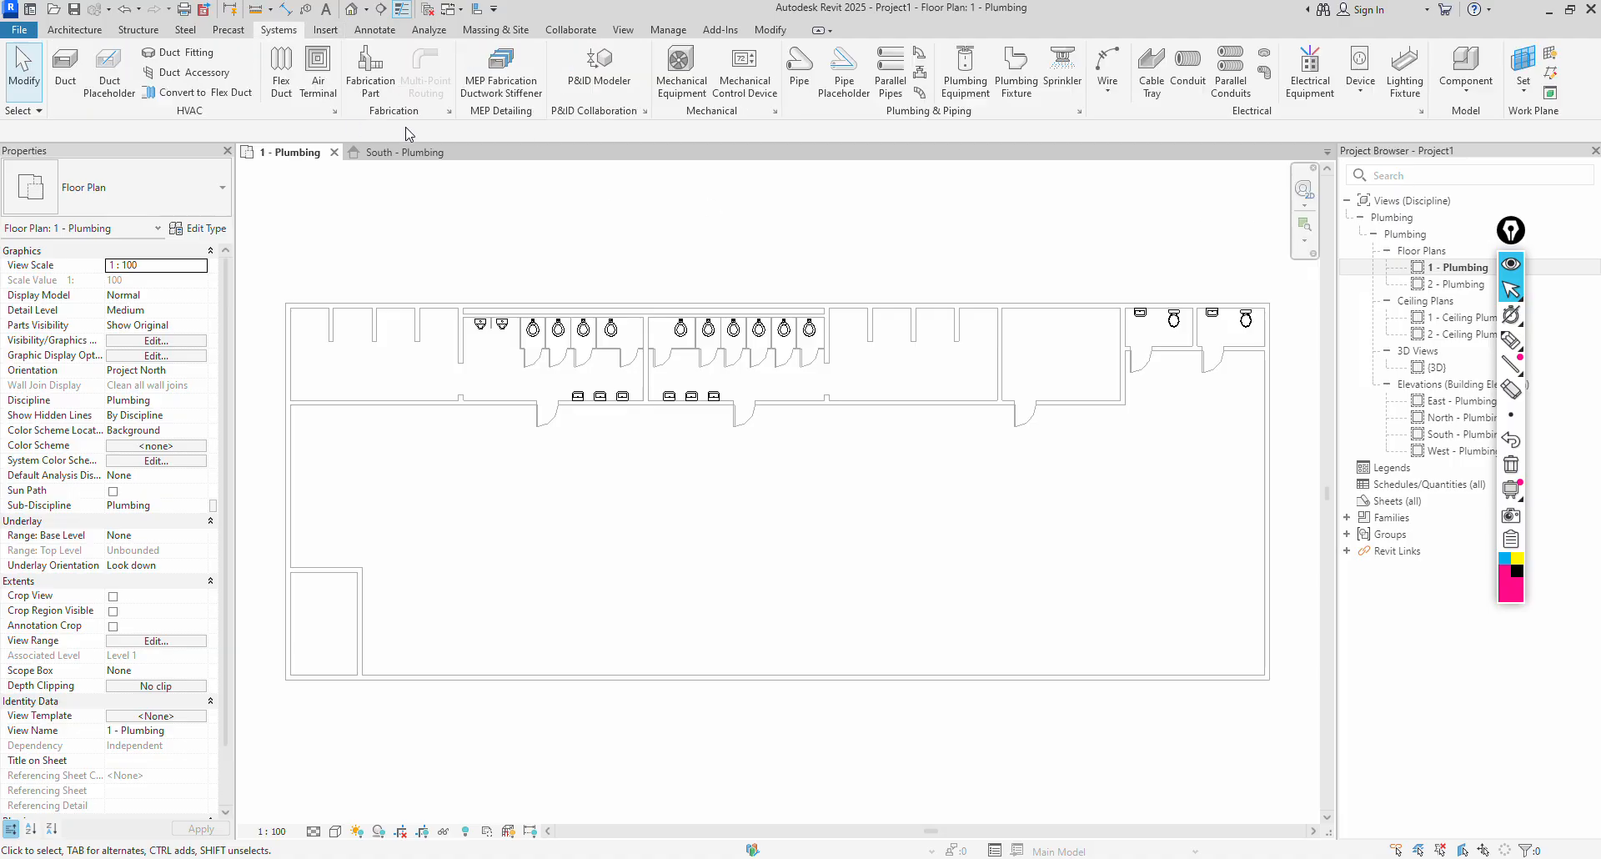
click(799, 69)
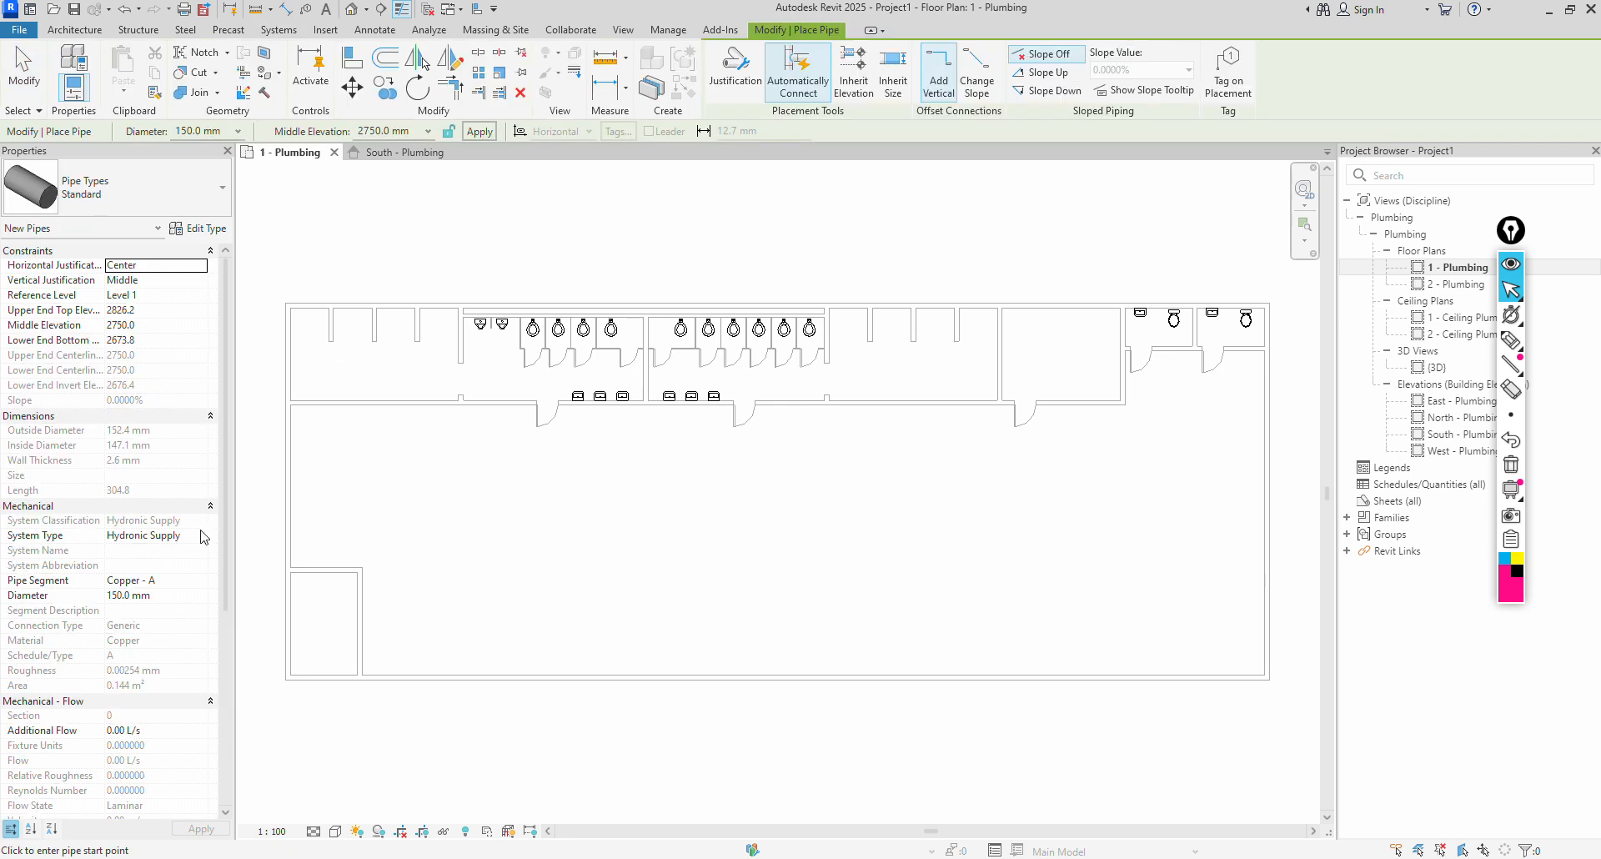
click(202, 536)
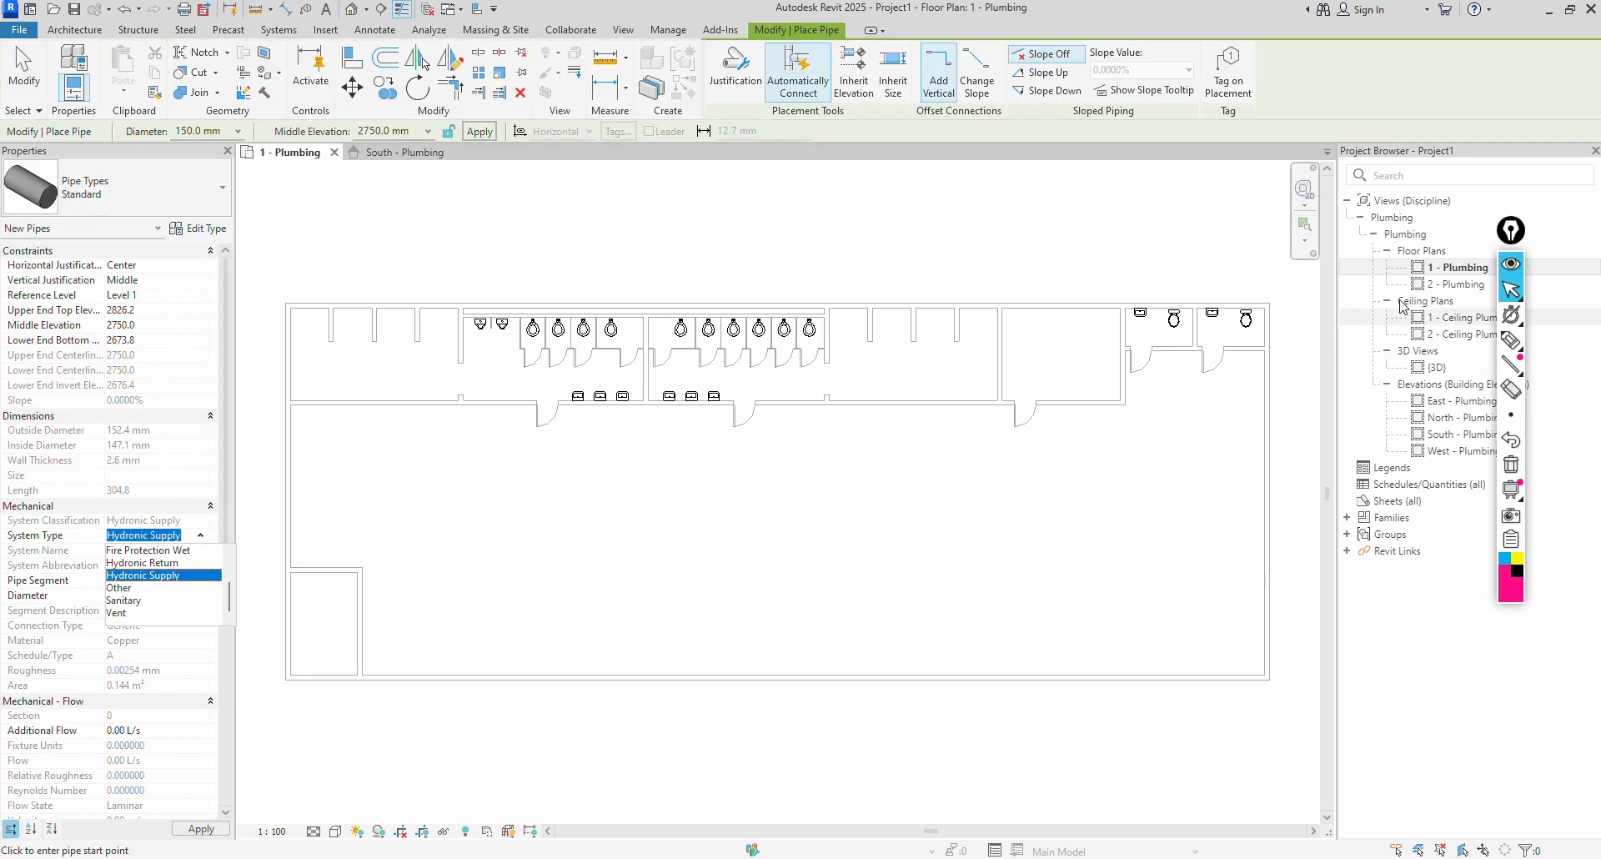
click(125, 600)
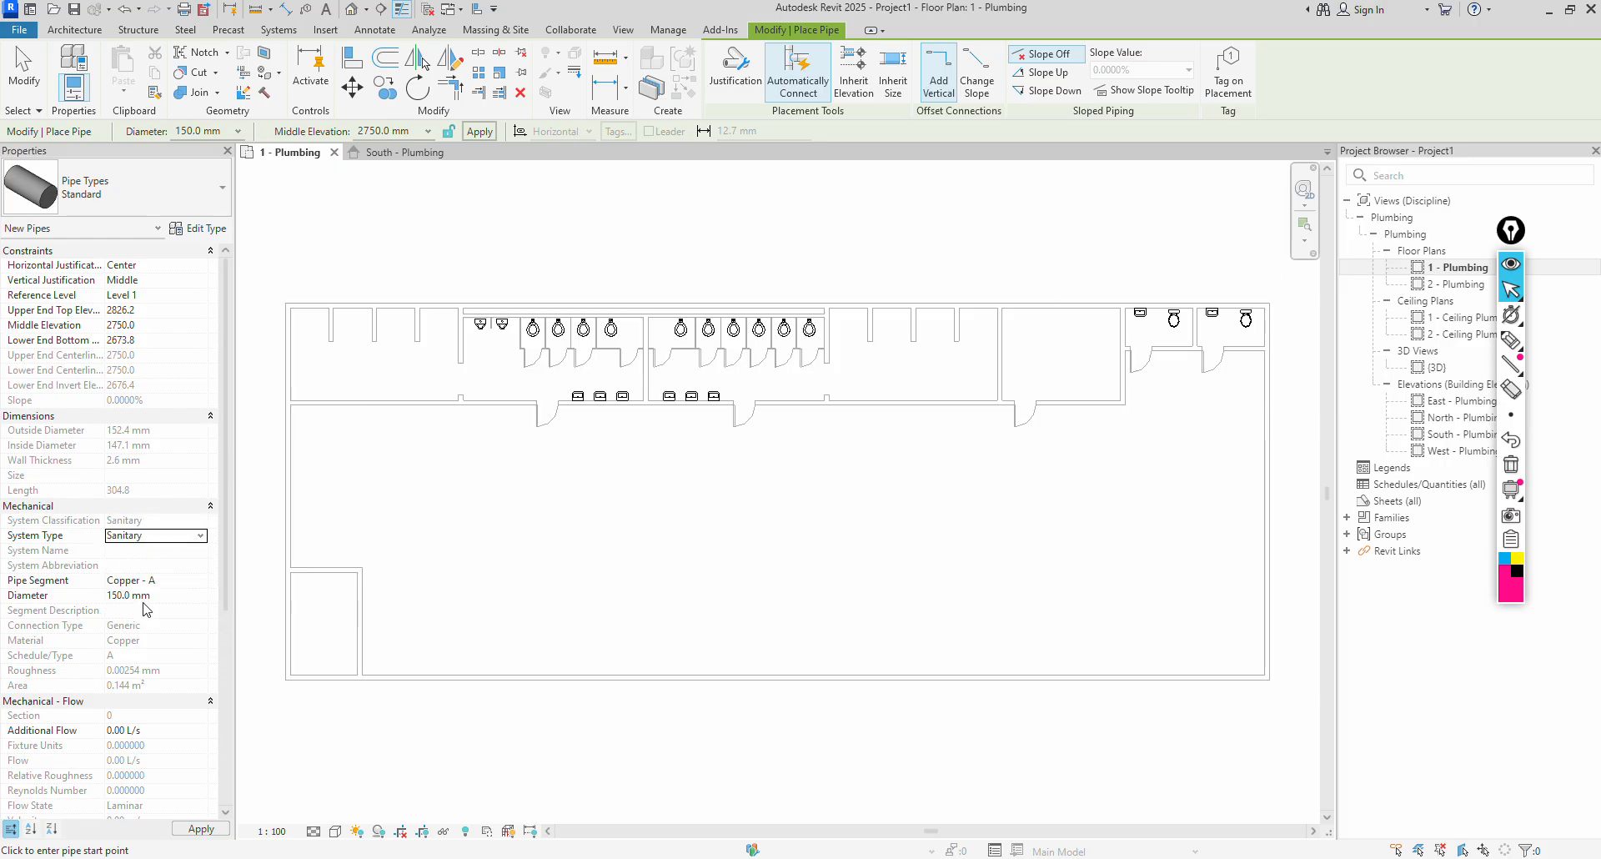
click(193, 597)
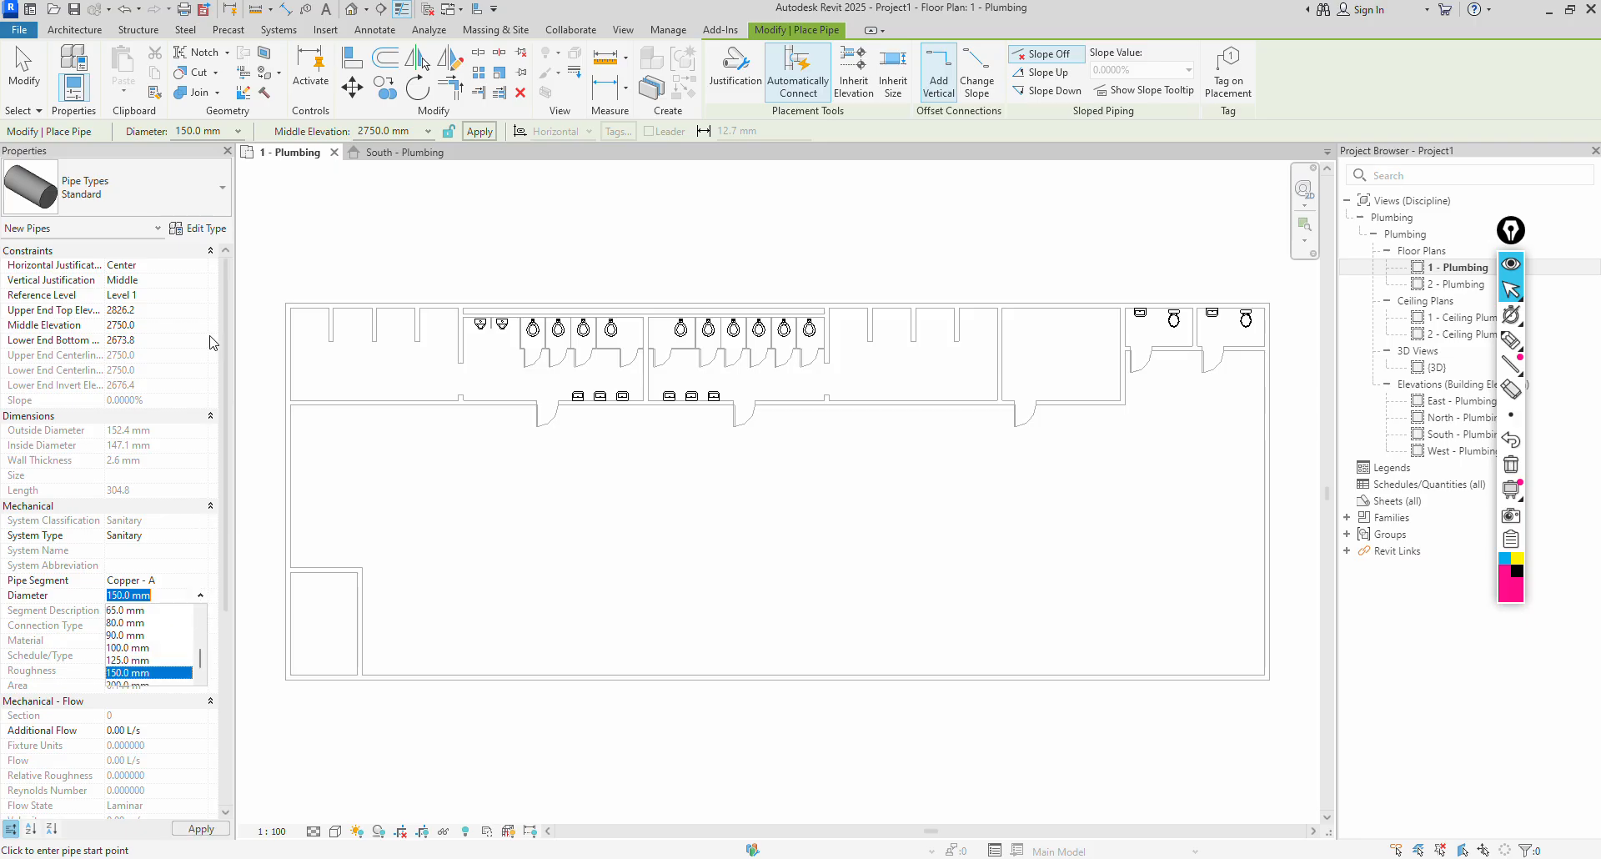
click(150, 196)
click(93, 286)
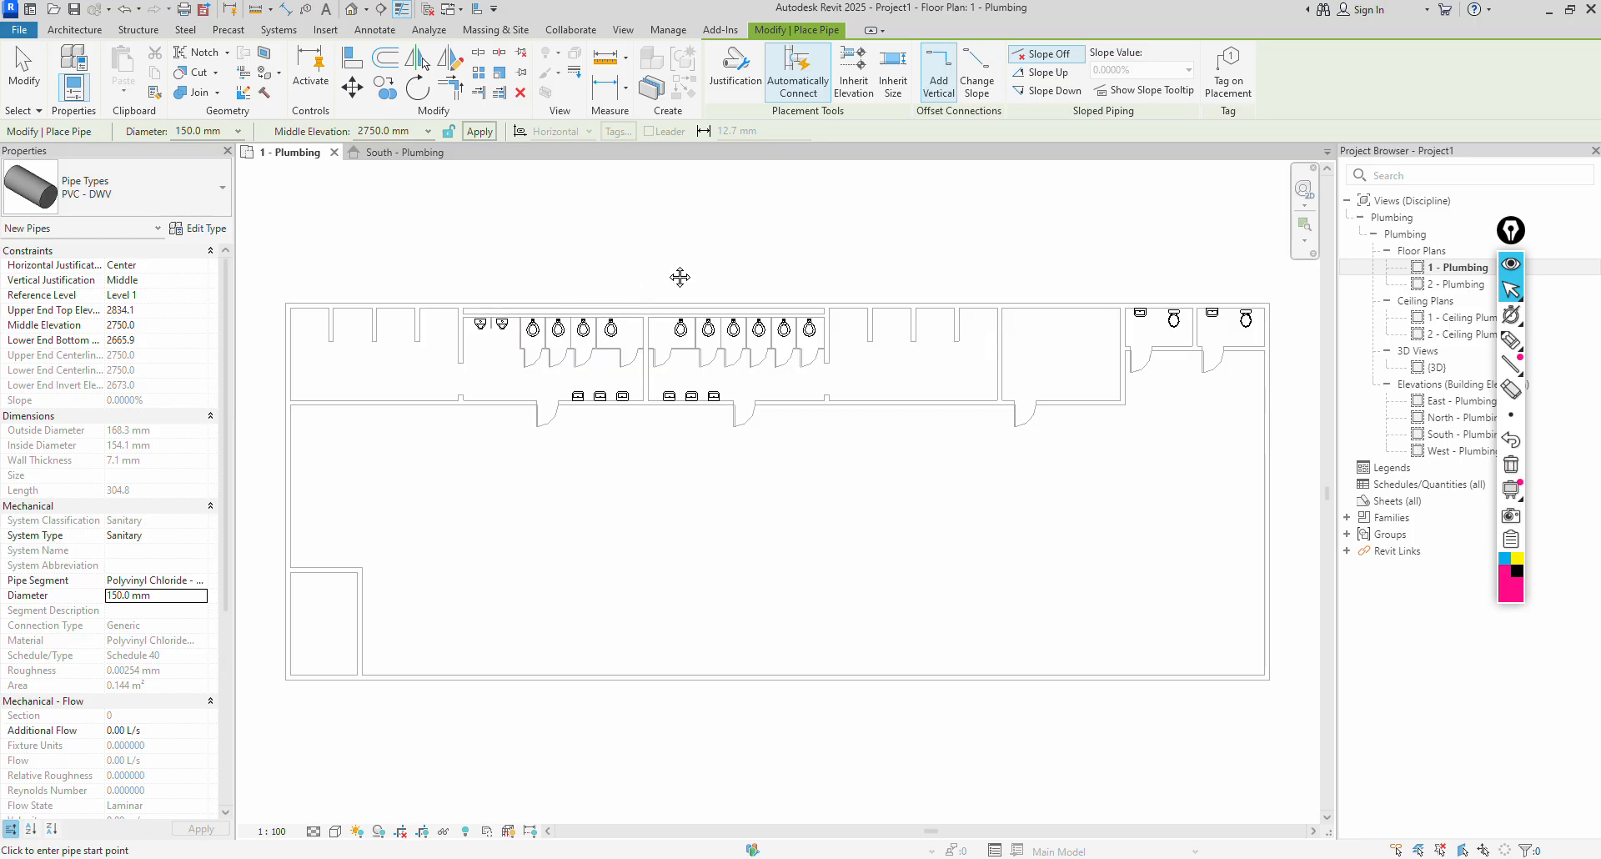
Set the new pipe's middle elevation to -500 mm for the run behind the urinals and toilets.
scroll(679, 340, up, 6)
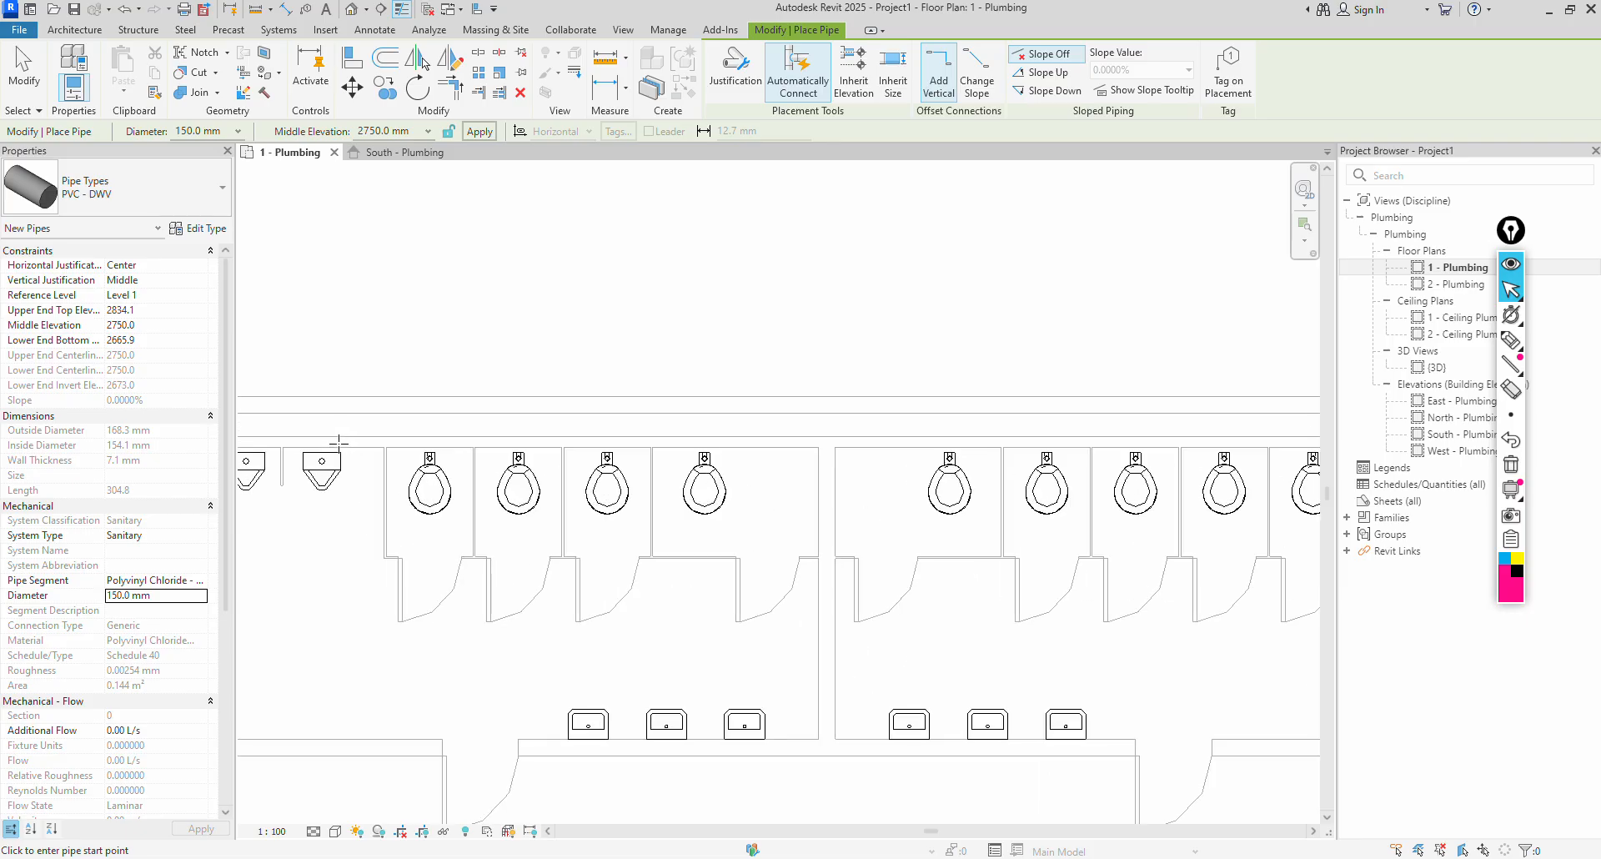
middle_drag(338, 442, 538, 410)
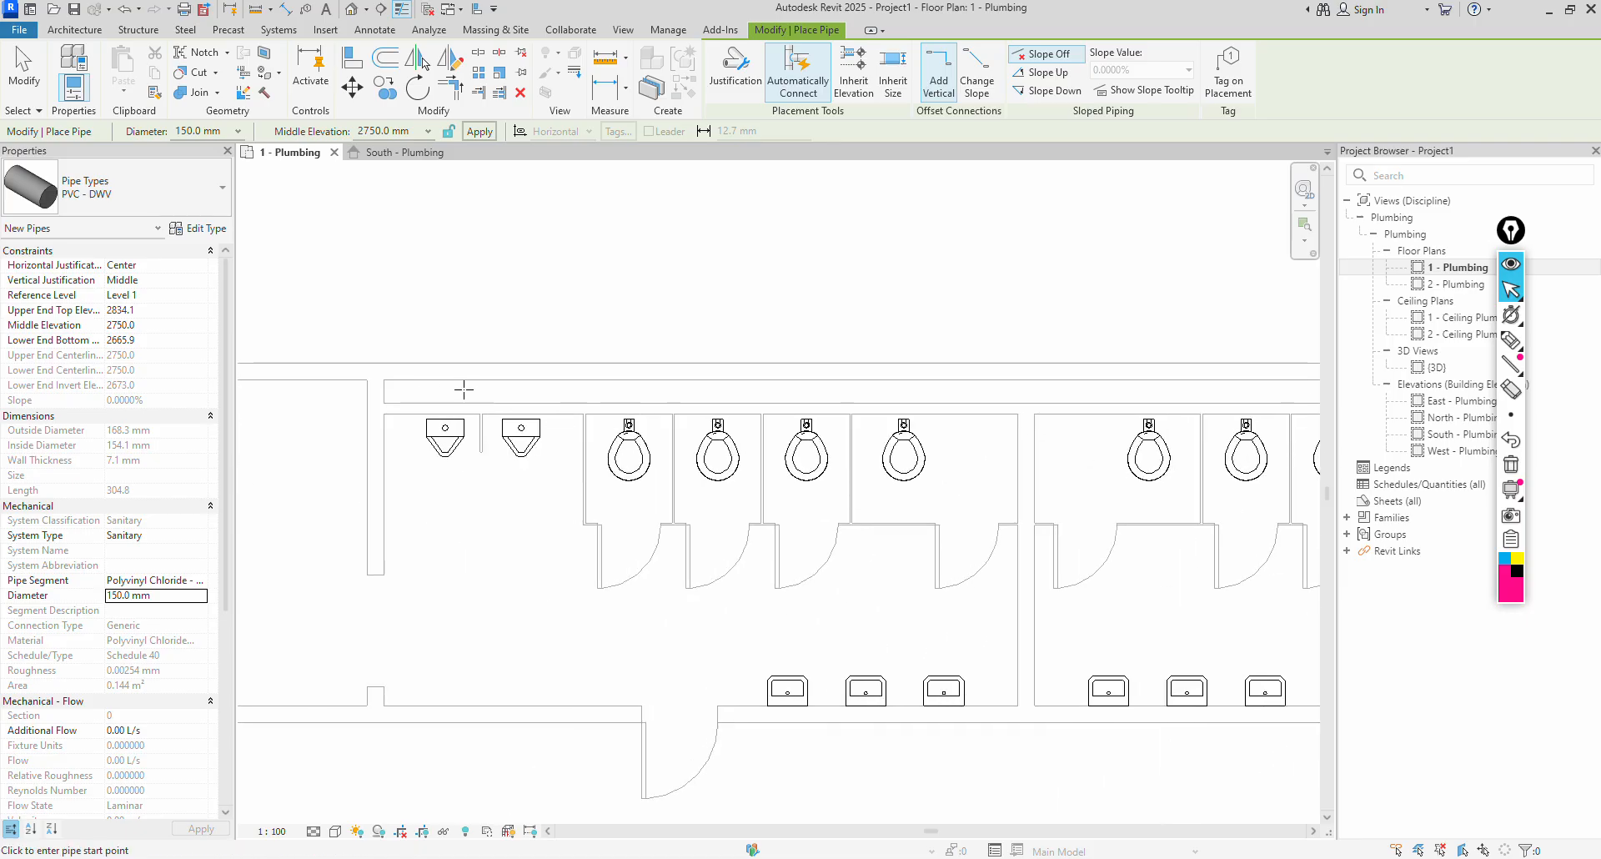
click(409, 131)
text(-500)
key(Return)
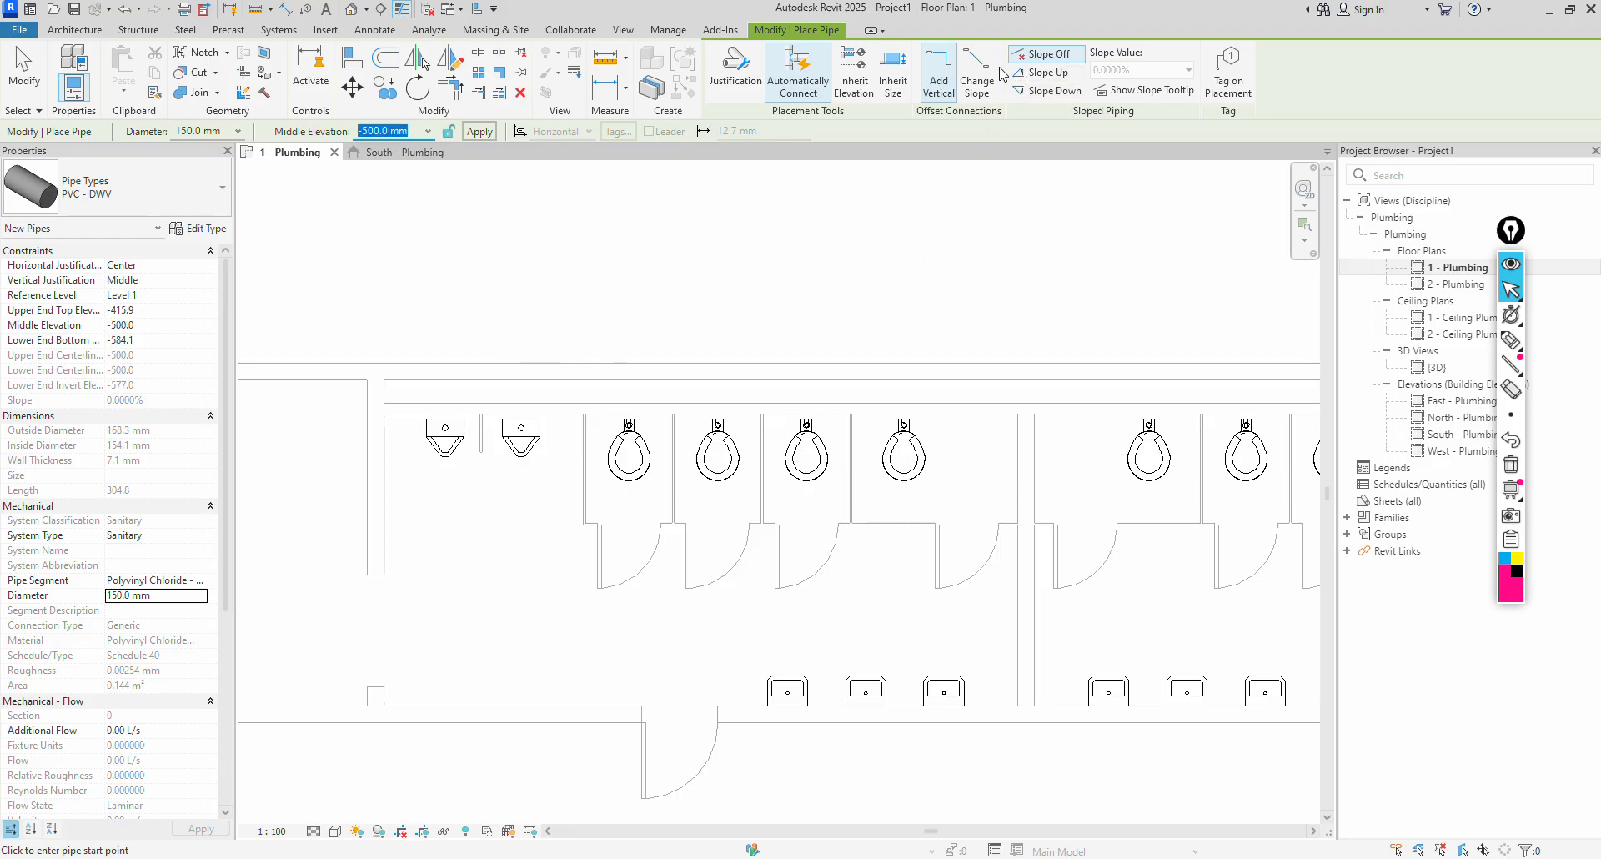
Make the new pipe slope down with a slope value of 1.0000%.
click(1073, 91)
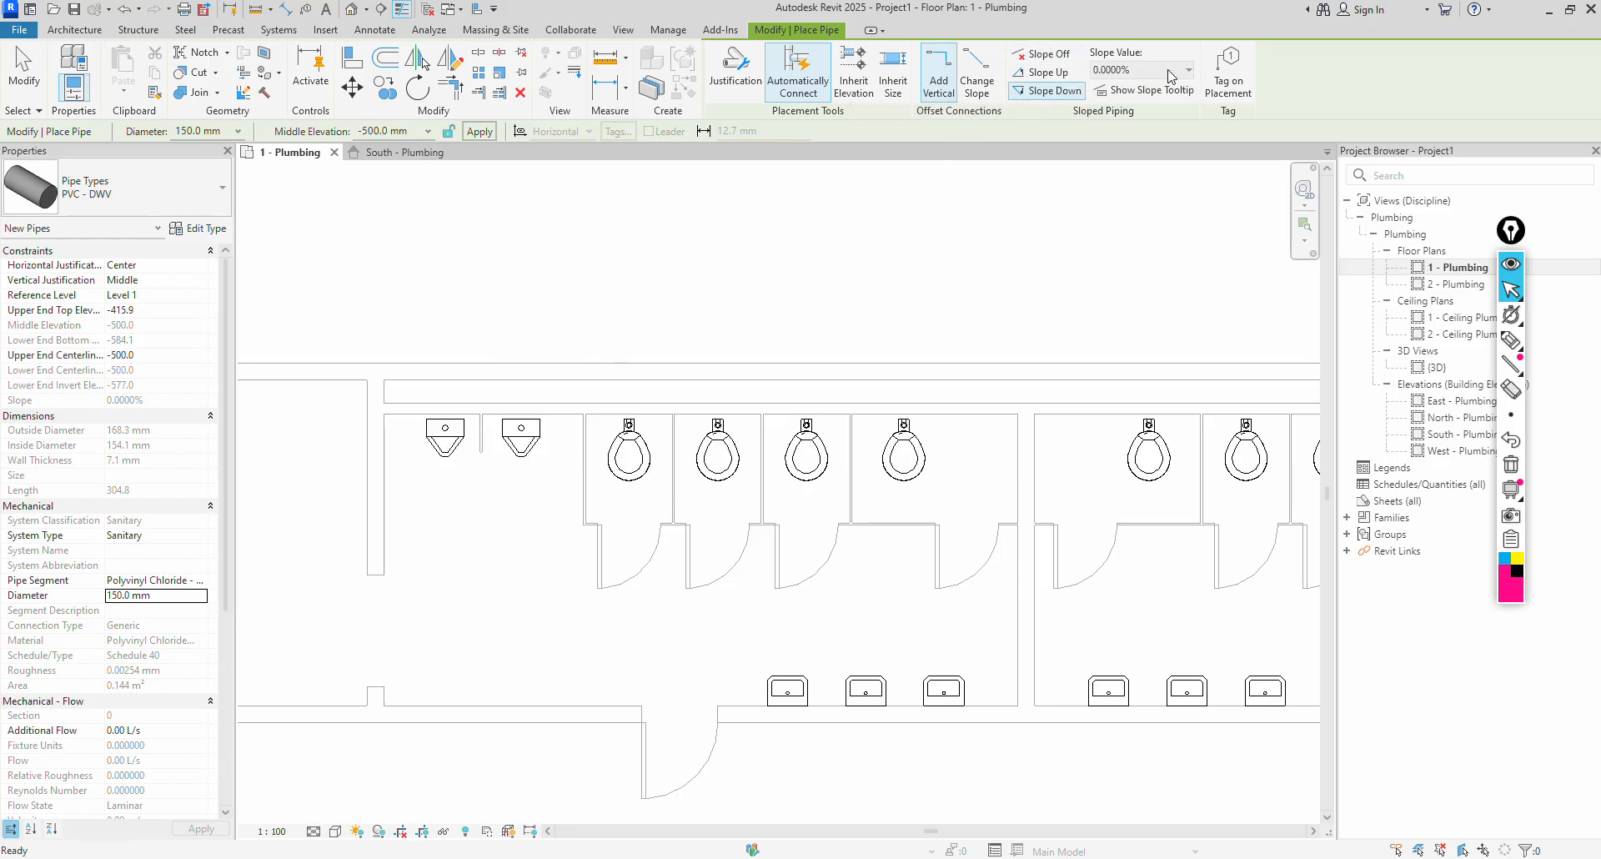
click(1189, 70)
click(1166, 106)
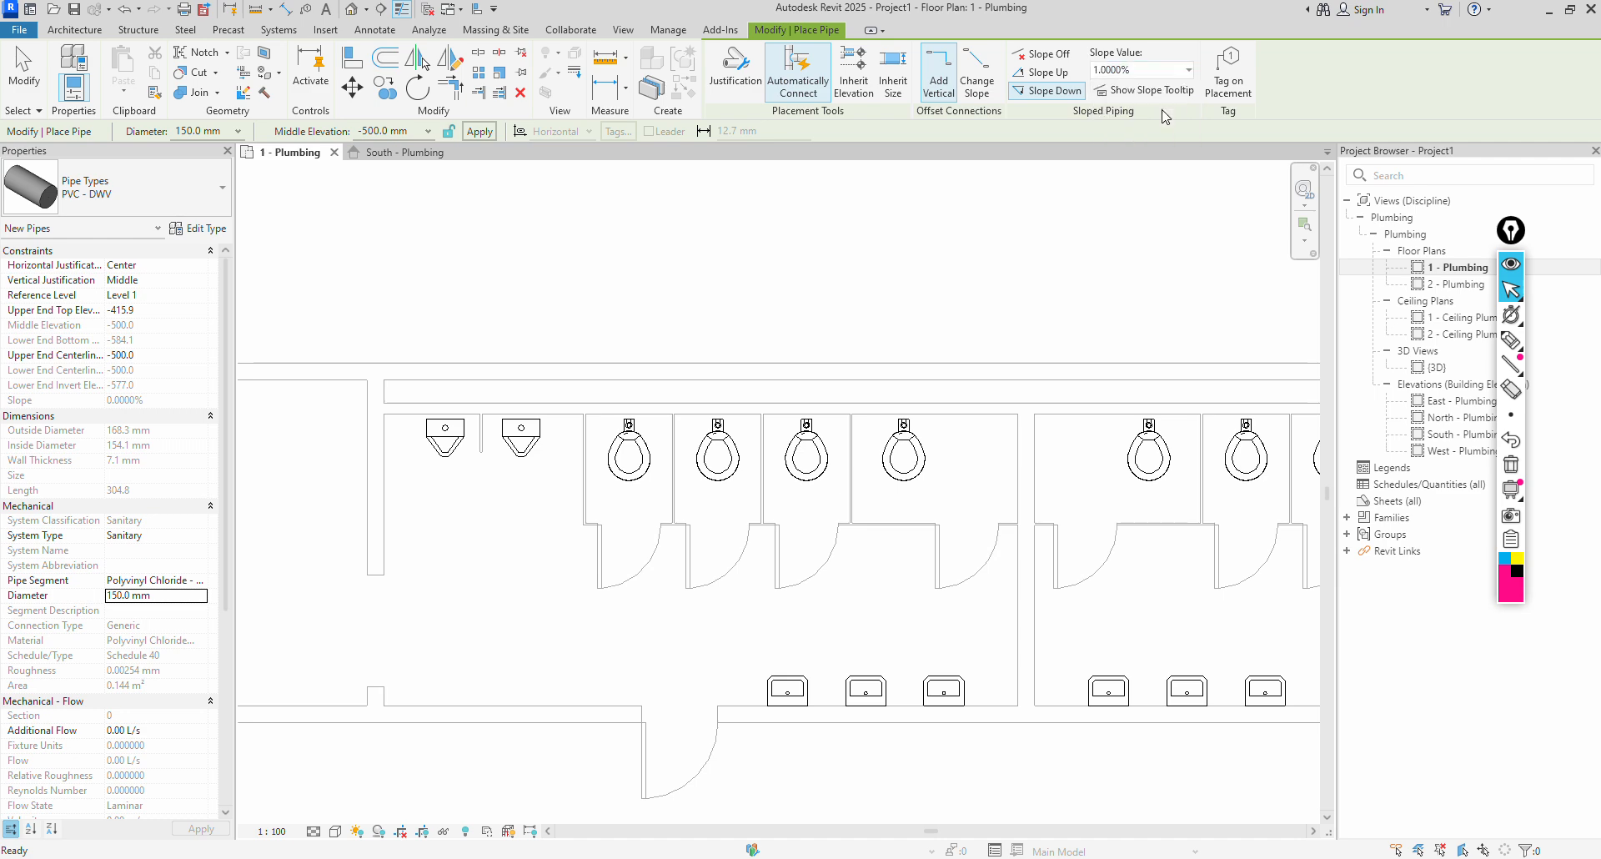
Handwrite the slope rule above the plan: "> 2 1/2" with arrows to "1/8" and "1%", and "= 1:100" beneath.
mouse_move(1502, 313)
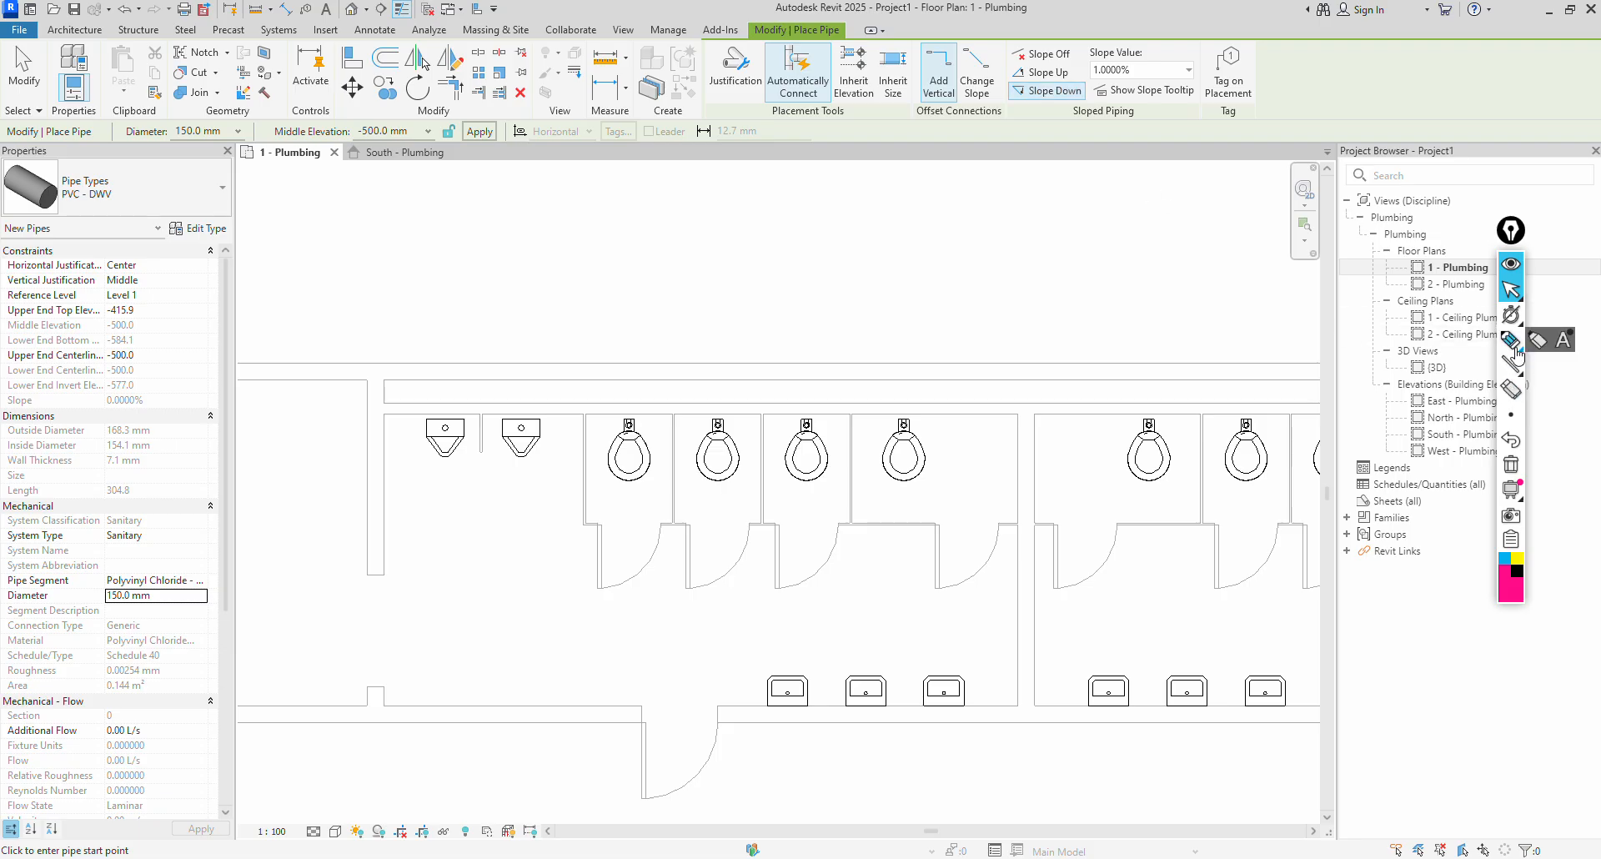
click(1508, 342)
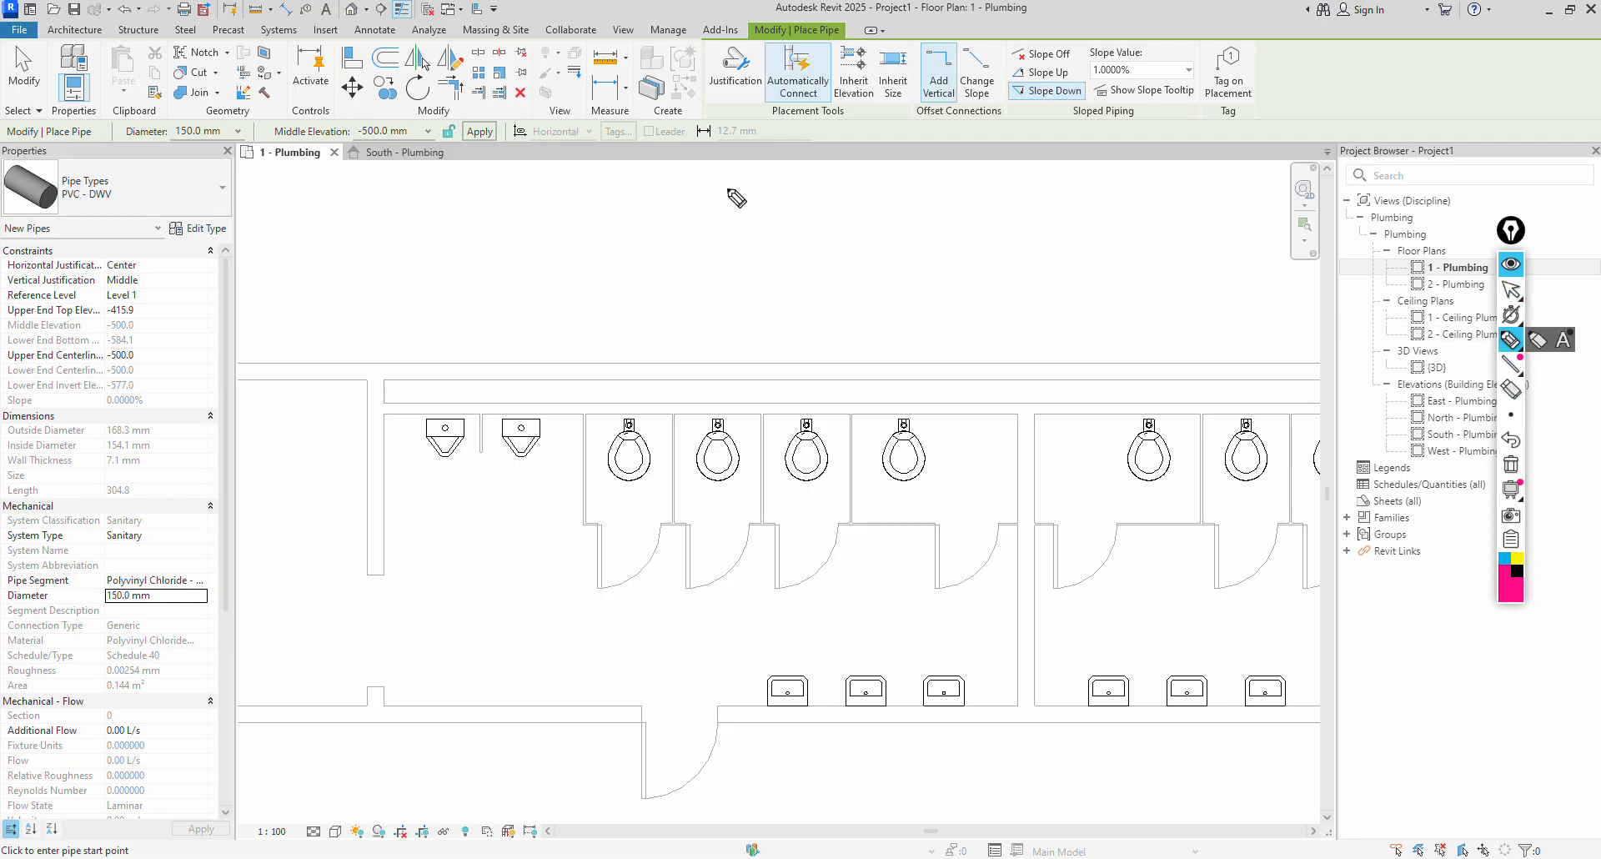
mouse_move(726, 192)
mouse_down()
mouse_move(744, 215)
mouse_move(709, 200)
mouse_move(676, 218)
mouse_up()
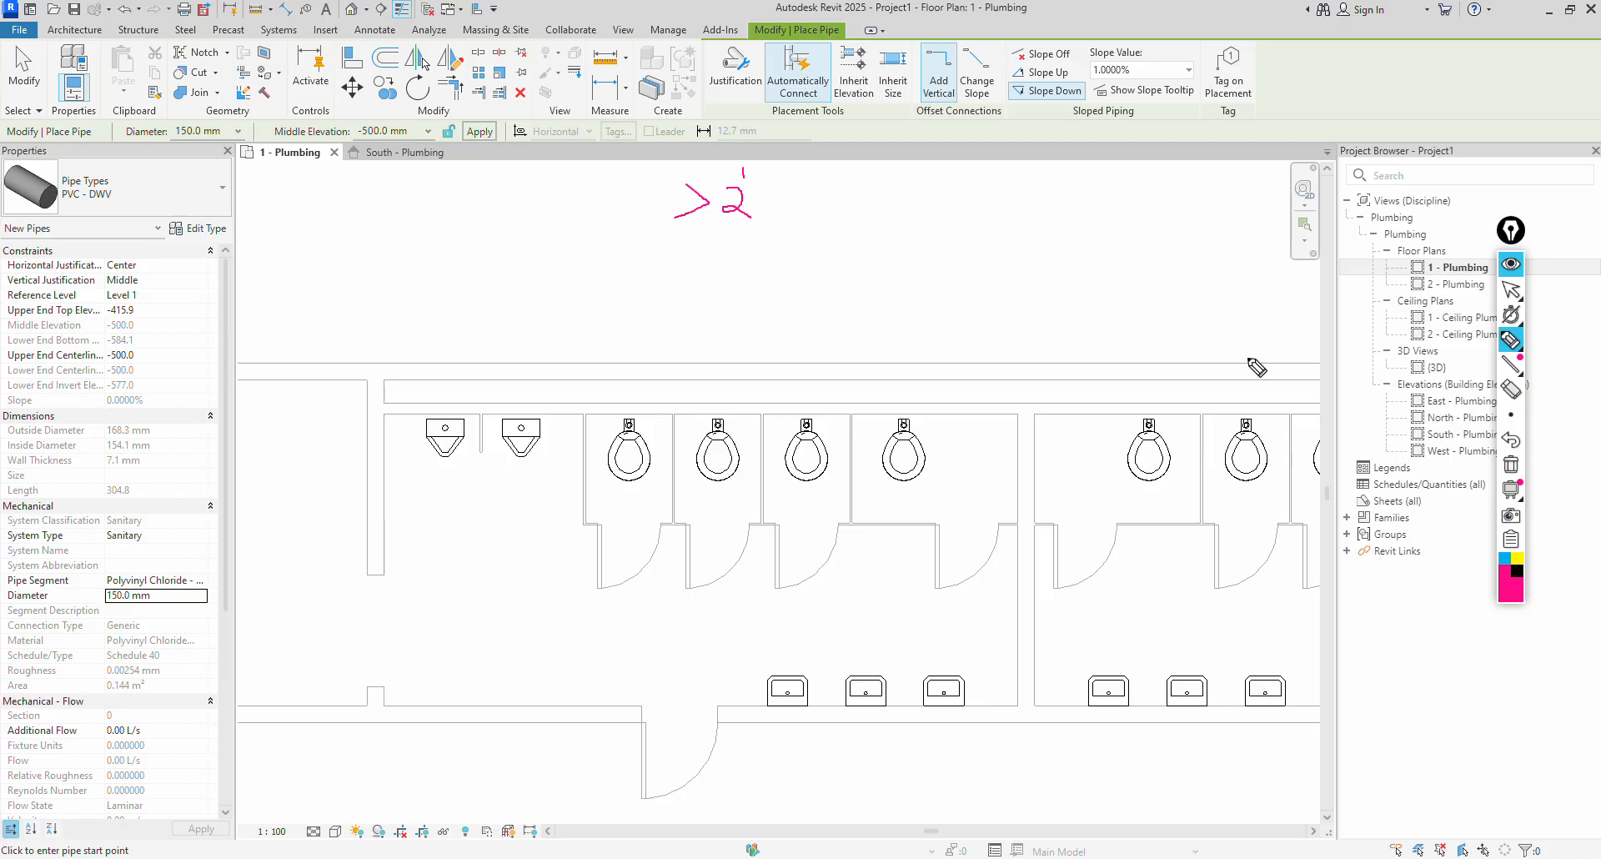
mouse_move(1514, 409)
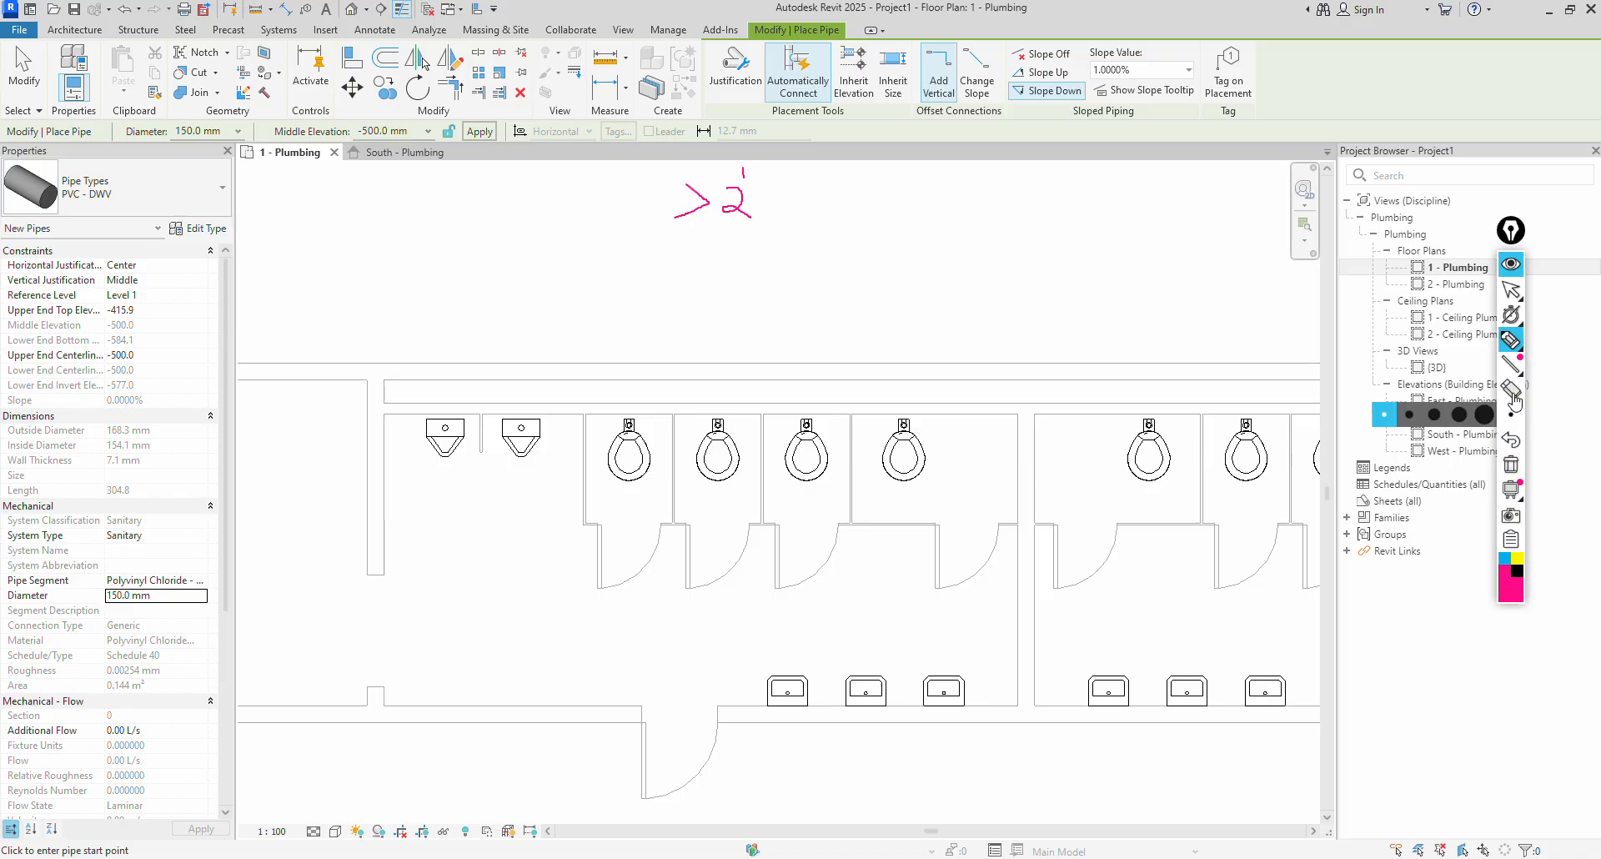
click(1512, 440)
mouse_move(758, 178)
mouse_down()
mouse_move(763, 215)
mouse_move(888, 197)
mouse_move(947, 211)
mouse_move(957, 251)
mouse_move(986, 224)
mouse_move(1064, 203)
mouse_move(1122, 208)
mouse_move(1079, 248)
mouse_up()
drag(1070, 254, 1120, 248)
drag(1110, 255, 1141, 242)
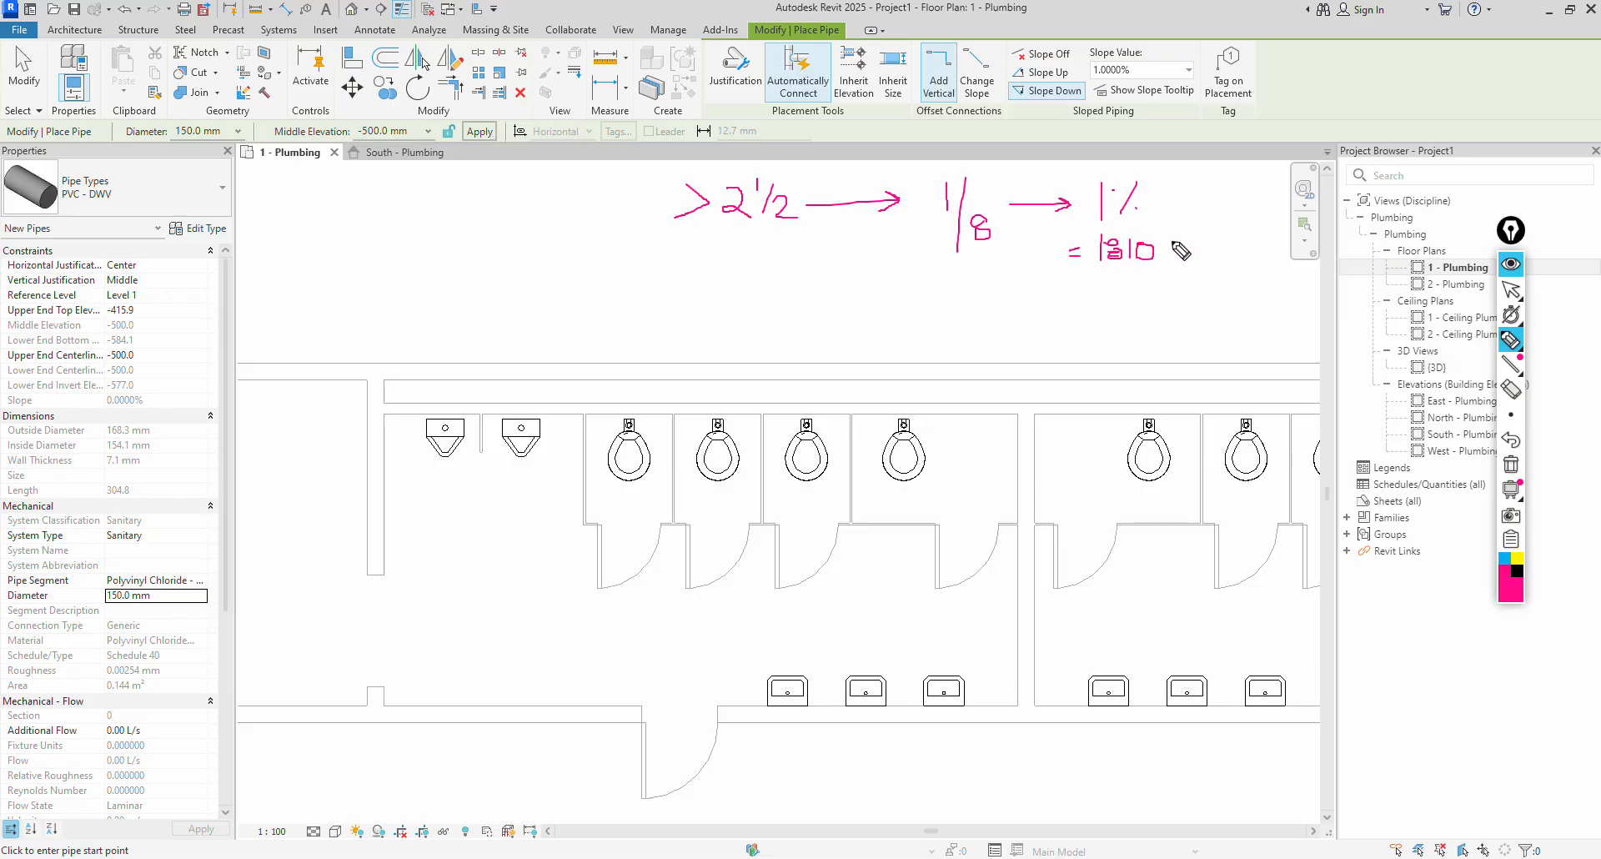
drag(1171, 242, 1172, 251)
Sketch a horizontal line above the toilets with end ticks, label it 100m, and mark both ends with 0.
drag(801, 333, 1154, 336)
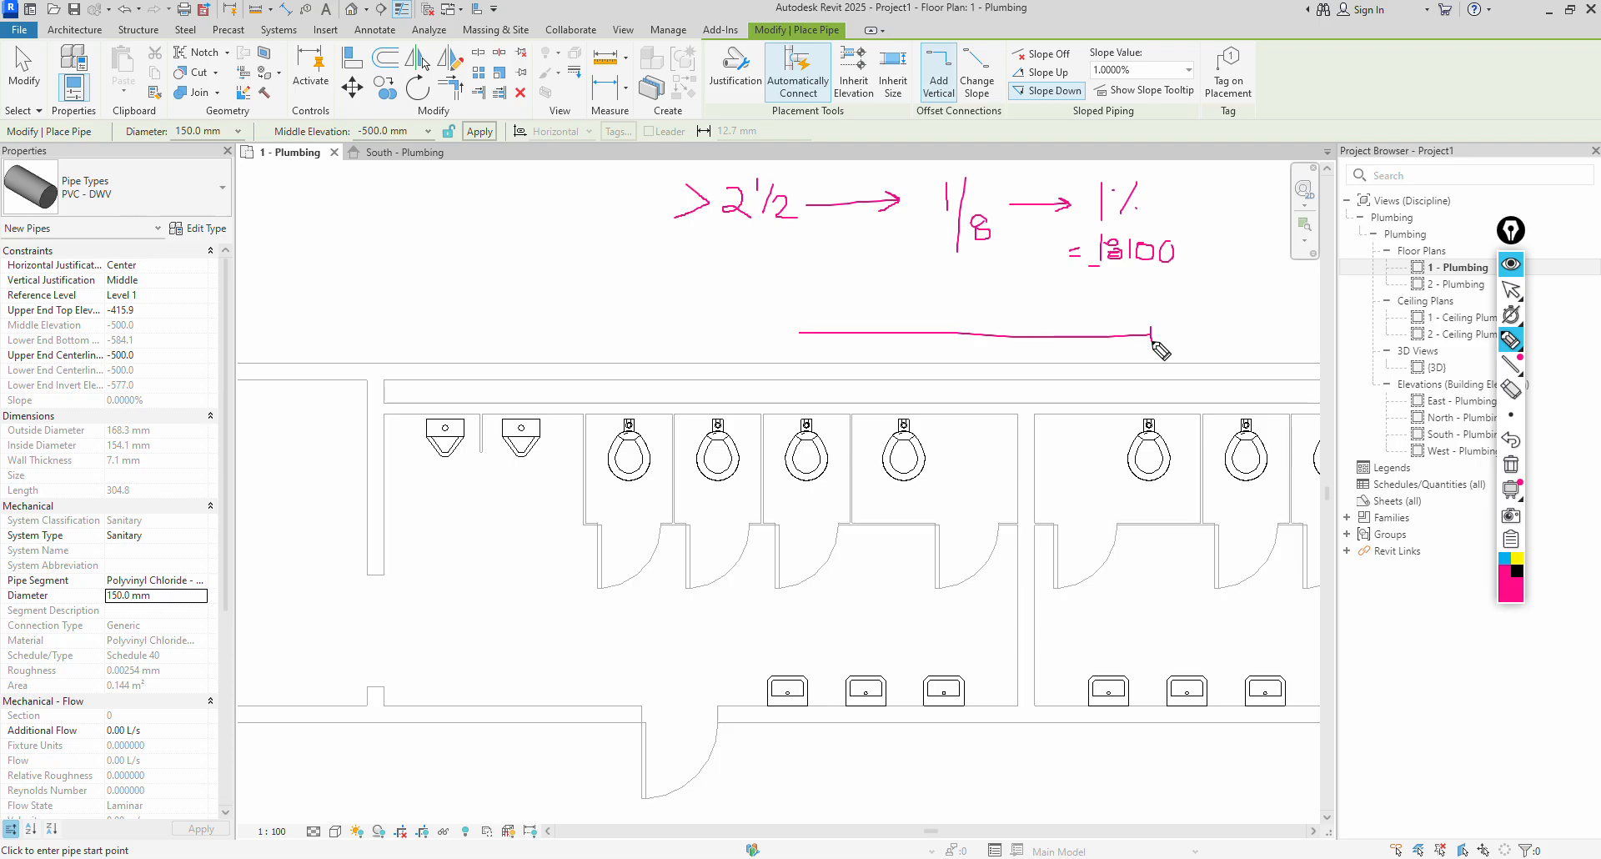
drag(799, 324, 799, 341)
drag(918, 307, 971, 310)
drag(1236, 229, 1243, 250)
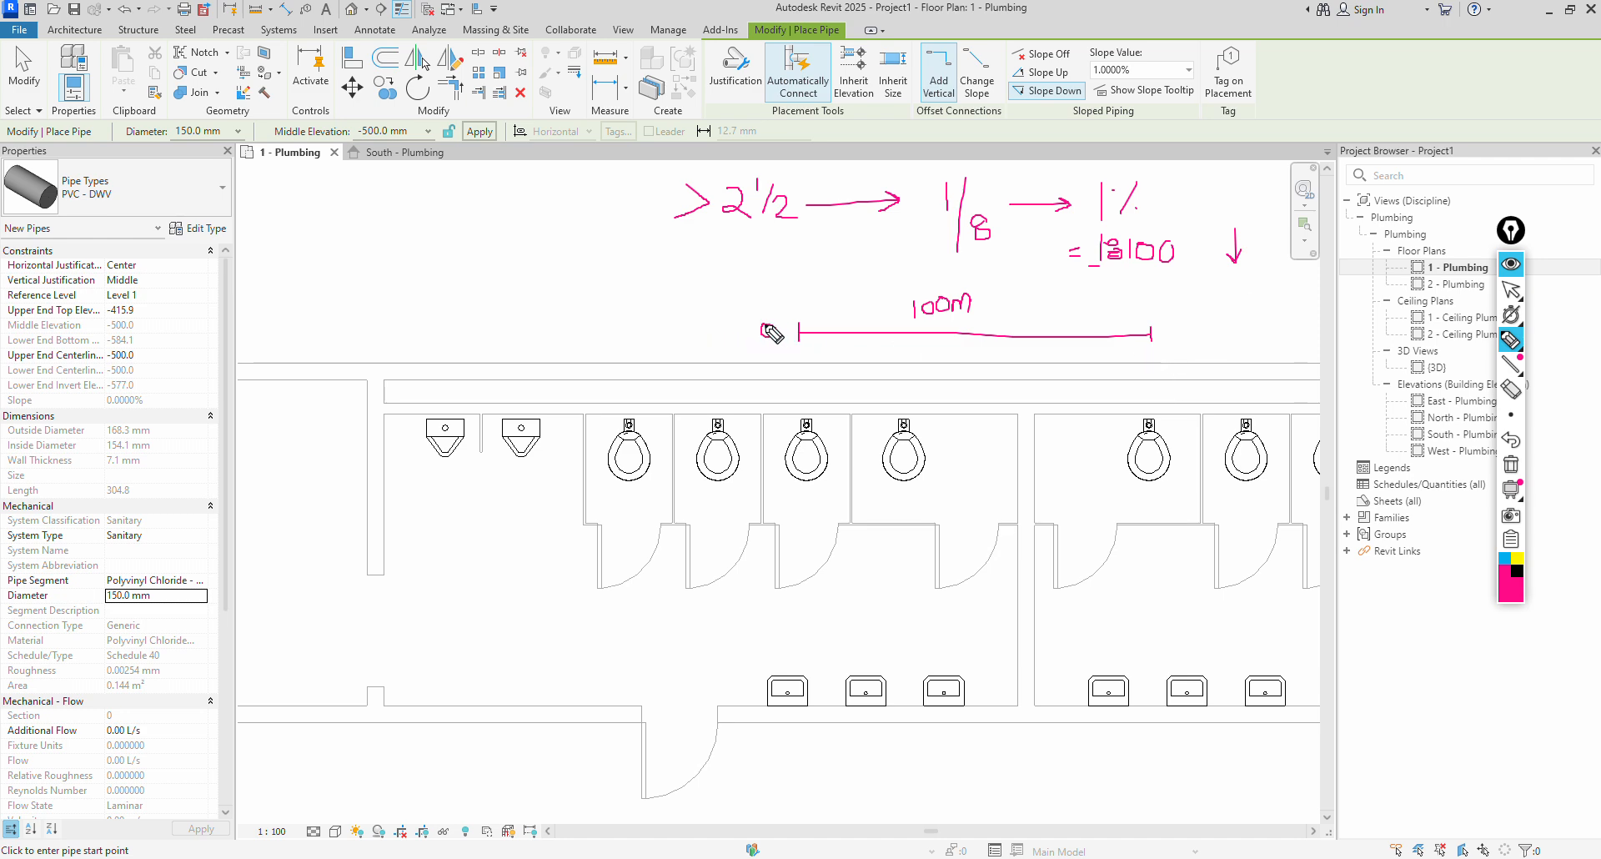
drag(766, 328, 770, 326)
drag(1172, 327, 1171, 337)
Sketch a 1m drop arrow and a sloping pipe line, circle "> 2 1/2", and clear all annotations.
mouse_move(1155, 349)
mouse_down()
mouse_move(1157, 409)
mouse_move(1171, 400)
mouse_up()
mouse_move(801, 336)
mouse_down()
mouse_move(973, 391)
mouse_move(1128, 408)
mouse_up()
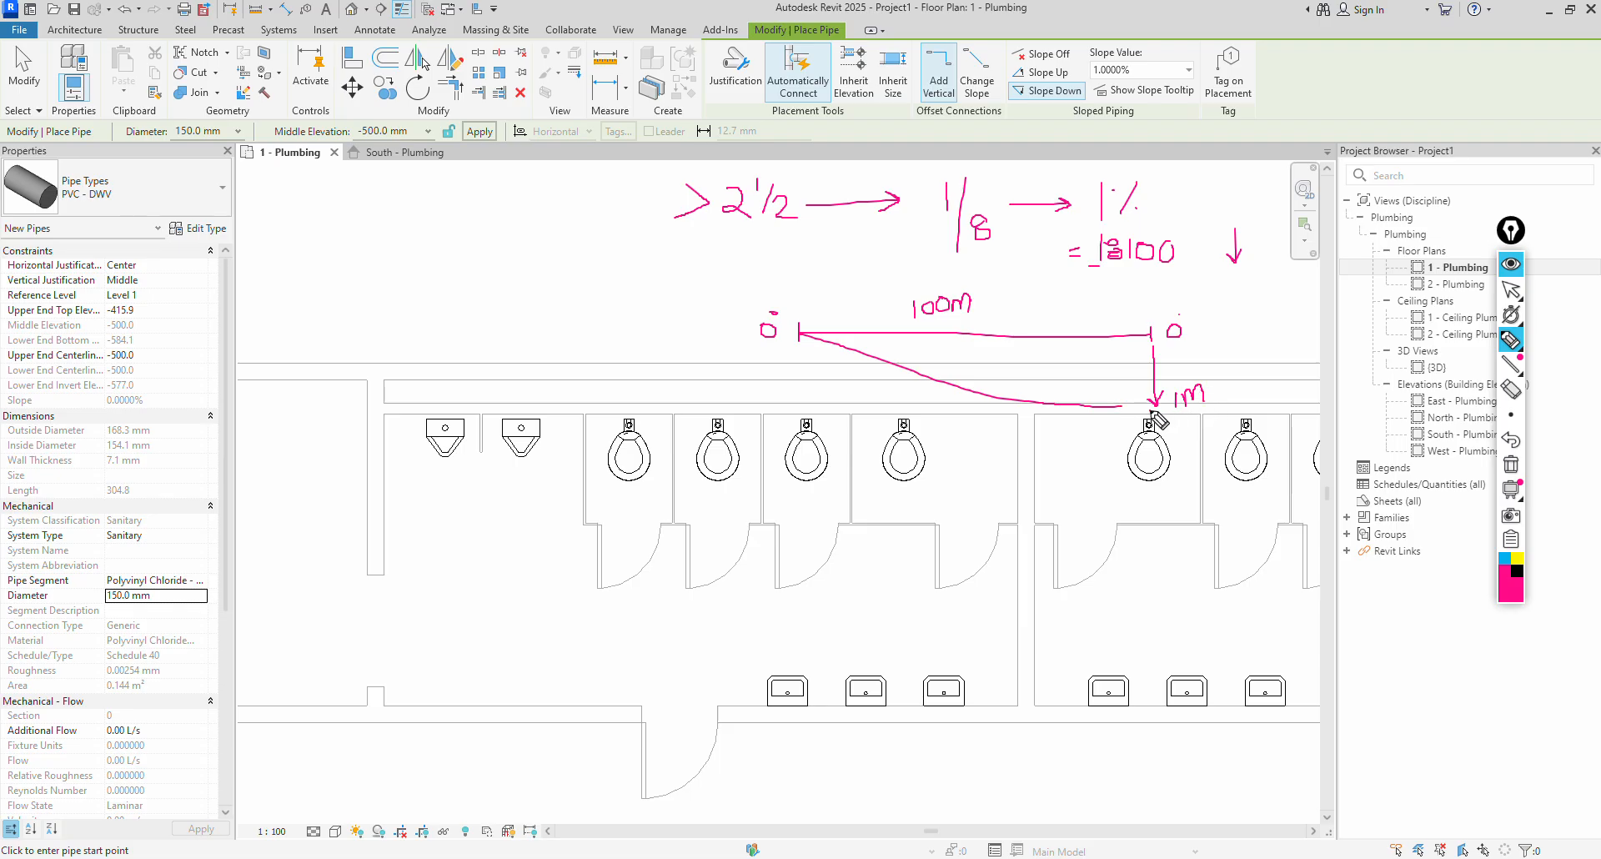
drag(1103, 405, 1164, 408)
mouse_move(811, 196)
mouse_down()
mouse_move(621, 167)
mouse_move(822, 238)
mouse_up()
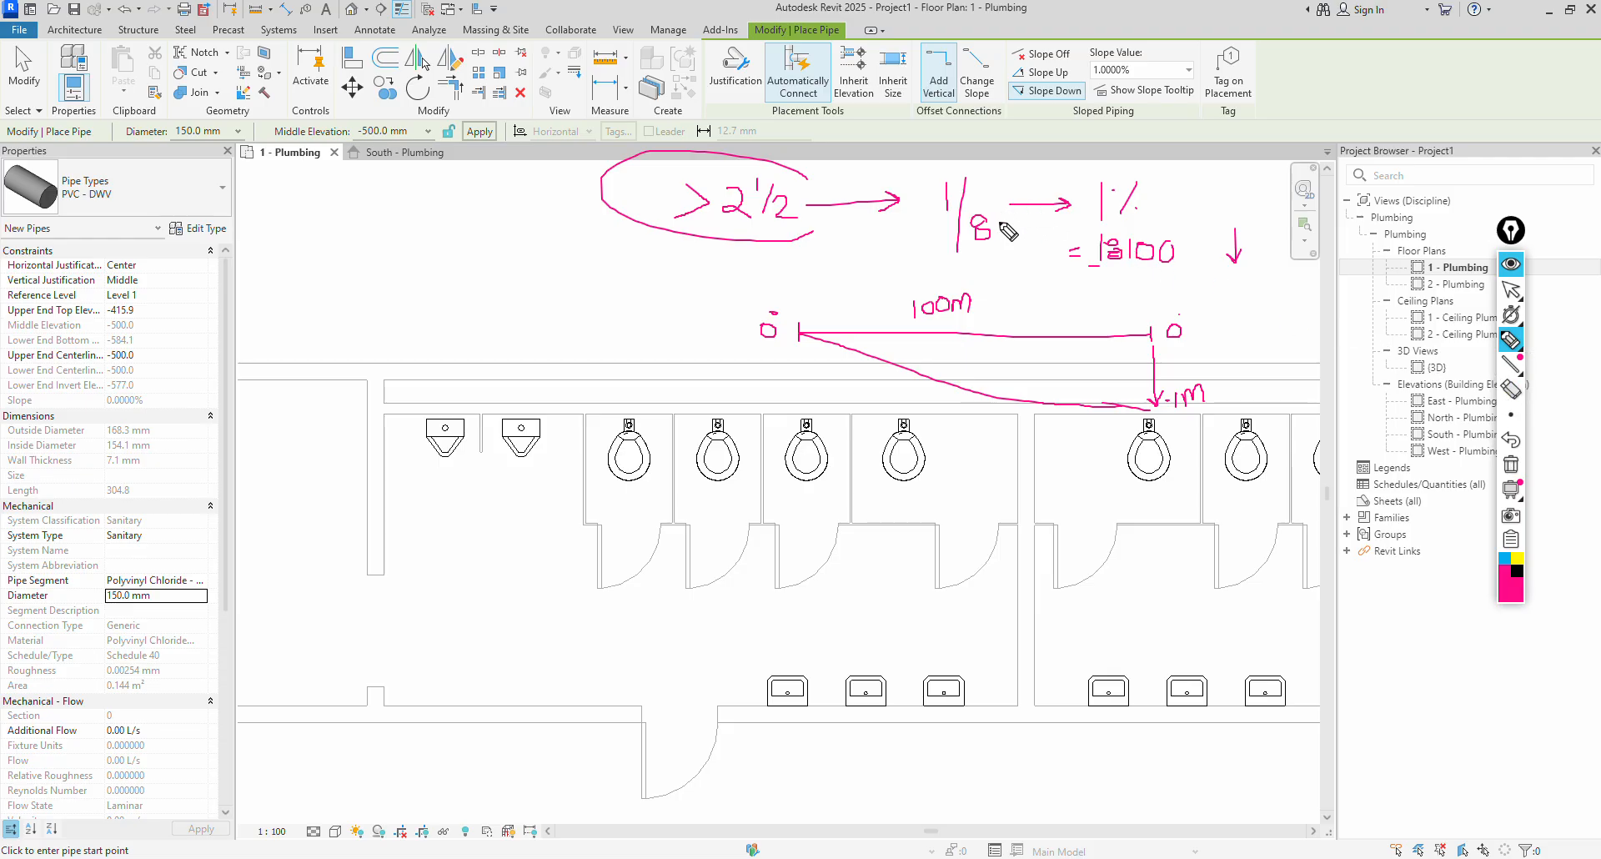
click(1512, 472)
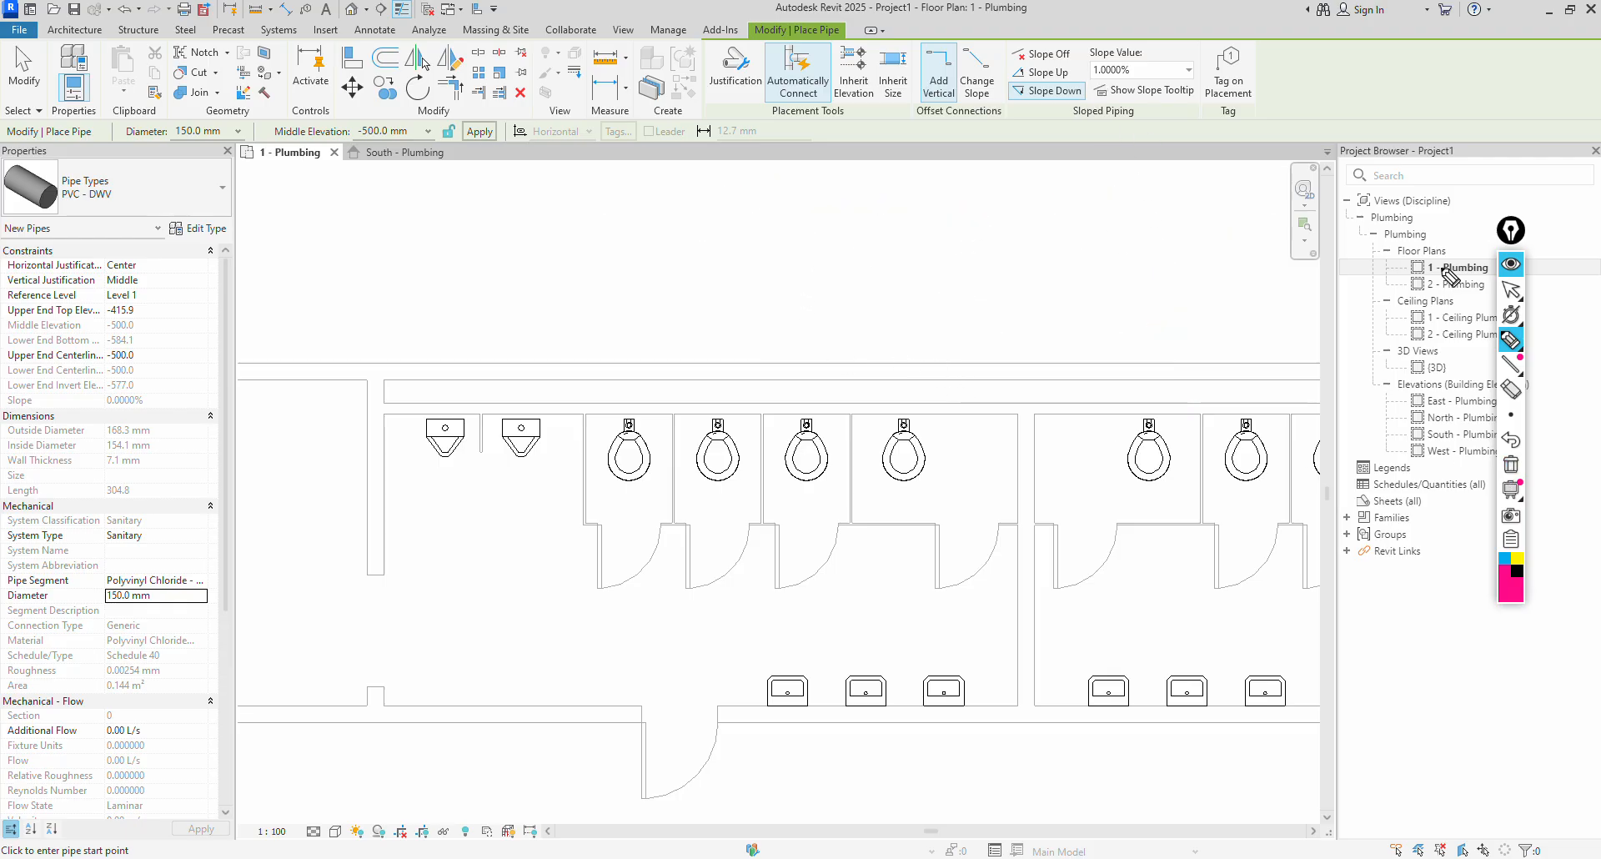
click(1510, 294)
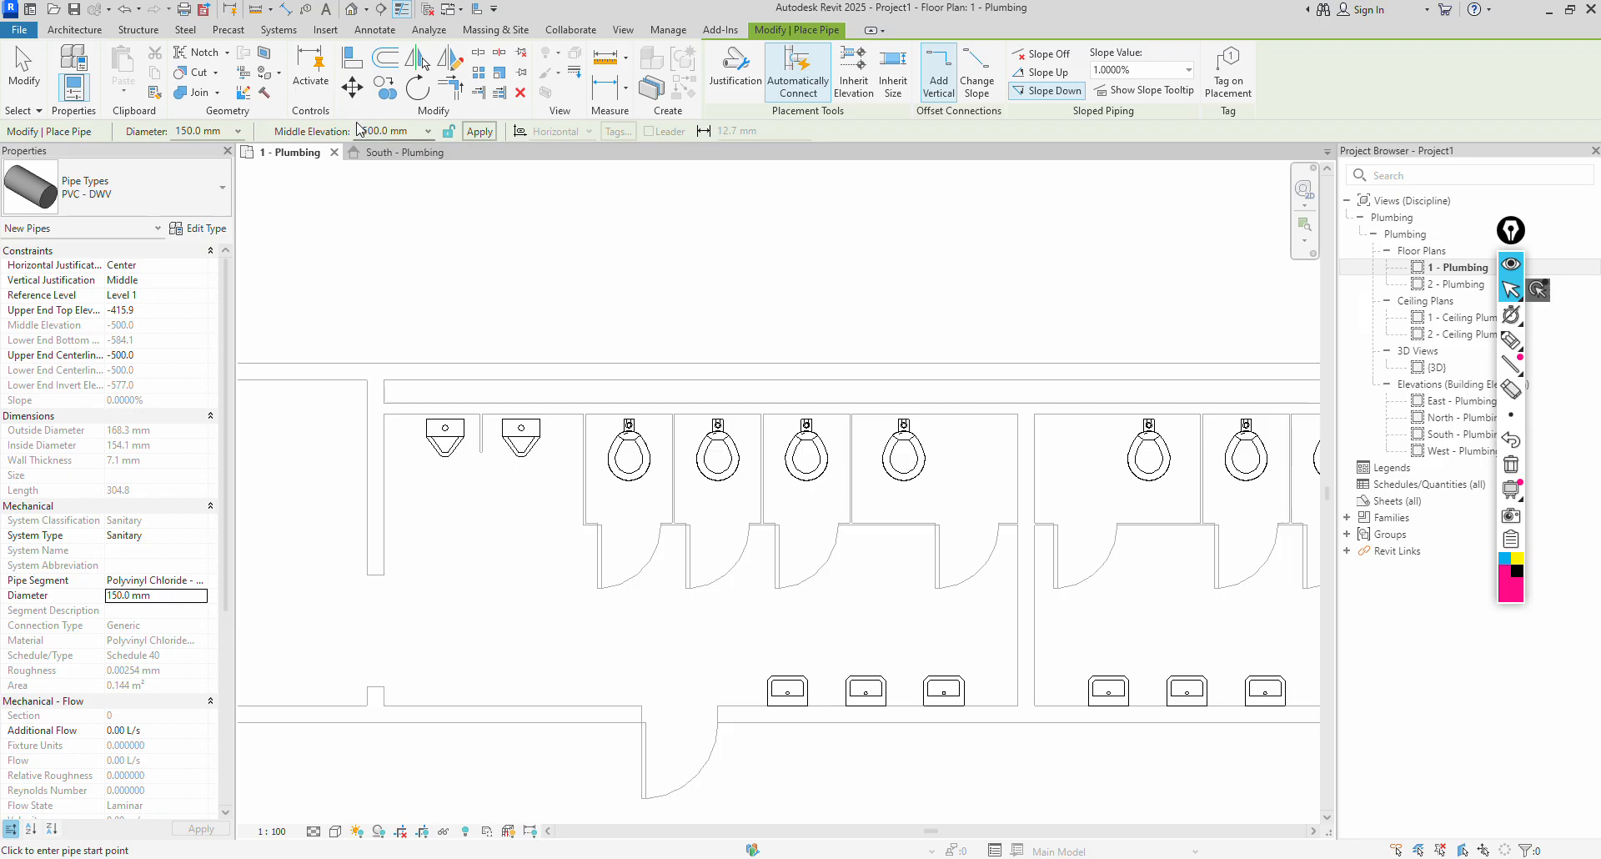
Set the pipe diameter to 100 mm and draw about 15000 mm of pipe behind the fixtures, from the first urinal past the last toilet.
click(240, 132)
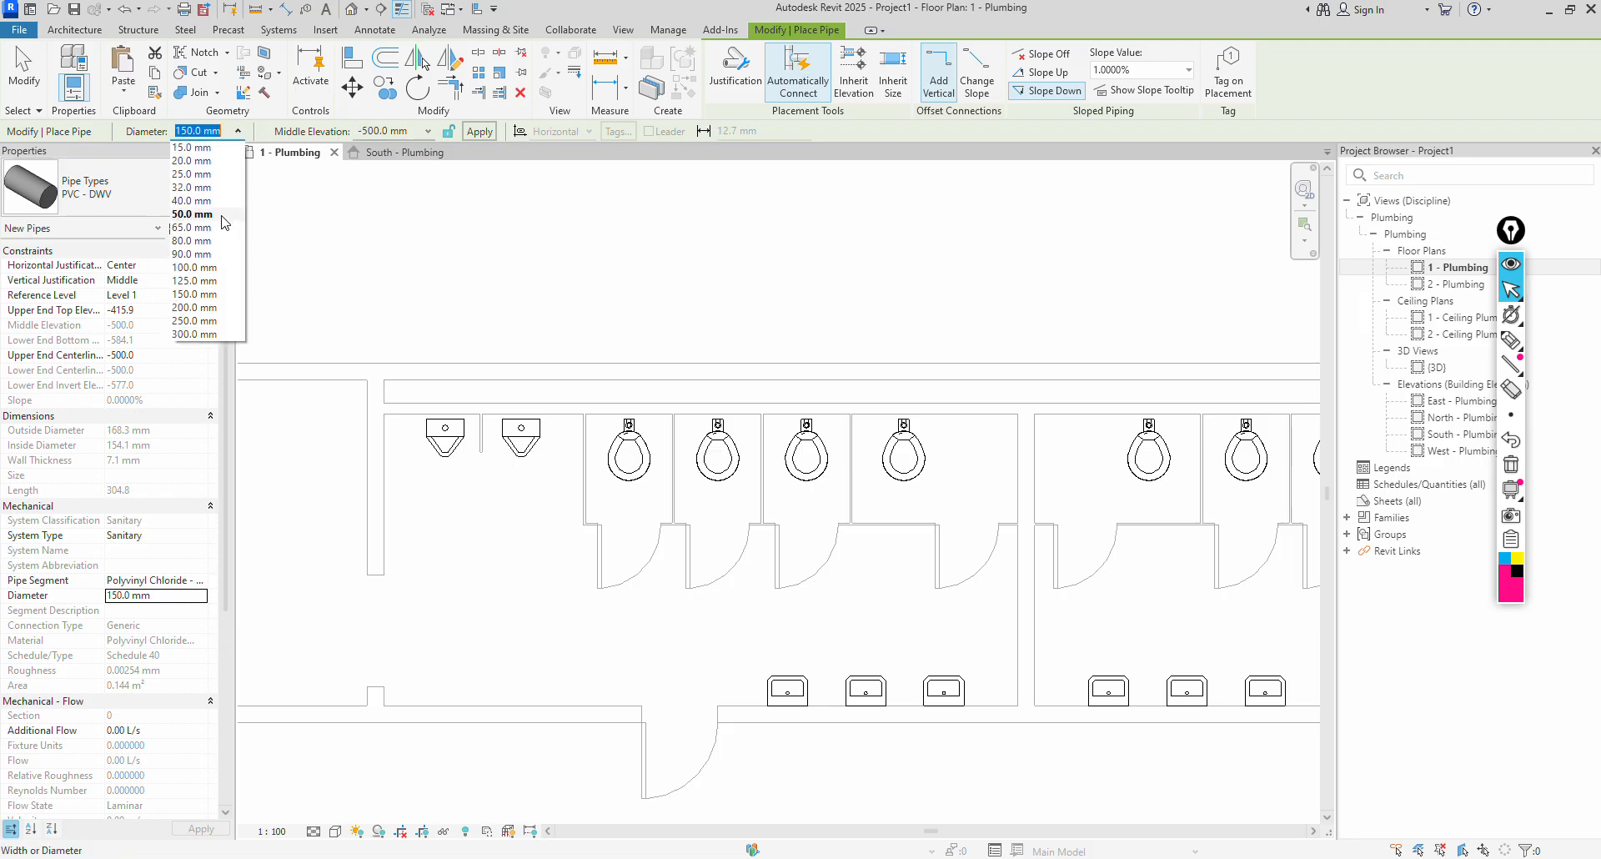
click(209, 270)
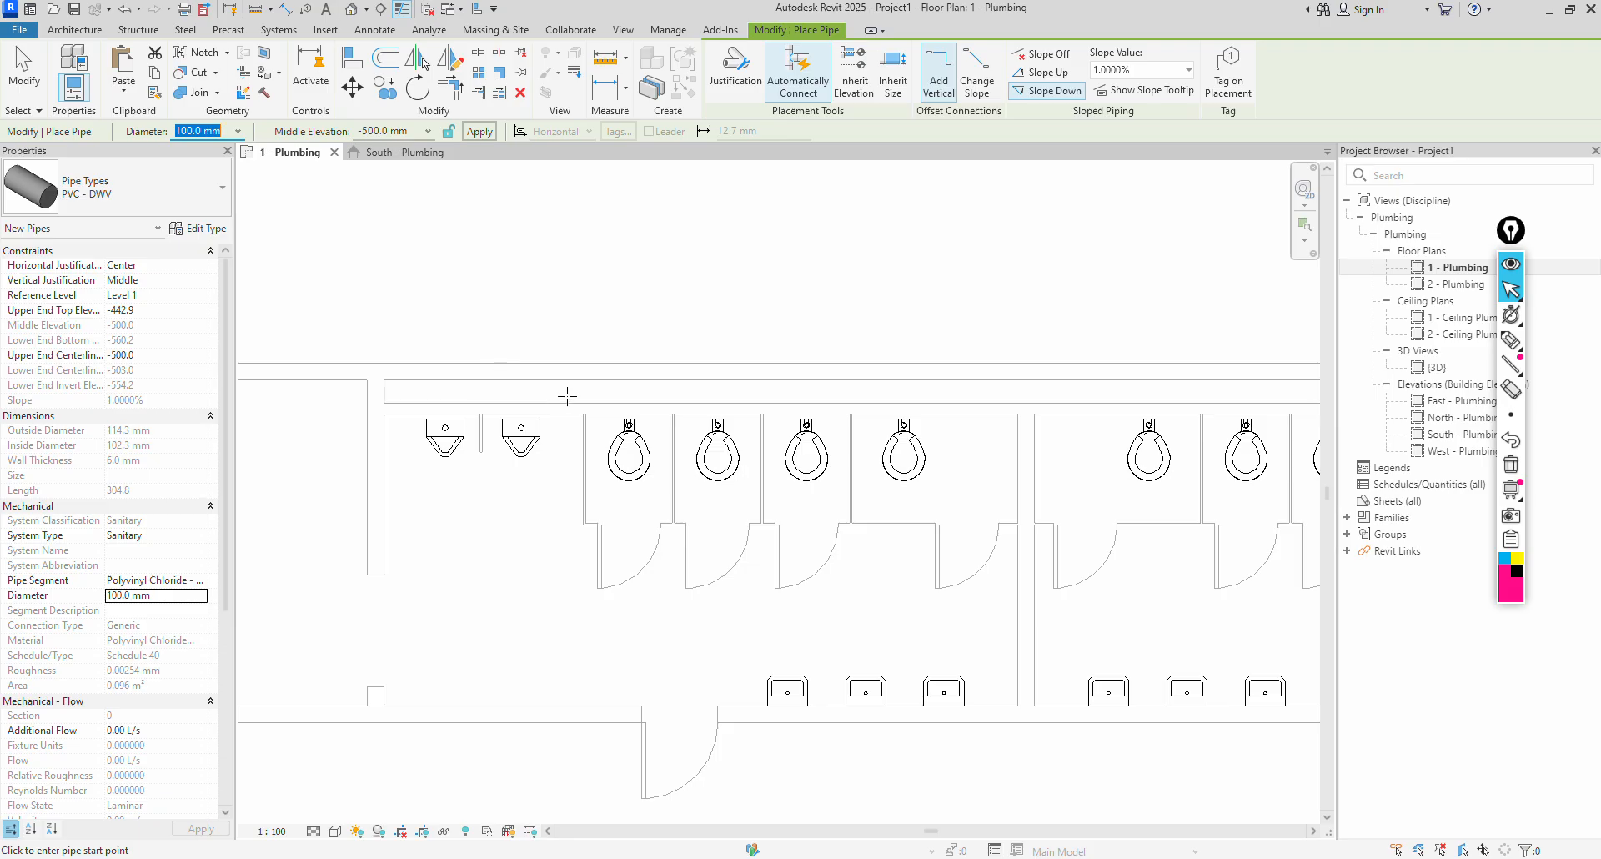
click(443, 391)
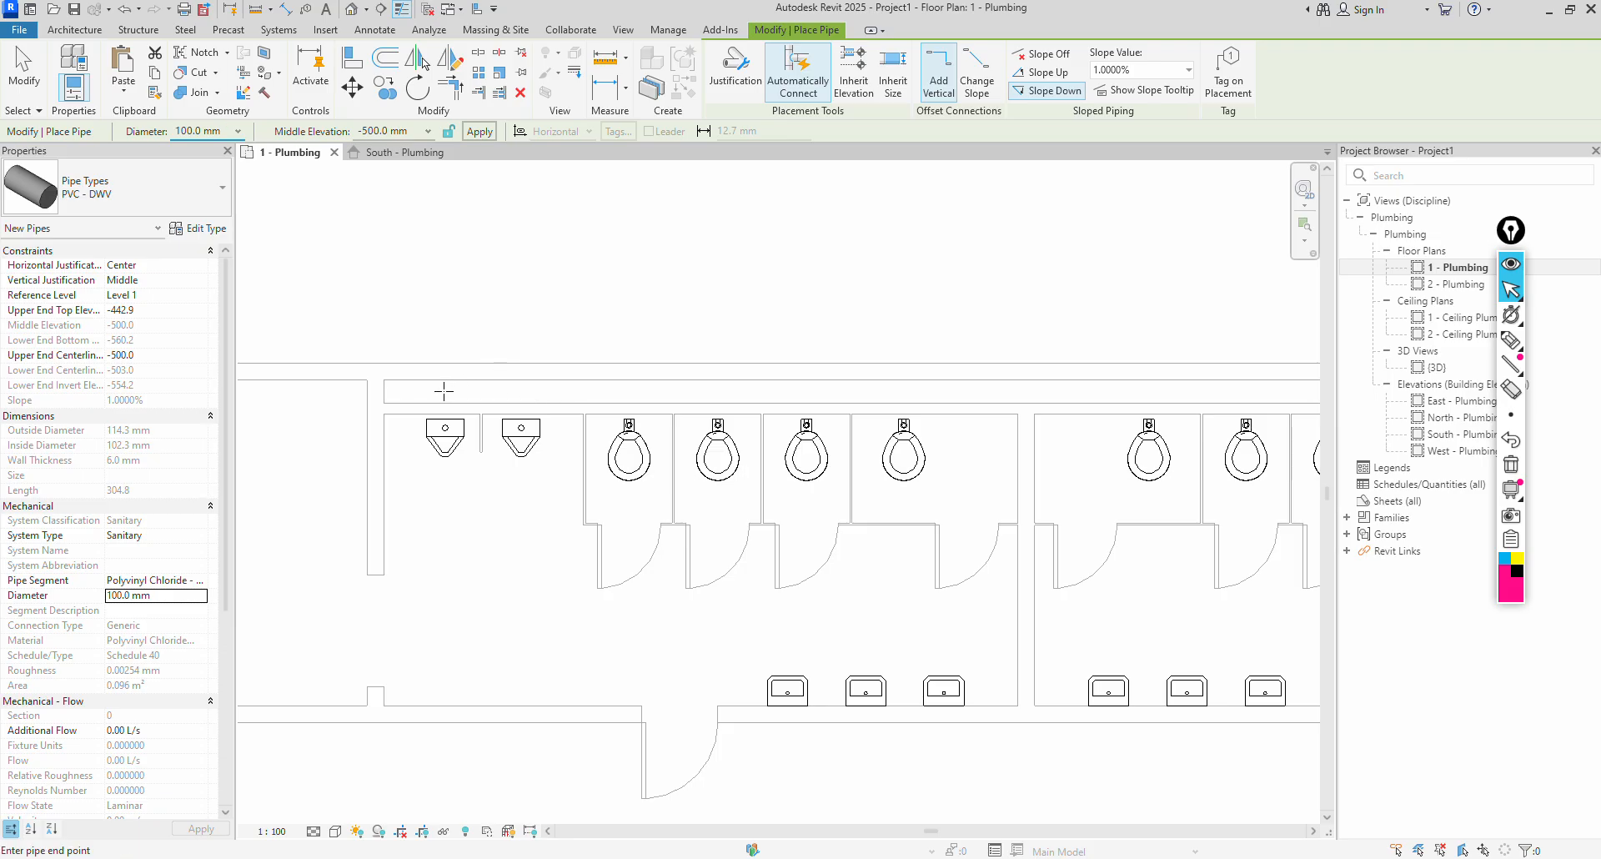
scroll(763, 391, down, 2)
middle_drag(927, 394, 408, 397)
scroll(702, 387, down, 1)
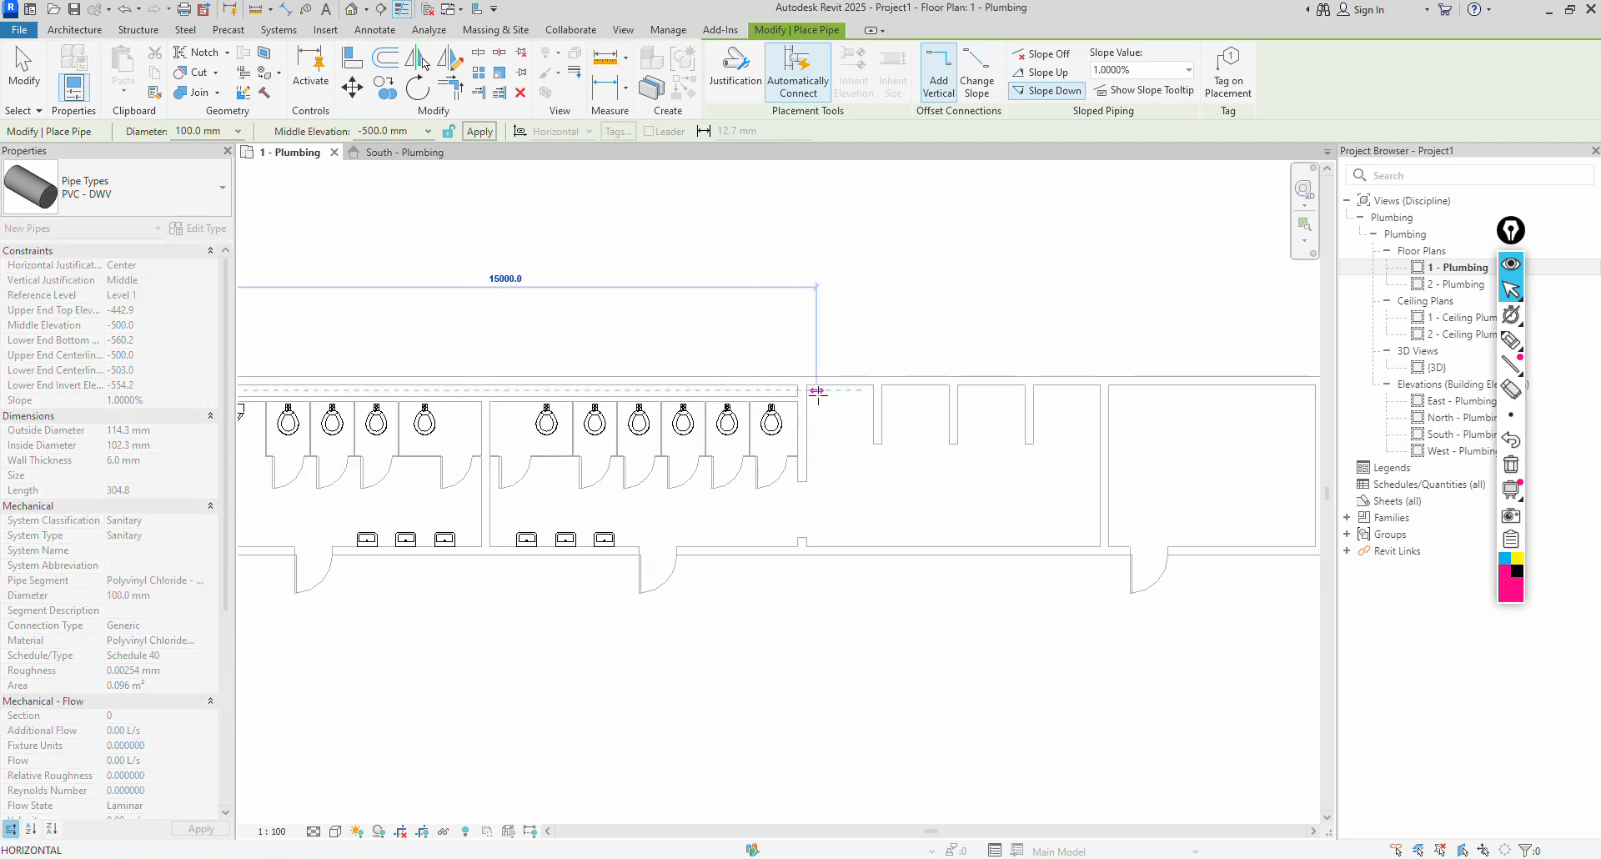
click(817, 391)
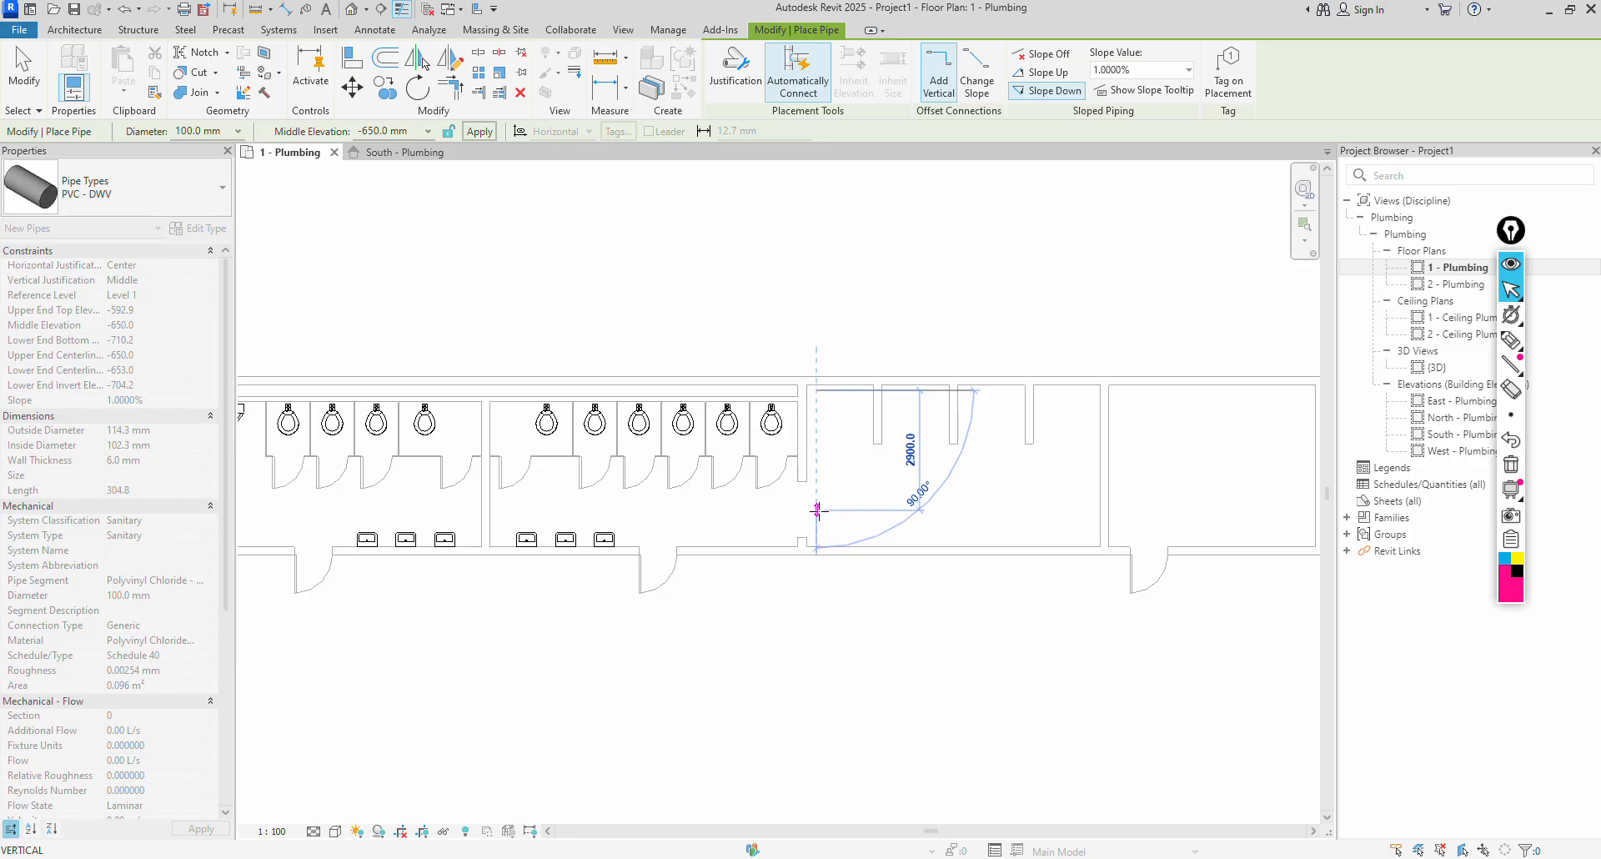
Continue the pipe at a right angle beside the end wall, and back horizontally through both restrooms to the far shower room.
click(816, 497)
scroll(740, 475, down, 2)
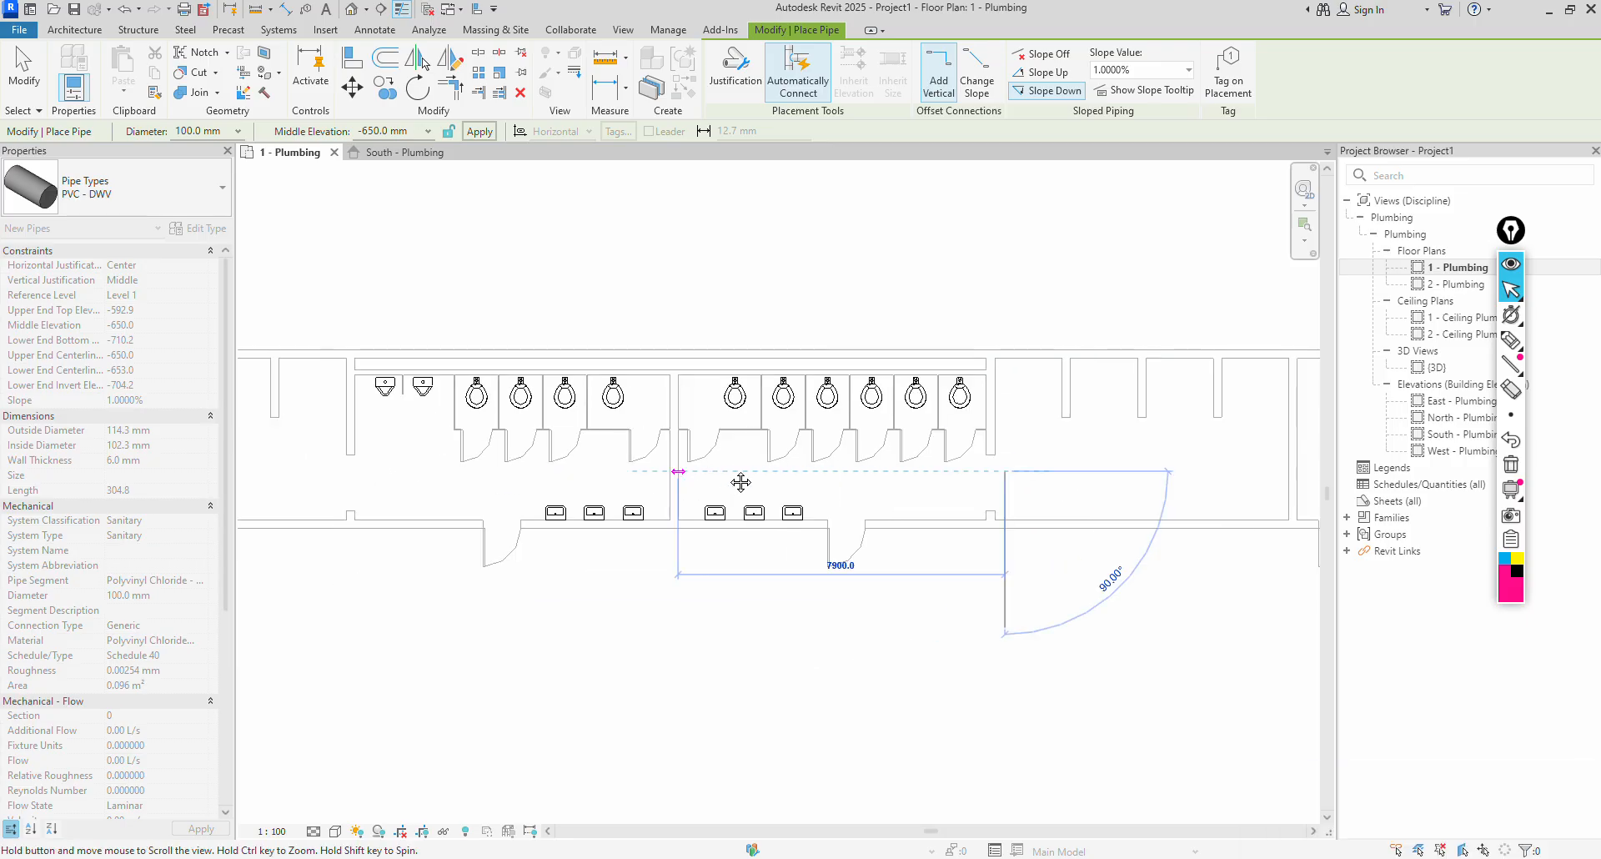
scroll(527, 465, down, 1)
middle_drag(467, 465, 610, 435)
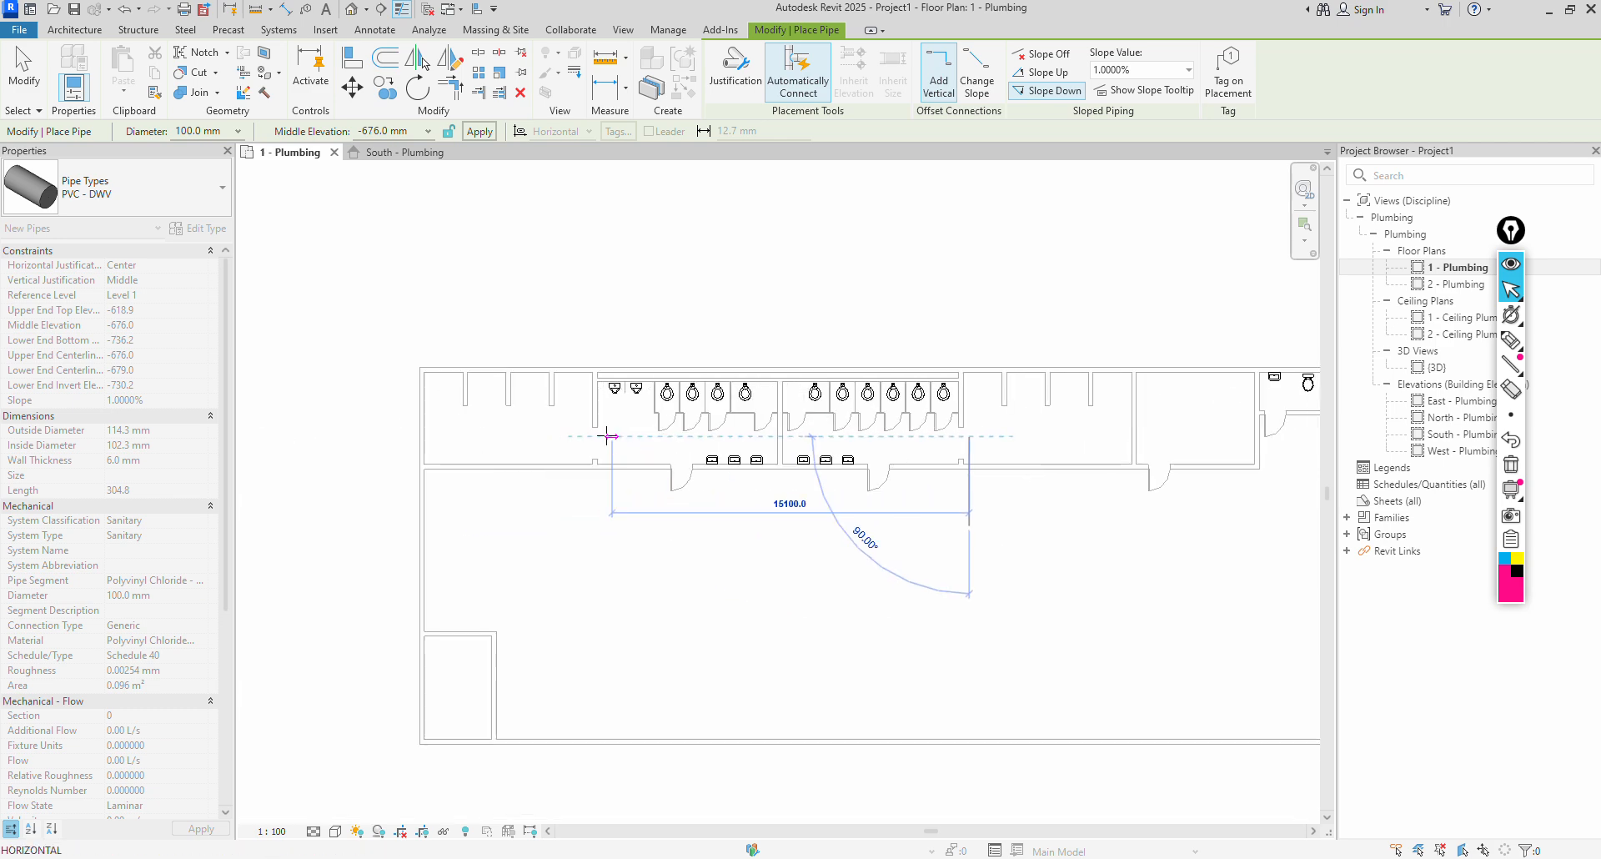
scroll(610, 435, up, 1)
click(438, 436)
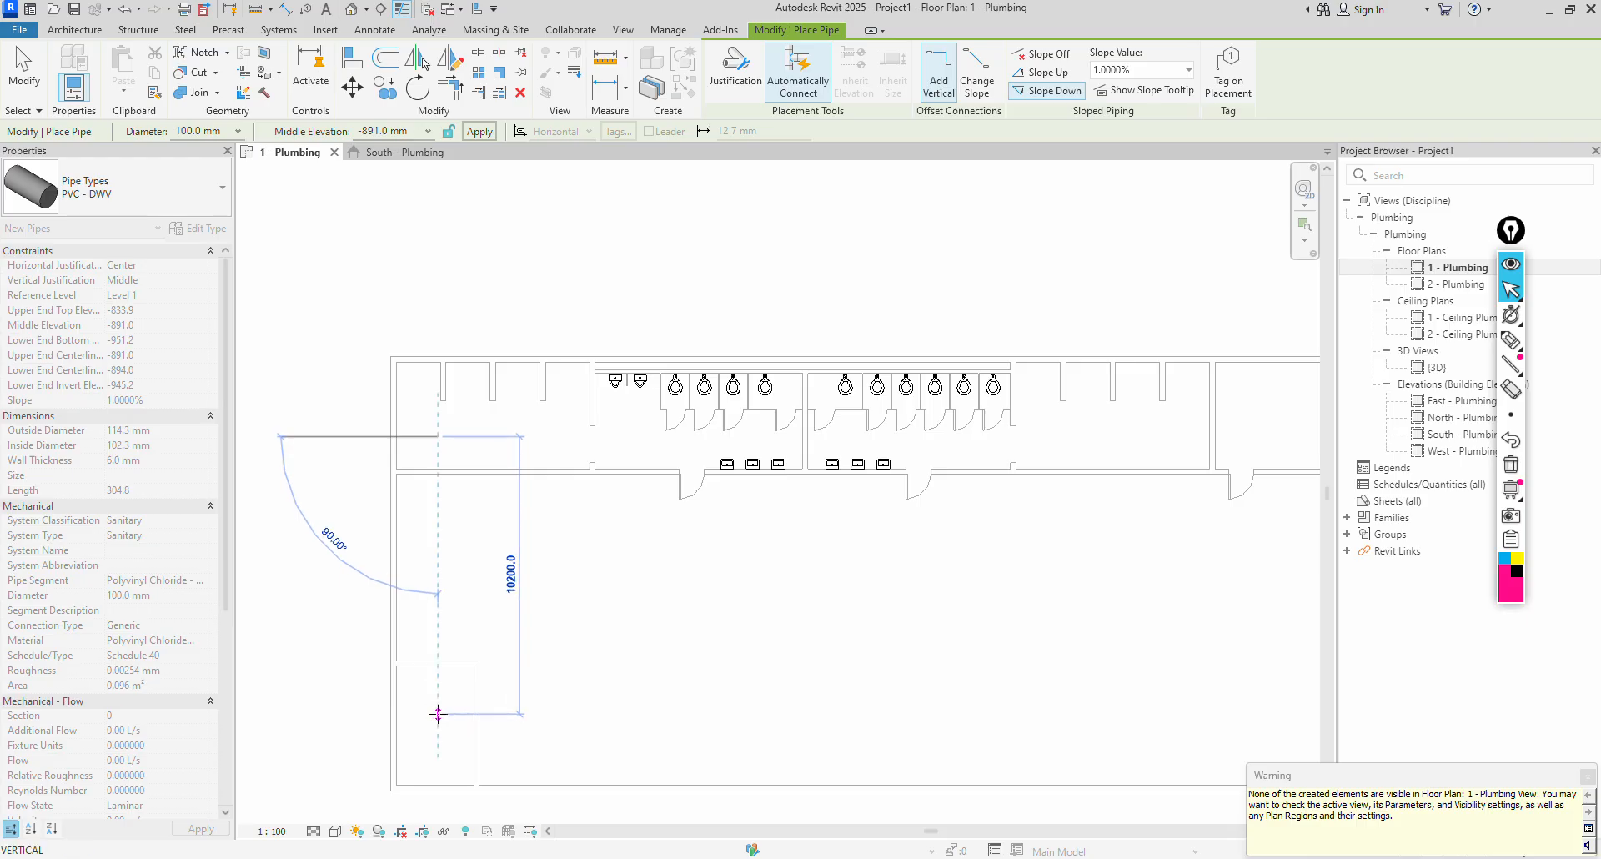
Run the pipe about 10200 mm into the small corner room and about 4100 mm out of the building, and end the pipe run.
click(433, 714)
click(326, 714)
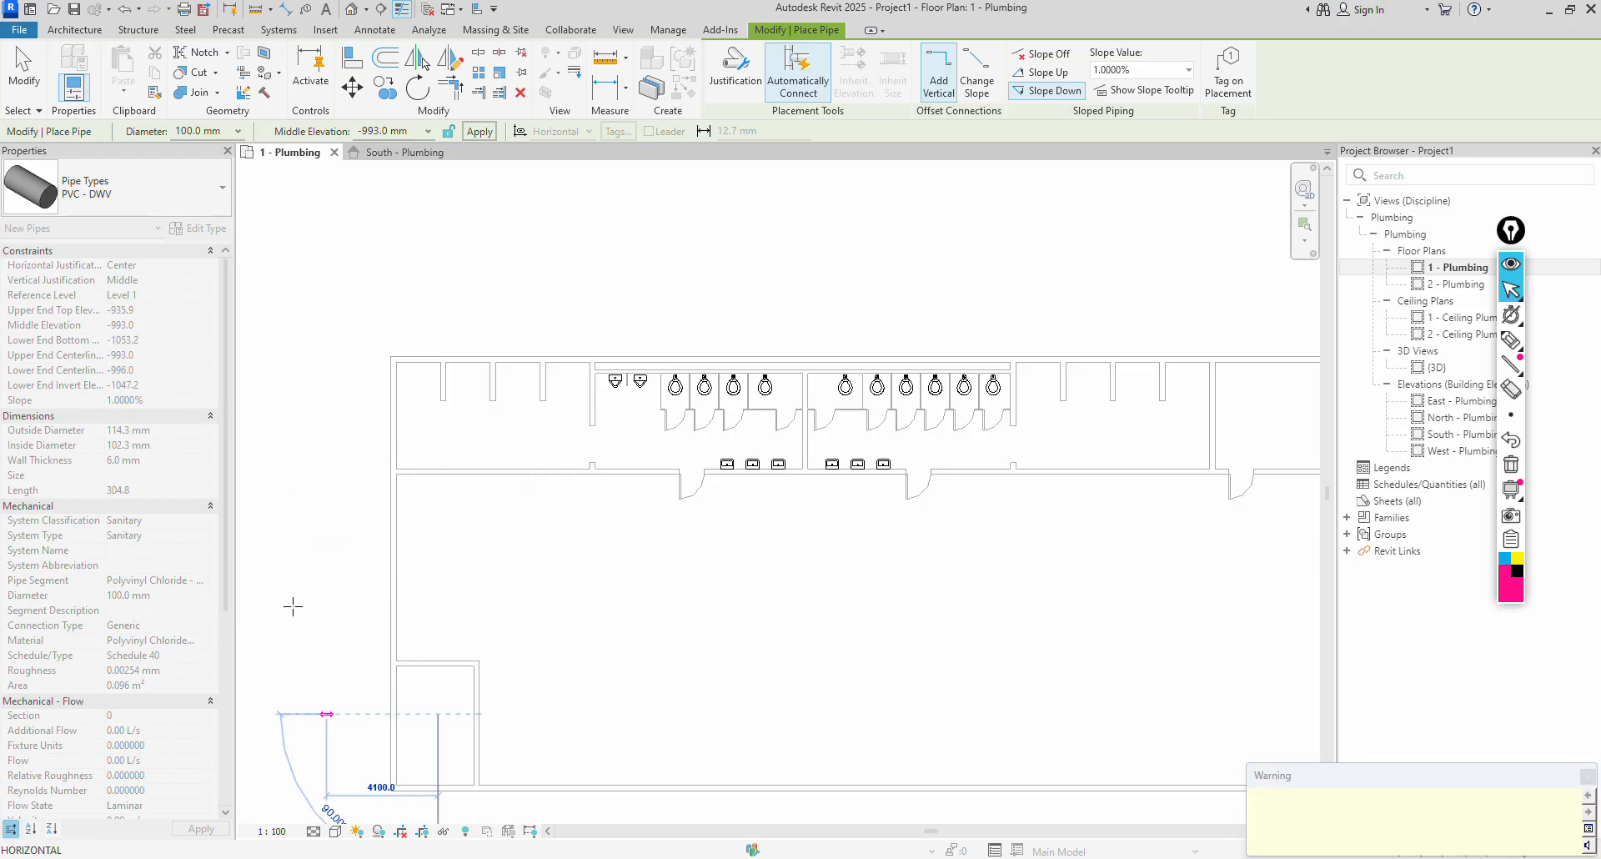
right_click(292, 607)
click(342, 328)
right_click(348, 262)
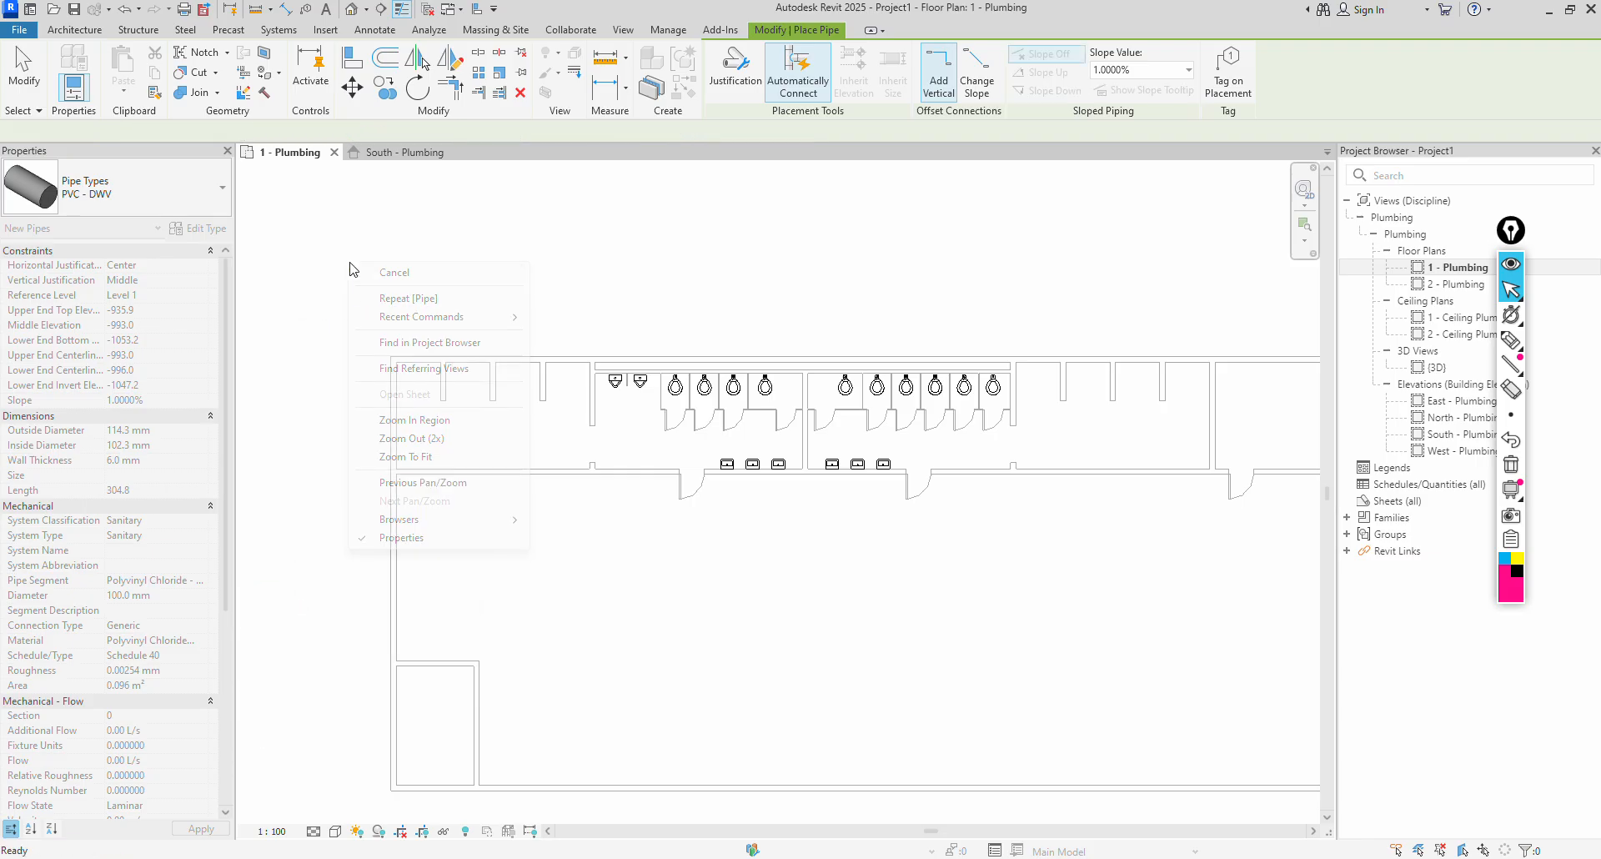
click(367, 272)
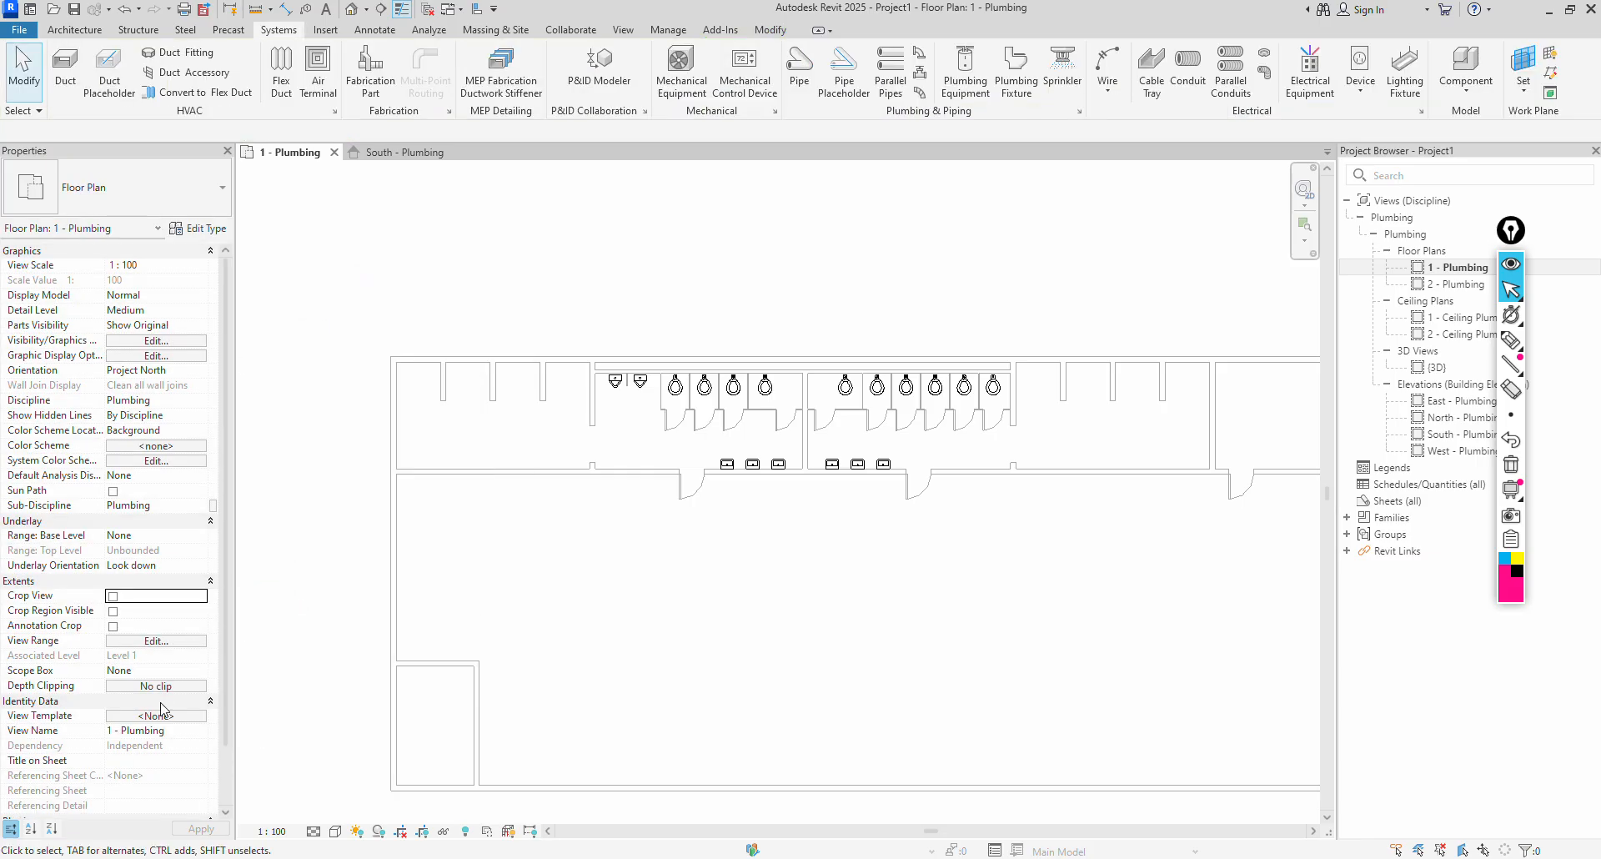
Set the floor plan's view range so that the view depth level is Unlimited.
click(147, 640)
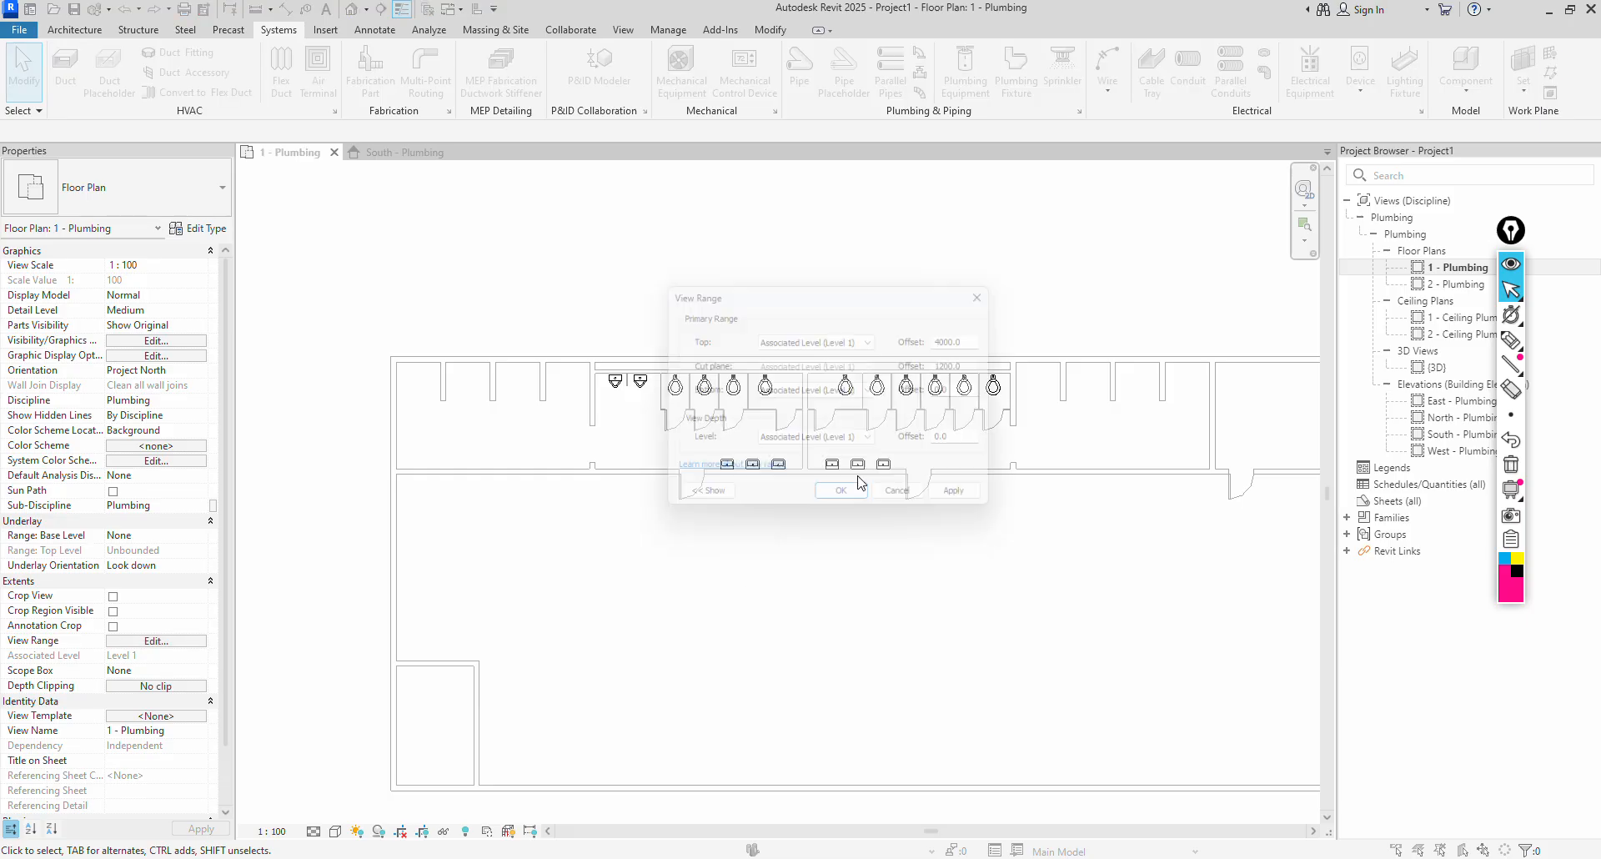
click(805, 443)
click(776, 480)
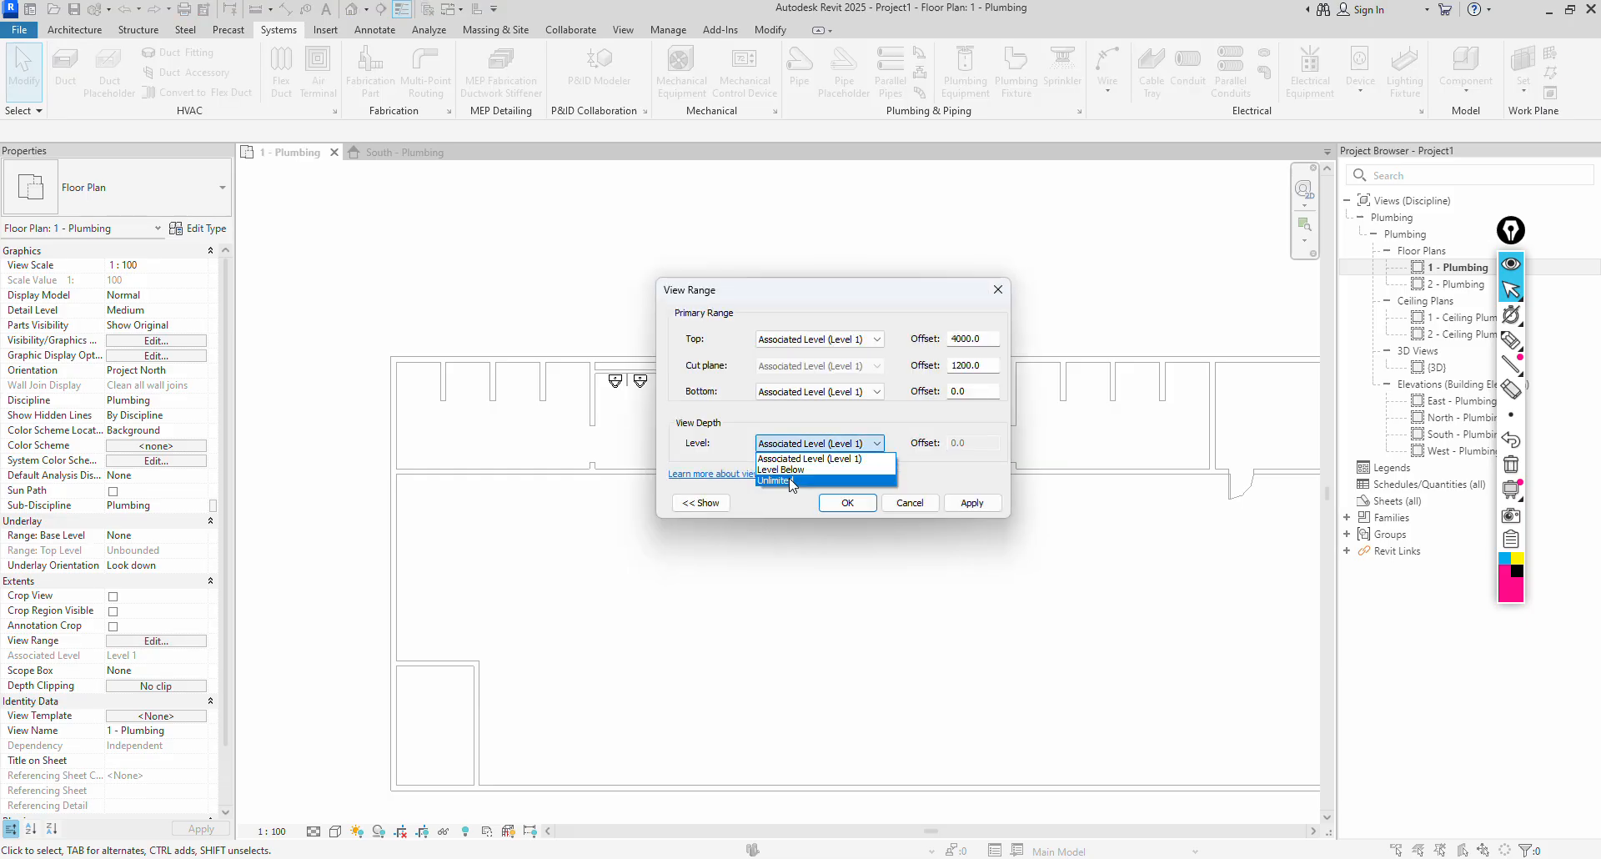
click(973, 502)
click(854, 508)
scroll(690, 385, up, 2)
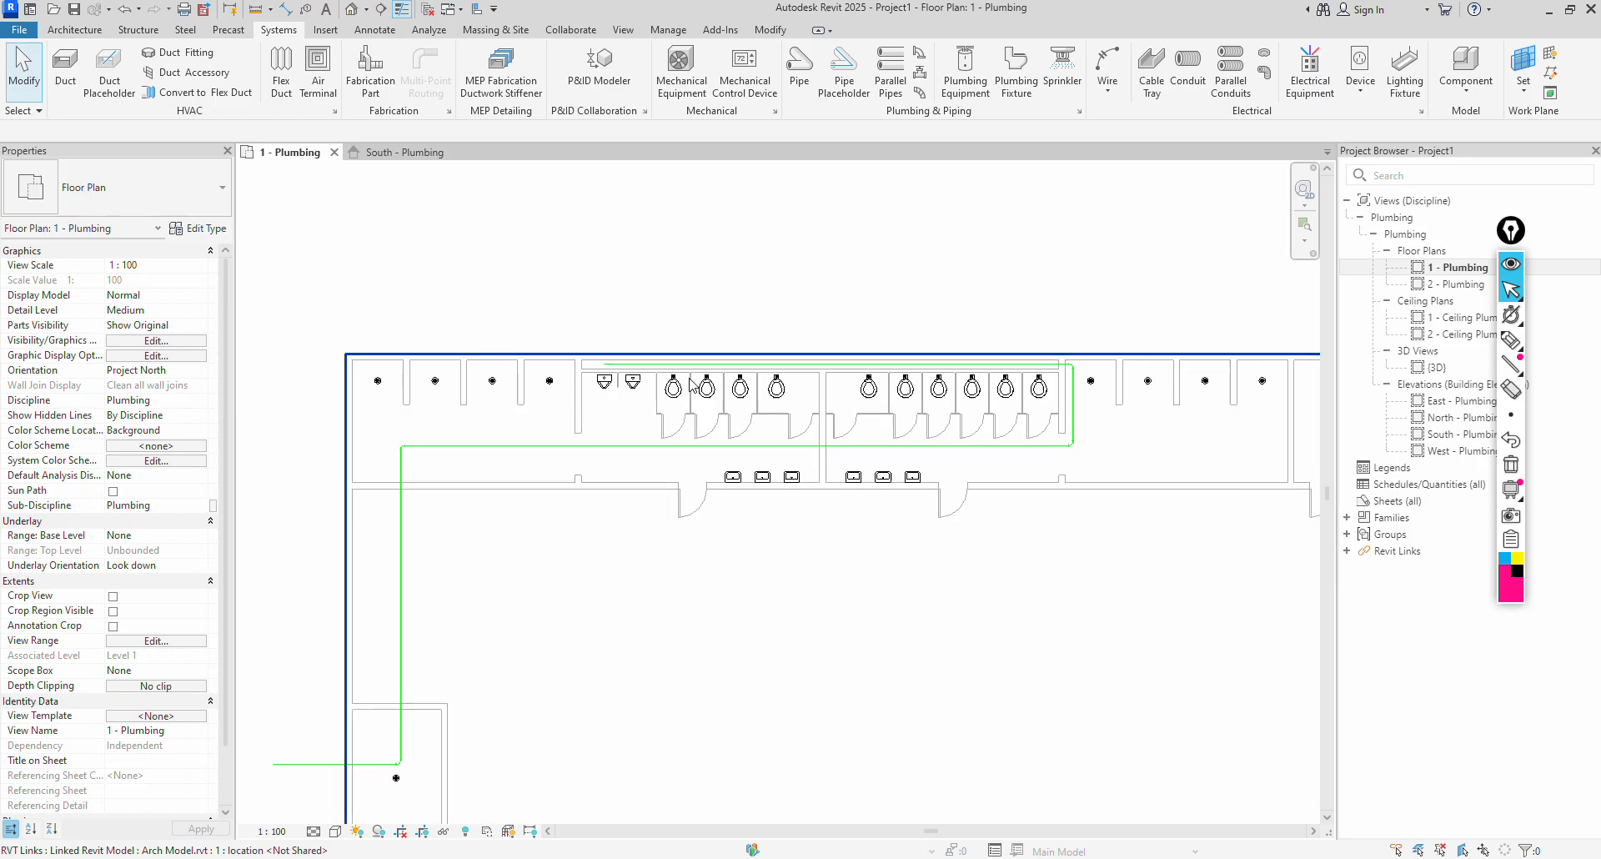
middle_drag(807, 461, 623, 473)
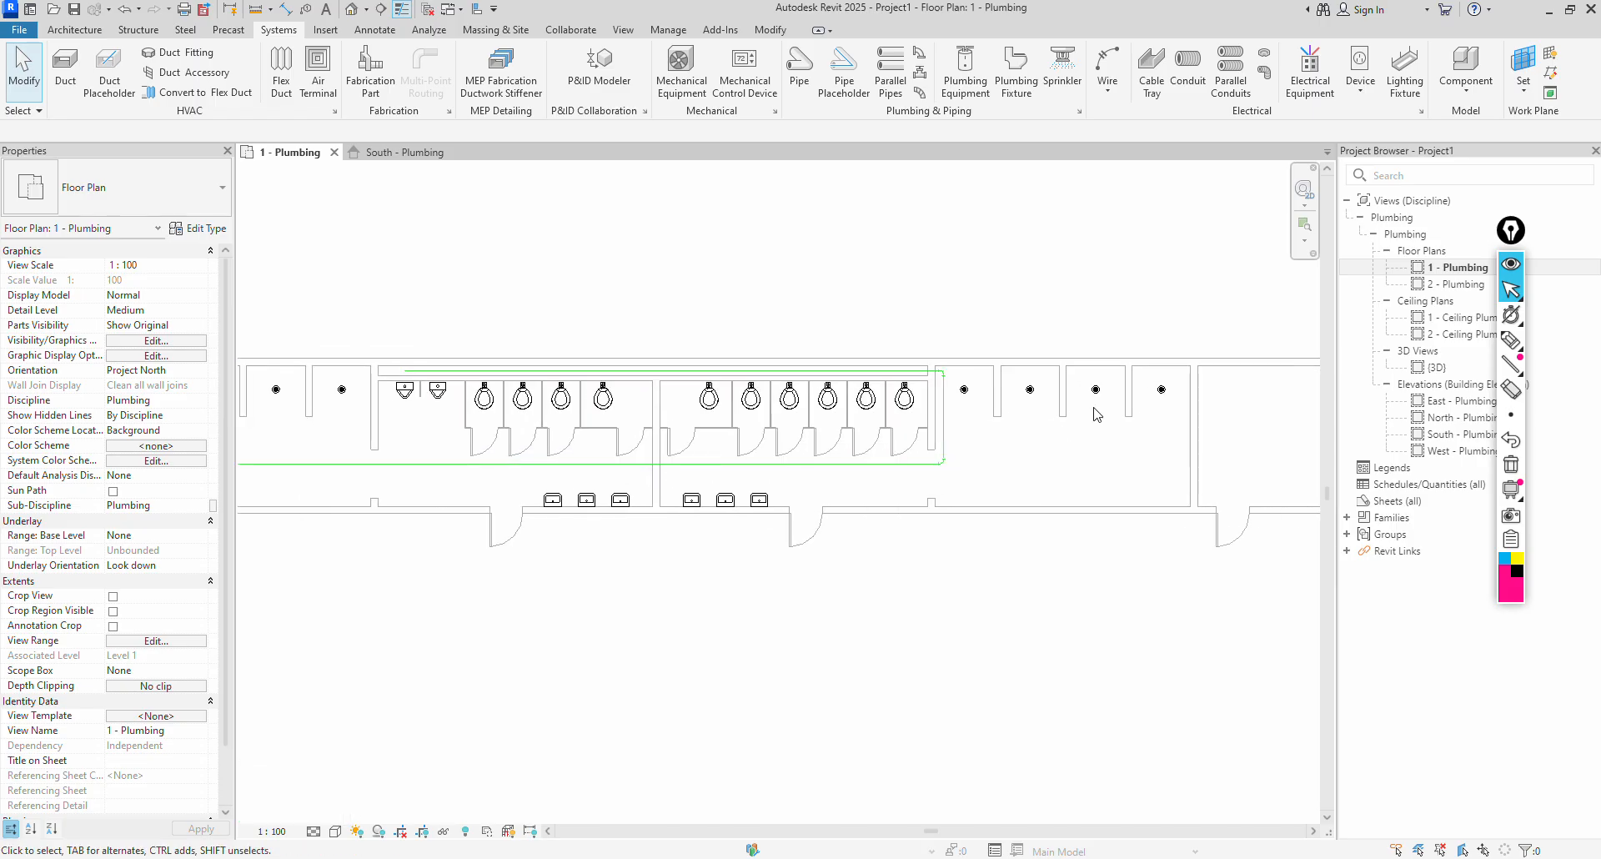
scroll(881, 315, up, 3)
scroll(881, 315, down, 3)
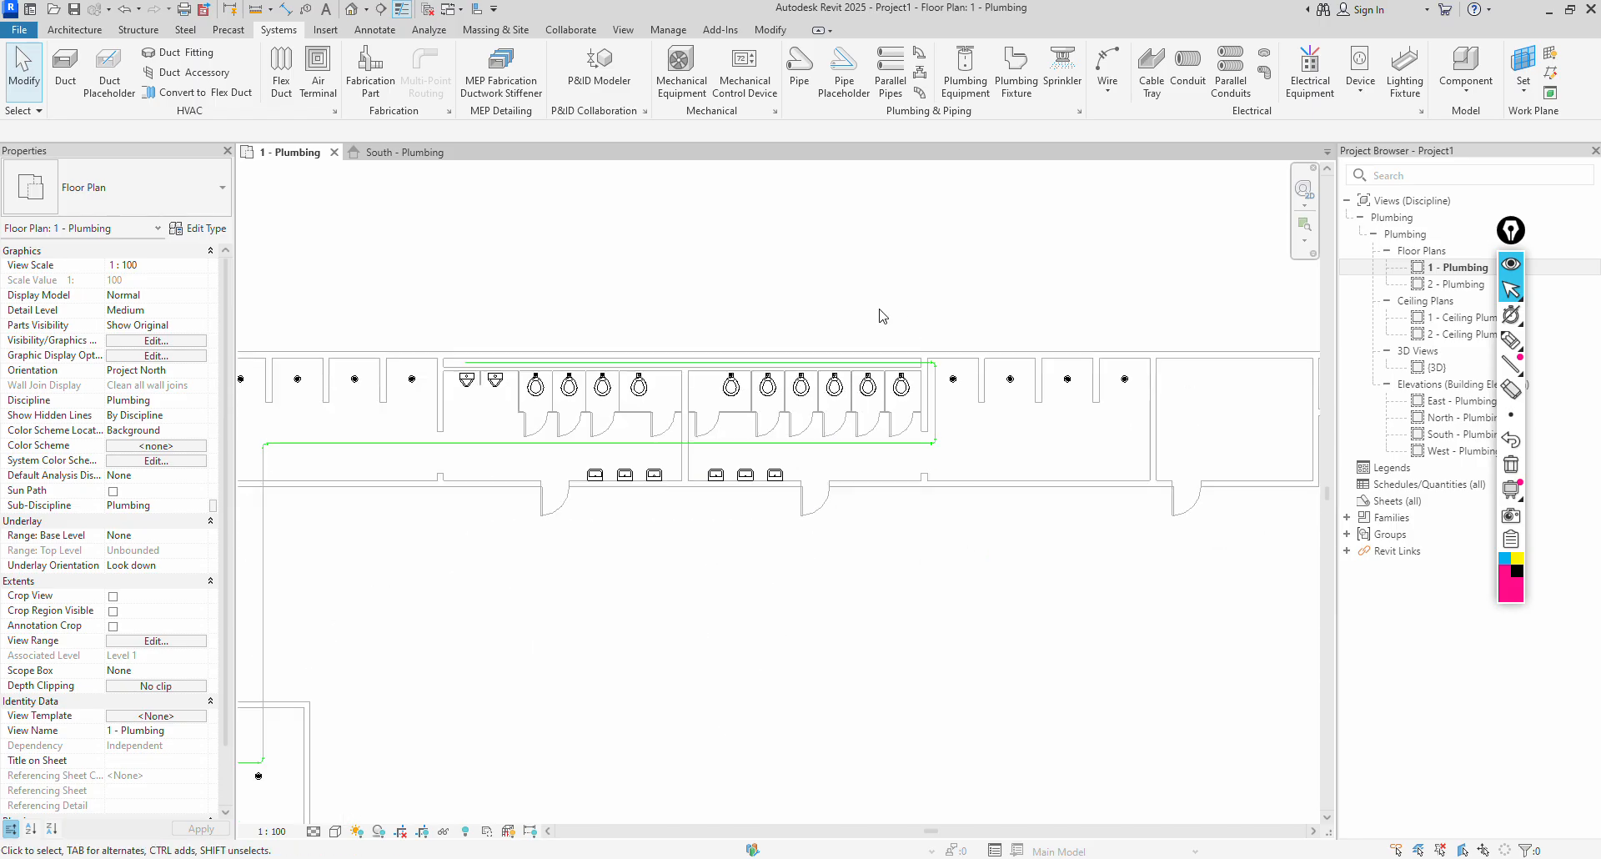
scroll(605, 330, up, 1)
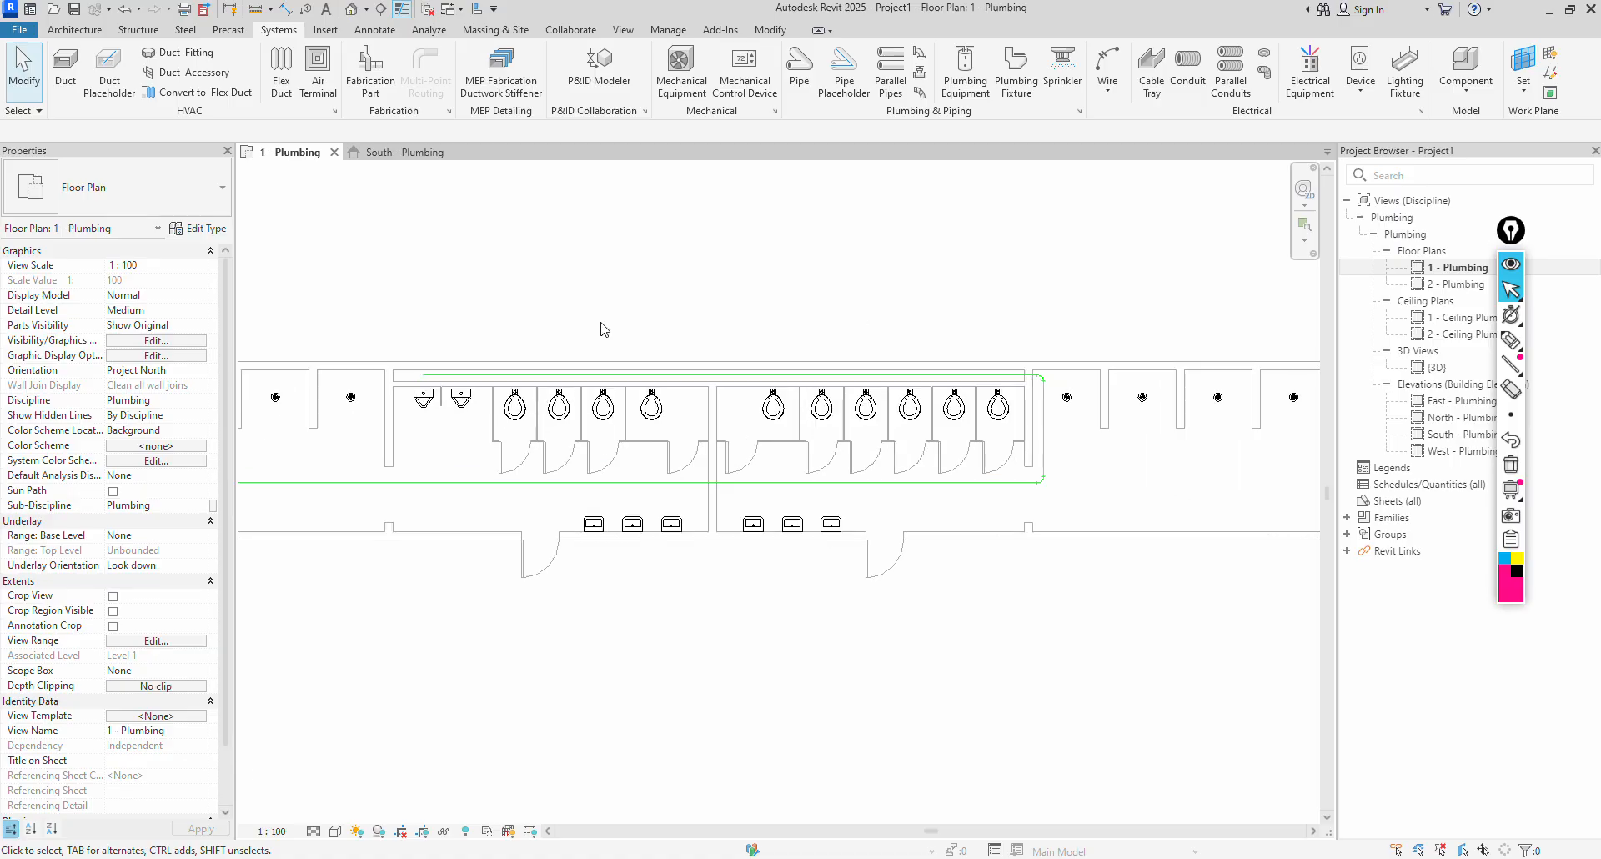
Check the slope of the pipe behind the toilets and set the plan's detail level to Fine.
click(571, 380)
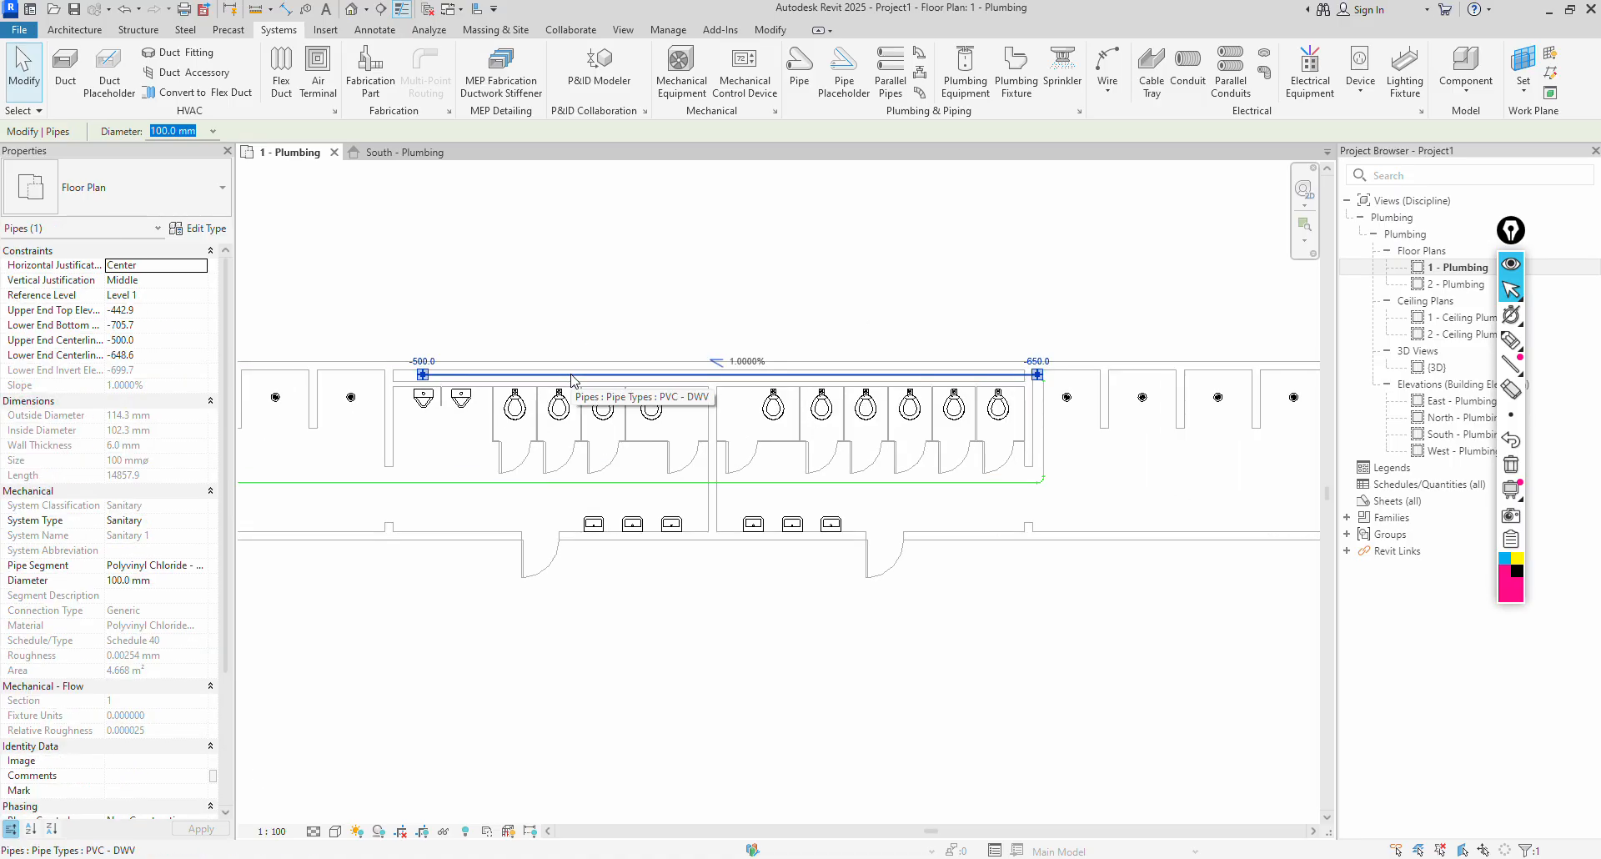
click(572, 259)
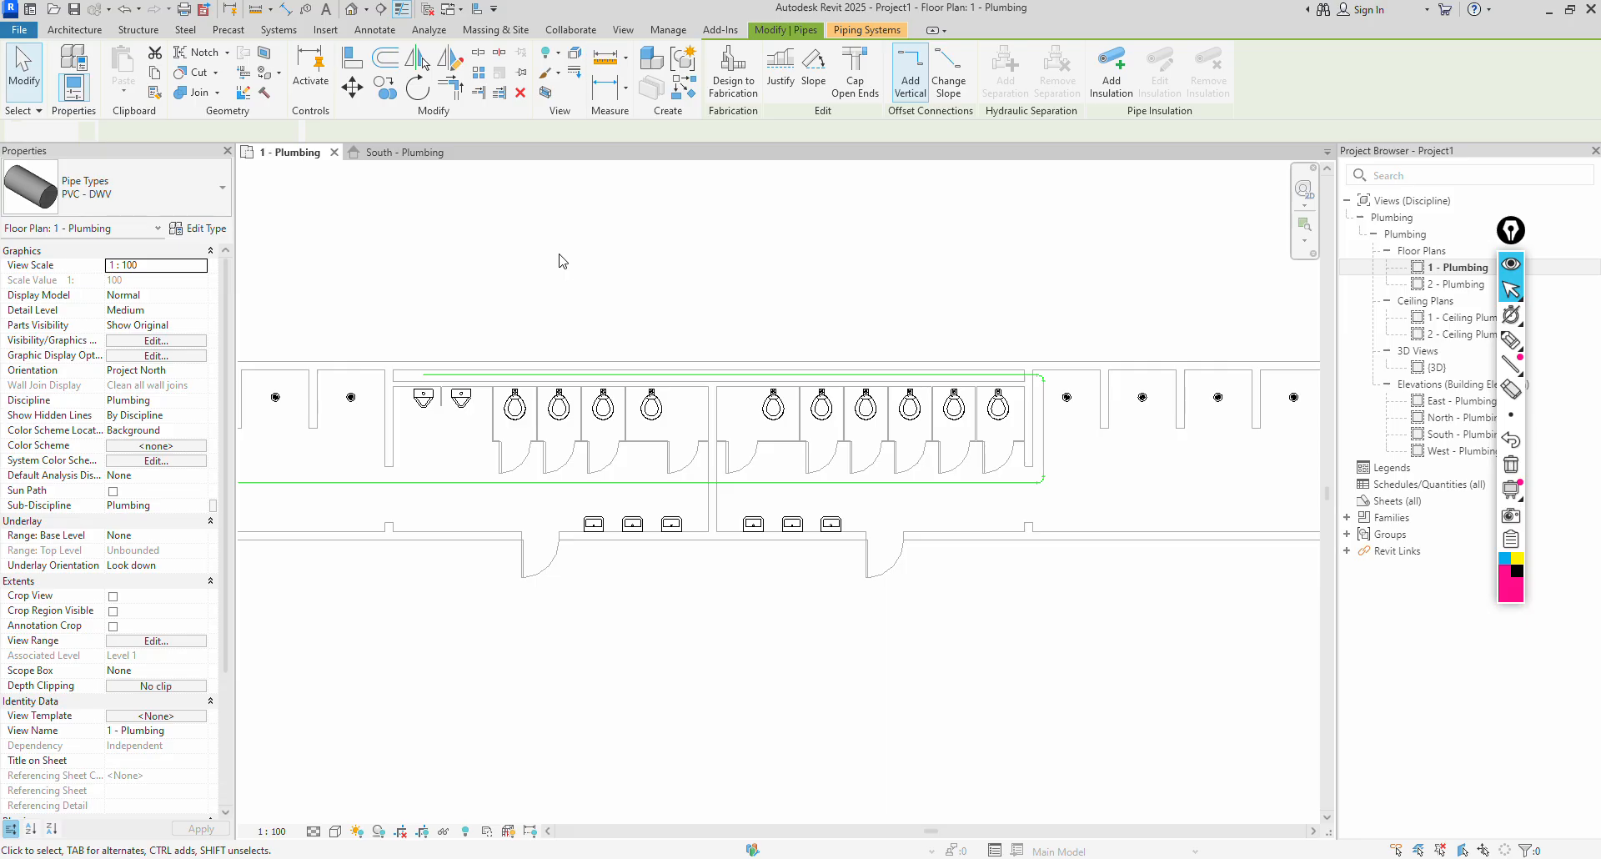
click(336, 833)
click(334, 812)
scroll(498, 288, up, 2)
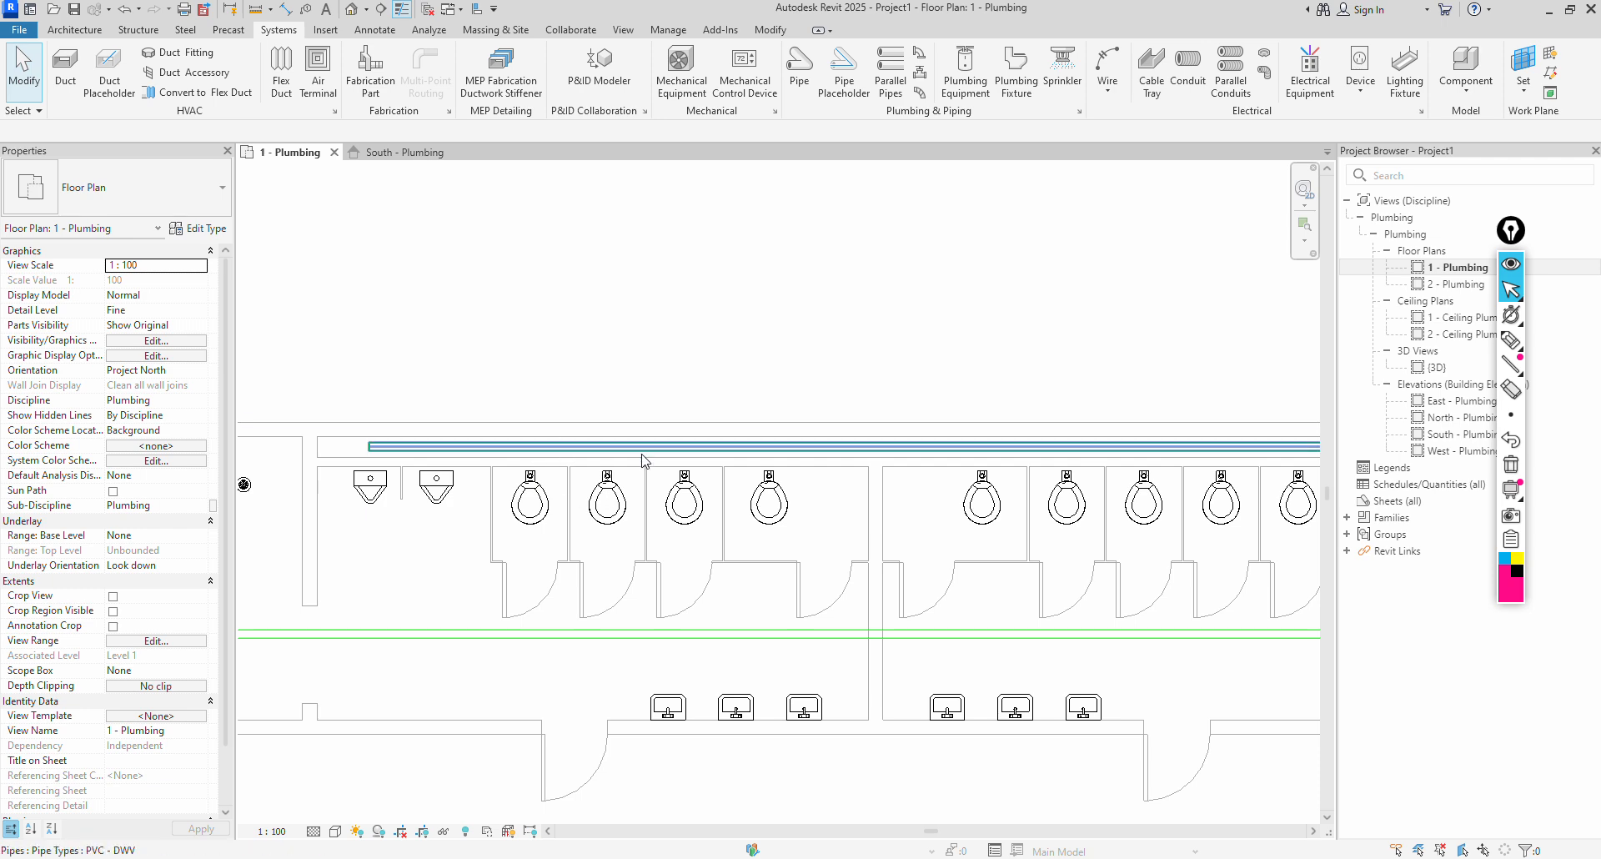
scroll(330, 484, down, 1)
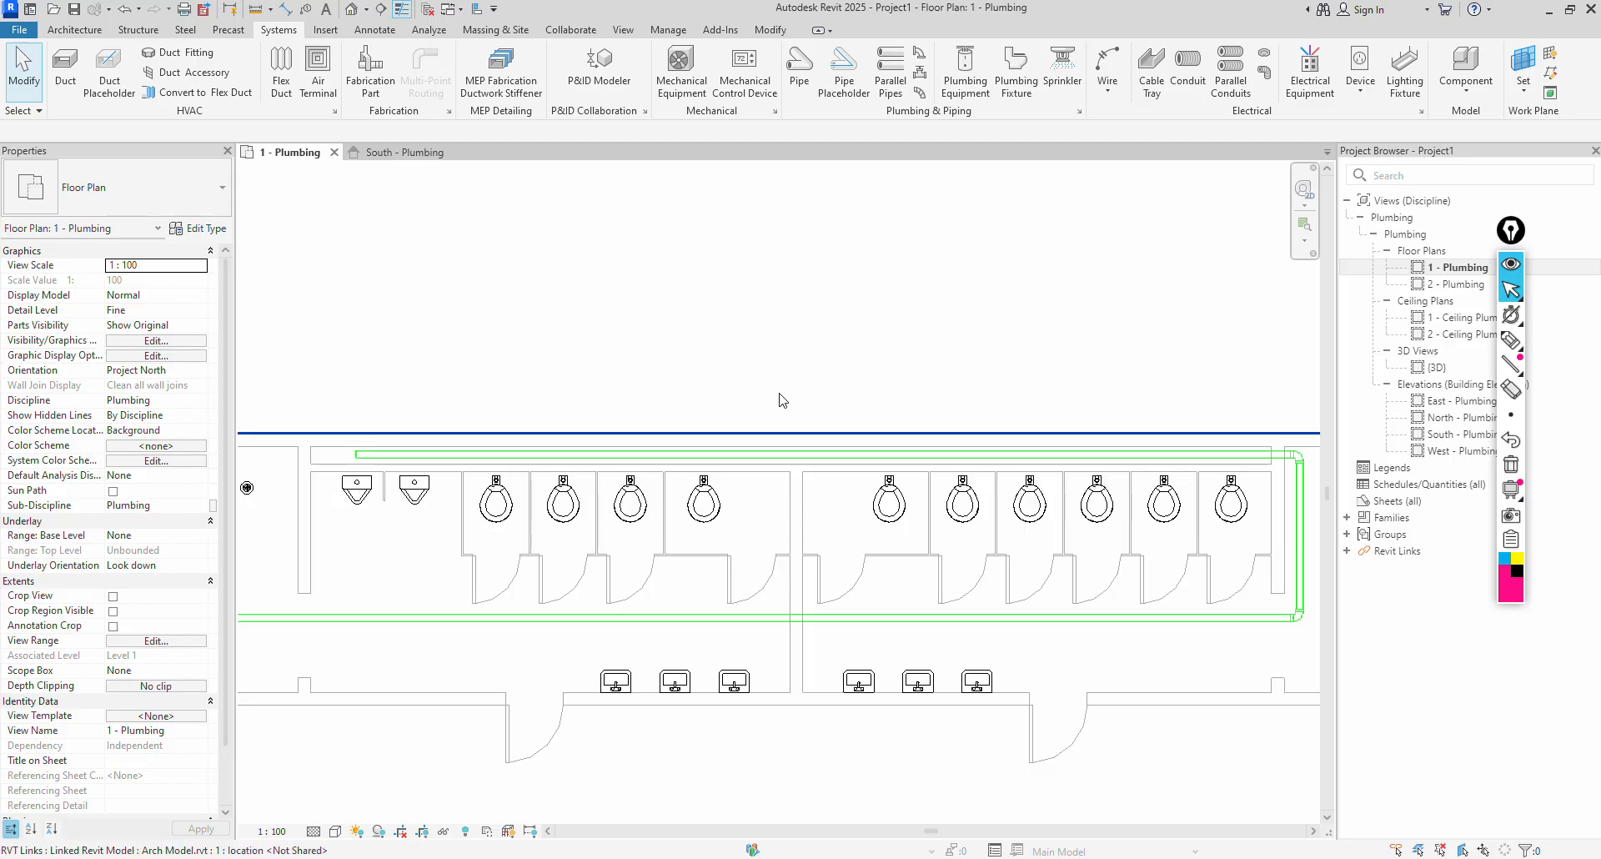
Place a wall-mounted flush valve water closet, type Public - 6.1 Lpf, on the back wall near the first toilet stall's linked toilet.
click(1010, 76)
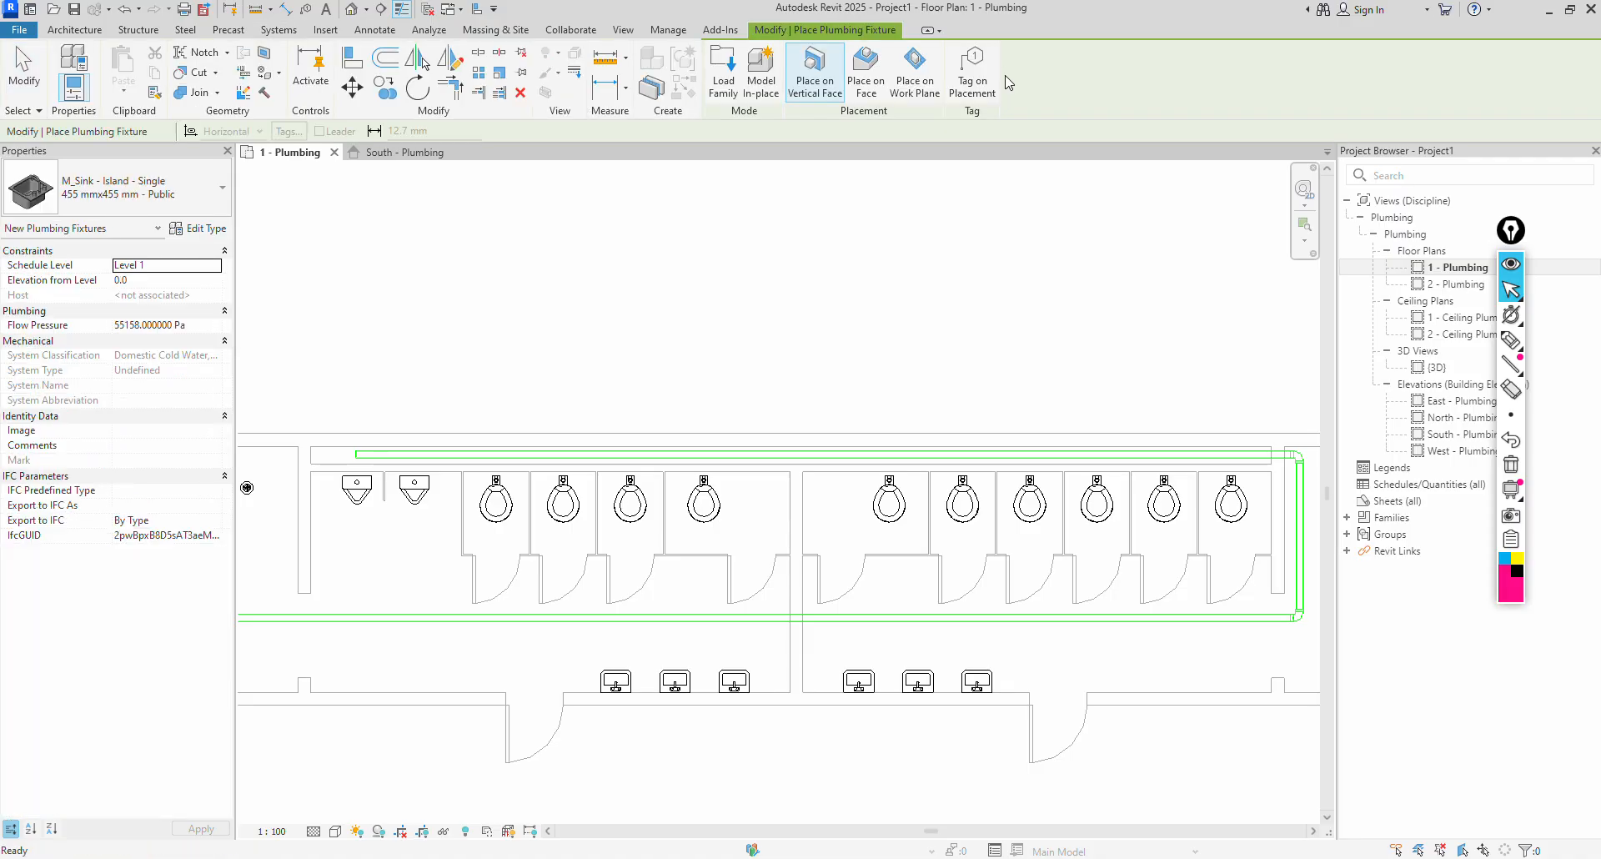
click(185, 199)
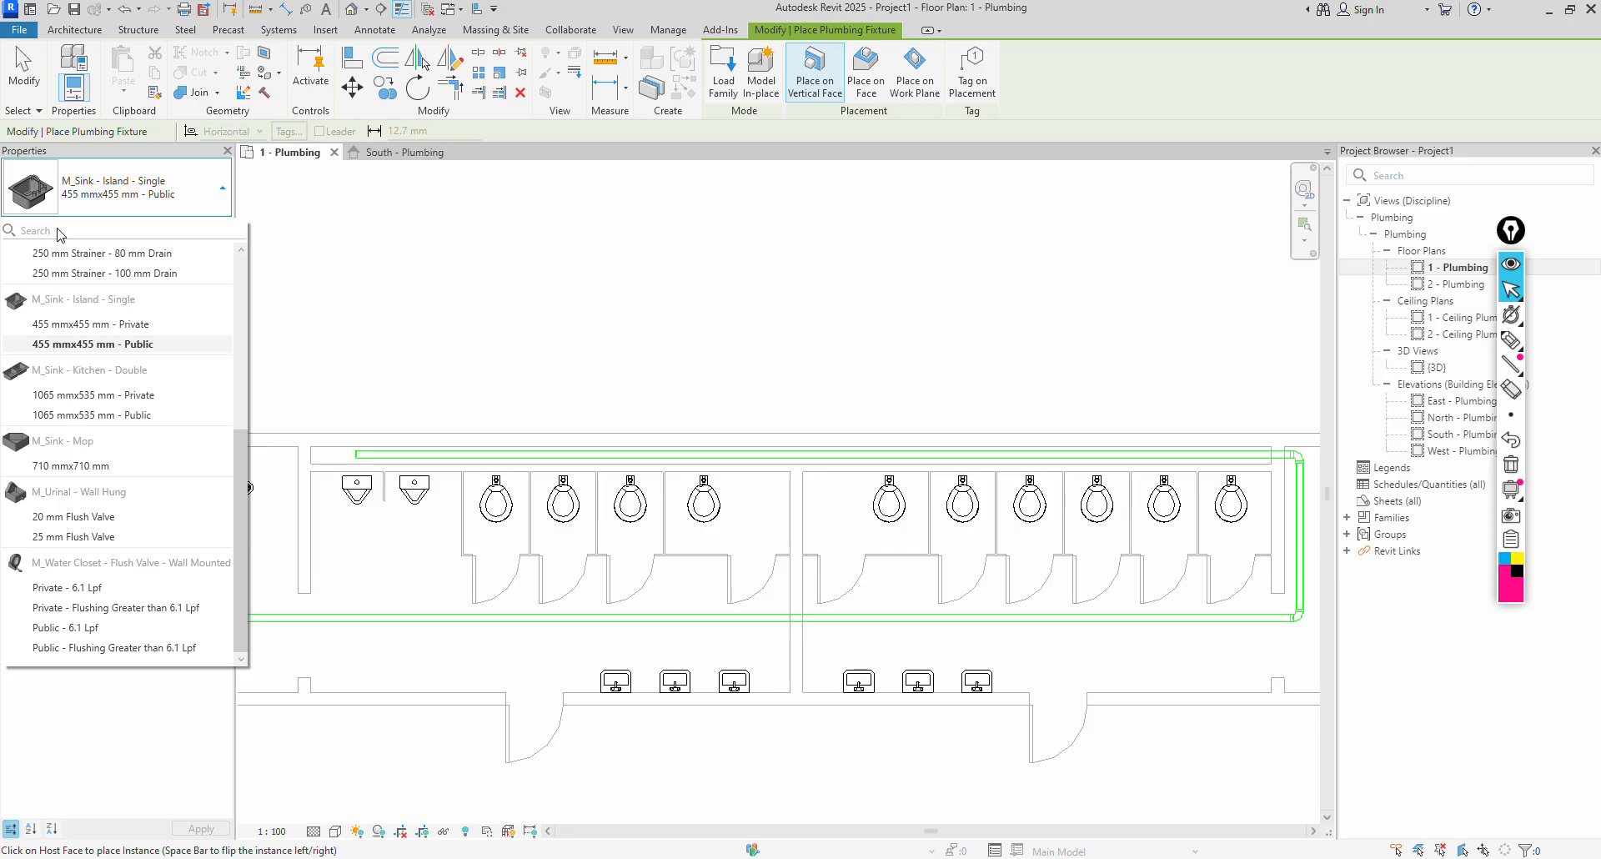
click(114, 631)
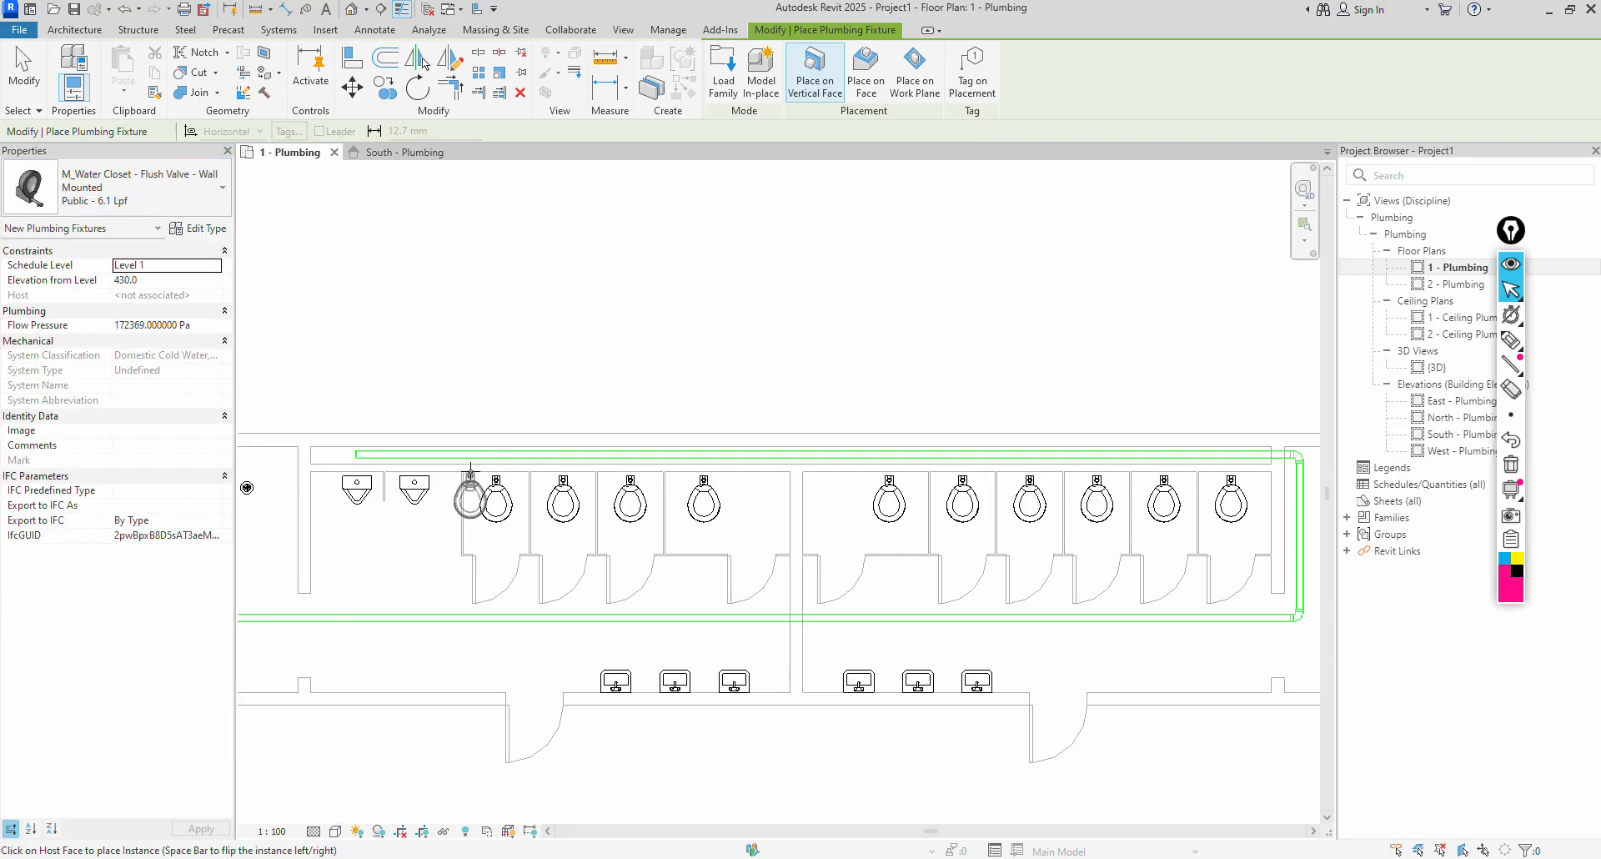
click(471, 472)
right_click(514, 338)
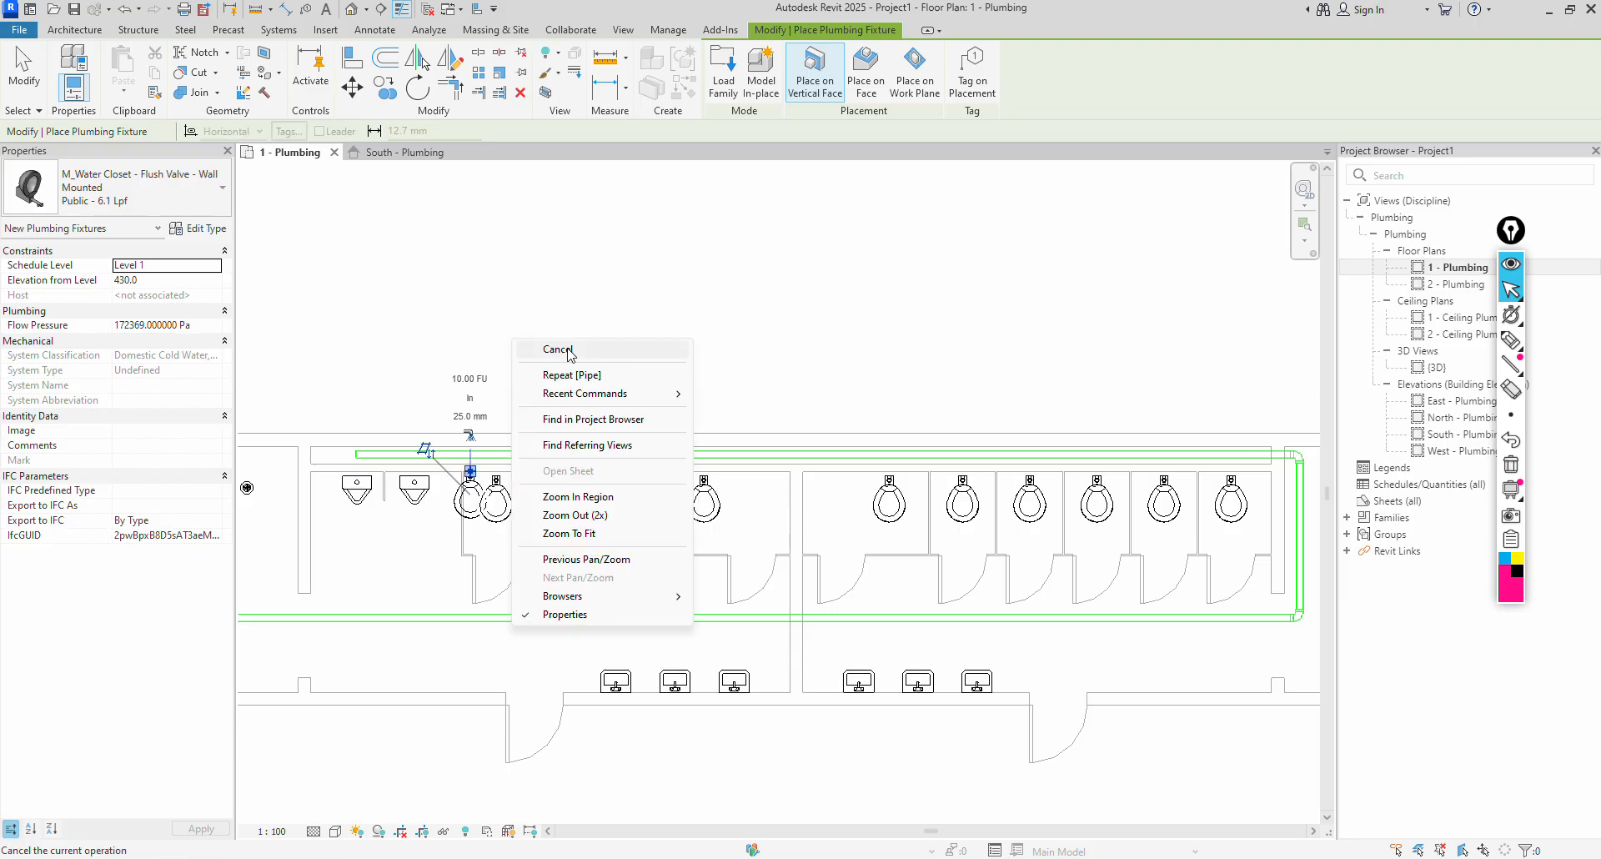
click(570, 348)
right_click(570, 348)
click(594, 360)
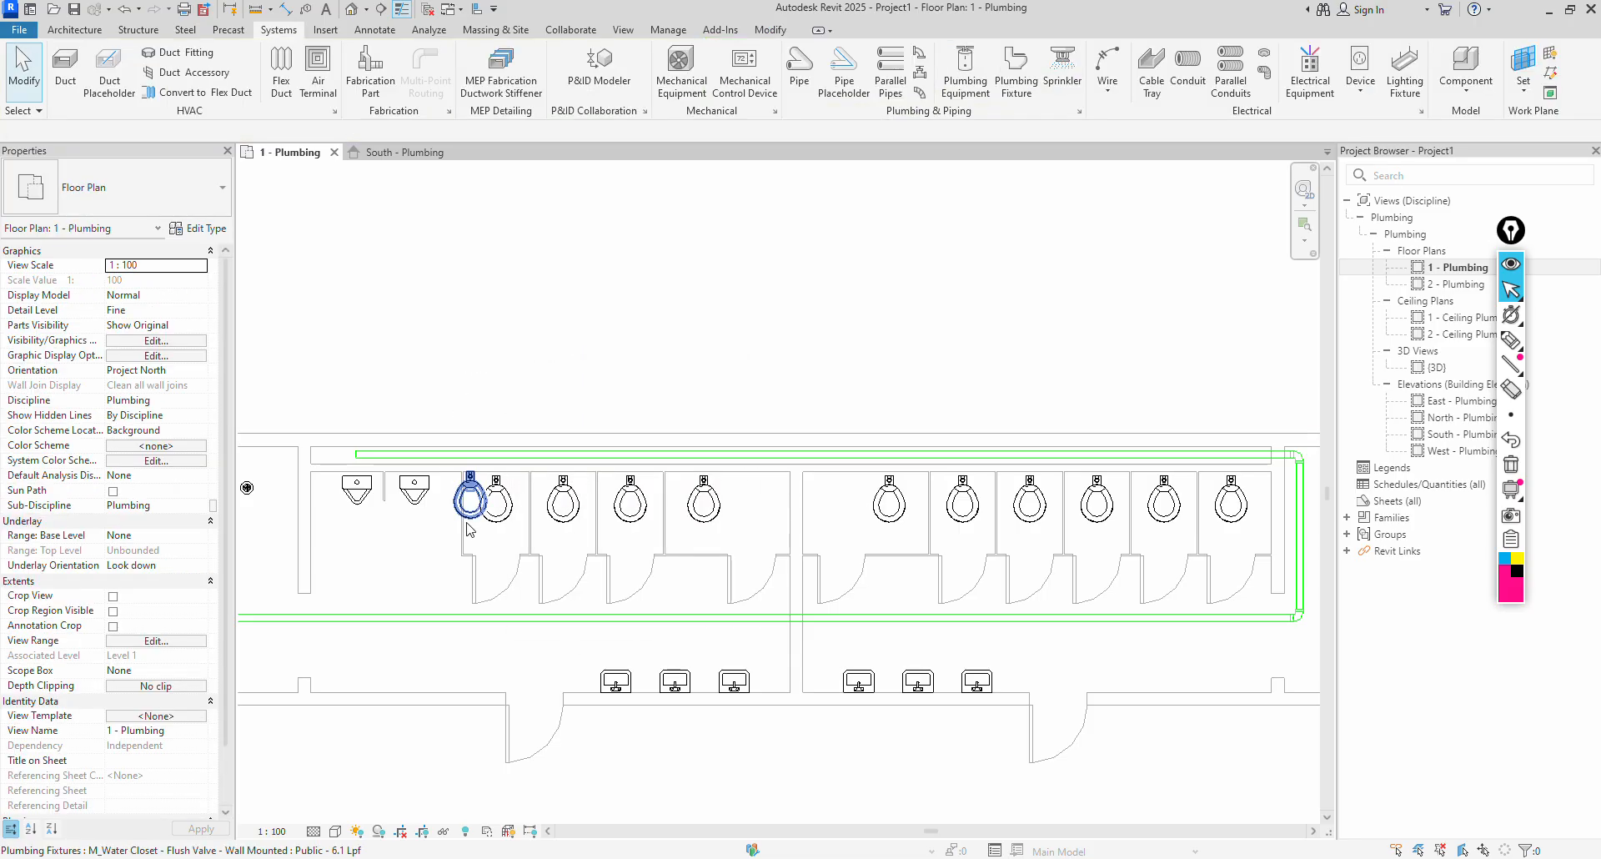
Align the new water closet's centerline with the linked model's toilet in the first stall.
click(473, 519)
scroll(473, 518, up, 2)
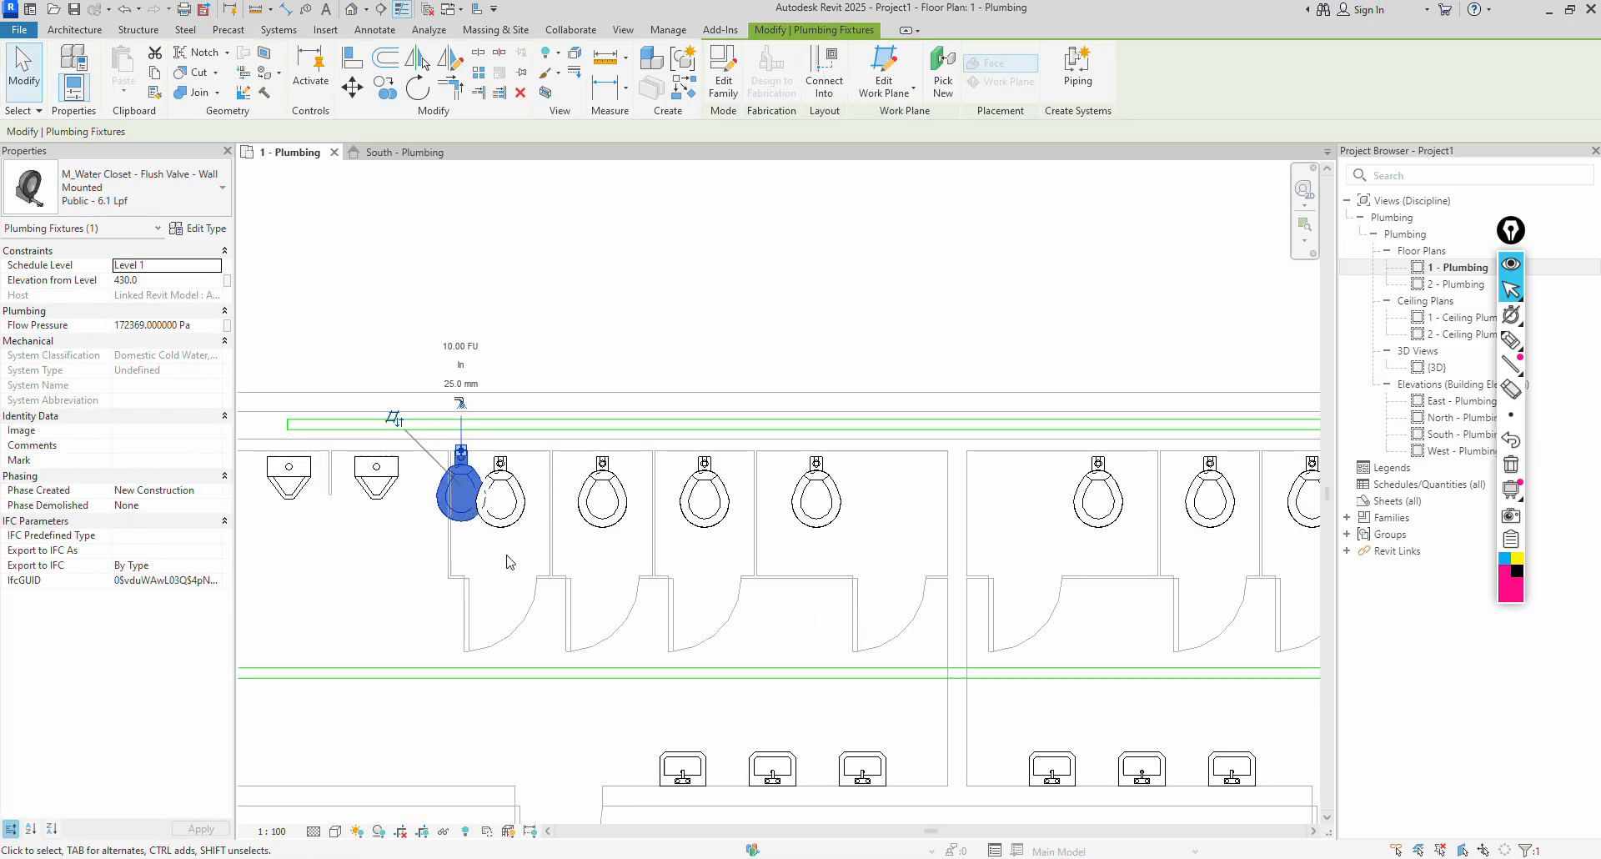
key(Escape)
key(a)
key(l)
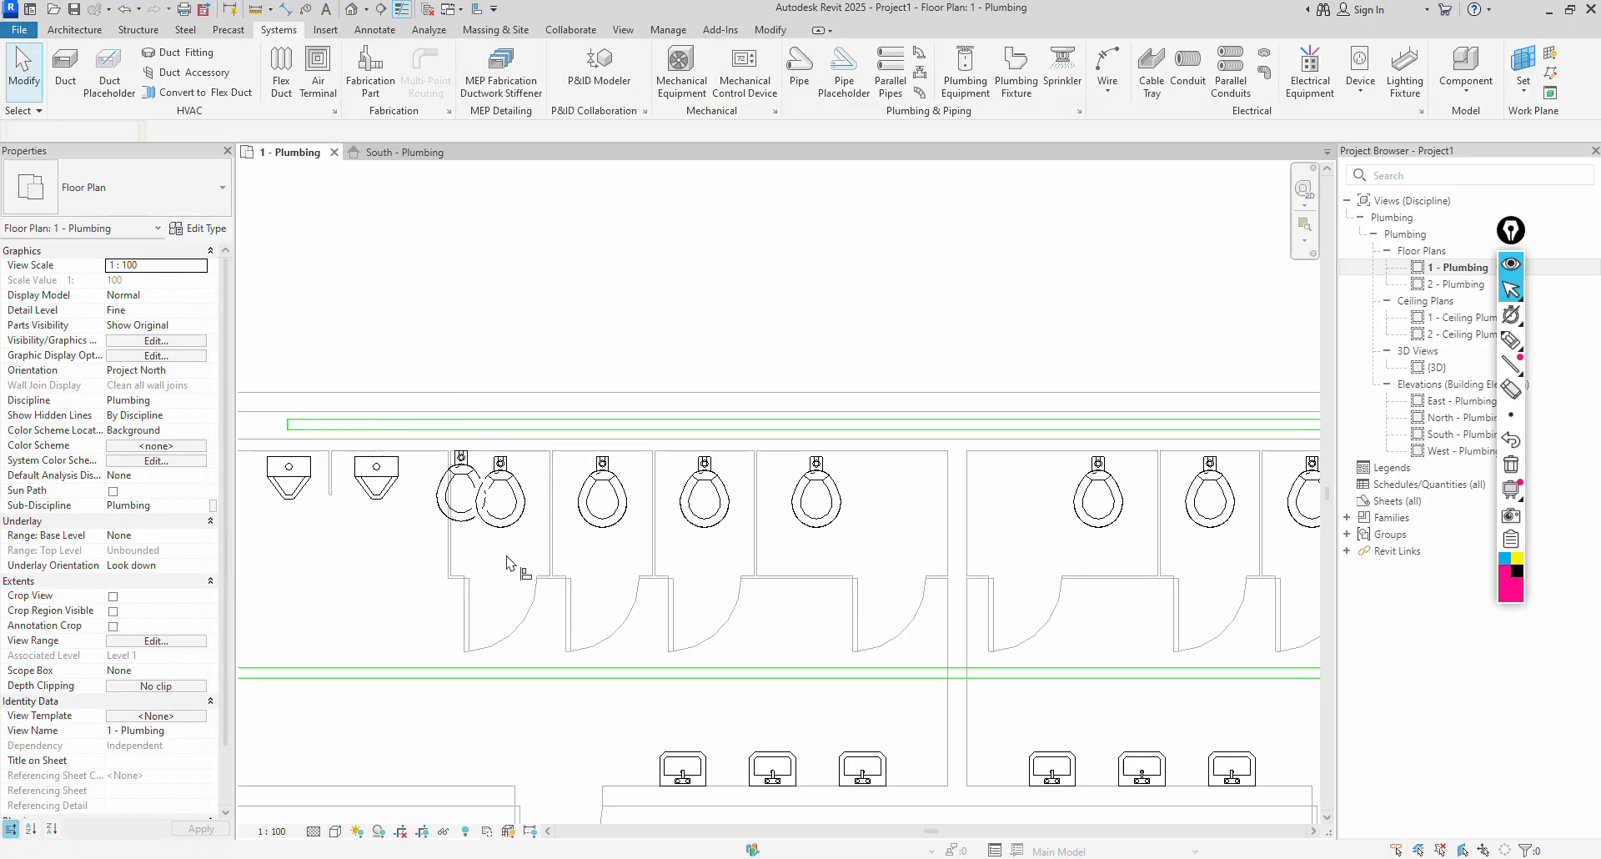
click(504, 512)
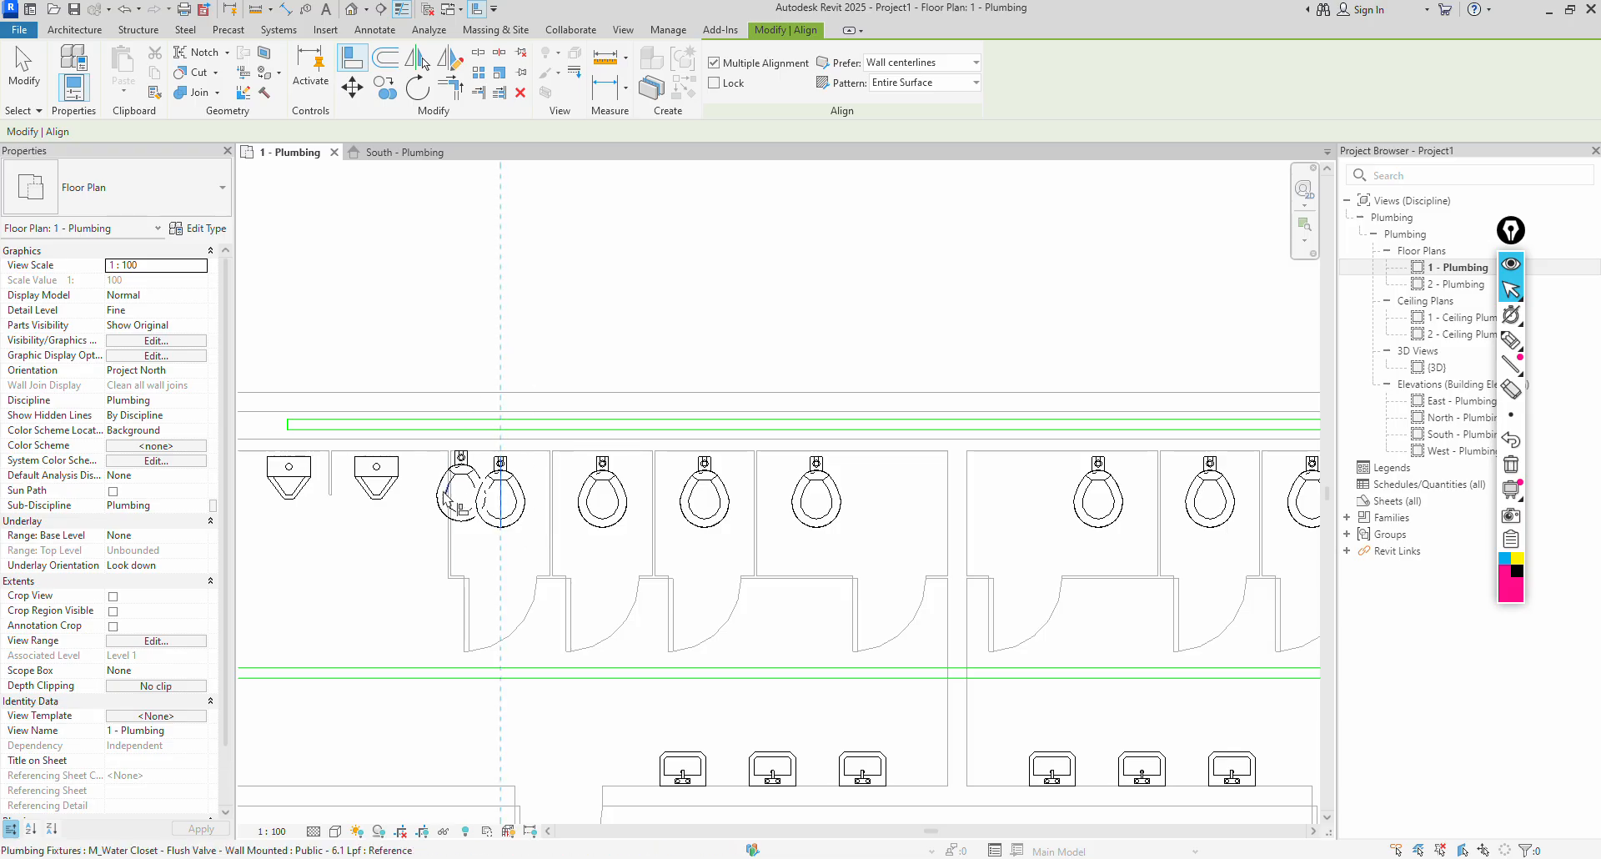
click(459, 503)
right_click(653, 375)
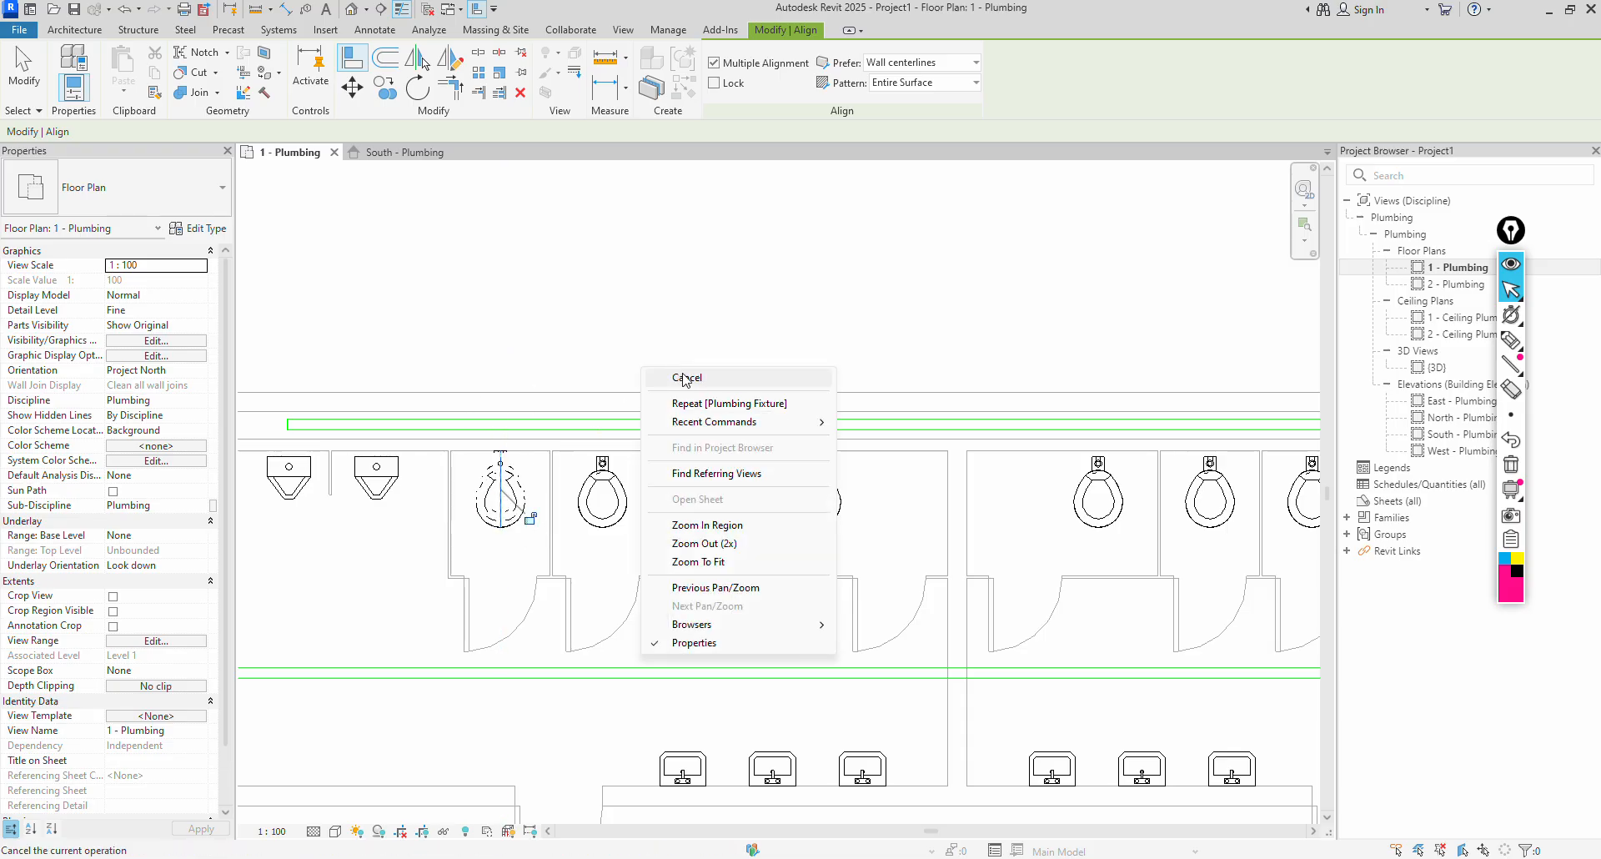
click(733, 379)
Draw a 100 mm pipe about 960 mm long from the new water closet's Sanitary connector straight back across the main pipe.
scroll(549, 501, up, 2)
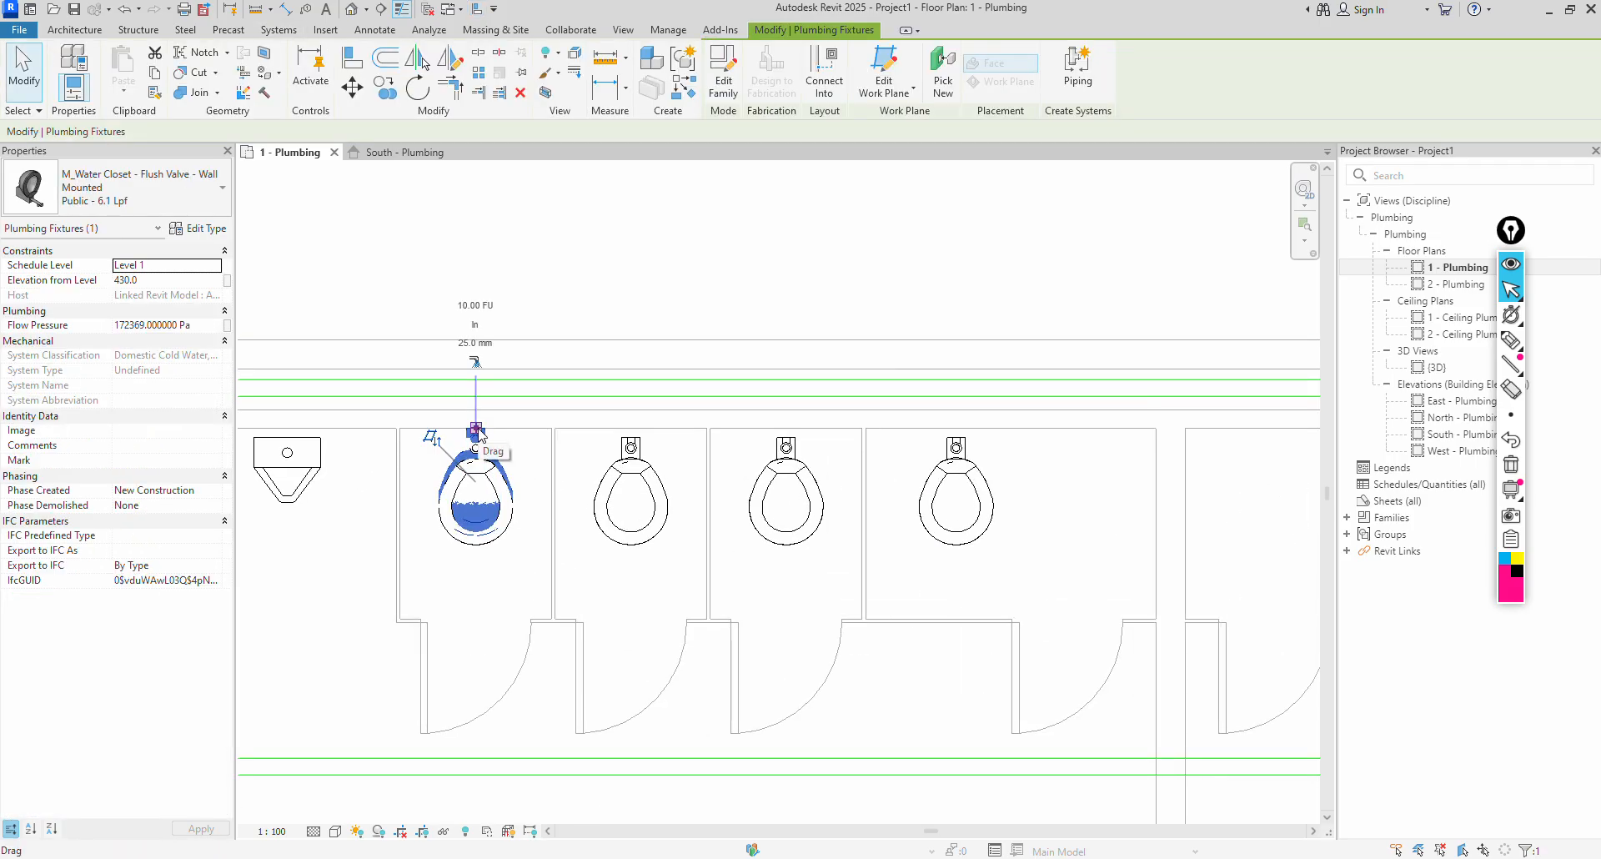
right_click(480, 429)
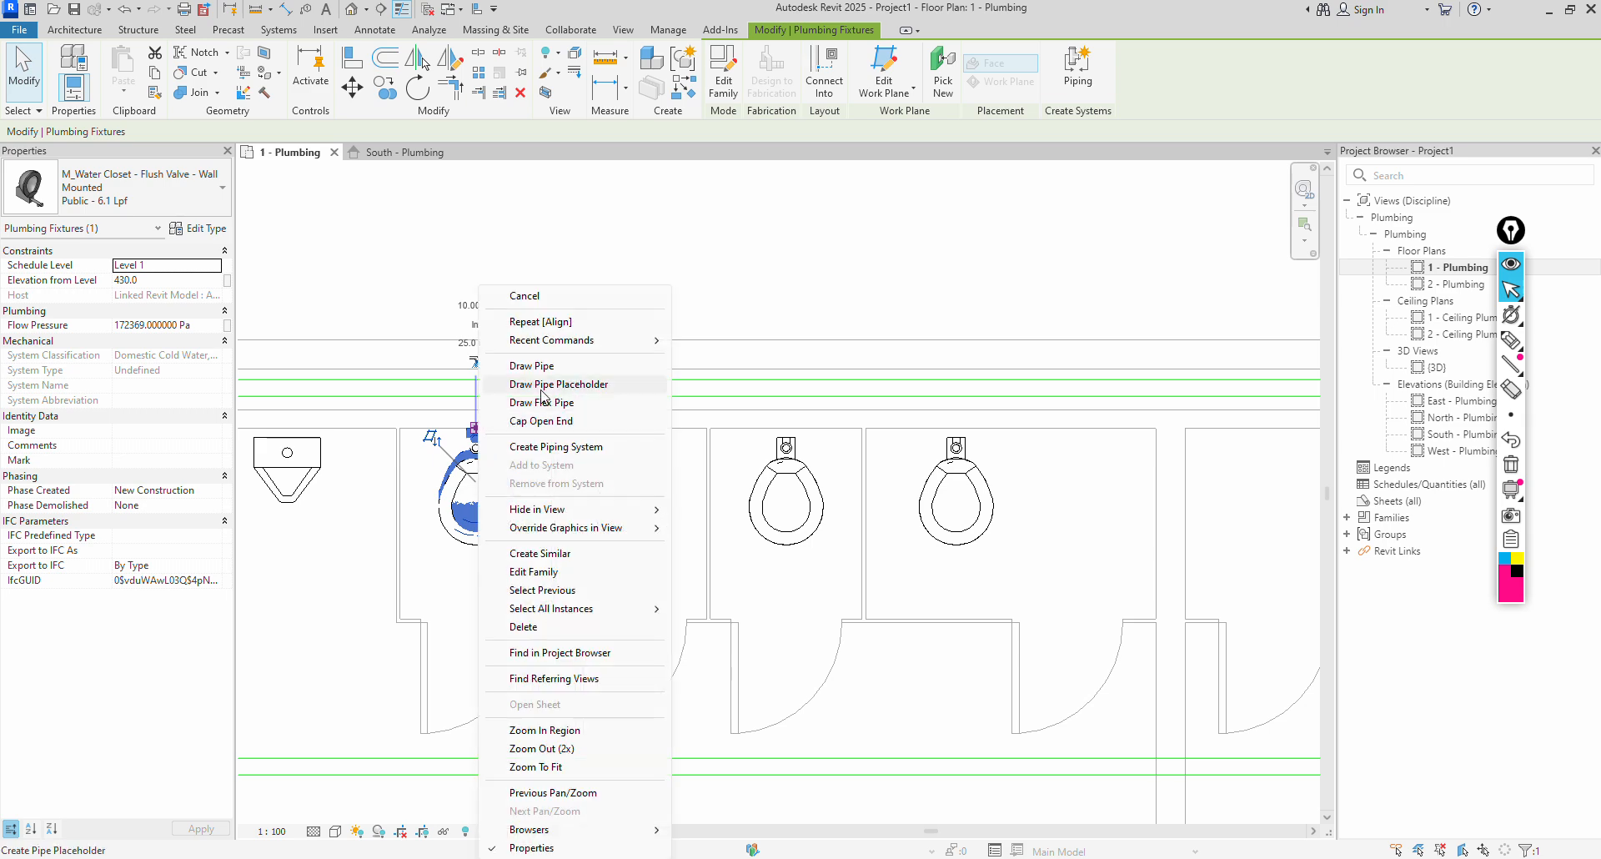
click(553, 367)
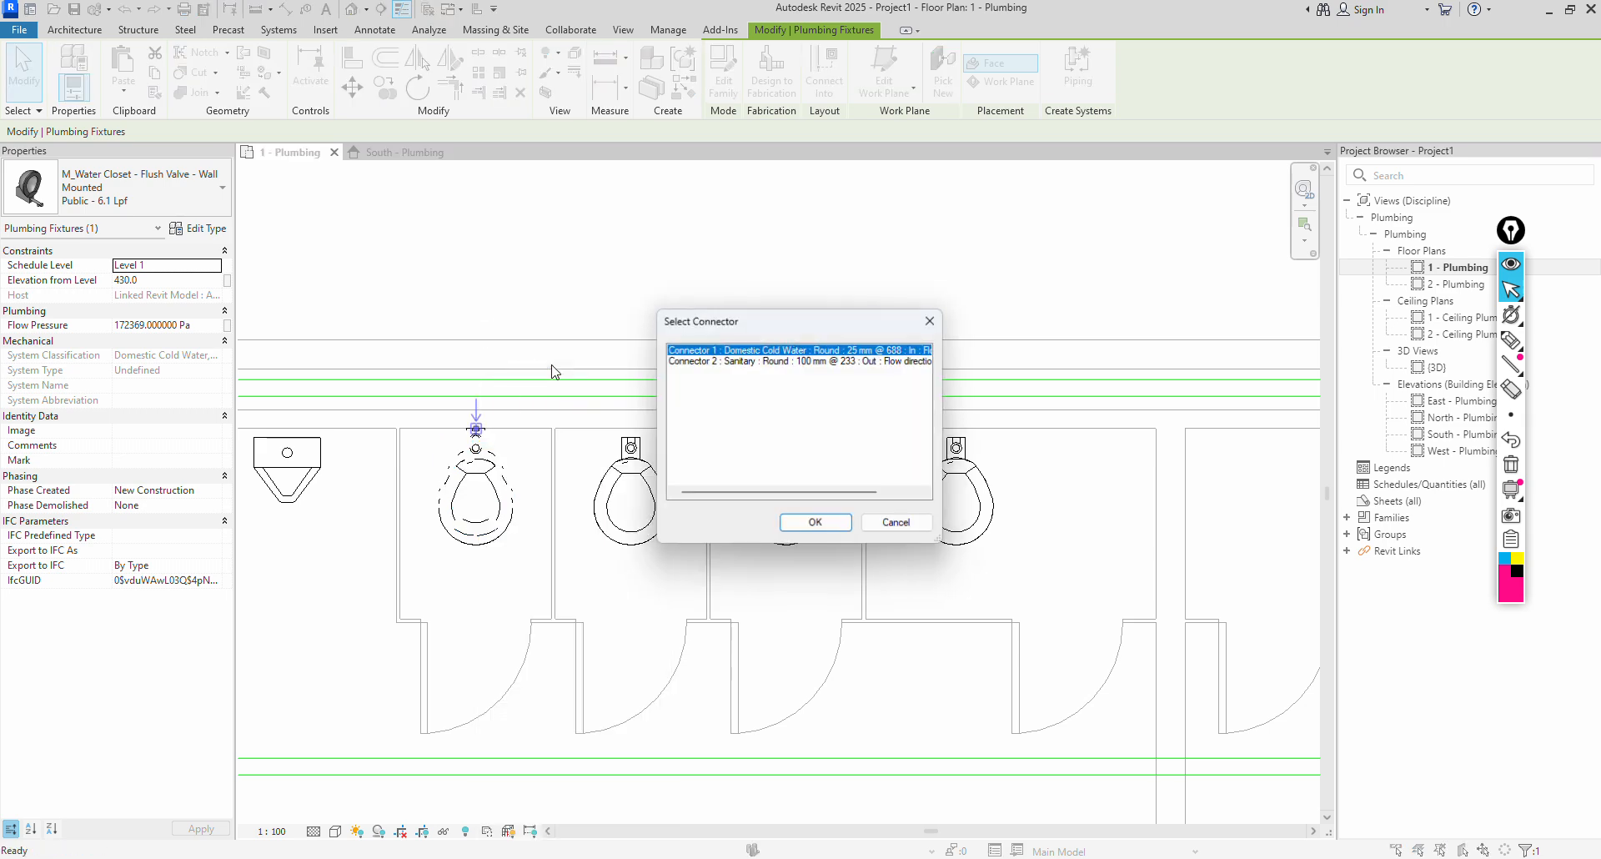
click(757, 361)
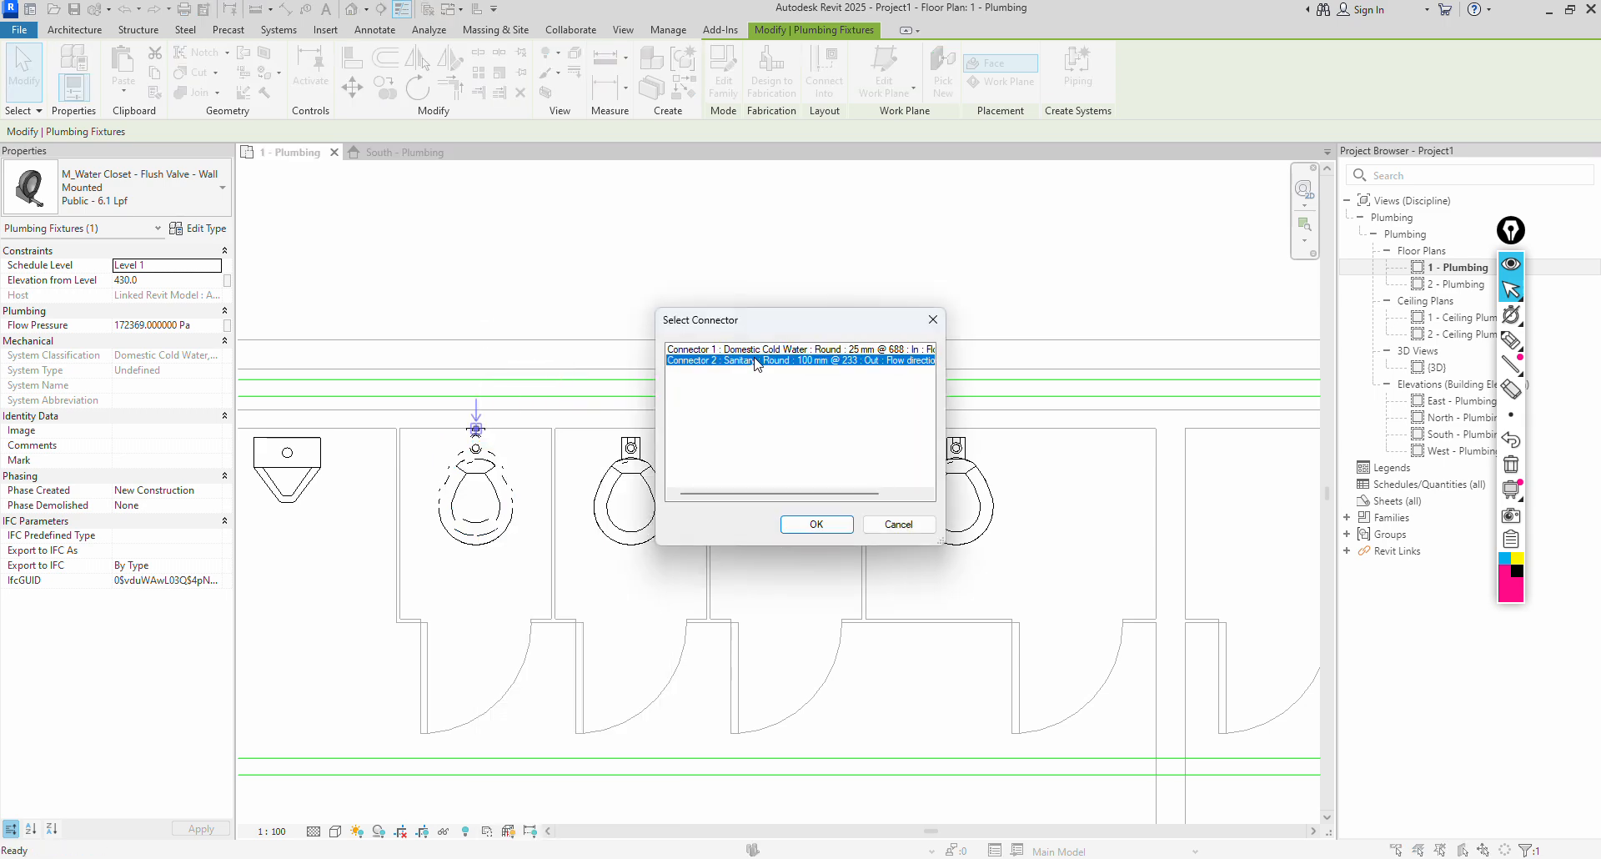
click(817, 523)
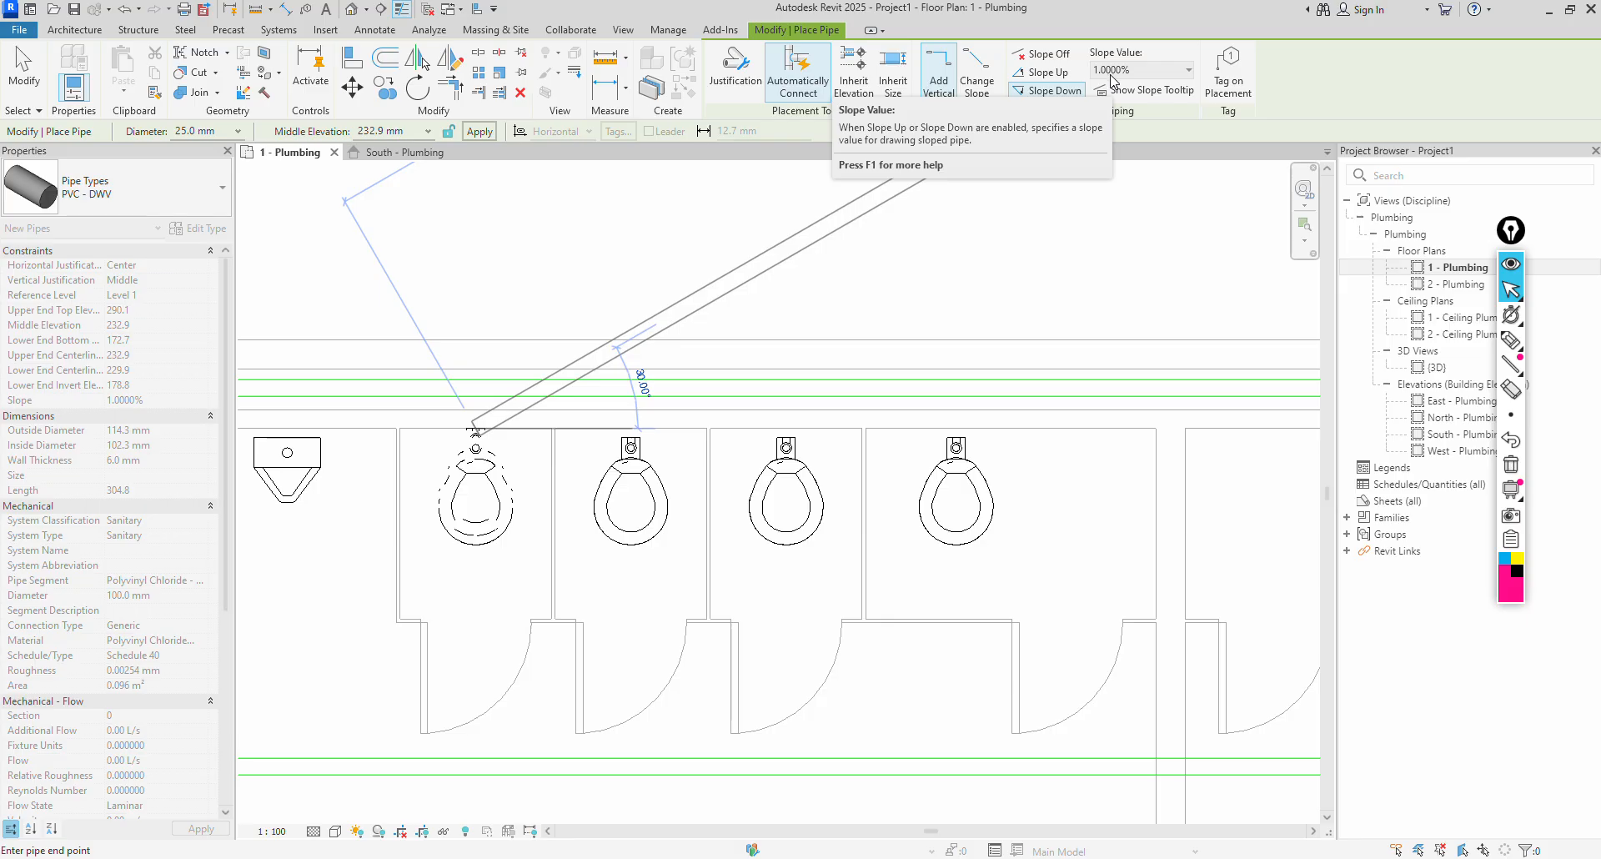
click(239, 131)
click(239, 132)
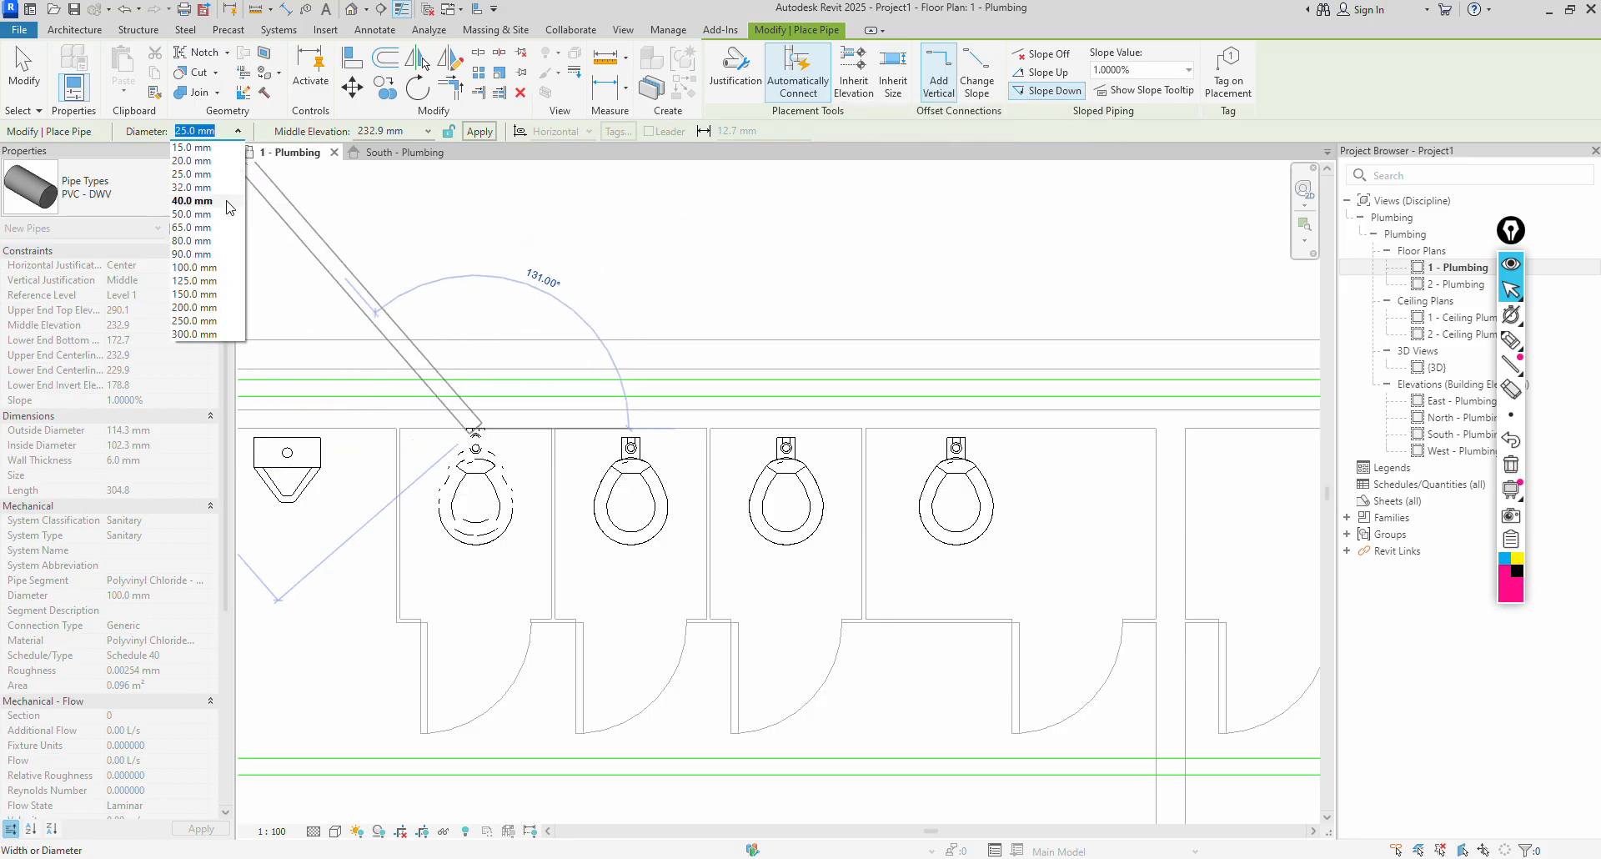
click(205, 268)
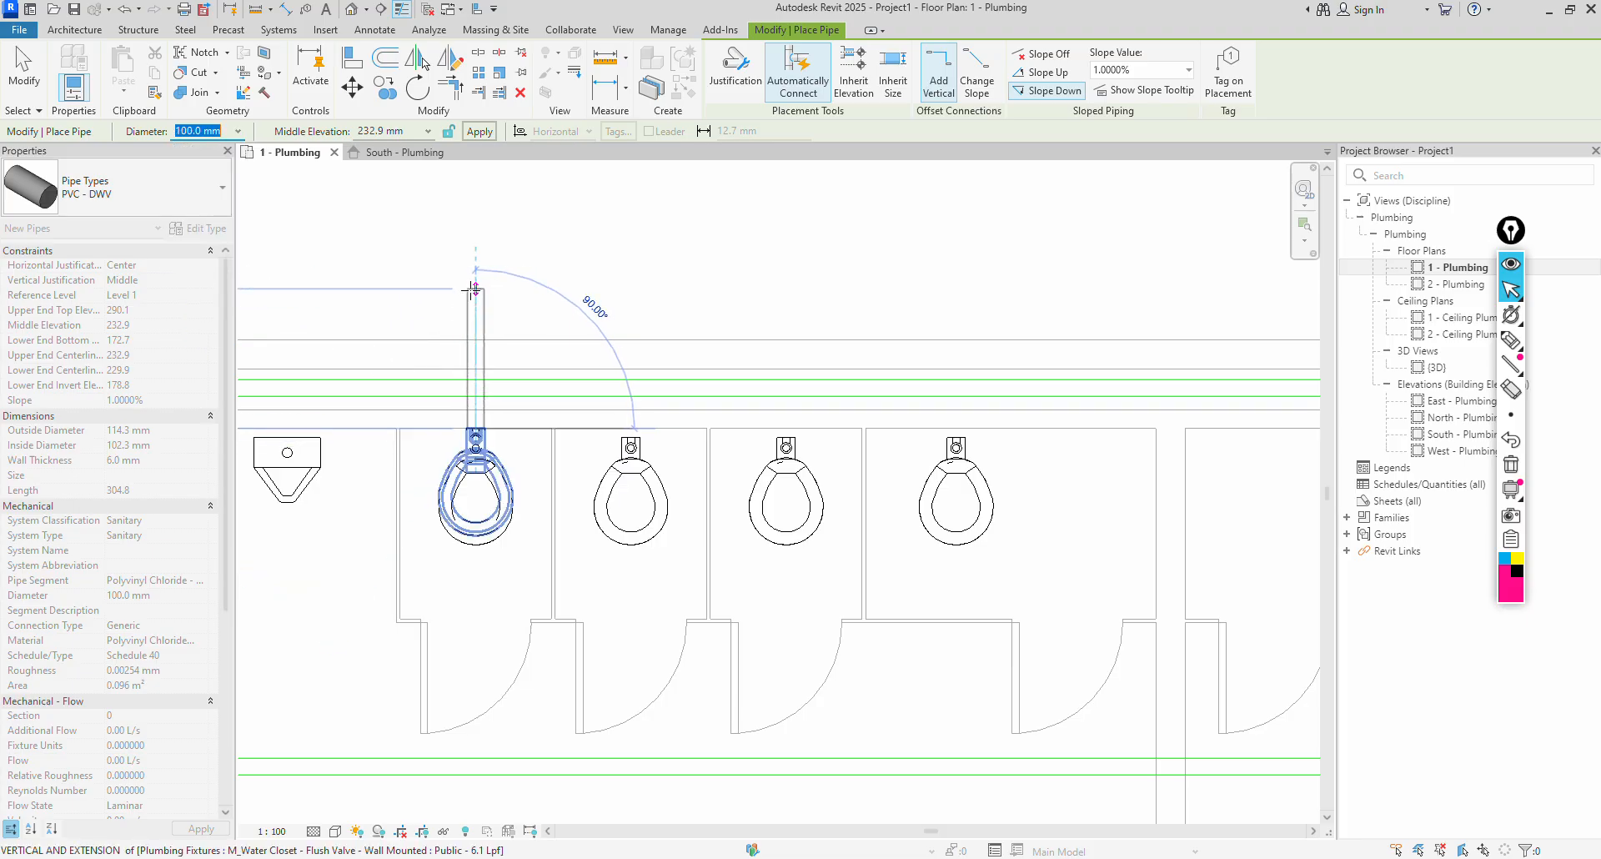
click(474, 289)
right_click(593, 281)
click(617, 299)
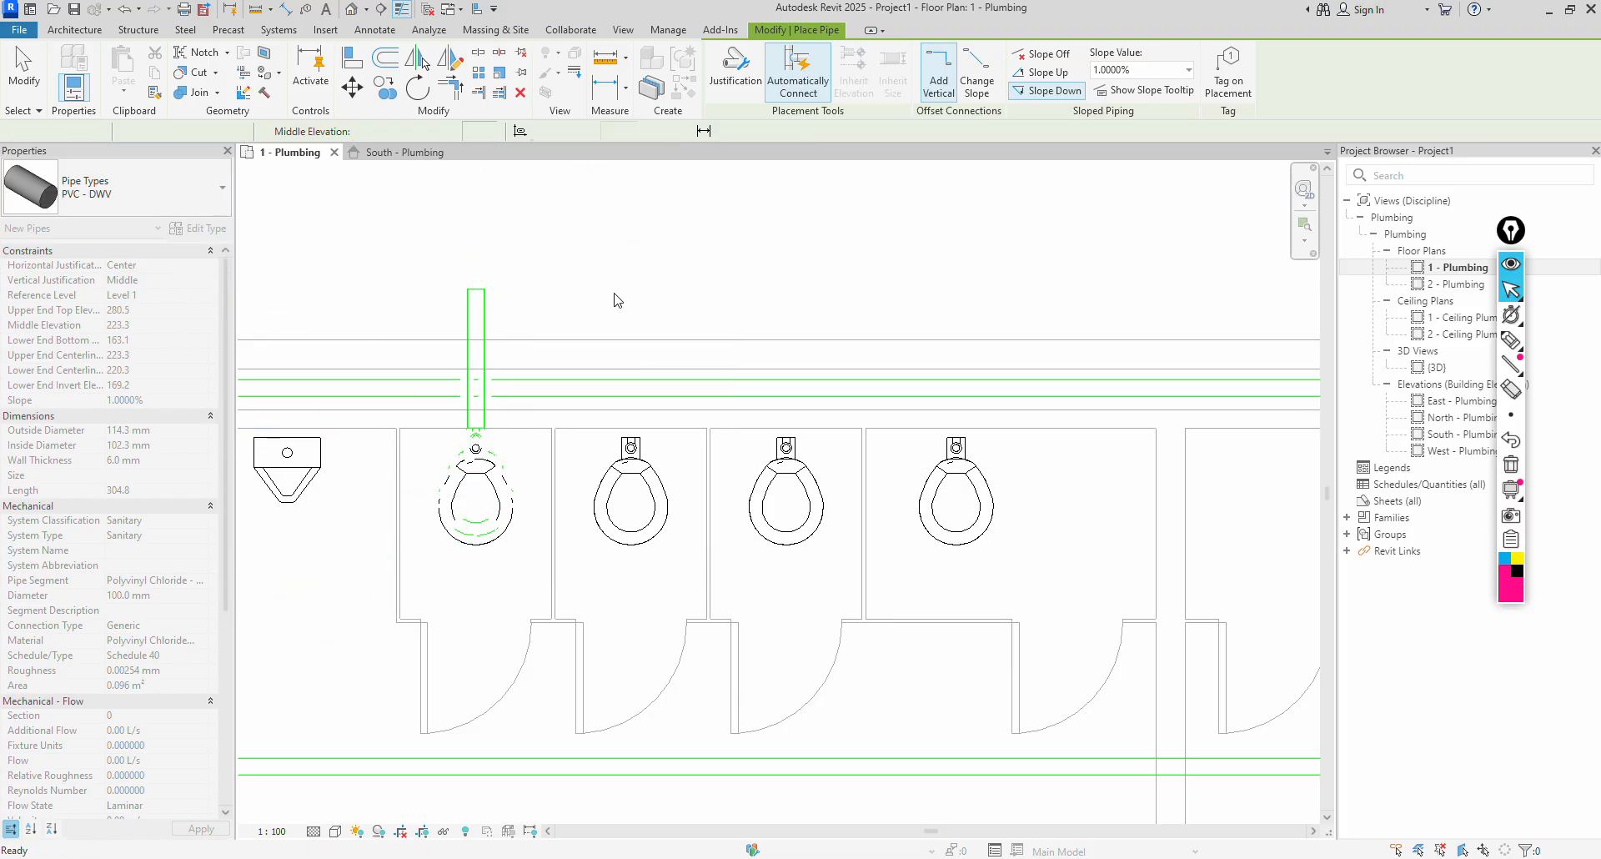
right_click(617, 300)
click(652, 304)
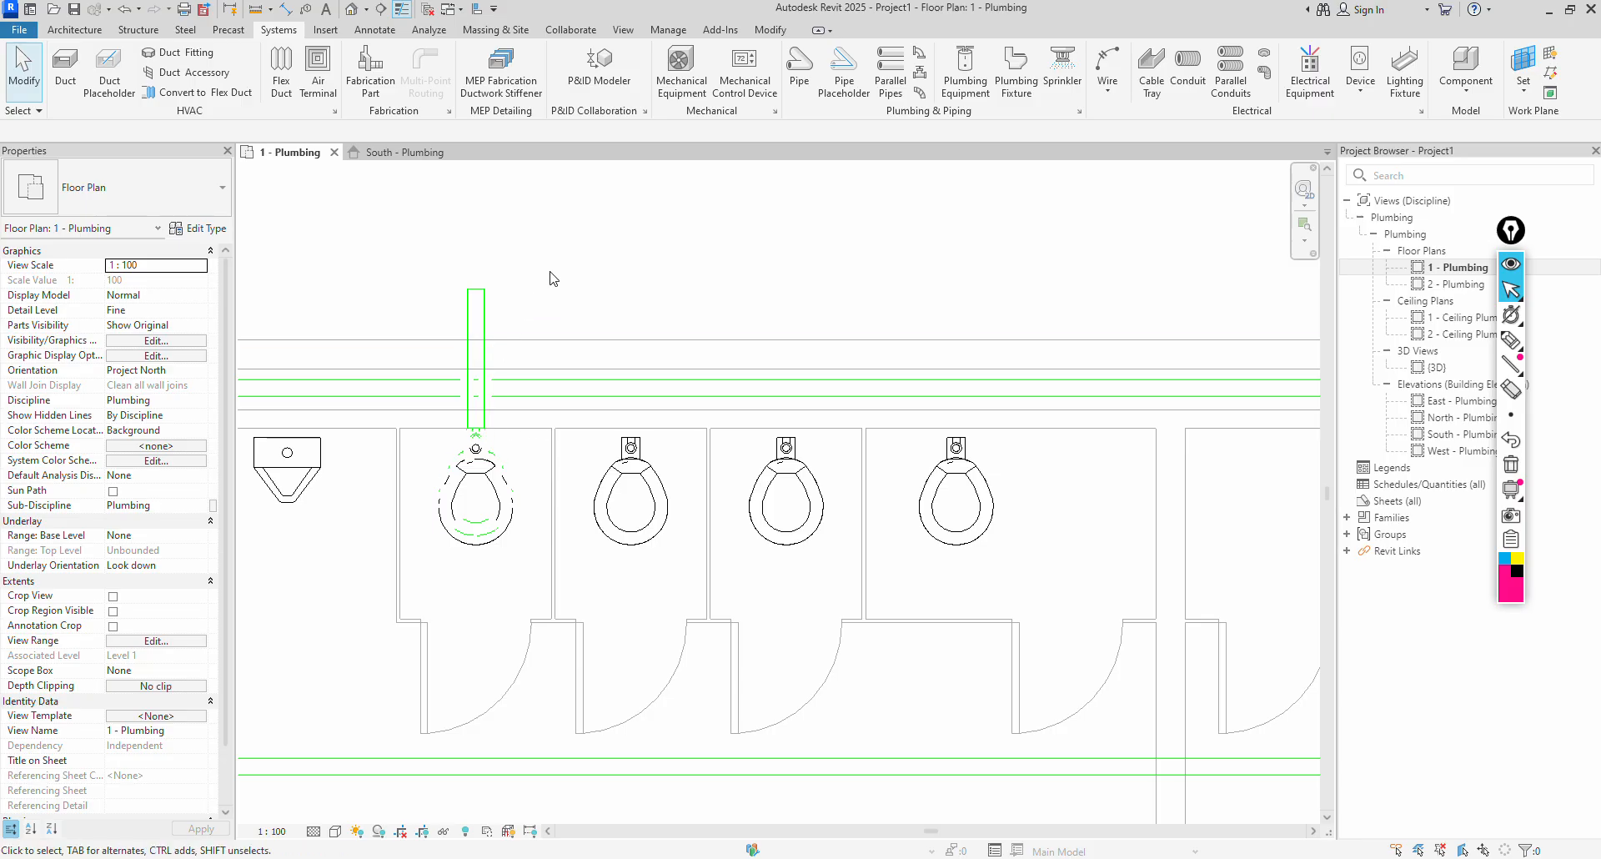
Shorten the water closet's branch pipe to about 120 mm so that it ends before the main pipe.
click(484, 321)
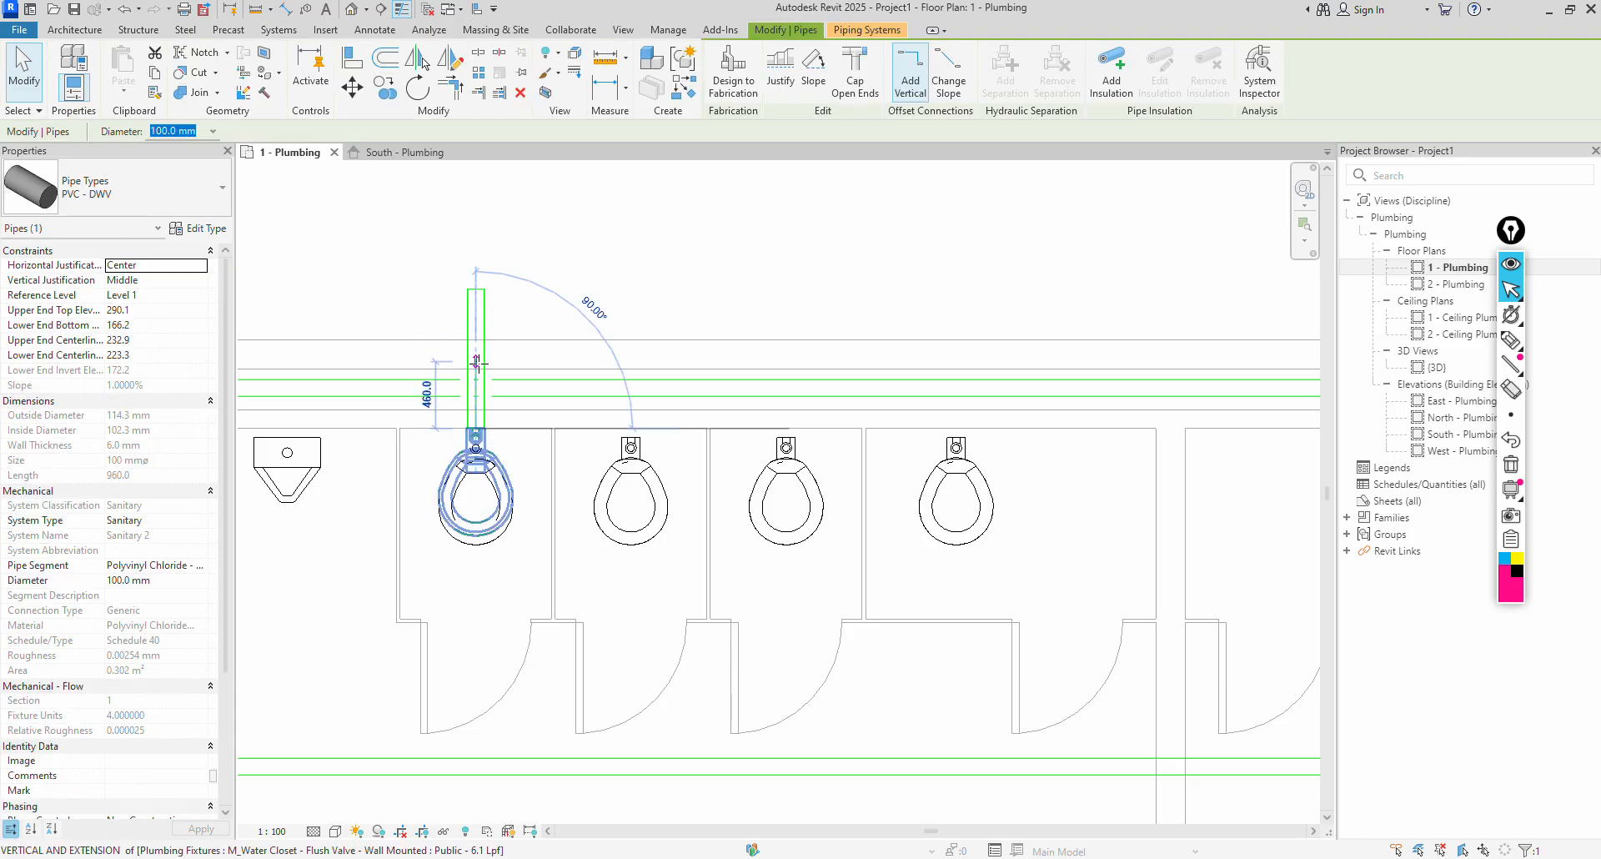
drag(478, 384, 478, 412)
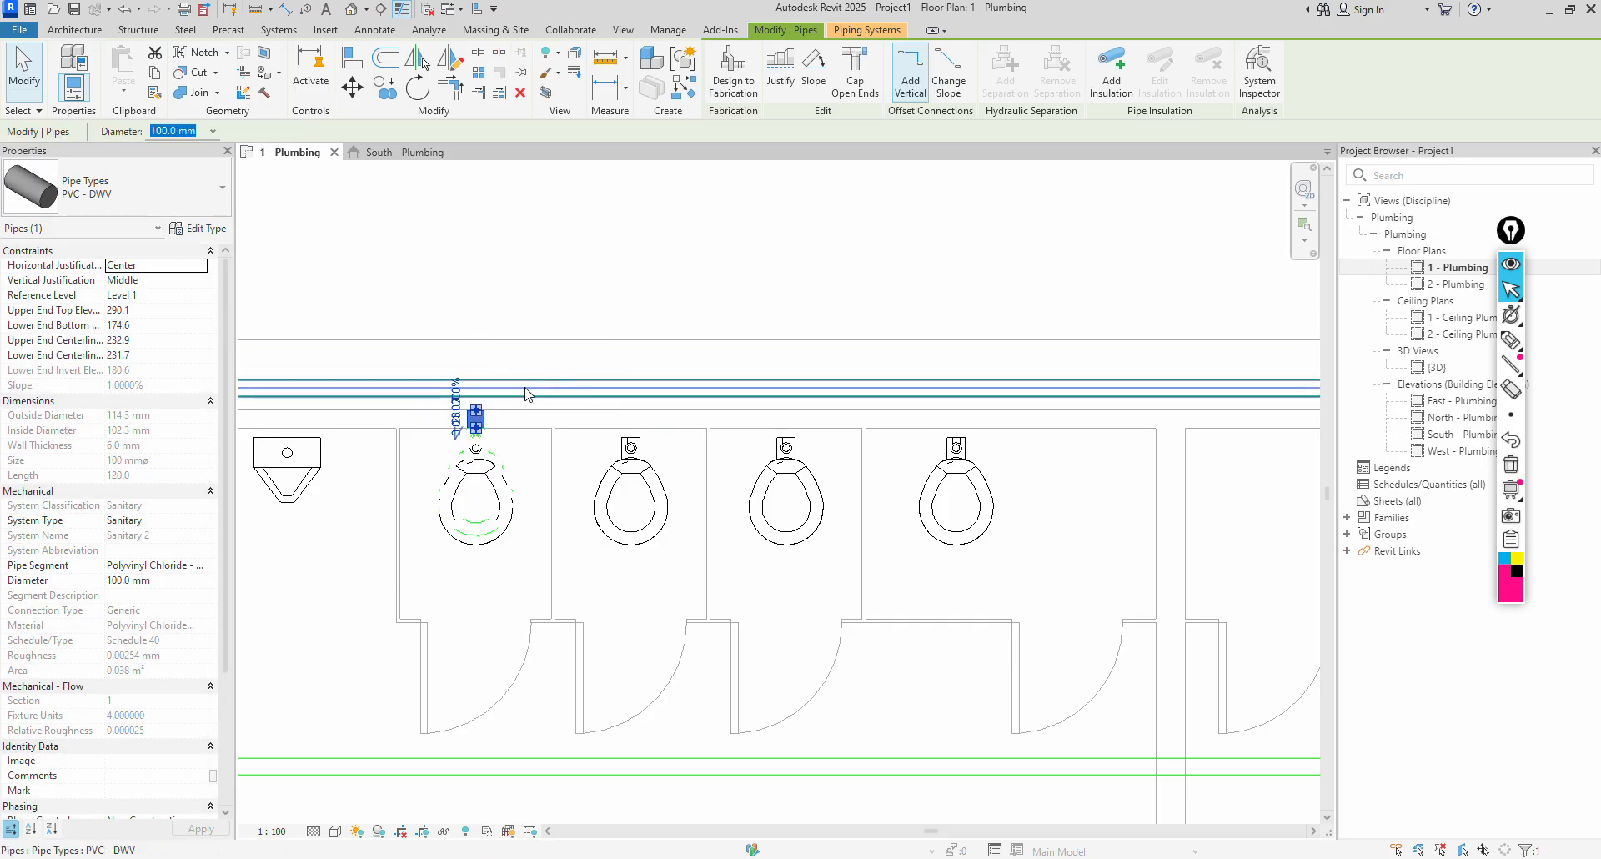
click(440, 338)
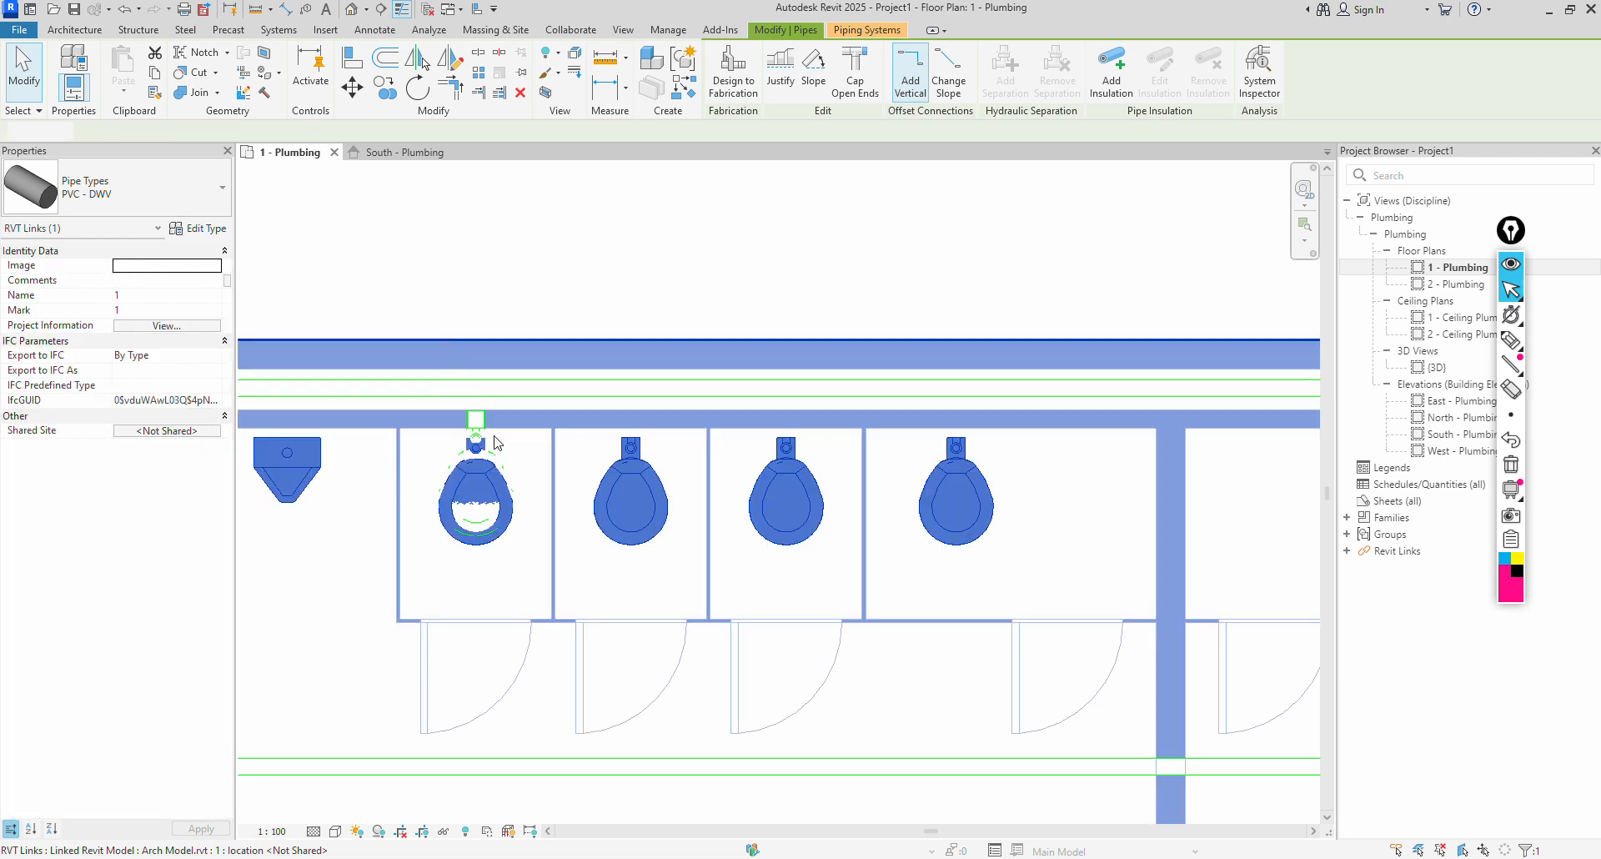
click(540, 224)
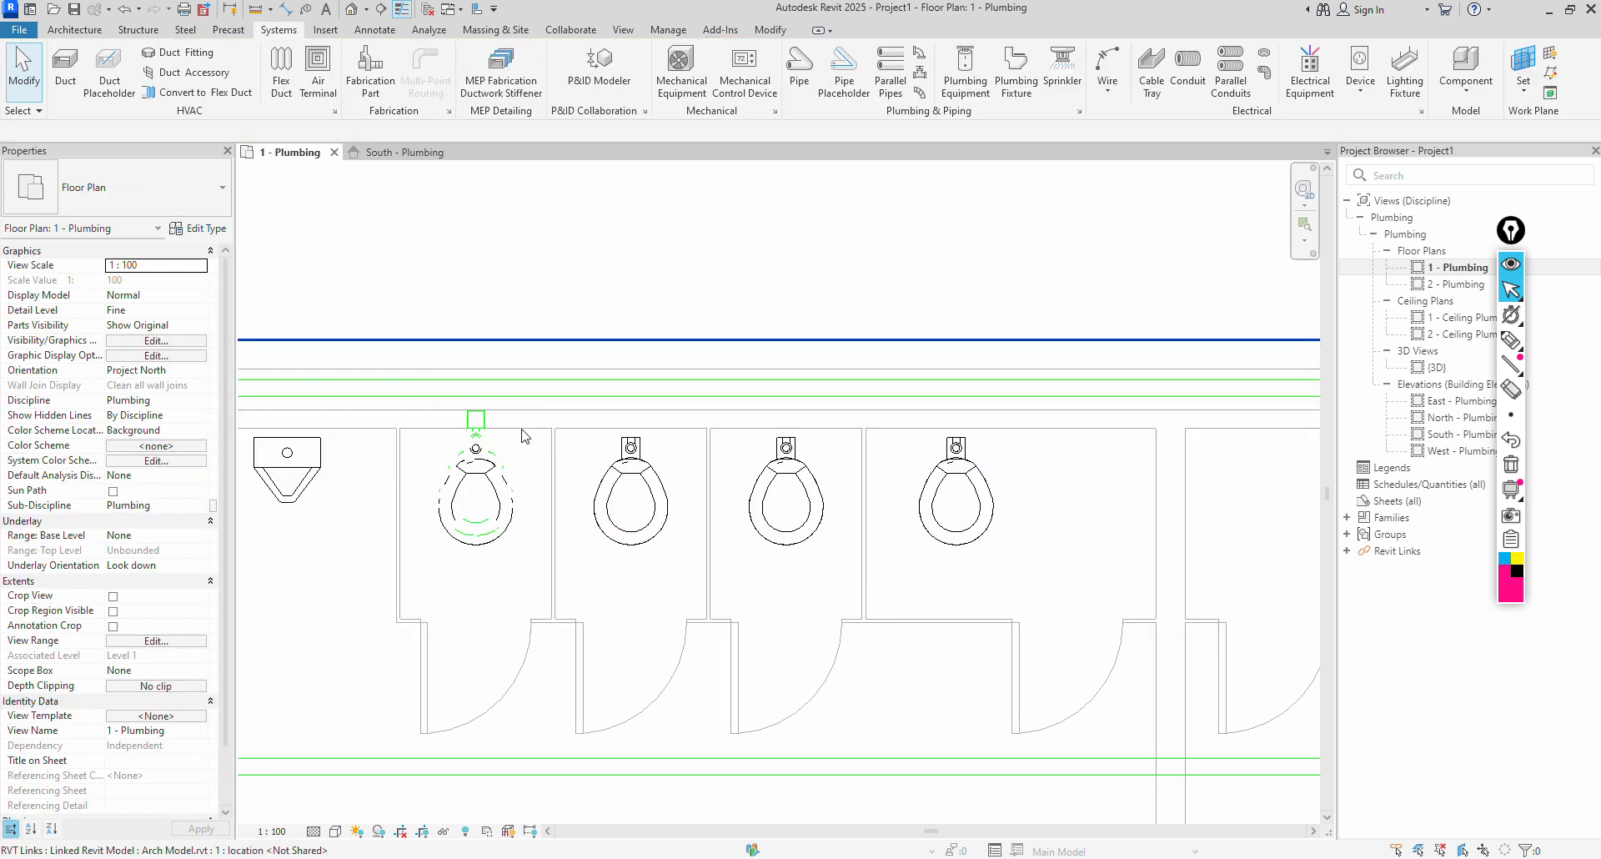
click(482, 414)
right_click(479, 414)
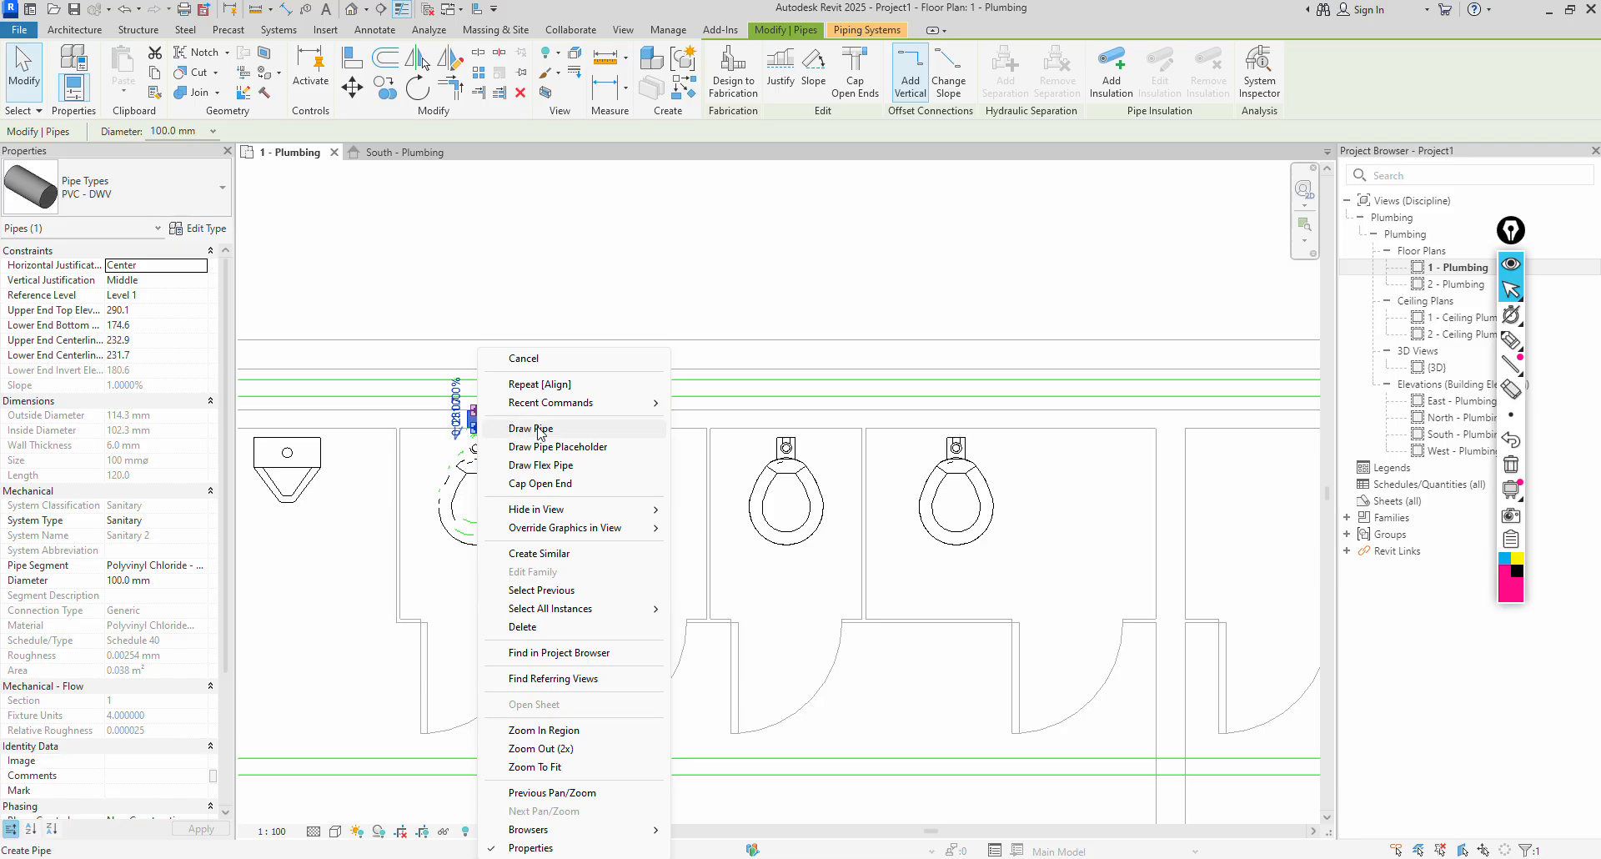
click(482, 253)
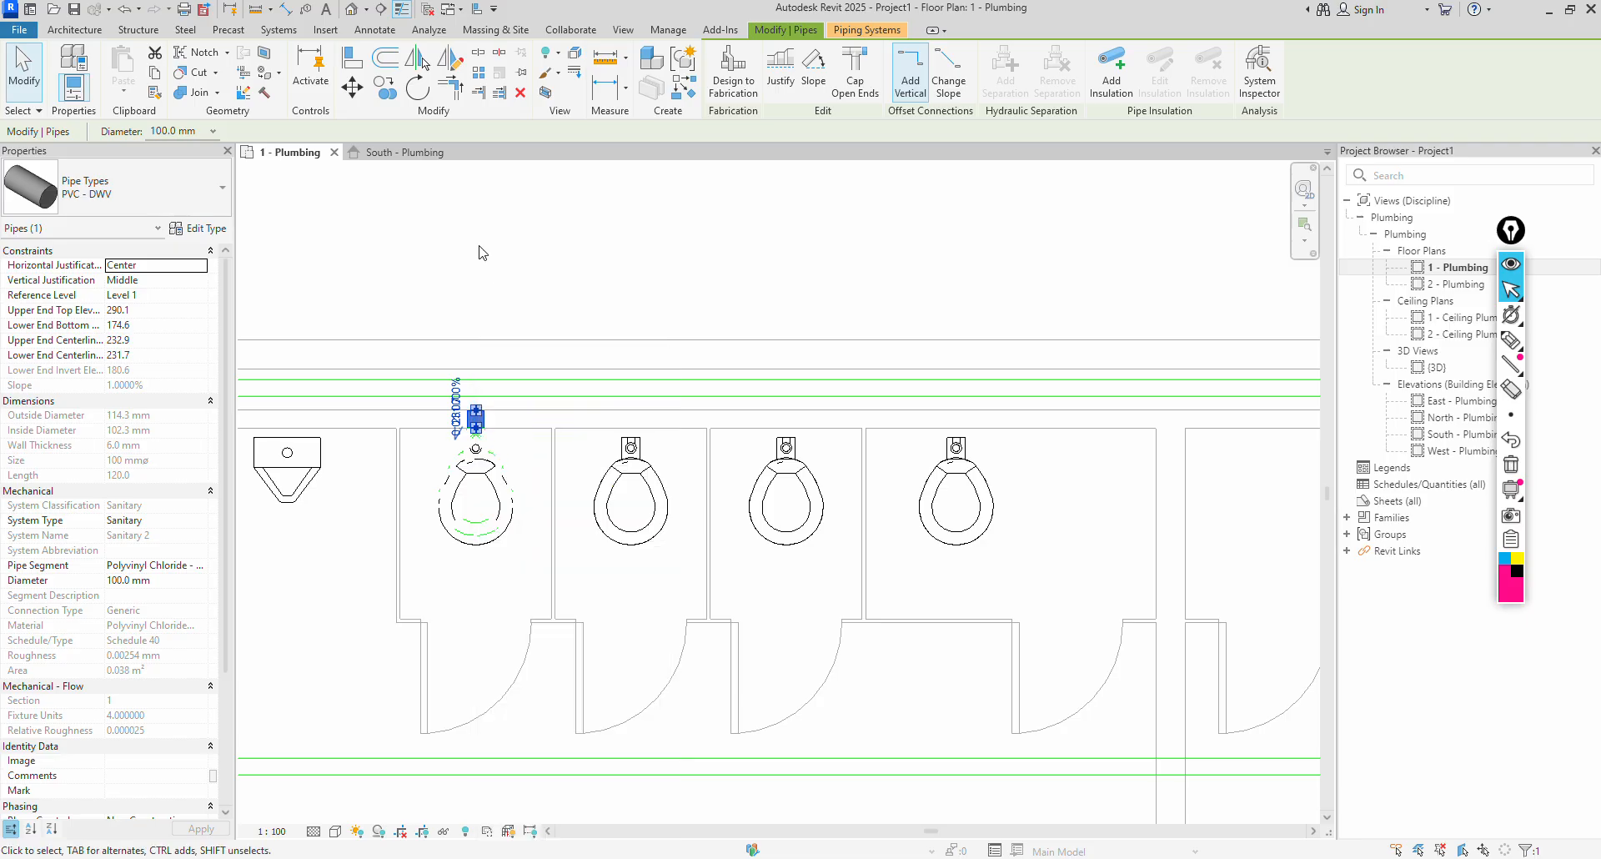
click(481, 252)
Create a building section through the first stall looking toward the new water closet, with a far clip offset of about 852 mm.
key(s)
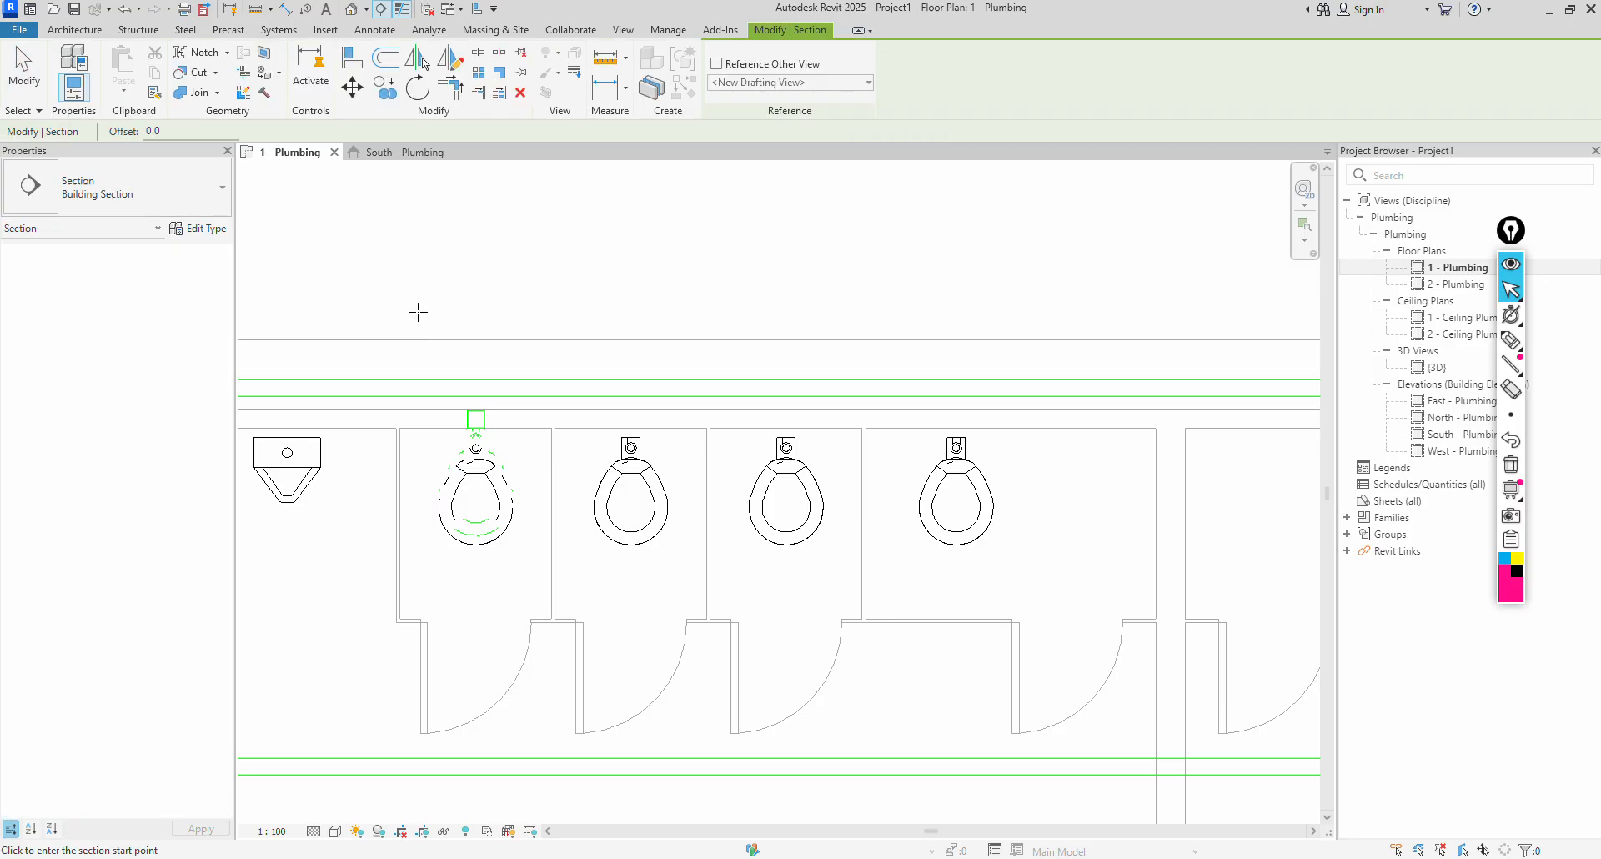
click(418, 311)
click(419, 561)
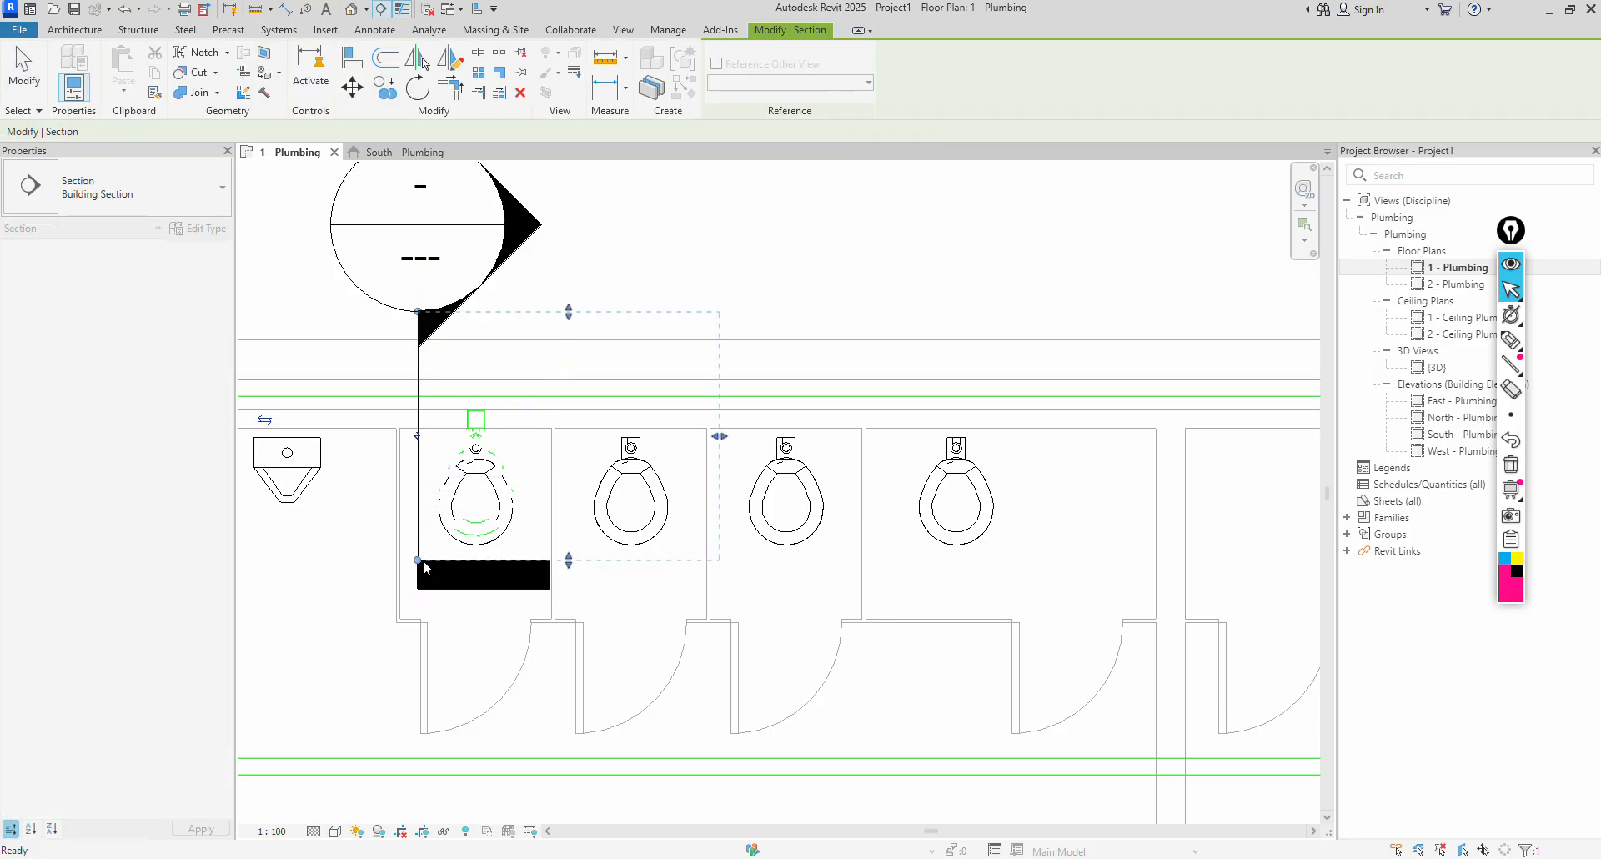
drag(589, 444, 542, 436)
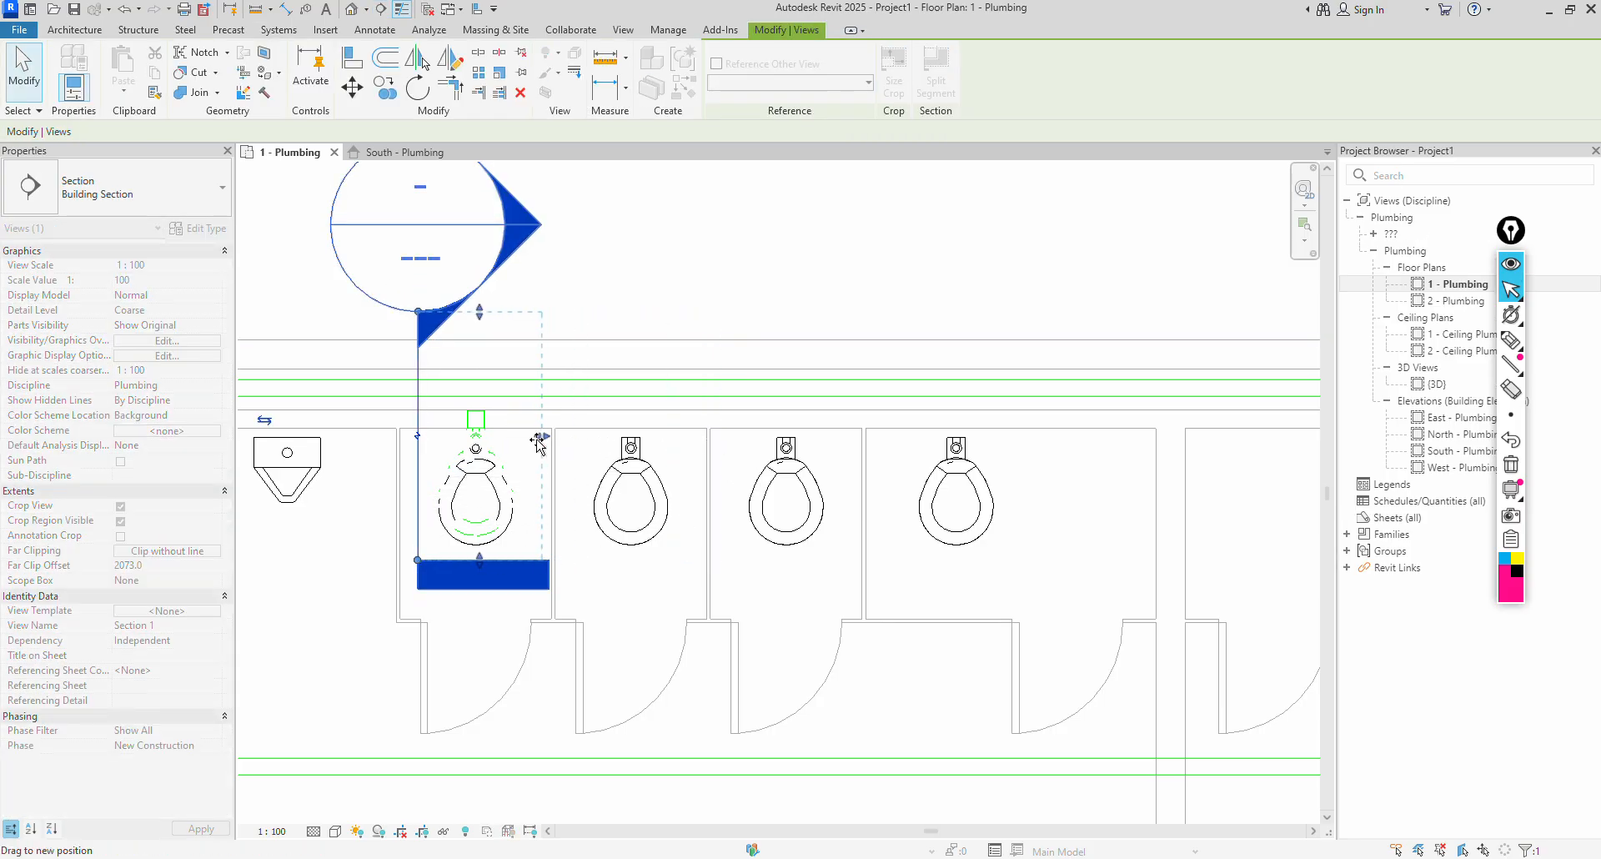
Open the new section's view and set its detail level to Fine.
right_click(420, 365)
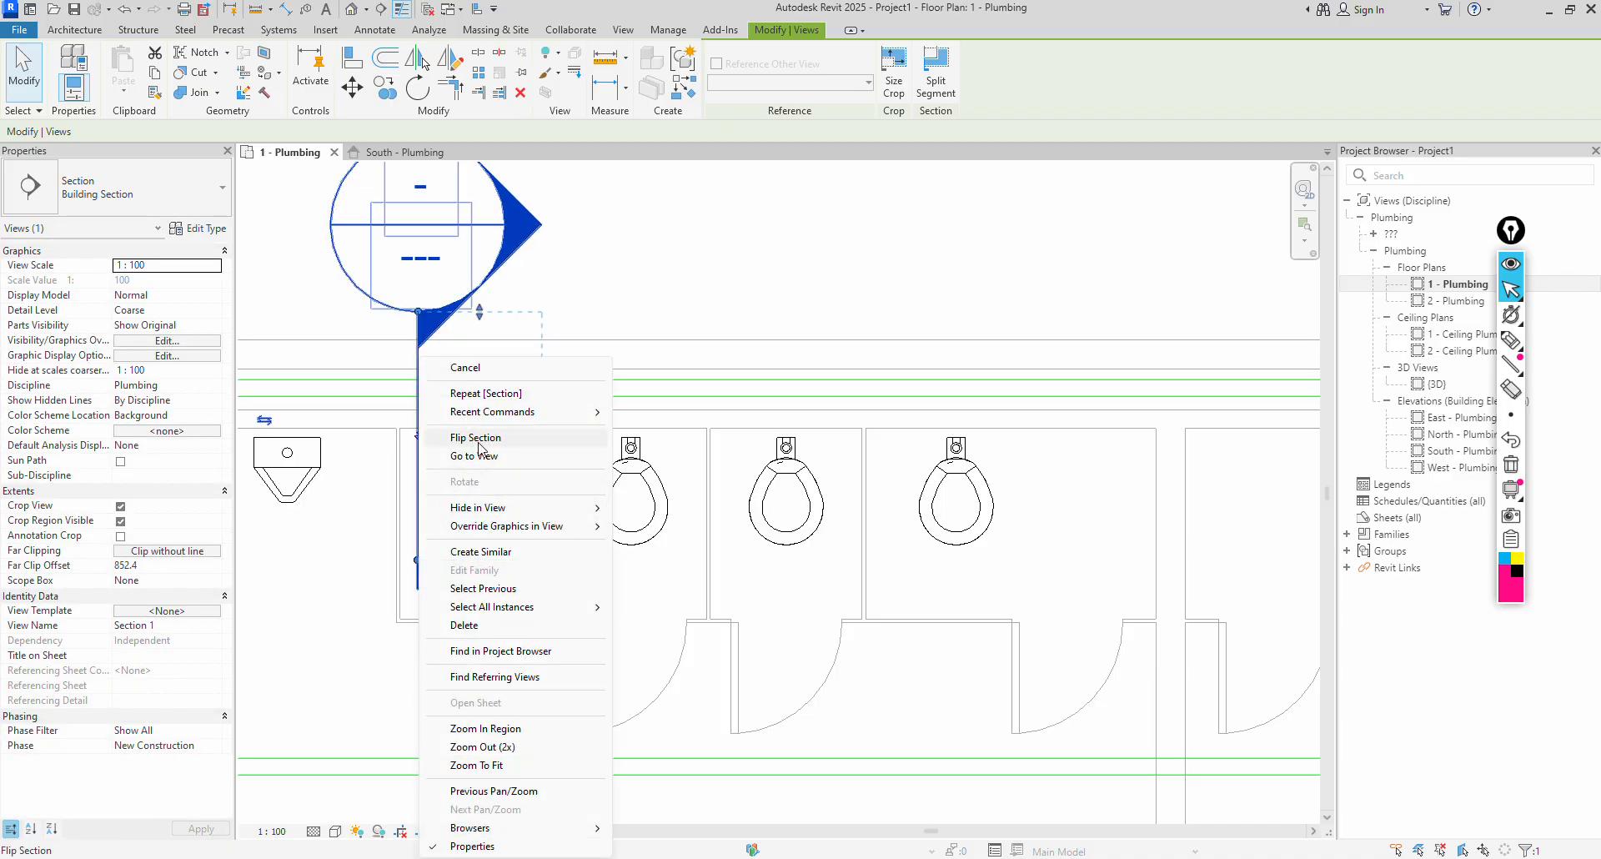
click(509, 455)
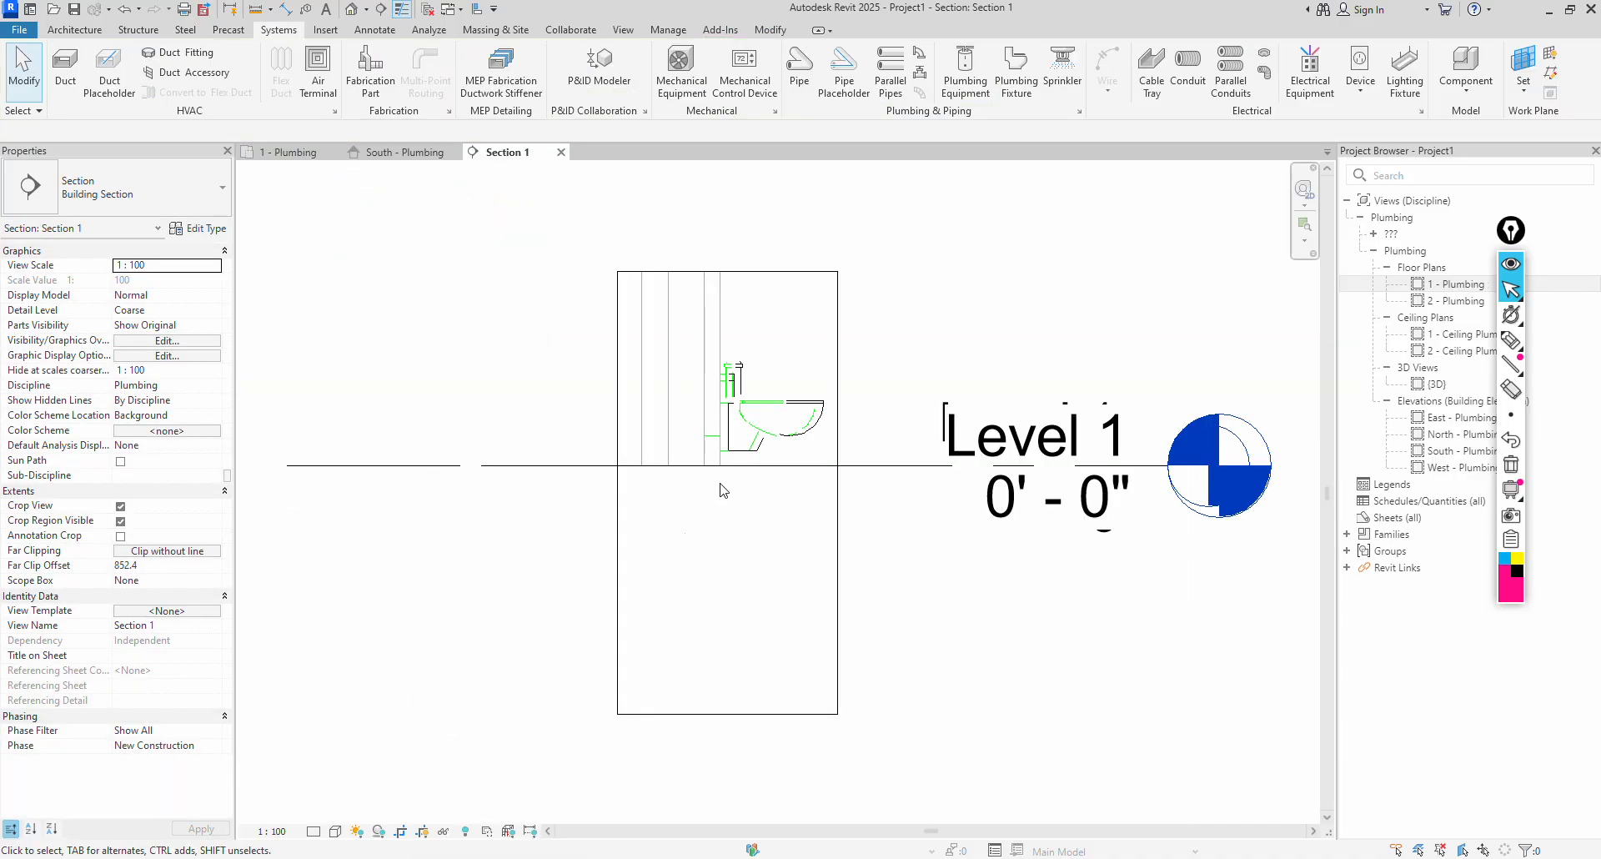
click(335, 831)
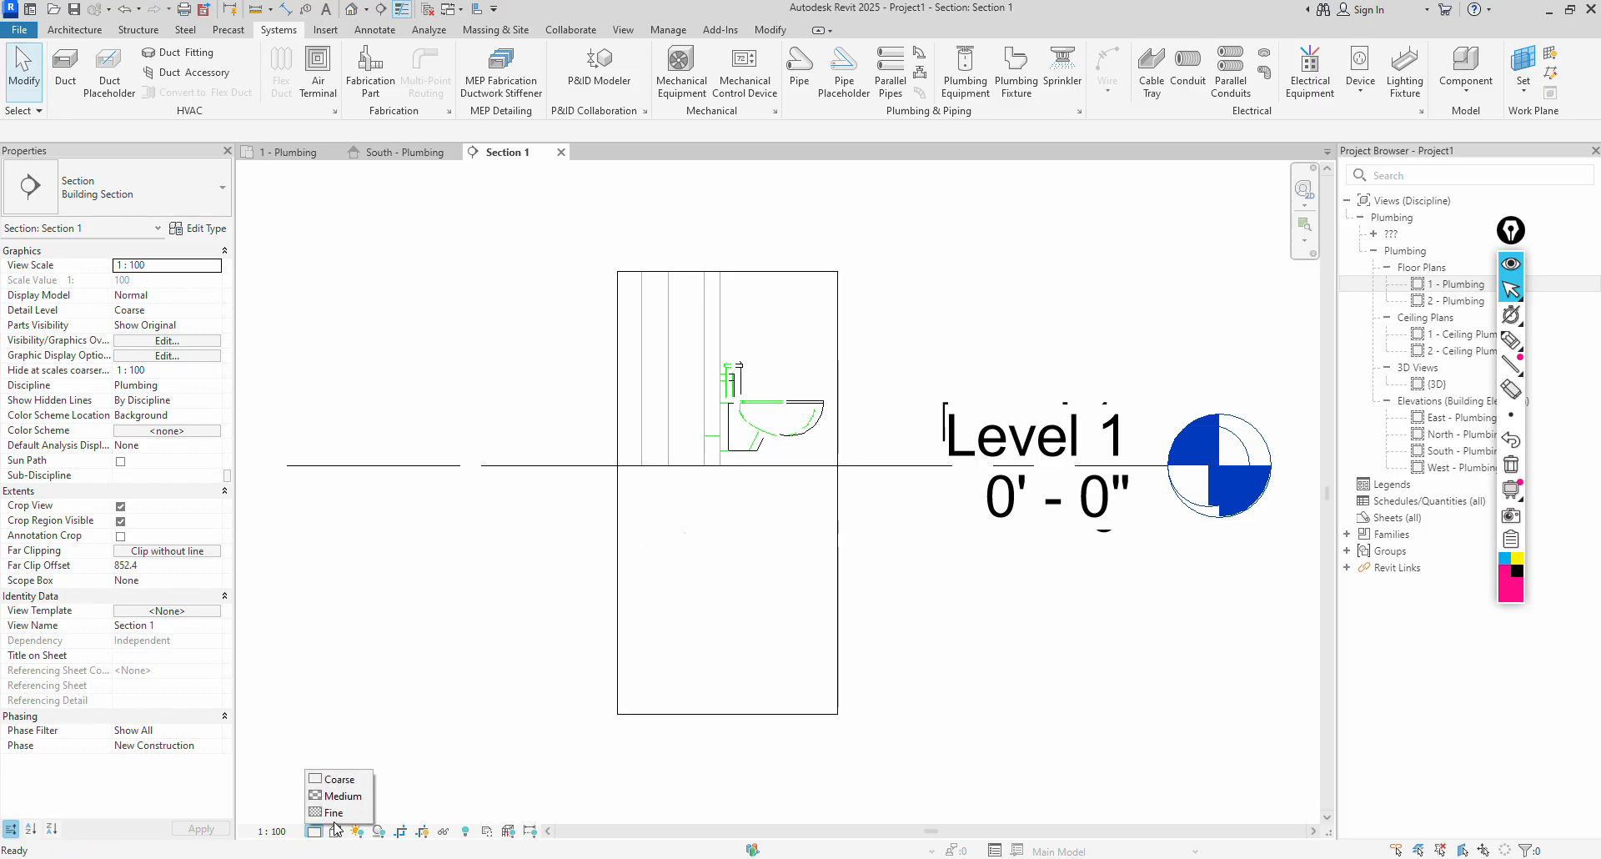
click(333, 813)
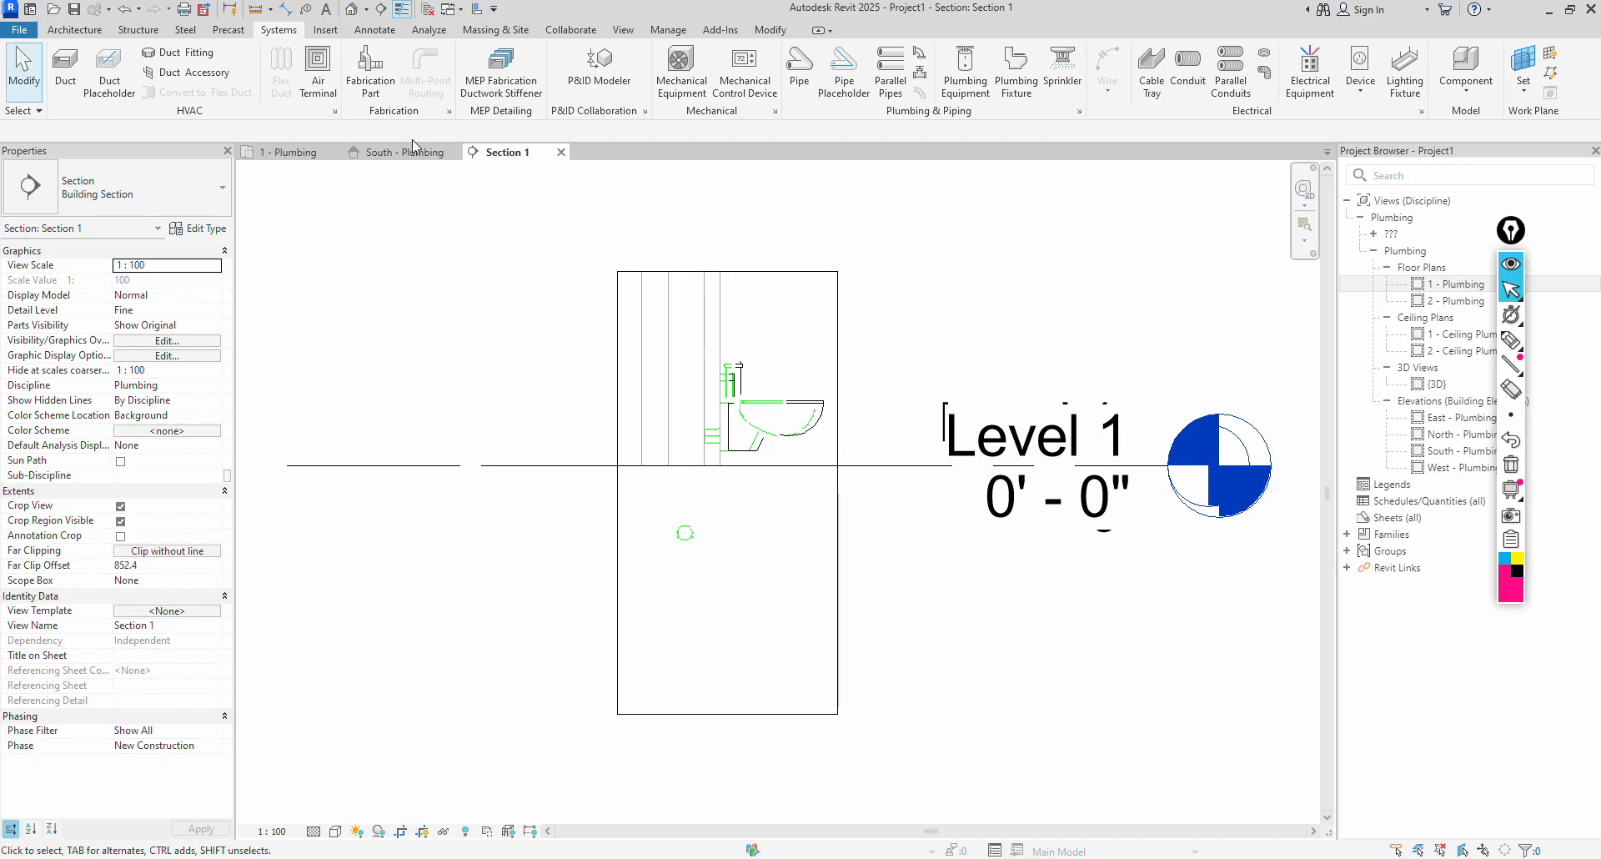
Return to the 1 - Plumbing floor plan, close the South - Plumbing view, and set the plan's scale to 1 : 25.
click(337, 153)
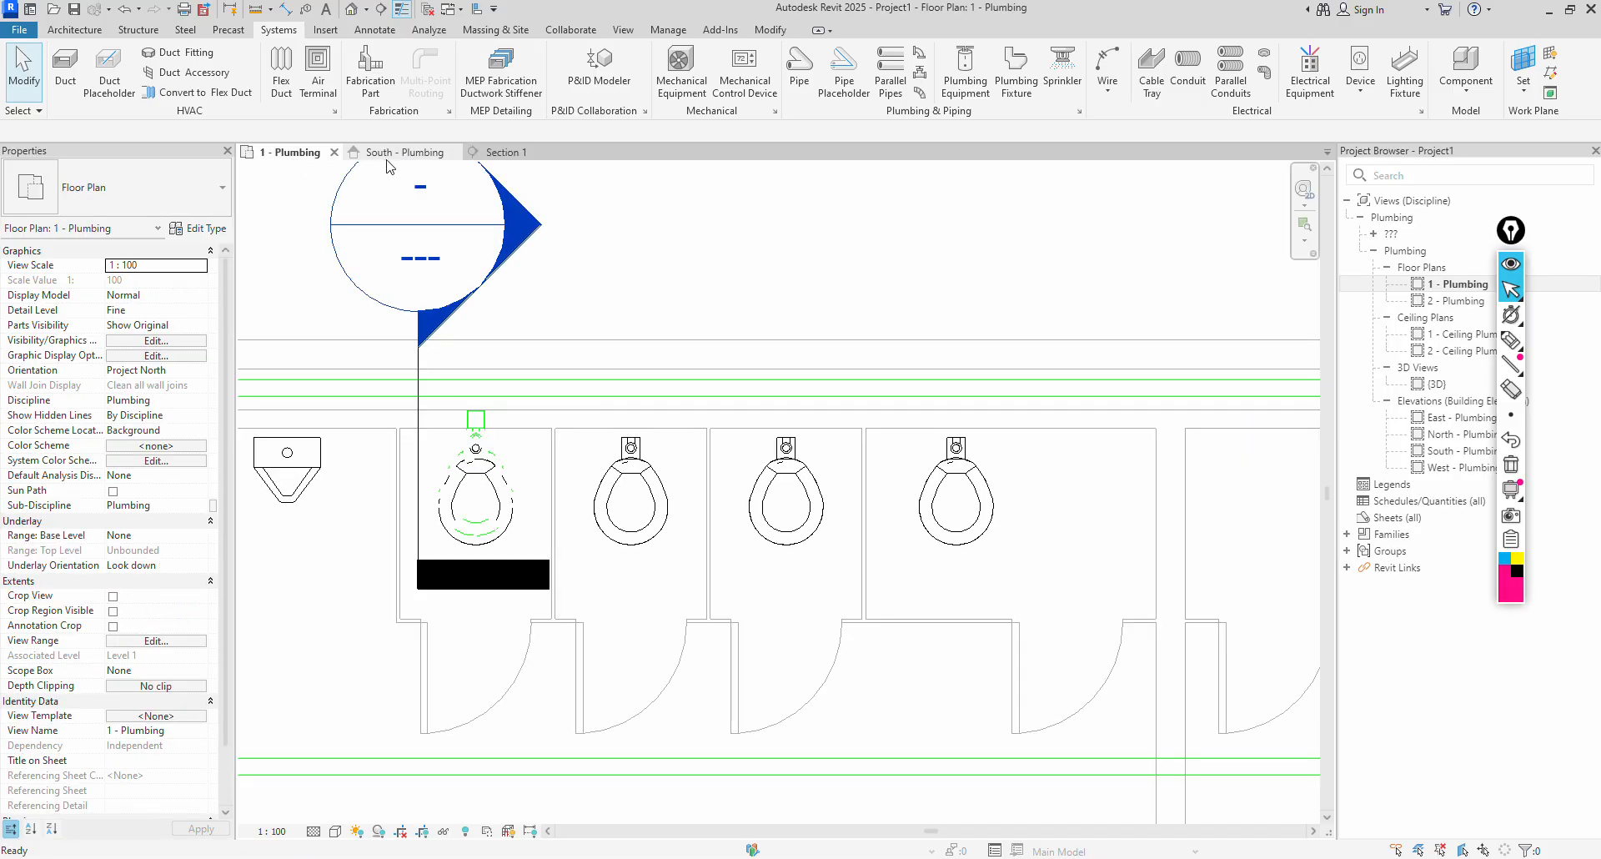
click(430, 153)
click(460, 153)
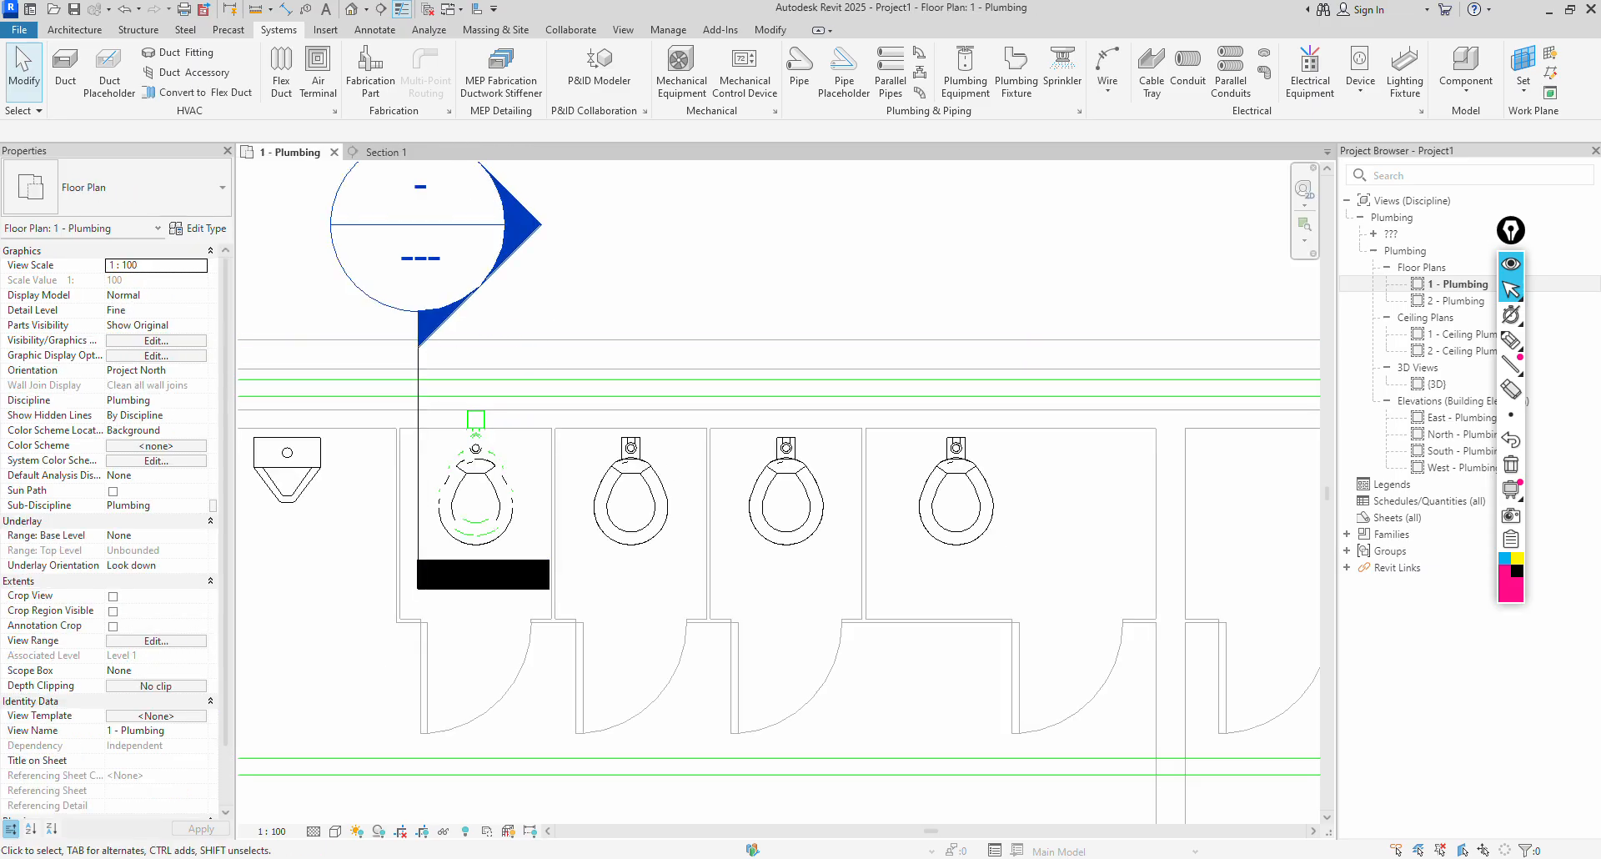
click(279, 830)
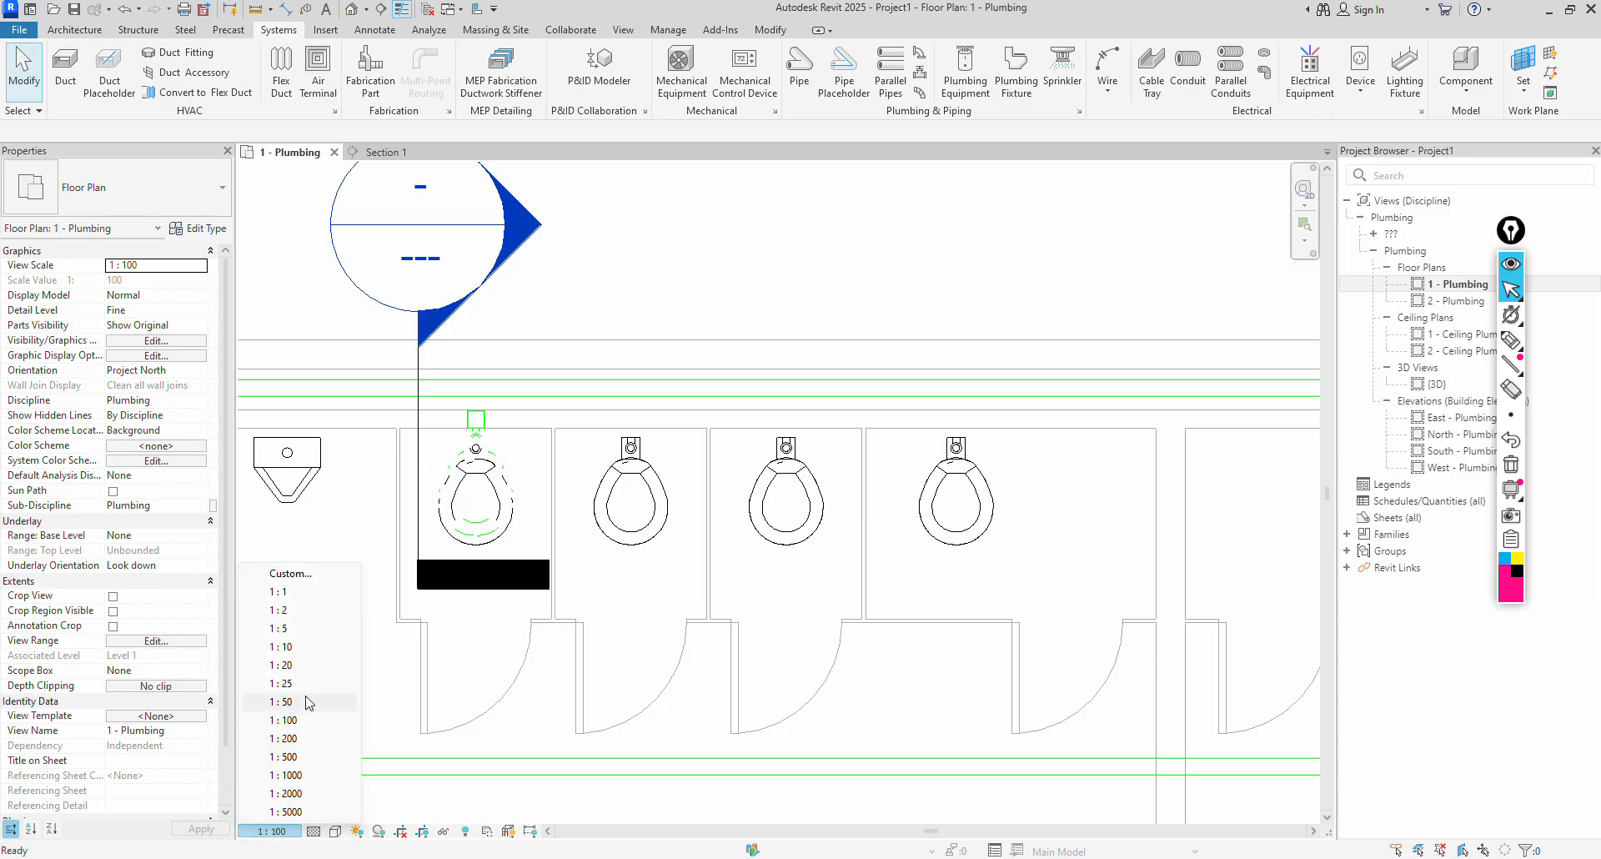
click(302, 685)
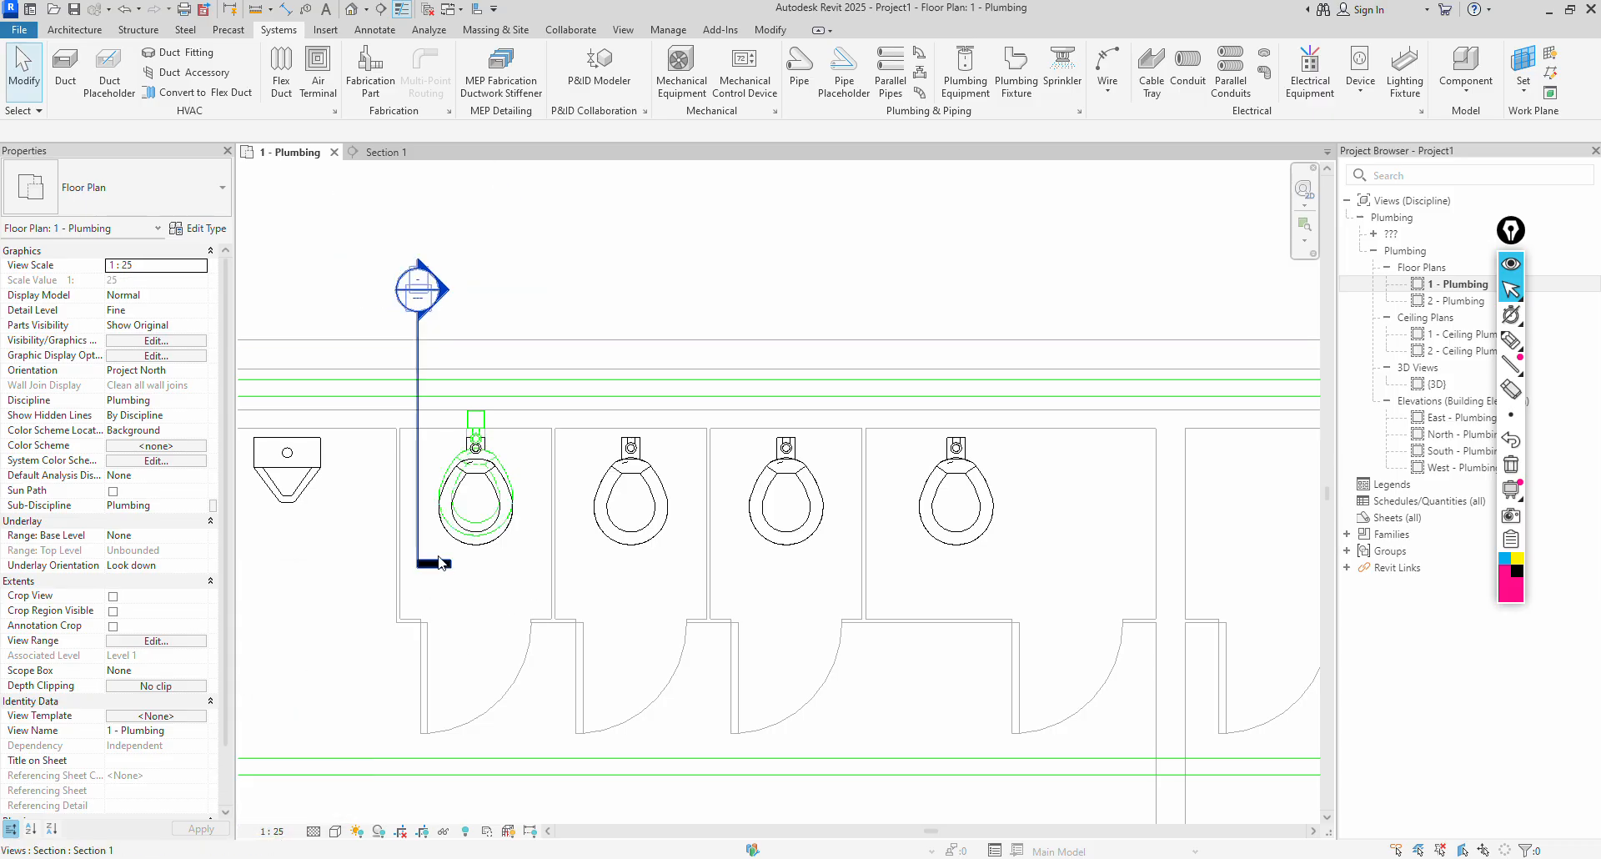
Create a similar building section along the pipe space behind the first stall, facing the water closets, and open its view.
click(420, 534)
right_click(419, 533)
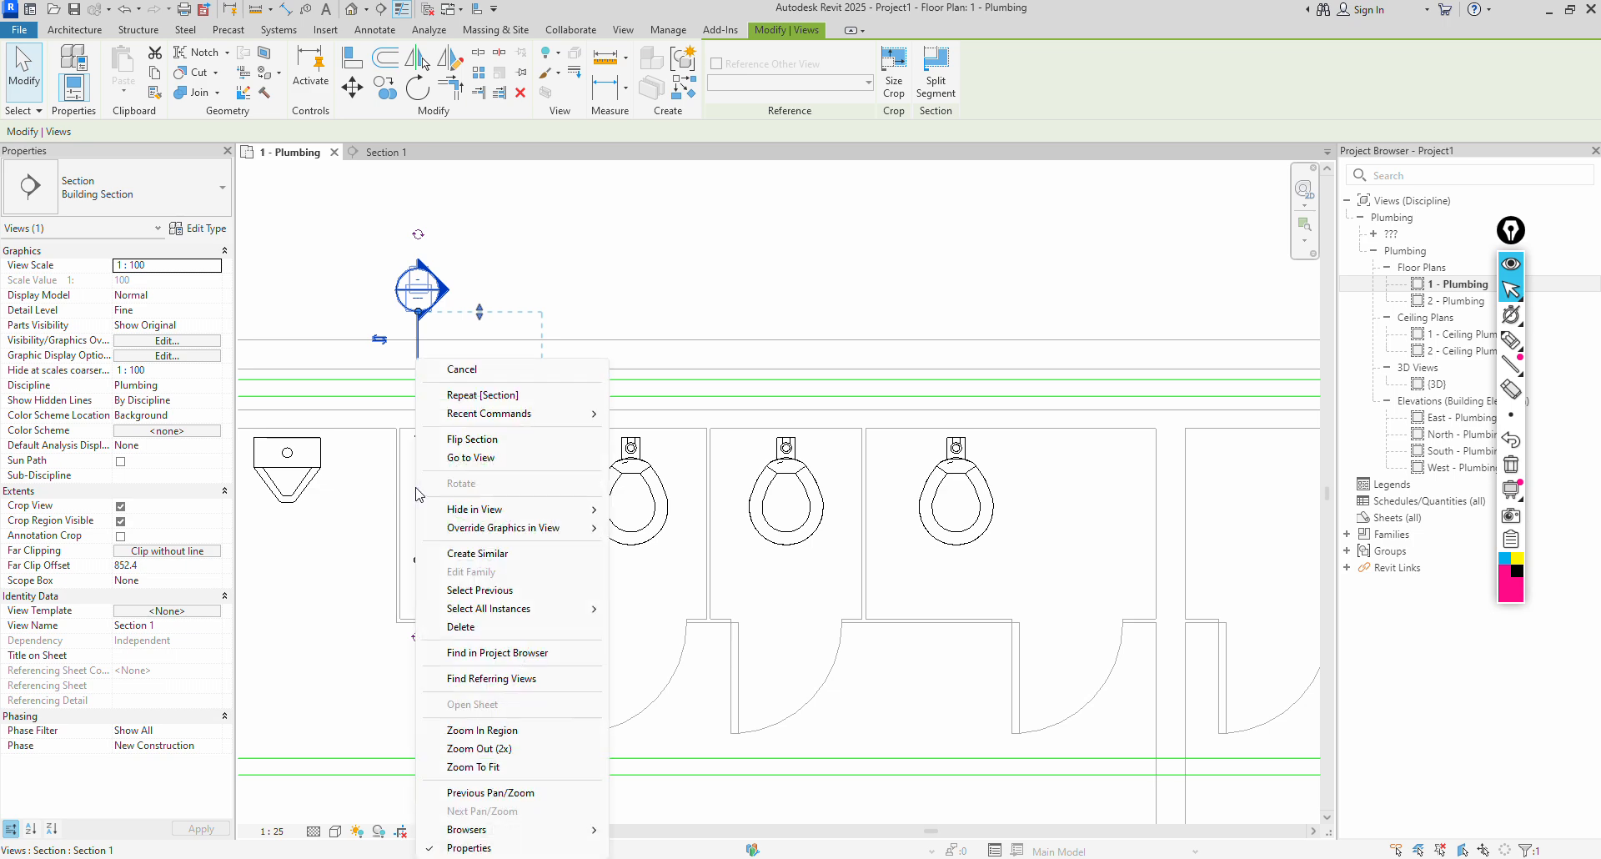
click(501, 553)
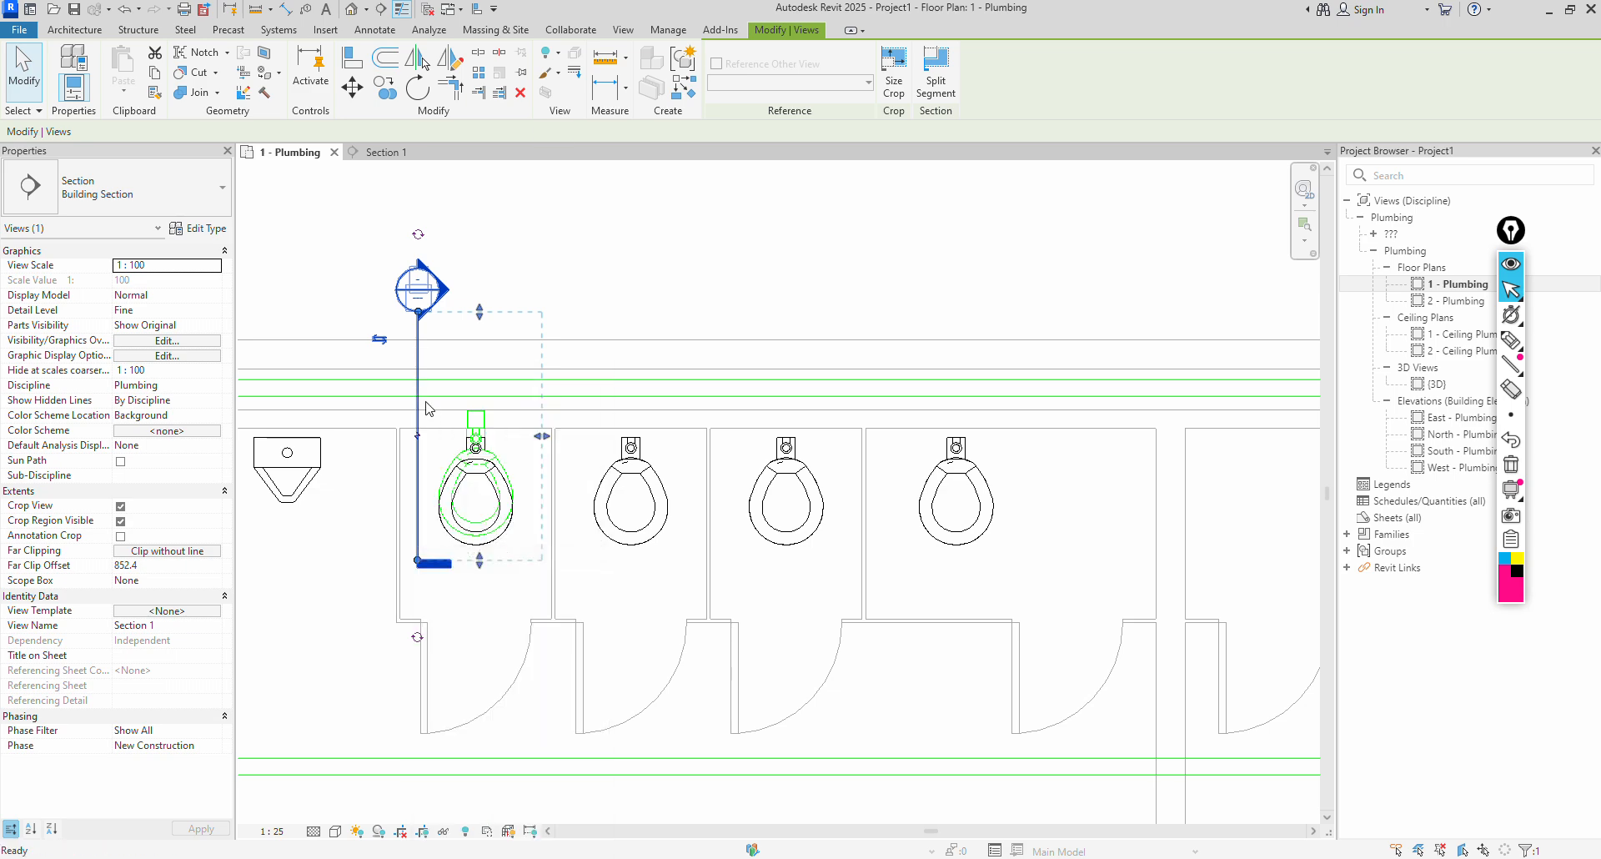
click(375, 392)
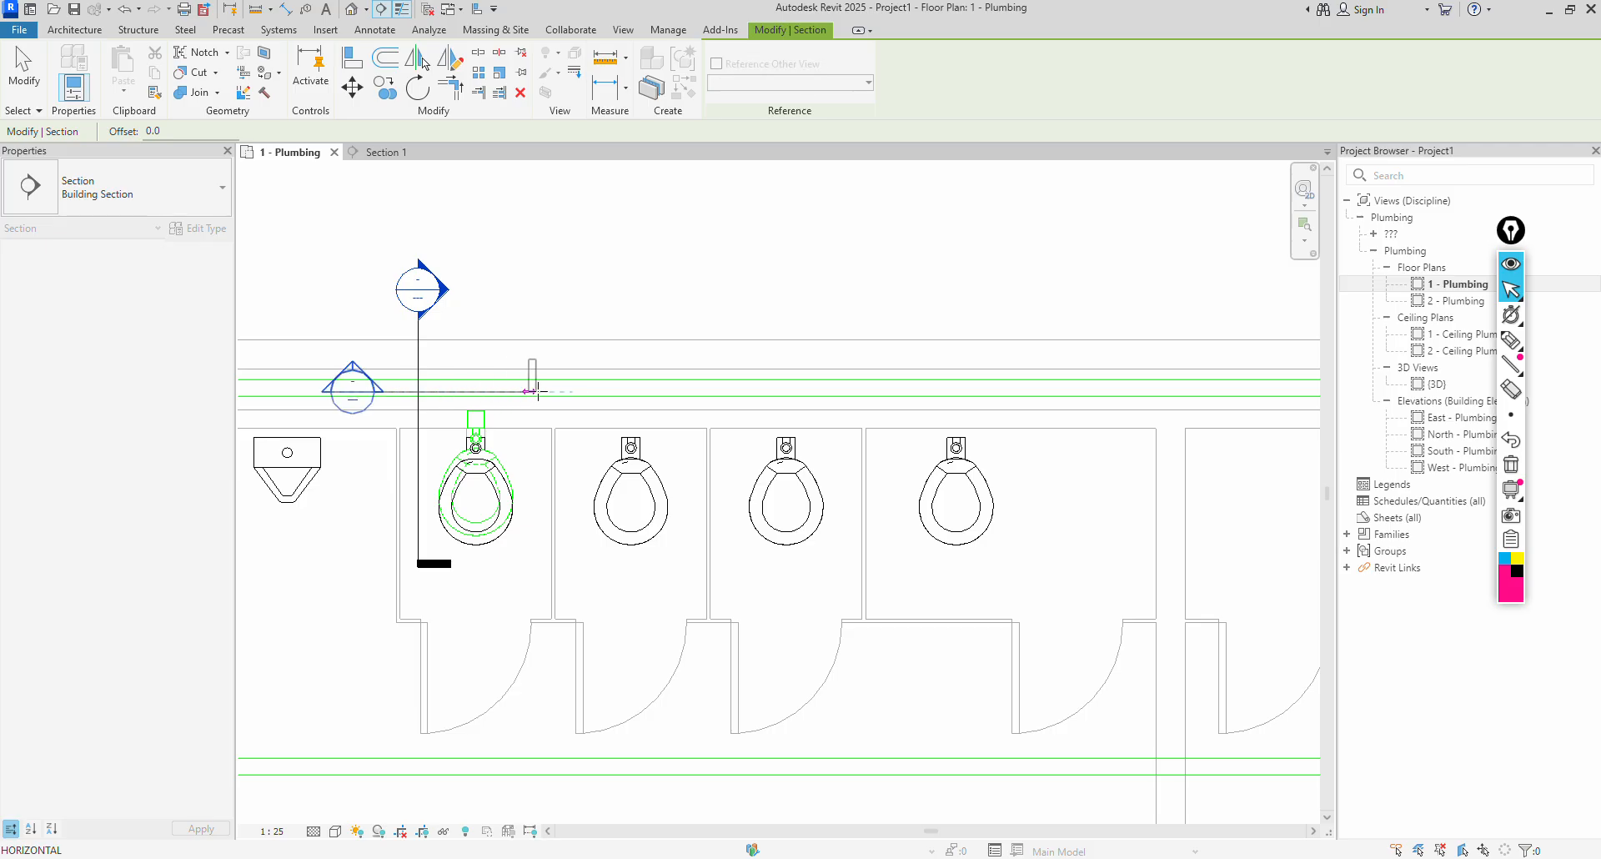
click(570, 391)
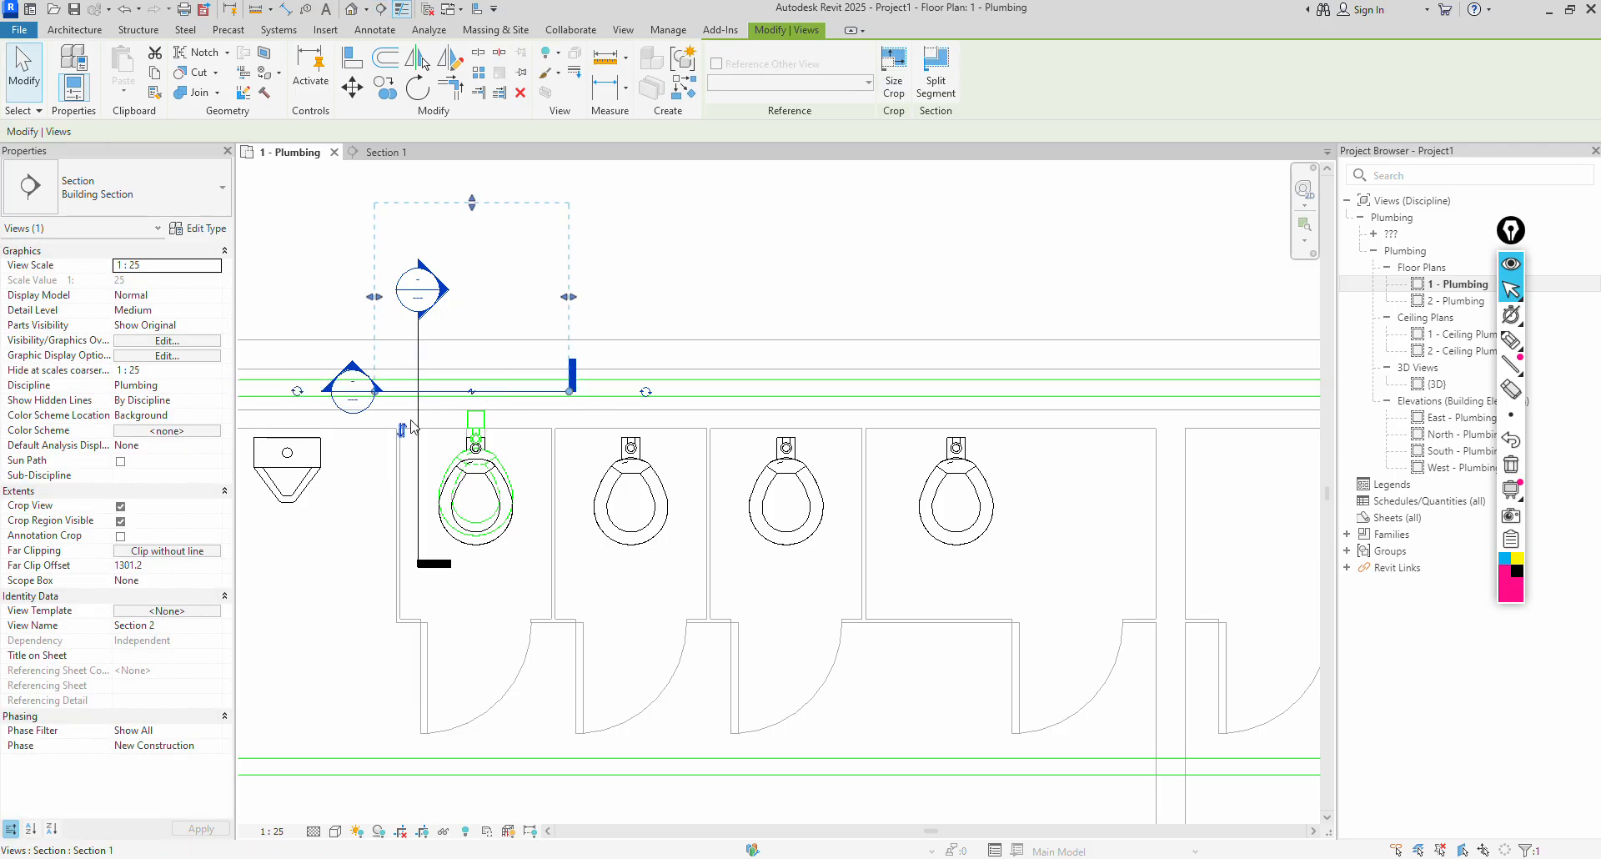
right_click(377, 464)
click(432, 458)
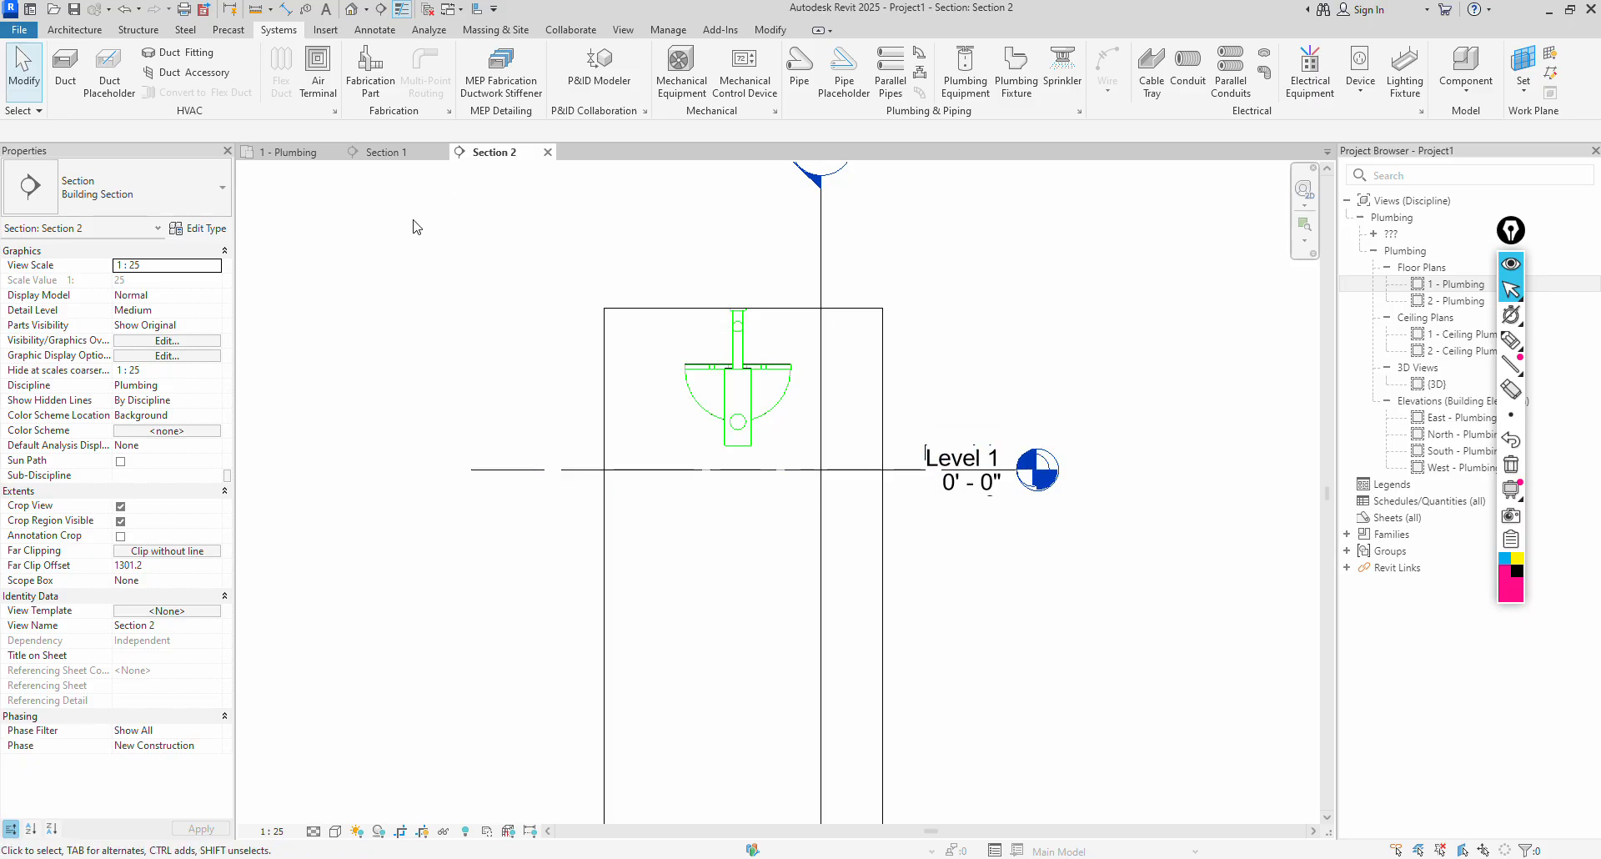
Tile the two section views and the 1 - Plumbing plan, and frame the first stall's water closet in the plan.
key(t)
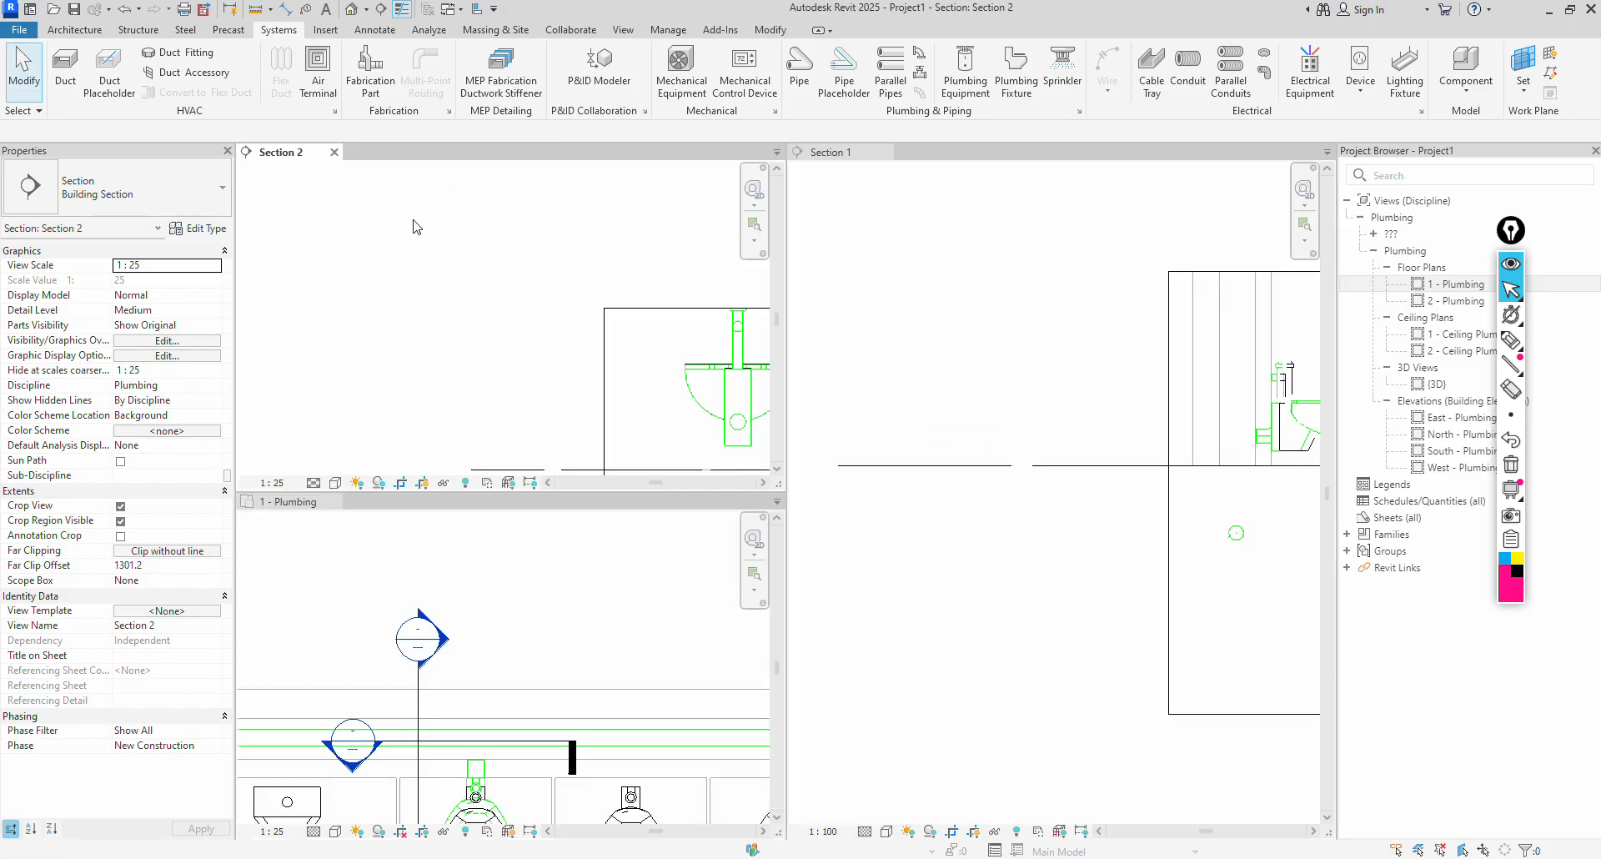
key(z)
key(a)
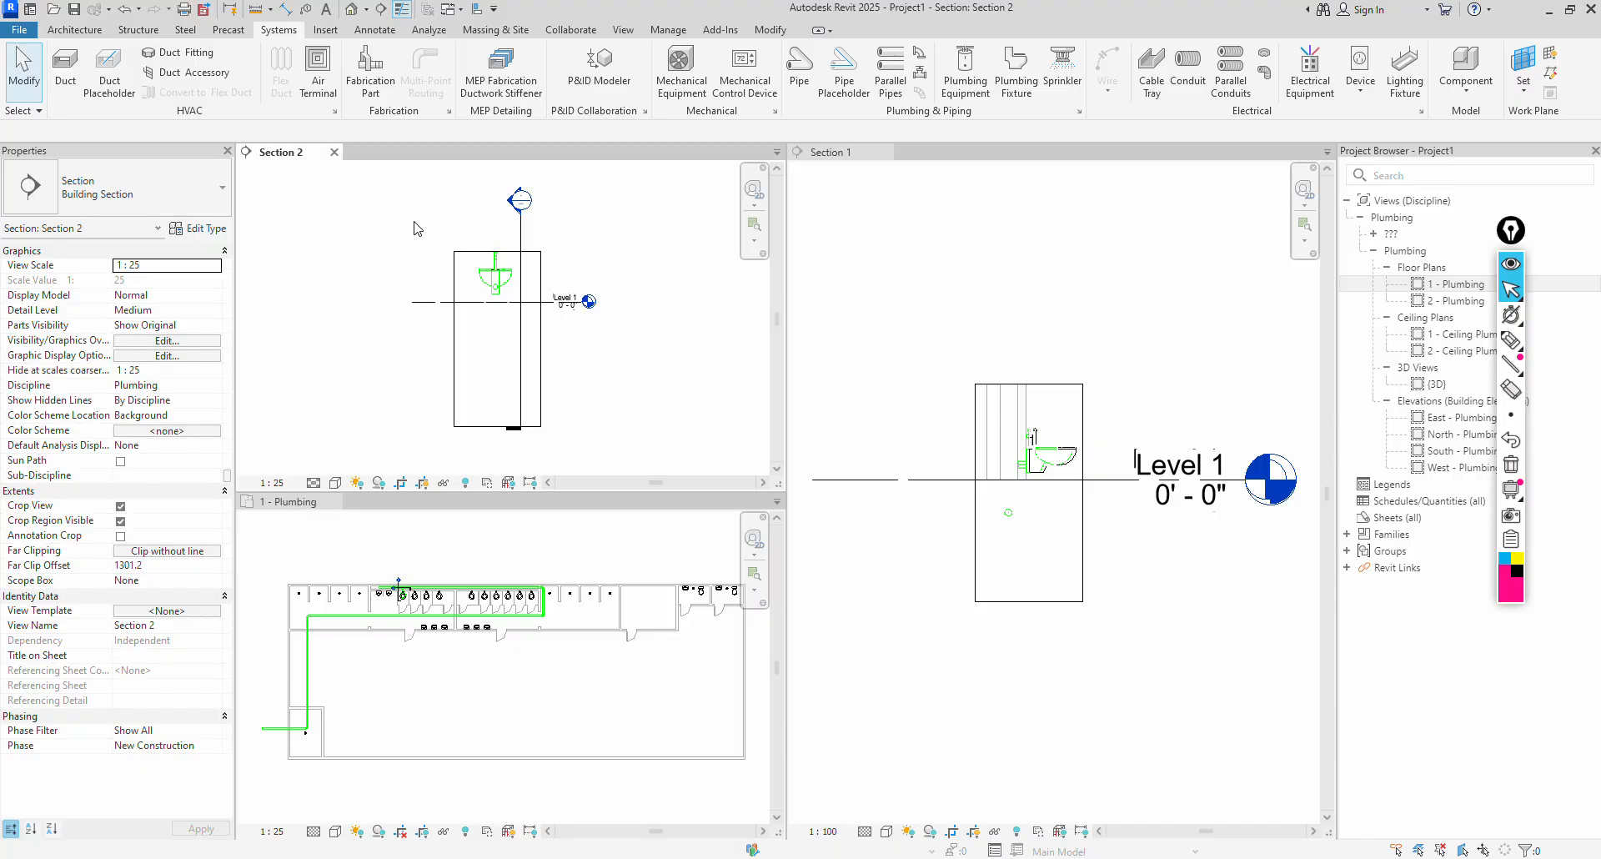
scroll(374, 573, up, 5)
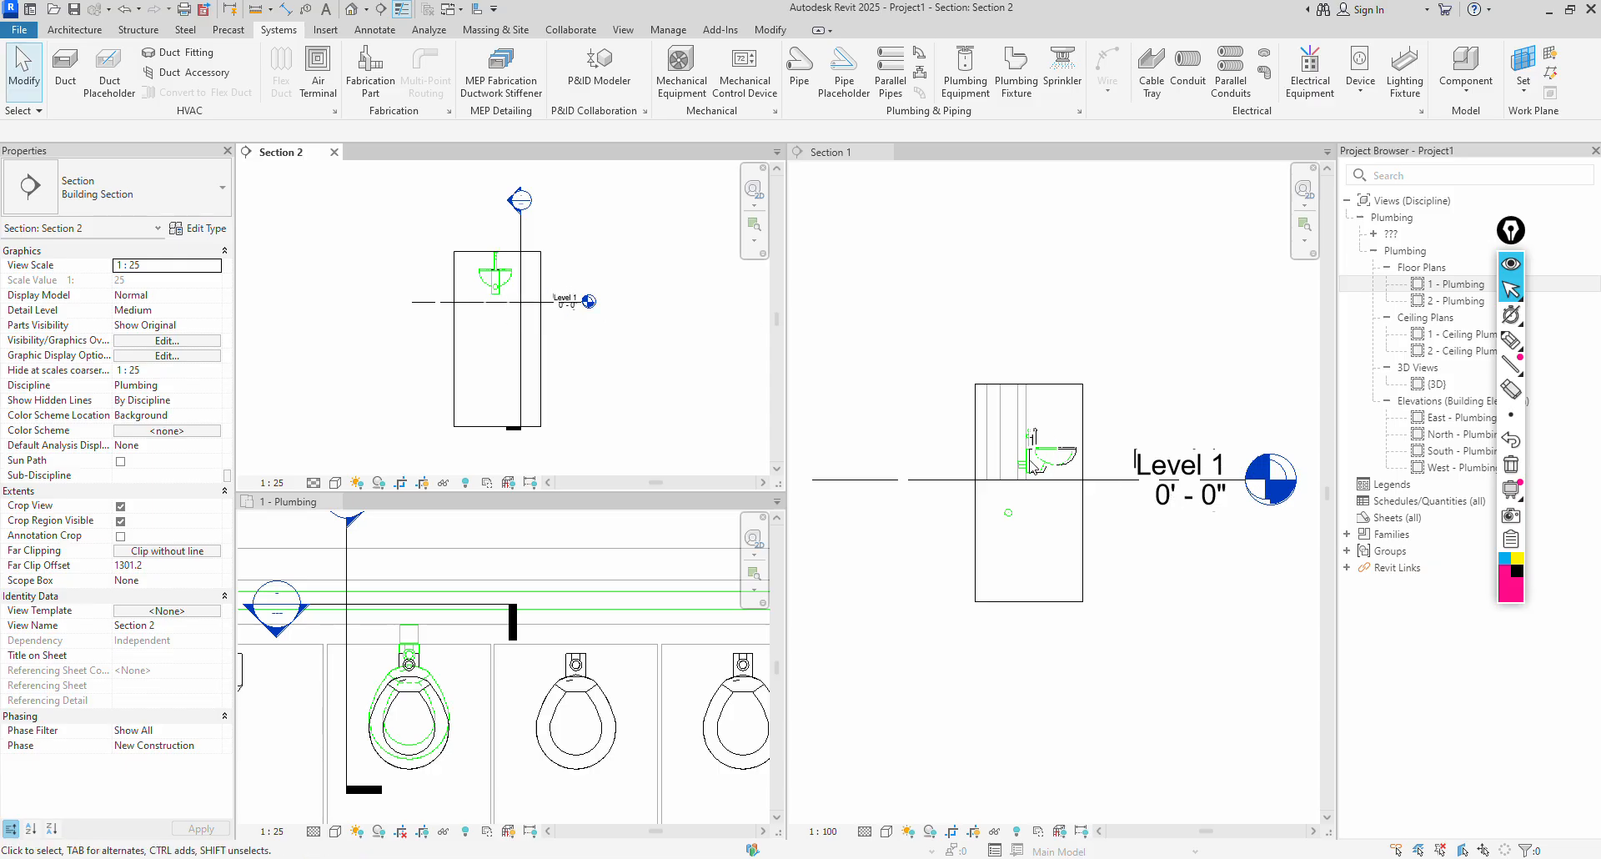
scroll(497, 279, up, 5)
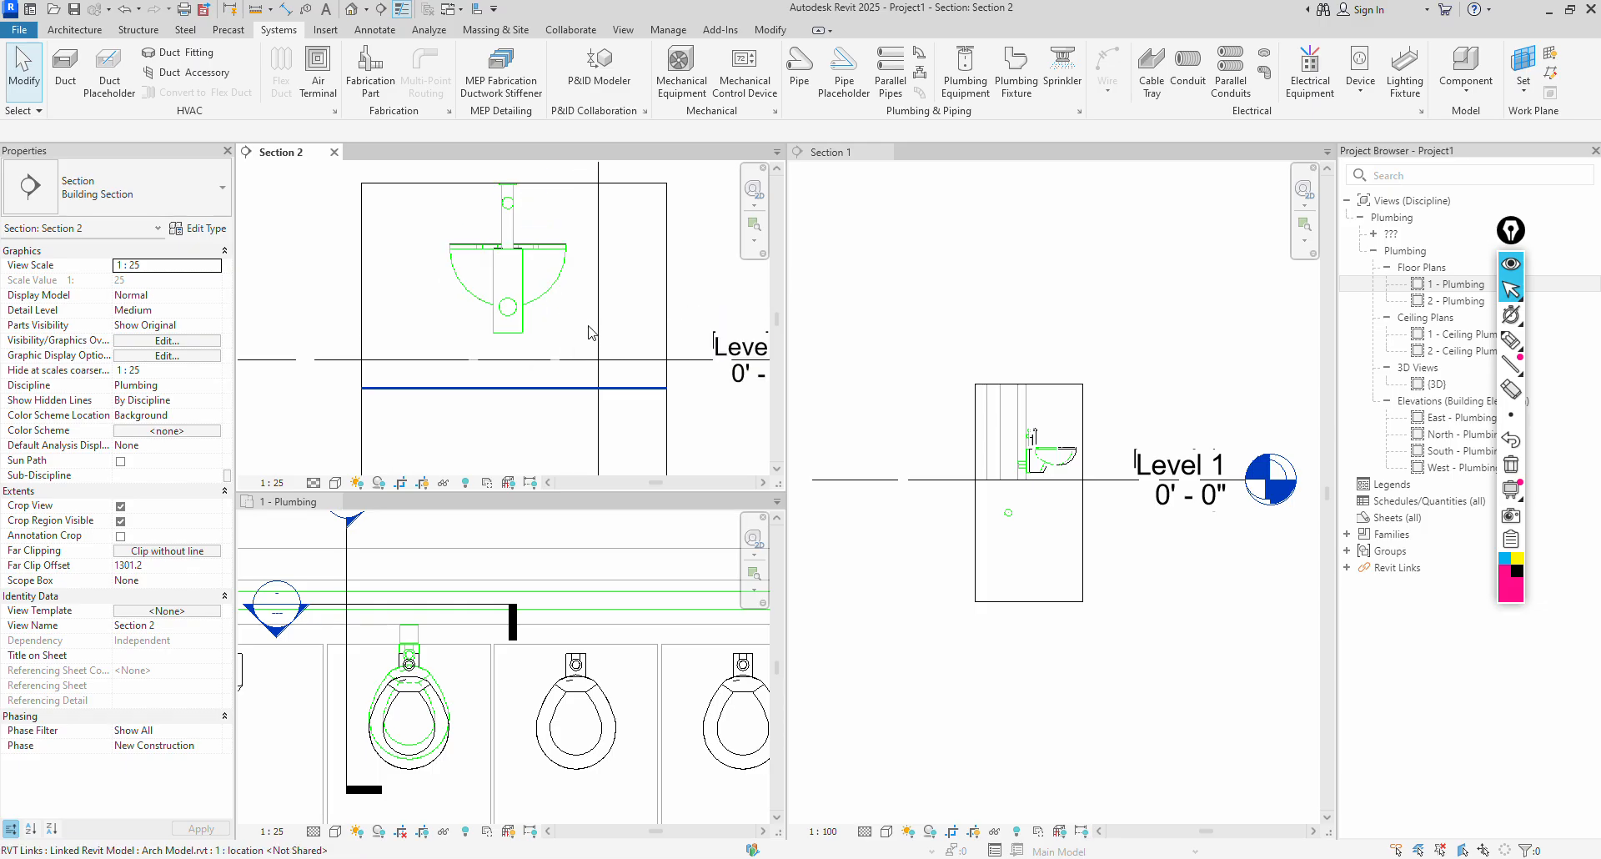
Widen Section 2's crop region to take in the neighbouring water closets, and set the view's detail level to Fine.
scroll(586, 331, down, 3)
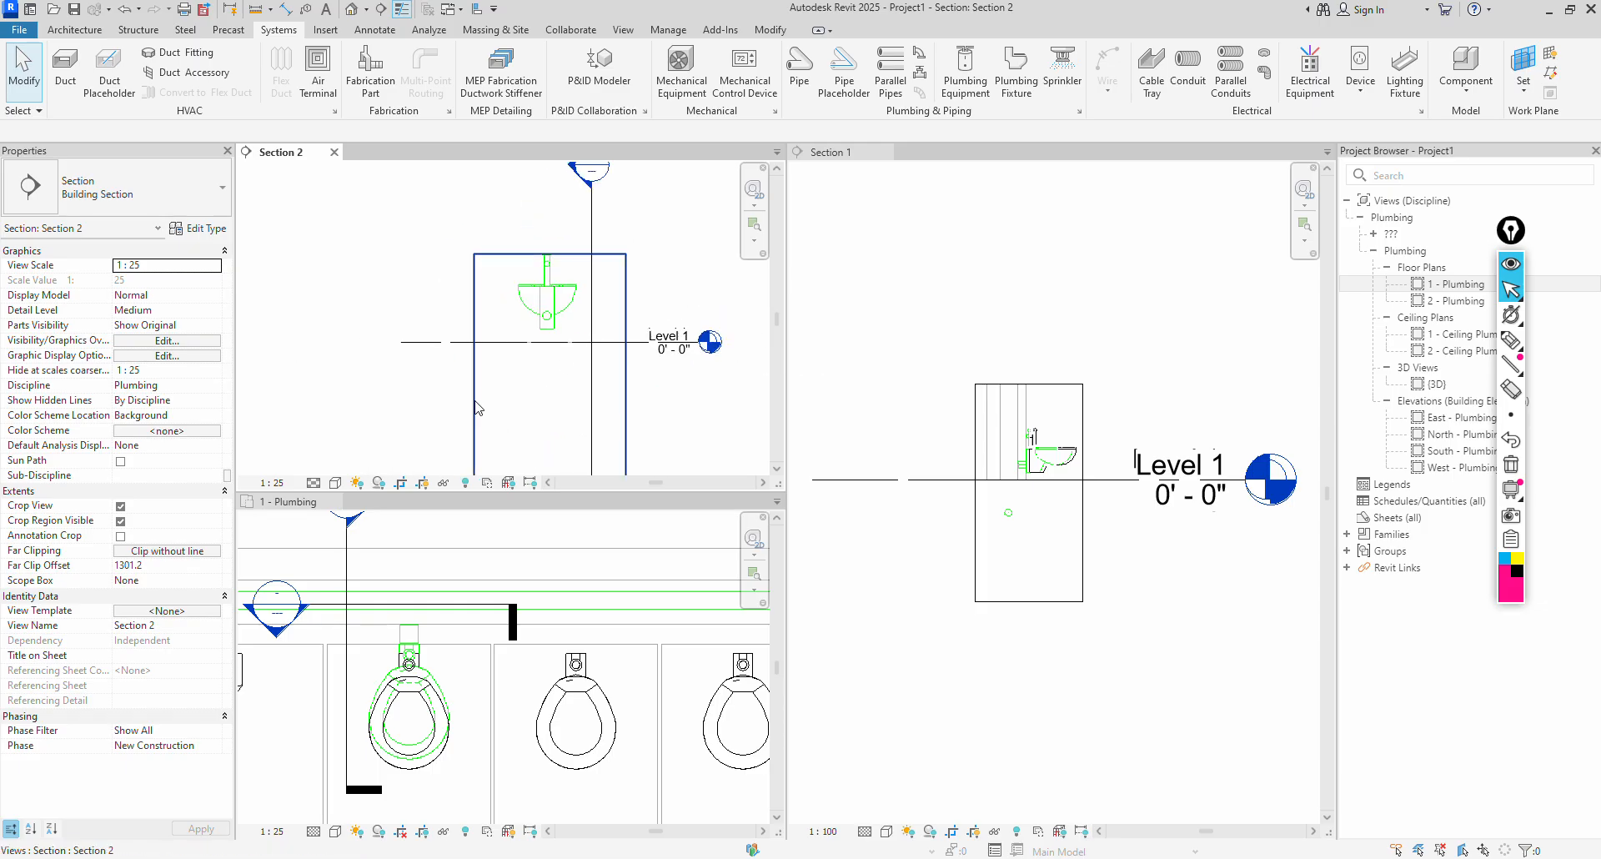
scroll(519, 376, down, 2)
click(481, 309)
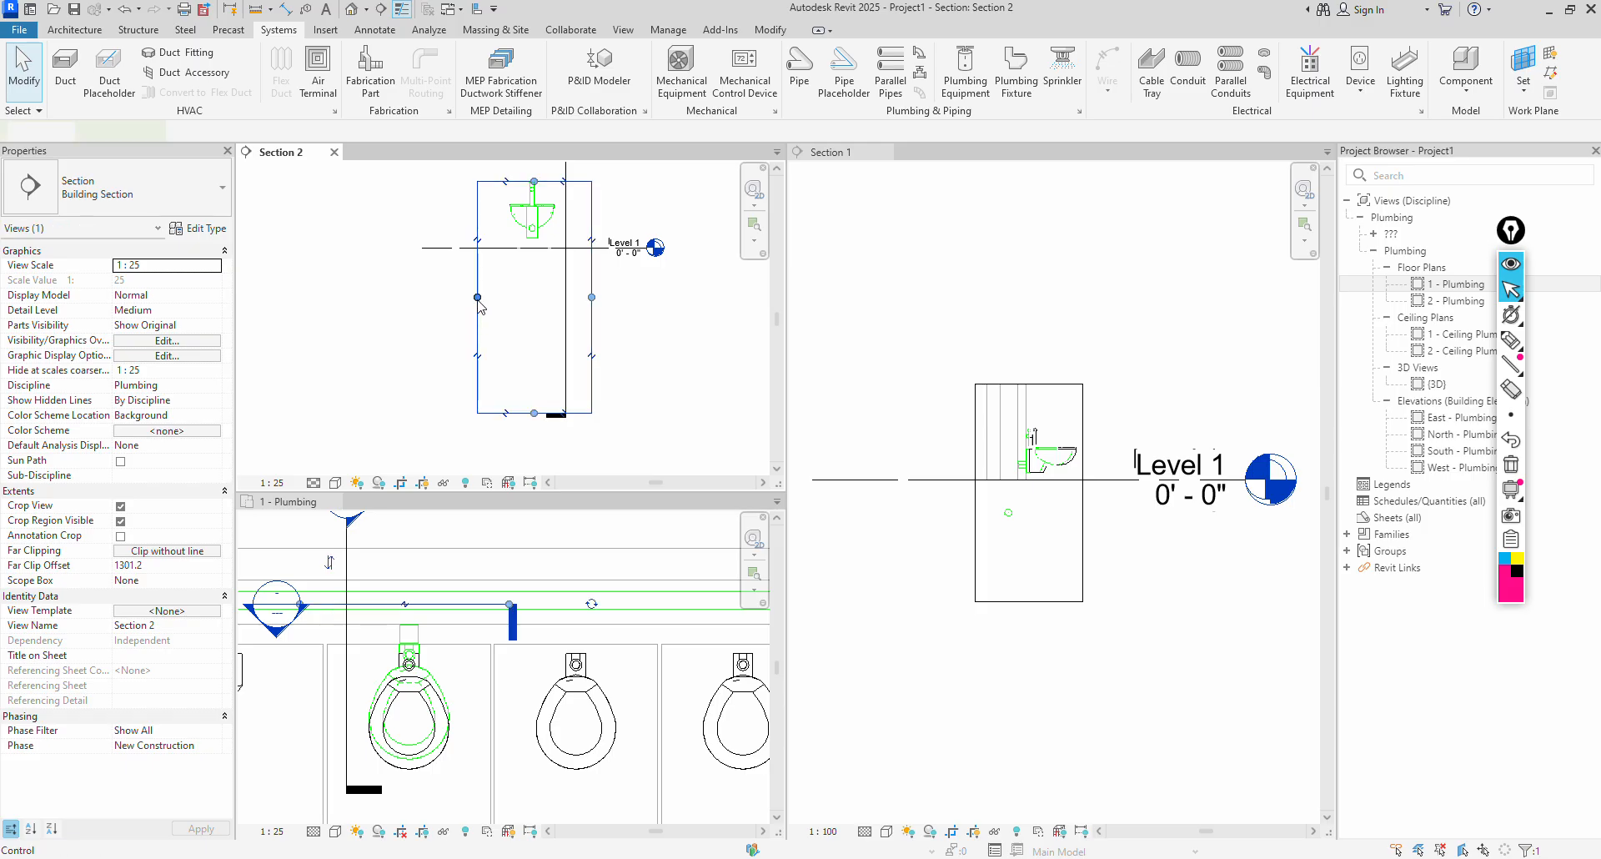
drag(477, 297, 335, 294)
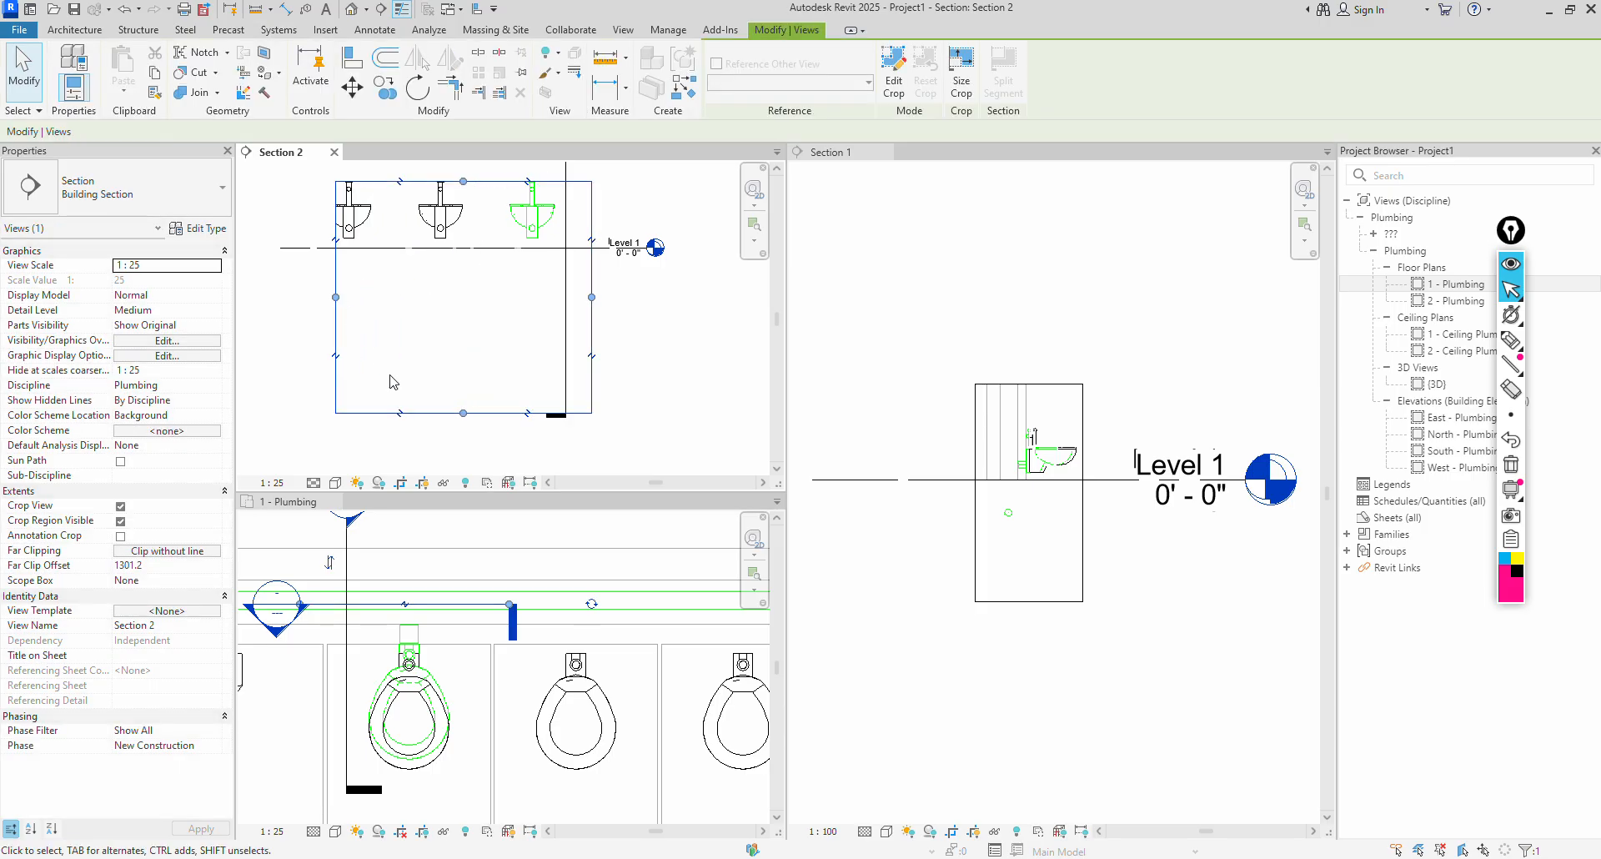
click(313, 483)
click(333, 463)
click(525, 419)
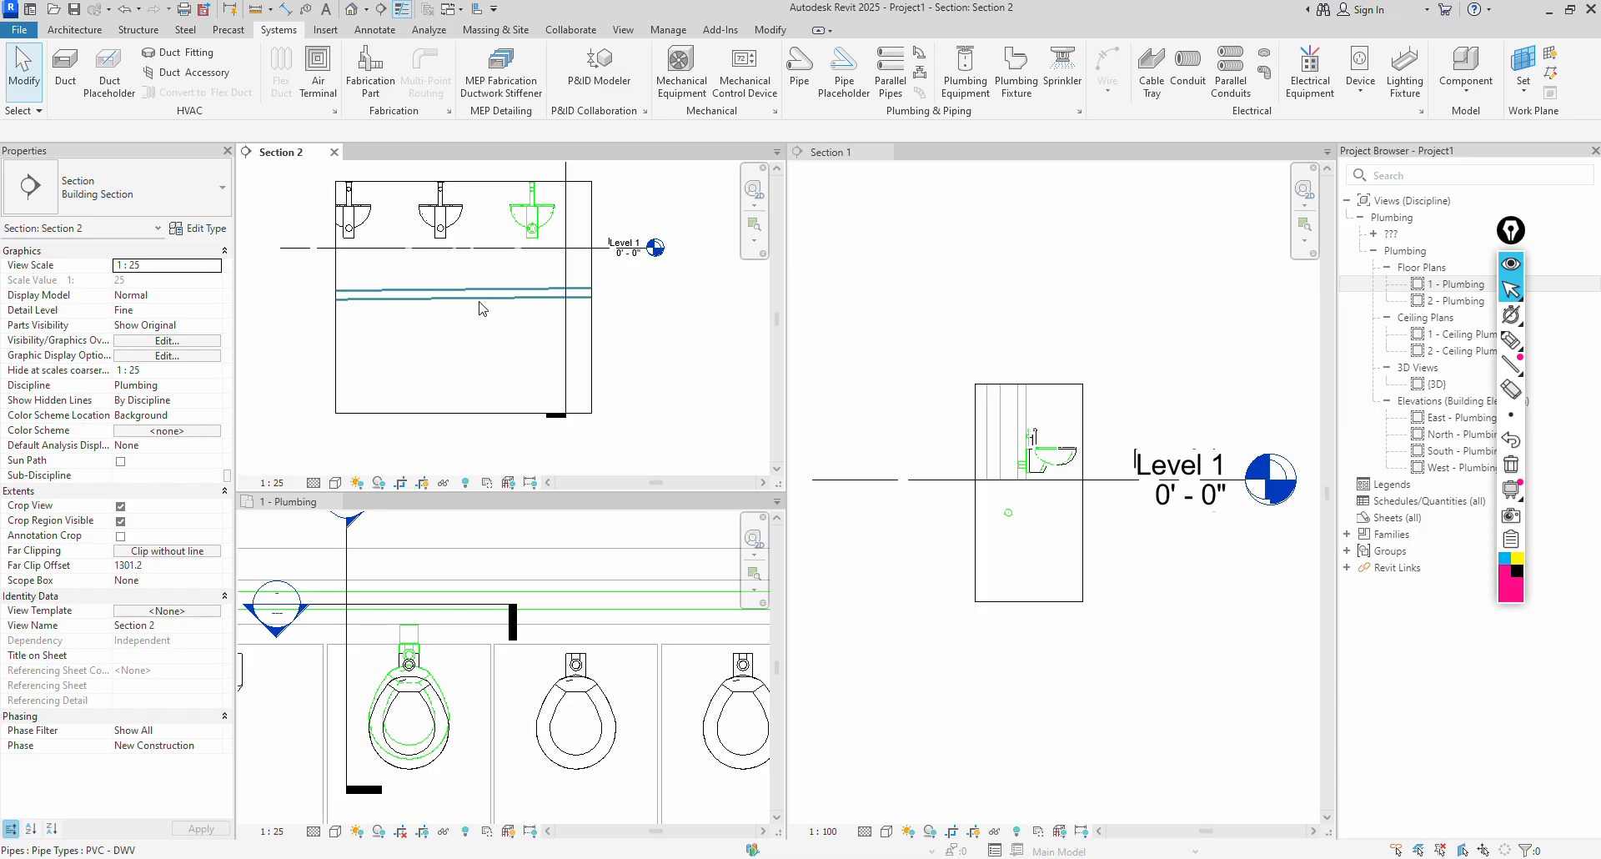
In Section 2, try to draw a 100 mm pipe diagonally downward at 135° from the water closet branch's open end.
scroll(410, 632, up, 1)
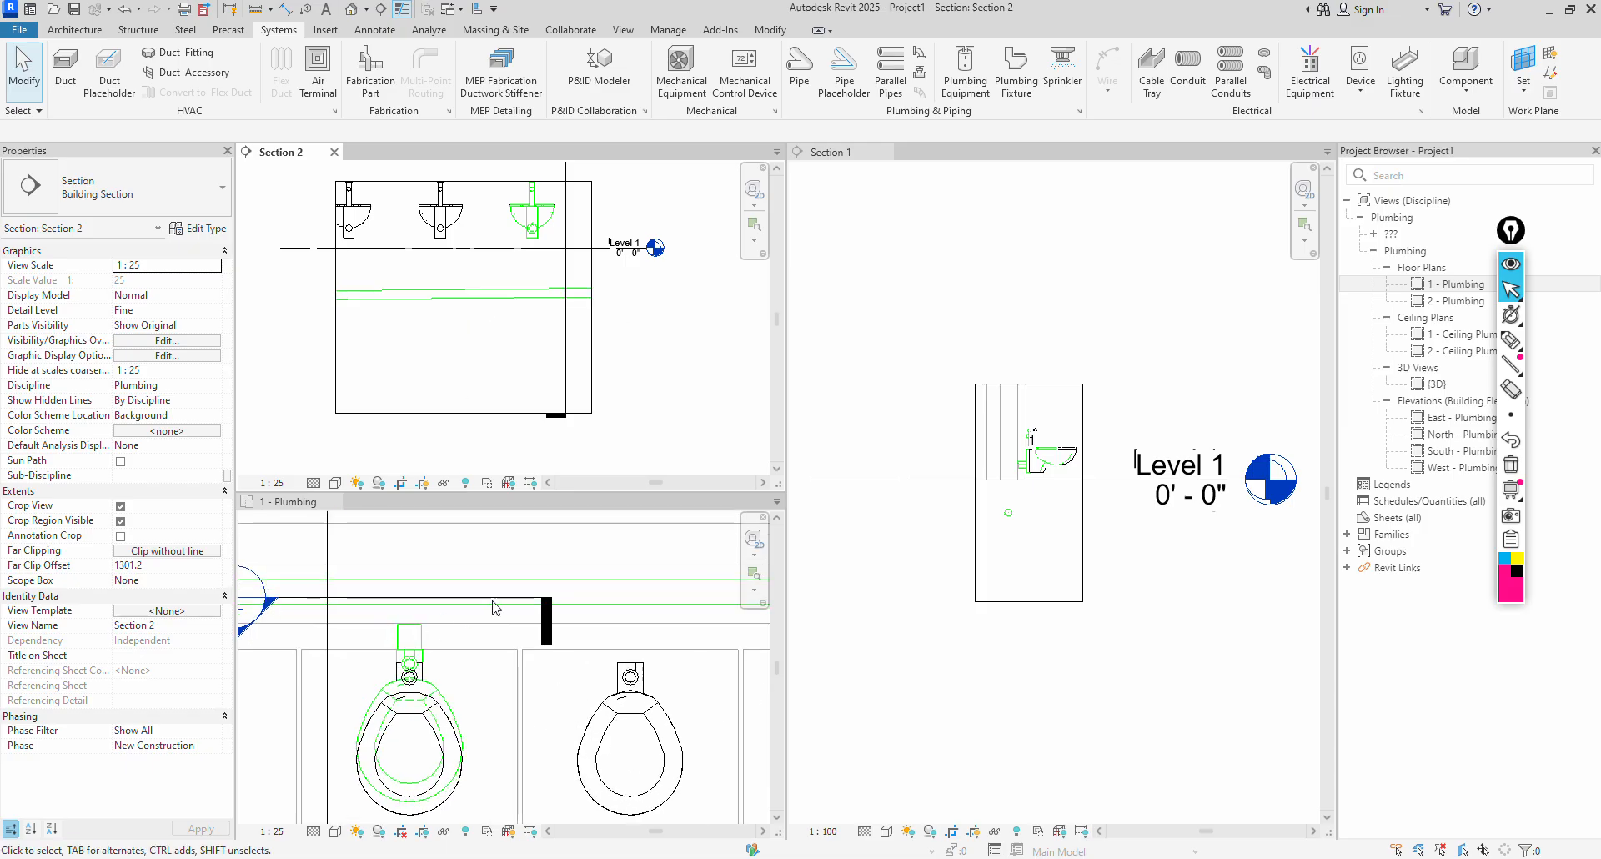
scroll(532, 234, up, 3)
click(532, 230)
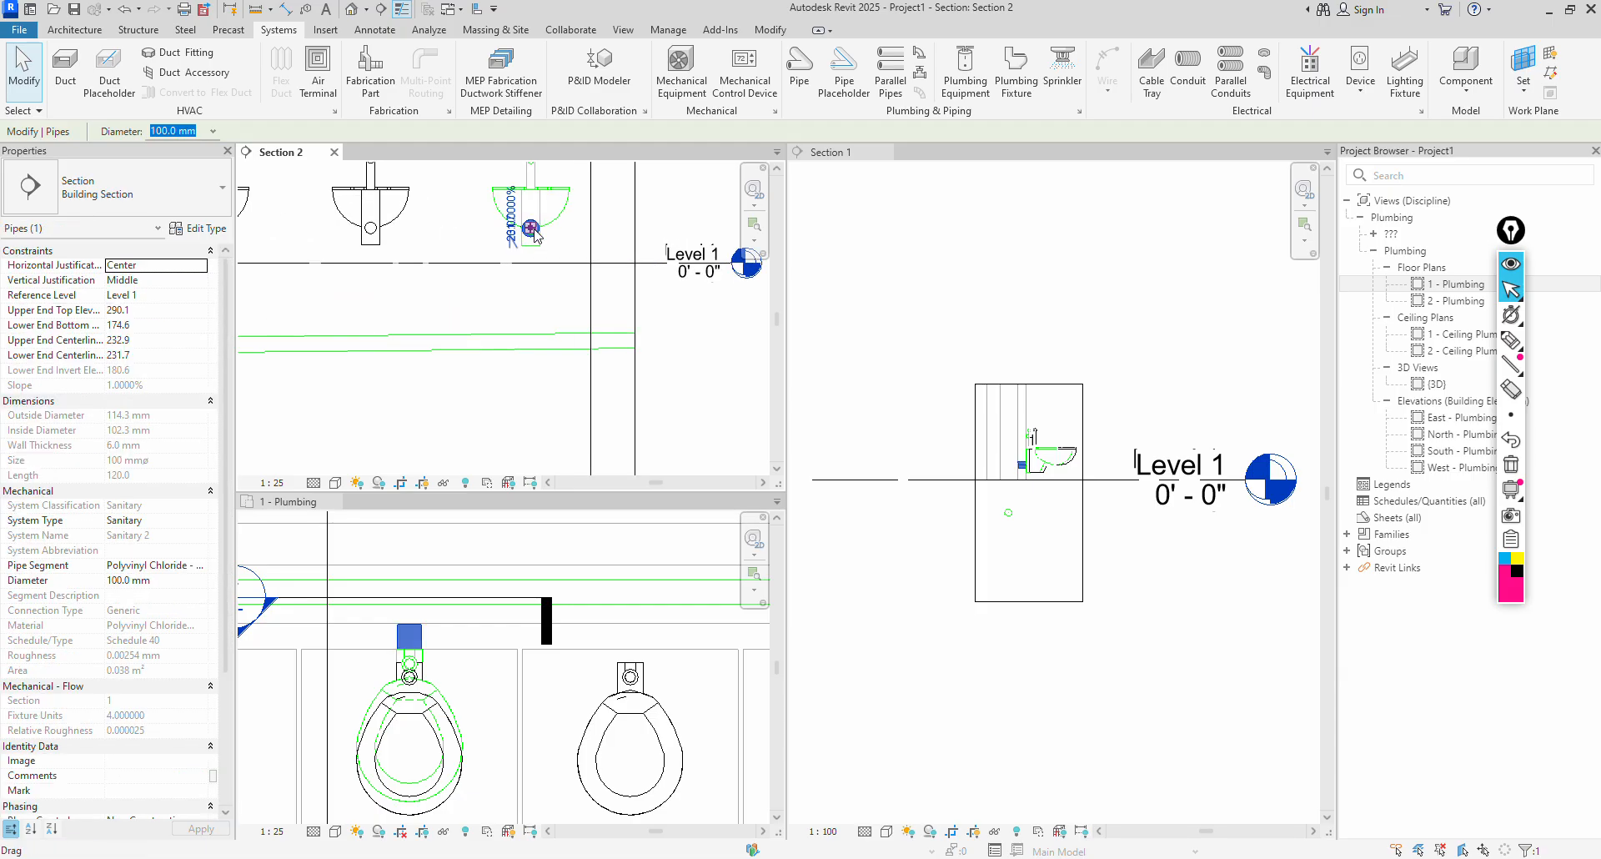
click(468, 279)
click(423, 643)
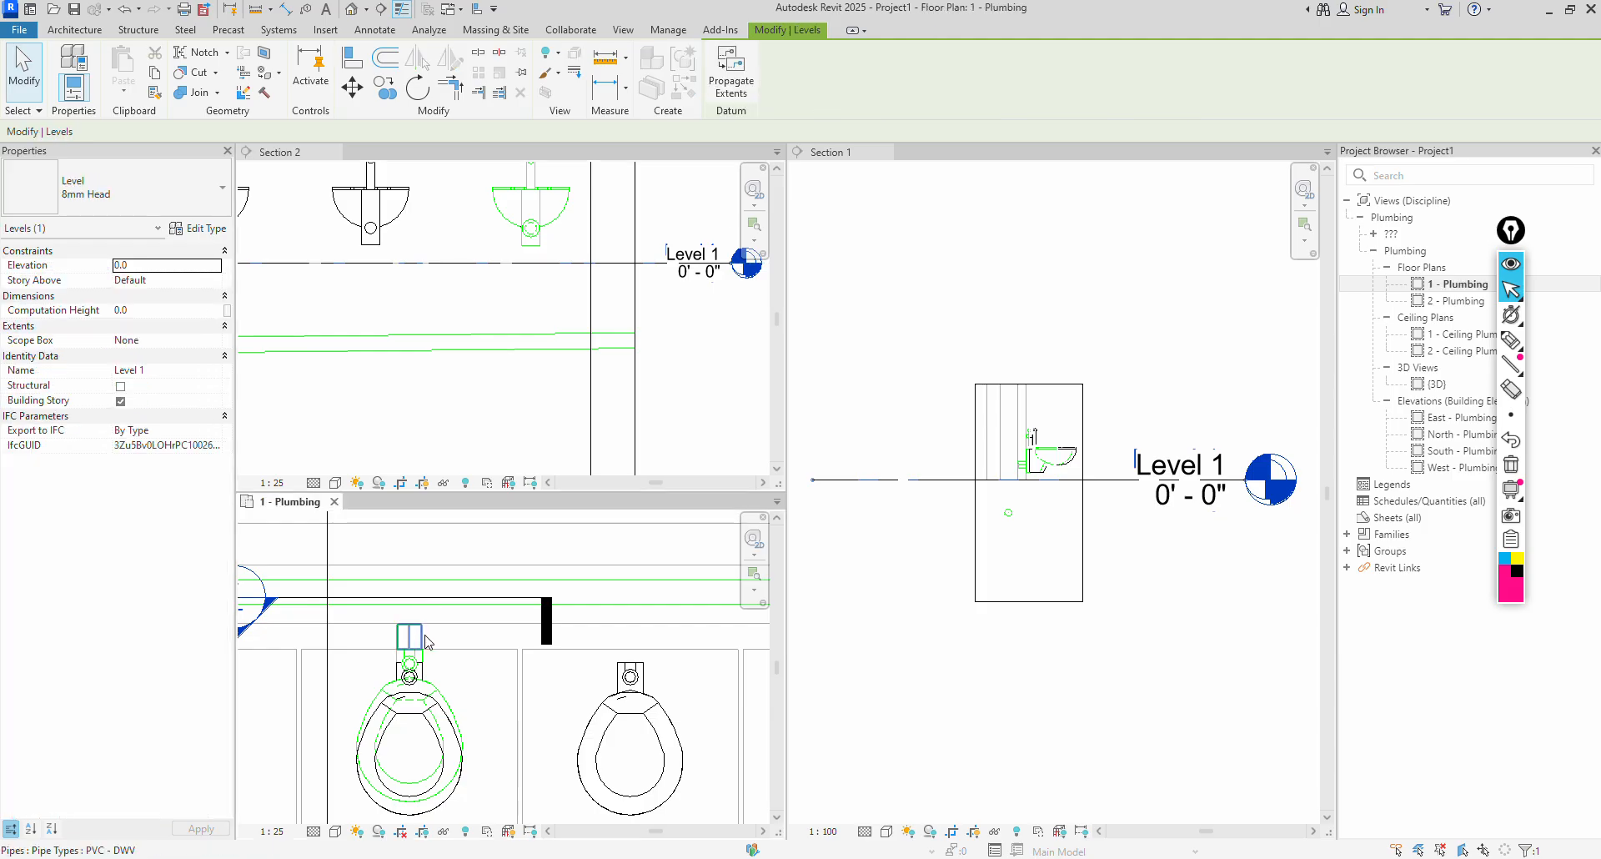
click(410, 640)
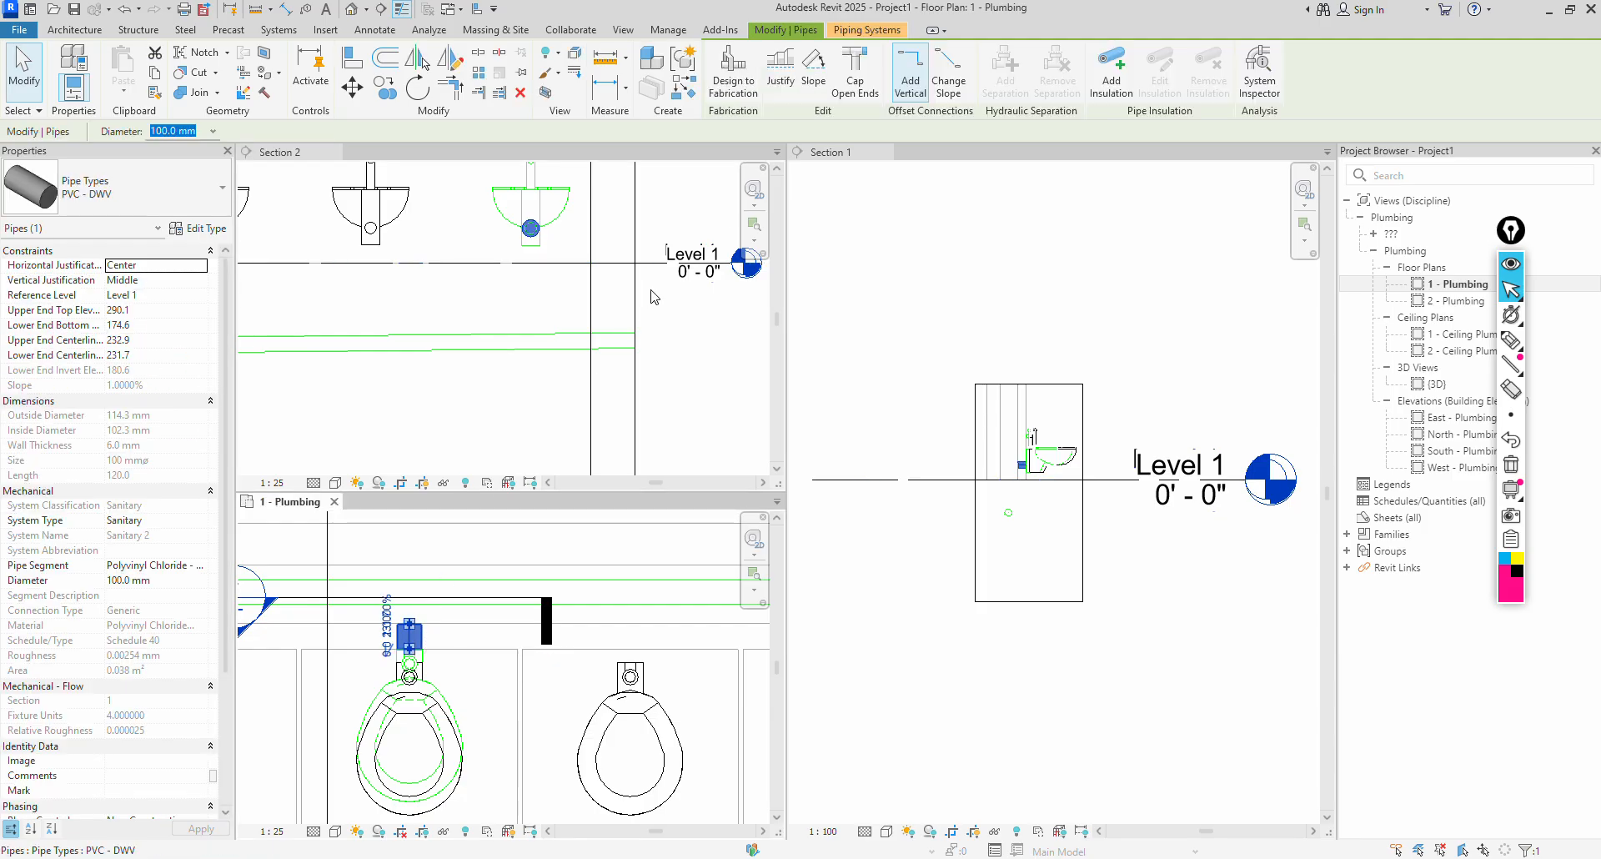
right_click(535, 237)
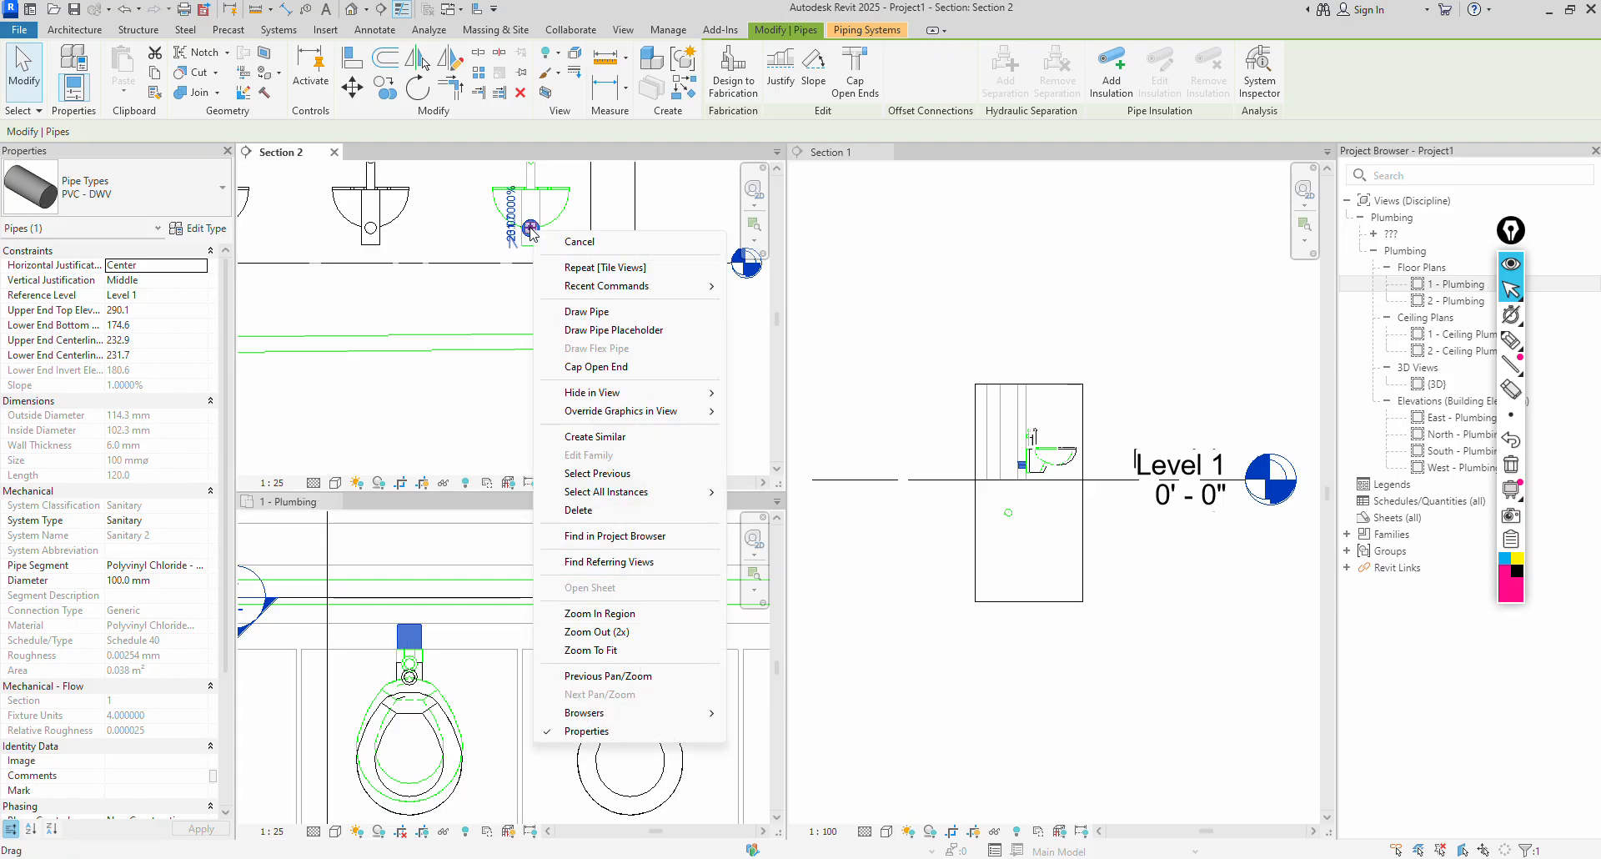
click(597, 311)
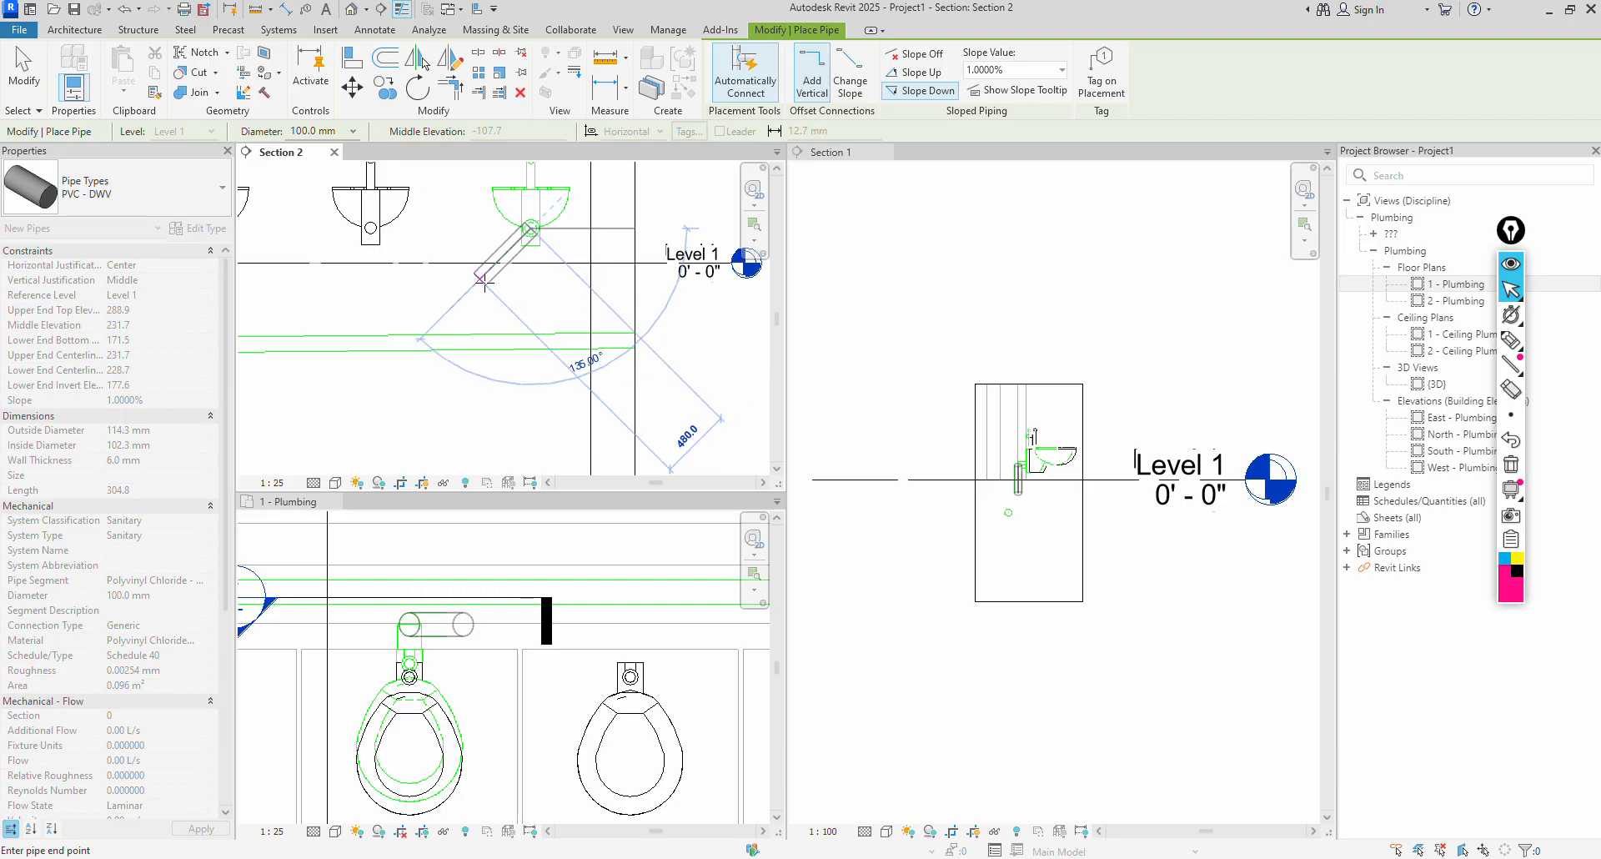
click(483, 280)
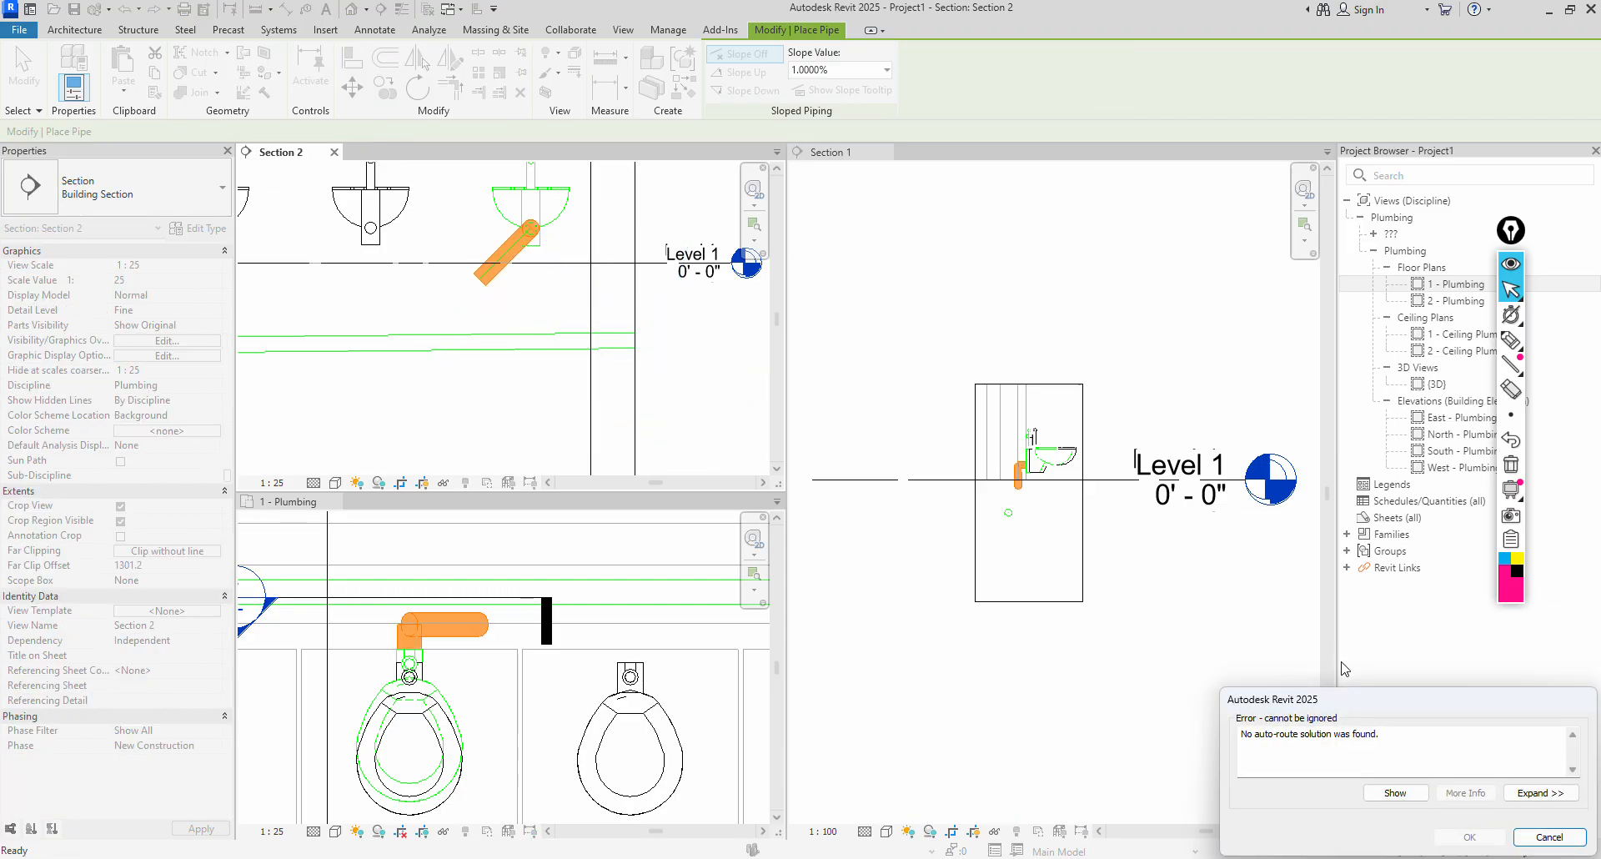
click(1542, 837)
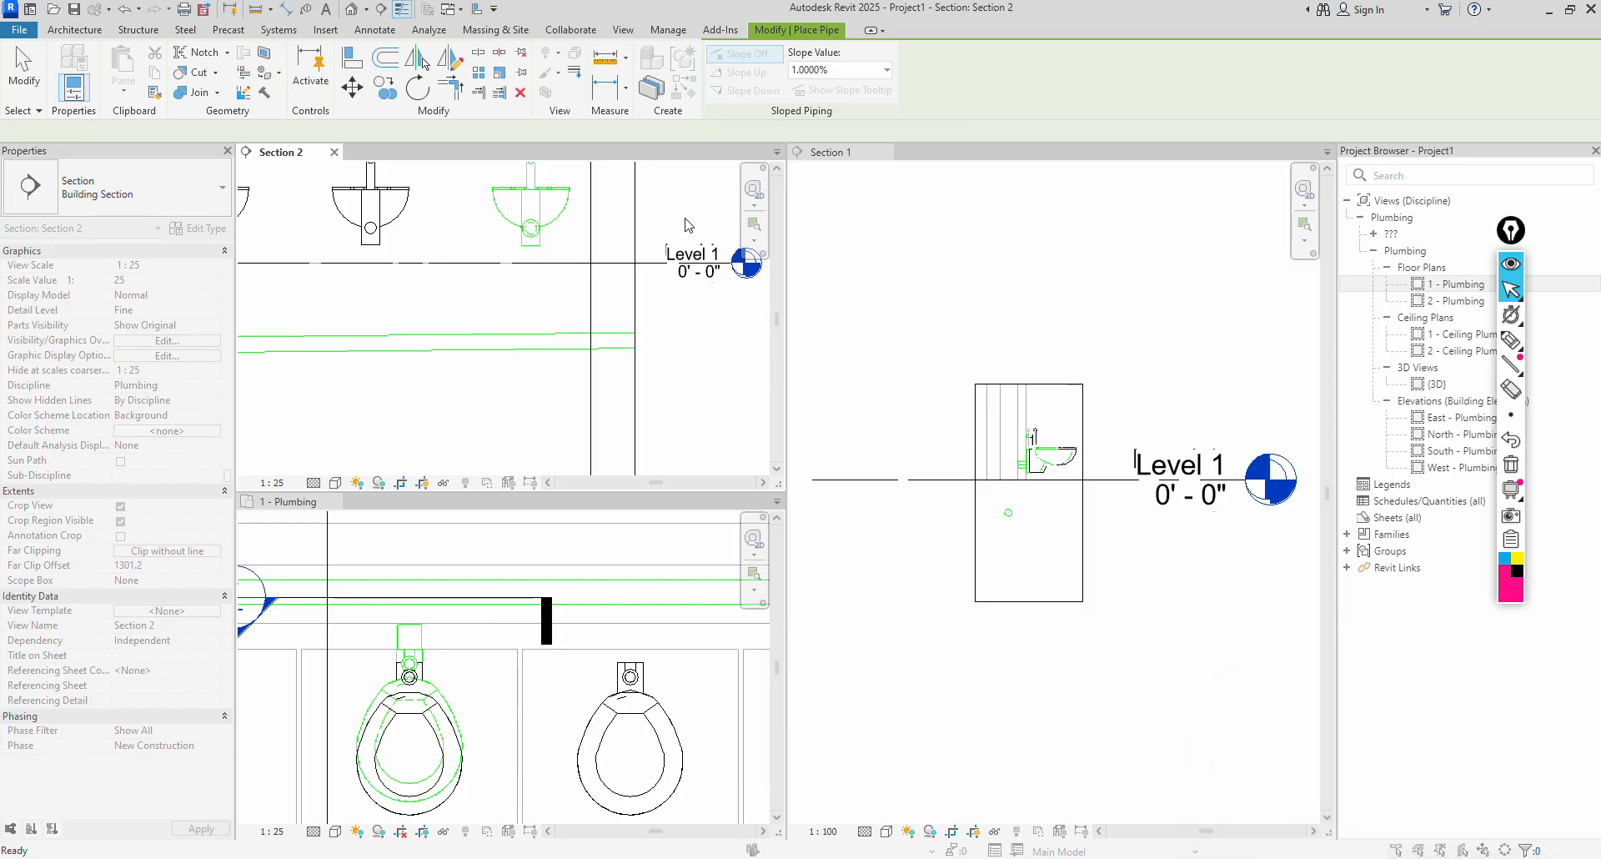
right_click(478, 327)
click(519, 334)
Lengthen the water closet's branch pipe to 180 mm in the 1 - Plumbing plan.
scroll(450, 594, up, 1)
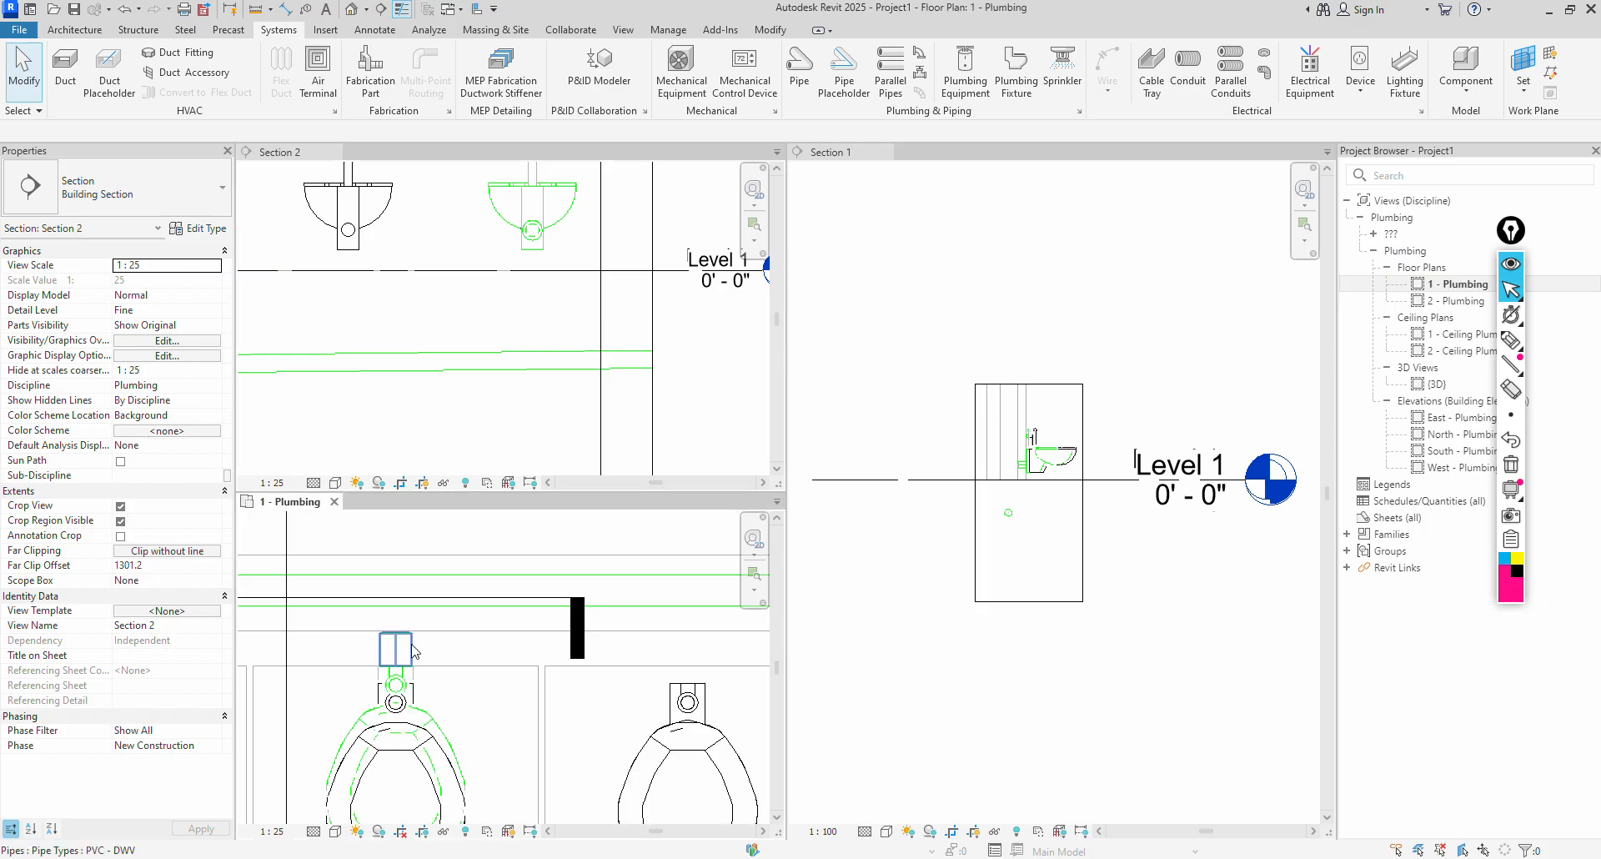
click(411, 646)
mouse_move(395, 633)
mouse_down()
mouse_move(395, 590)
mouse_move(396, 622)
mouse_up()
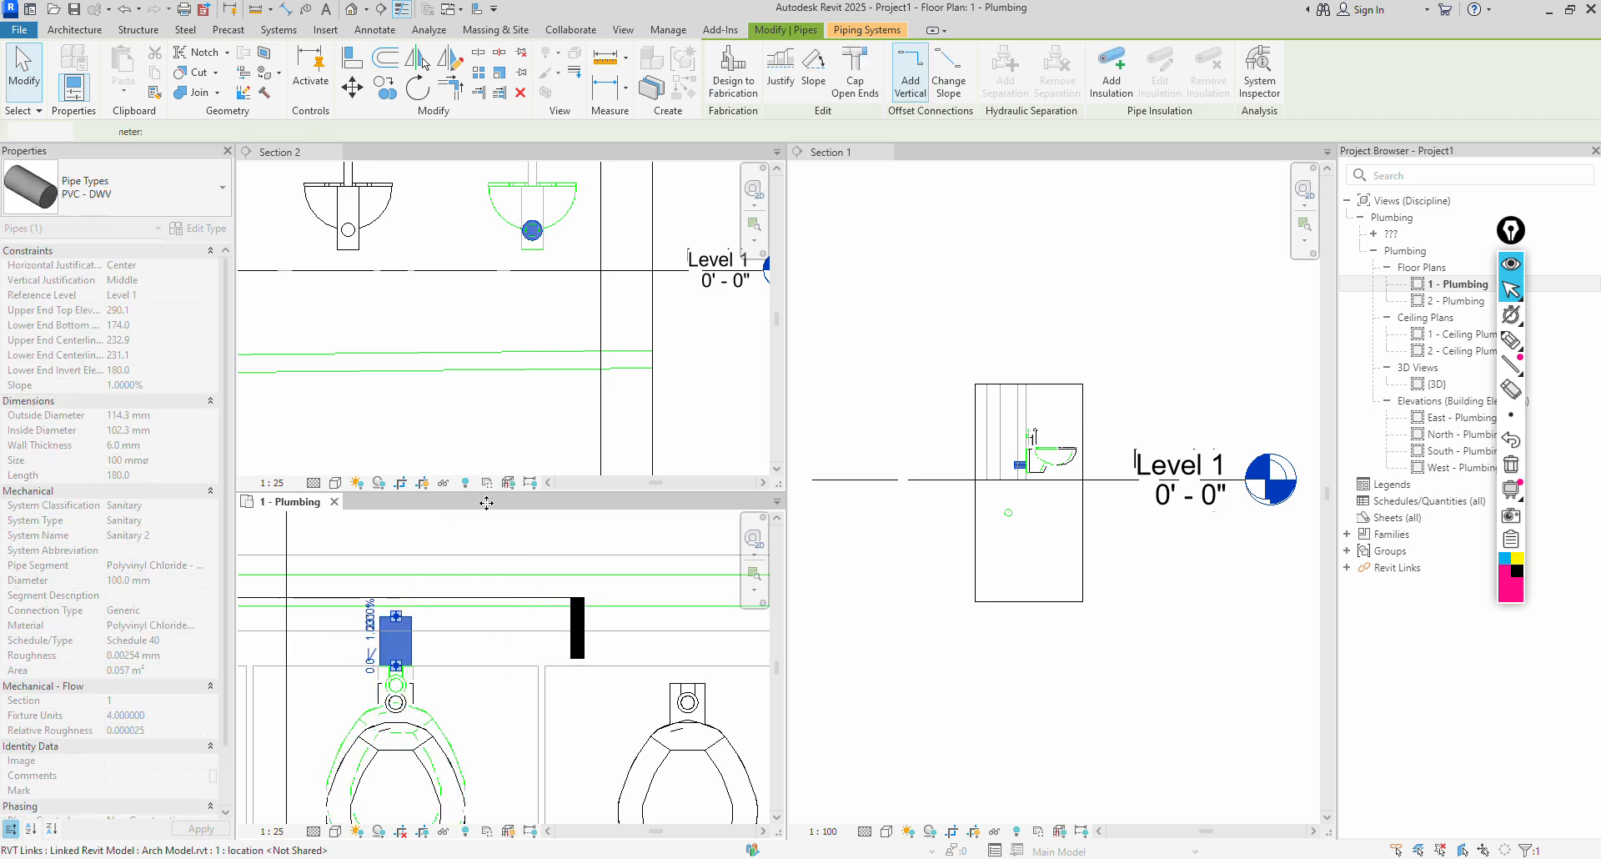
click(554, 239)
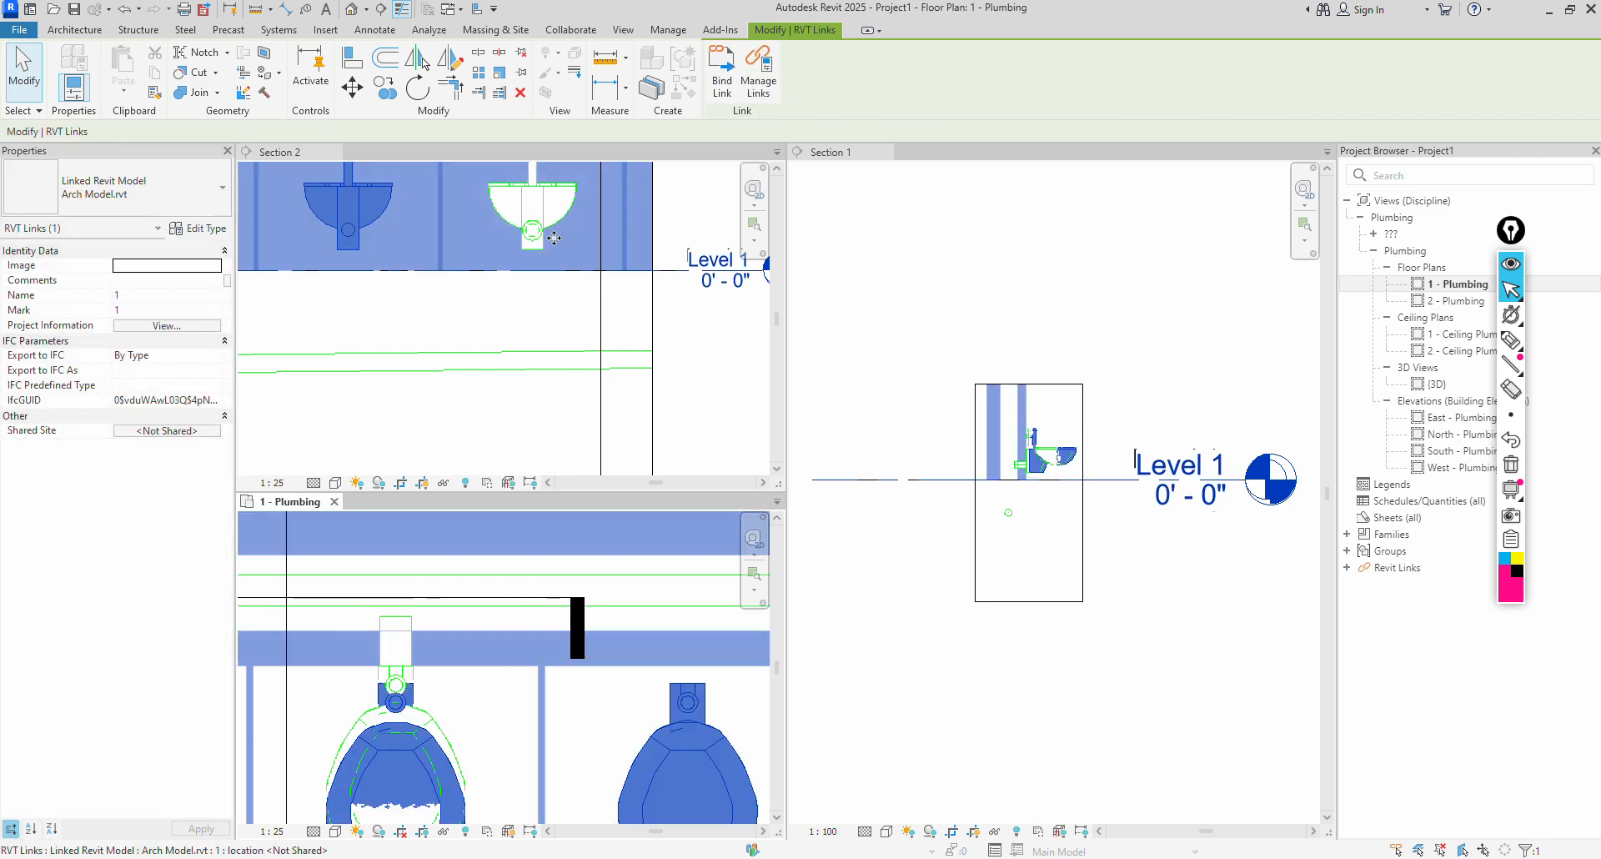
click(722, 201)
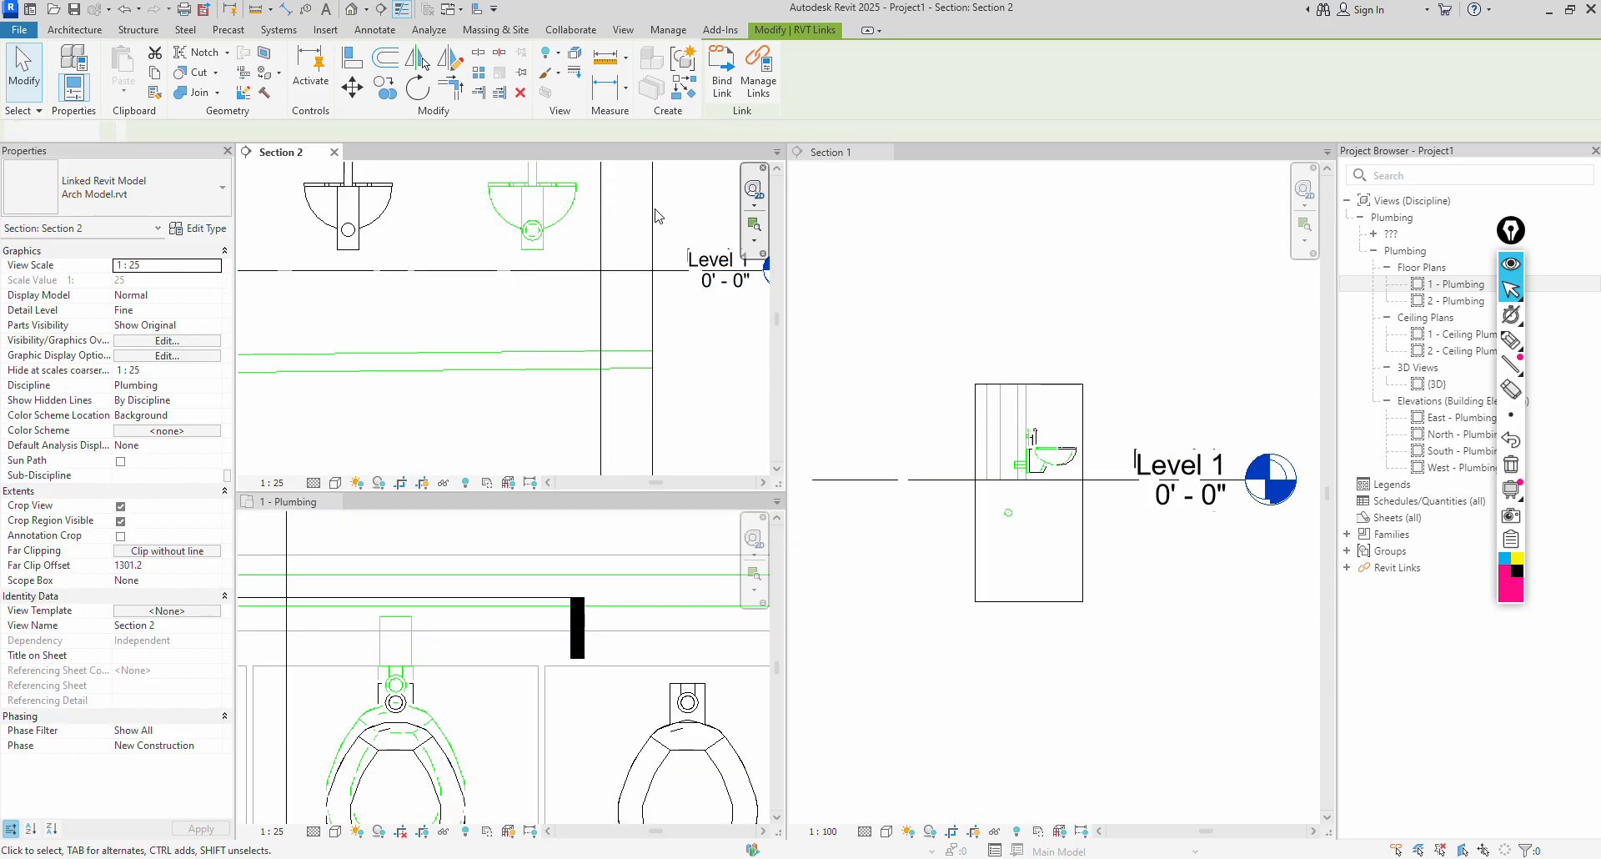
In Section 2, draw a 100 mm pipe from the branch's open end diagonally down to a middle elevation of about -108 mm.
click(534, 237)
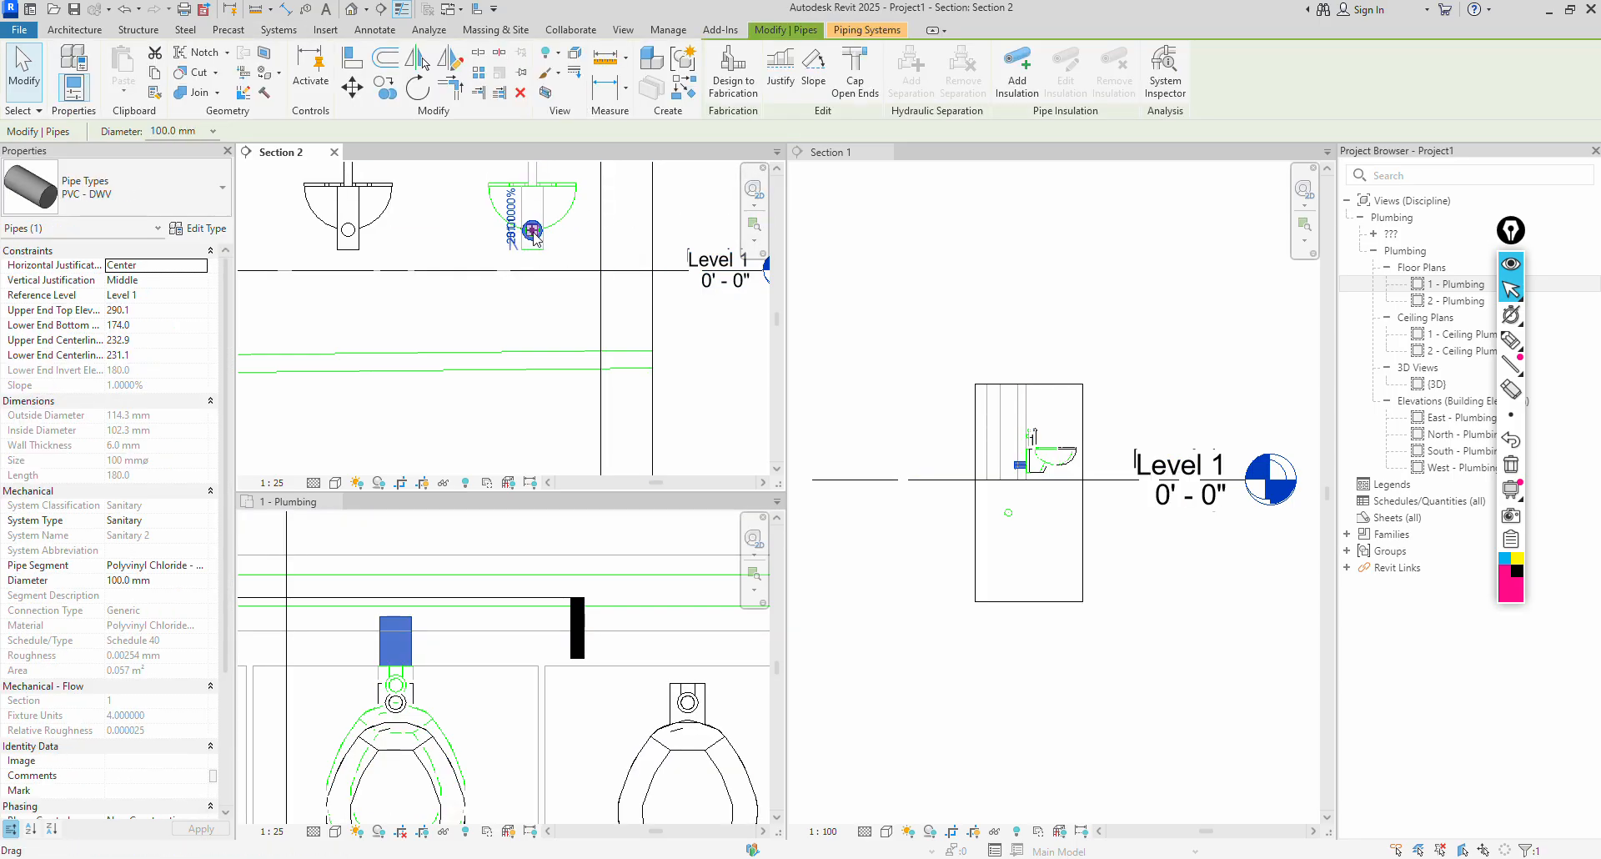
right_click(534, 233)
click(571, 313)
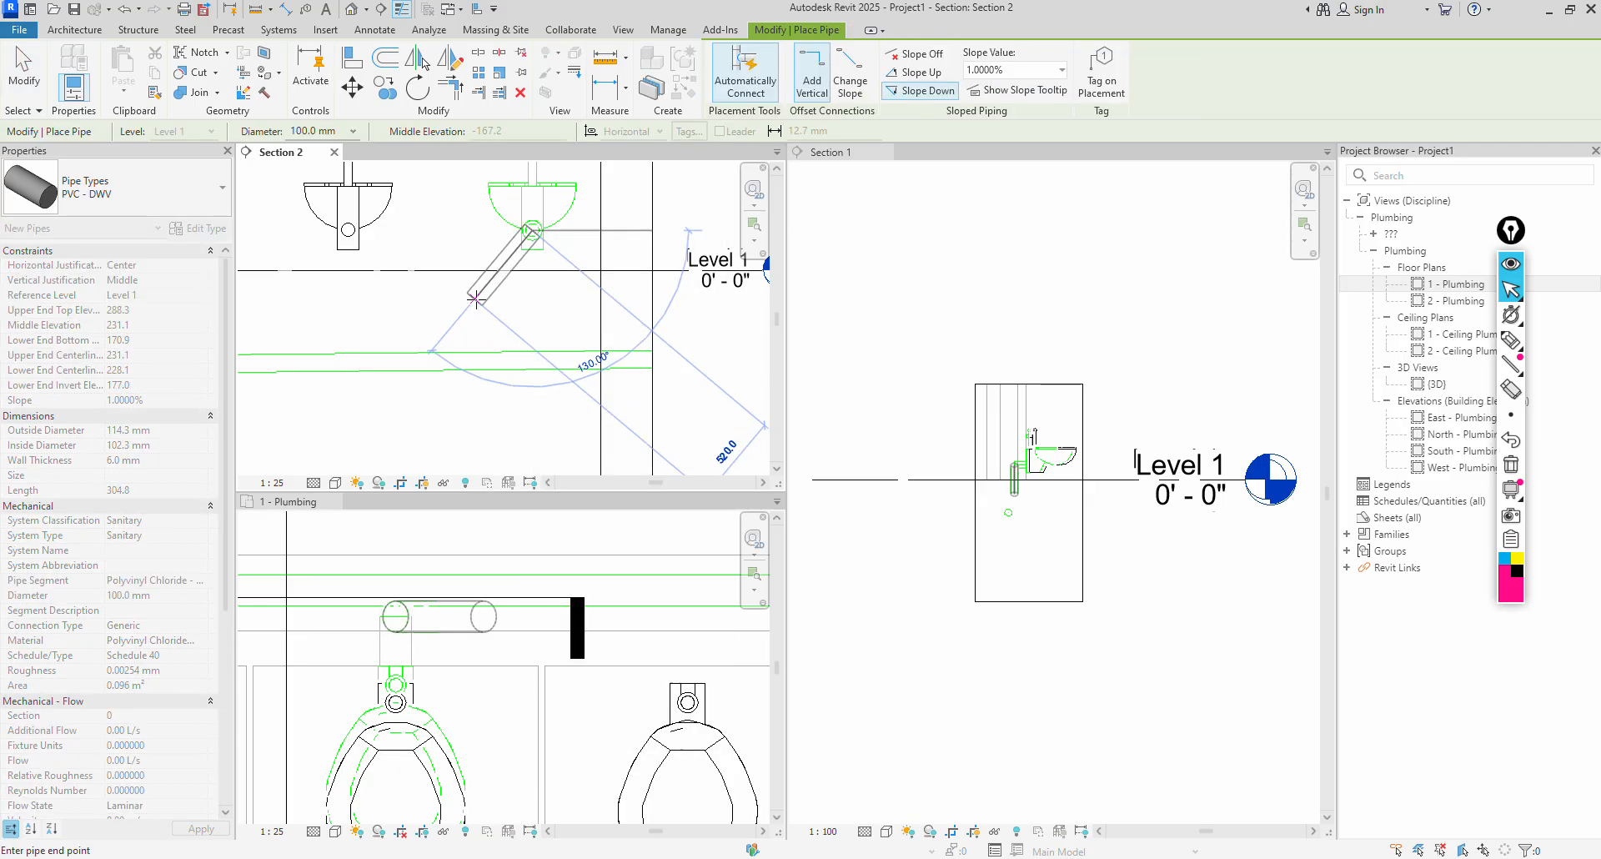
click(471, 288)
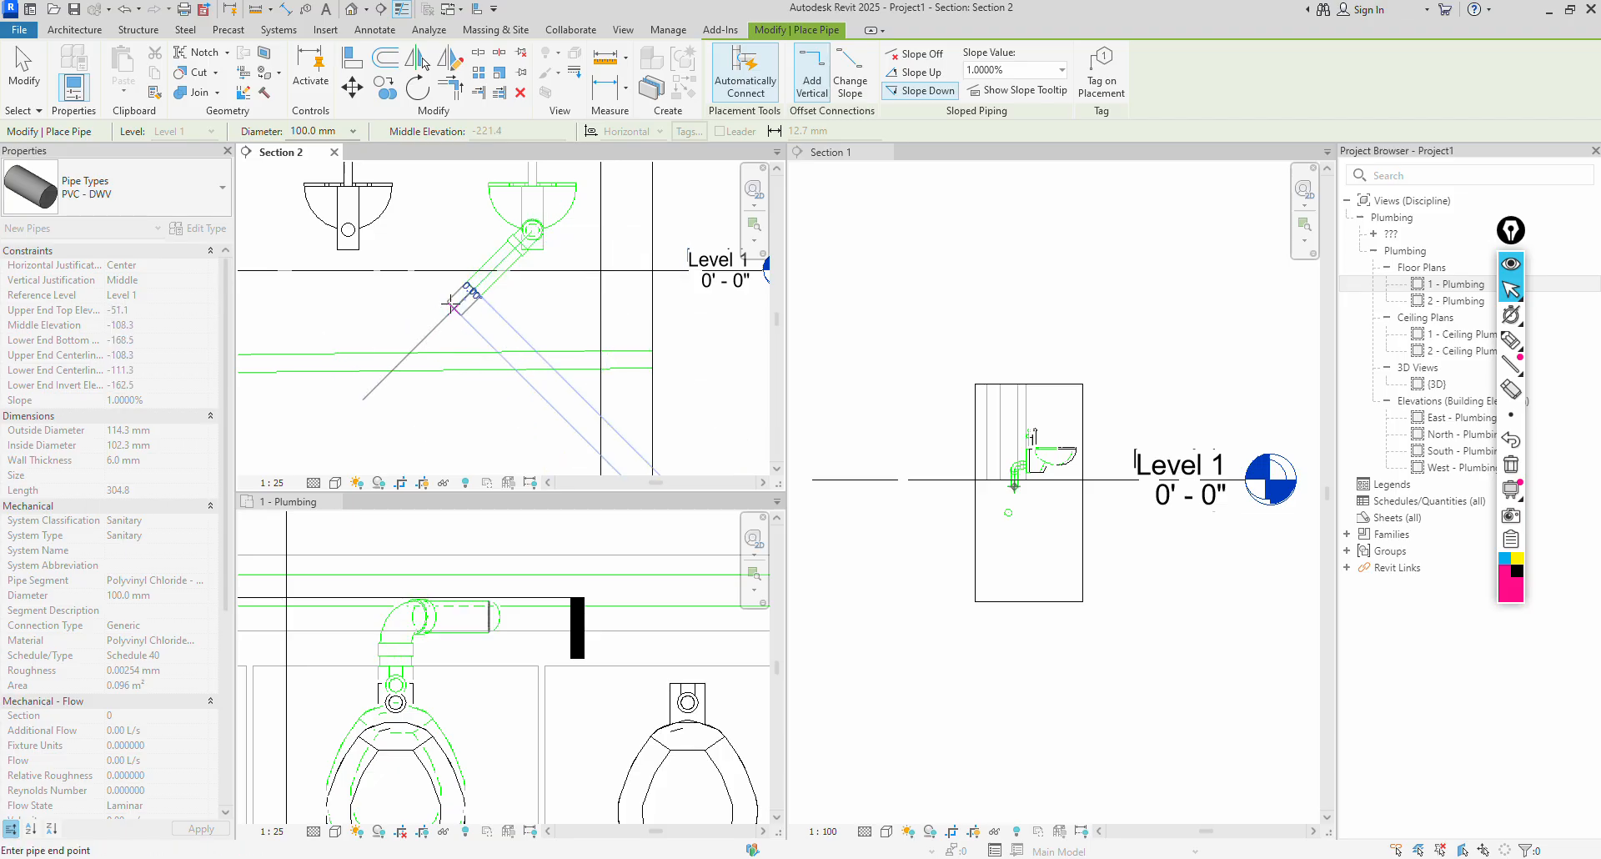
right_click(451, 307)
click(493, 318)
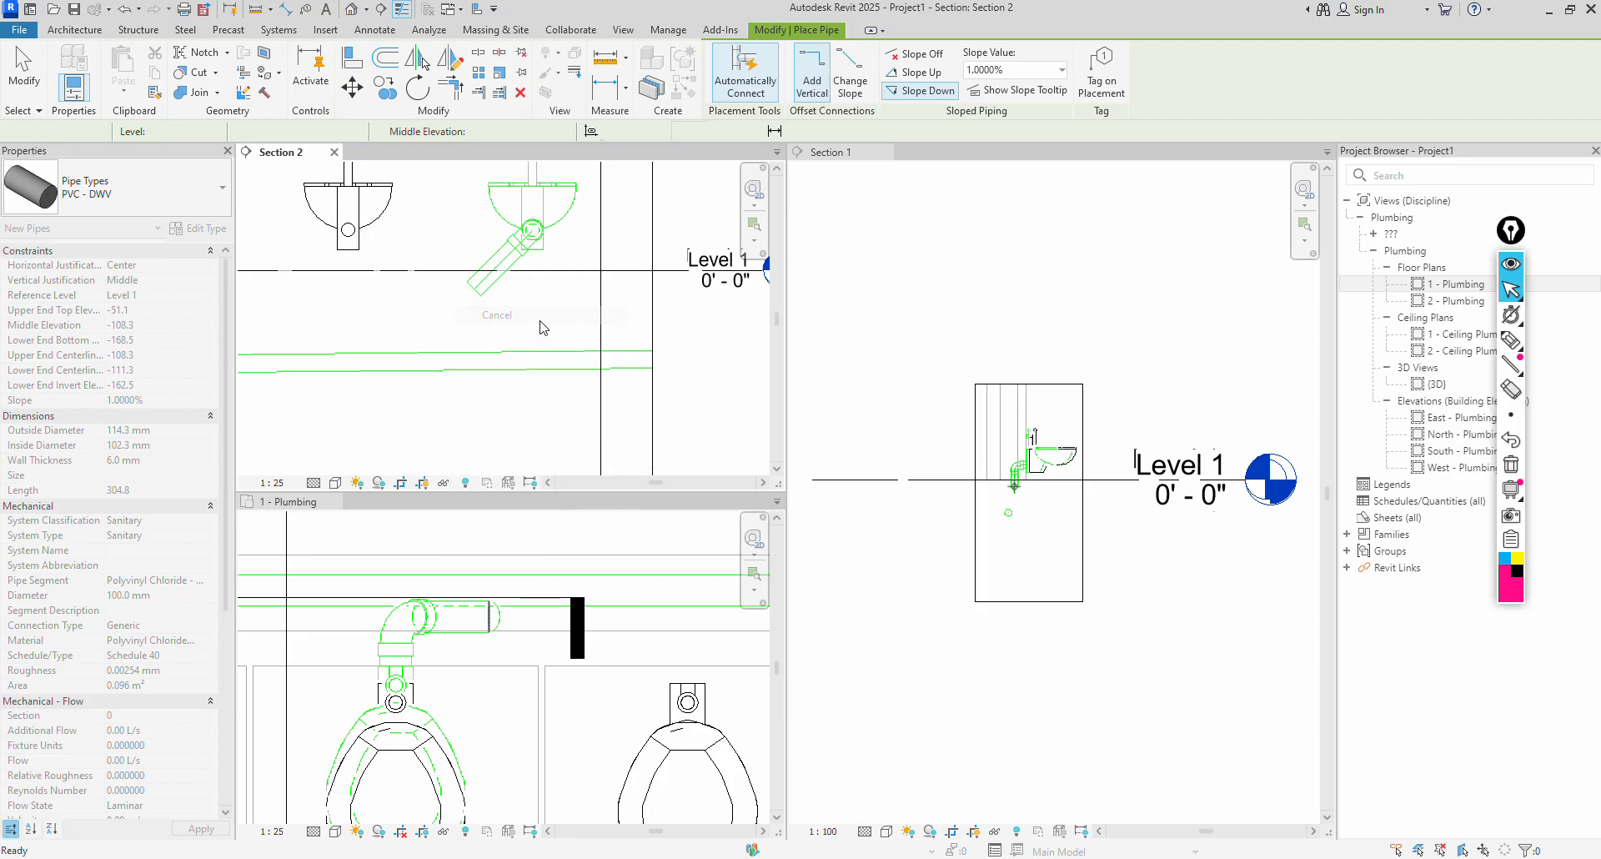
right_click(545, 325)
click(580, 337)
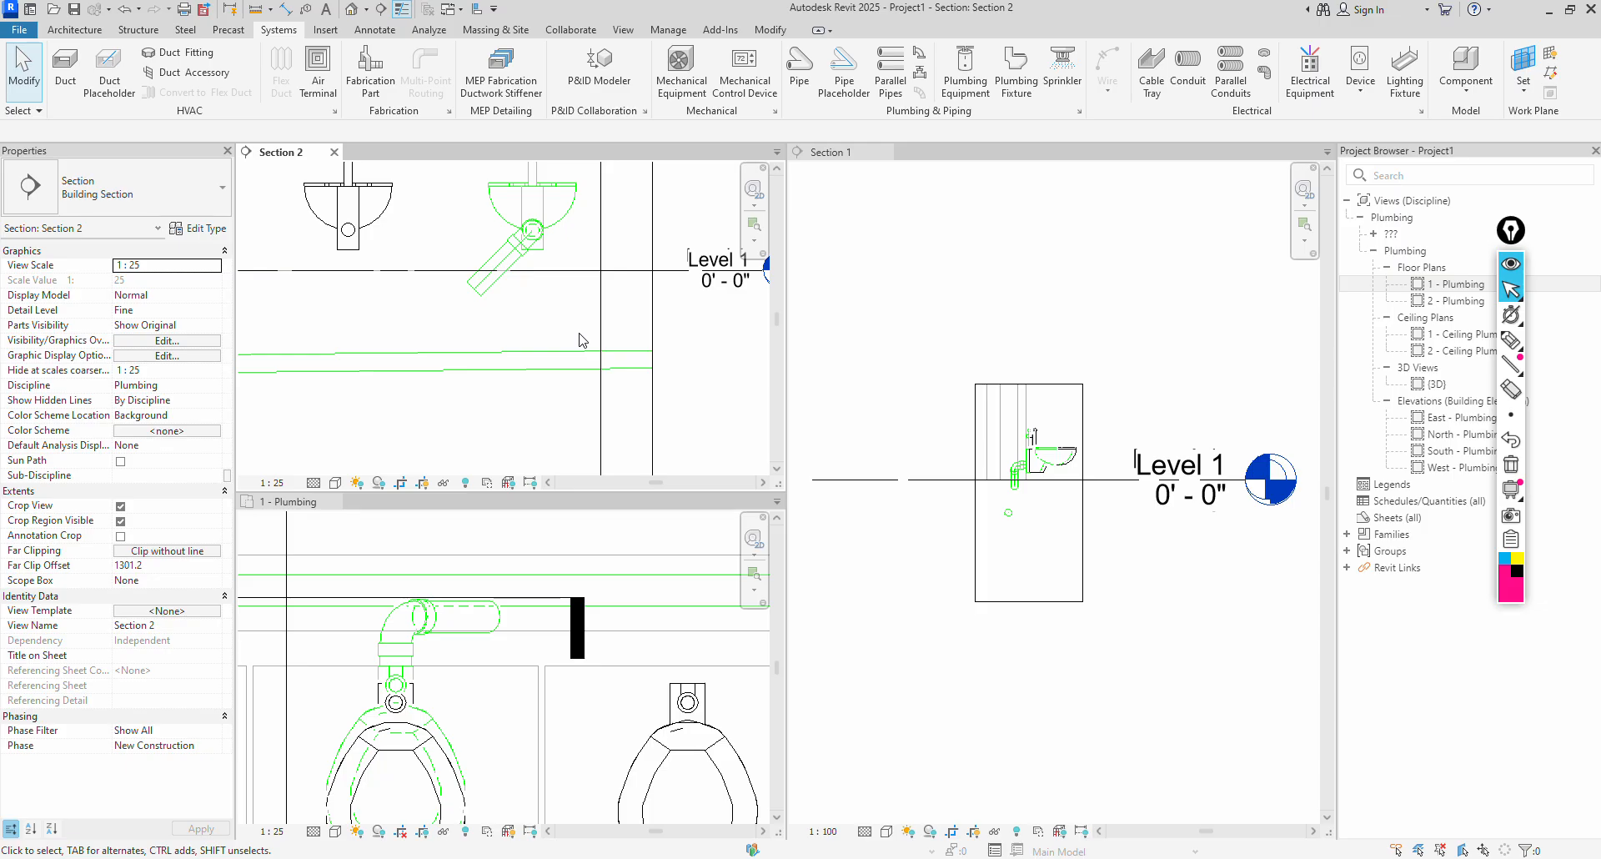
Select the water closet's connected pipe network and examine the new elbow and diagonal pipe in the plan.
key(Tab)
click(527, 190)
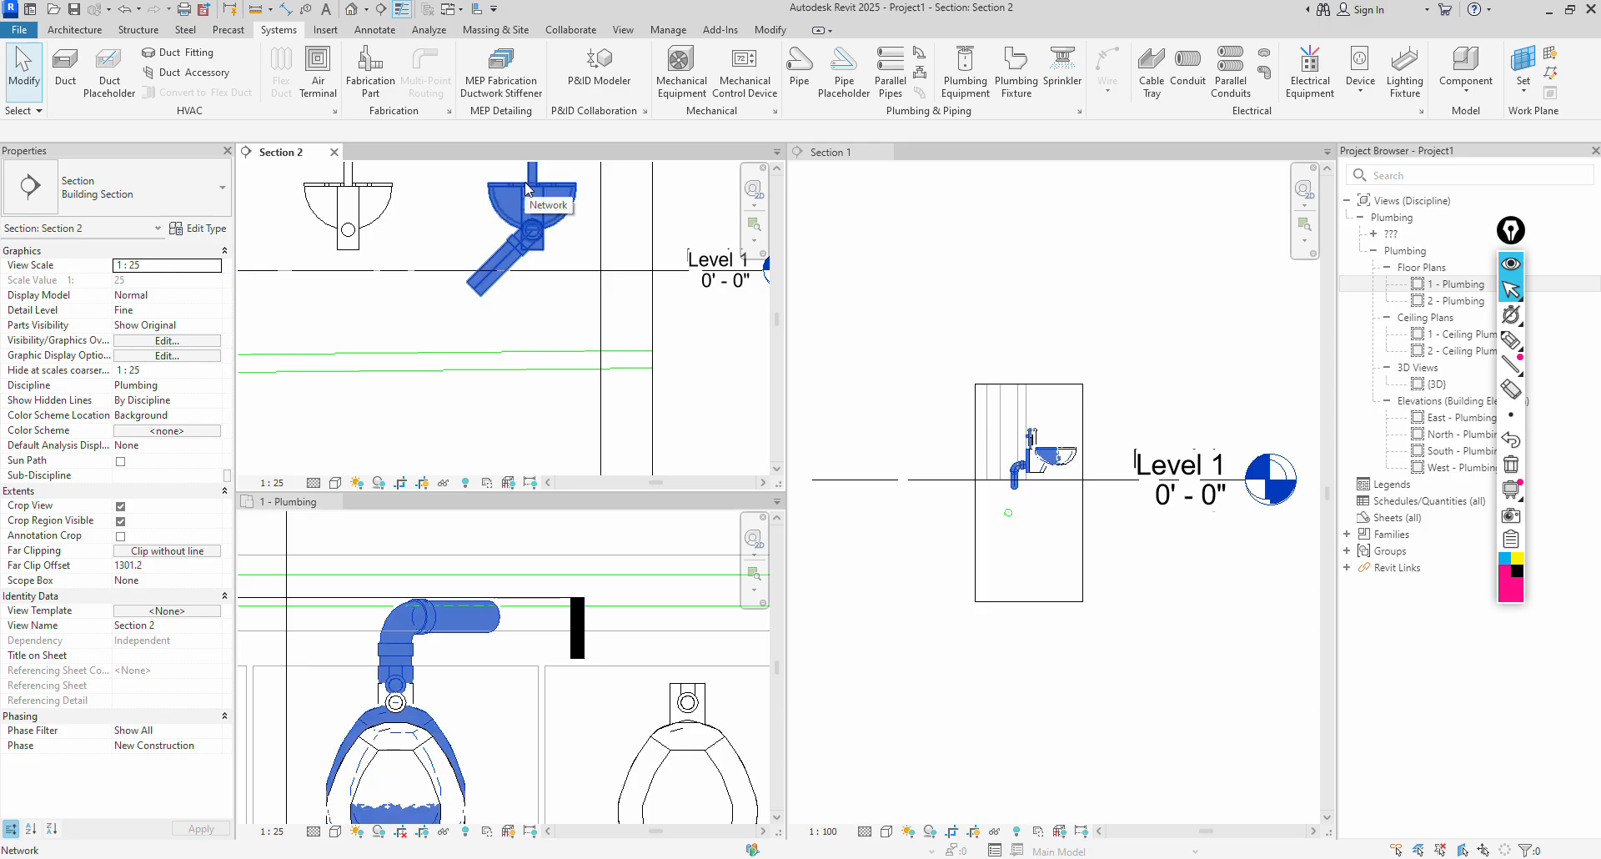
scroll(555, 630, down, 2)
click(565, 555)
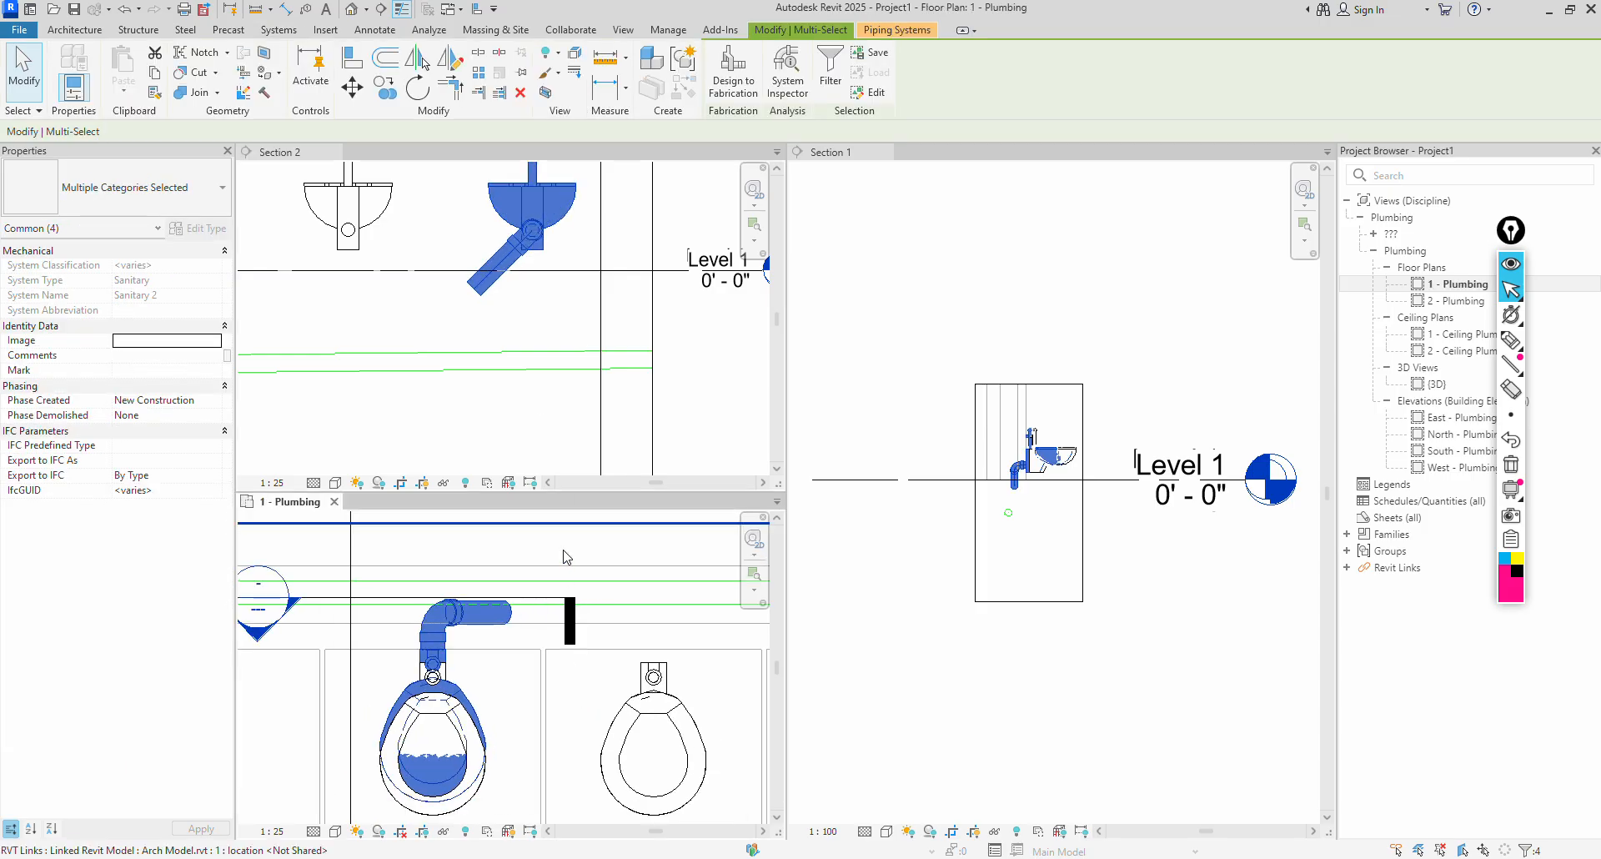
scroll(500, 556, up, 2)
click(509, 541)
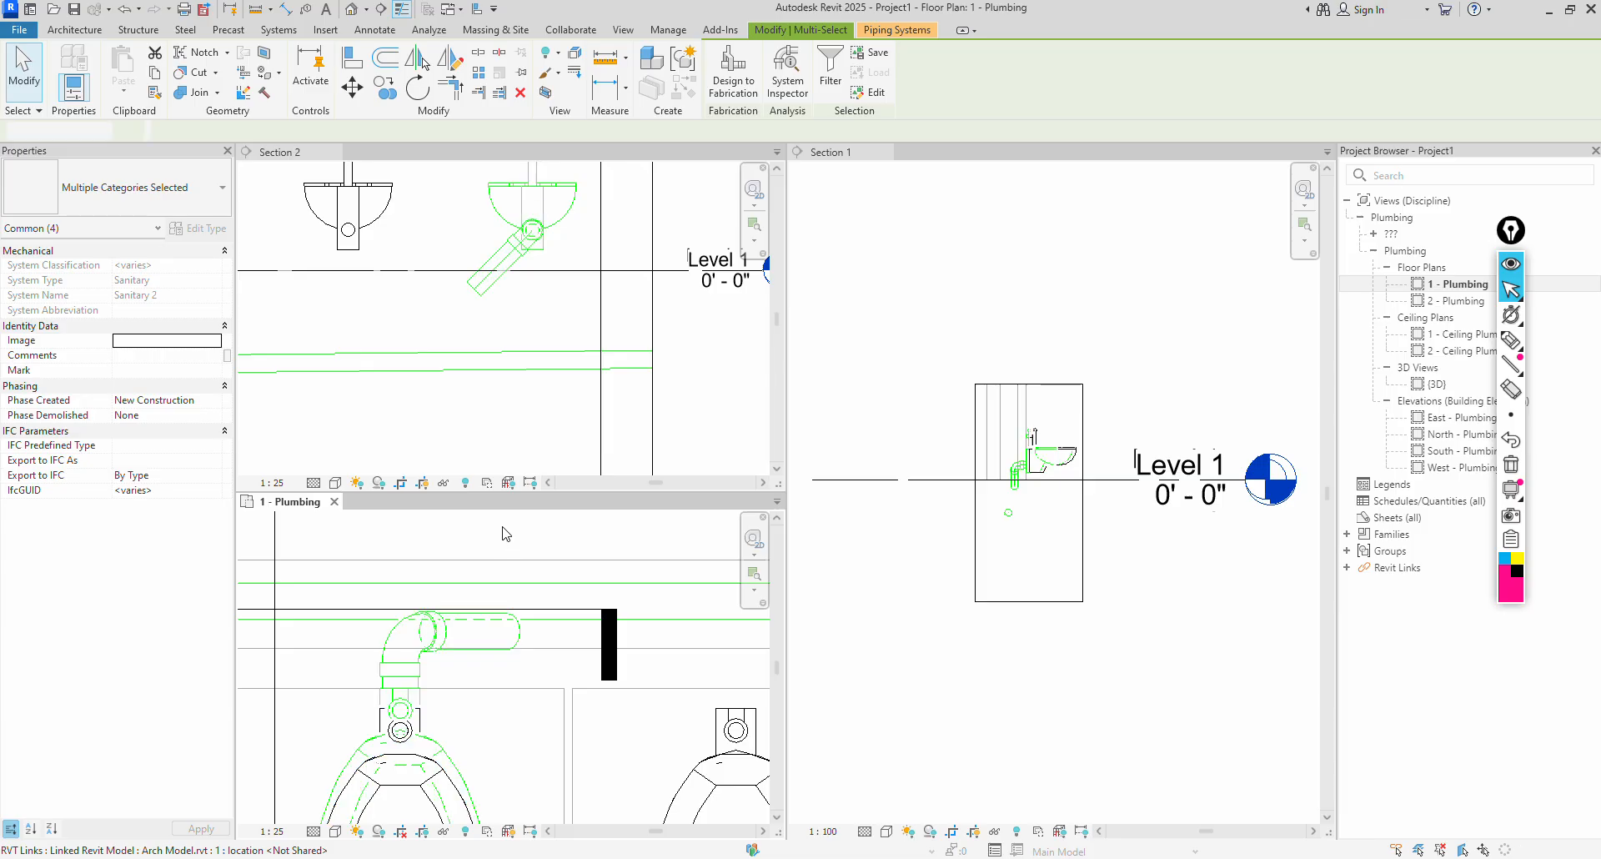
scroll(500, 626, down, 2)
middle_drag(655, 679, 618, 679)
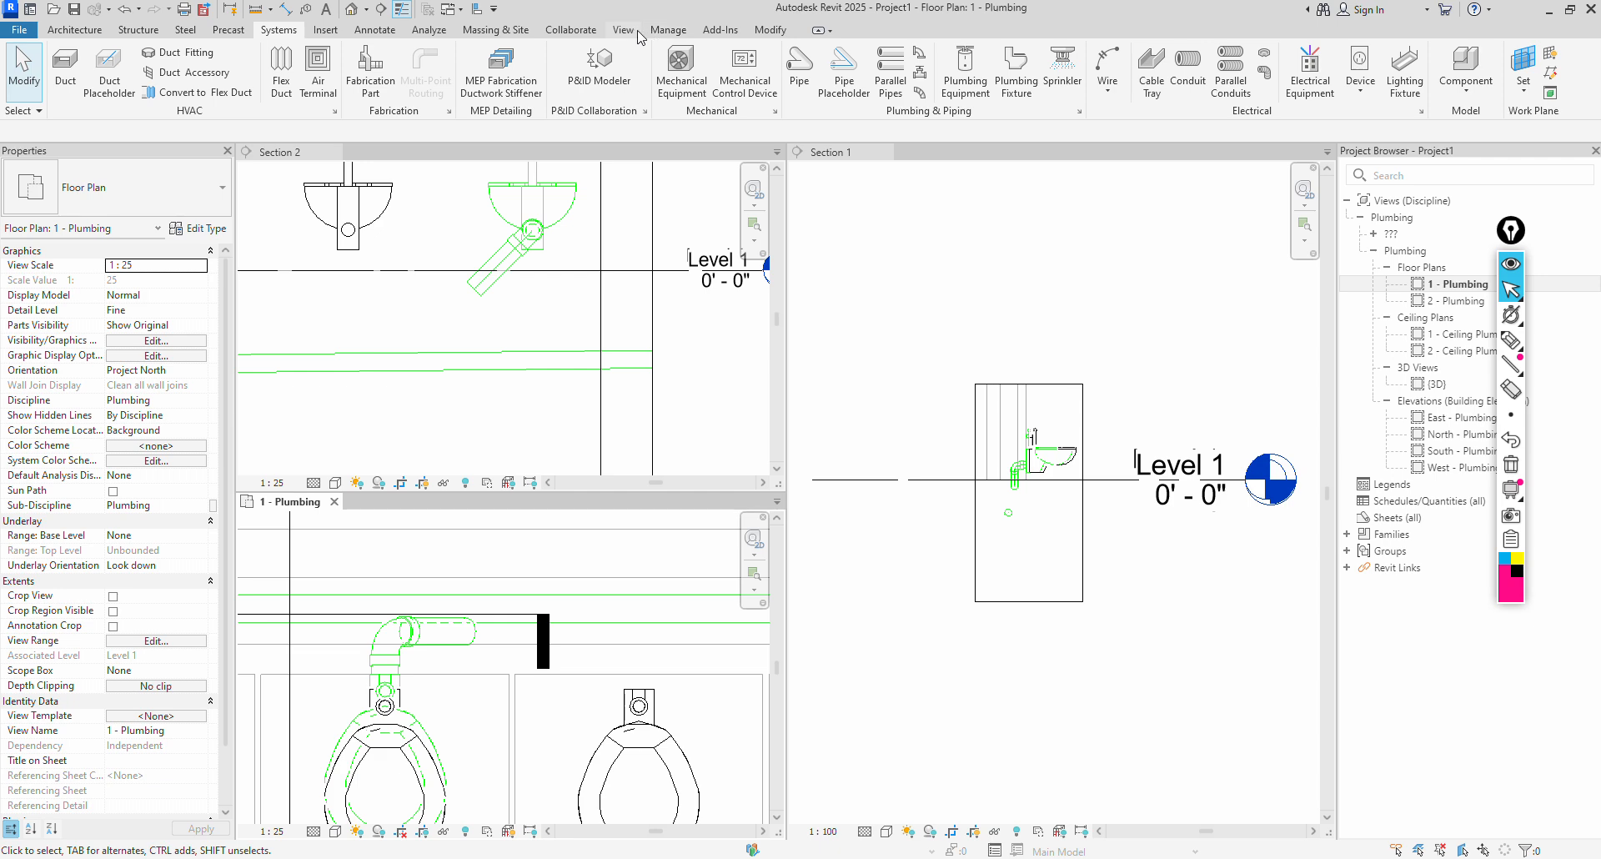
Switch the canvas theme of the drawing views to dark.
click(1538, 72)
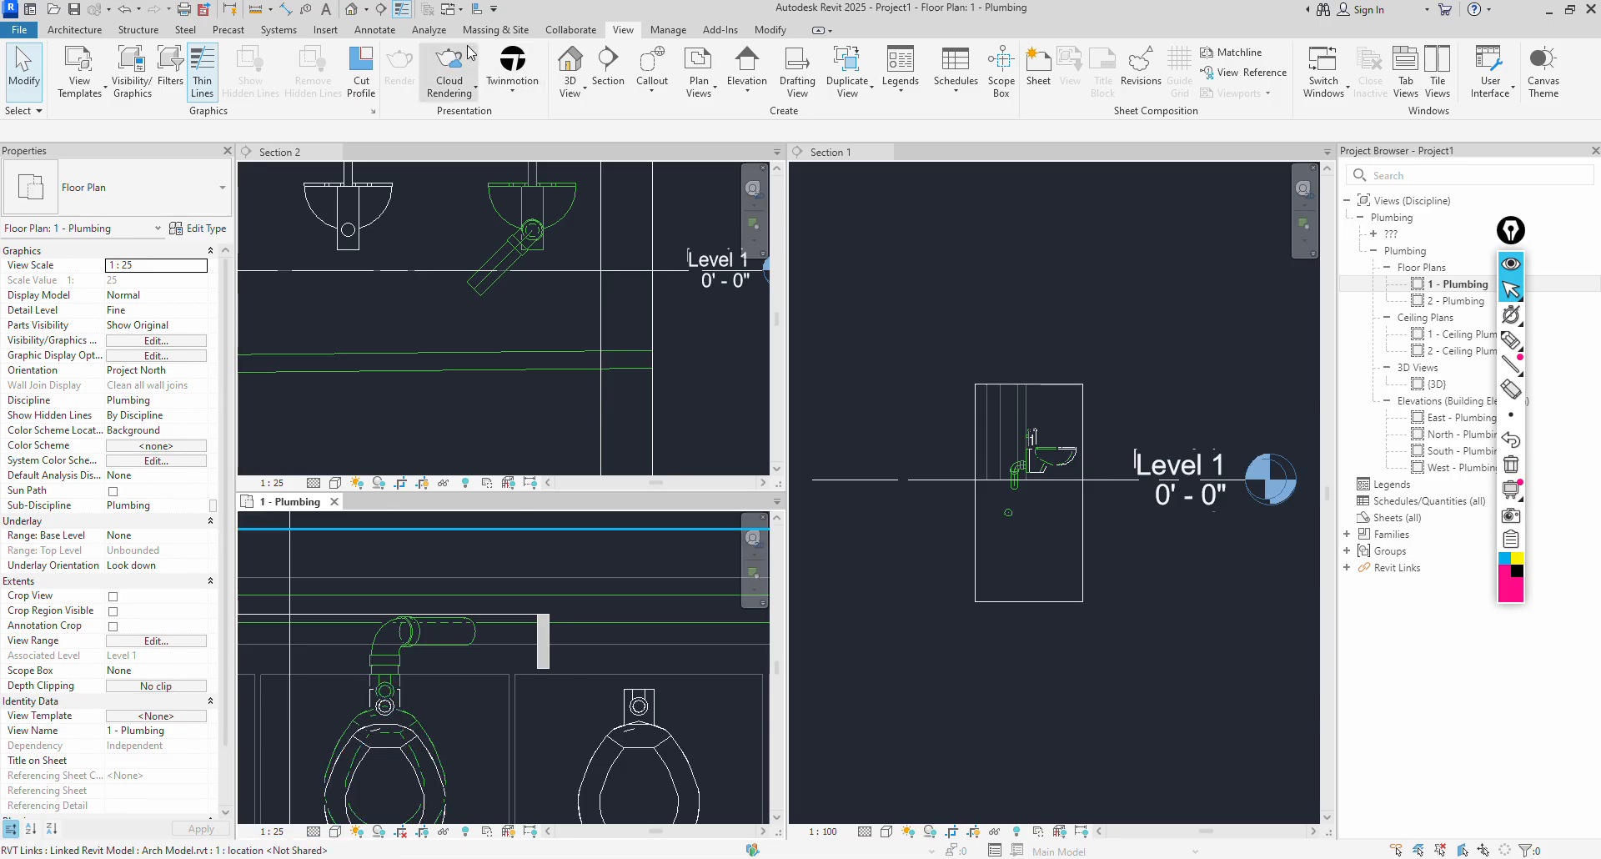
Turn off thin line display and align the water closet's diagonal branch pipe with the main sanitary pipe in the plan.
click(402, 10)
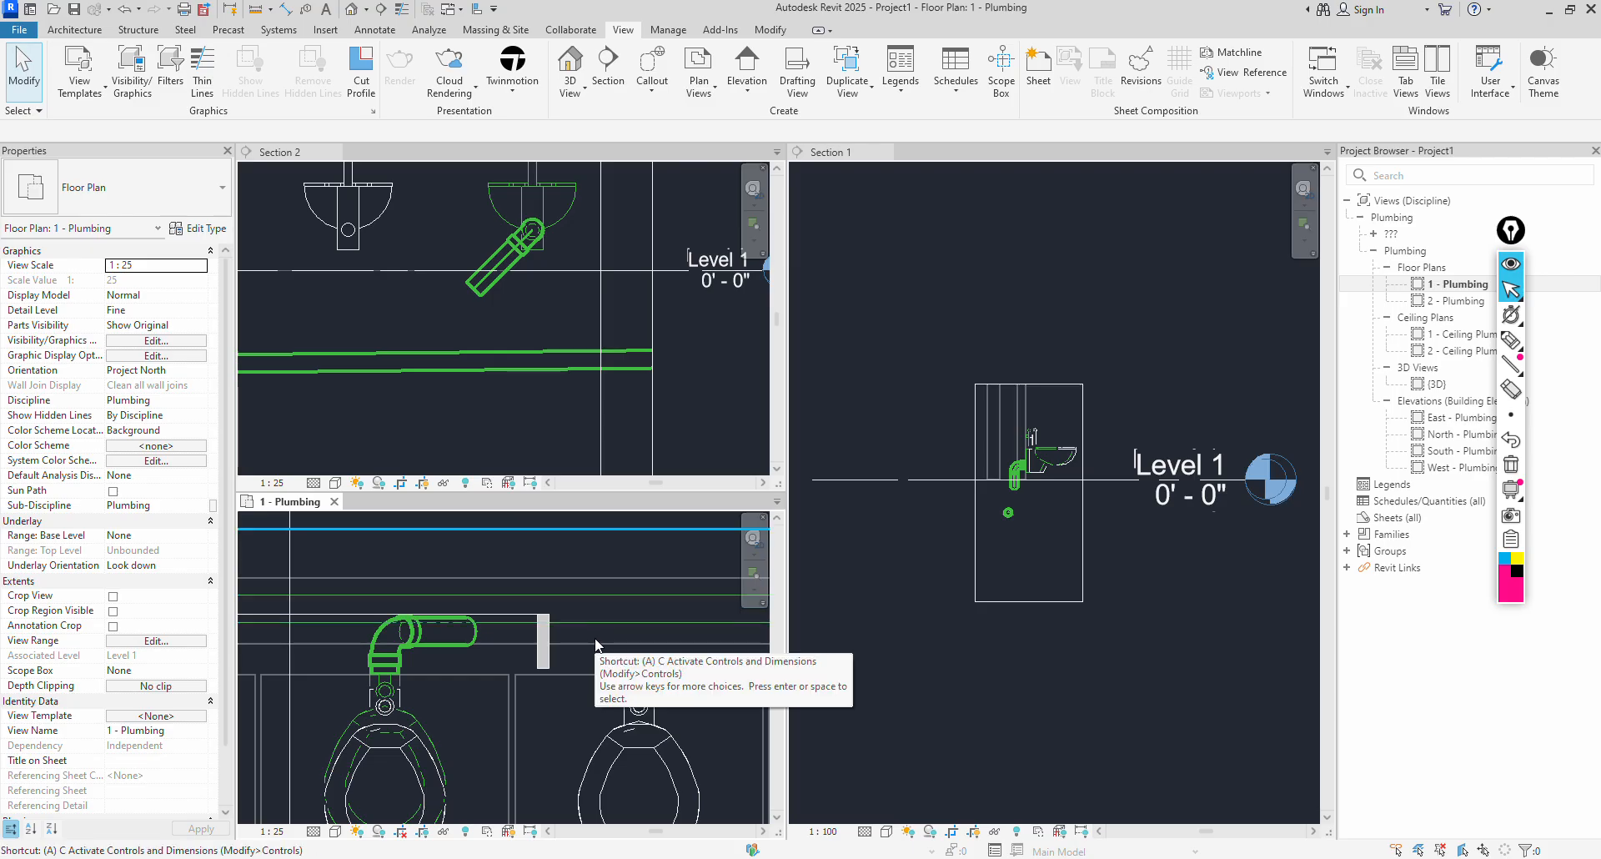
key(a)
key(l)
click(607, 609)
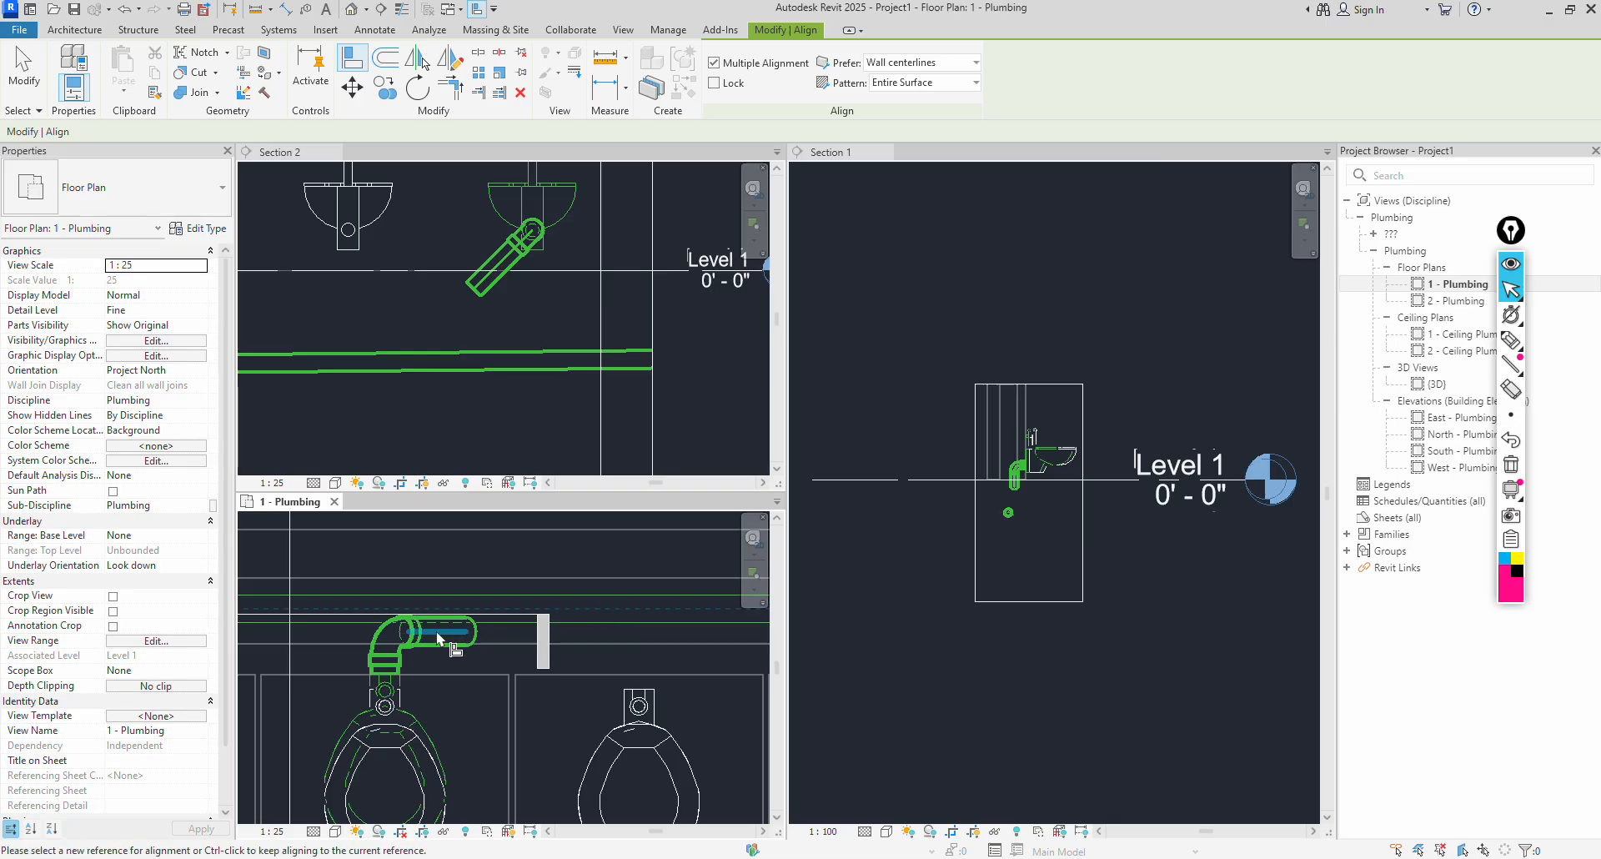
click(437, 632)
key(Escape)
Select the water closet with its connected pipe network and start a multiple copy, placing the first copy on the adjacent closet.
key(Tab)
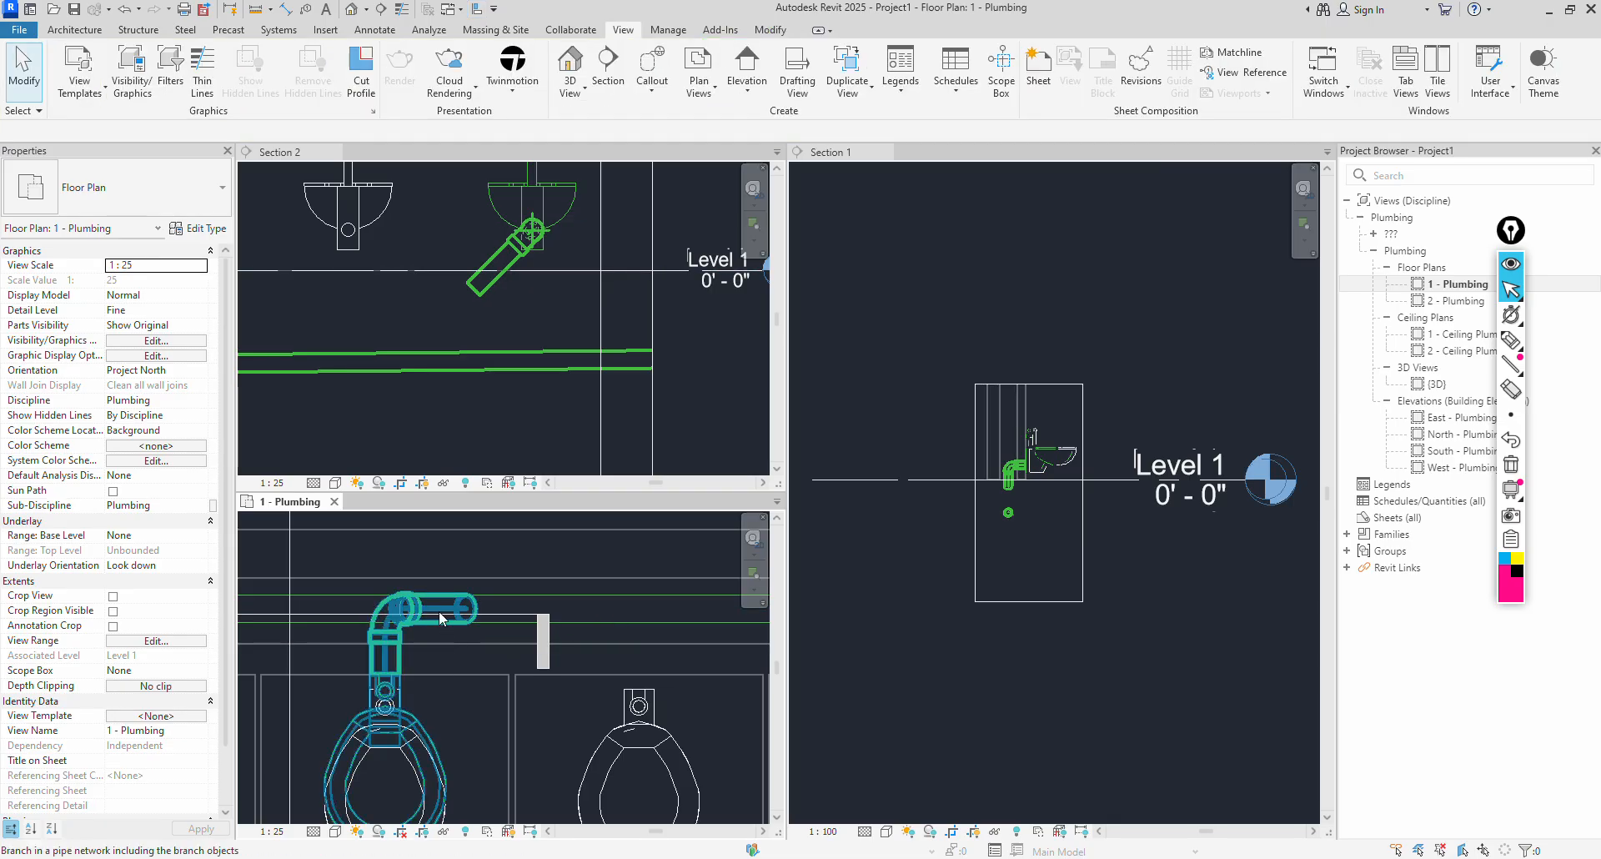
click(438, 611)
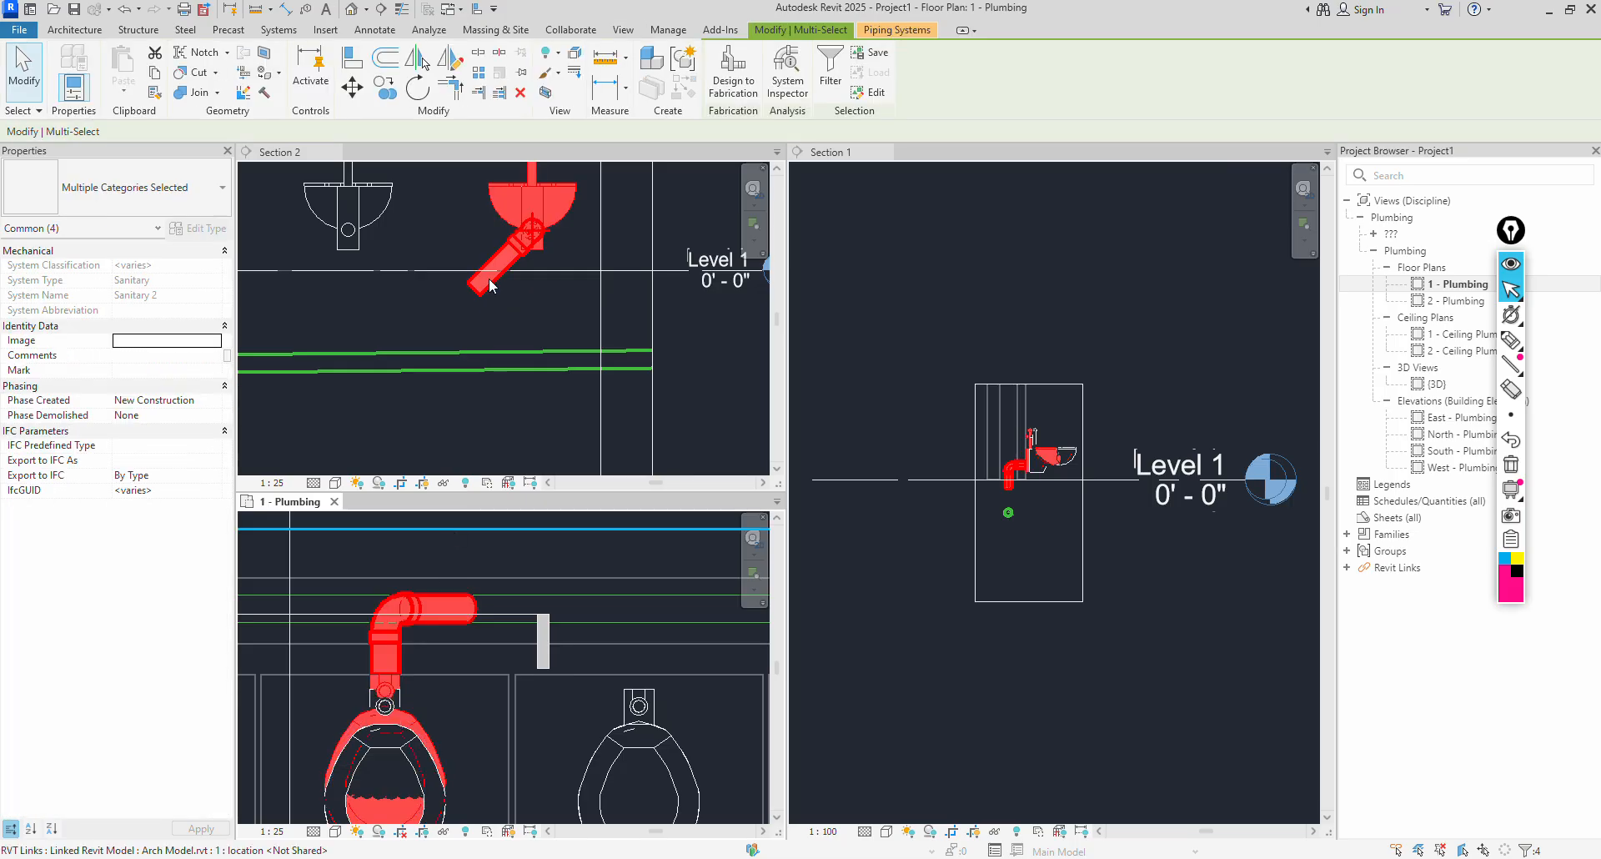
scroll(519, 322, down, 2)
scroll(650, 706, down, 5)
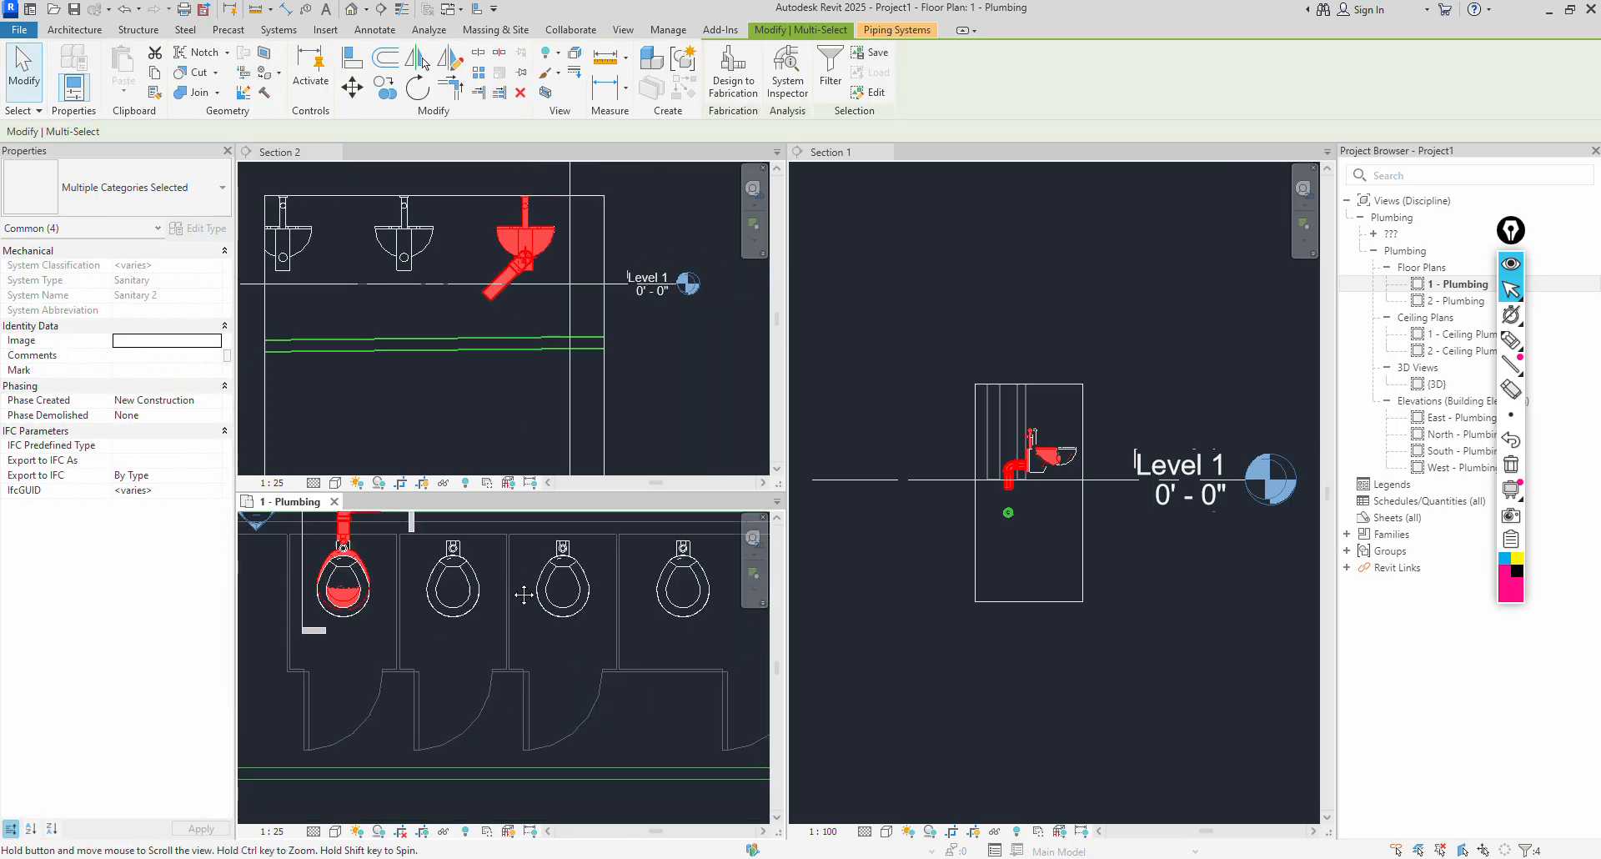
scroll(448, 641, down, 2)
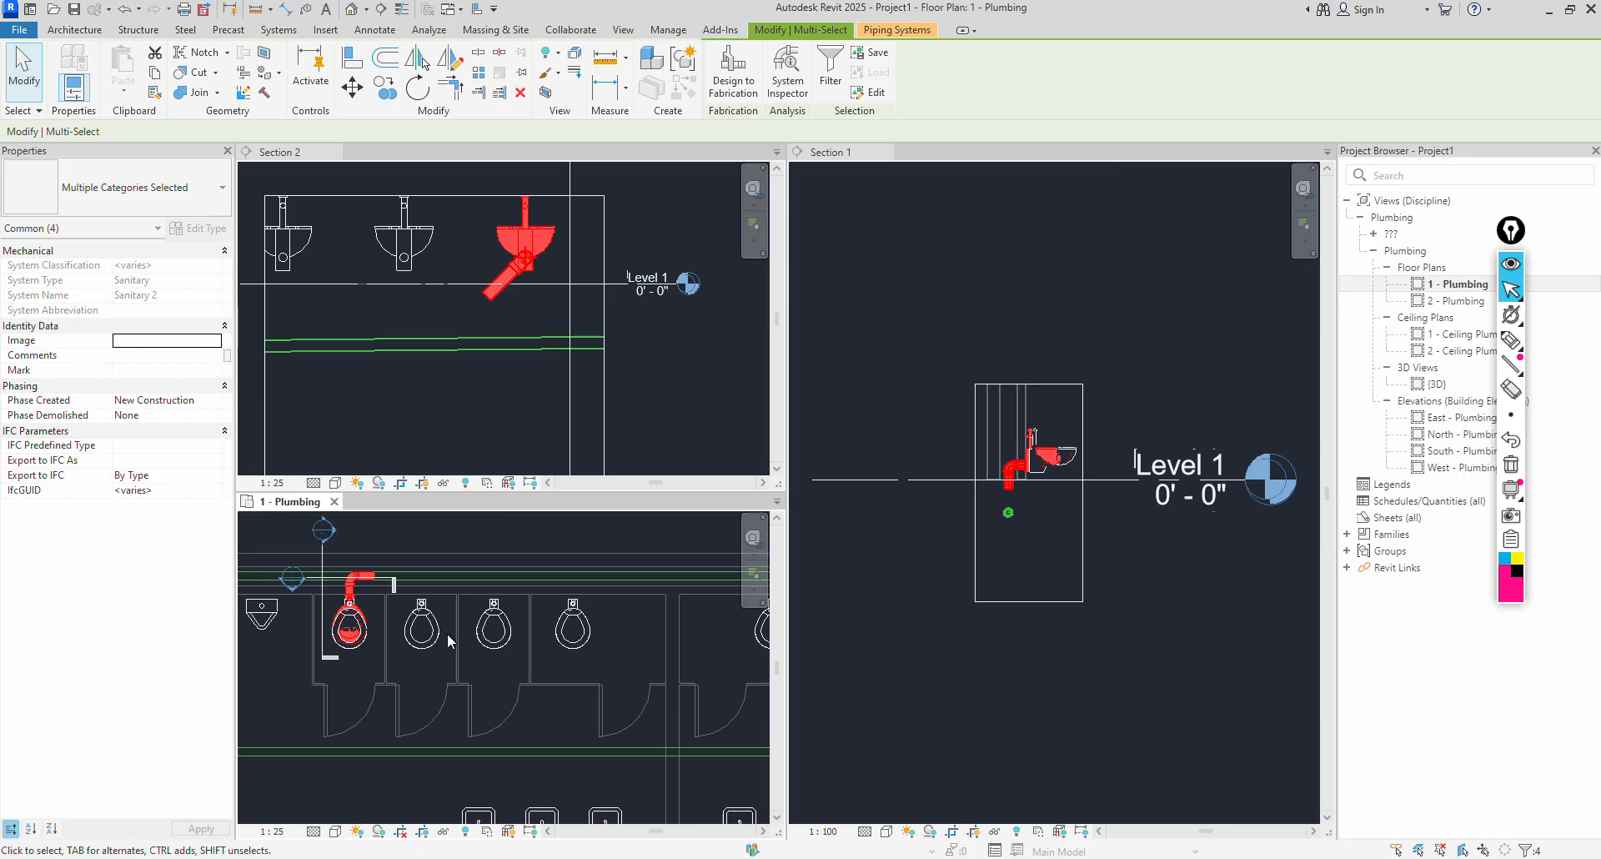
key(c)
key(o)
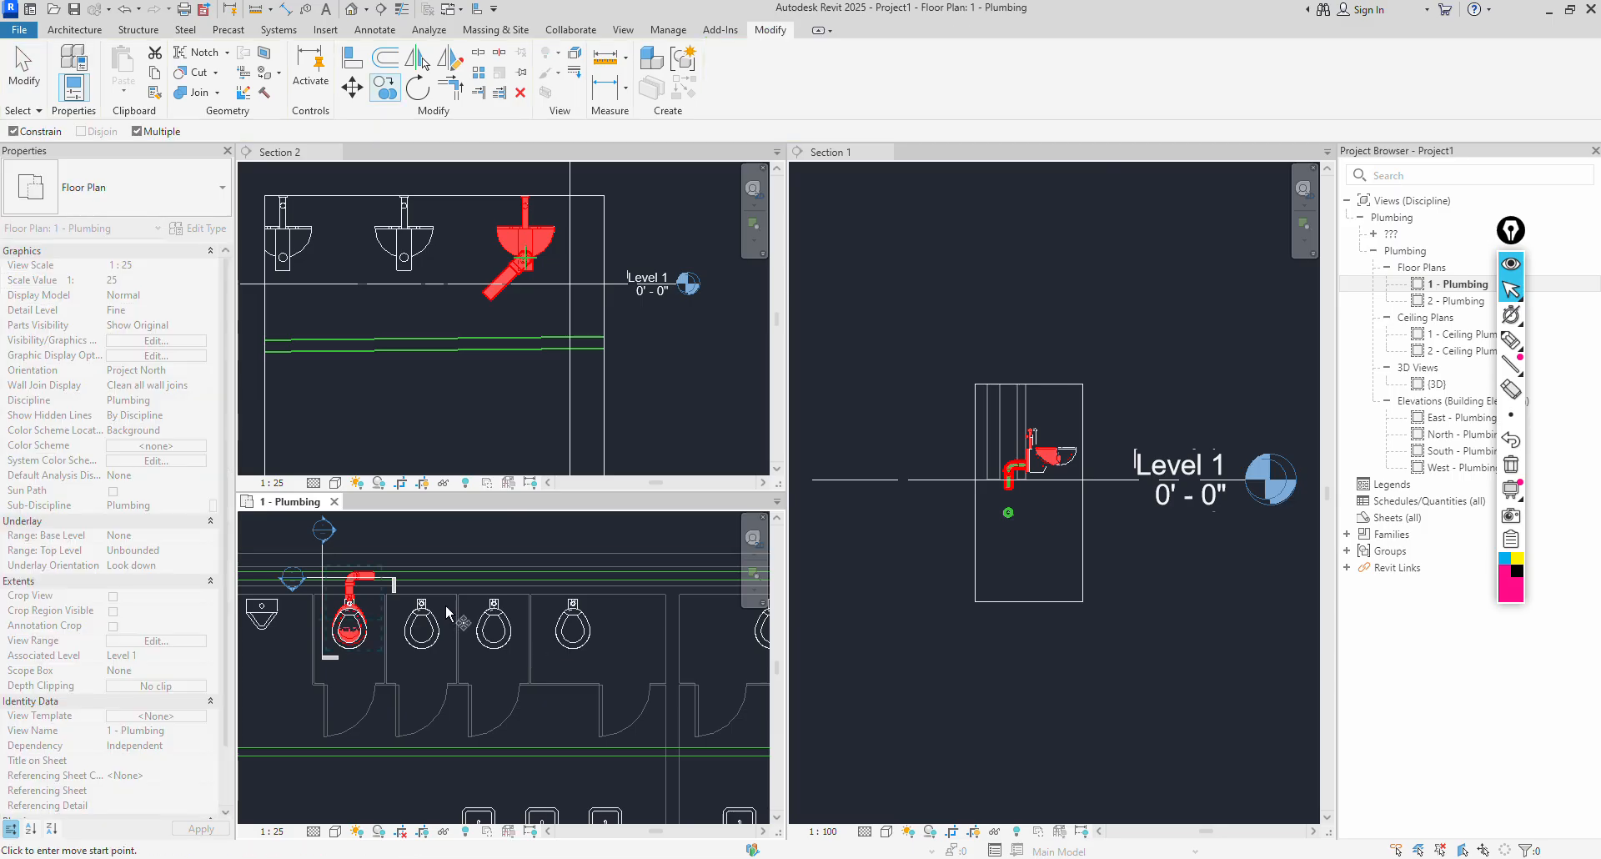
scroll(347, 651, up, 3)
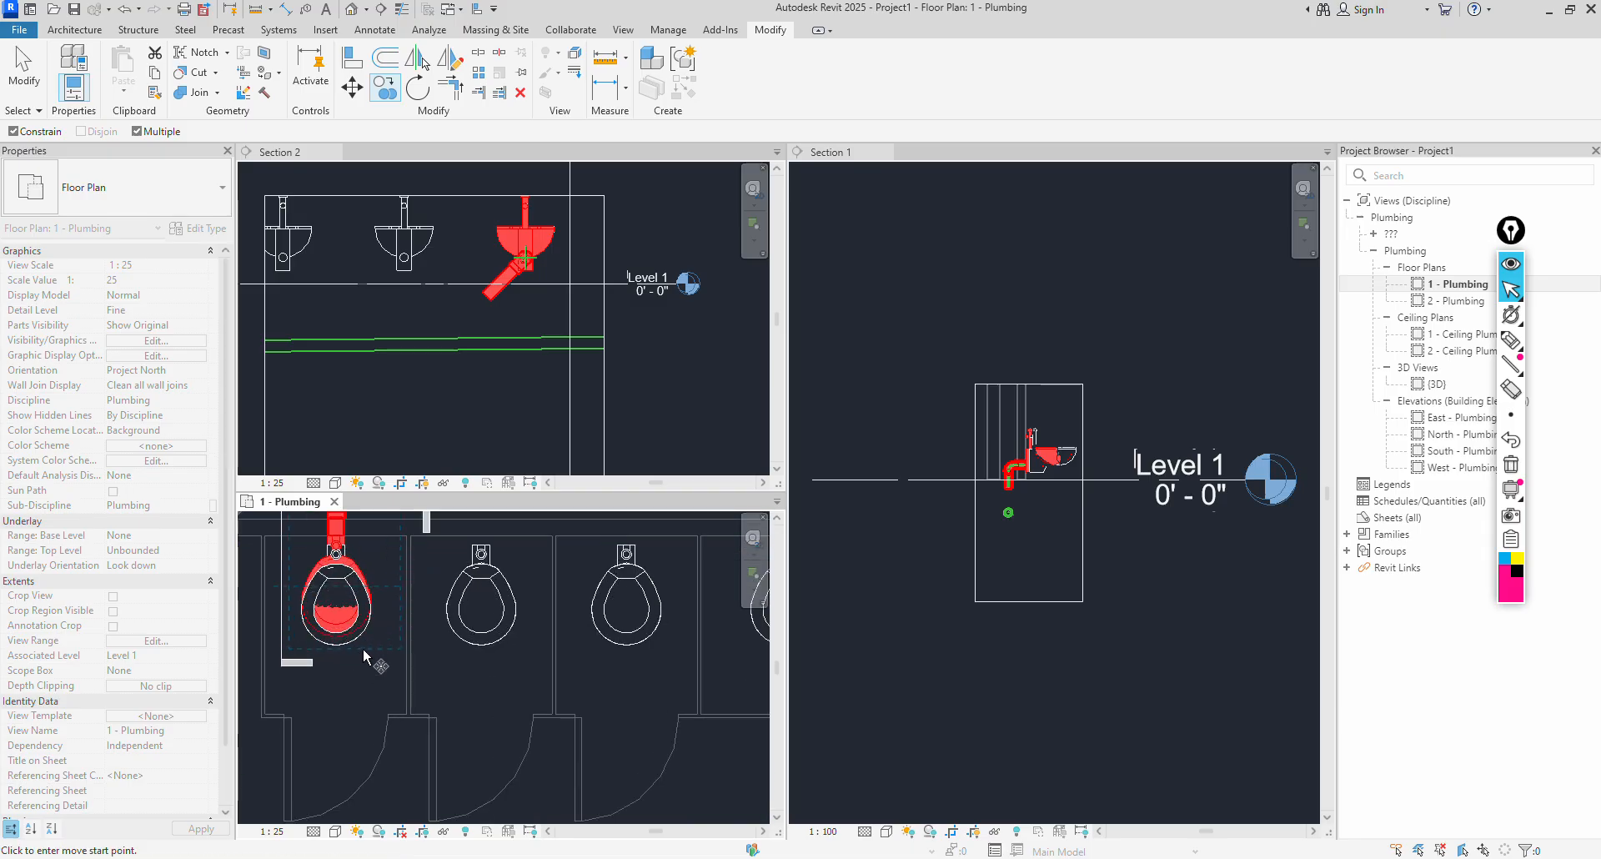
click(336, 613)
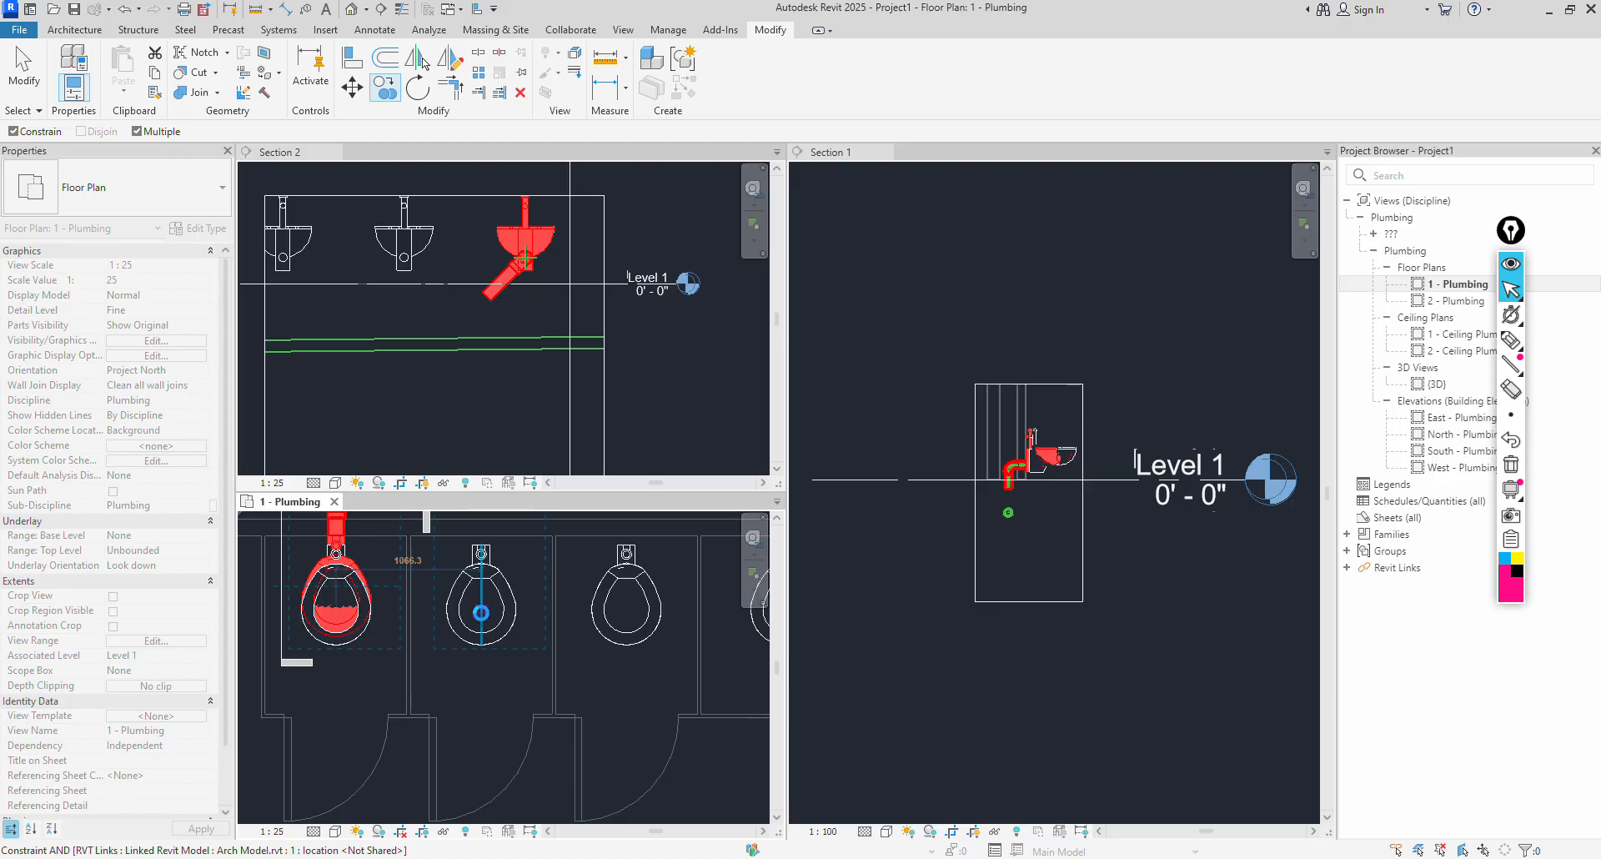
click(481, 613)
Place further copies of the water closet and its piping on the third and fourth closets of the same restroom.
scroll(489, 590, down, 2)
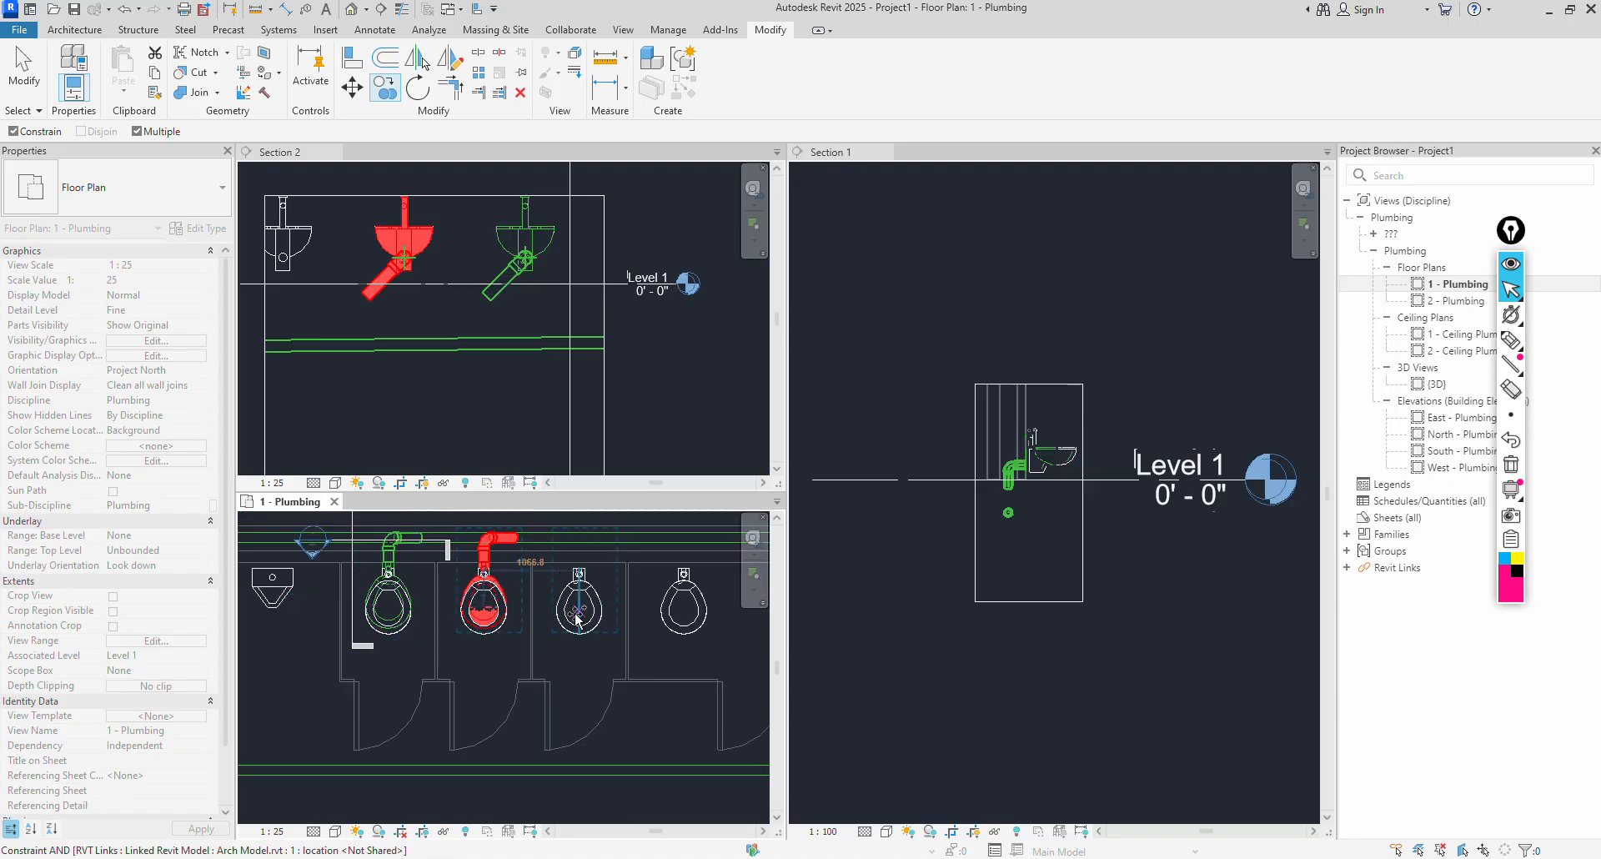
click(576, 616)
scroll(611, 616, down, 2)
middle_drag(633, 626, 478, 640)
scroll(500, 632, up, 1)
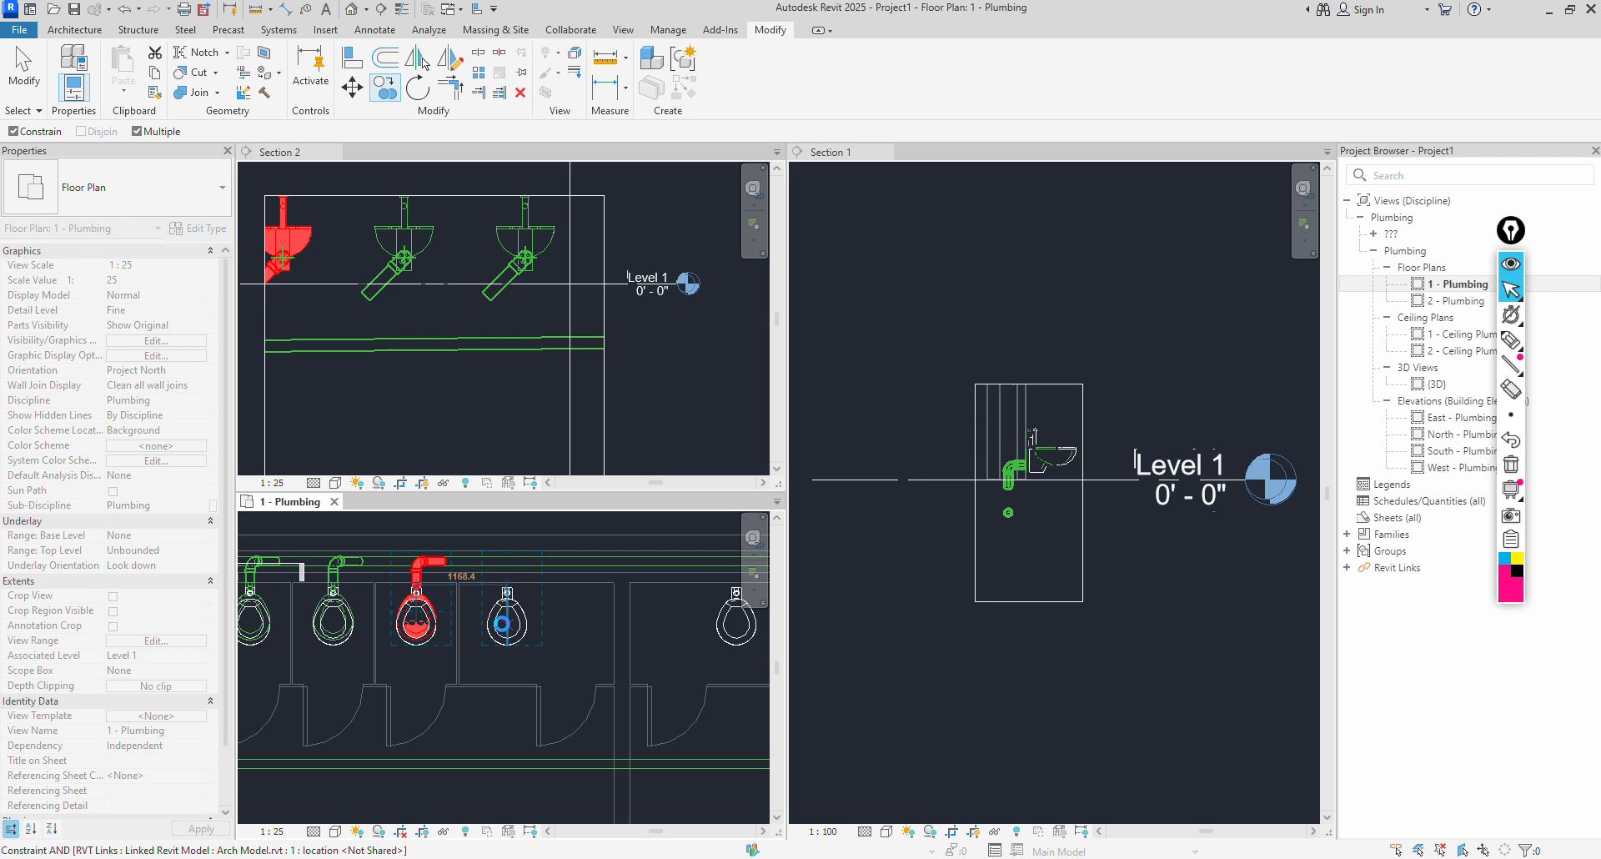
click(503, 624)
Copy the water closet and its piping onto all six closets of the neighbouring restroom and finish the copying.
scroll(527, 628, down, 3)
middle_drag(630, 642, 414, 662)
scroll(447, 646, up, 2)
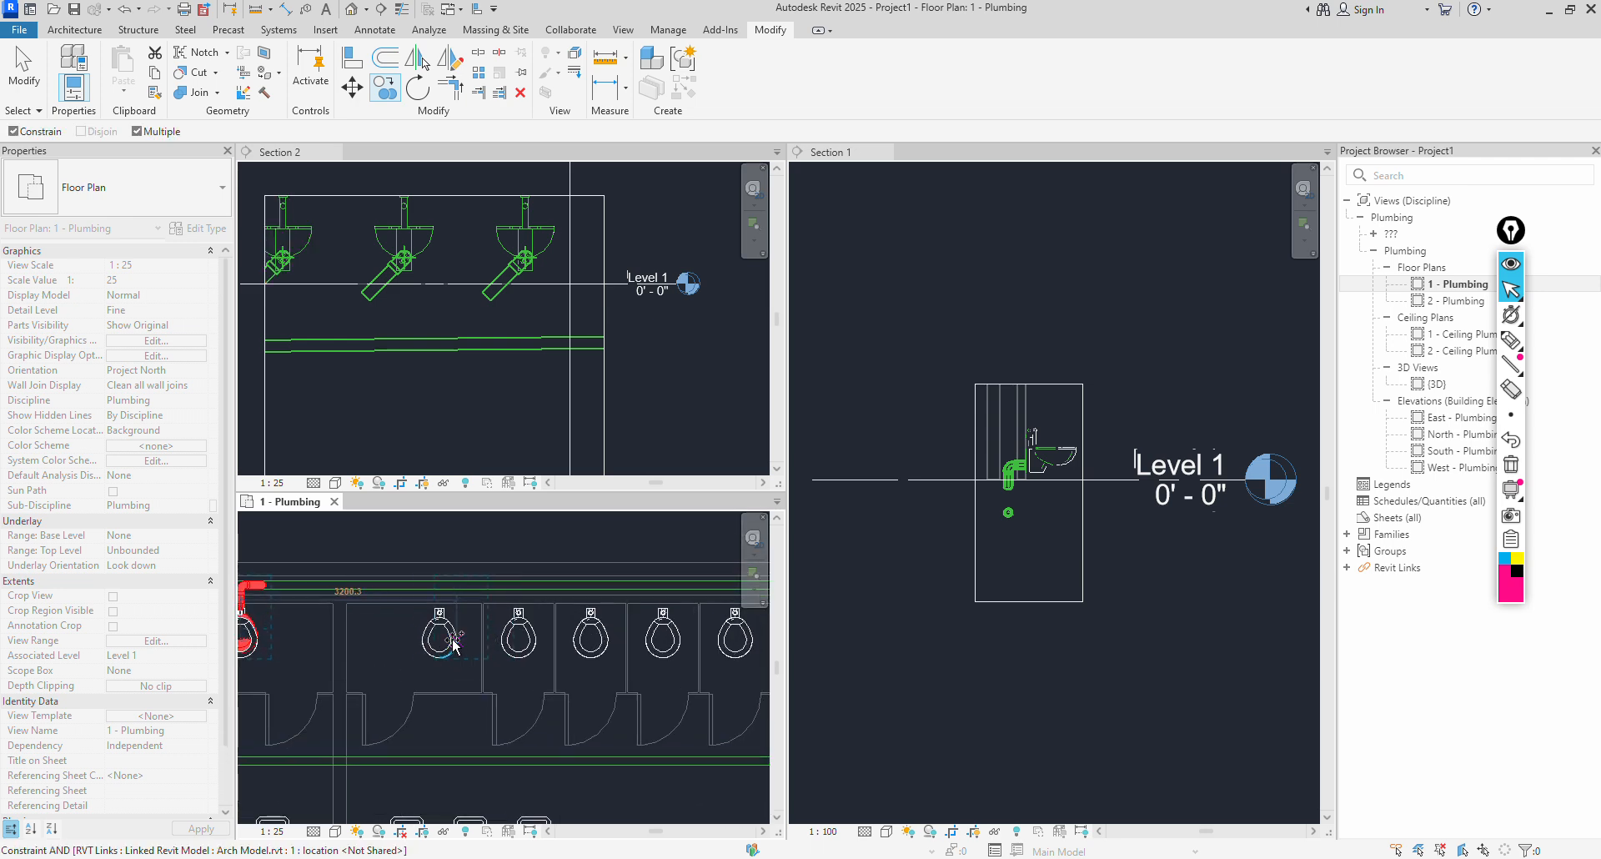
click(442, 644)
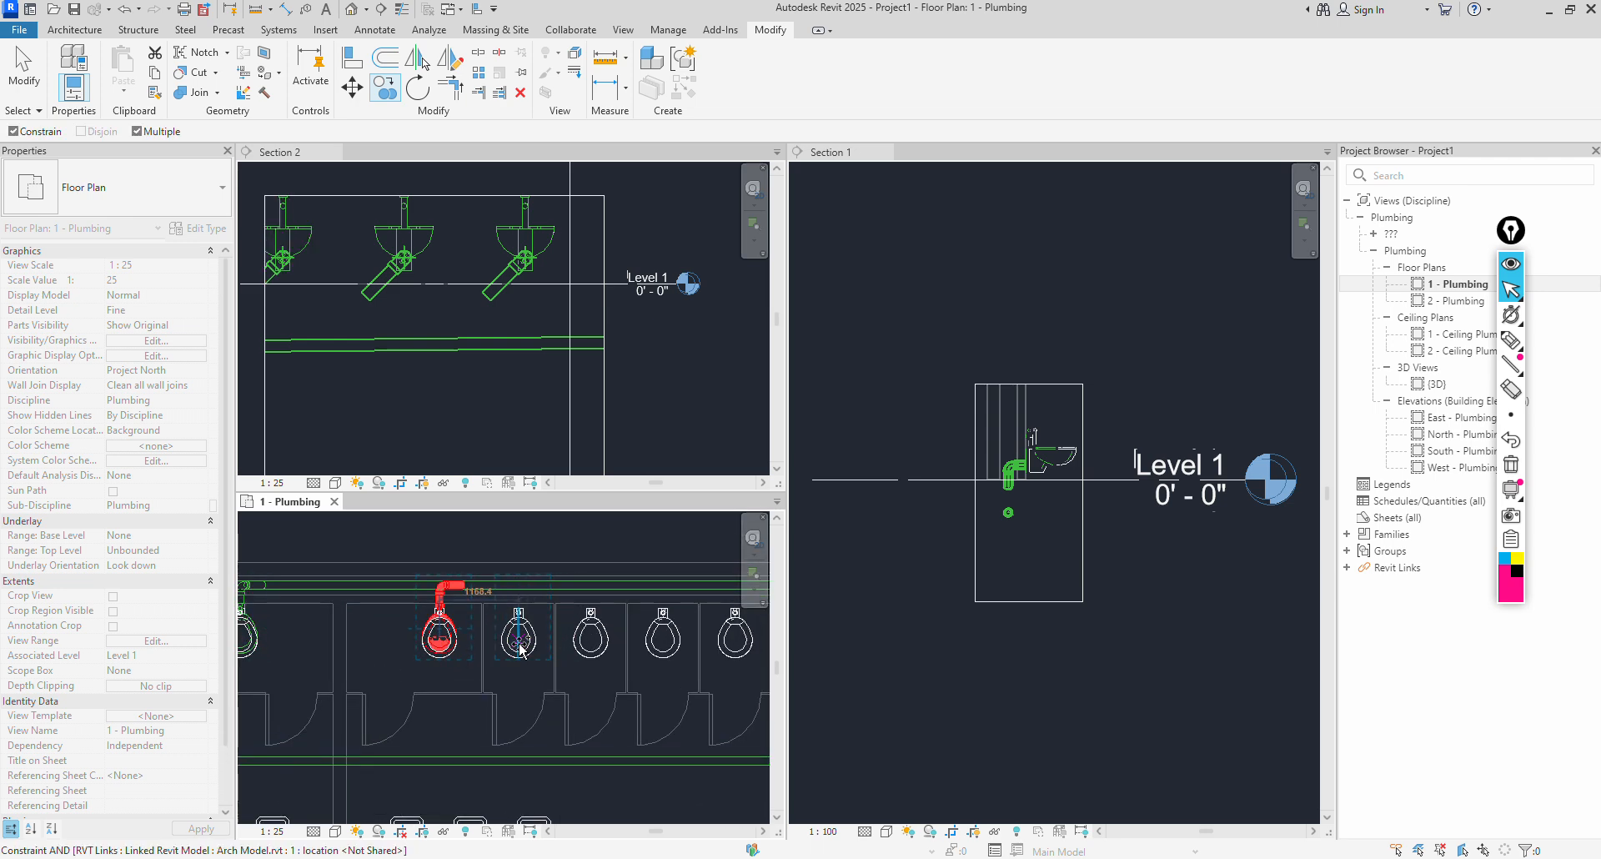
click(538, 649)
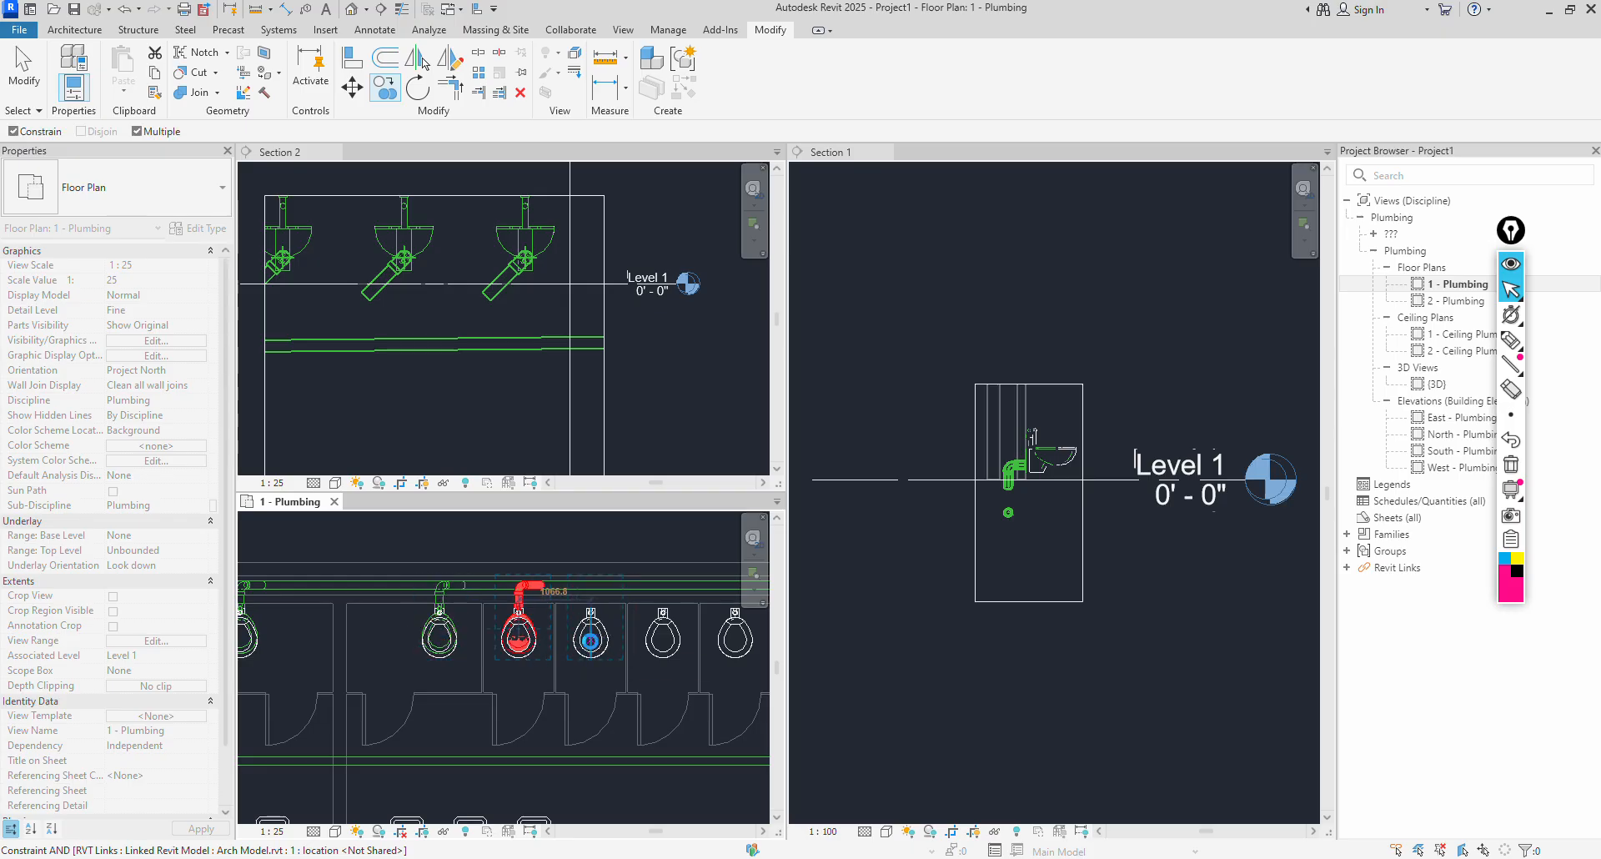
click(590, 640)
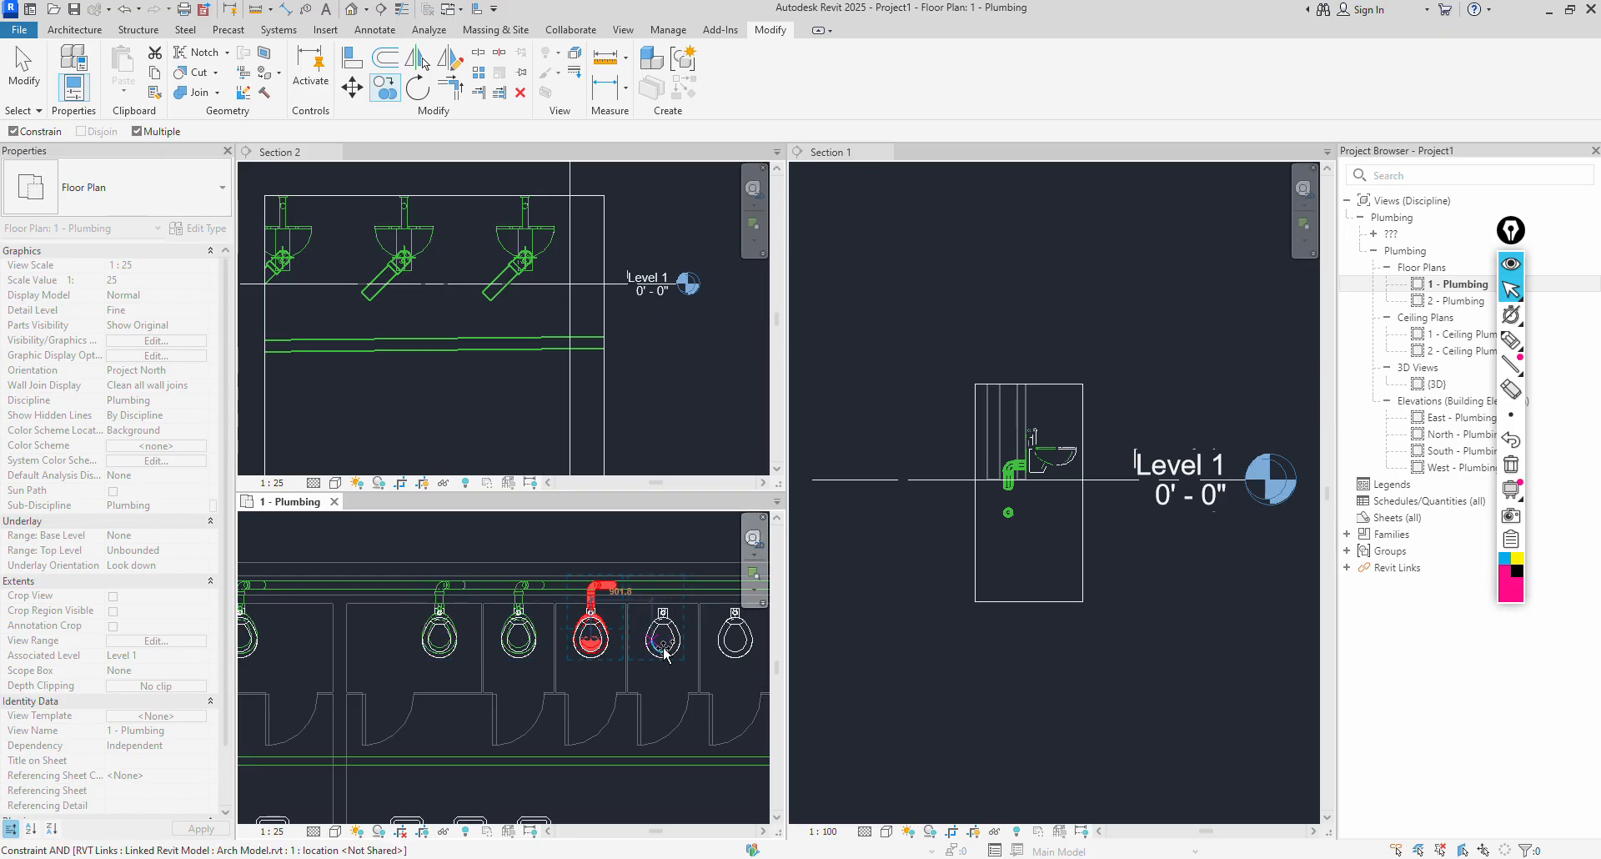
middle_drag(663, 655, 555, 650)
click(584, 647)
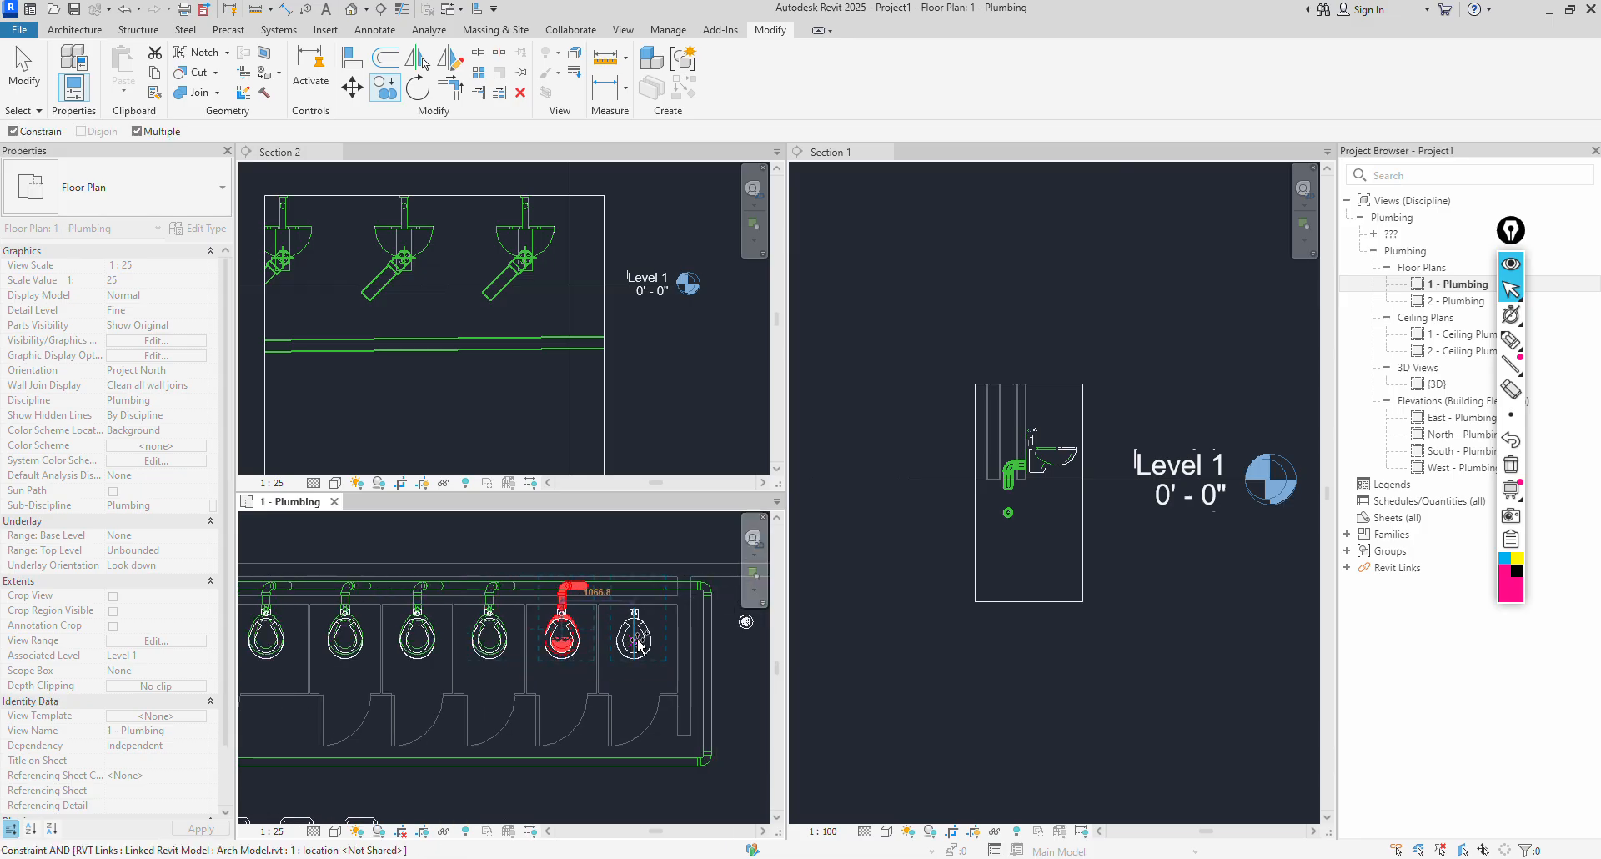
click(627, 640)
scroll(587, 646, down, 2)
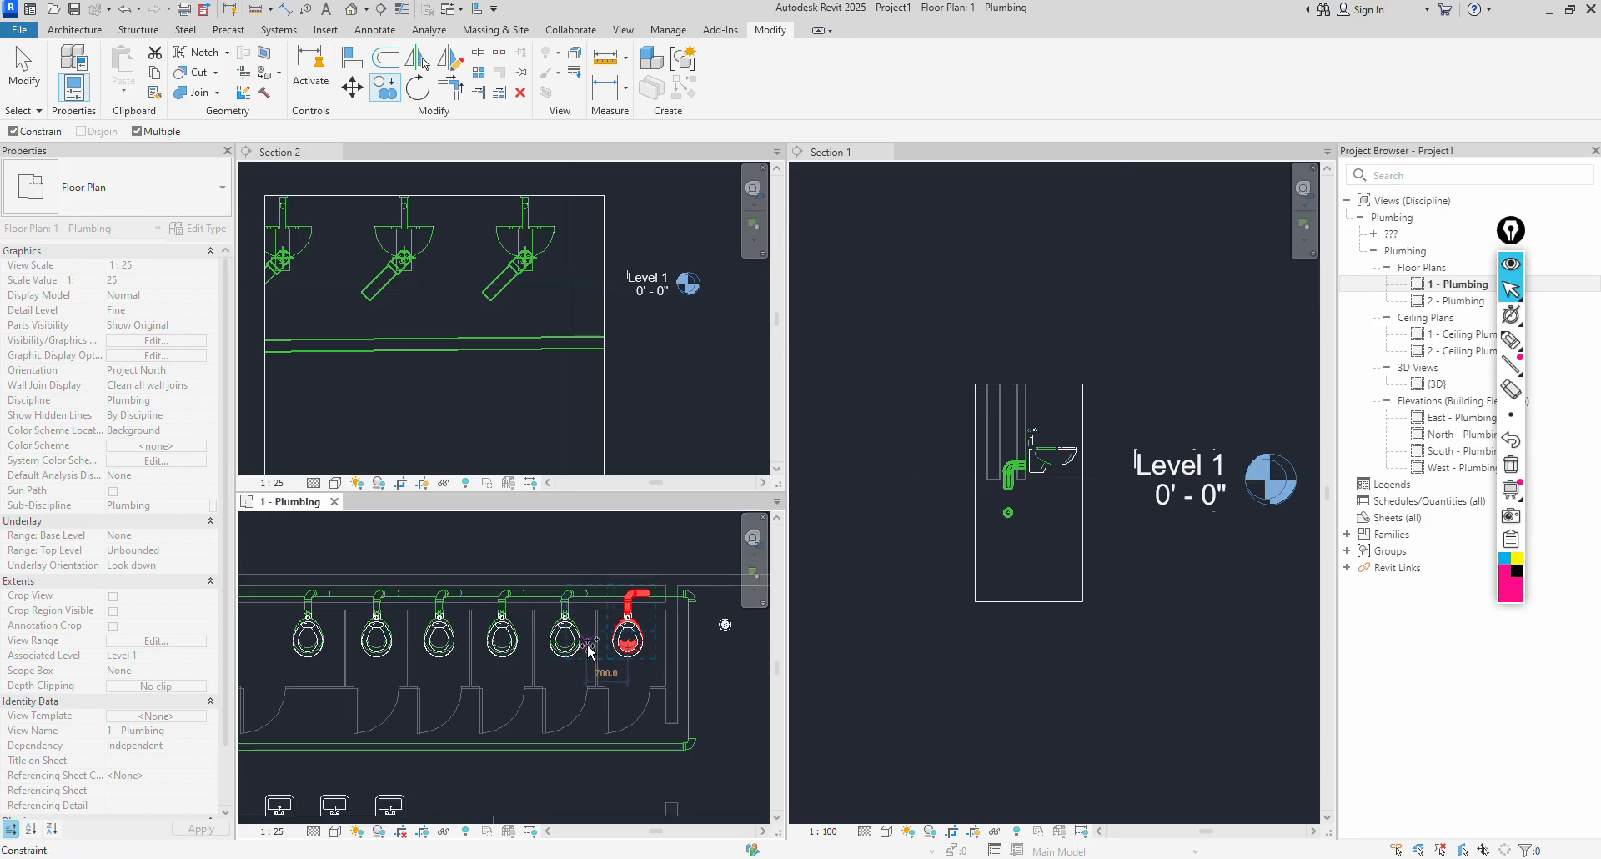
key(Escape)
key(Escape)
Extend the Section 2 crop region along the main pipe to take in more of the copied water closets.
middle_drag(365, 708, 559, 672)
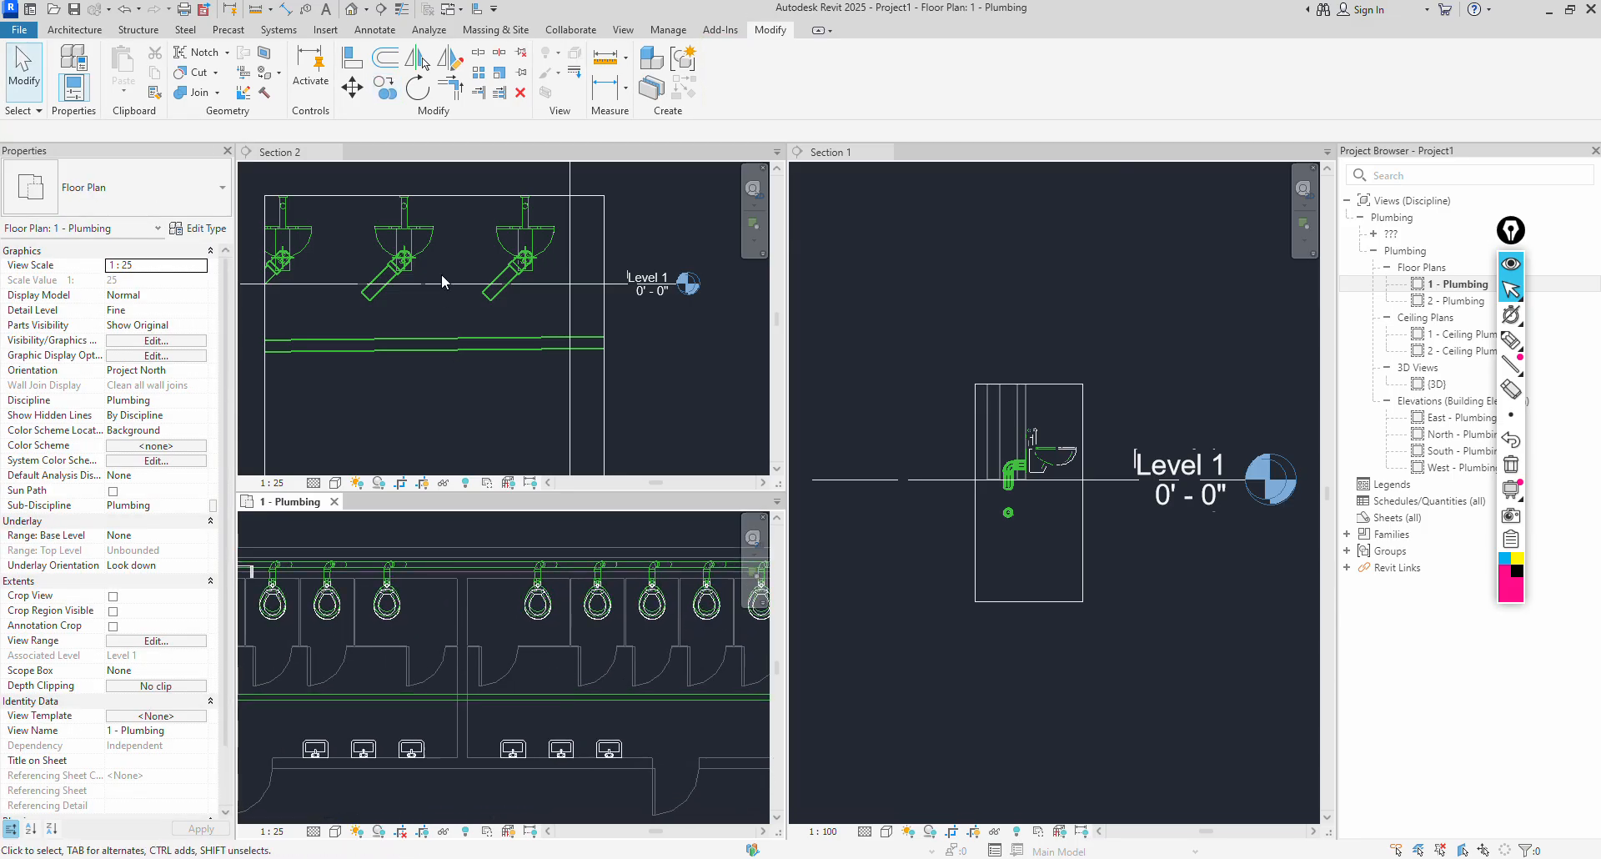
scroll(442, 275, up, 1)
scroll(448, 281, down, 1)
click(437, 321)
scroll(373, 307, down, 2)
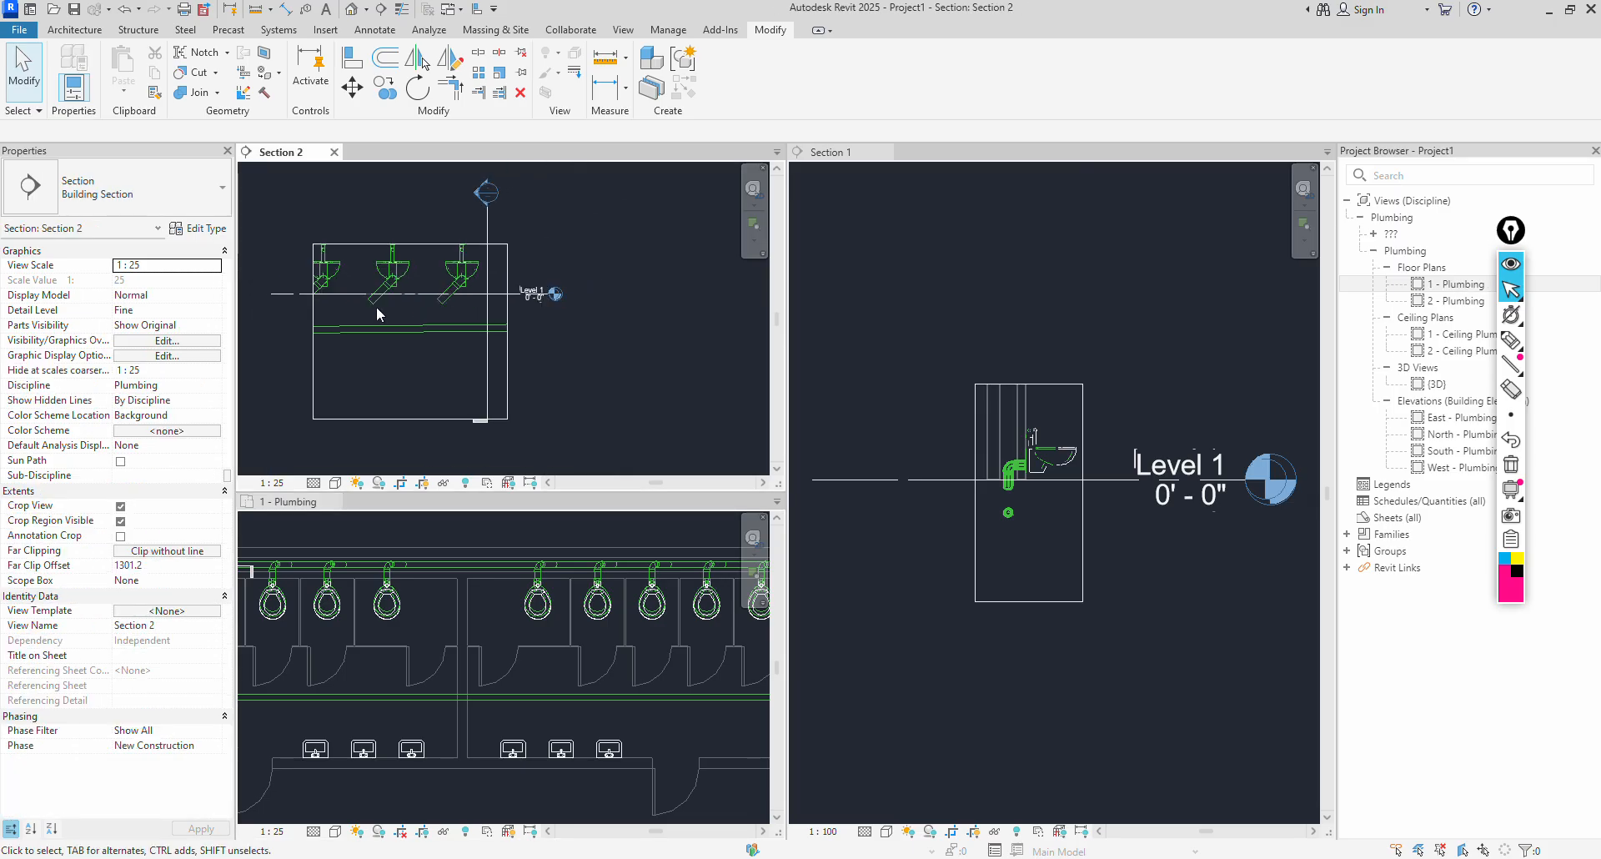
middle_drag(384, 317, 638, 300)
click(564, 356)
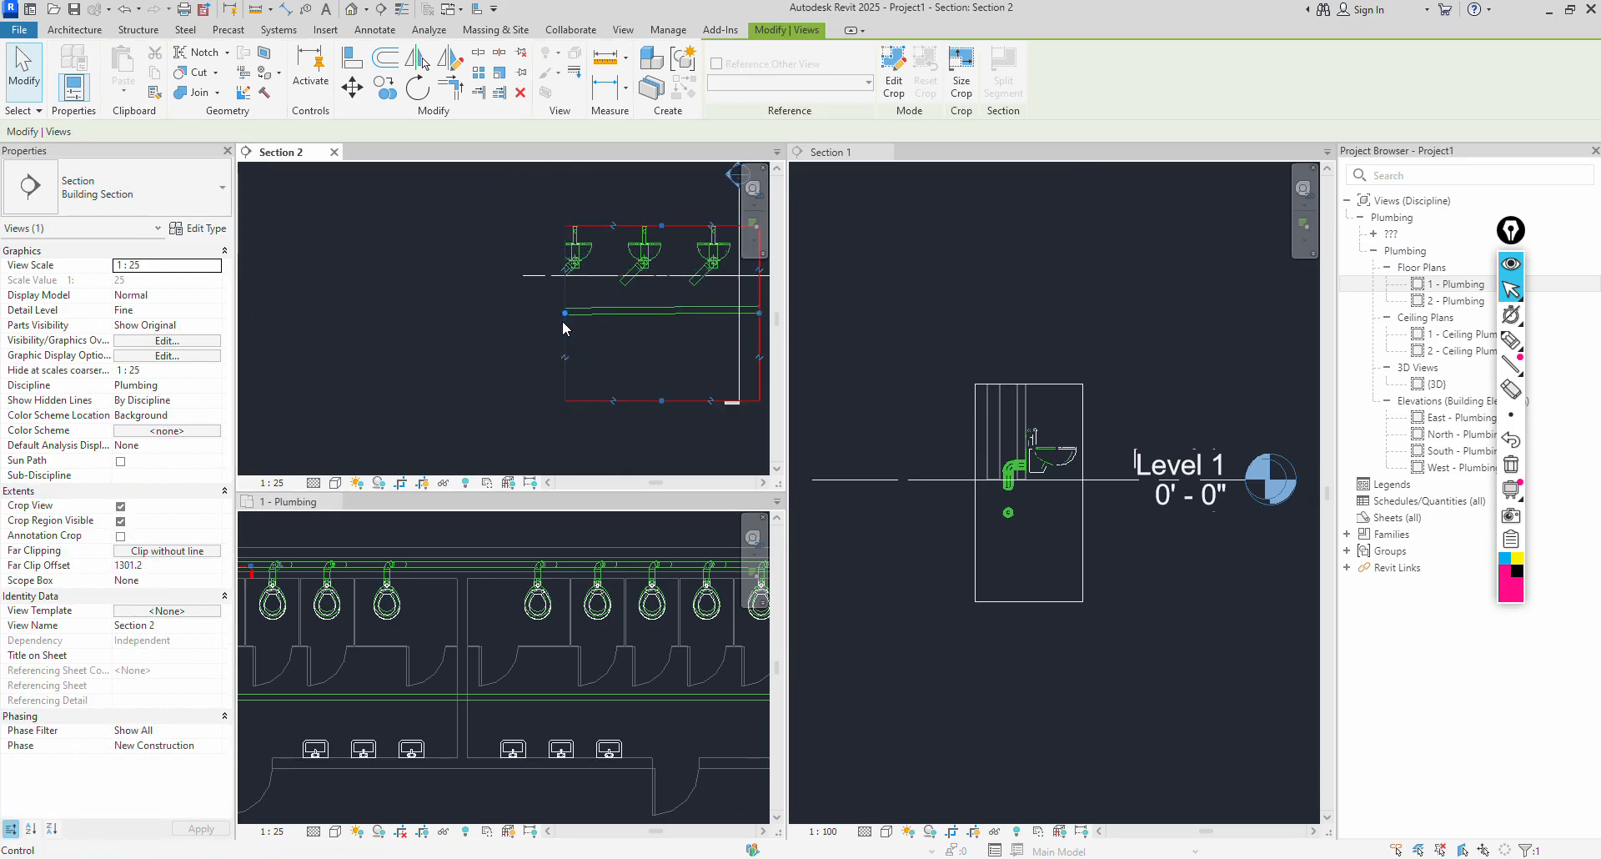
key(Escape)
click(565, 392)
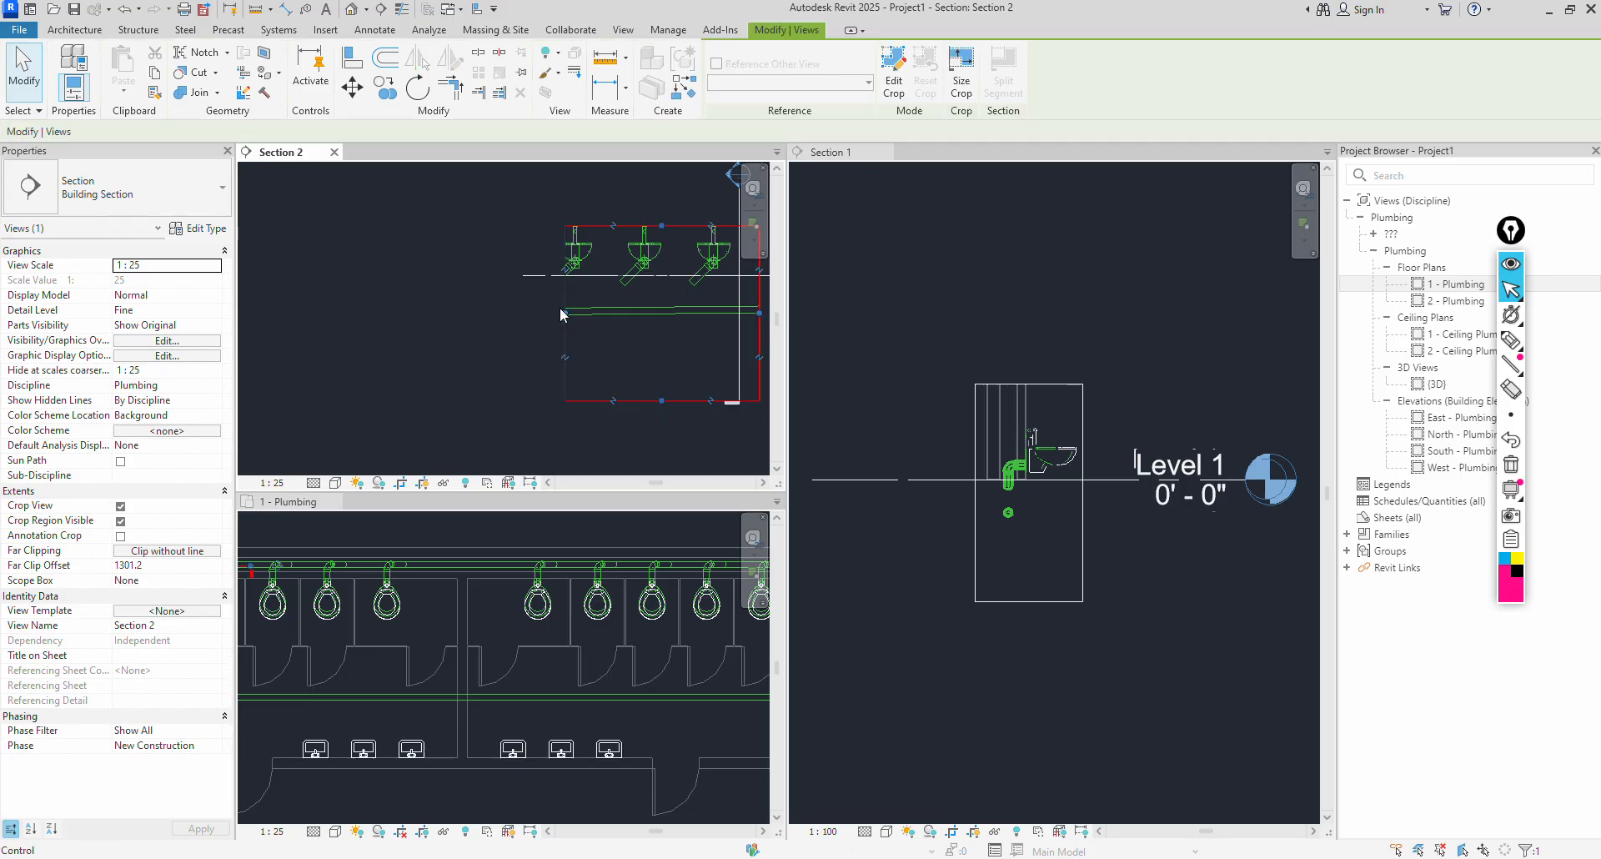
drag(566, 315, 264, 322)
scroll(467, 325, up, 2)
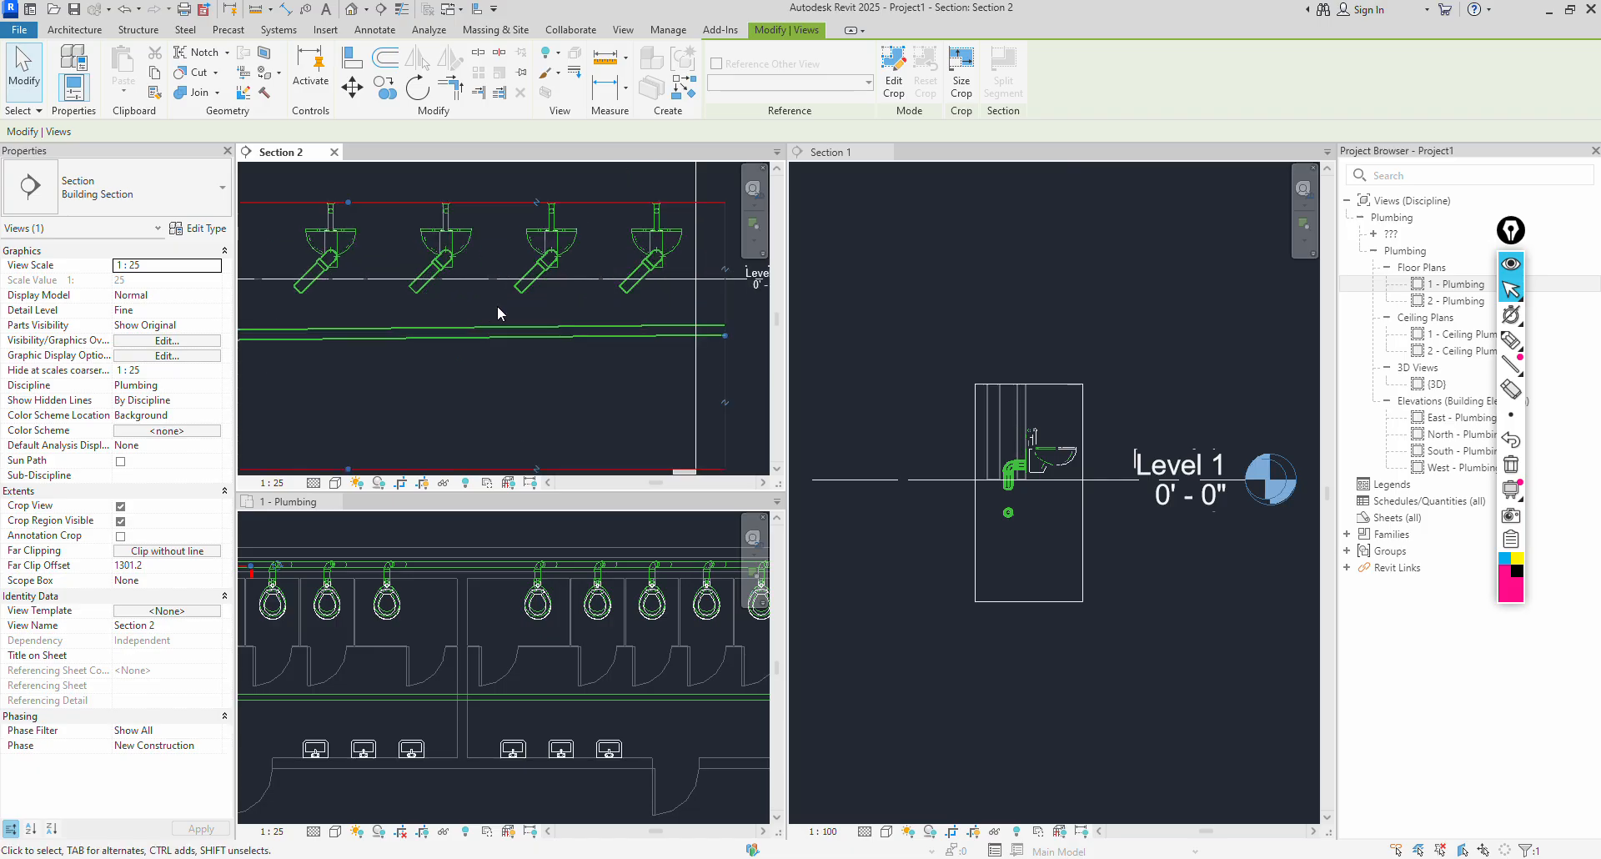
scroll(594, 345, up, 2)
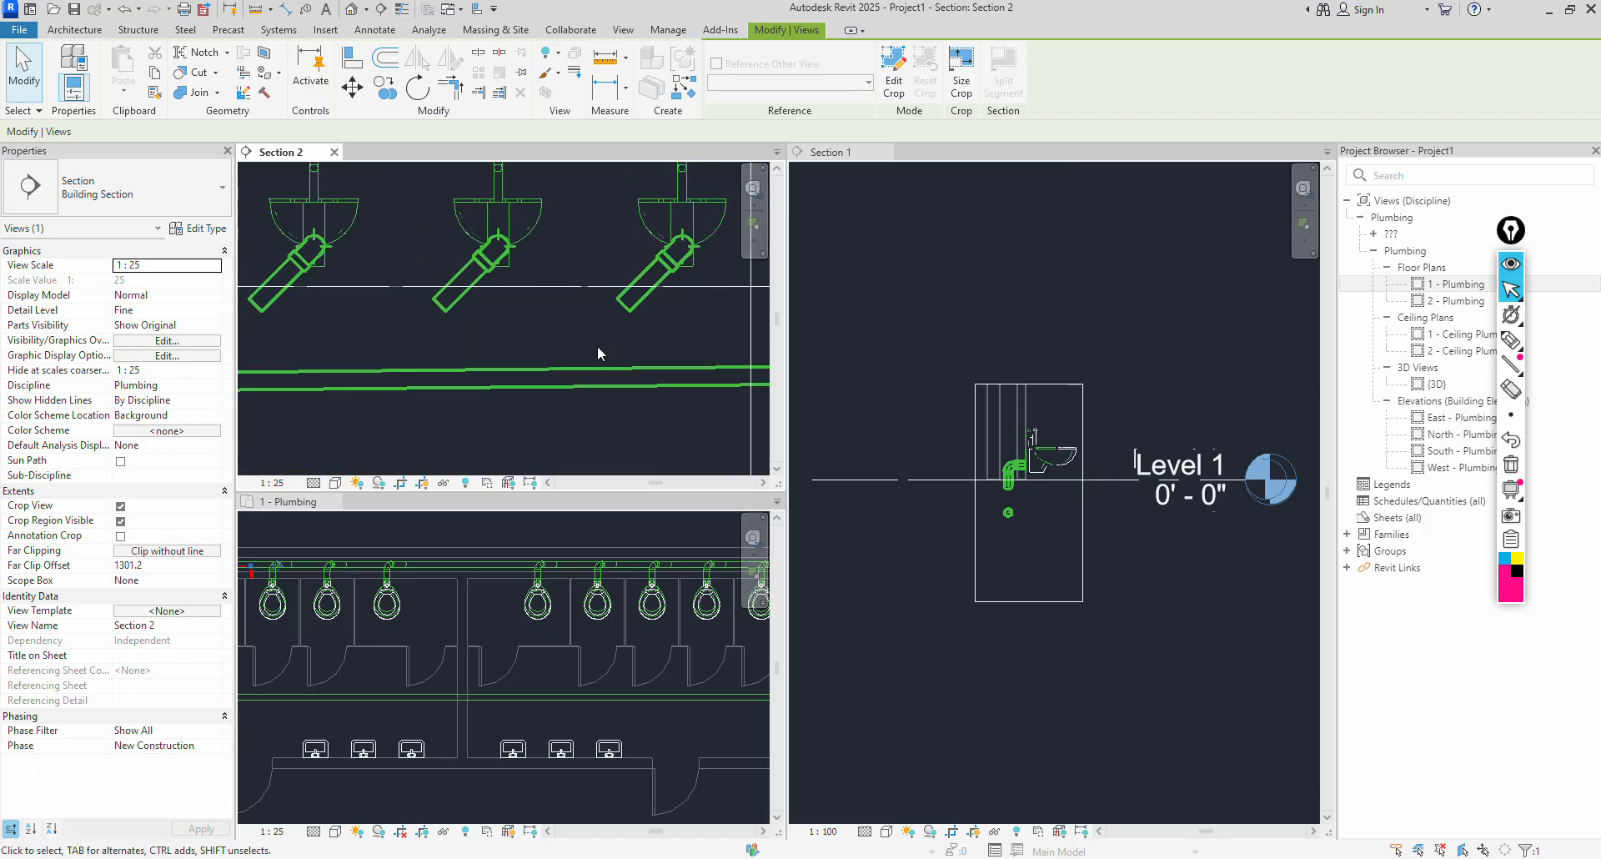
click(556, 377)
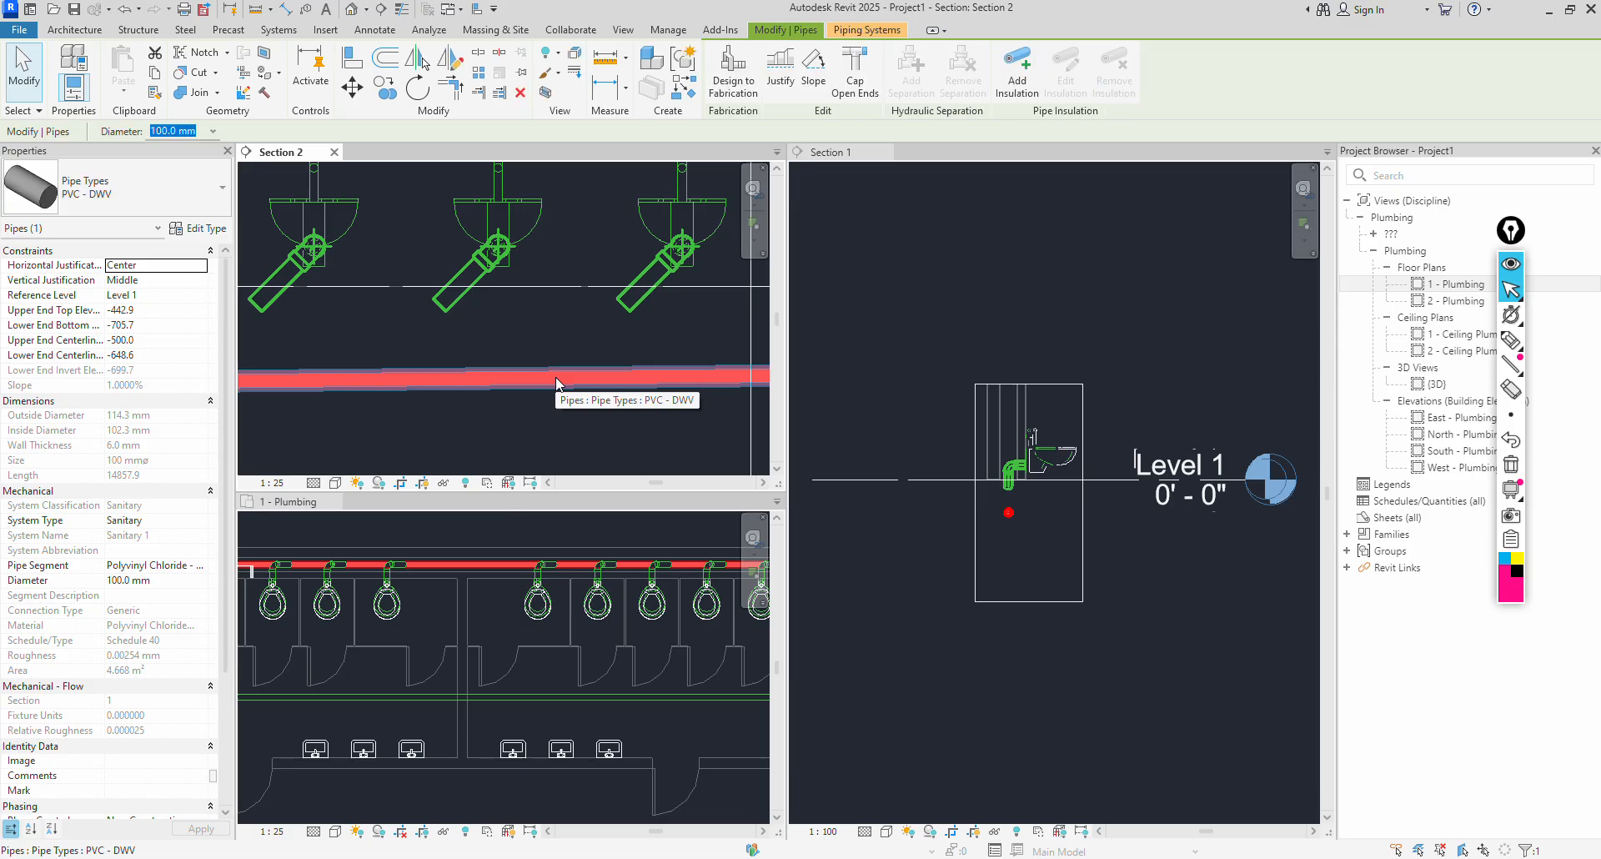
right_click(556, 374)
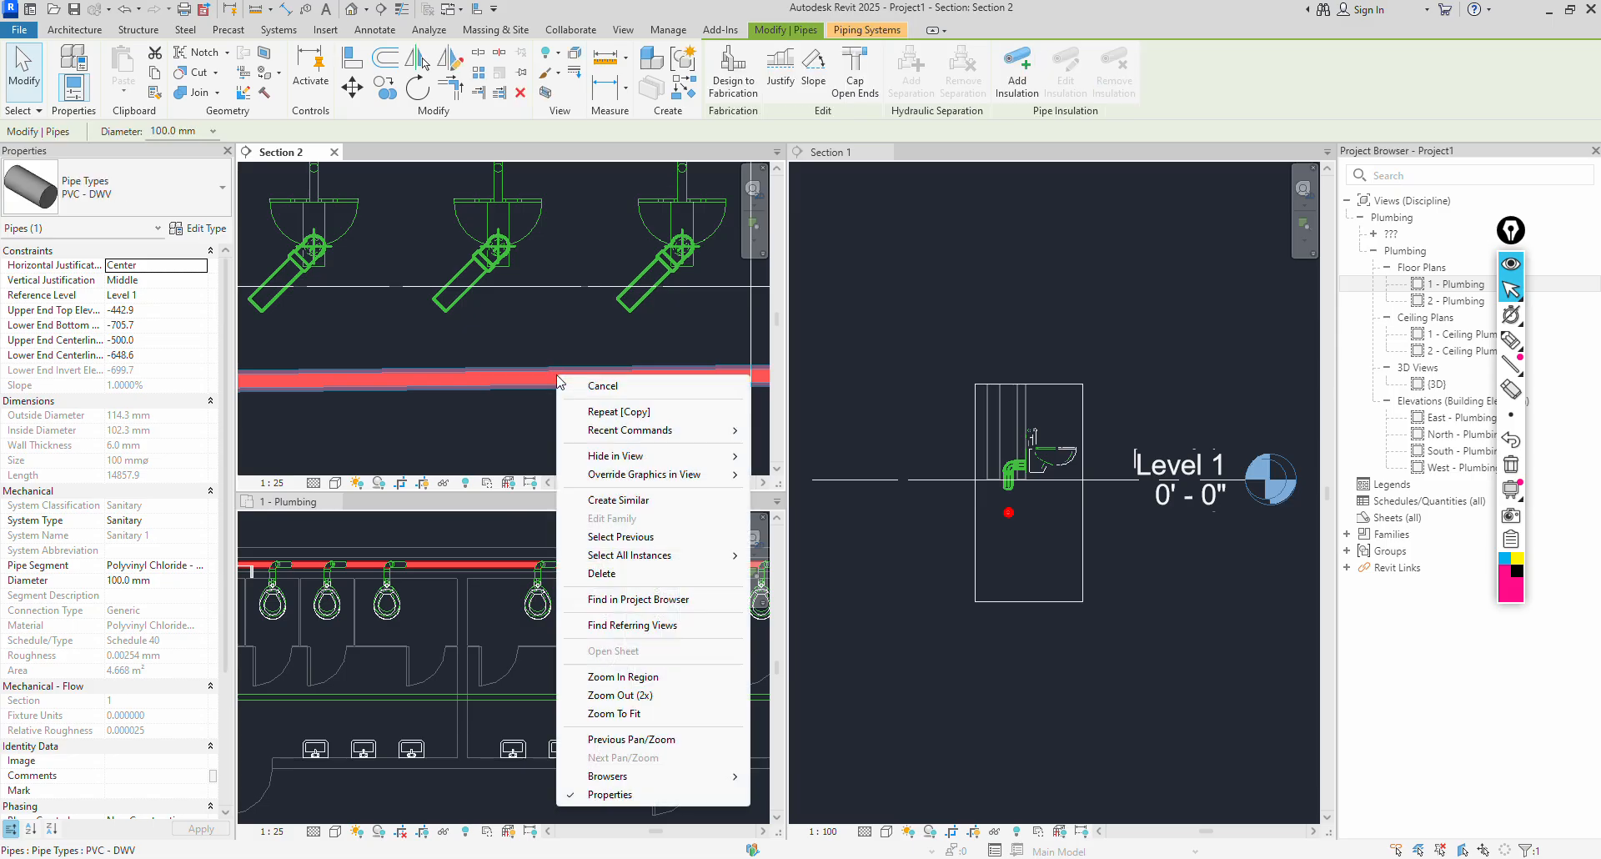
click(647, 500)
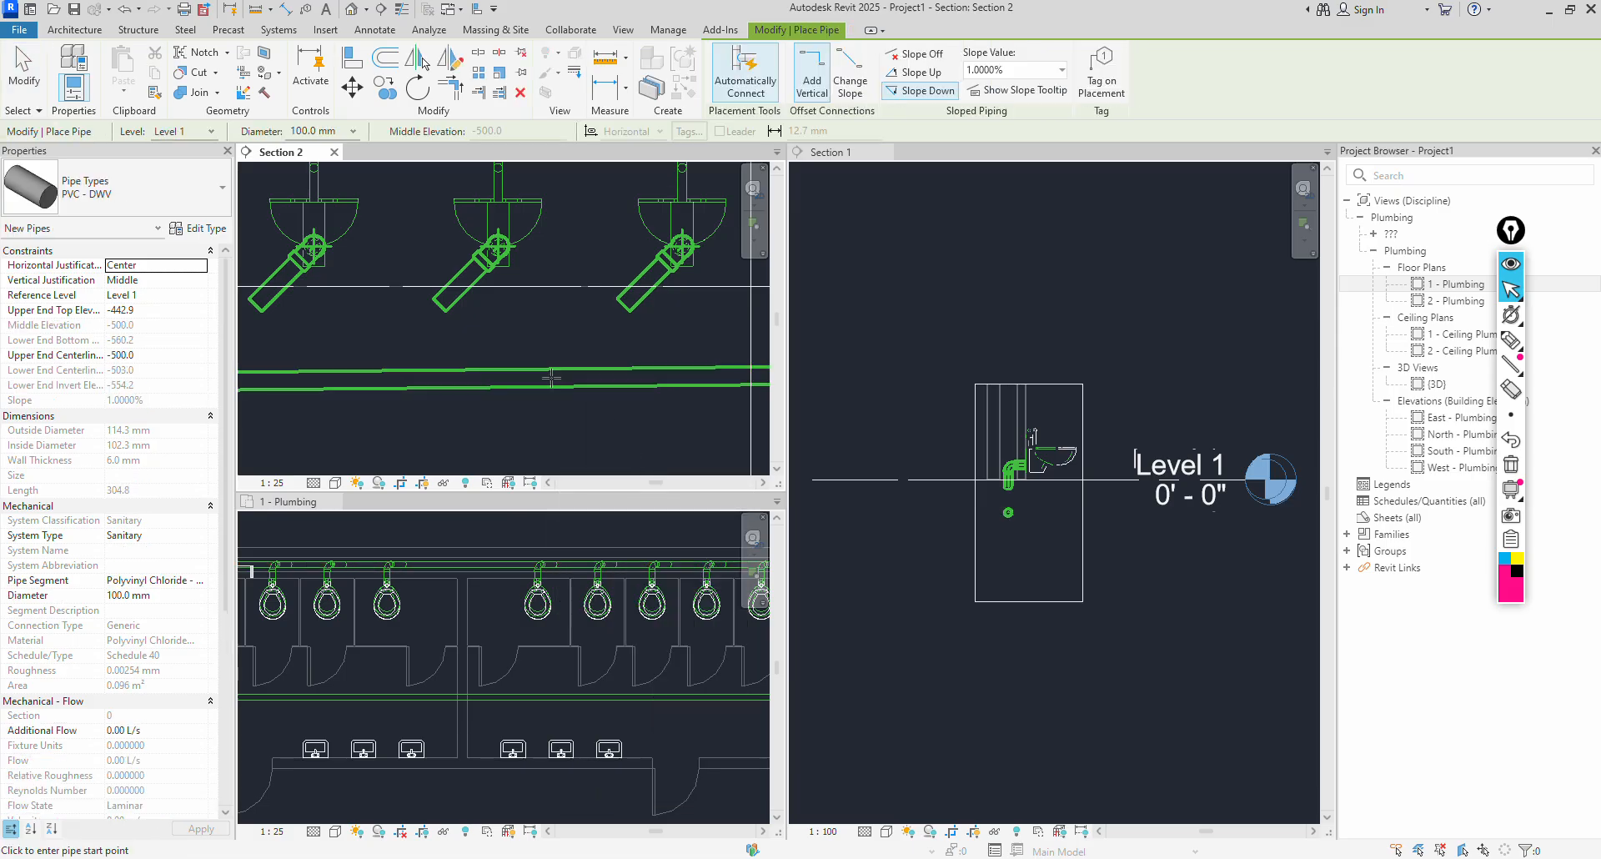
click(914, 73)
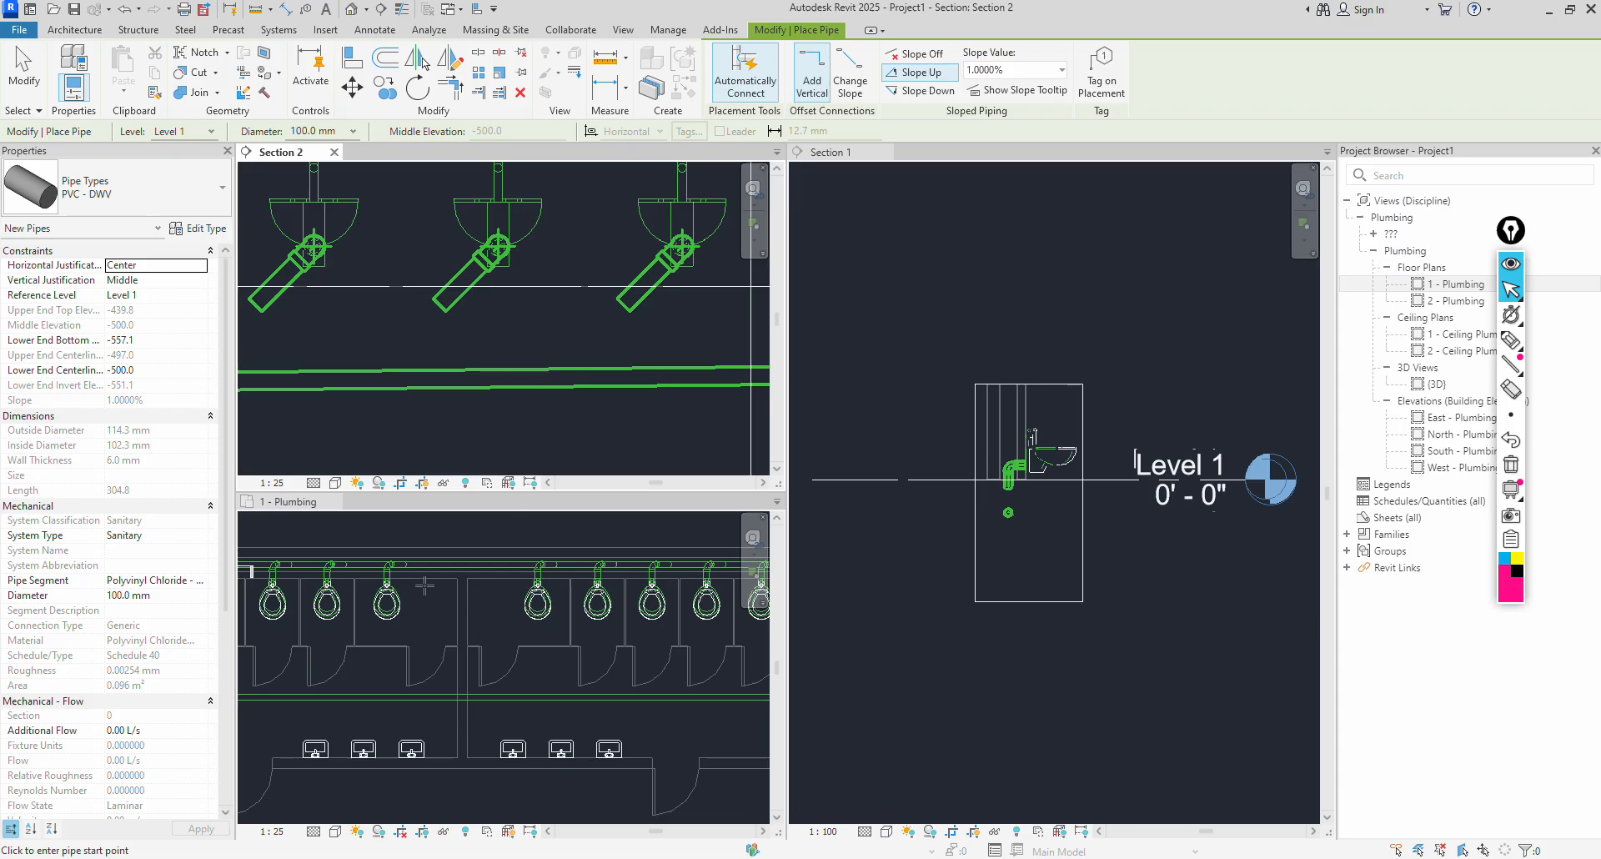
click(448, 528)
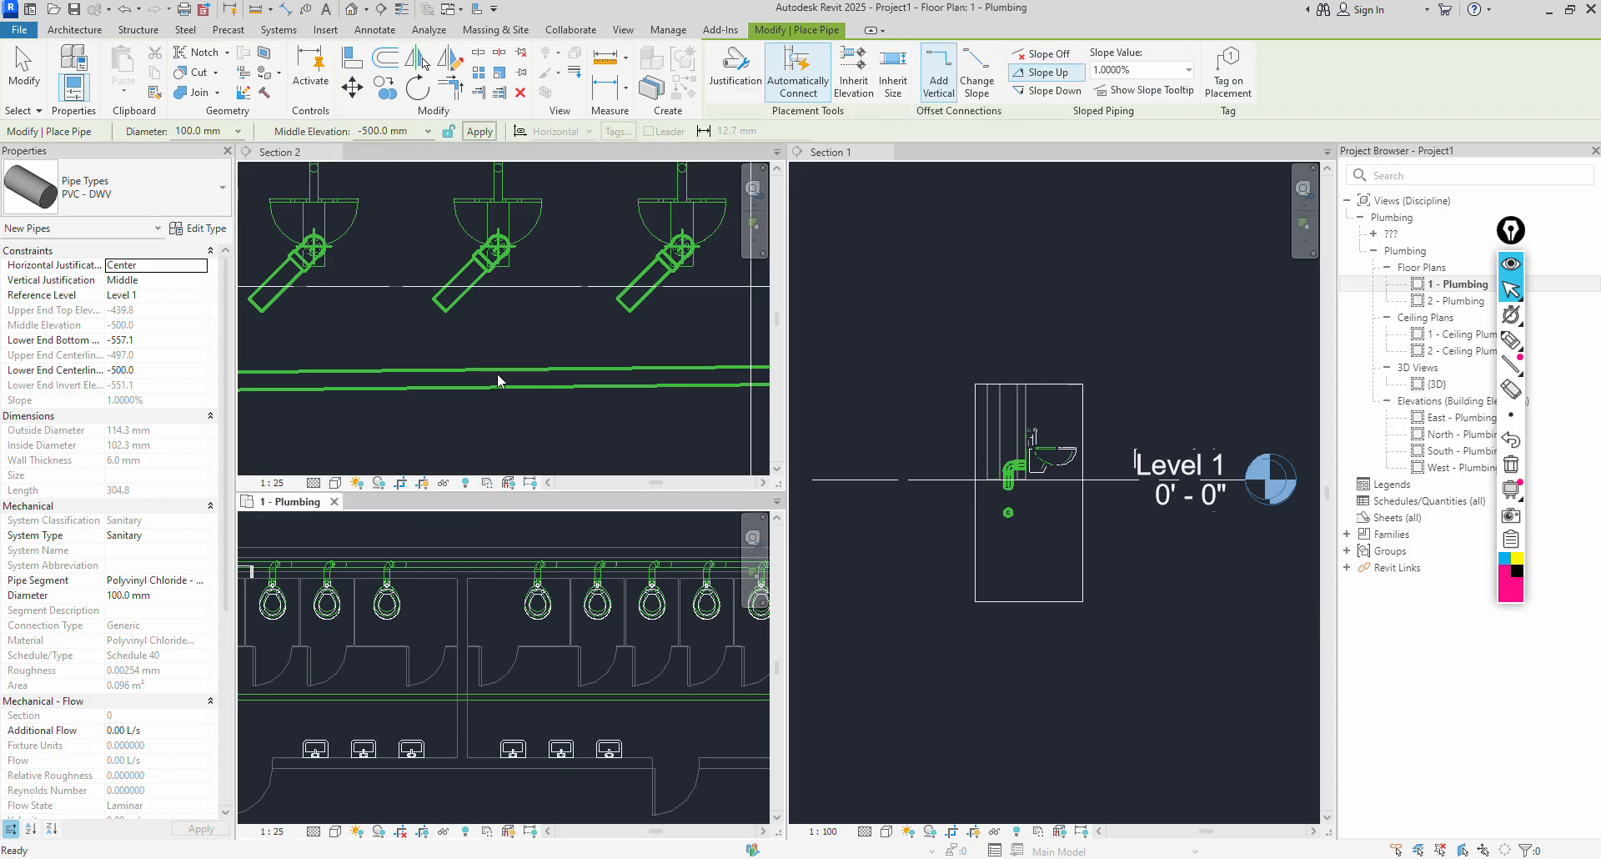
scroll(410, 614, up, 3)
scroll(425, 547, down, 2)
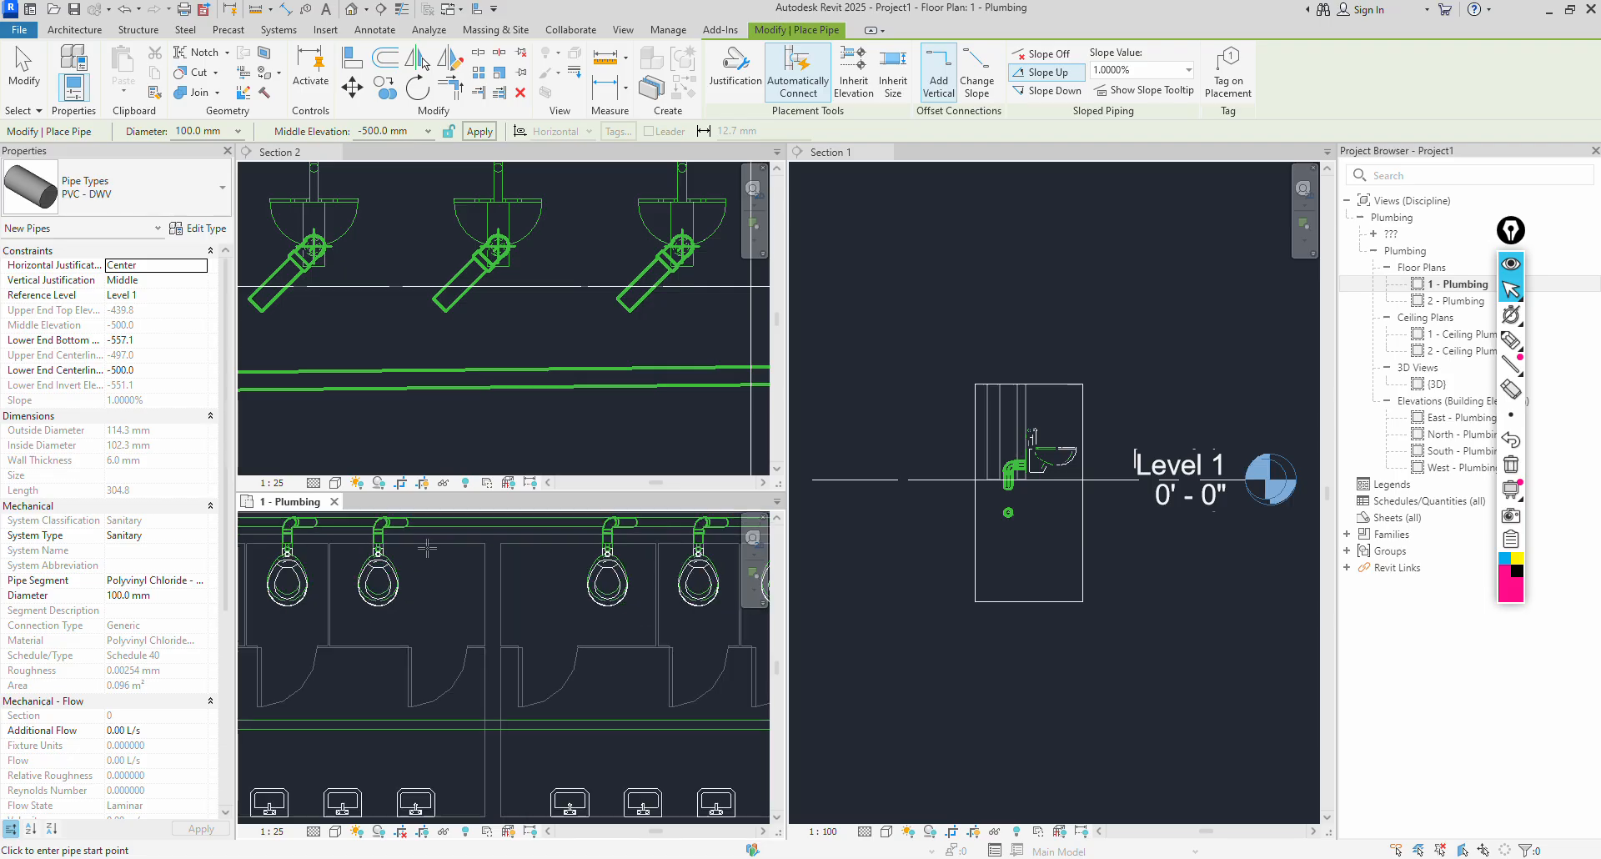
click(584, 338)
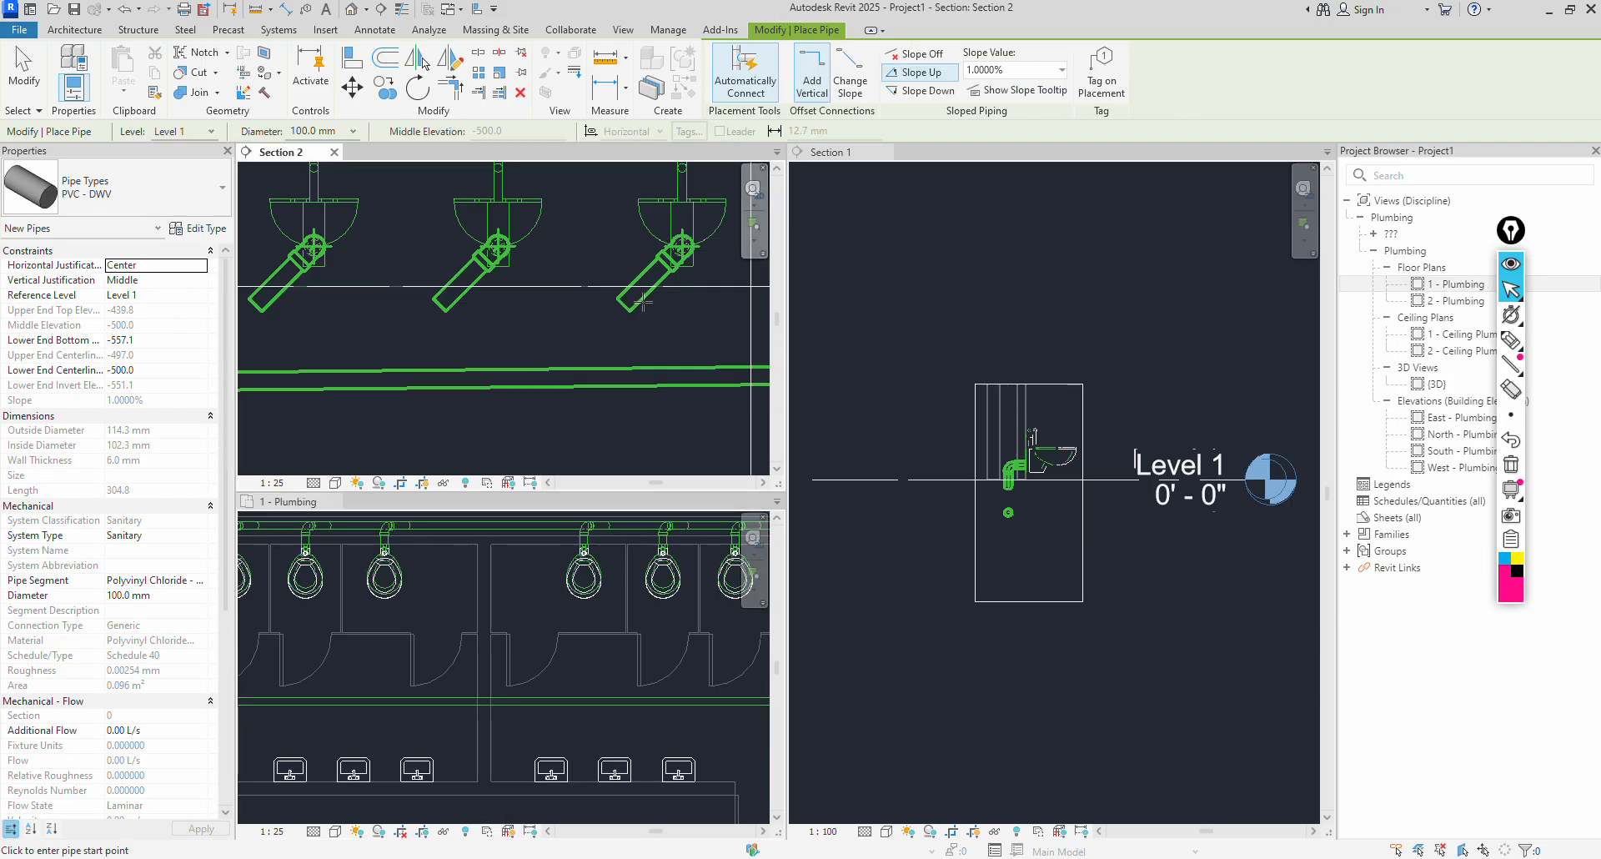
key(Escape)
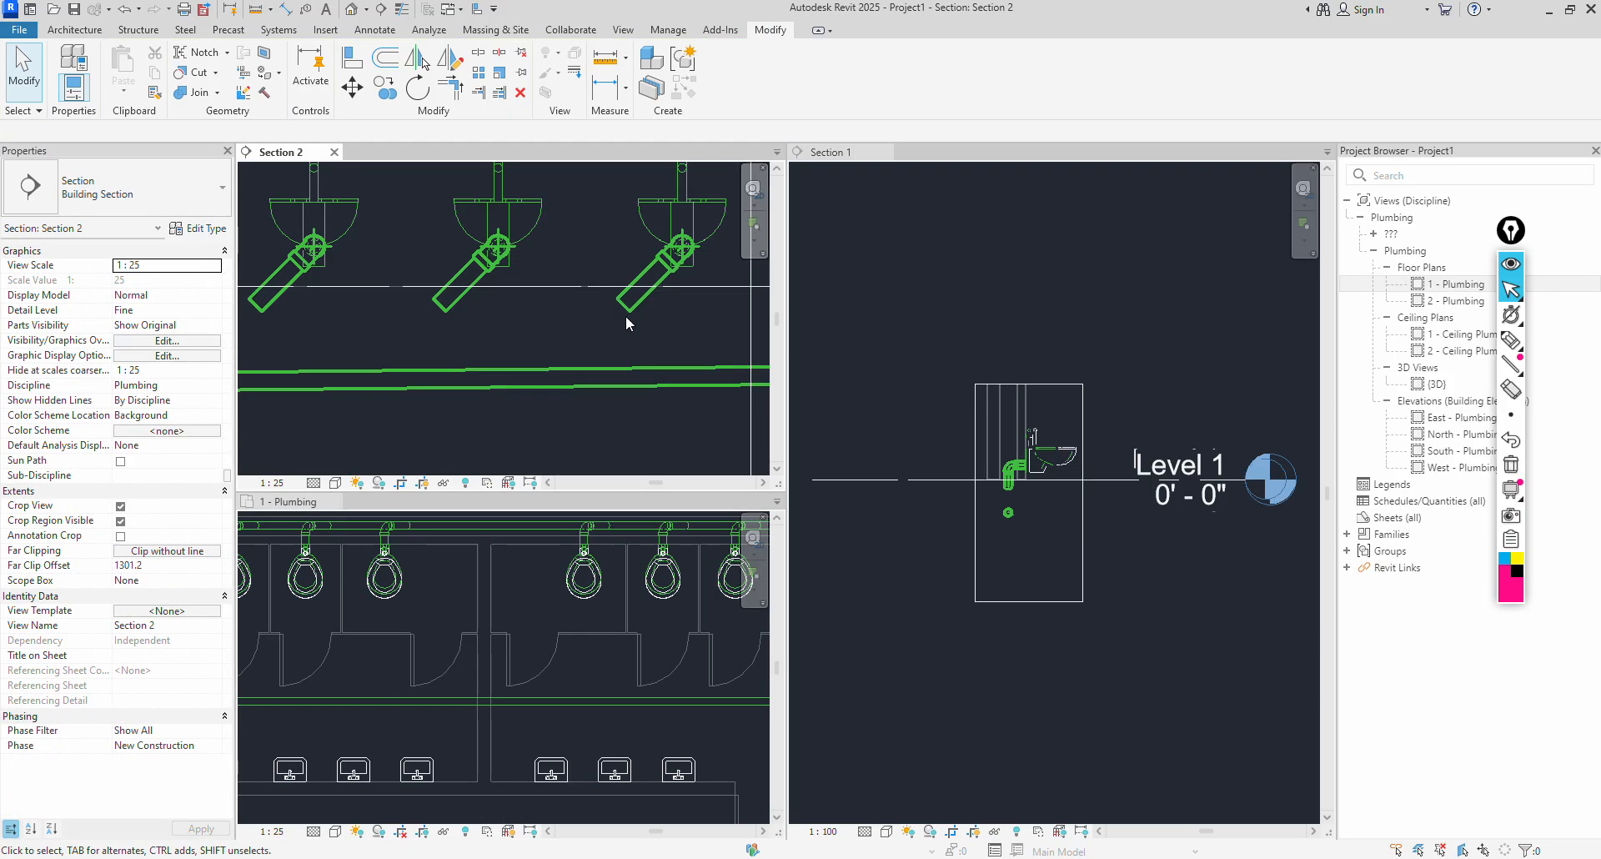
click(499, 92)
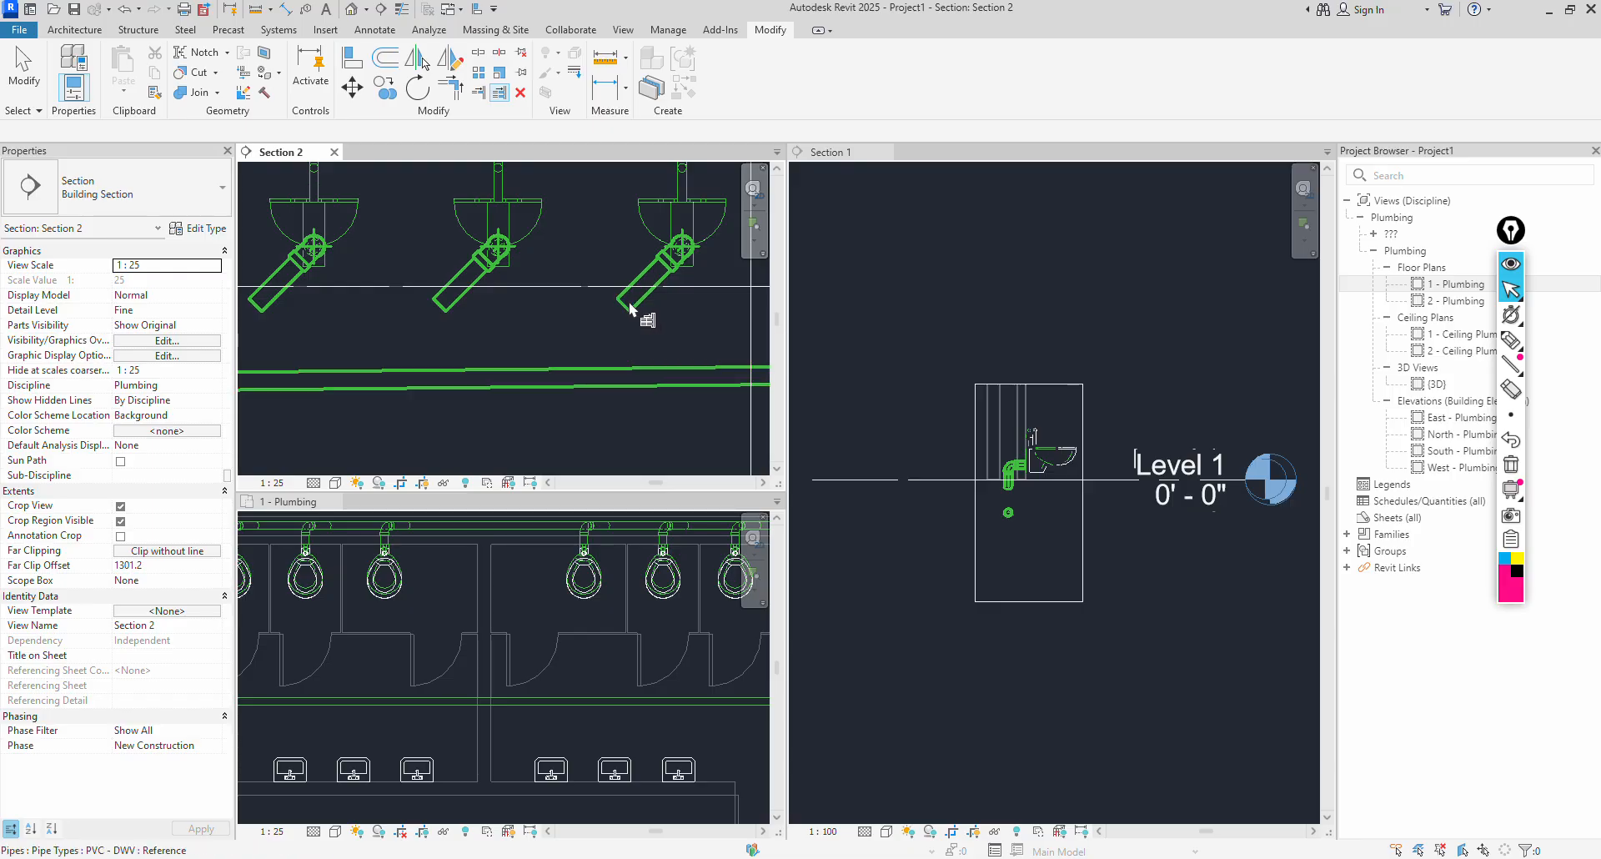
key(Escape)
Arrange the open views as tabs with the 1 - Plumbing plan active.
scroll(399, 529, up, 4)
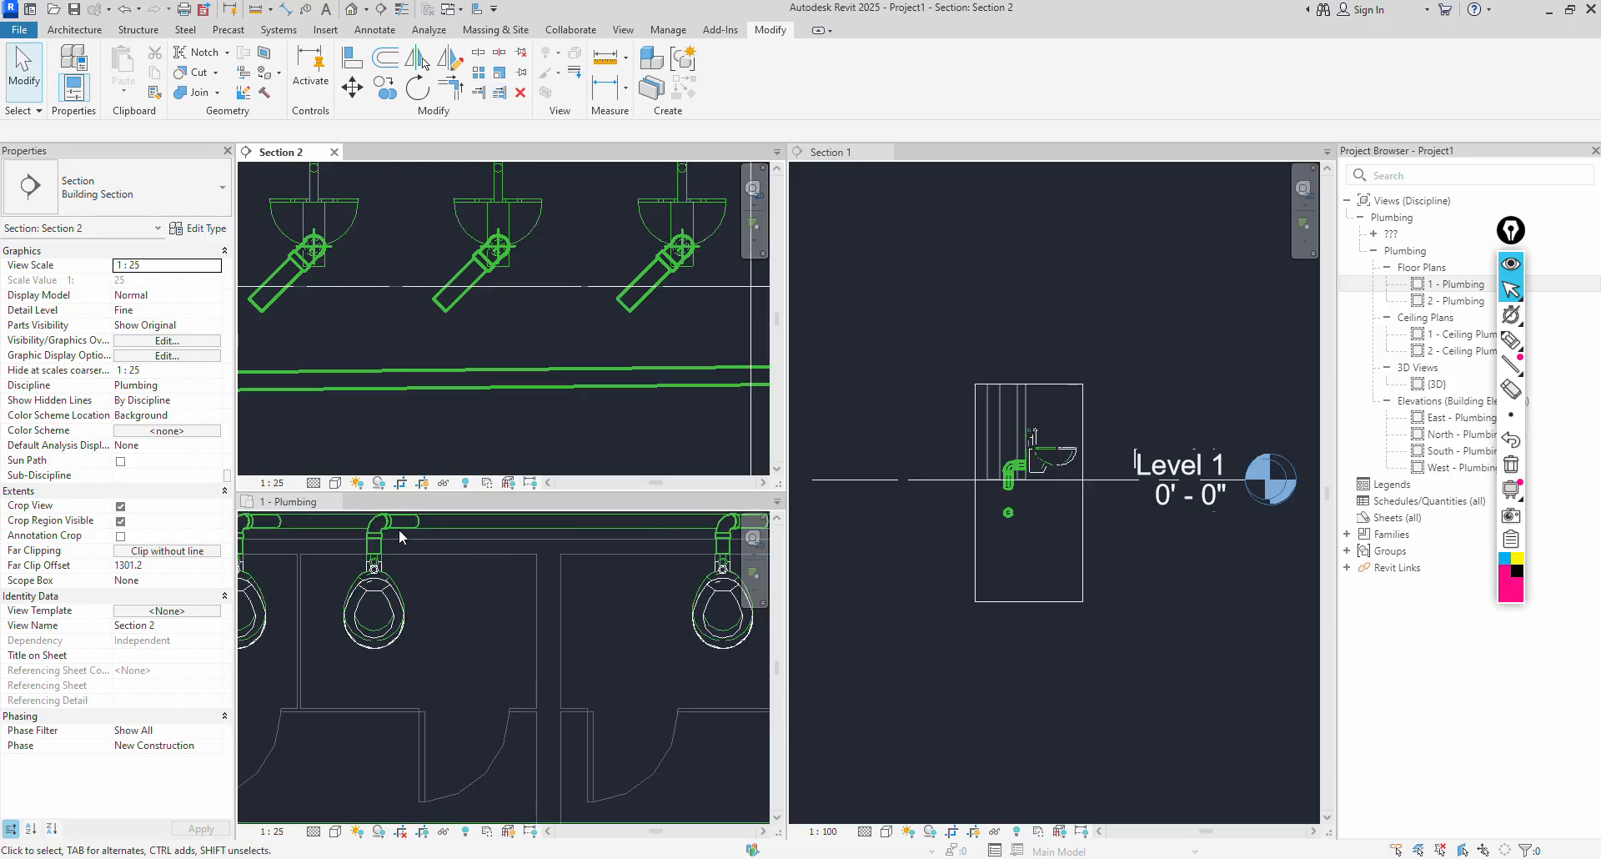
click(441, 558)
scroll(542, 619, down, 3)
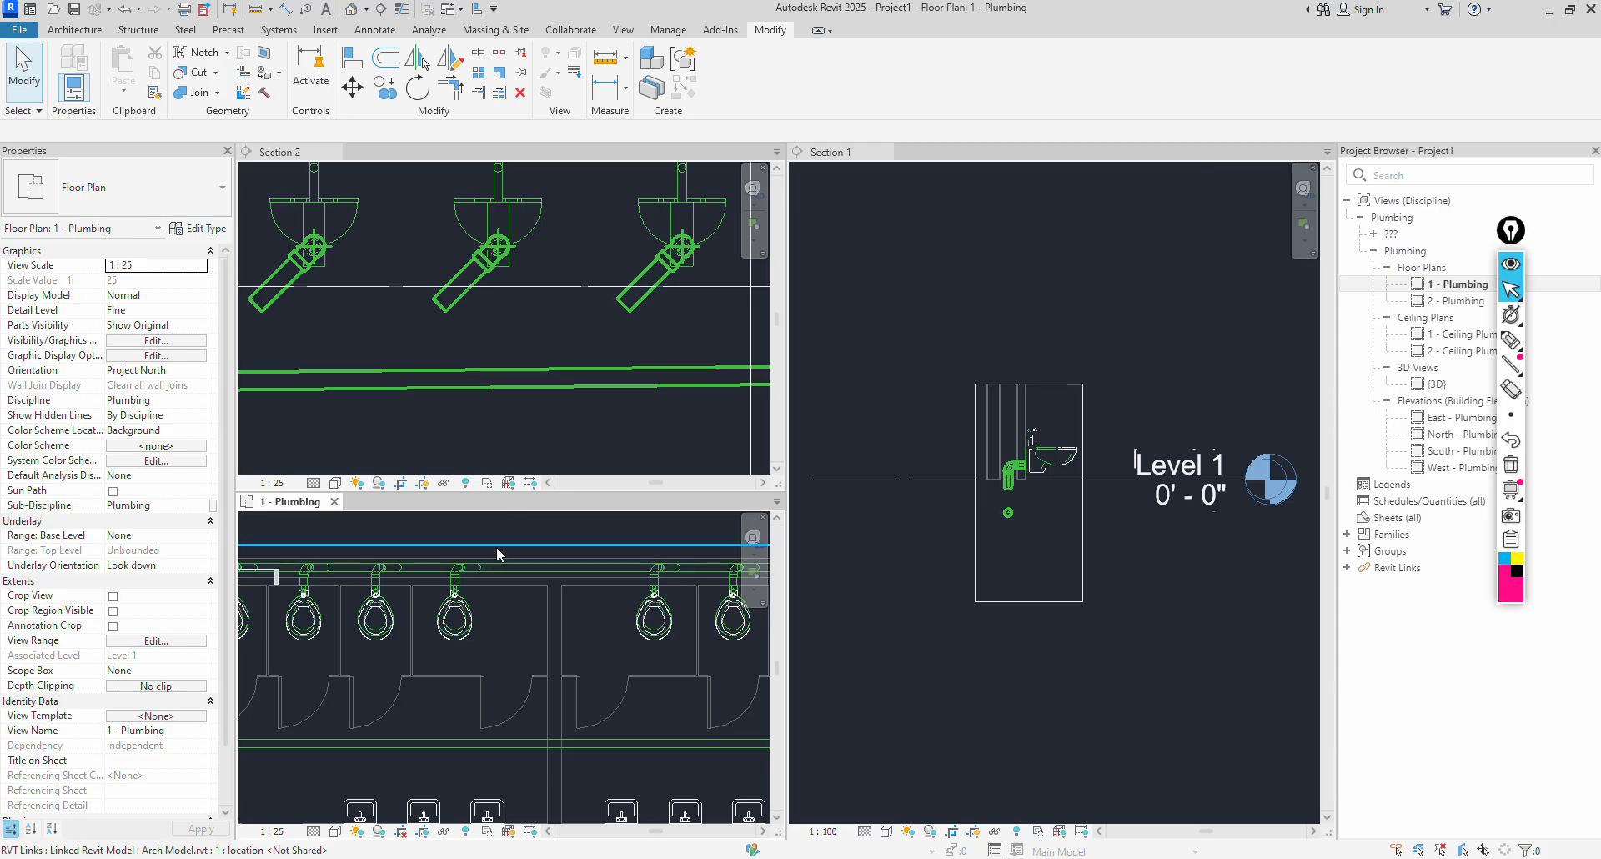
key(t)
key(w)
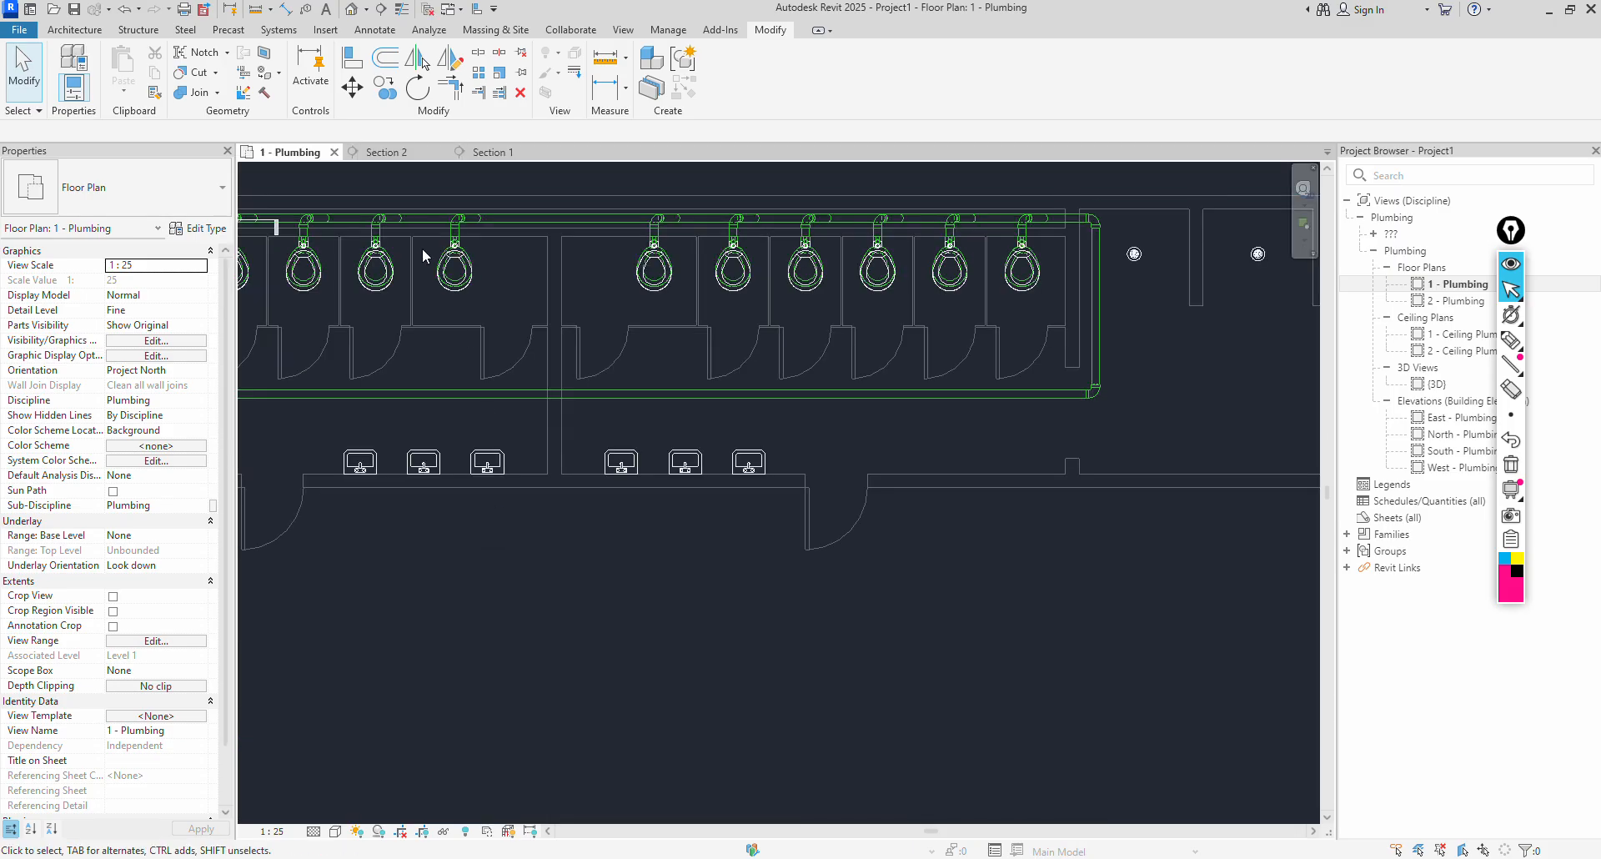
middle_drag(422, 248, 507, 264)
scroll(472, 303, up, 5)
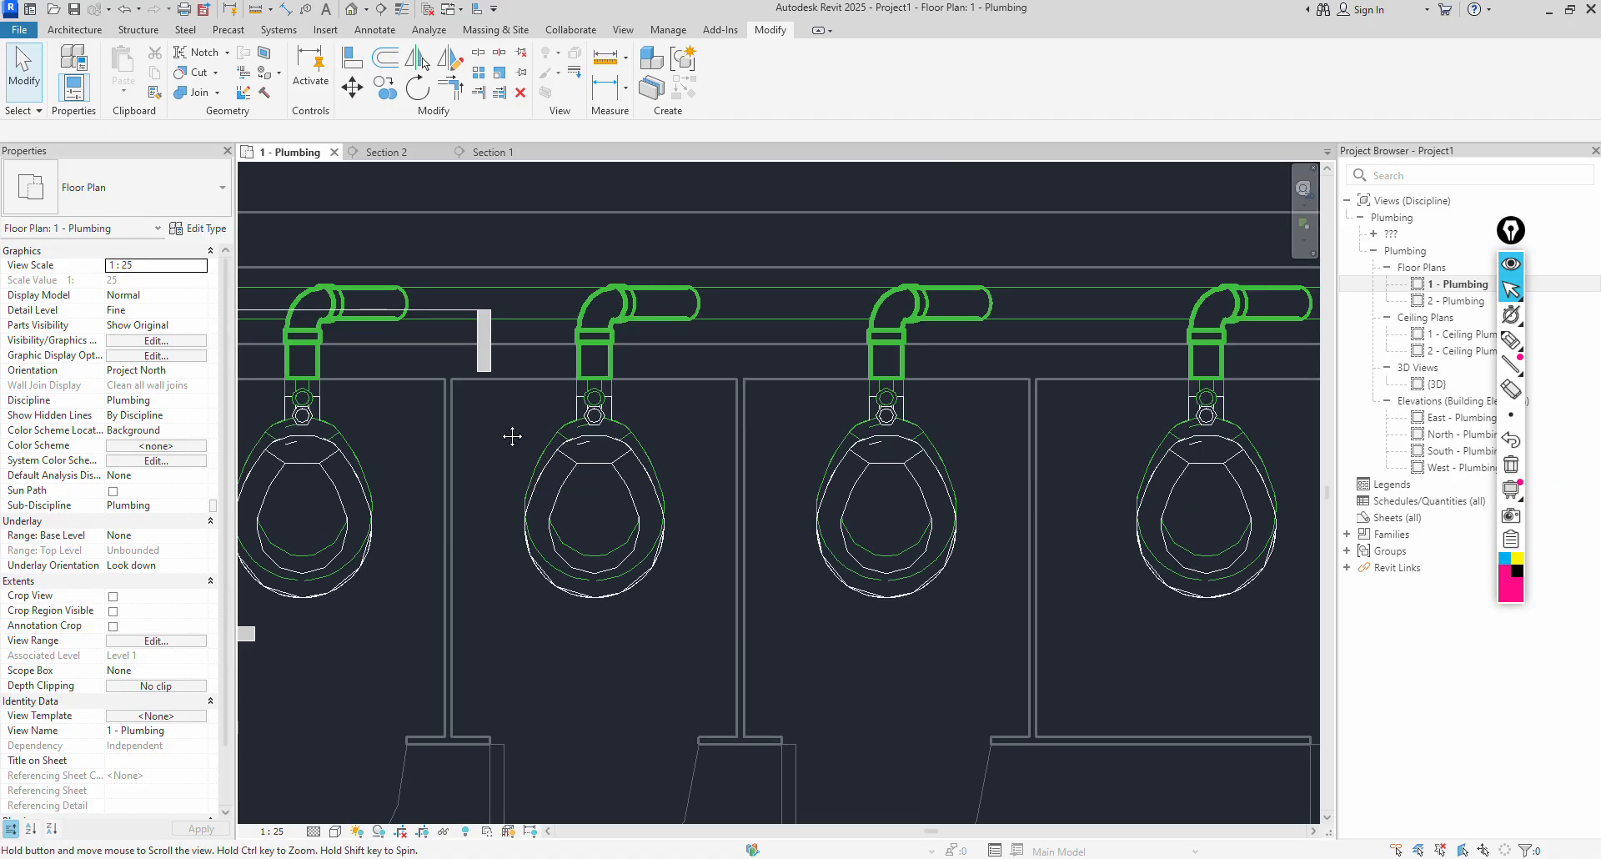
key(a)
key(l)
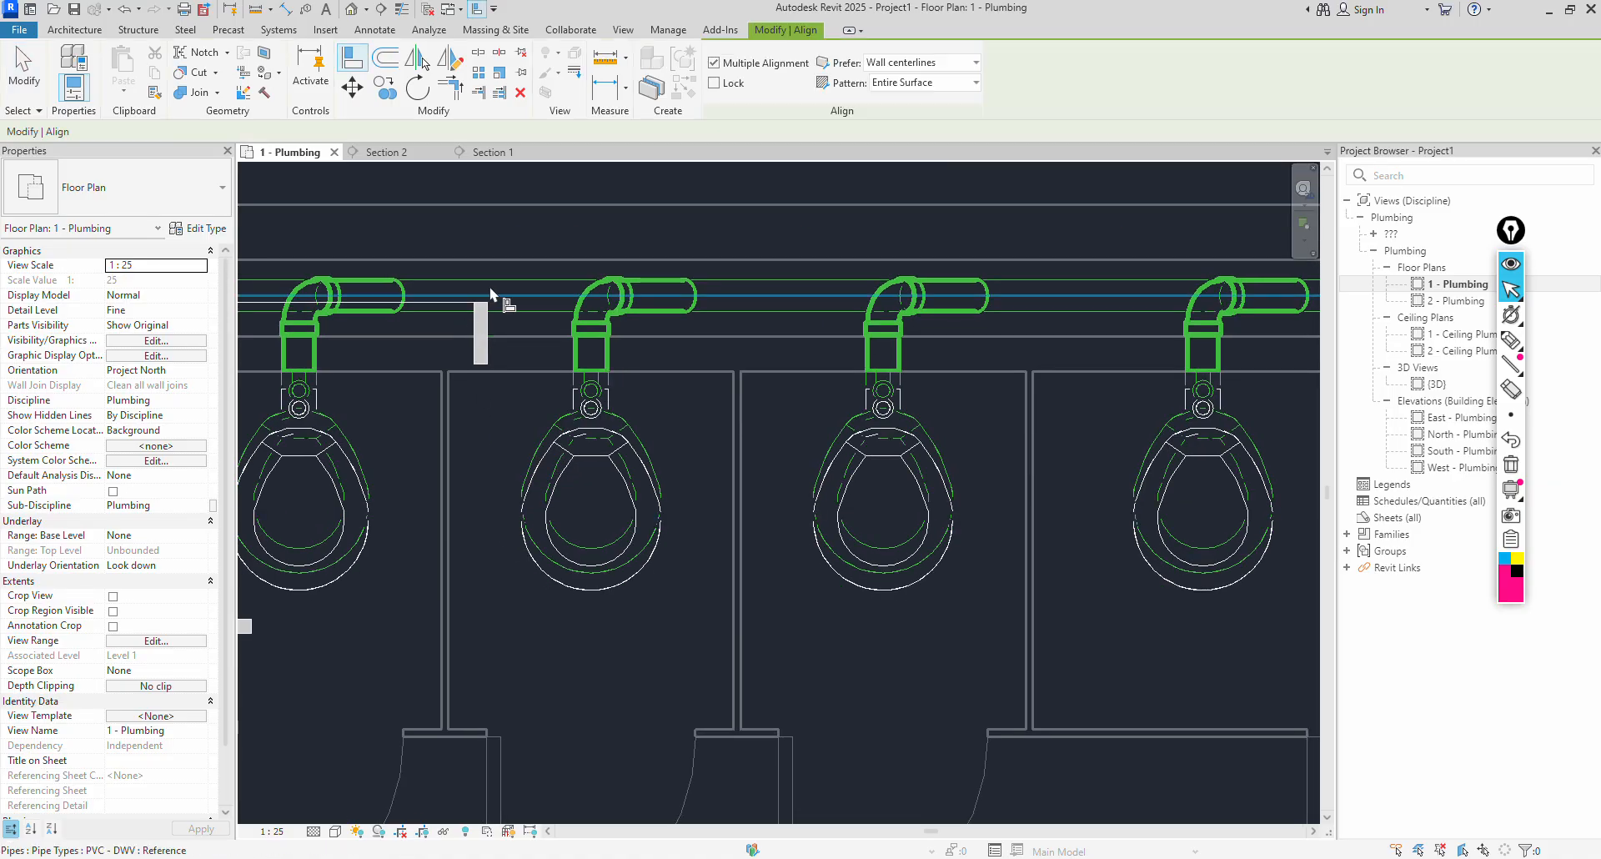
click(365, 300)
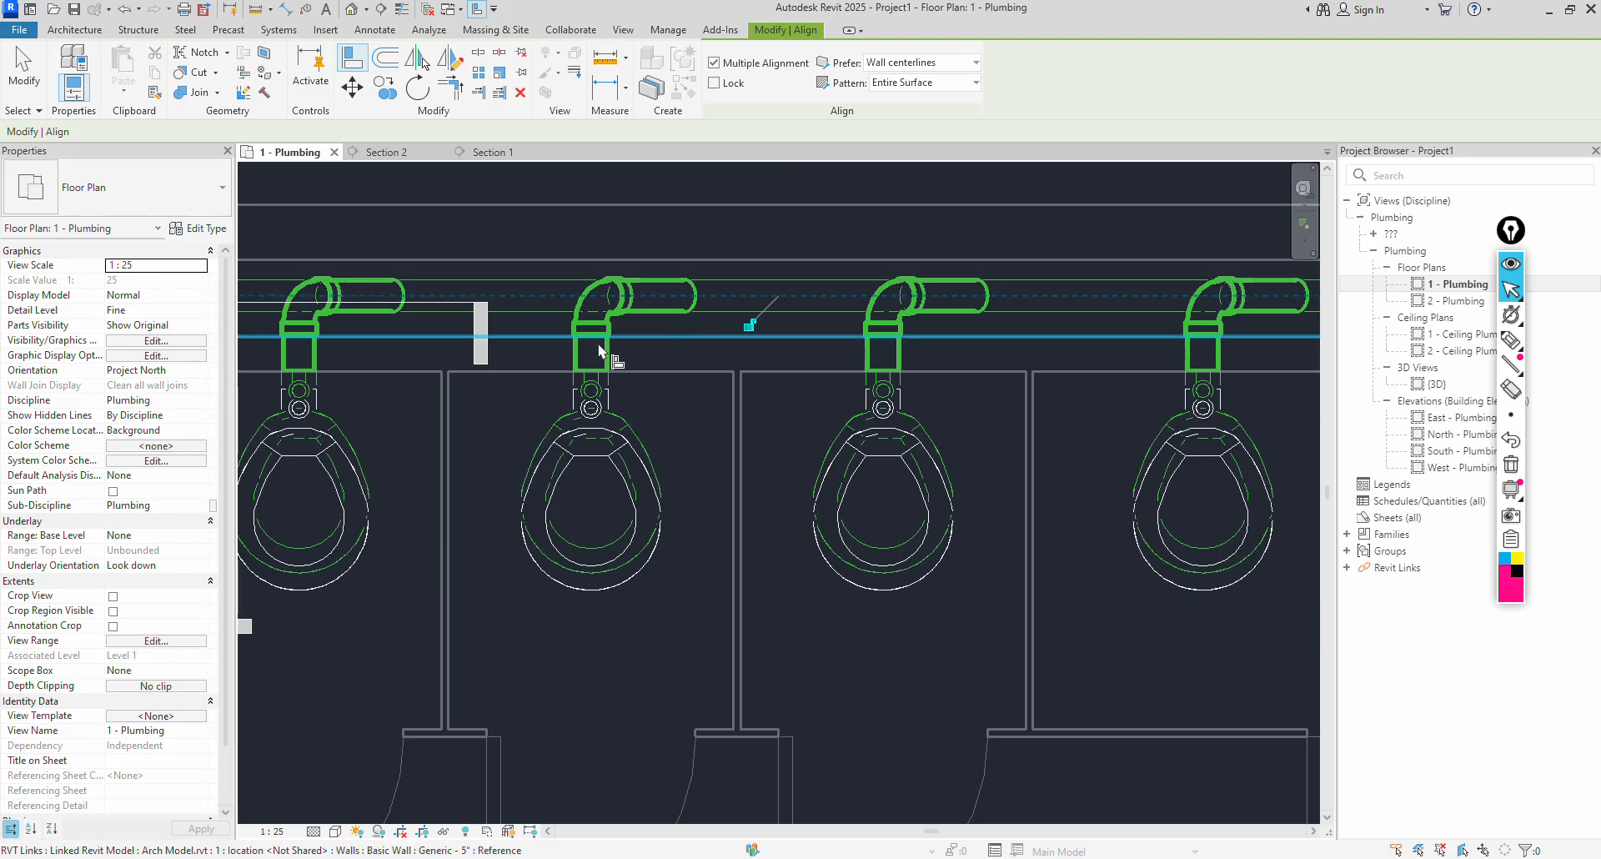
key(Escape)
key(Escape)
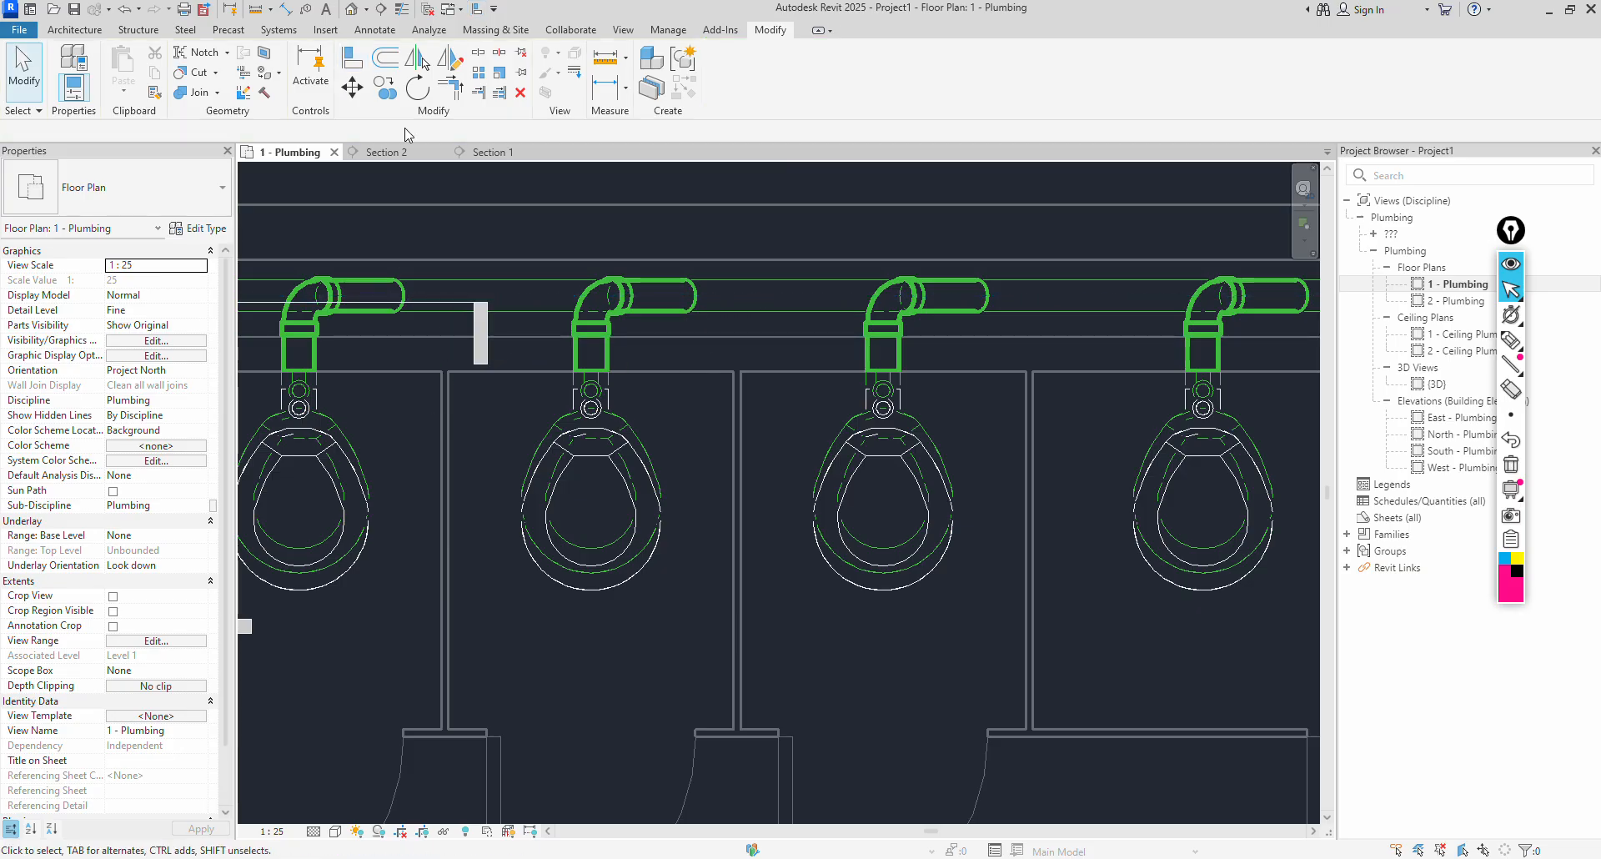
Turn on thin lines, review the Section 2 and Section 1 views, and return to the 1 - Plumbing plan.
click(401, 10)
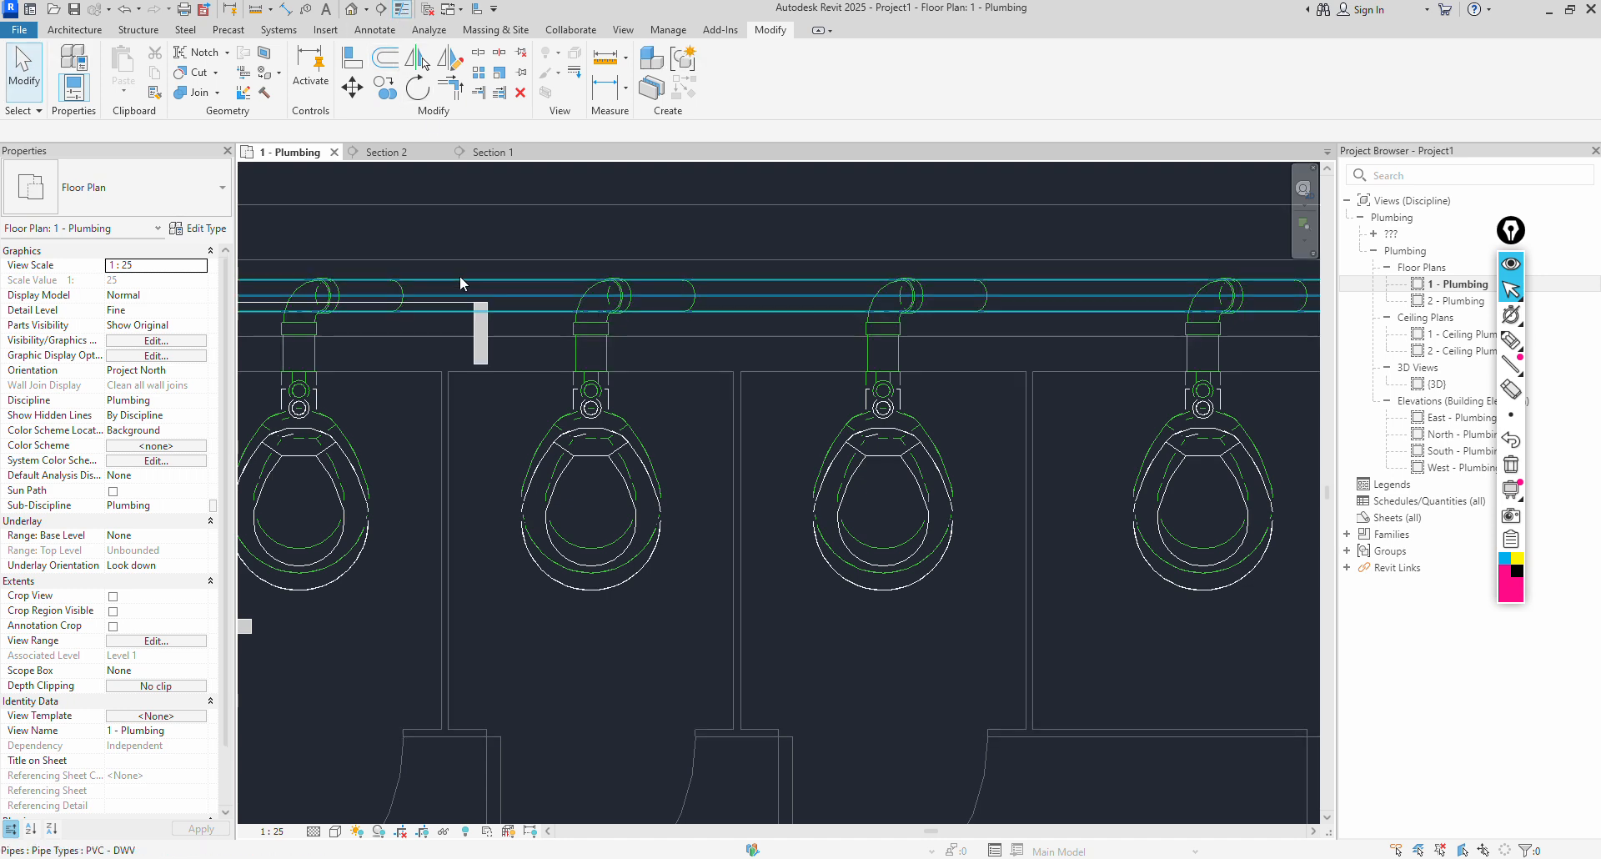
scroll(459, 276, up, 1)
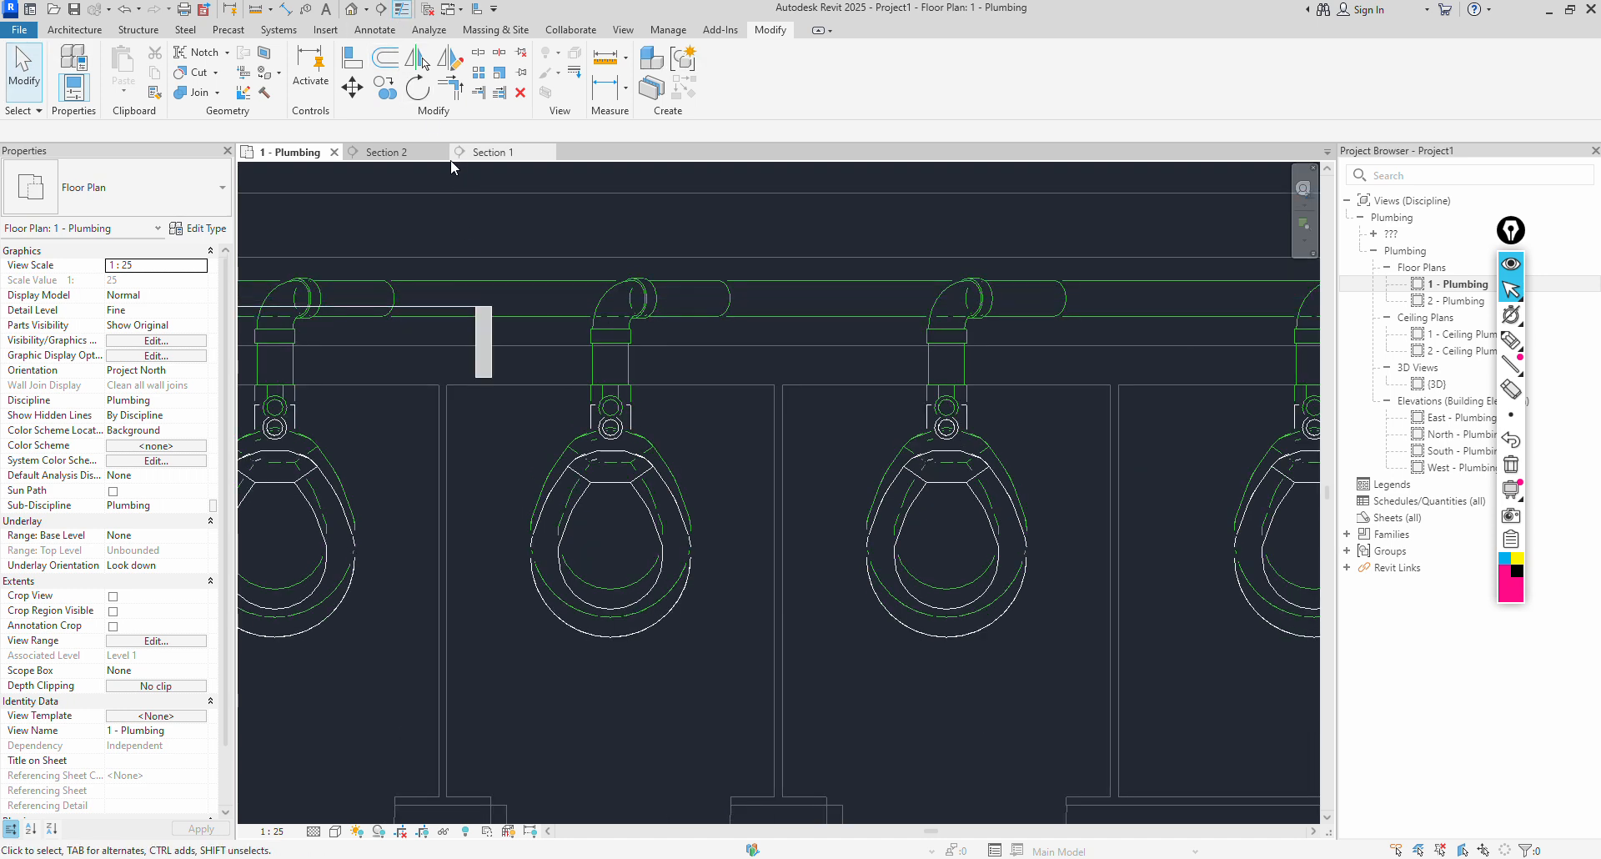
click(392, 153)
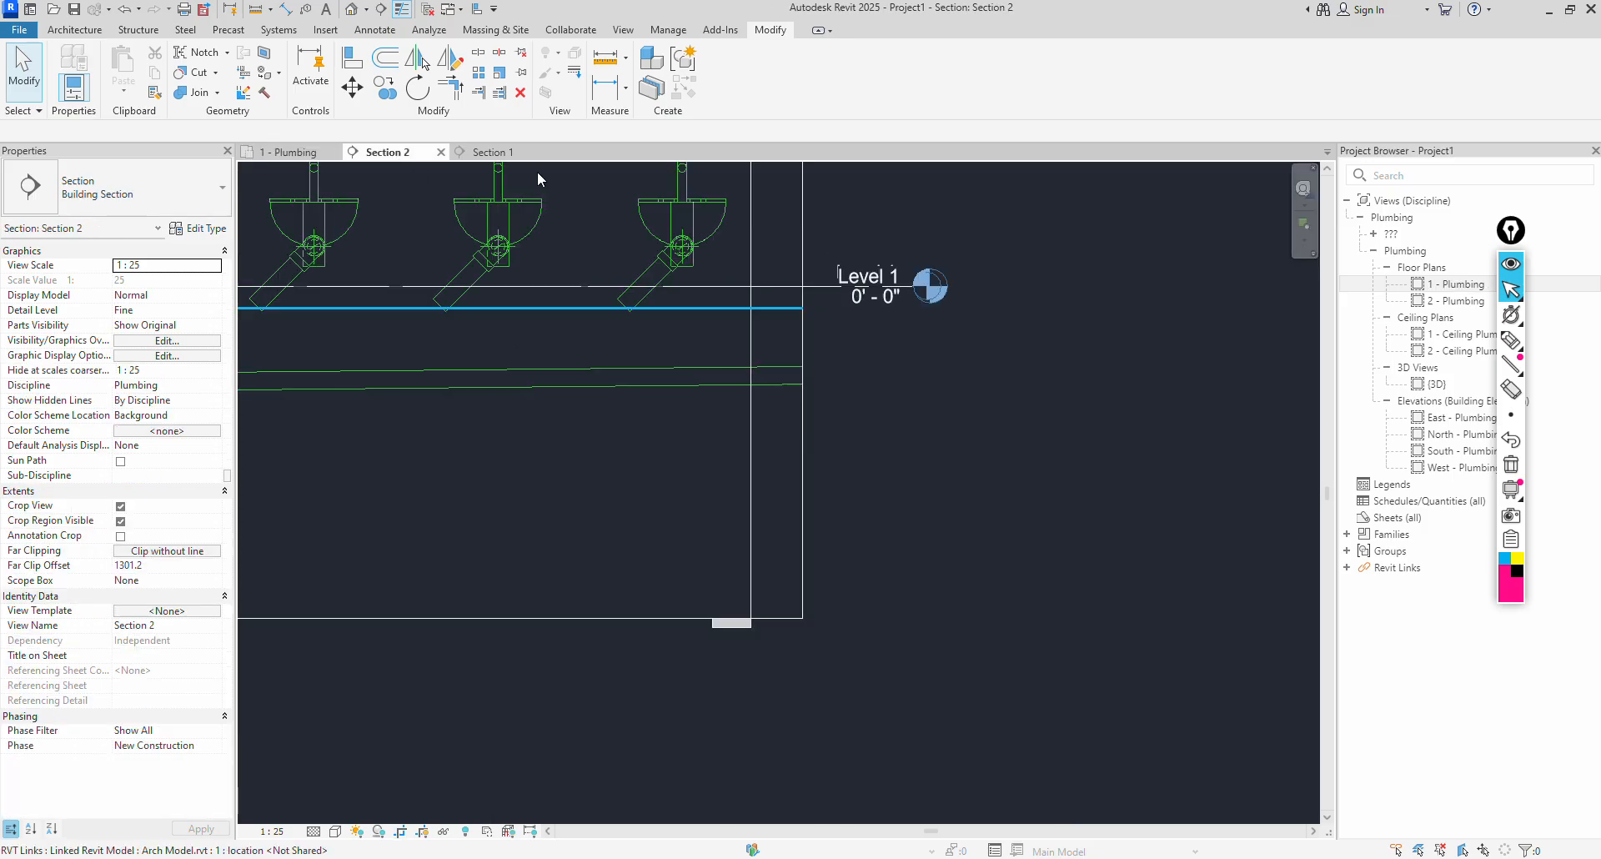
click(481, 157)
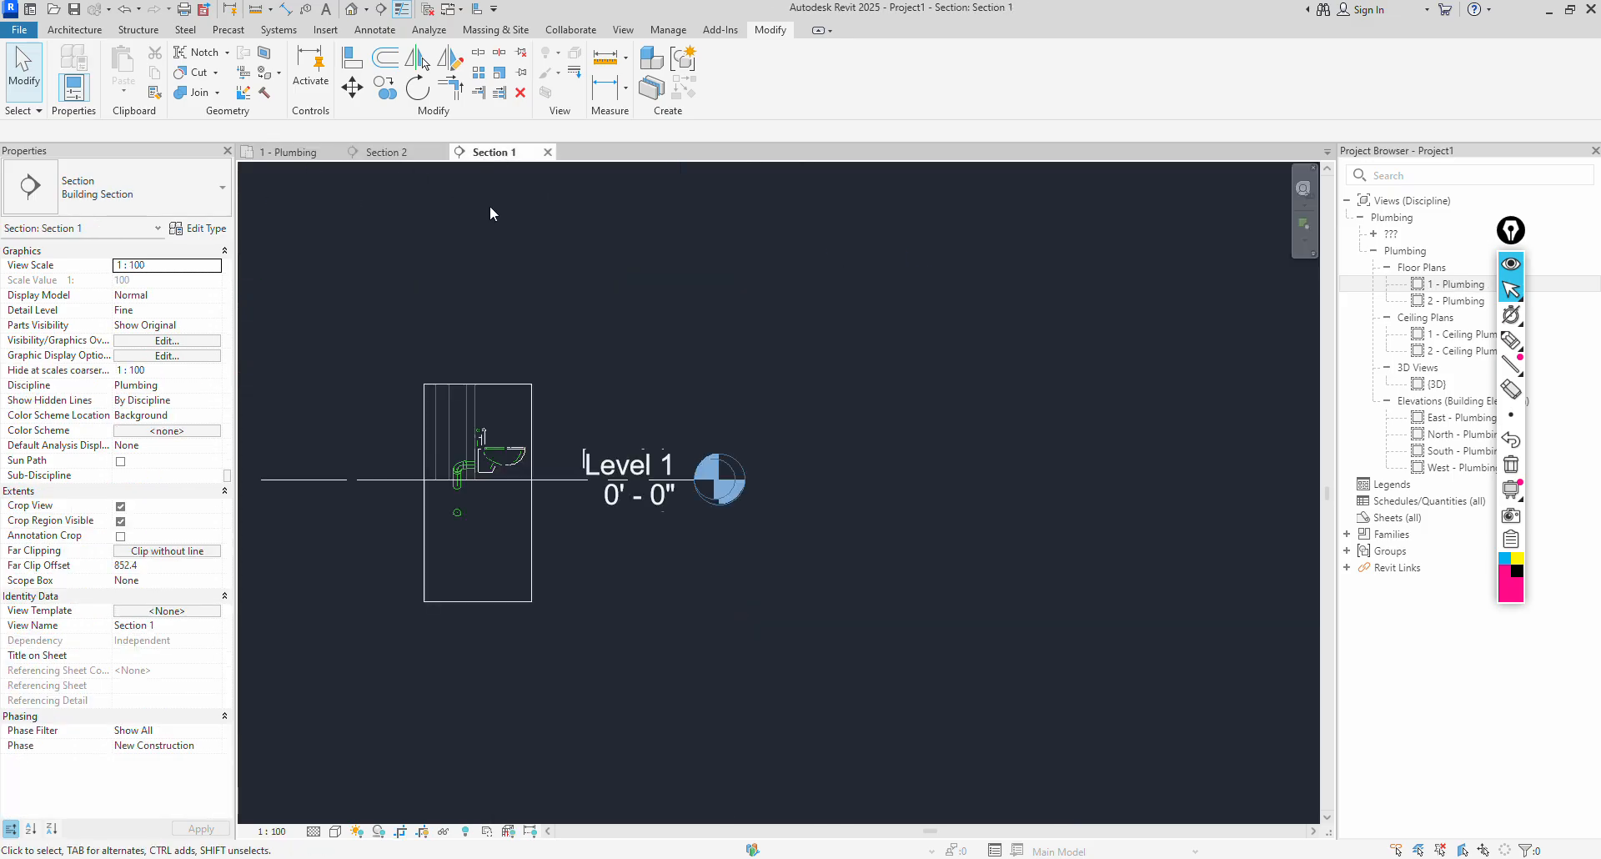
scroll(514, 497, up, 1)
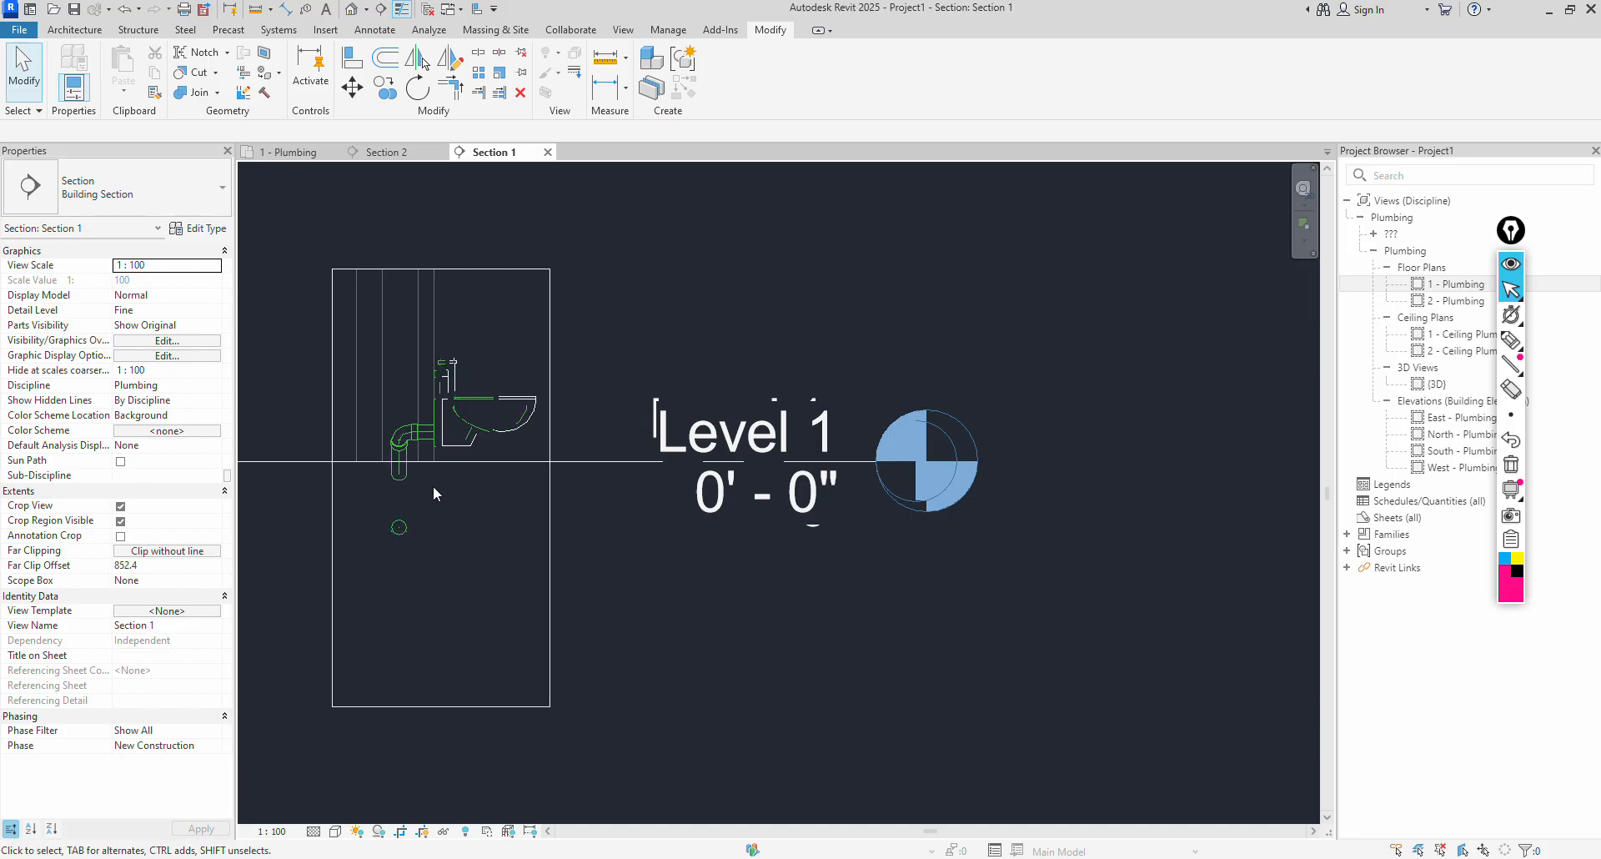
click(296, 155)
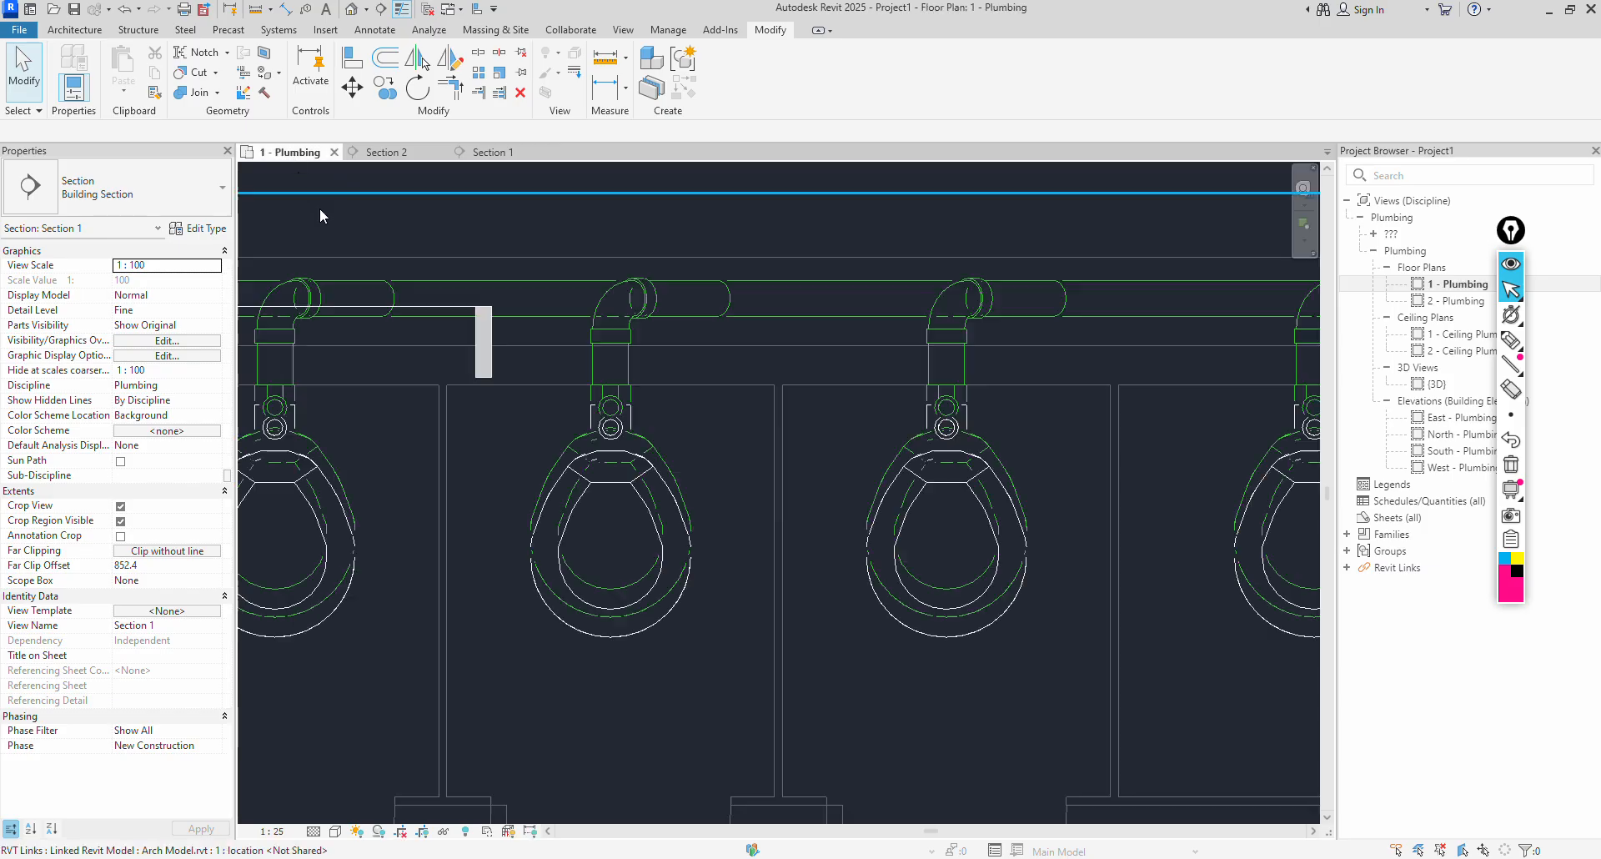
Move the Section 2 line off the main pipe to the side facing away from the water closets.
click(456, 303)
right_click(455, 303)
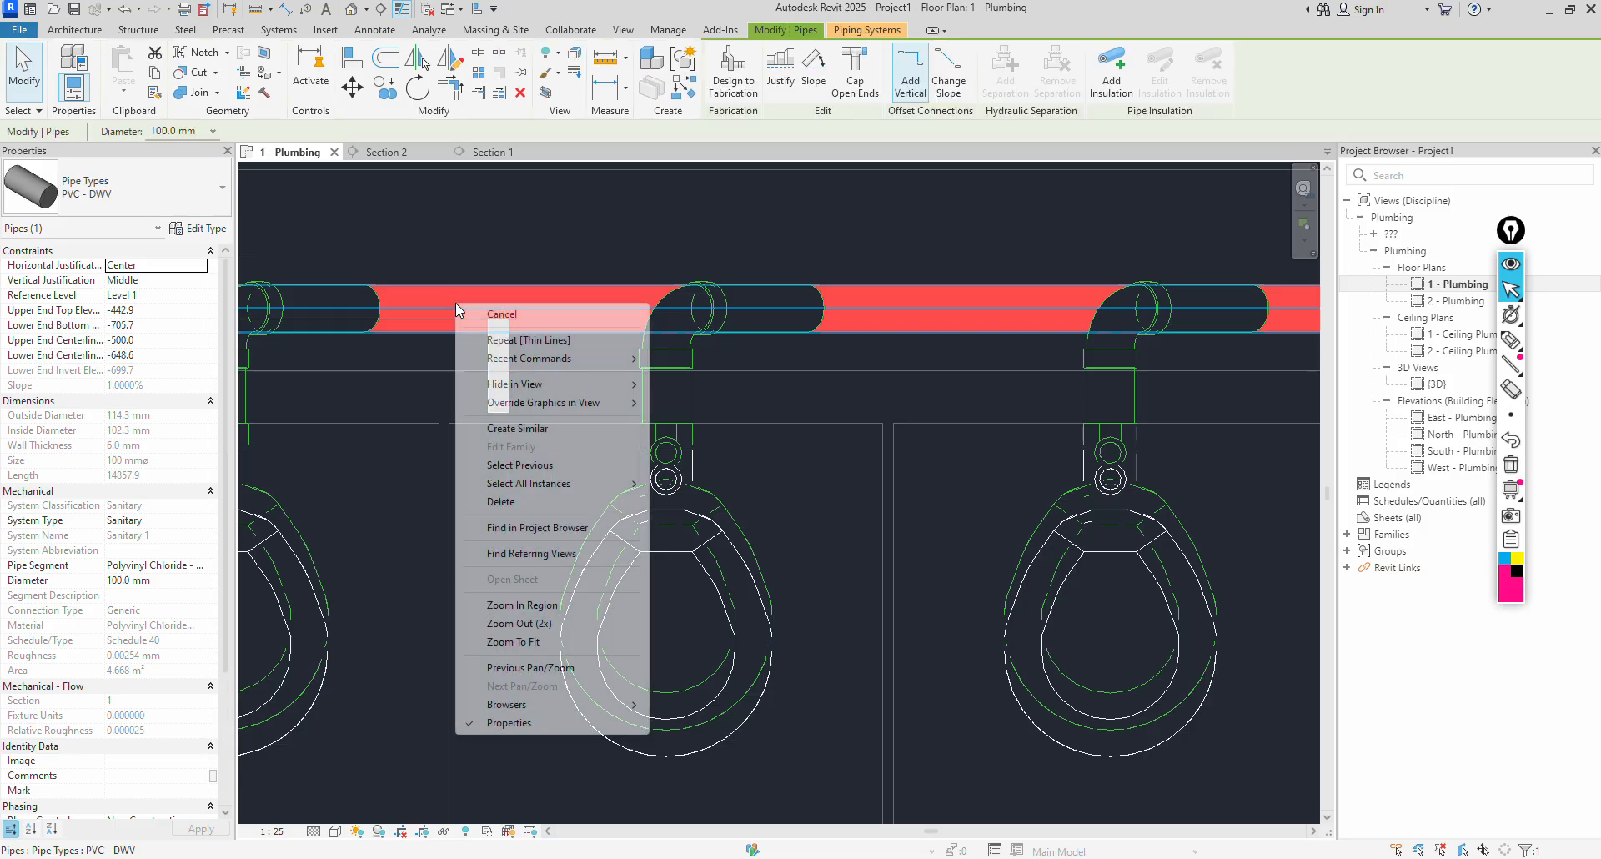
scroll(529, 427, down, 5)
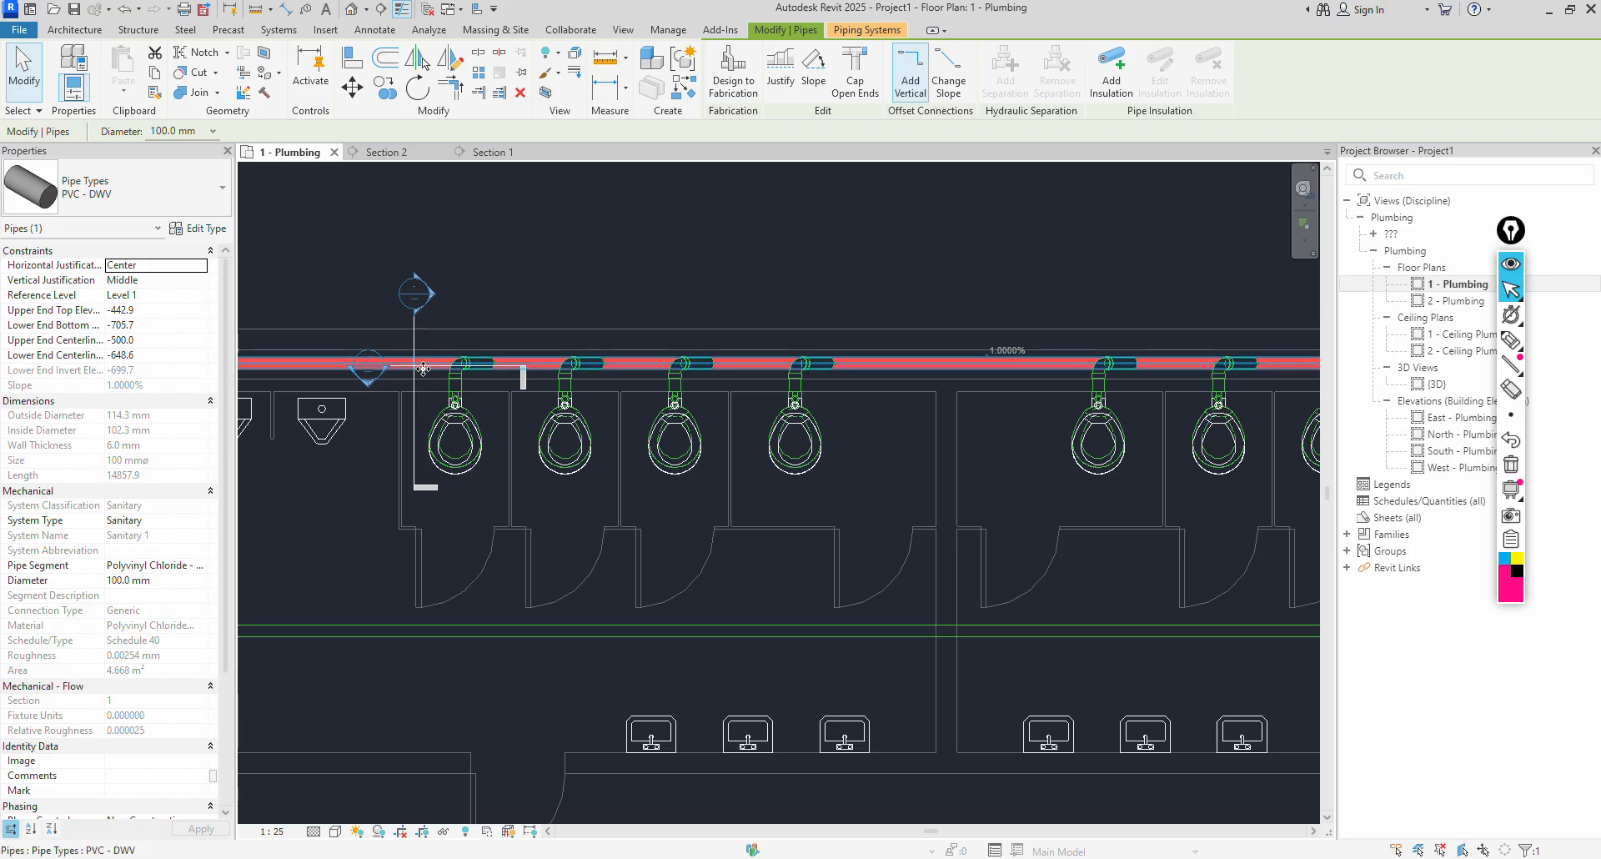
scroll(535, 364, up, 3)
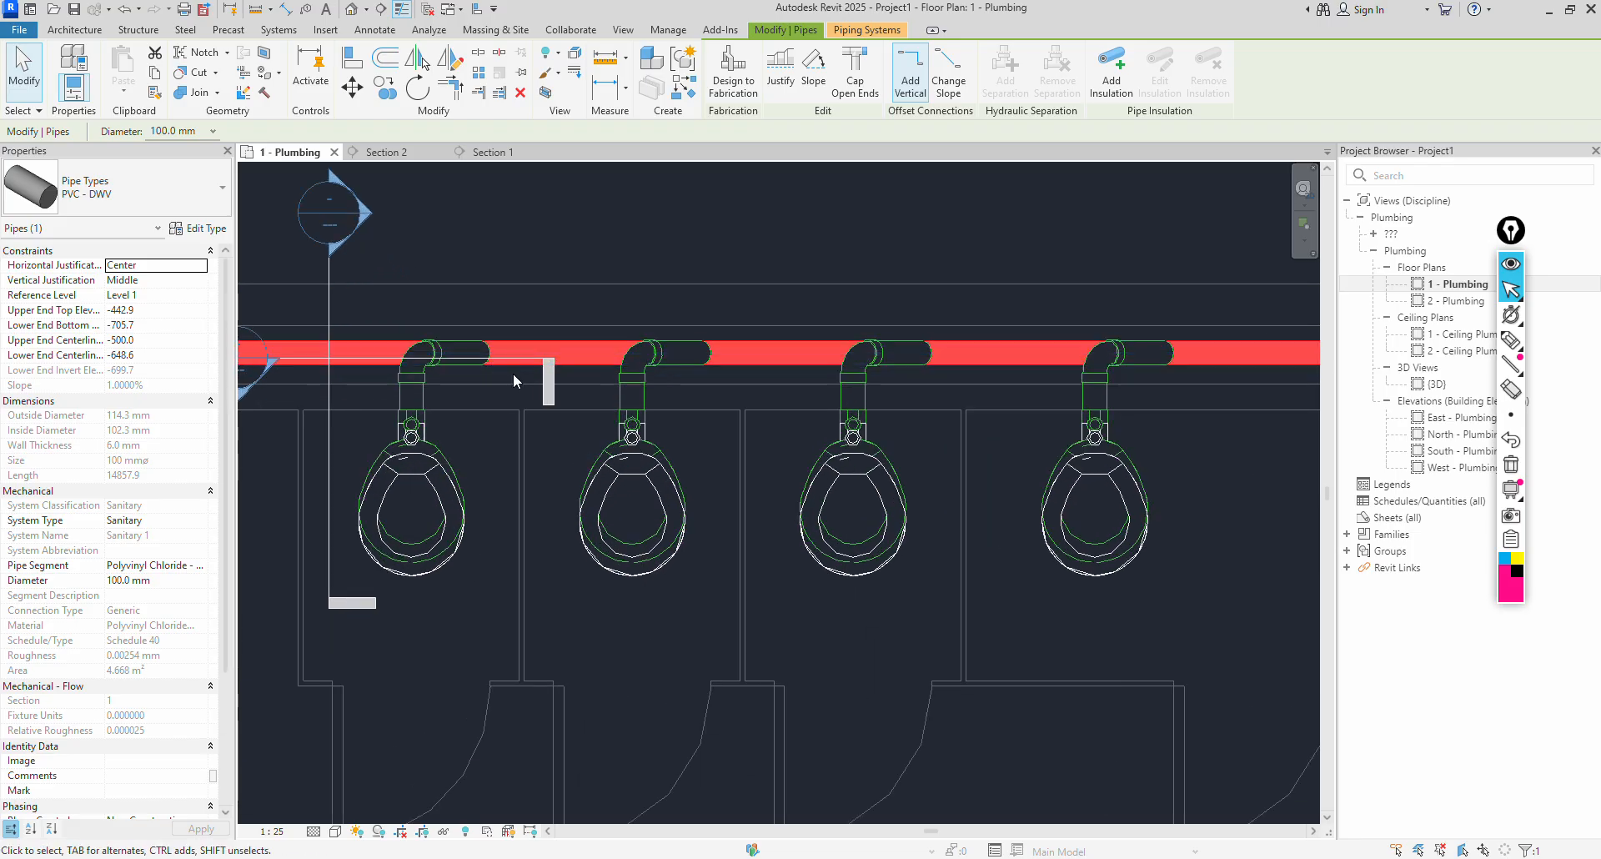
click(555, 401)
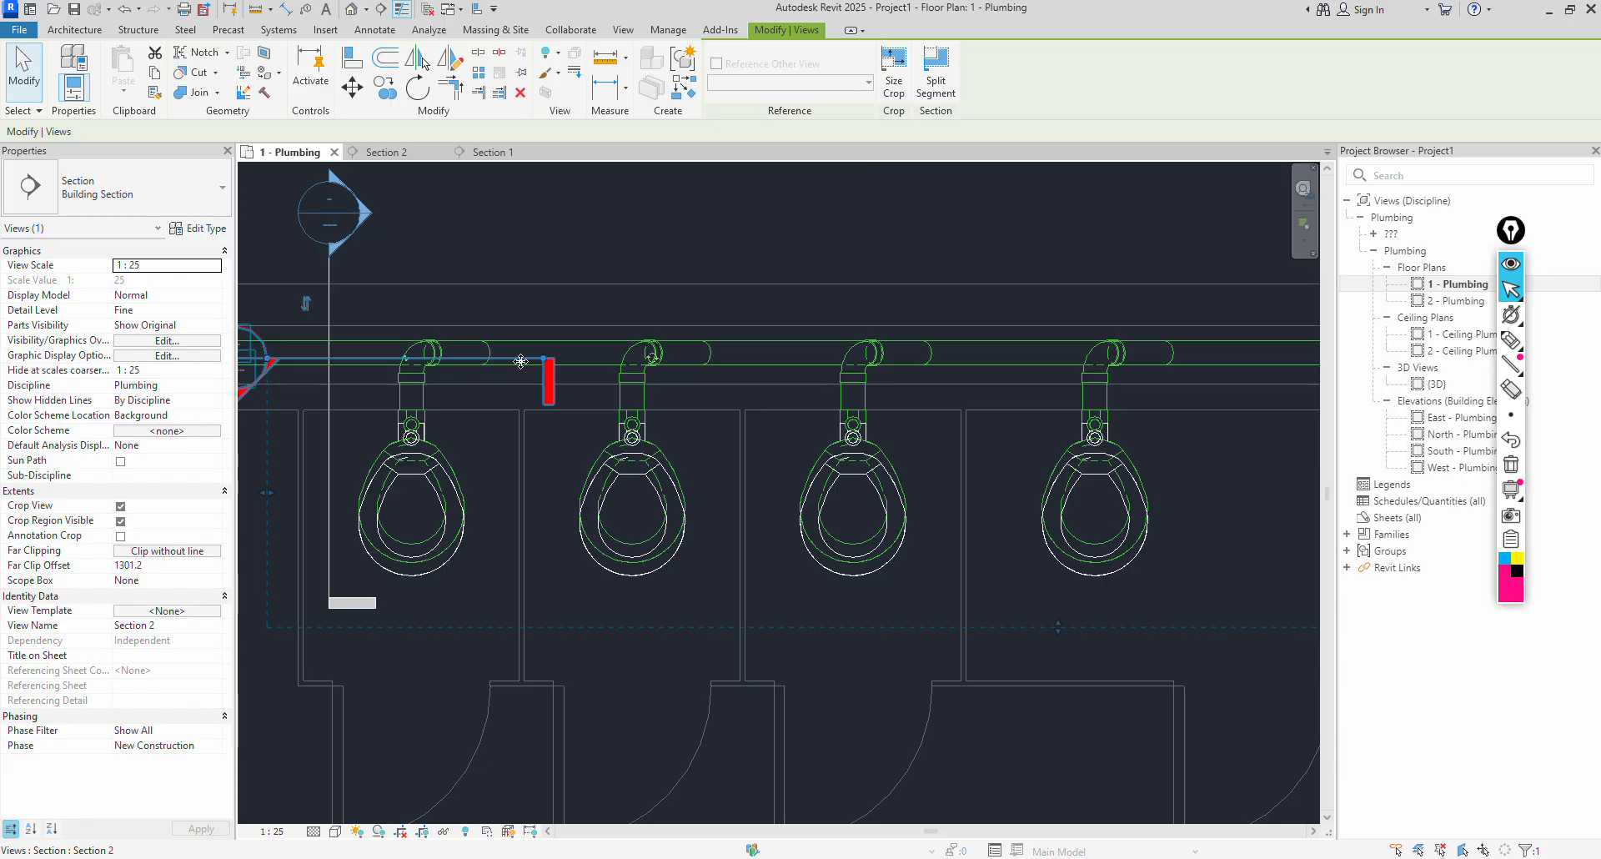
drag(520, 361, 521, 305)
scroll(521, 326, down, 1)
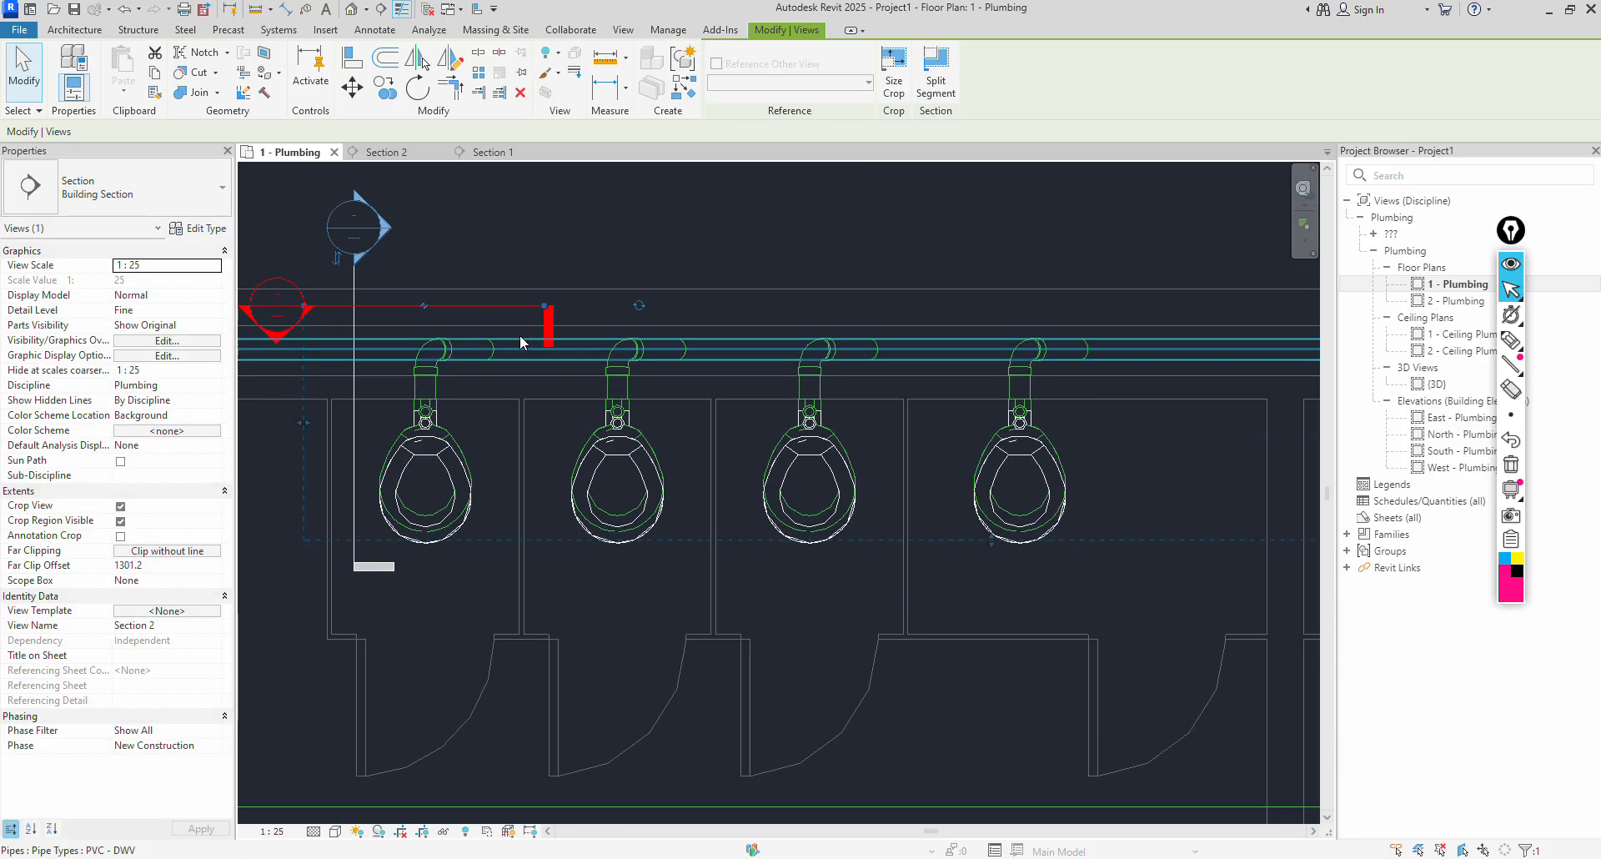
scroll(521, 337, down, 2)
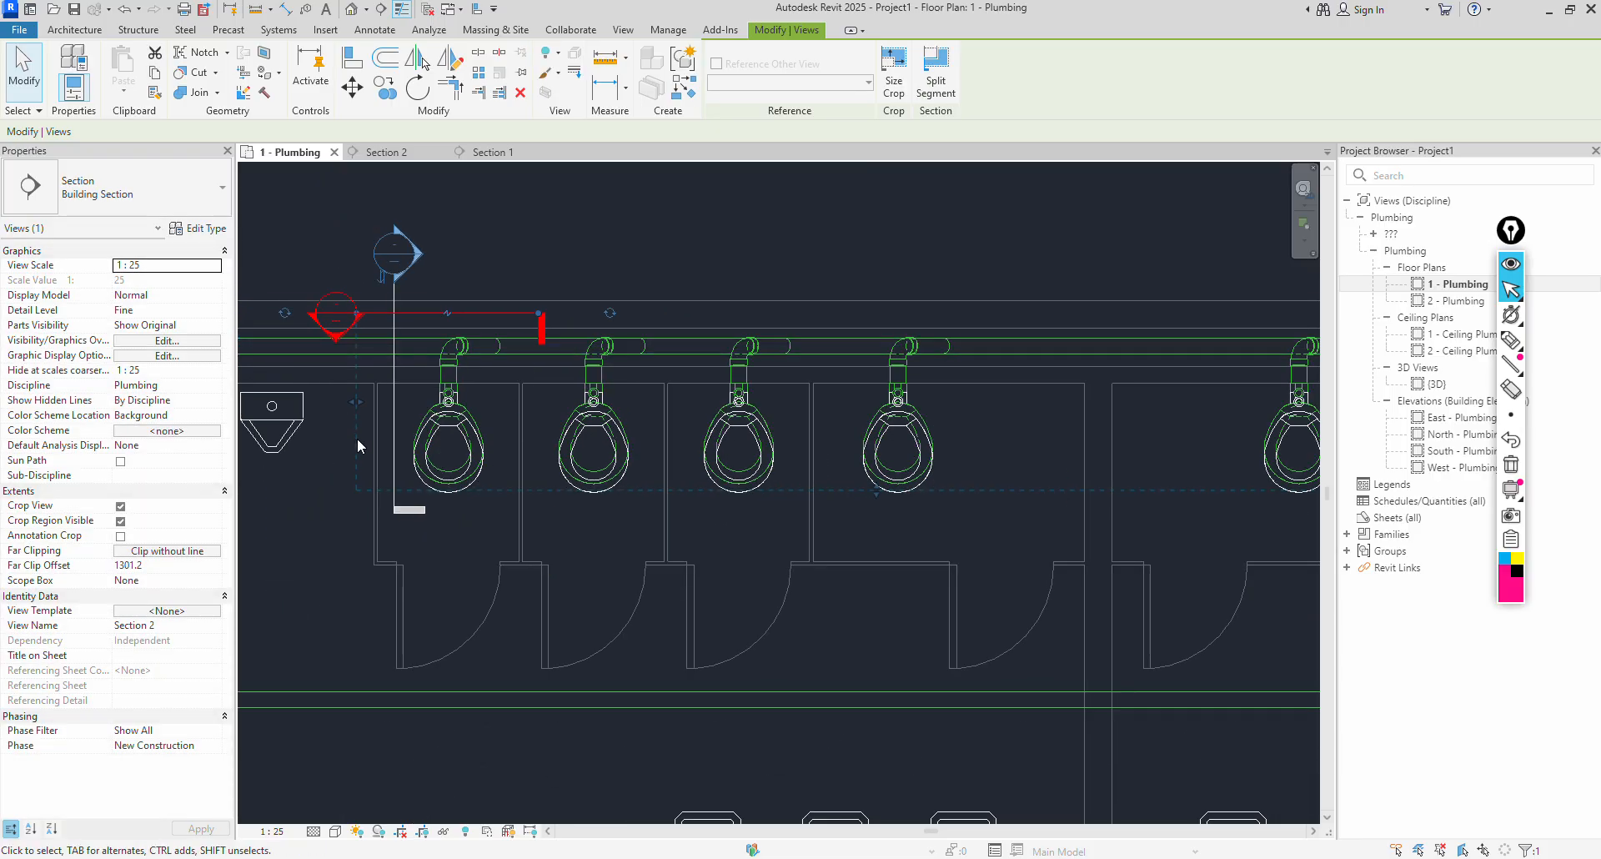
scroll(357, 438, down, 1)
click(357, 438)
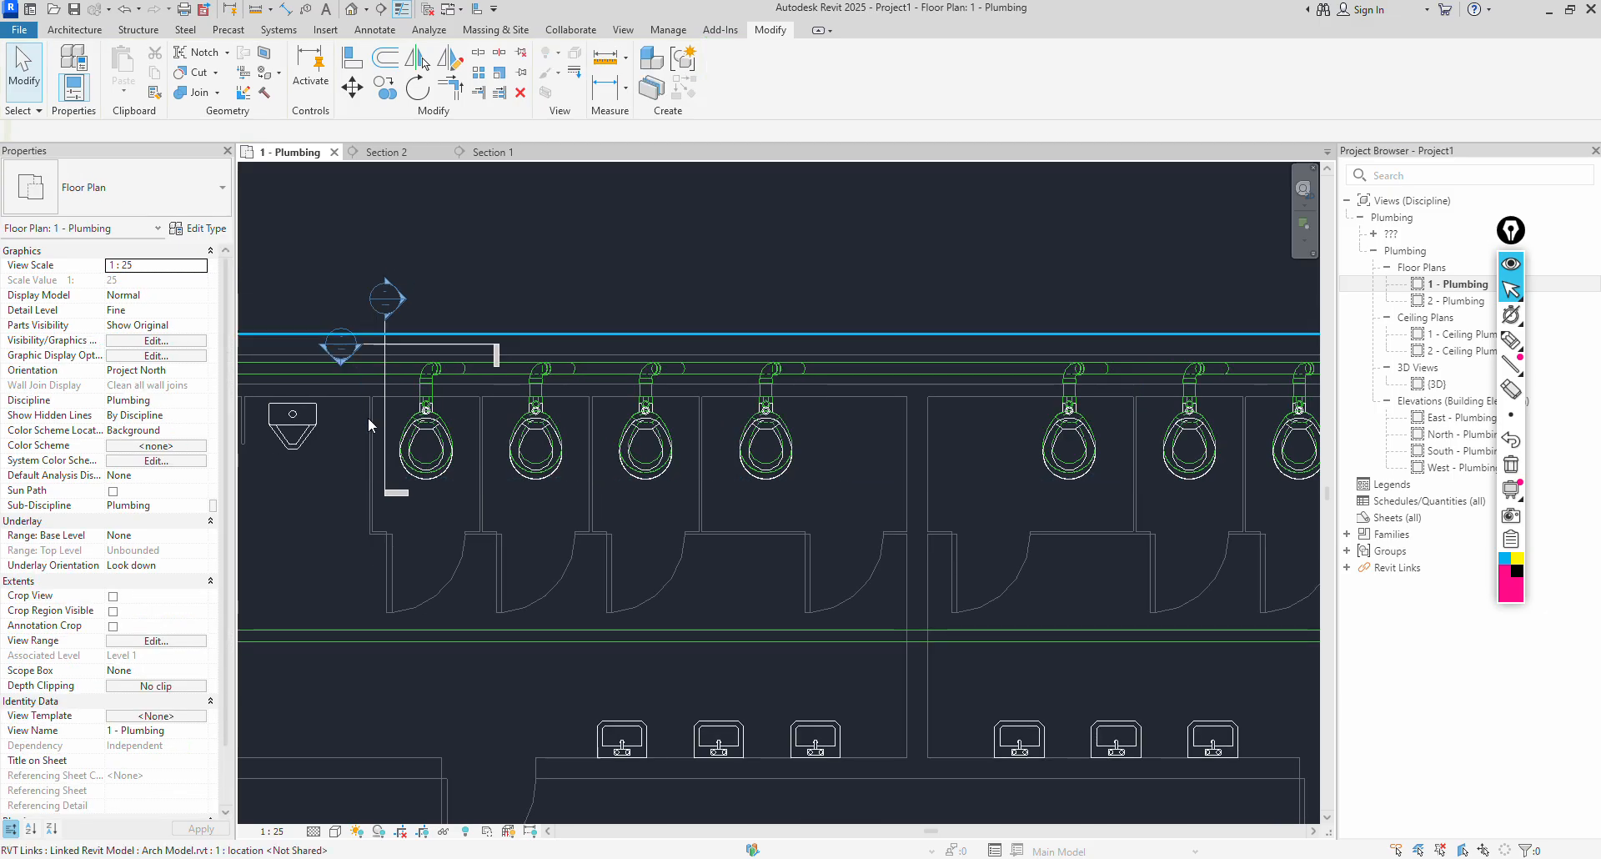
In Section 2, create a similar 100 mm pipe as a short diagonal branch rising from the main pipe towards the last visible water closet.
click(439, 344)
right_click(439, 344)
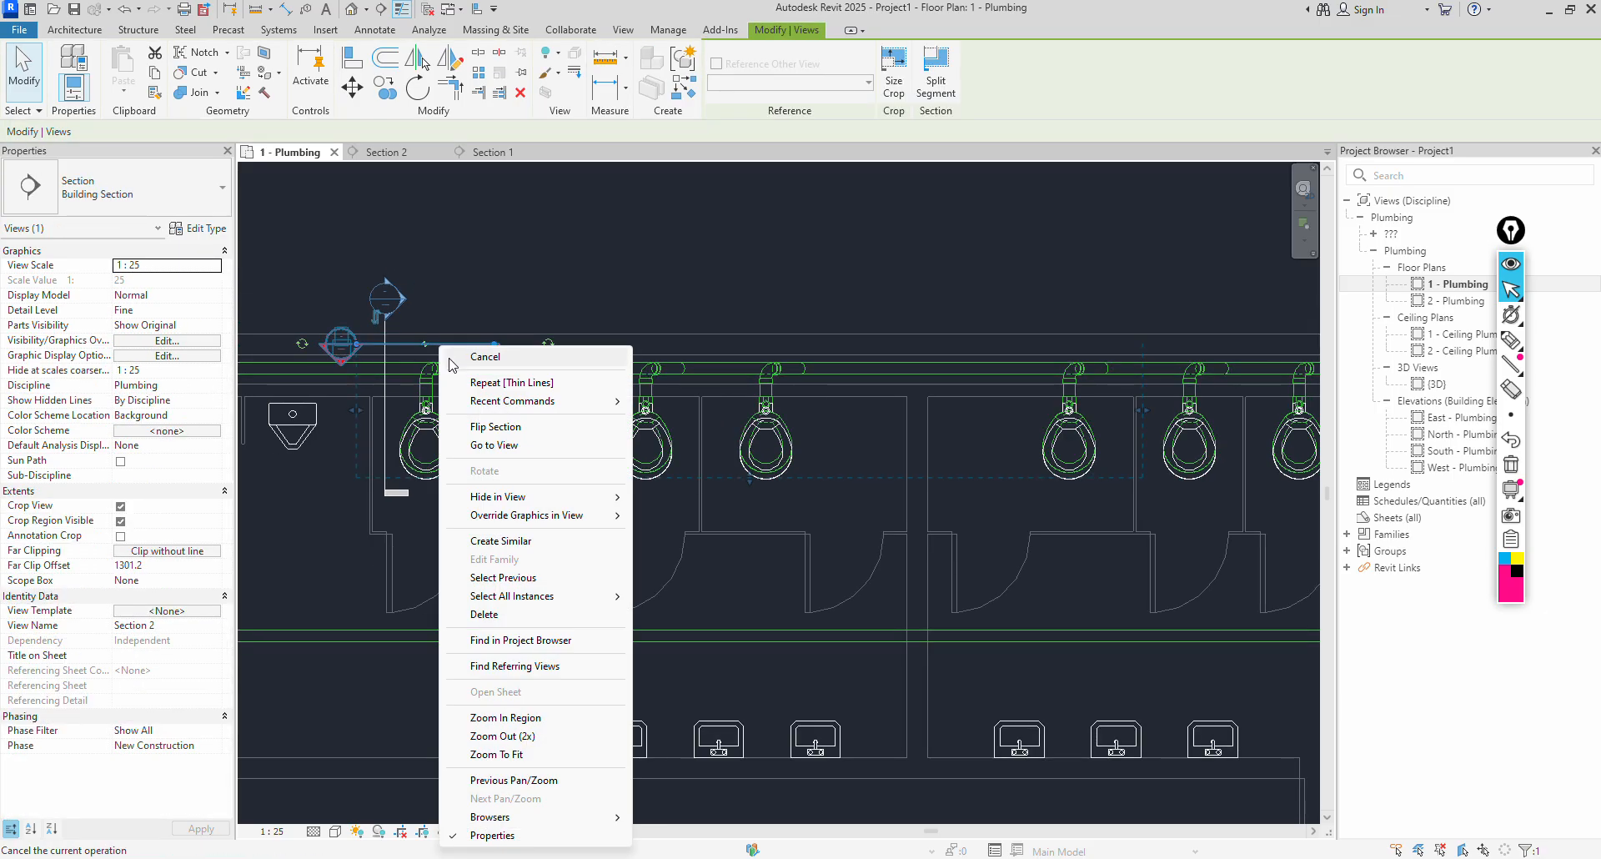
click(496, 444)
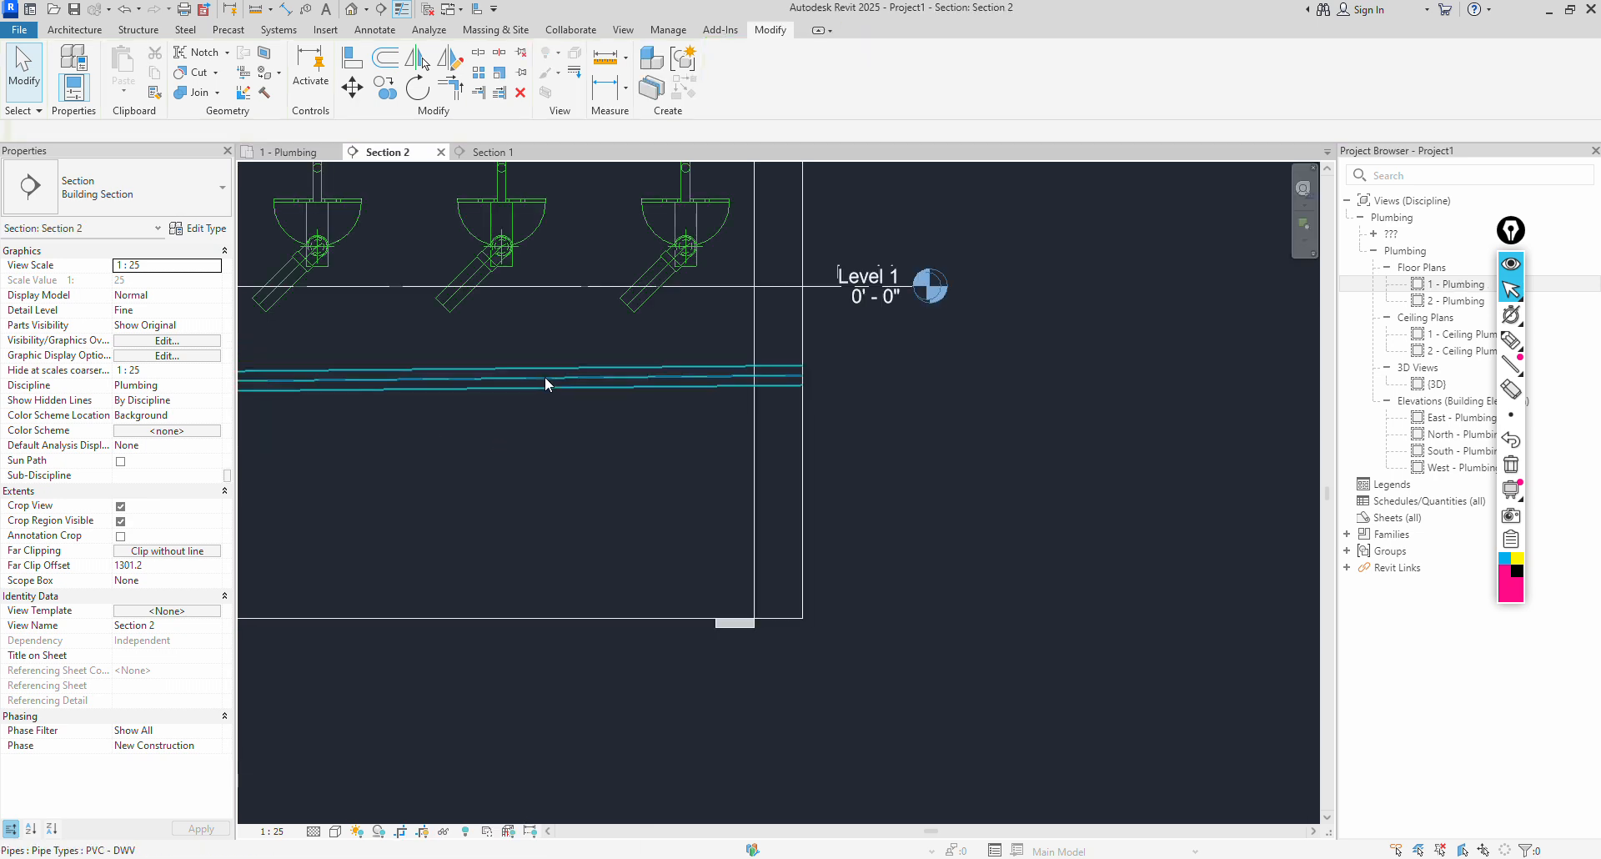
click(543, 379)
right_click(546, 378)
mouse_move(639, 467)
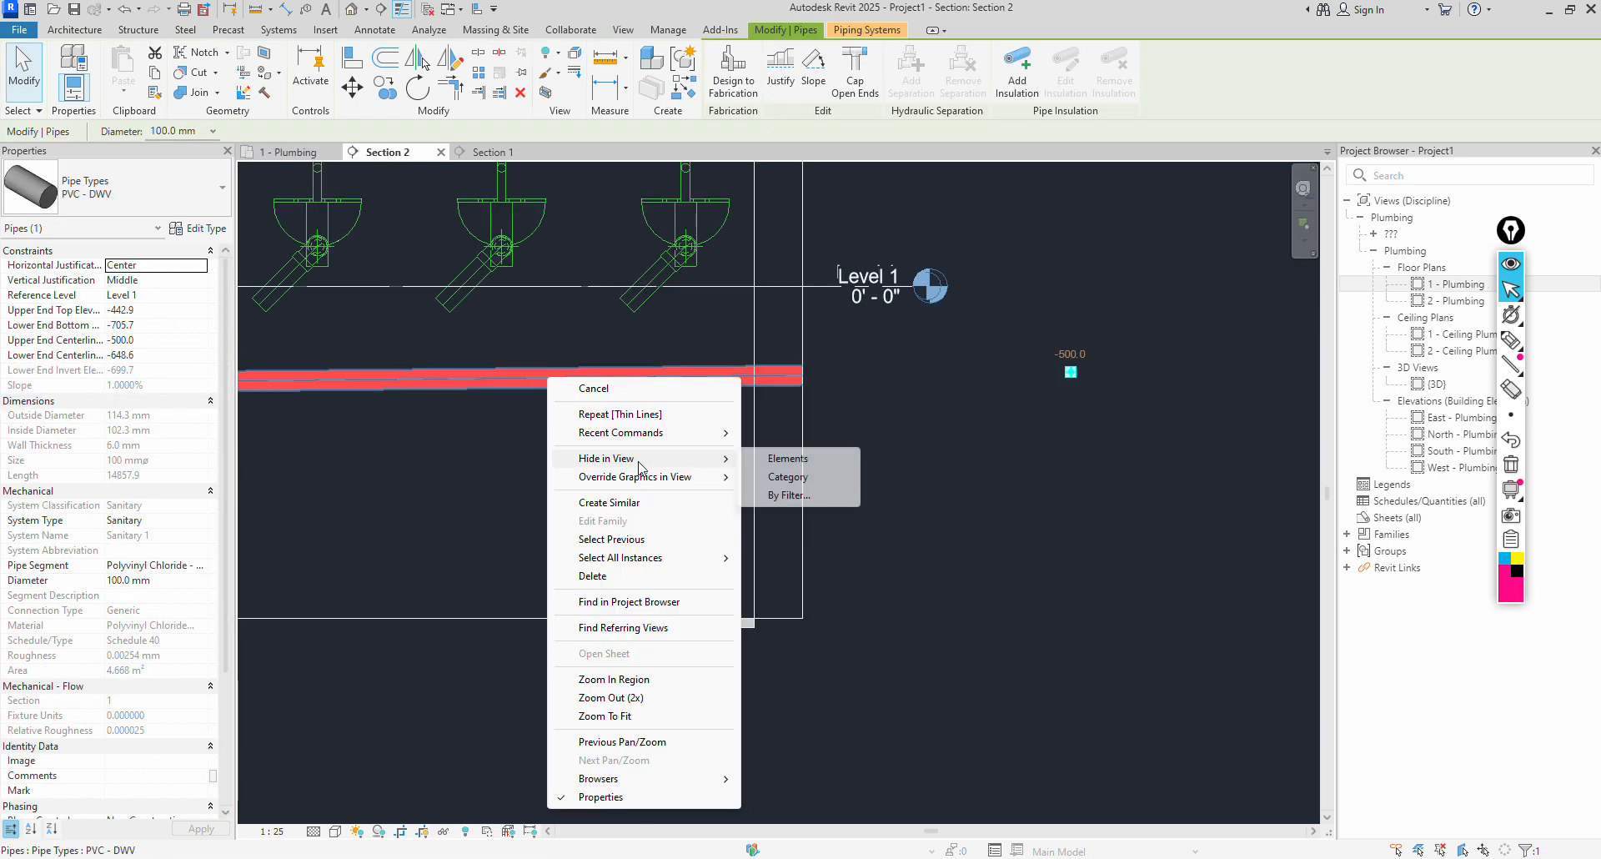
click(610, 502)
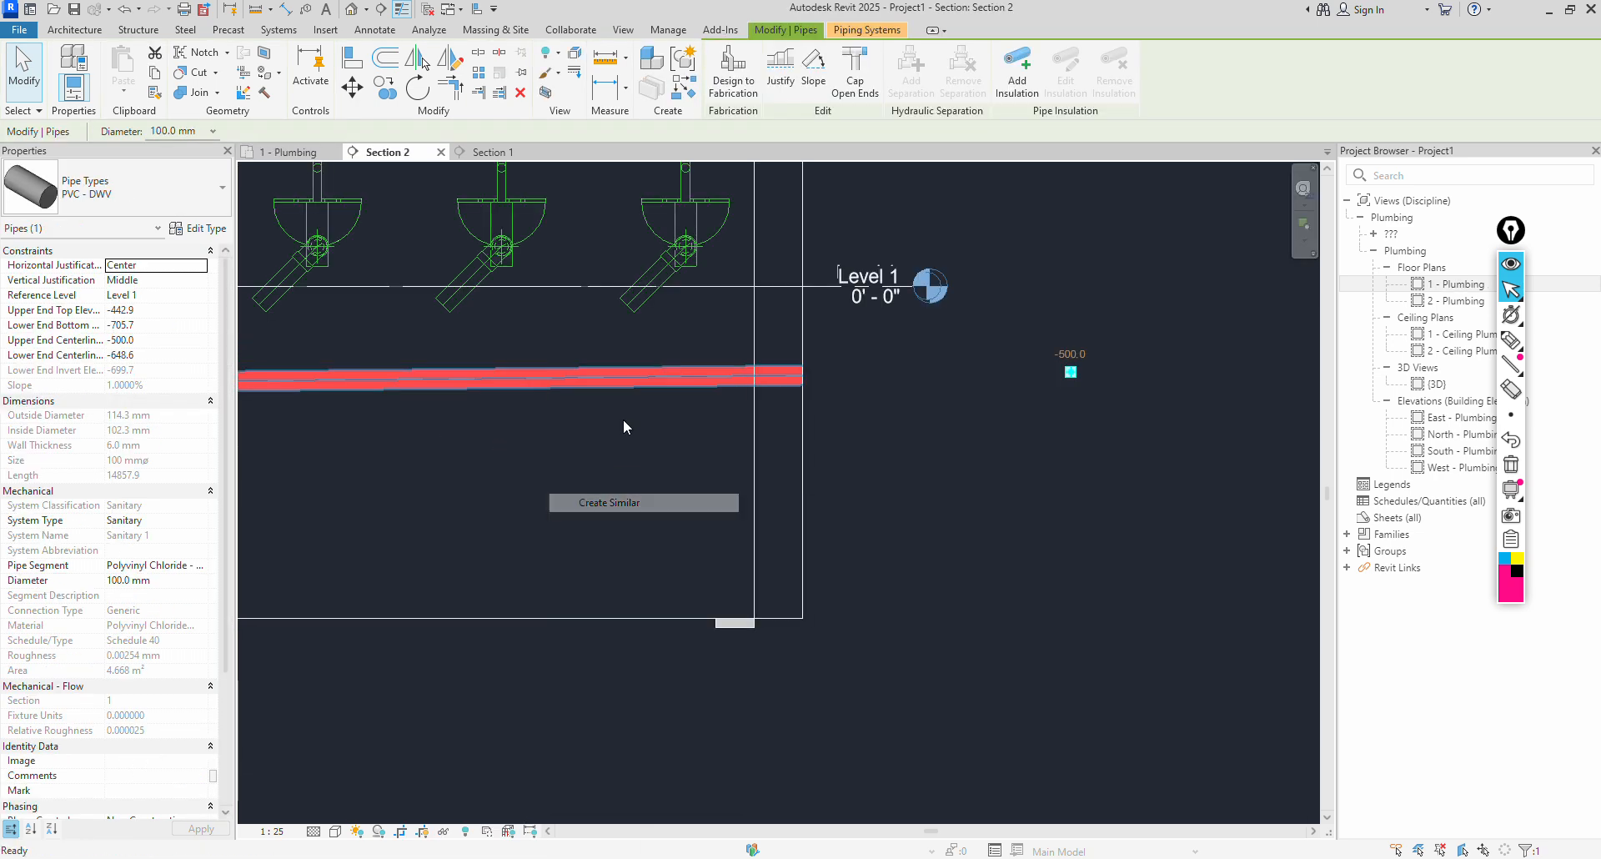
click(553, 379)
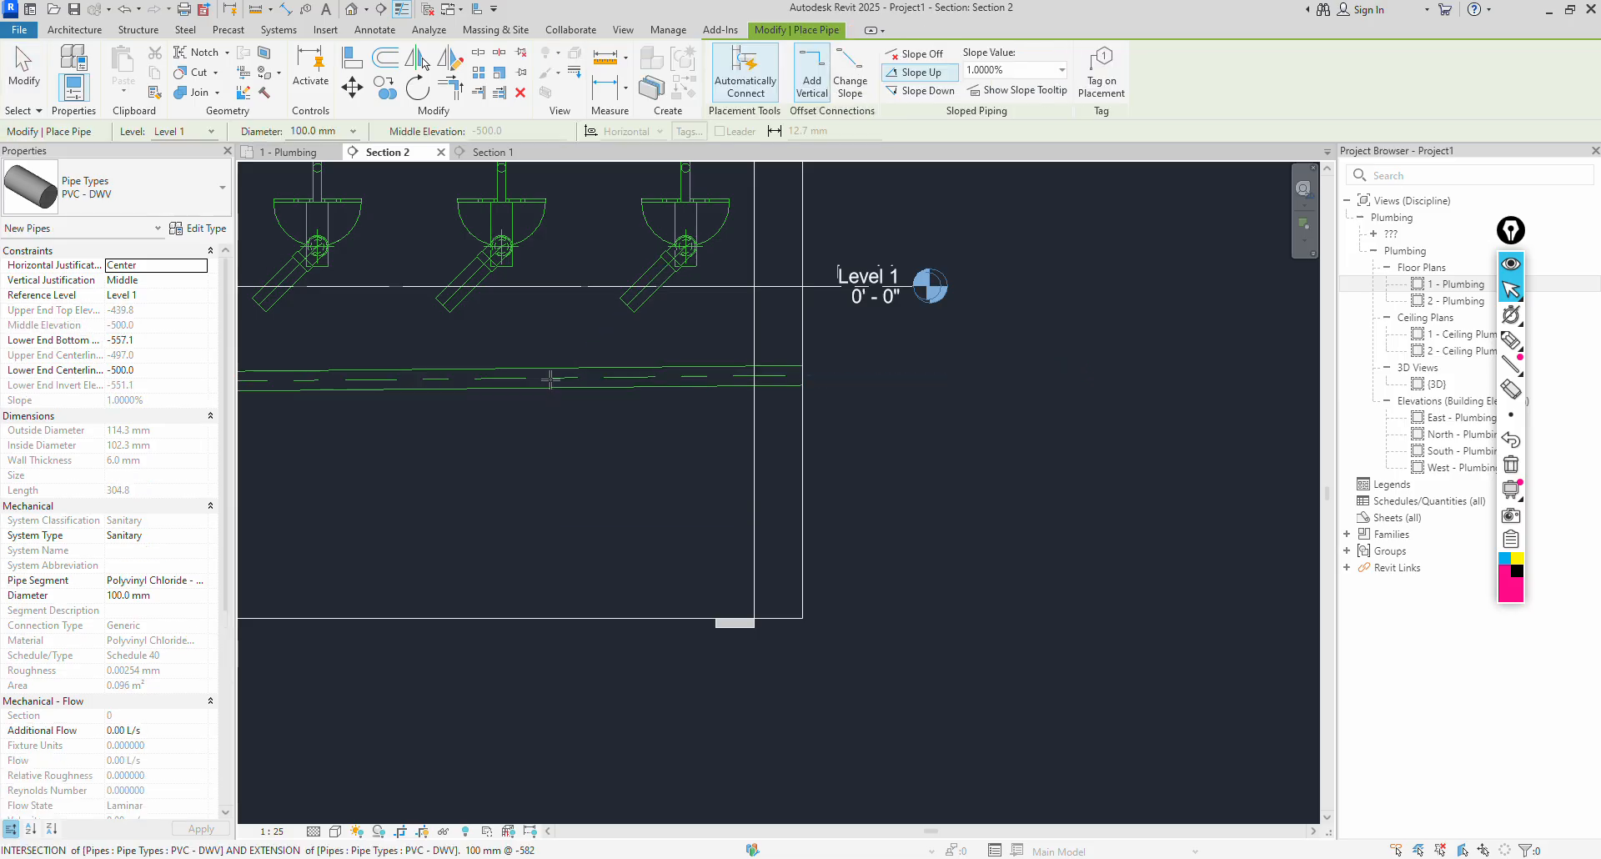
click(603, 333)
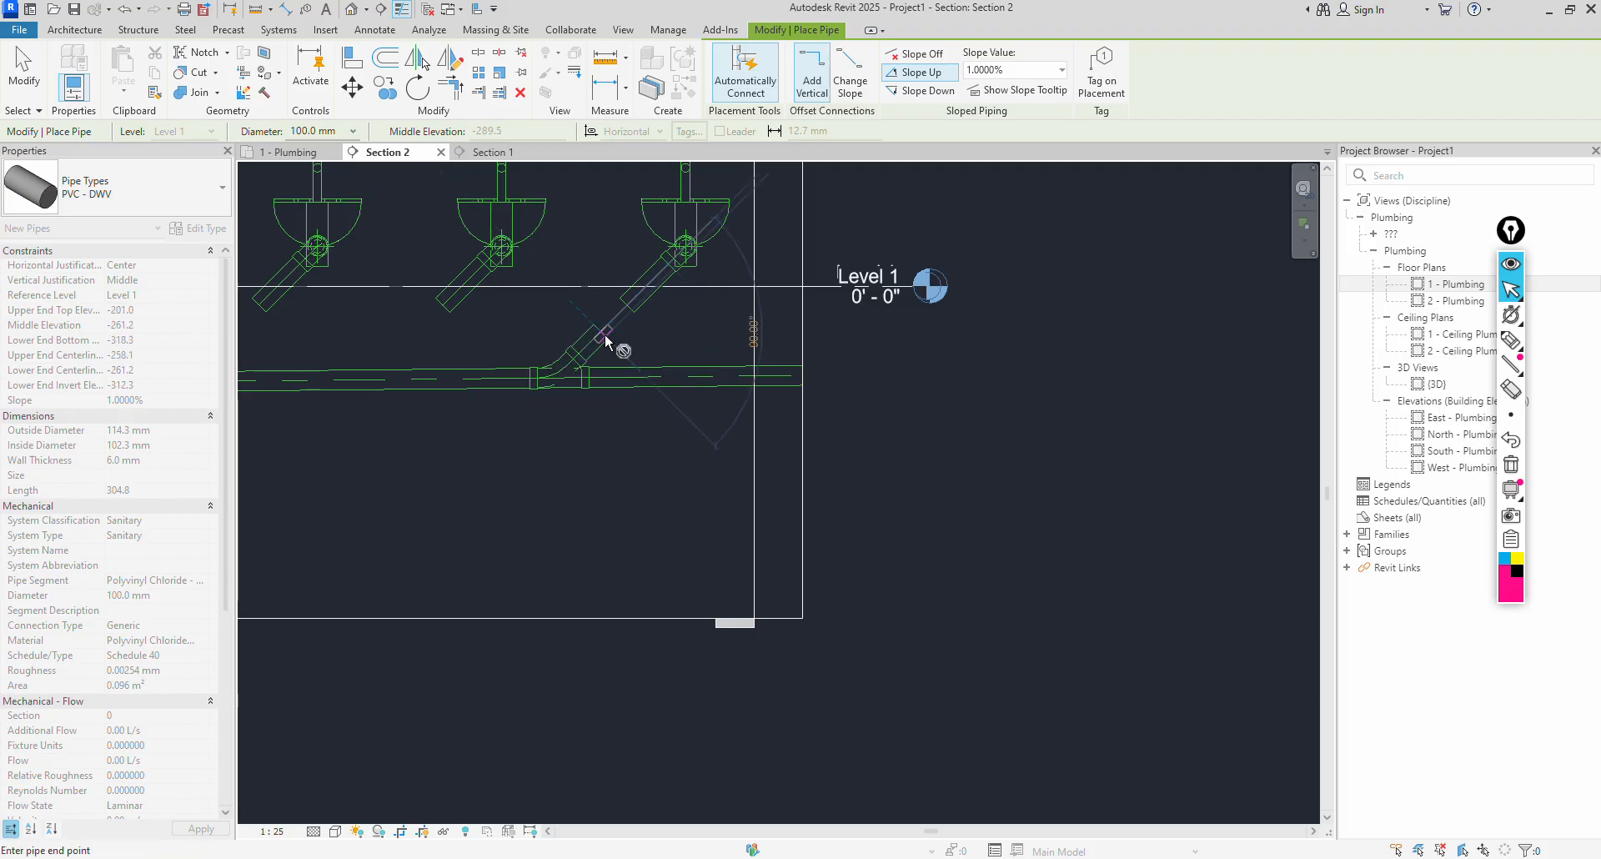
key(Escape)
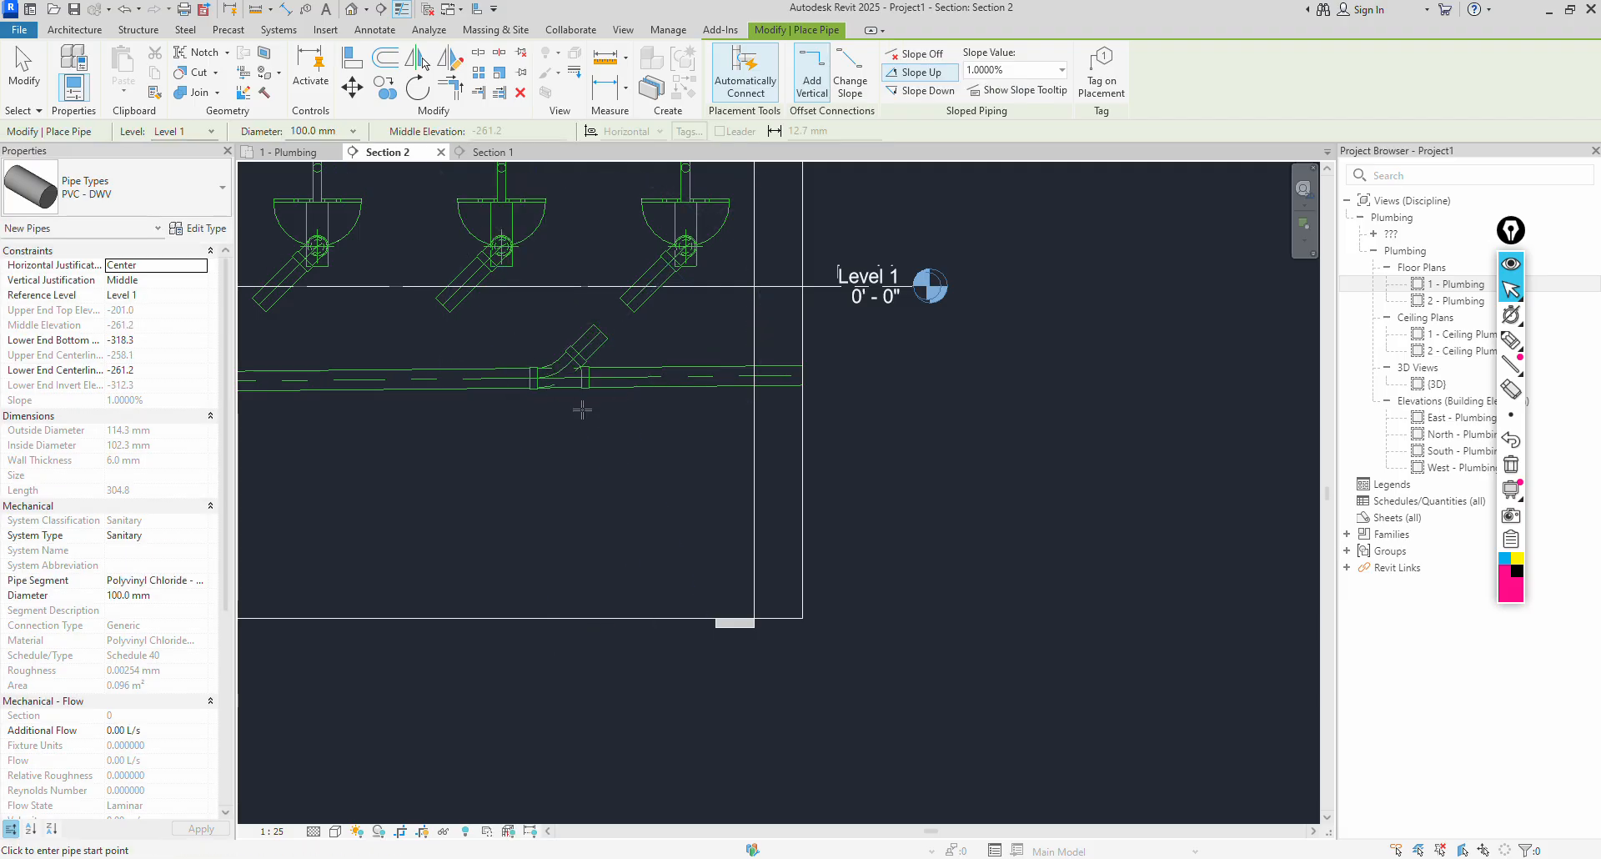
key(Escape)
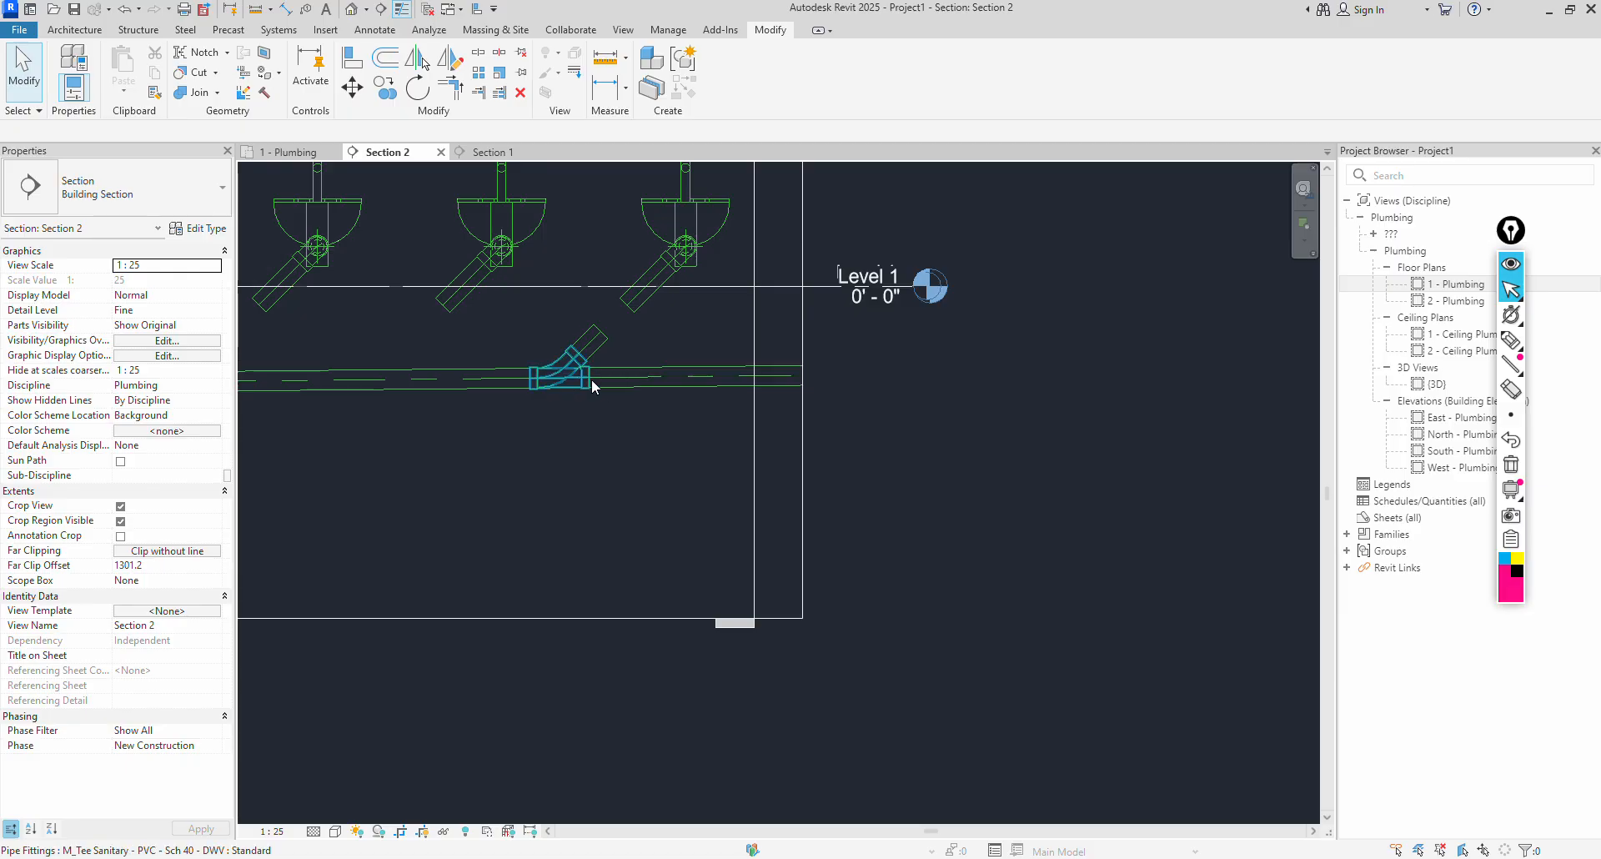
Inspect the fitting at the new branch, search the project browser for "wye", and locate the M_Wye 45 Deg Double family.
click(592, 383)
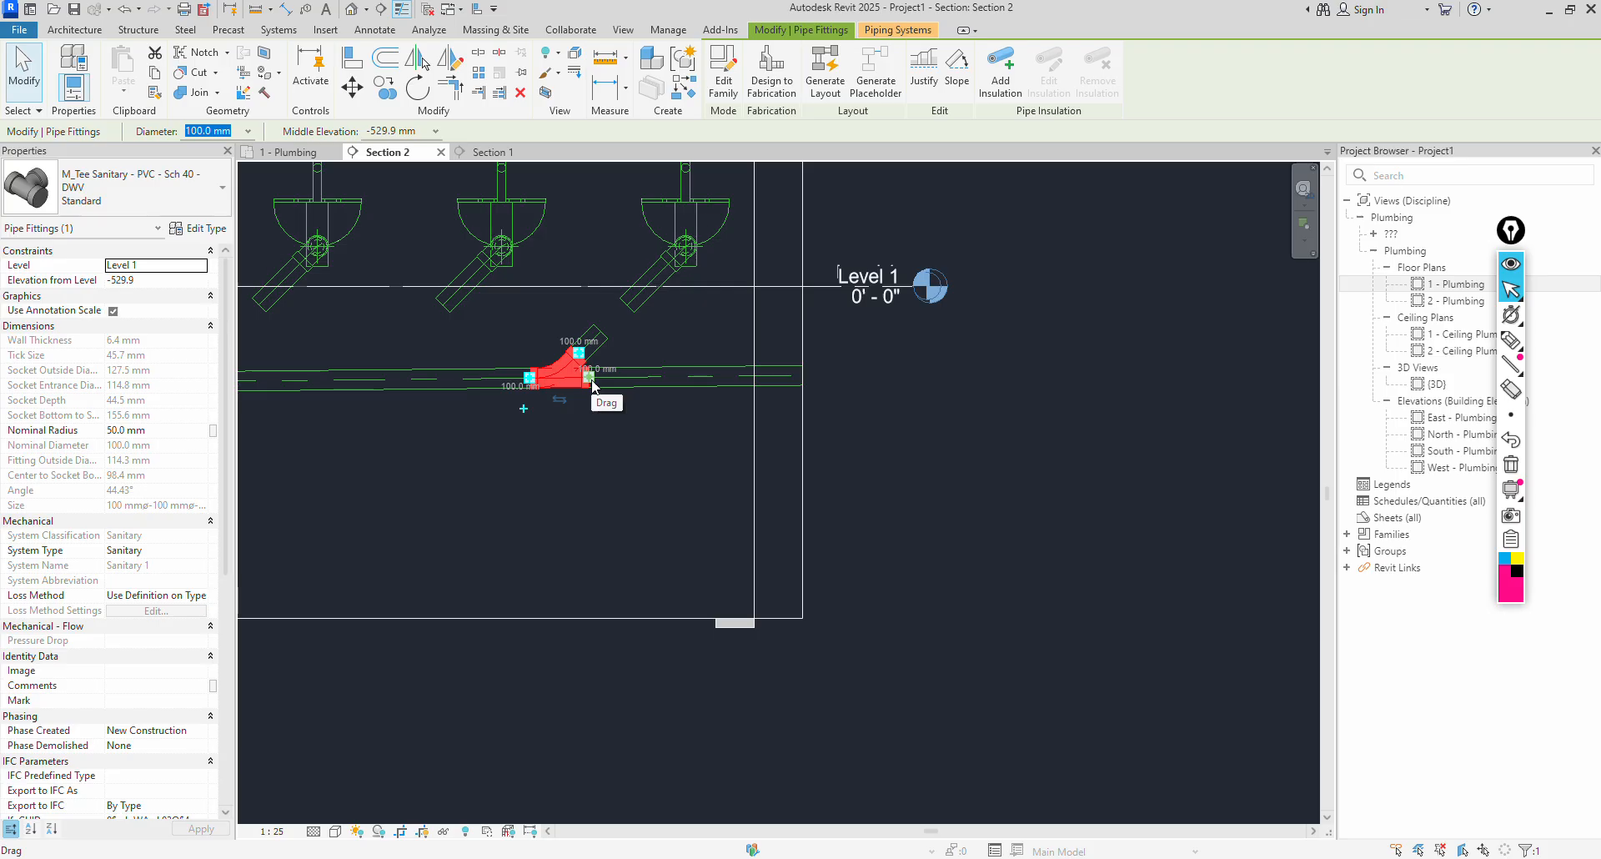
key(Escape)
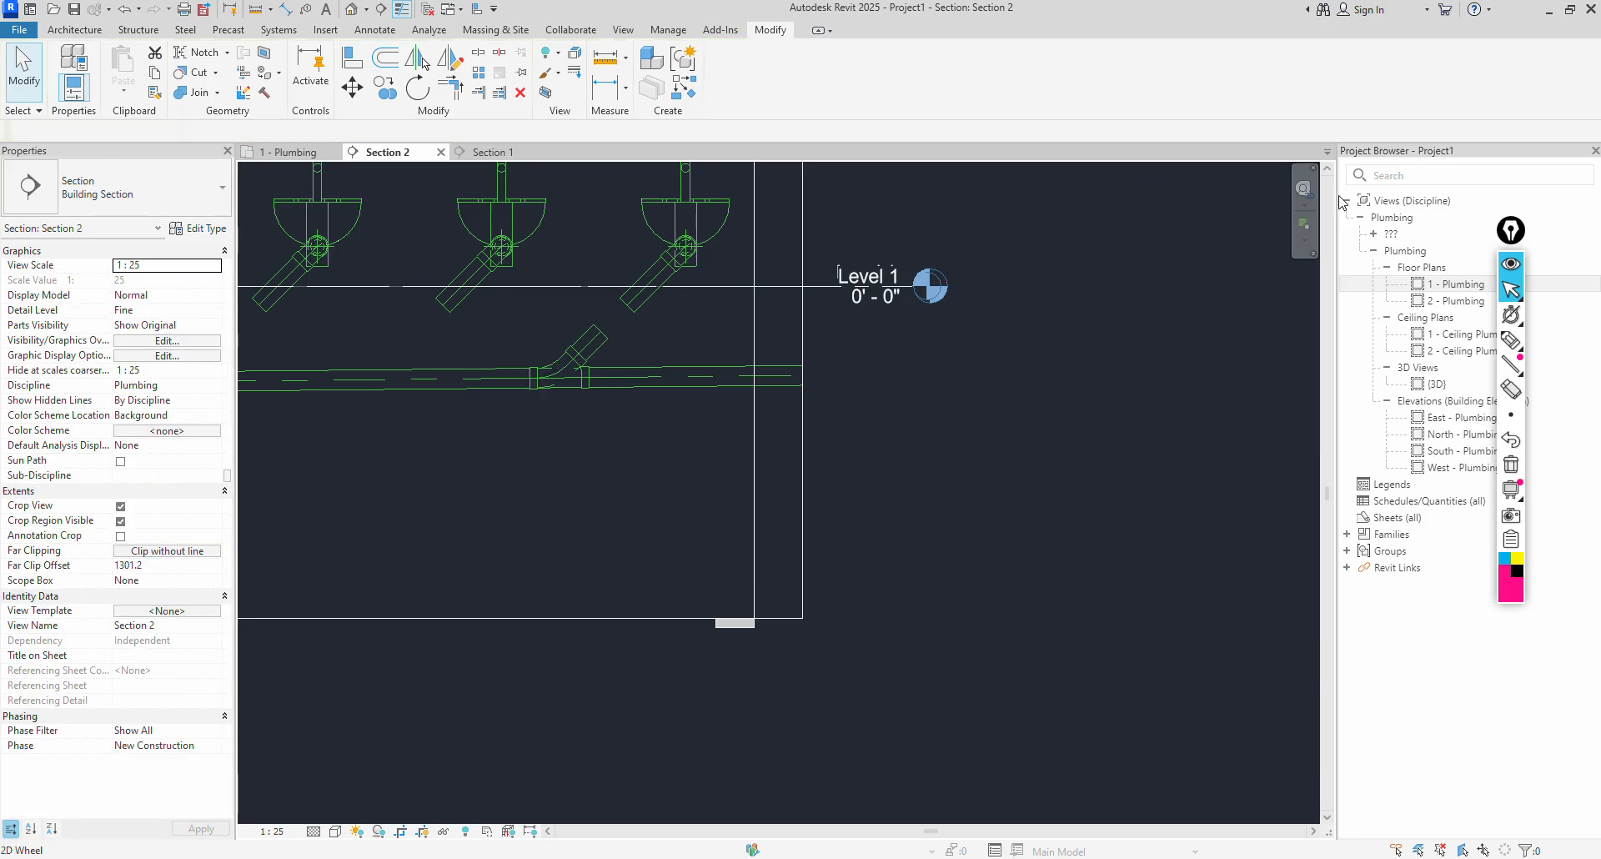
click(1380, 176)
text(w)
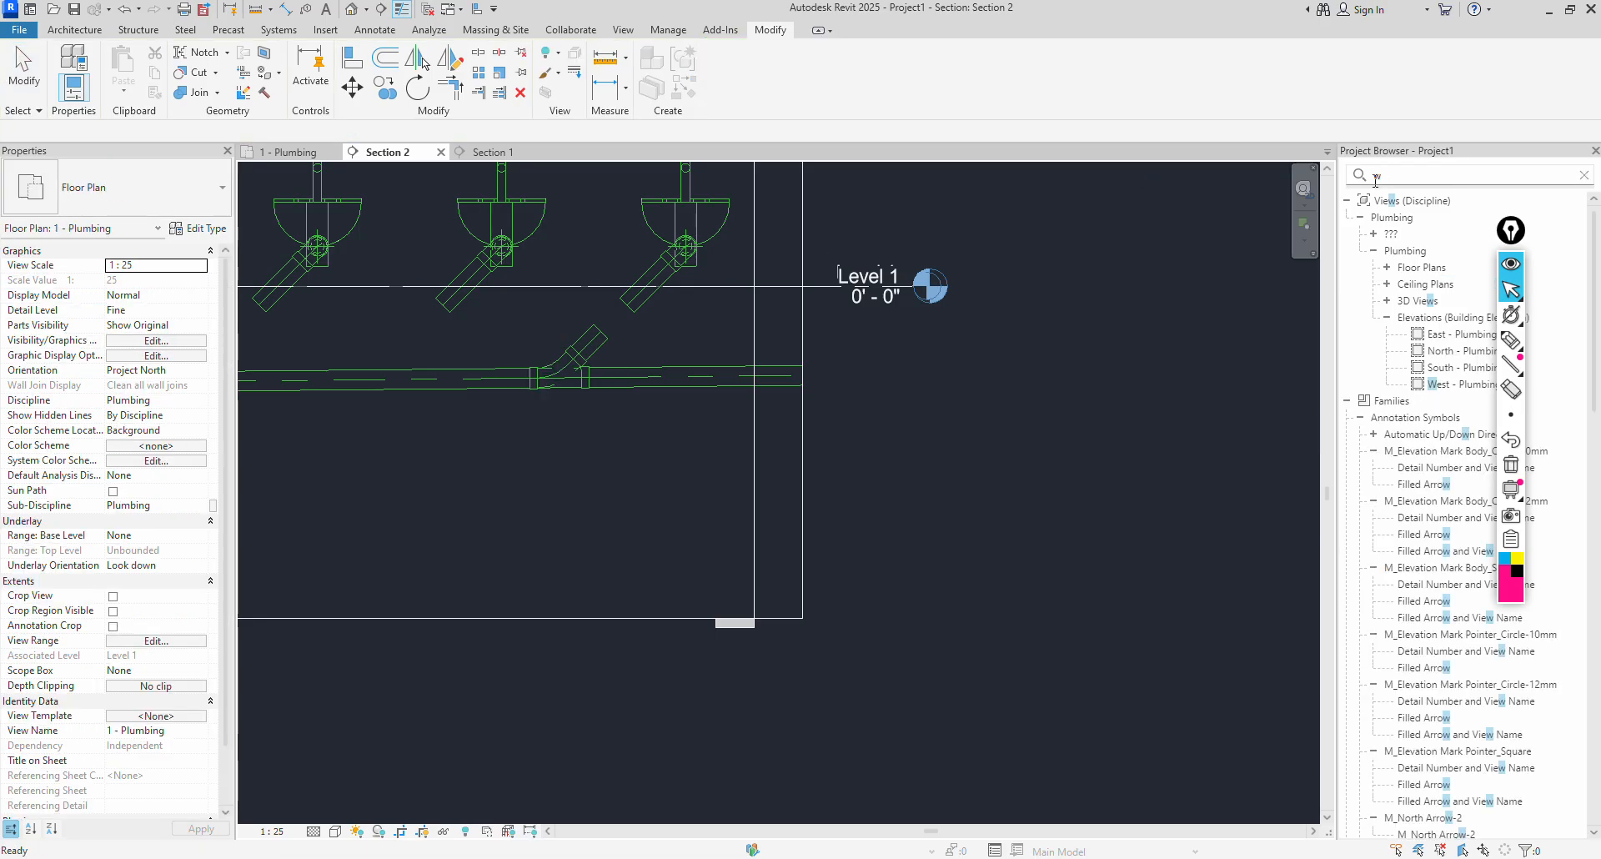
text(ye)
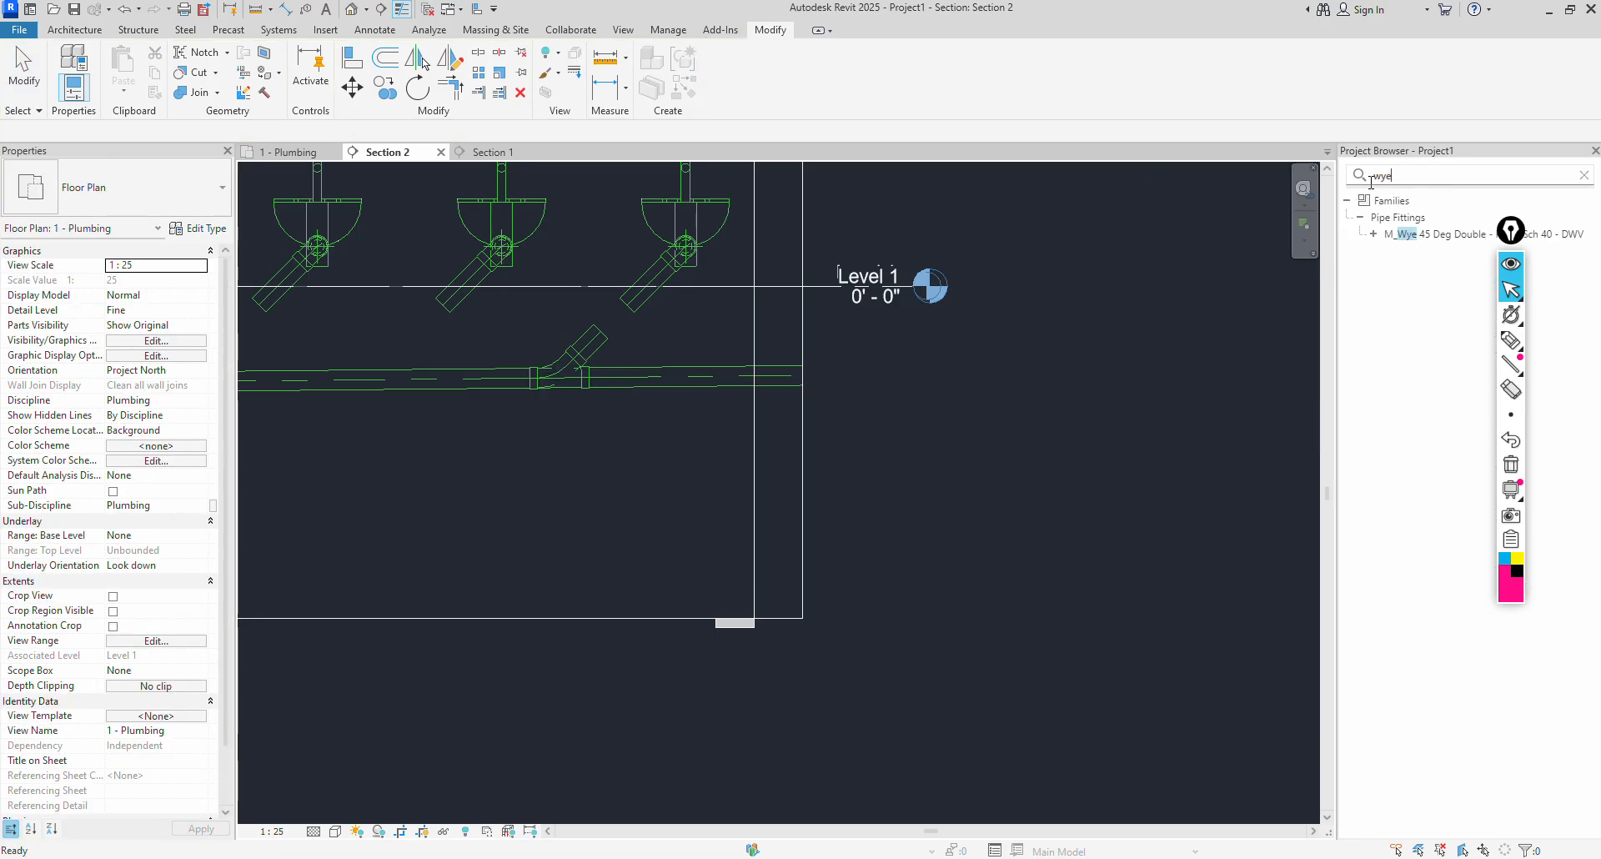
click(1384, 236)
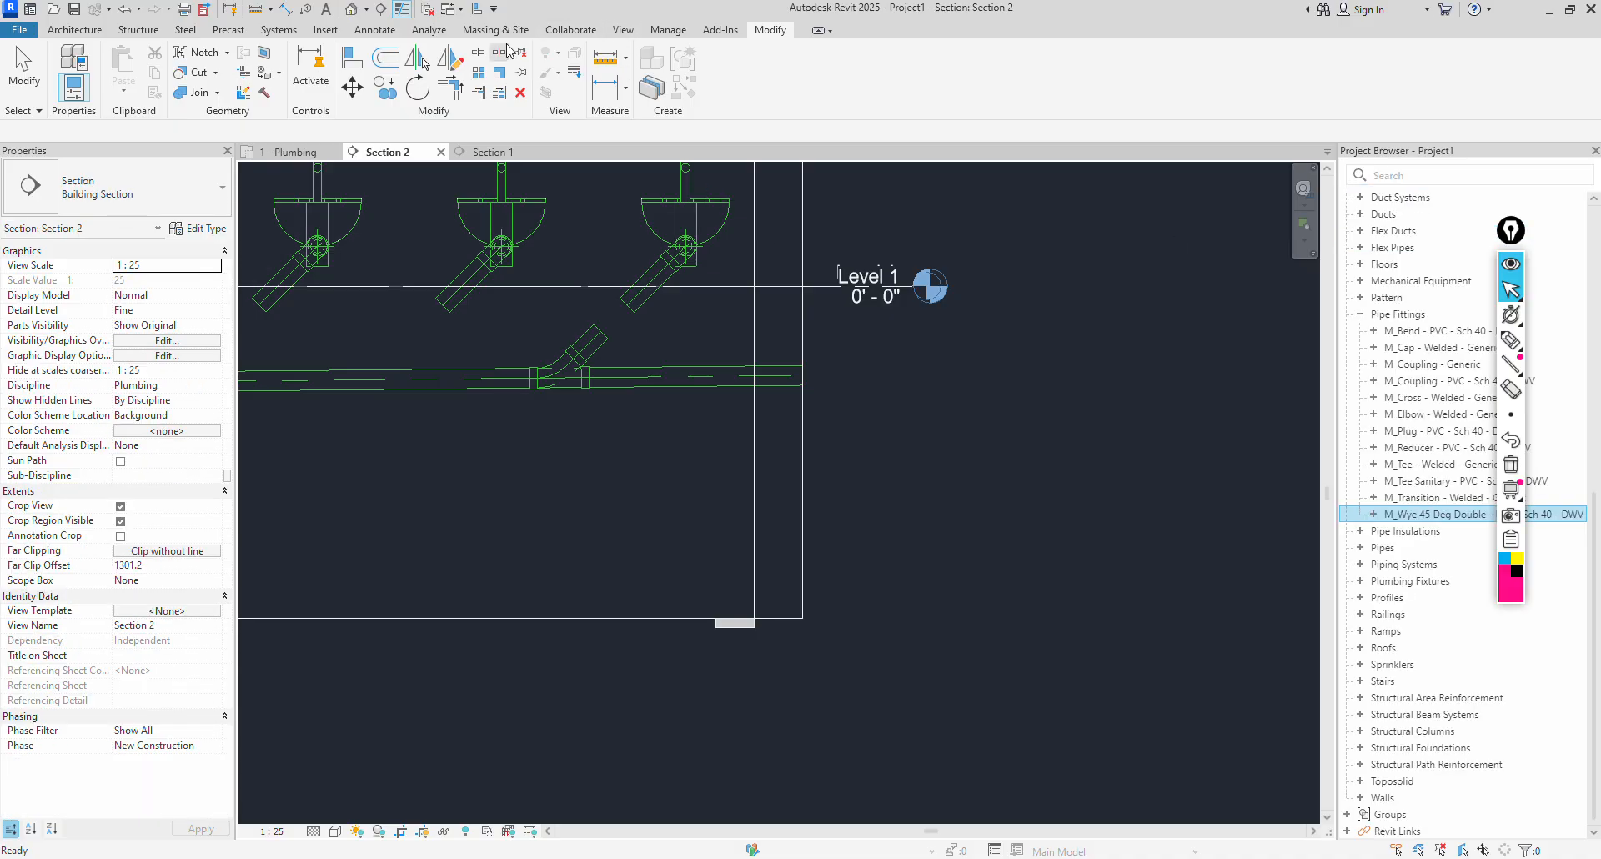
Compare the wye families in the DWV folder and load M_Wye 45 Deg - PVC - Sch 40 - DWV into the project.
click(320, 32)
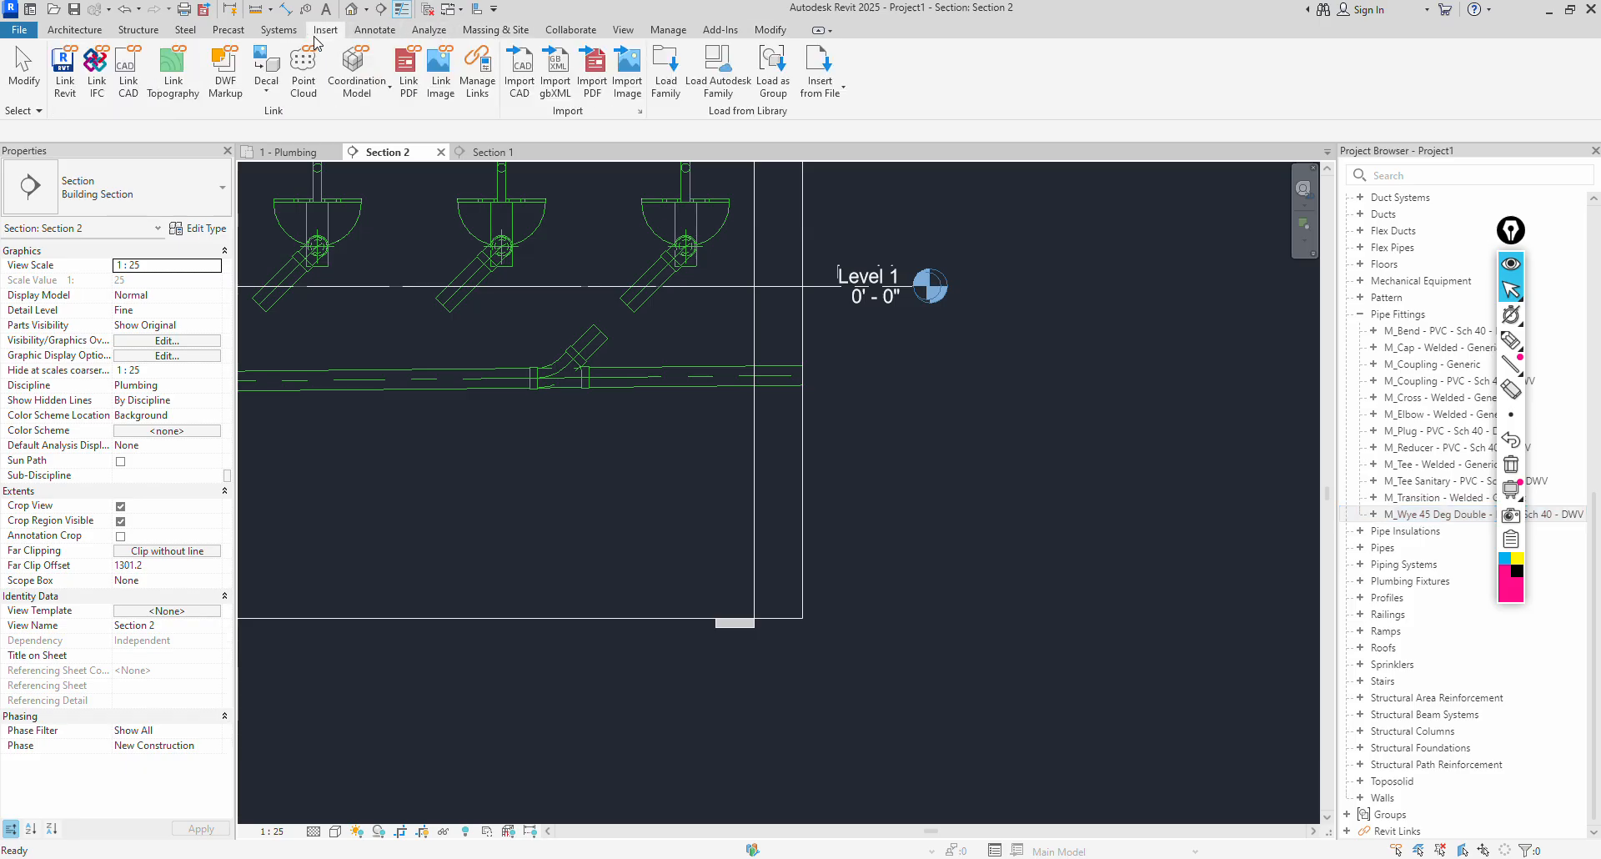
click(665, 74)
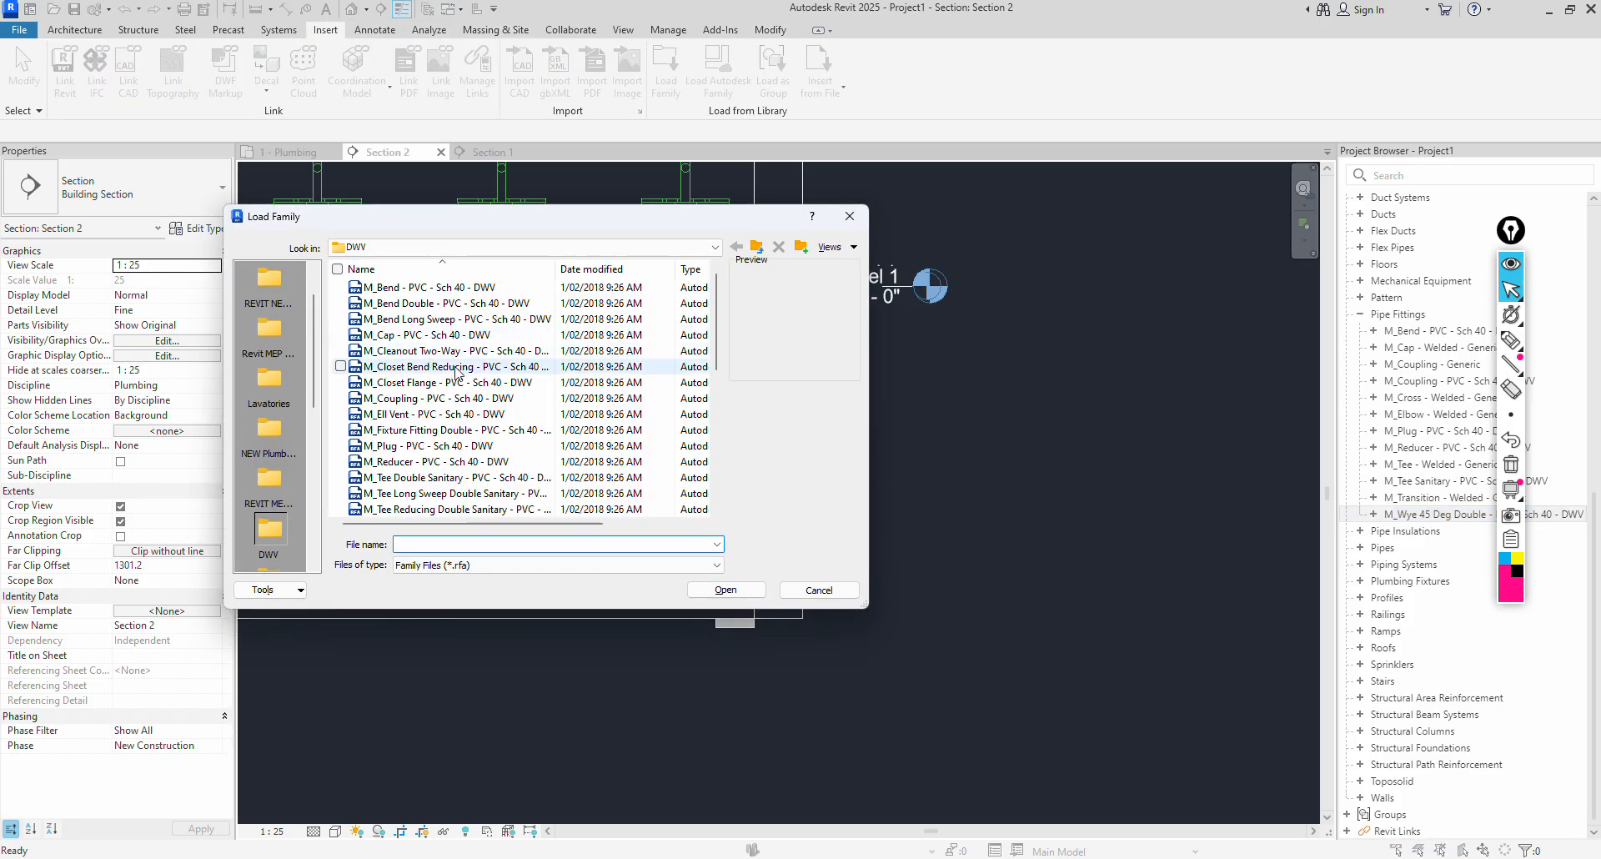
click(474, 446)
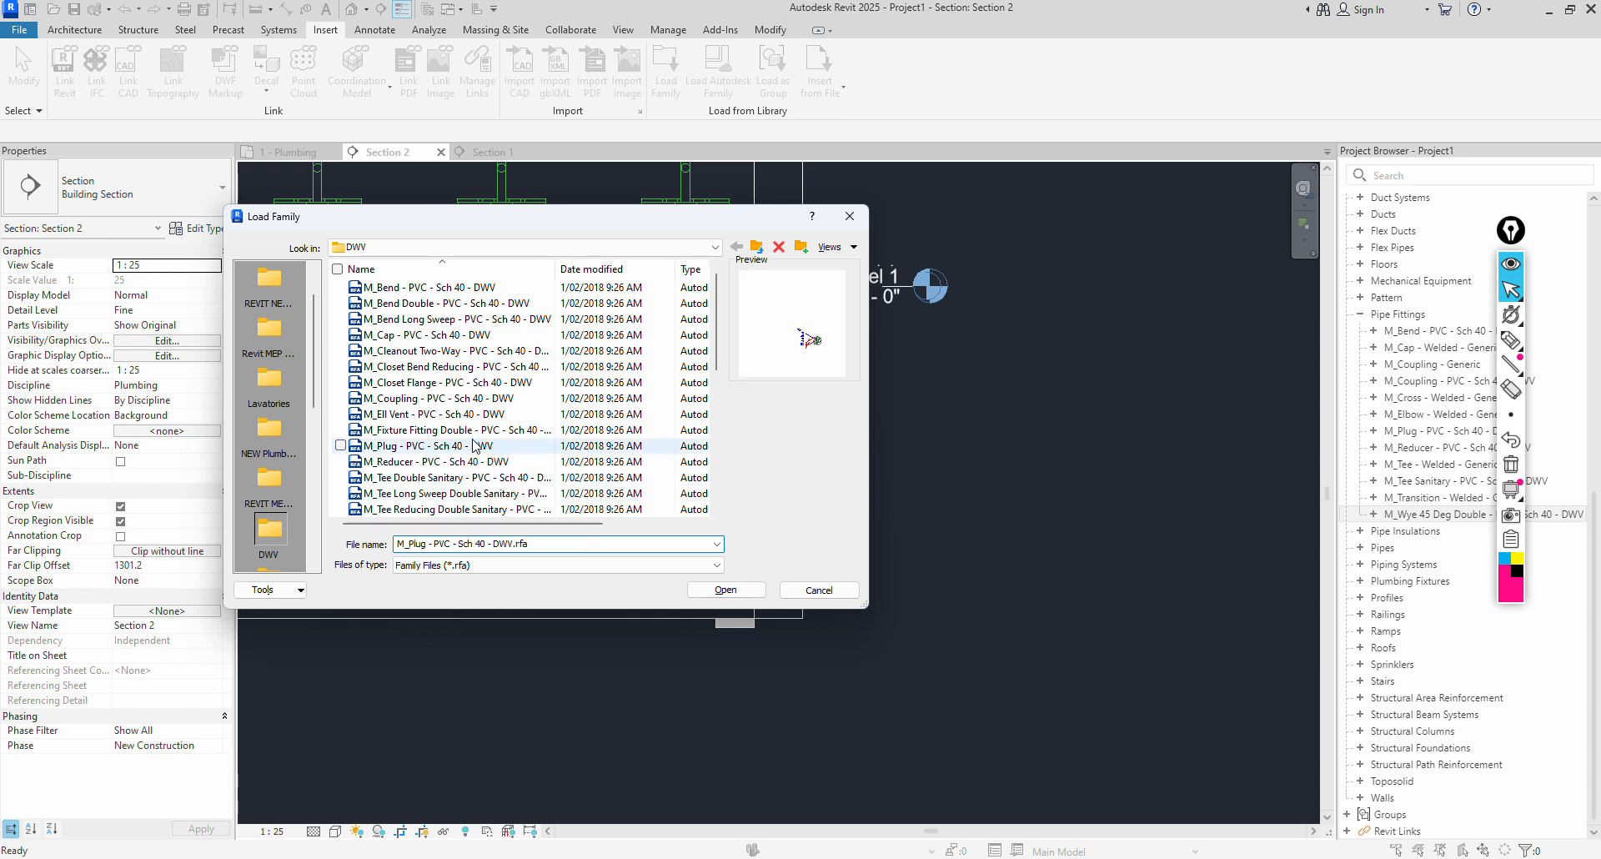
scroll(474, 446, down, 2)
scroll(474, 446, down, 2)
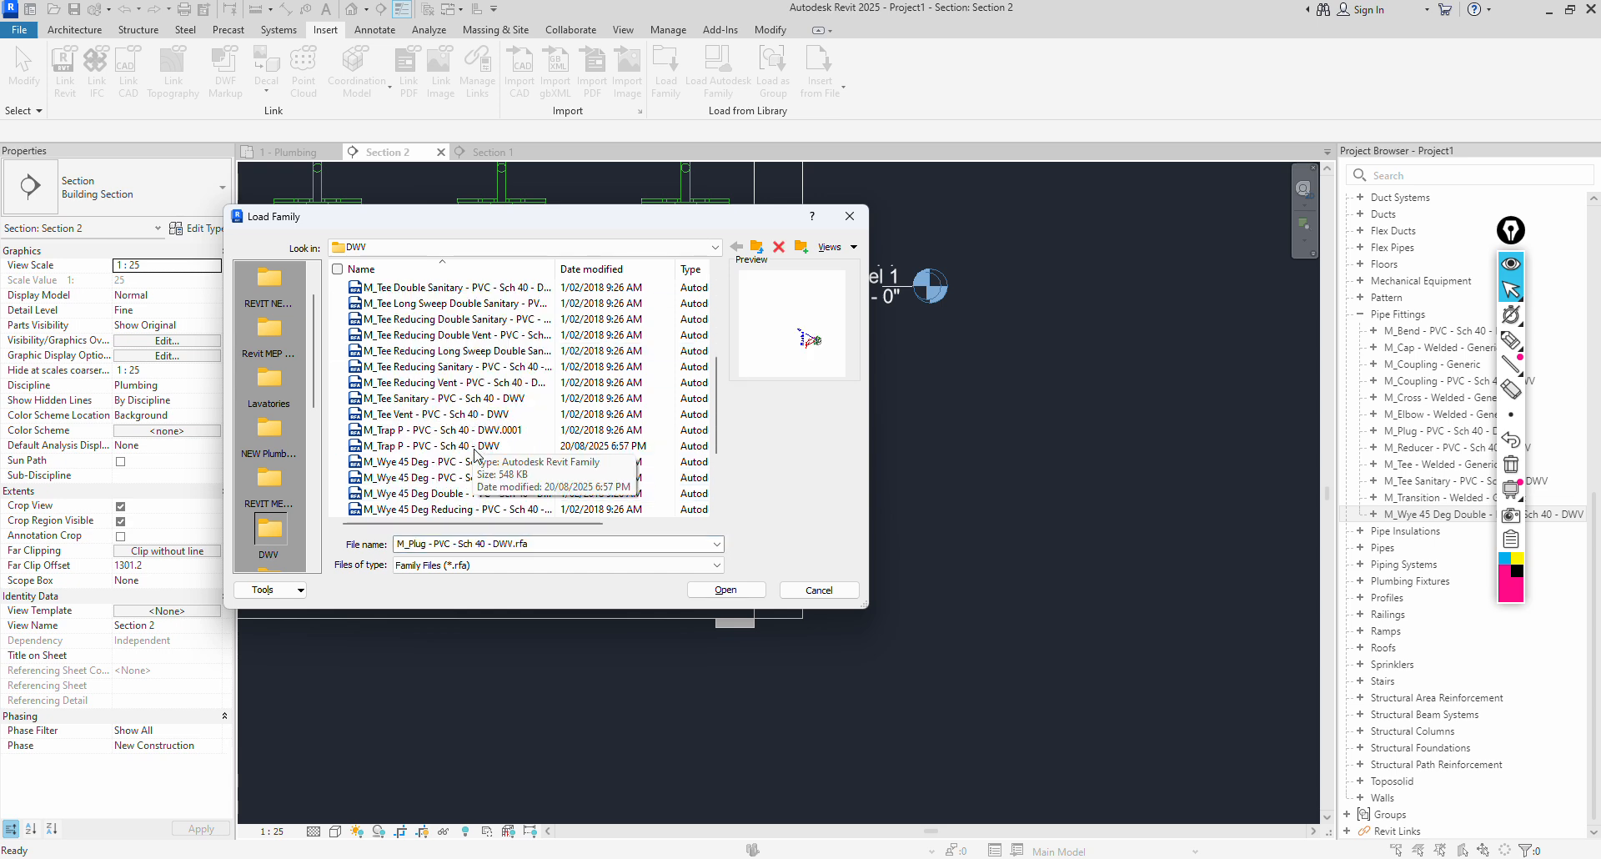
click(474, 461)
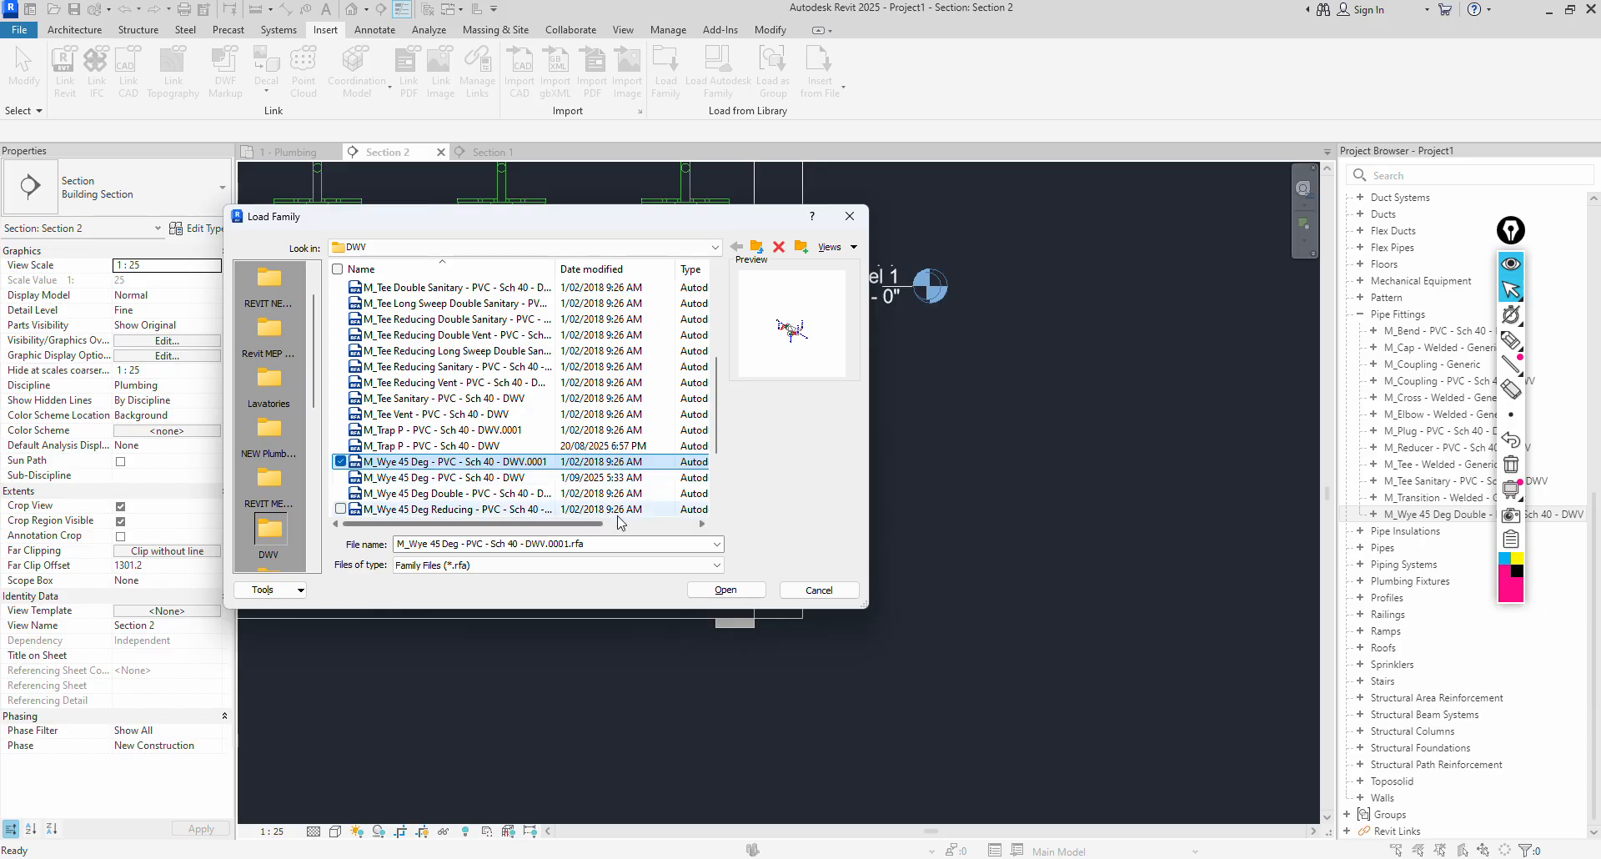
click(530, 477)
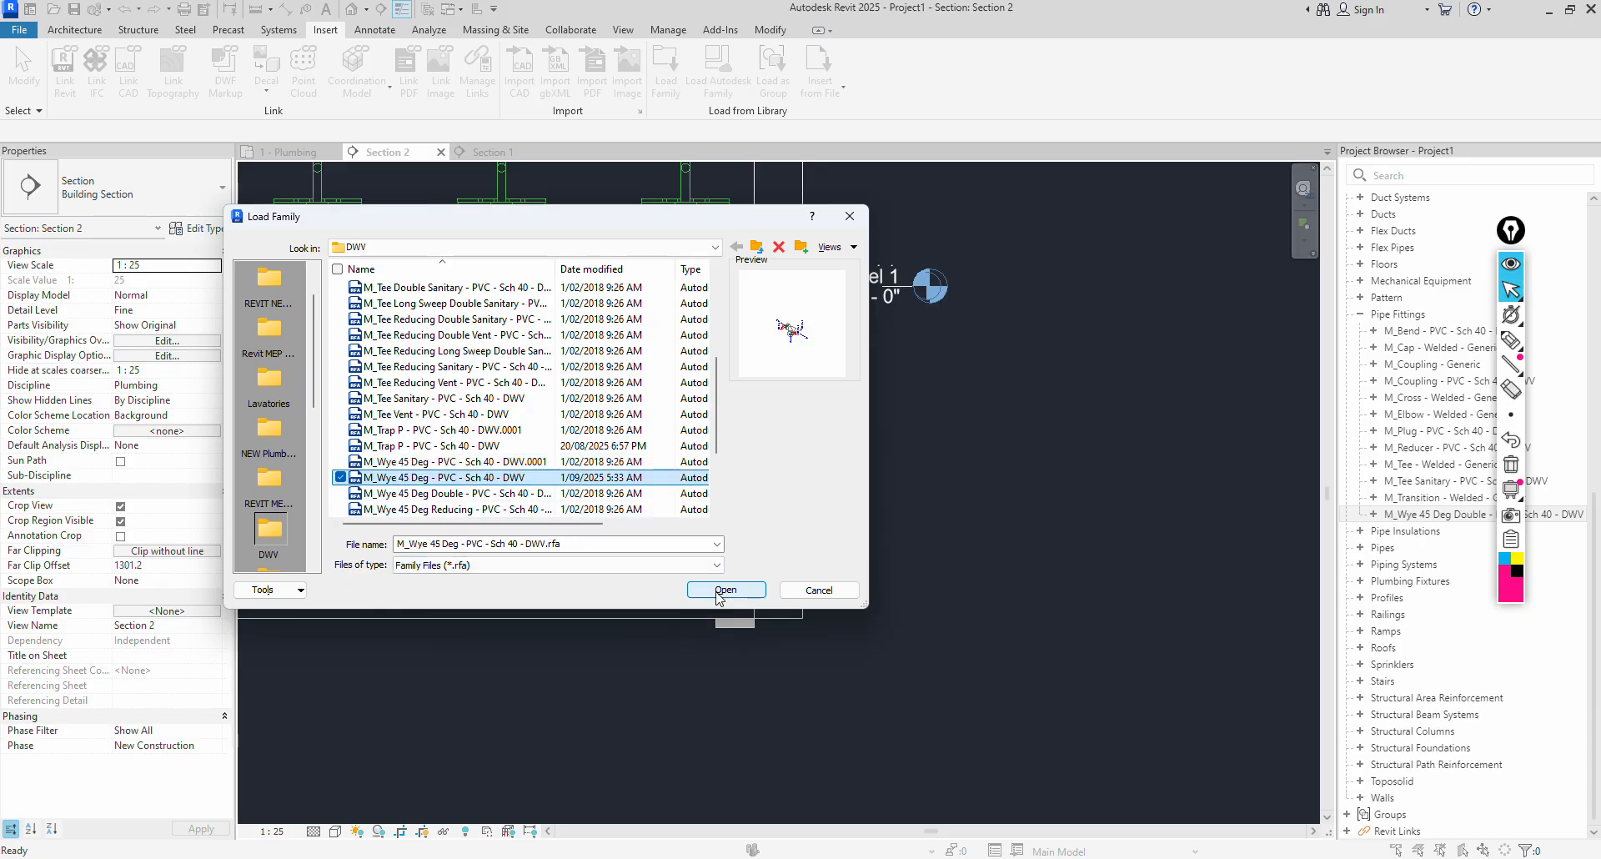
scroll(503, 442, down, 2)
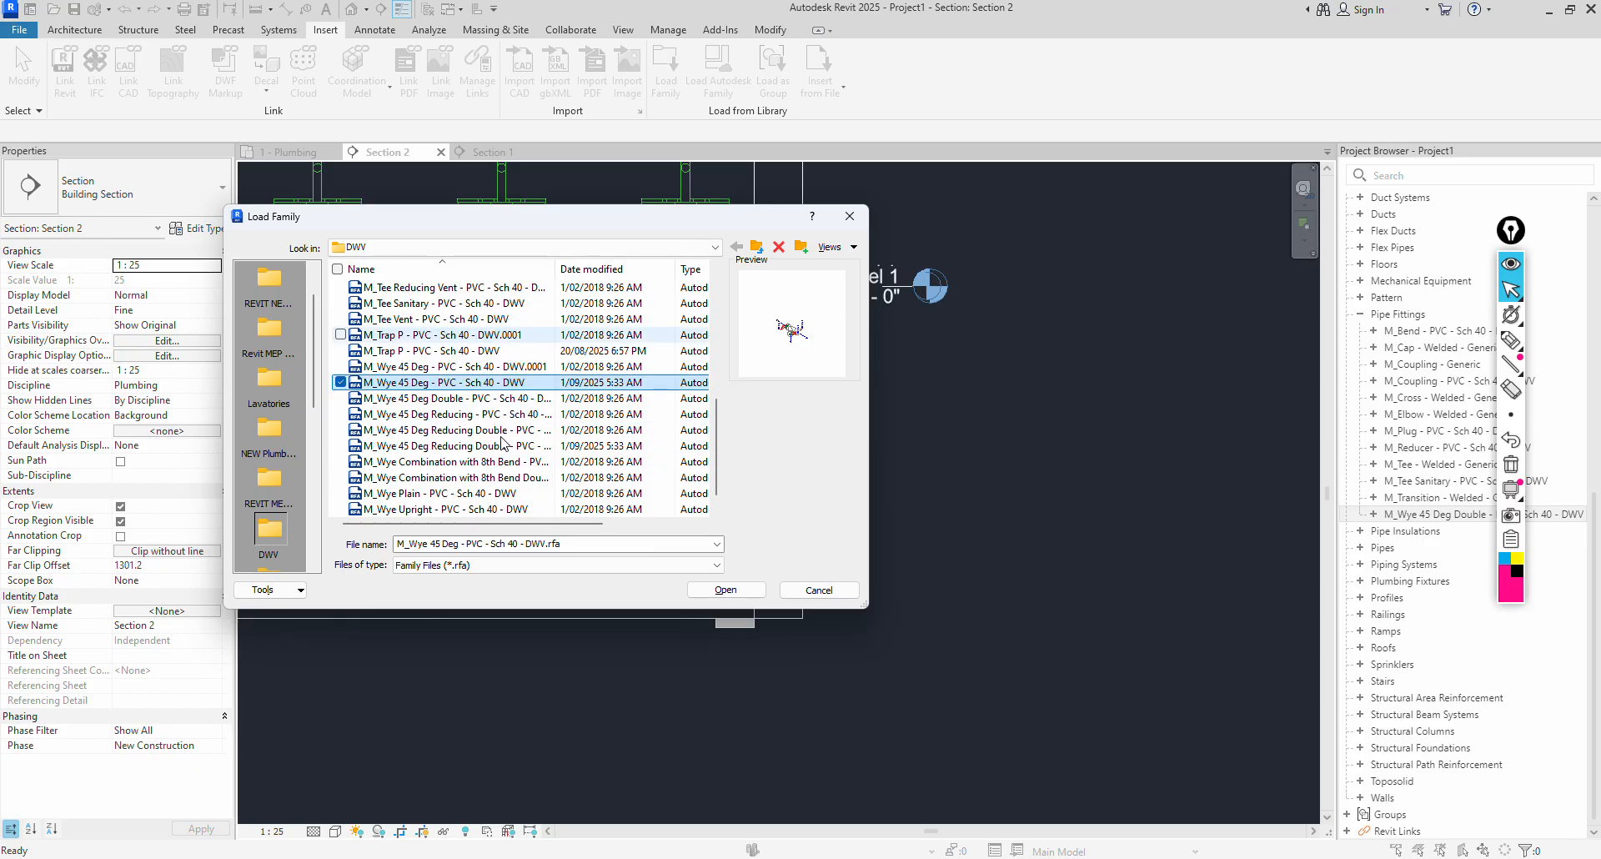
click(470, 464)
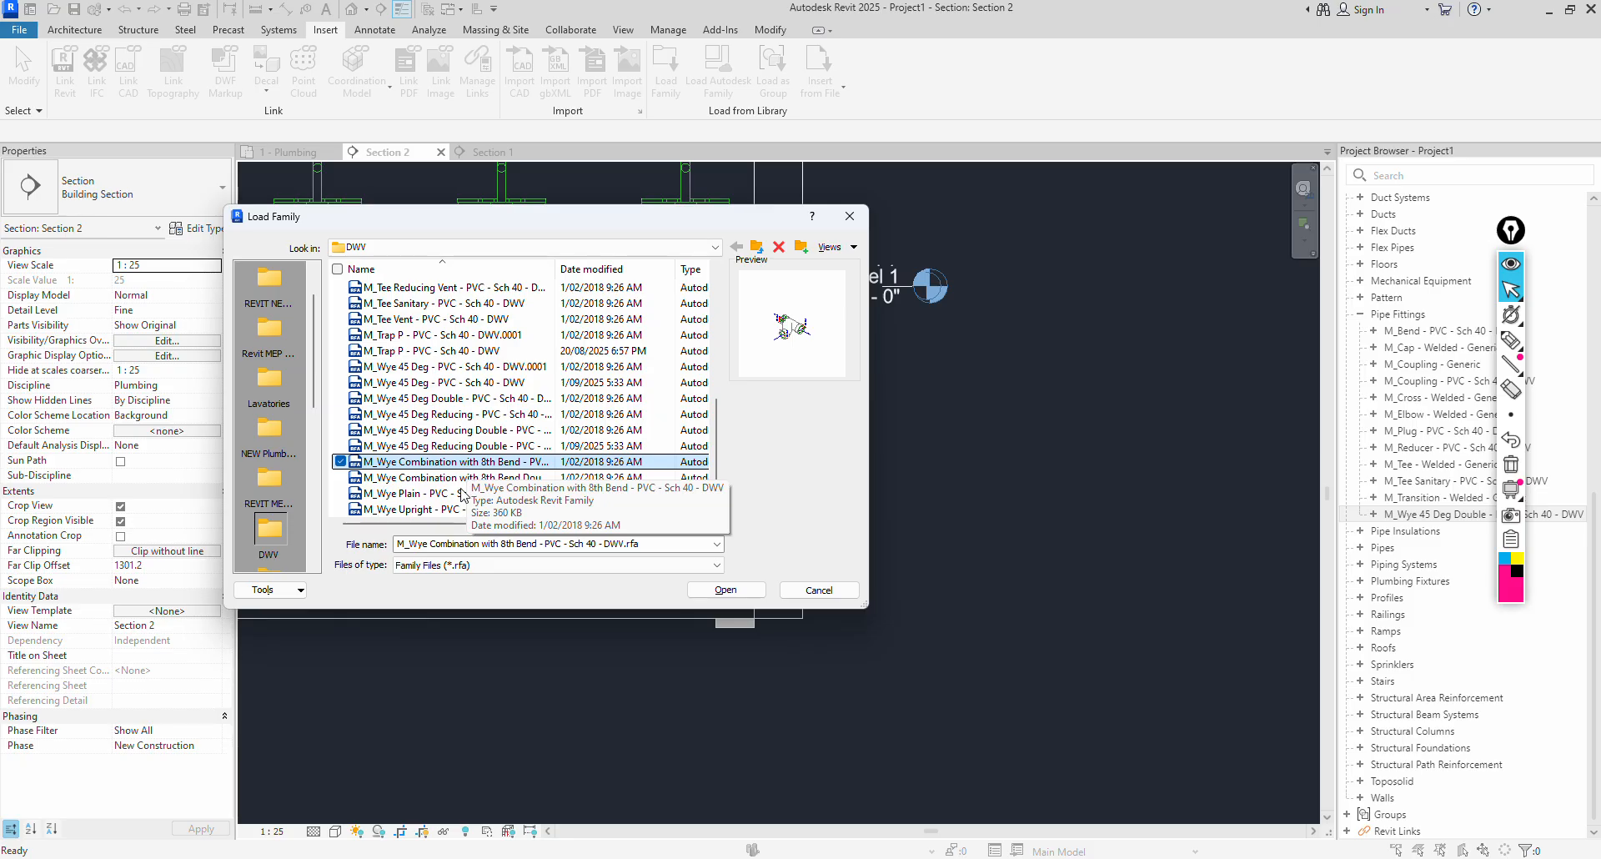
click(443, 495)
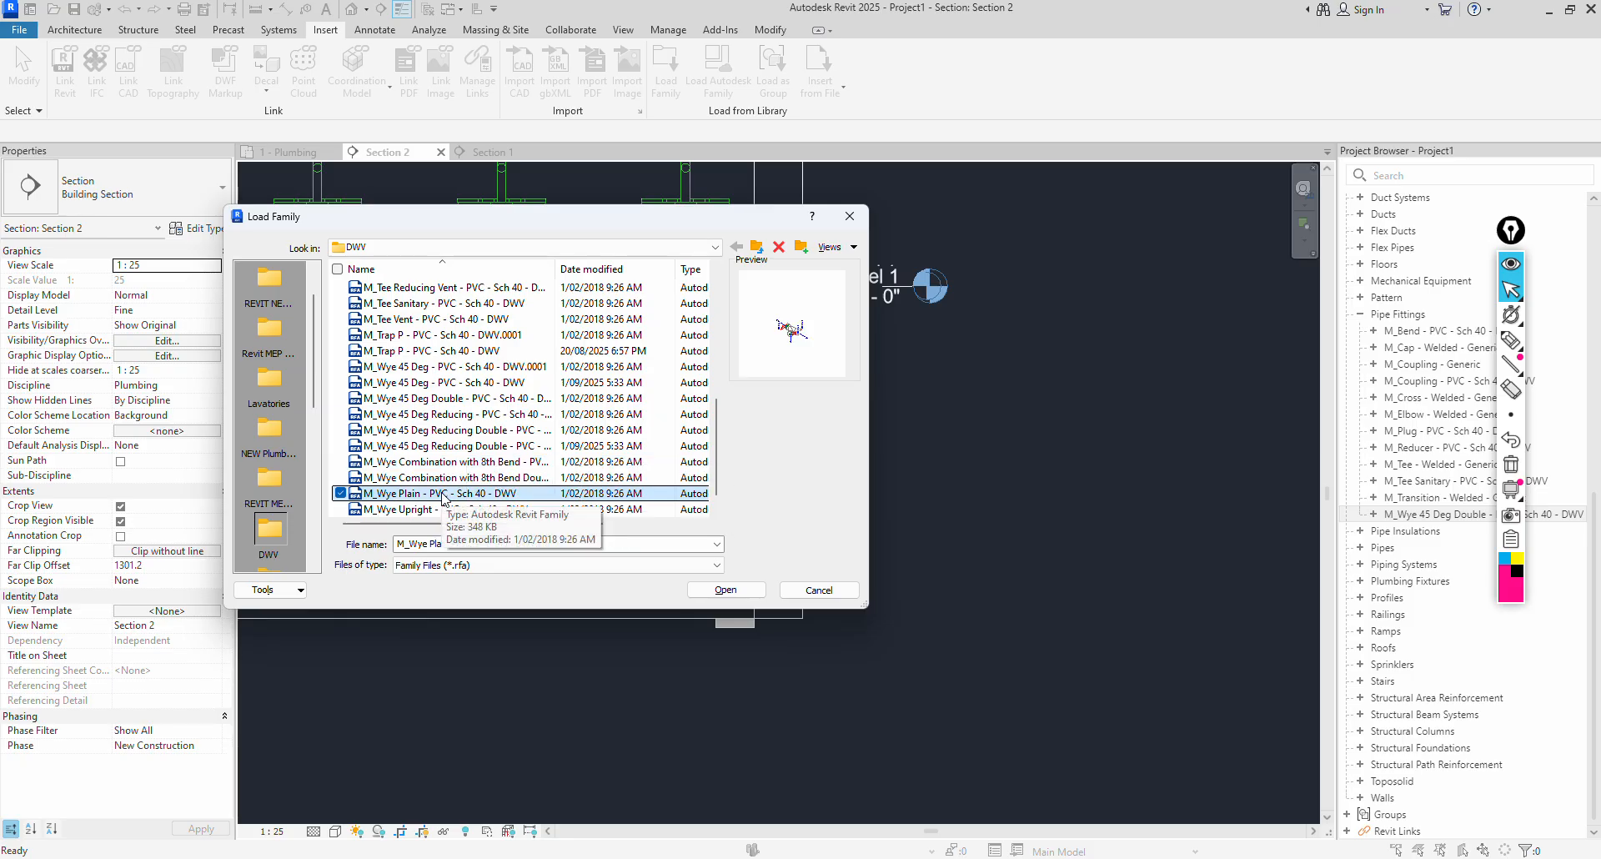
click(444, 509)
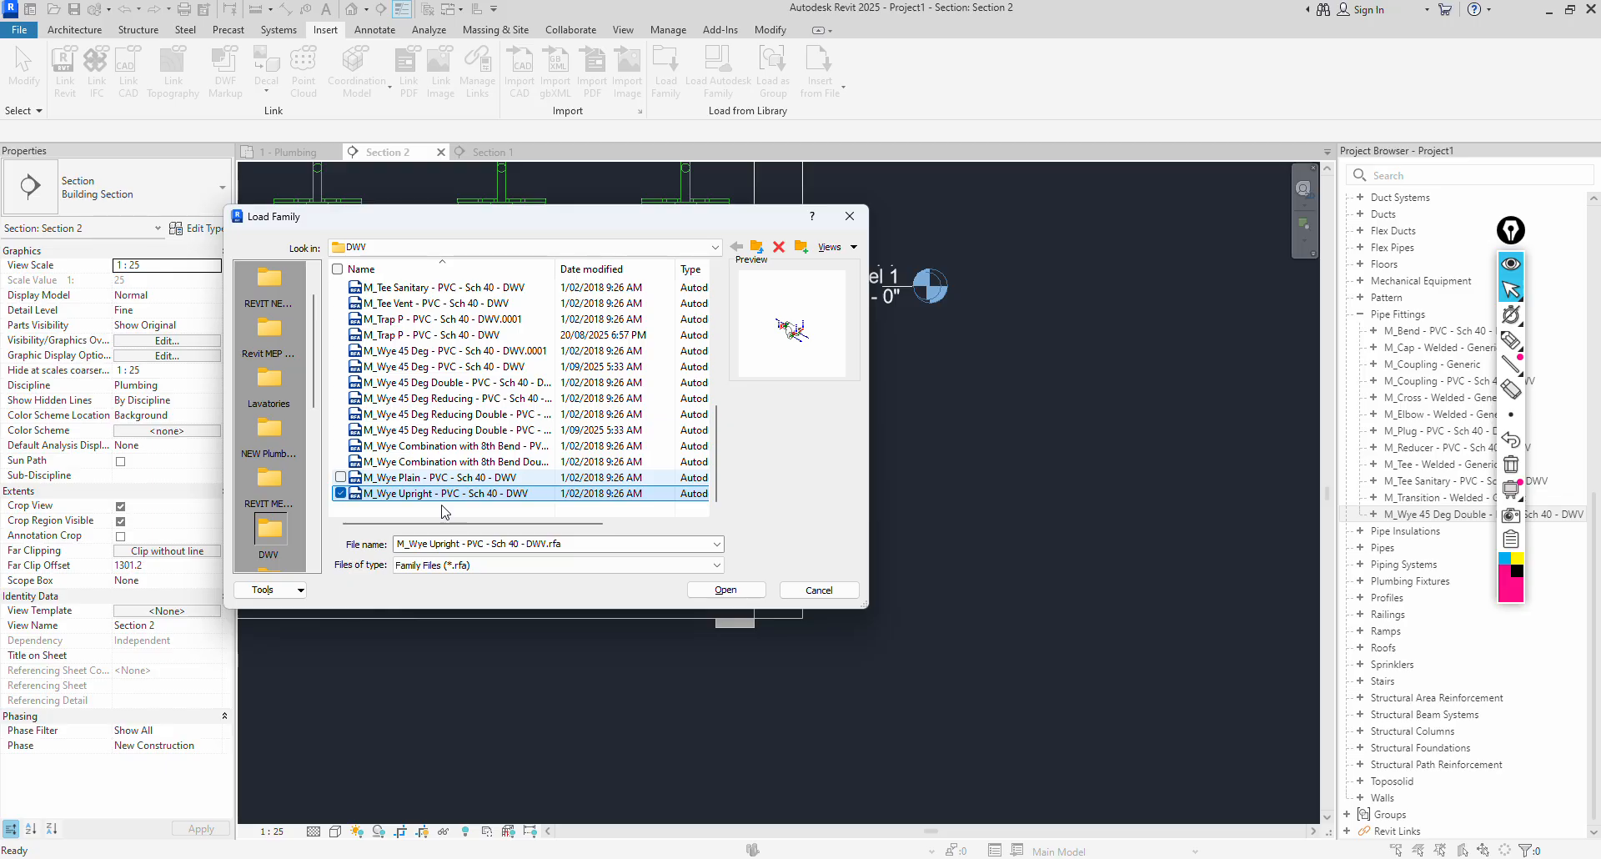
click(455, 367)
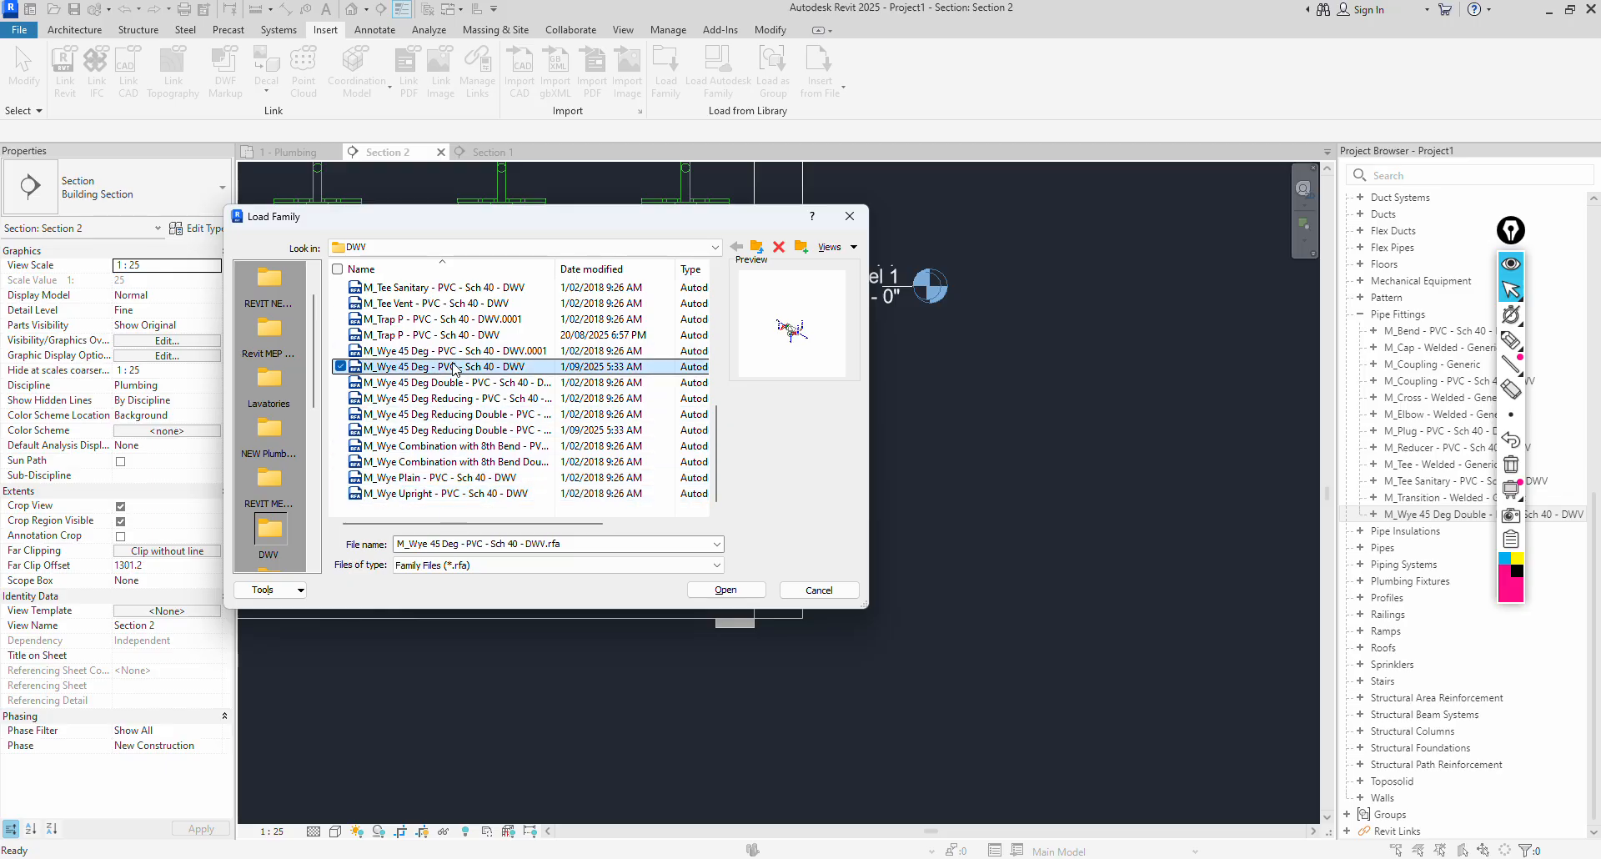
click(732, 590)
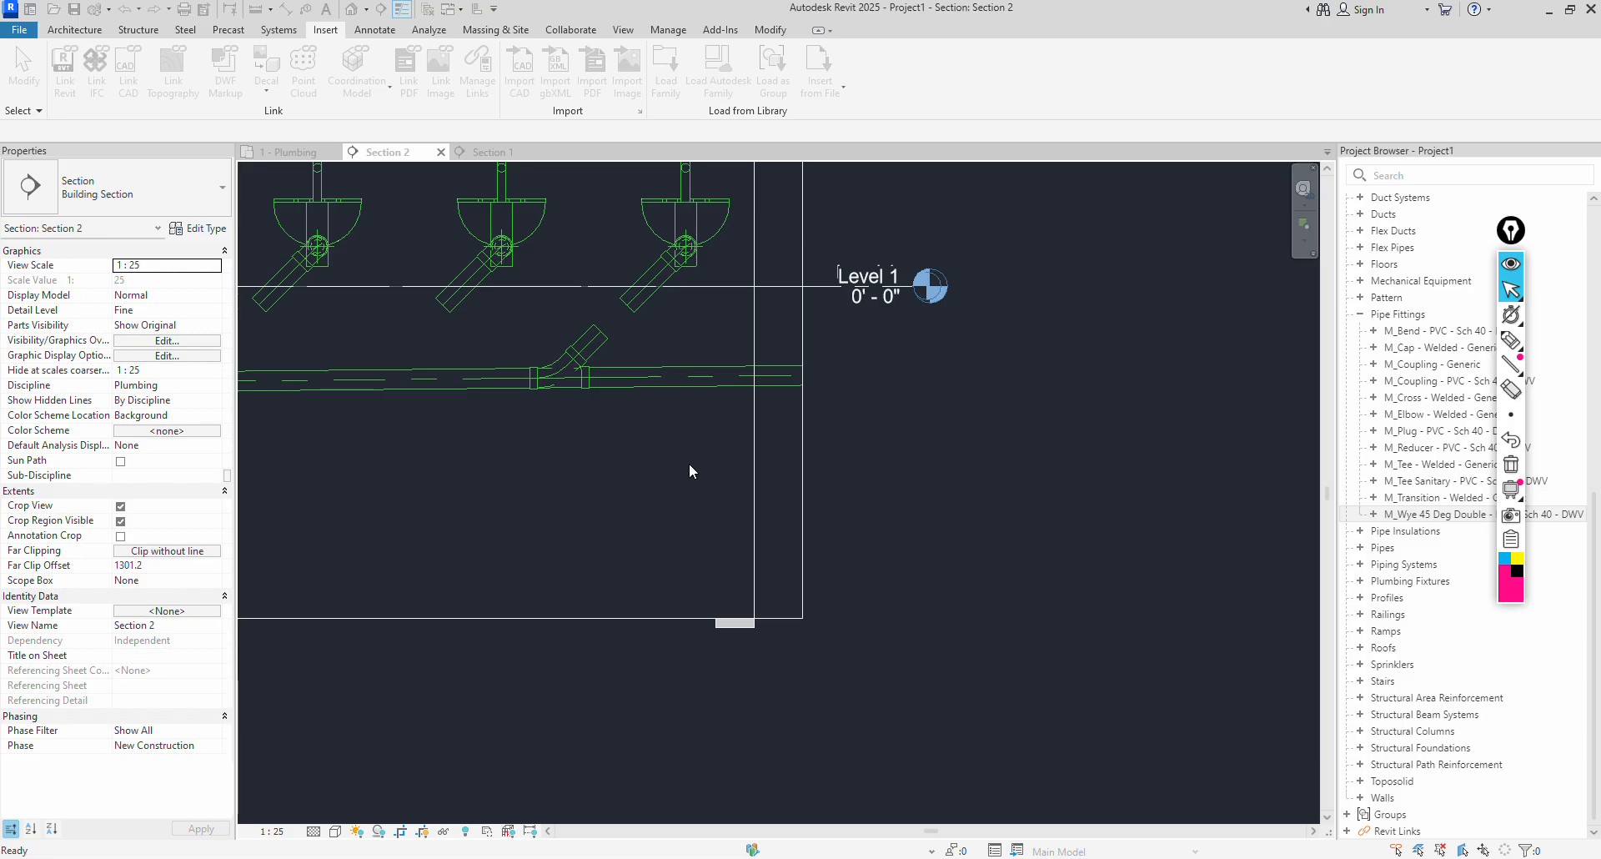
Find the loaded wye by searching the project browser for "wye" and place its Standard type on the main pipe, downstream of the existing branch fitting.
click(1482, 171)
text(wy)
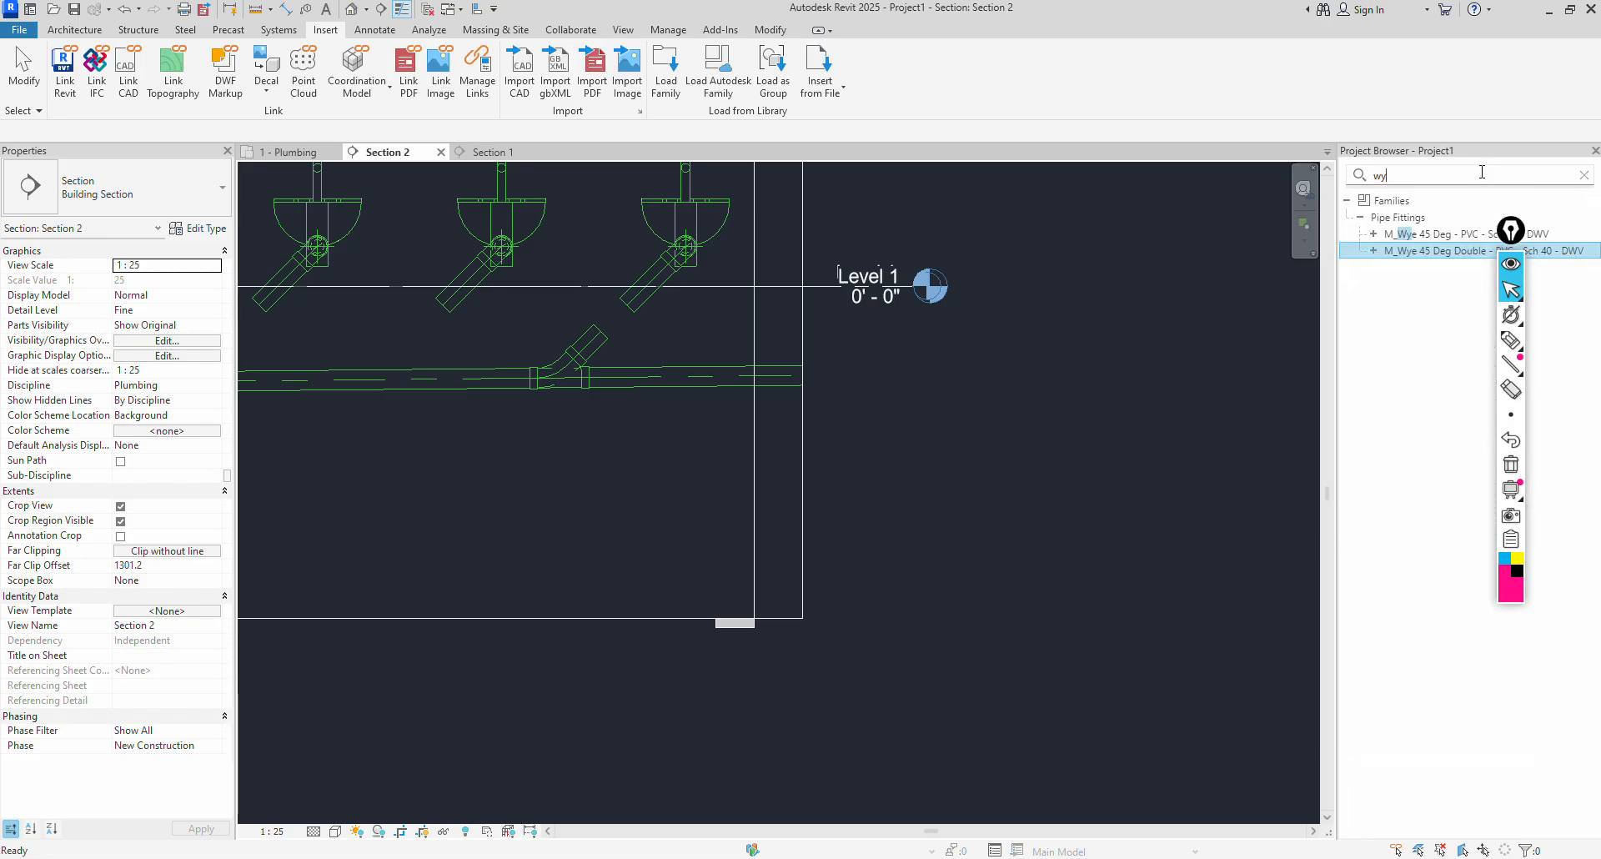
text(e)
click(1383, 237)
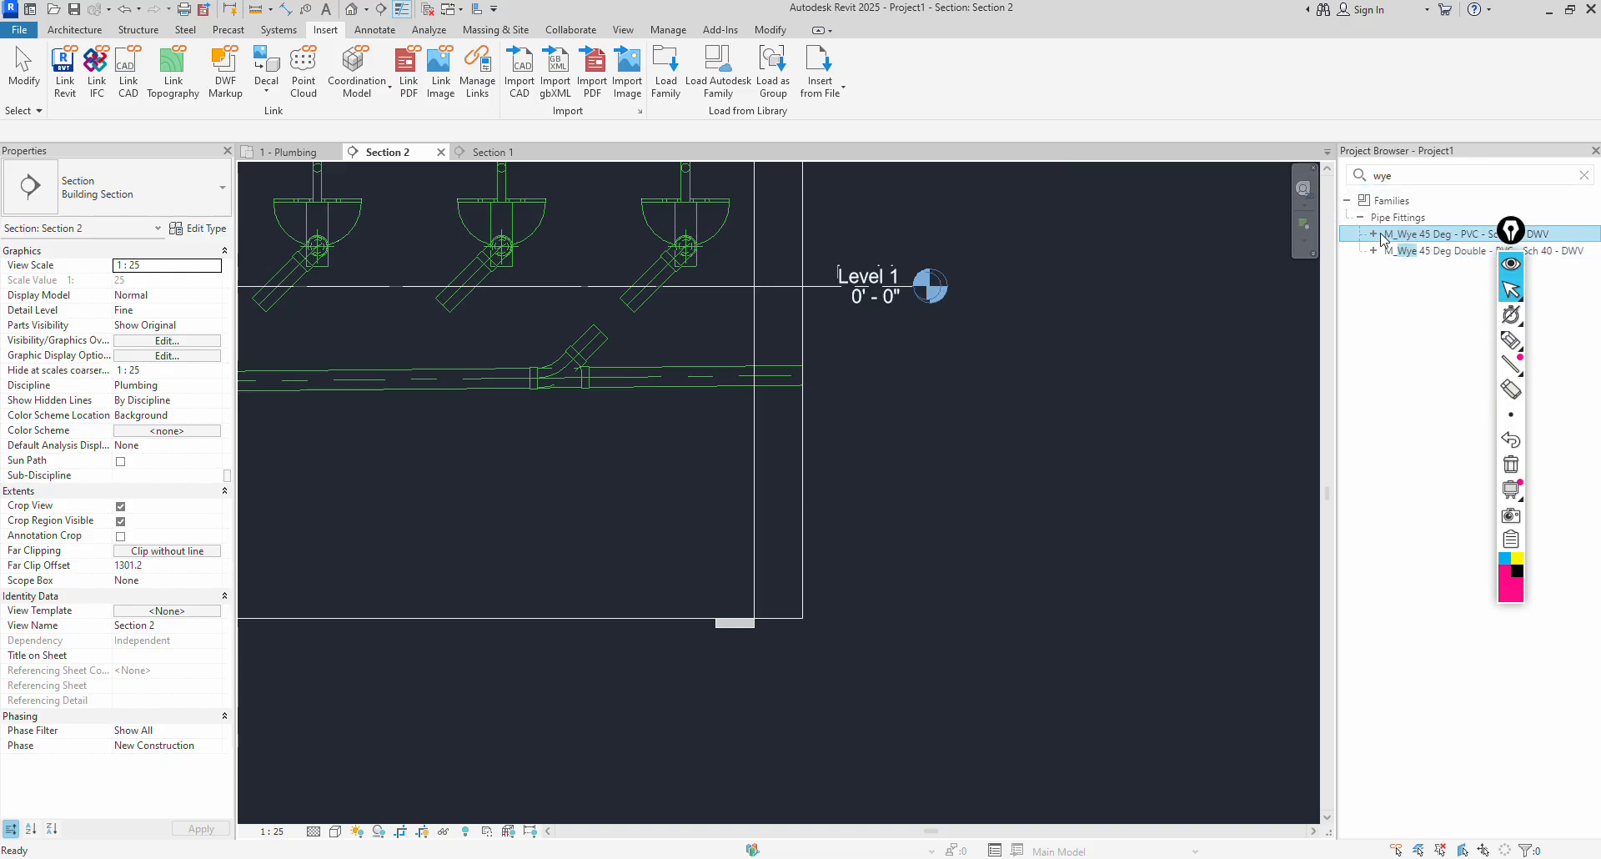
click(1374, 234)
click(1429, 252)
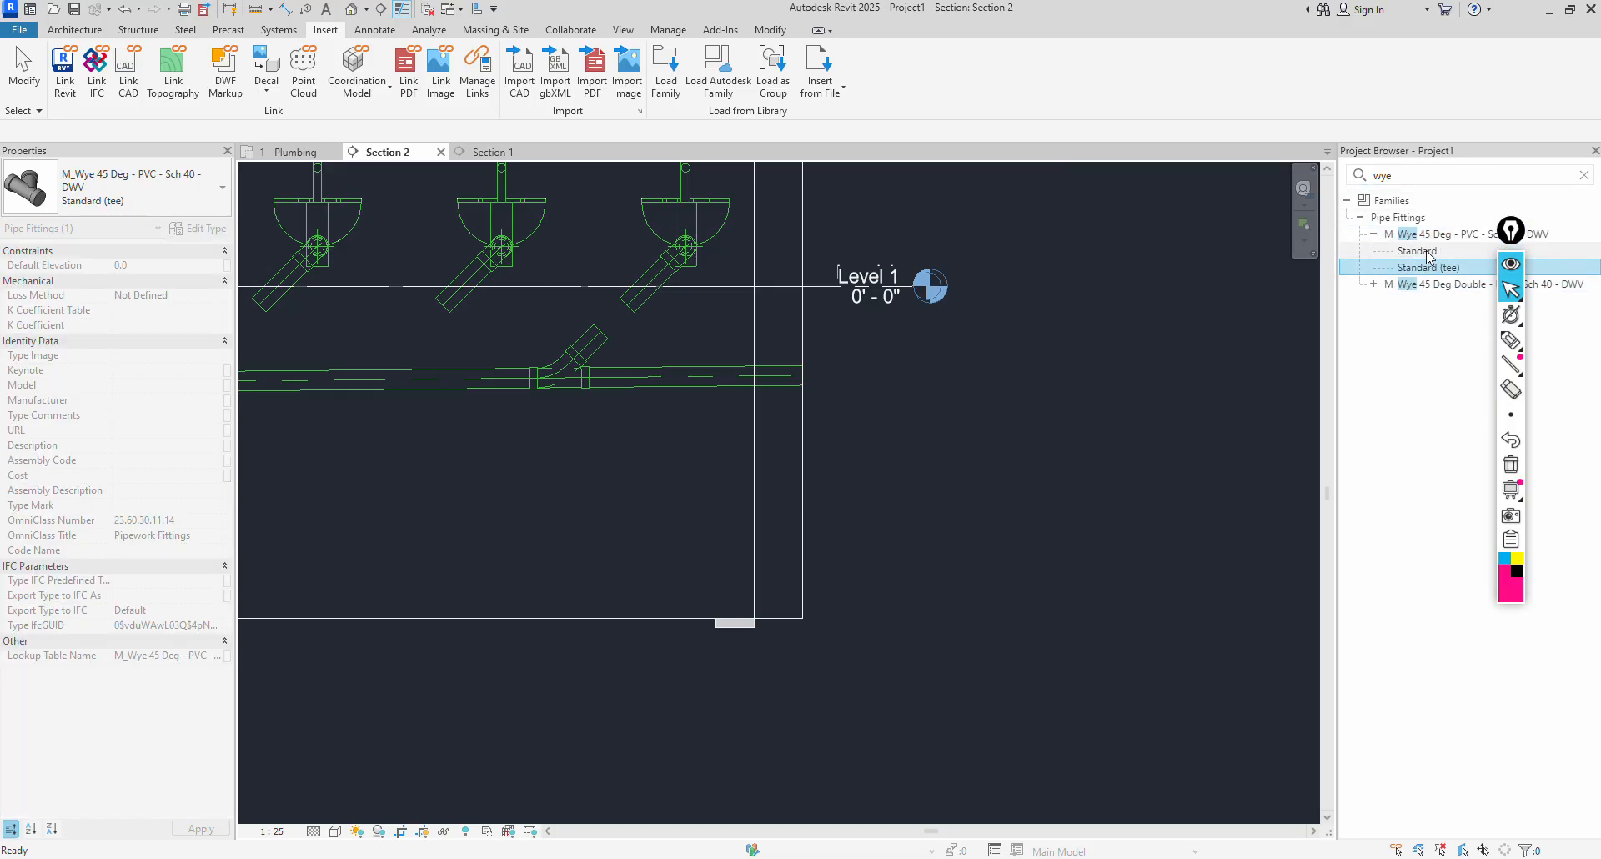
right_click(1428, 252)
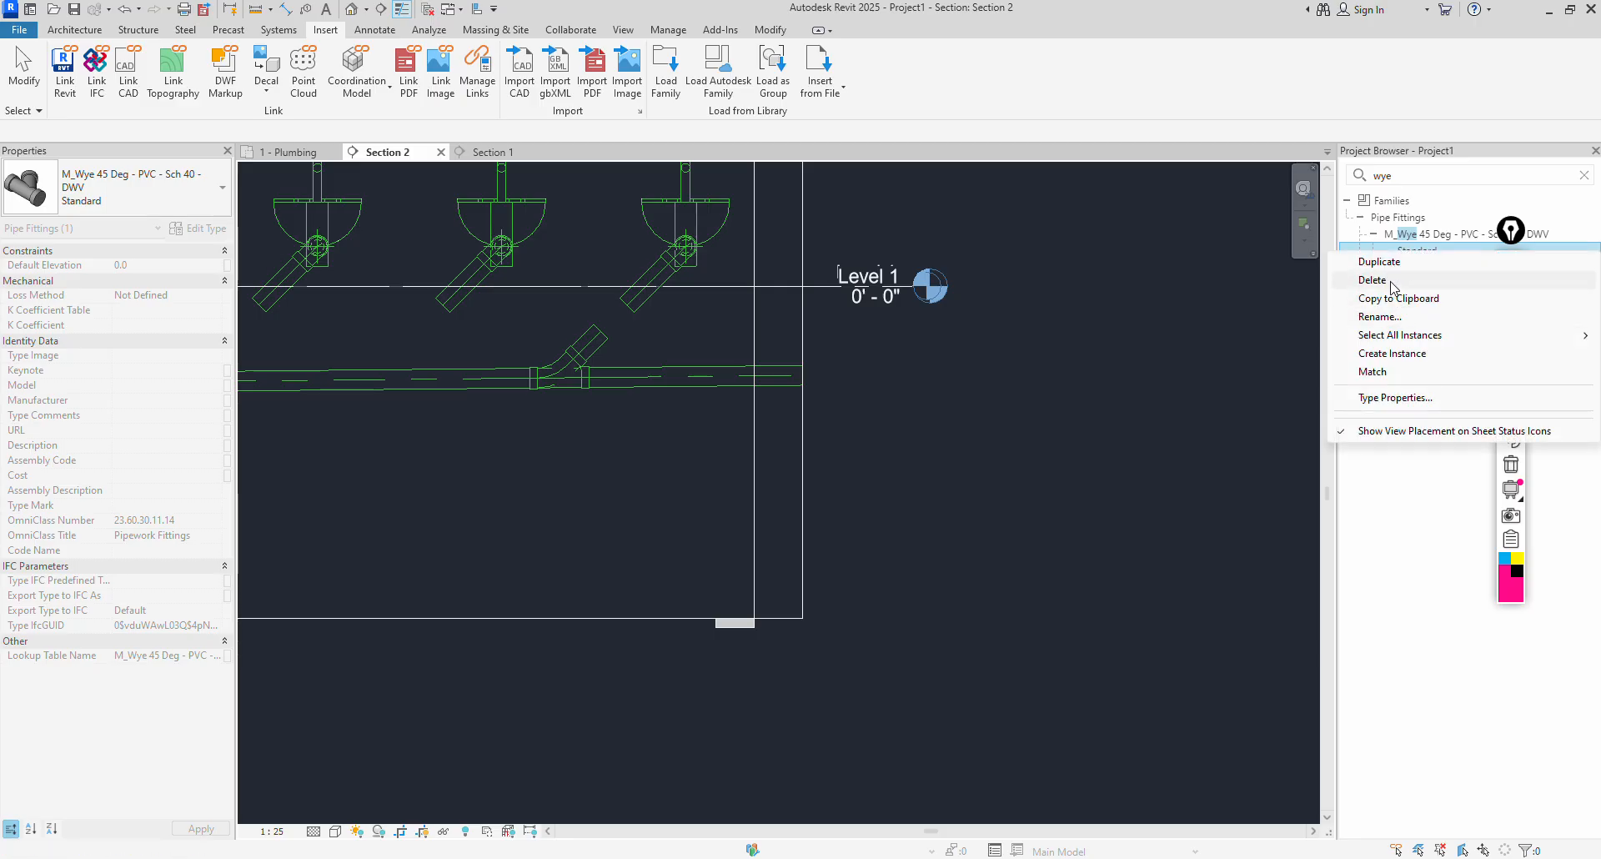
click(1402, 352)
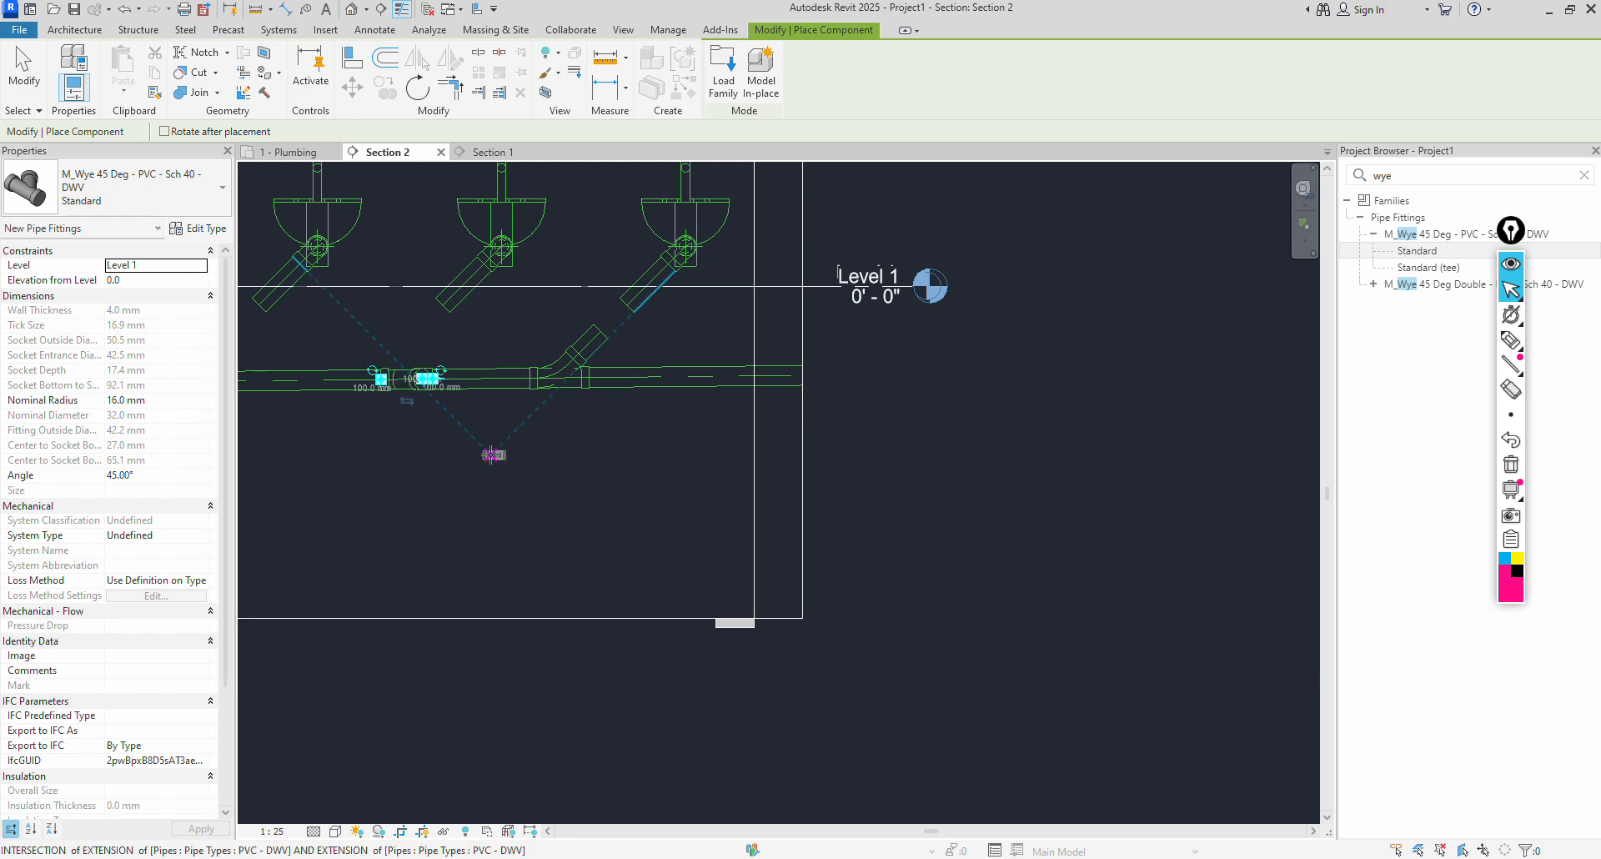
key(Escape)
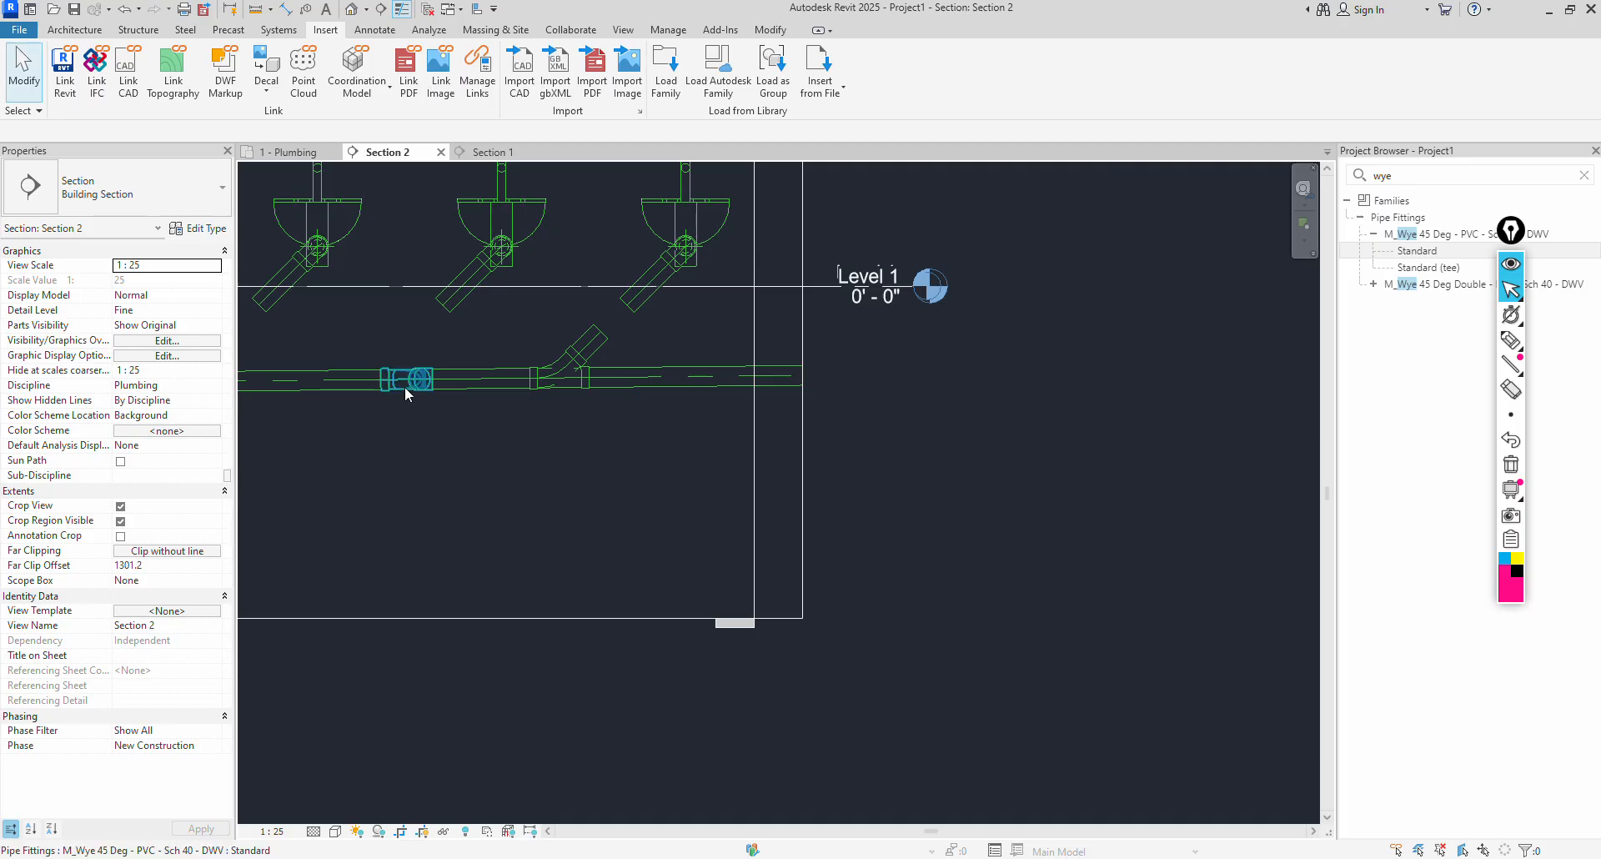
Rotate the placed 45-degree wye about the main pipe until its branch points up towards the water closets.
click(406, 390)
click(442, 373)
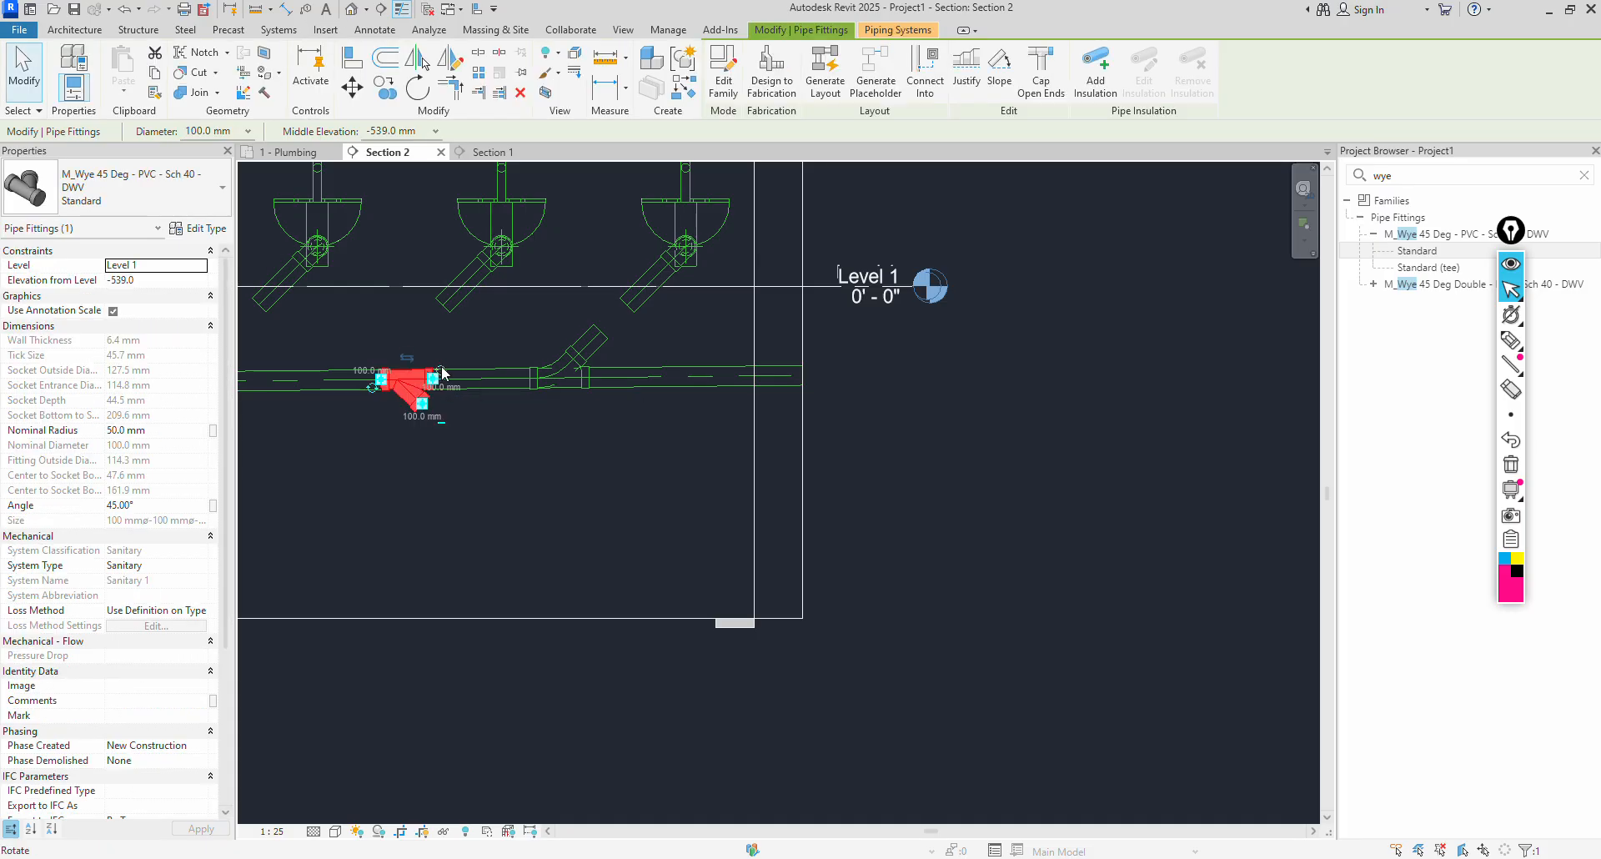
click(441, 320)
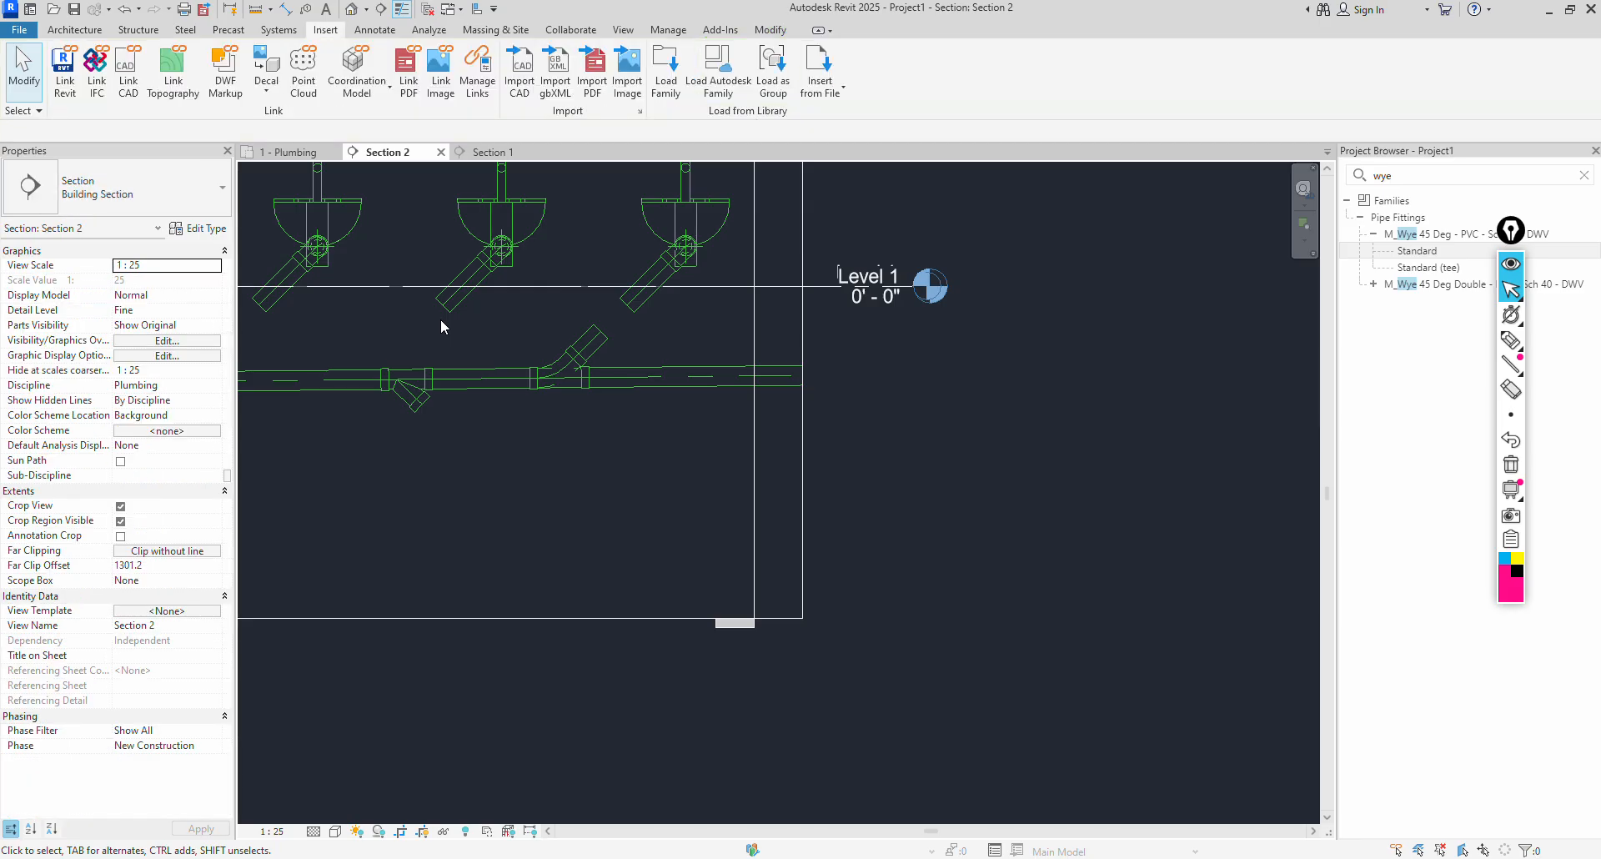
click(429, 400)
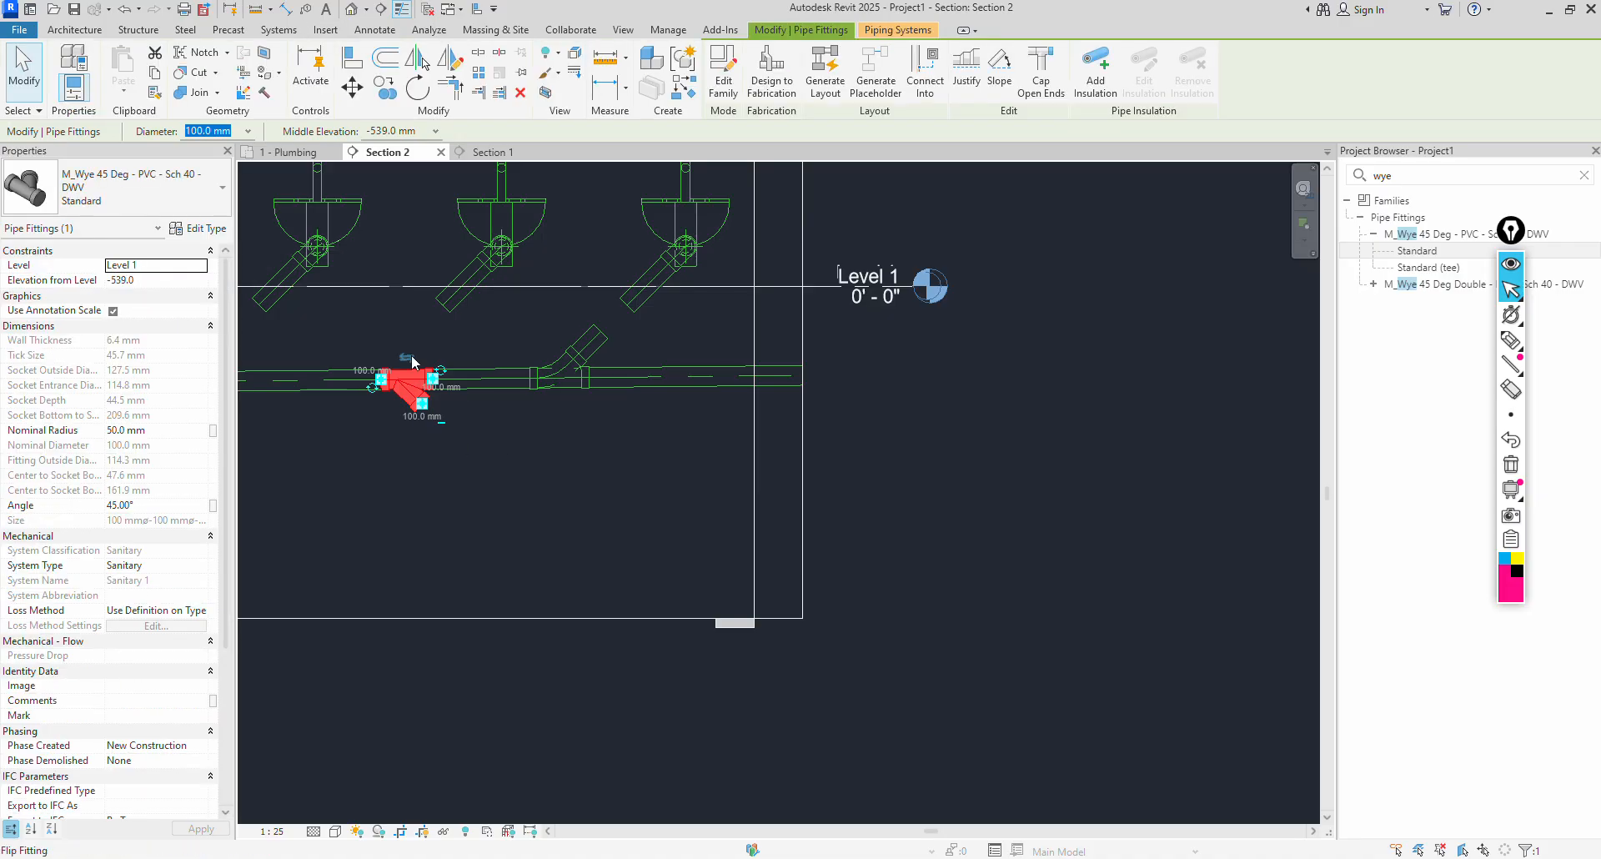
click(441, 373)
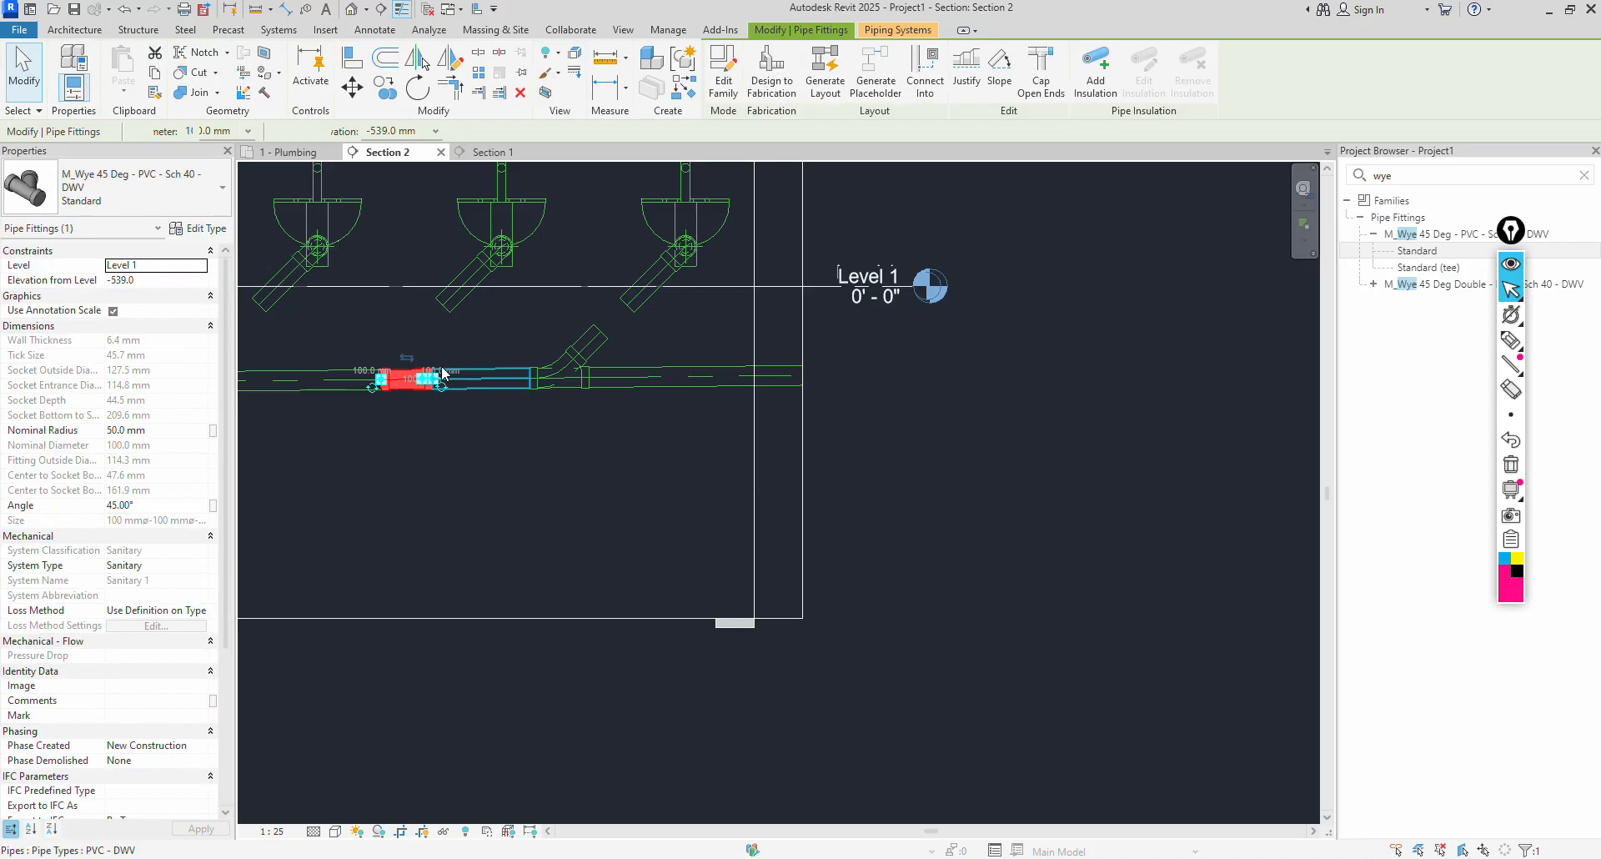
scroll(442, 392, up, 2)
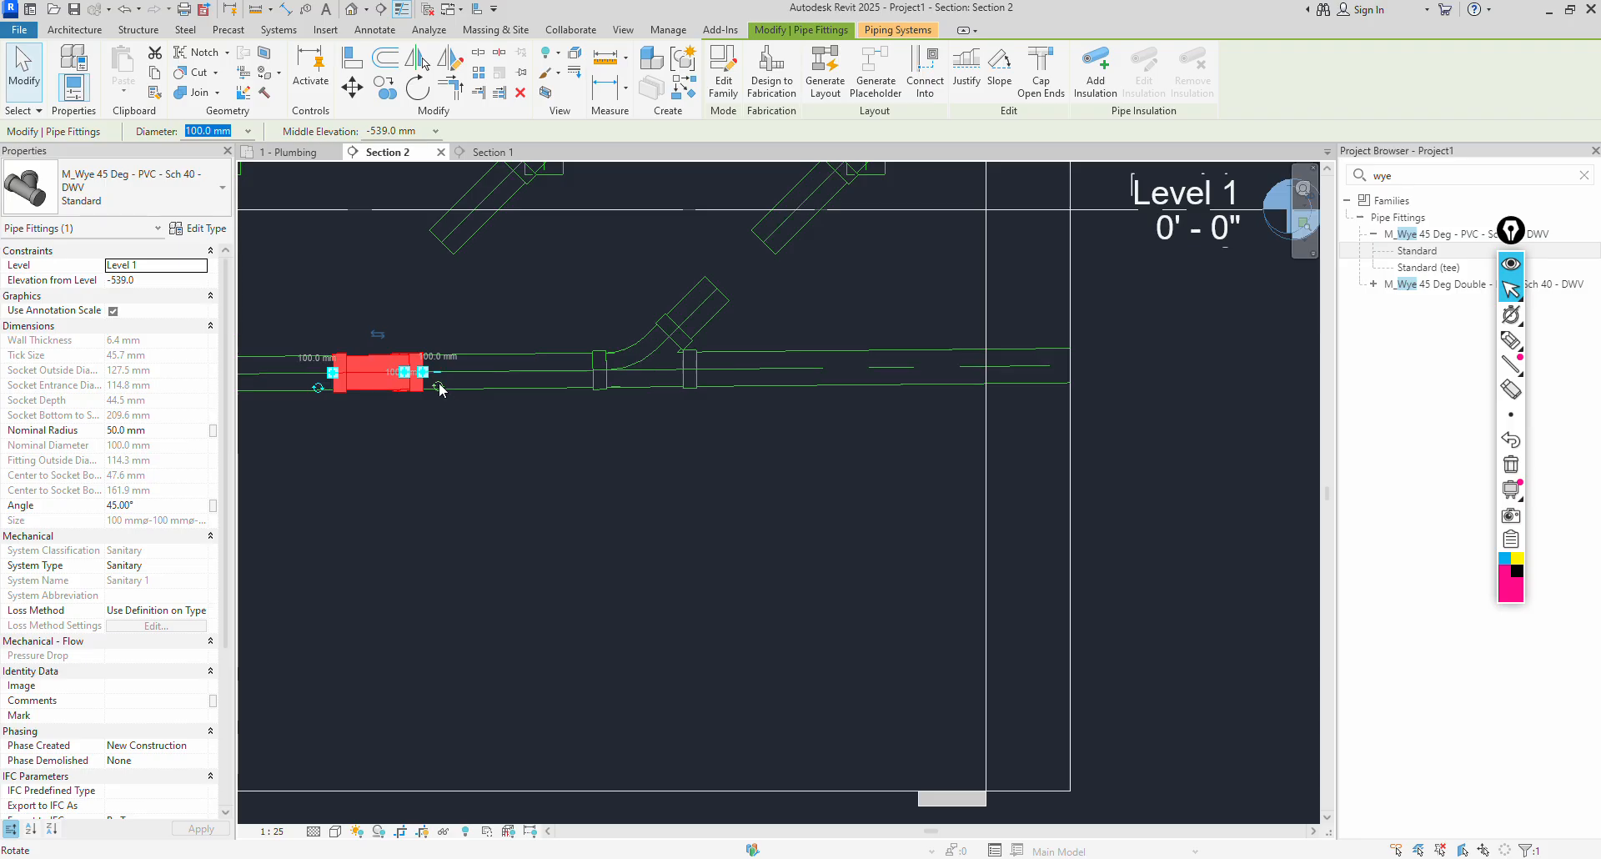
click(439, 387)
key(Escape)
scroll(447, 390, down, 3)
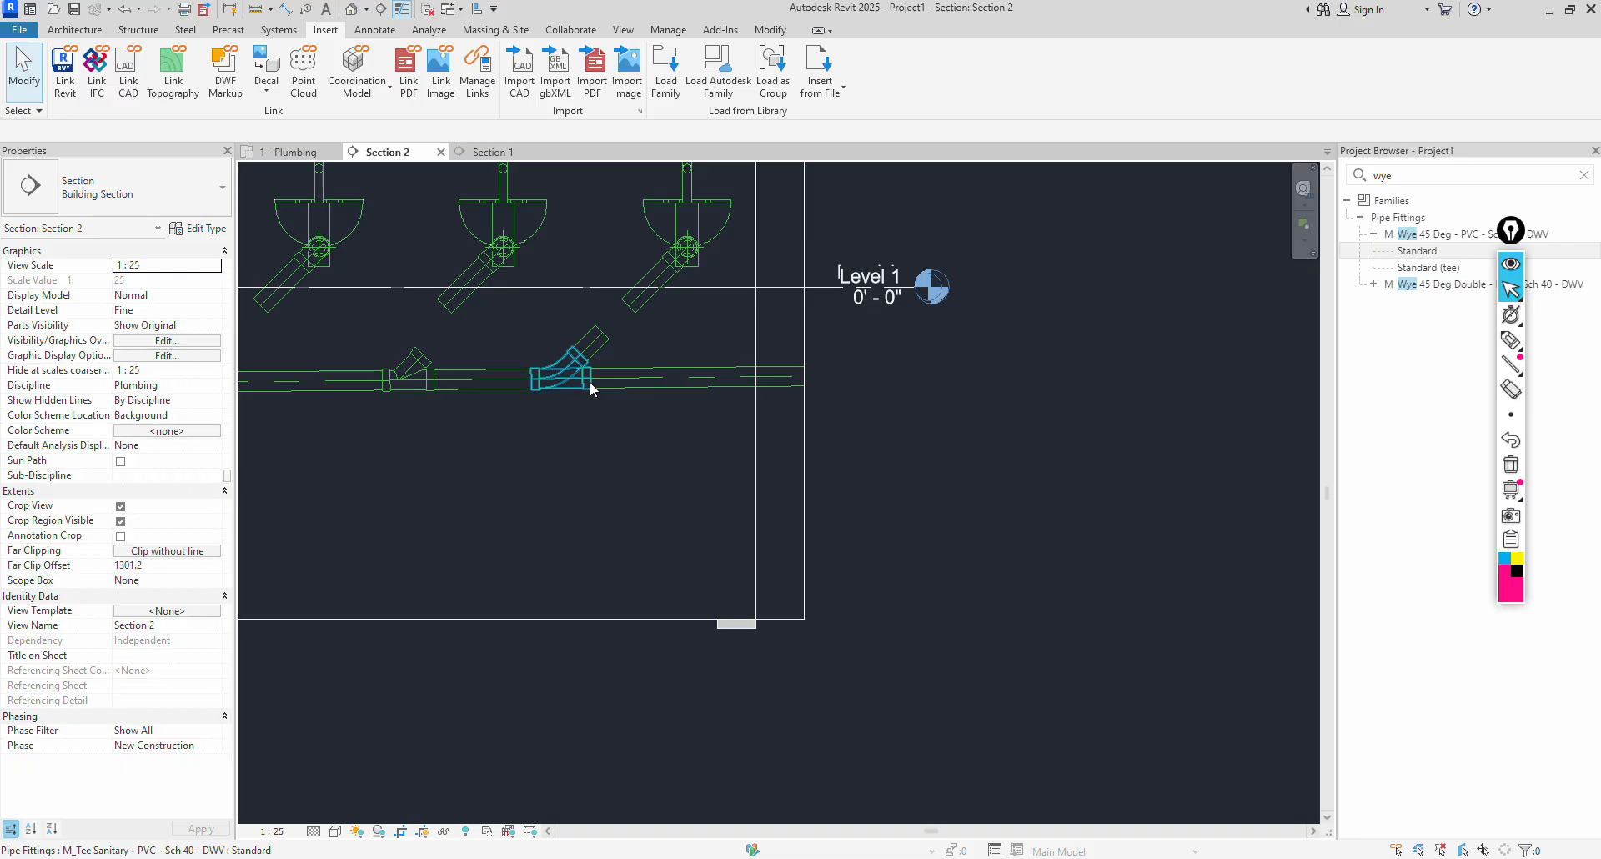
In the PVC - DWV pipe type's routing preferences, set the junction to M_Wye 45 Deg - PVC - Sch 40 - DWV: Standard.
click(622, 389)
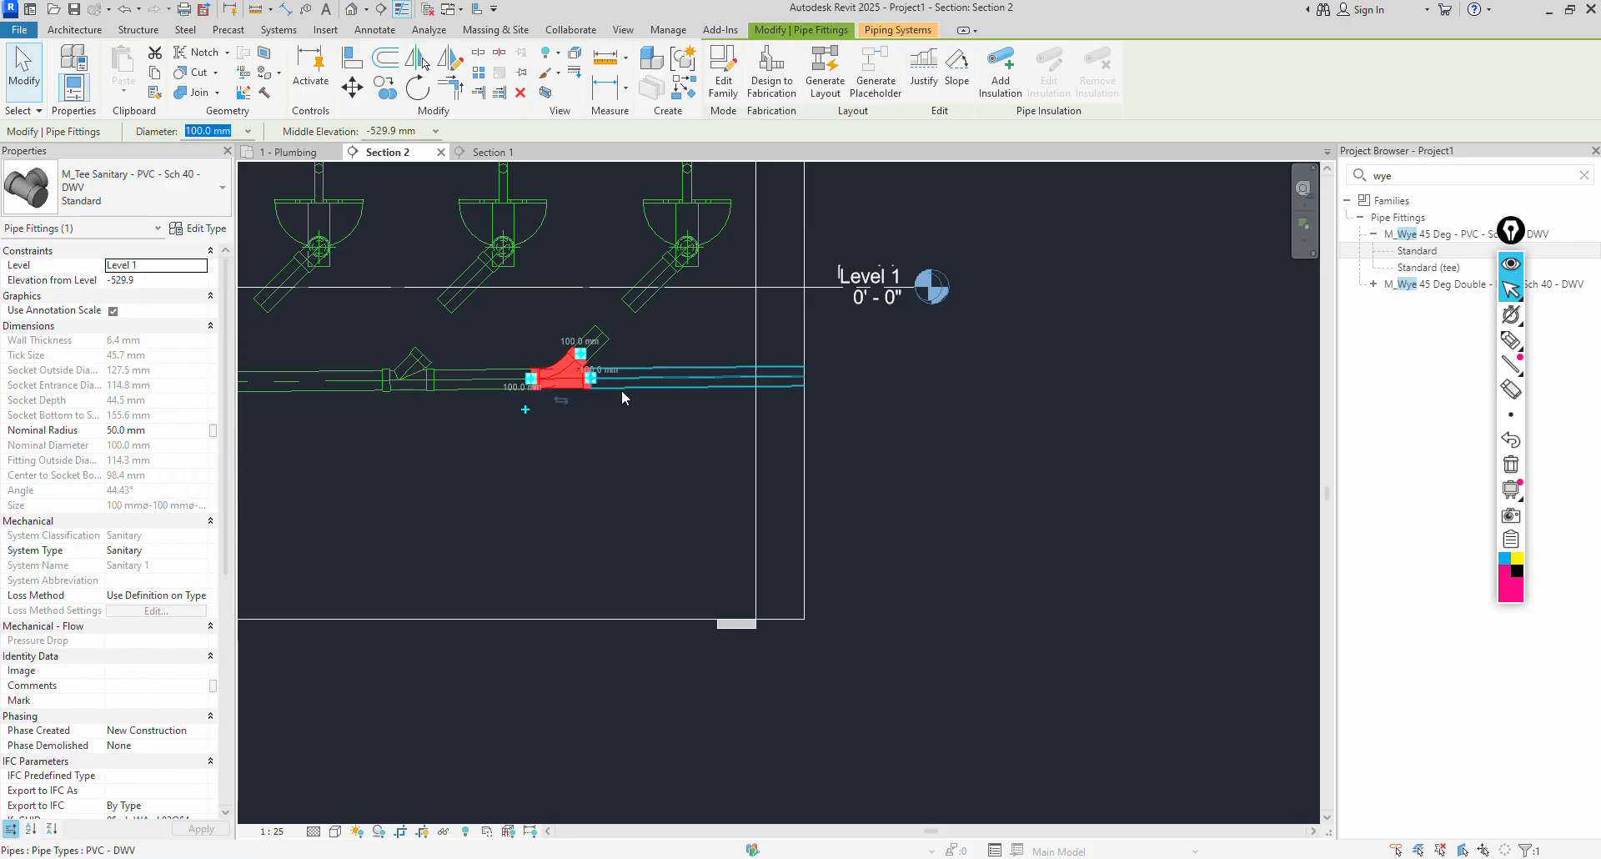
key(Escape)
click(398, 389)
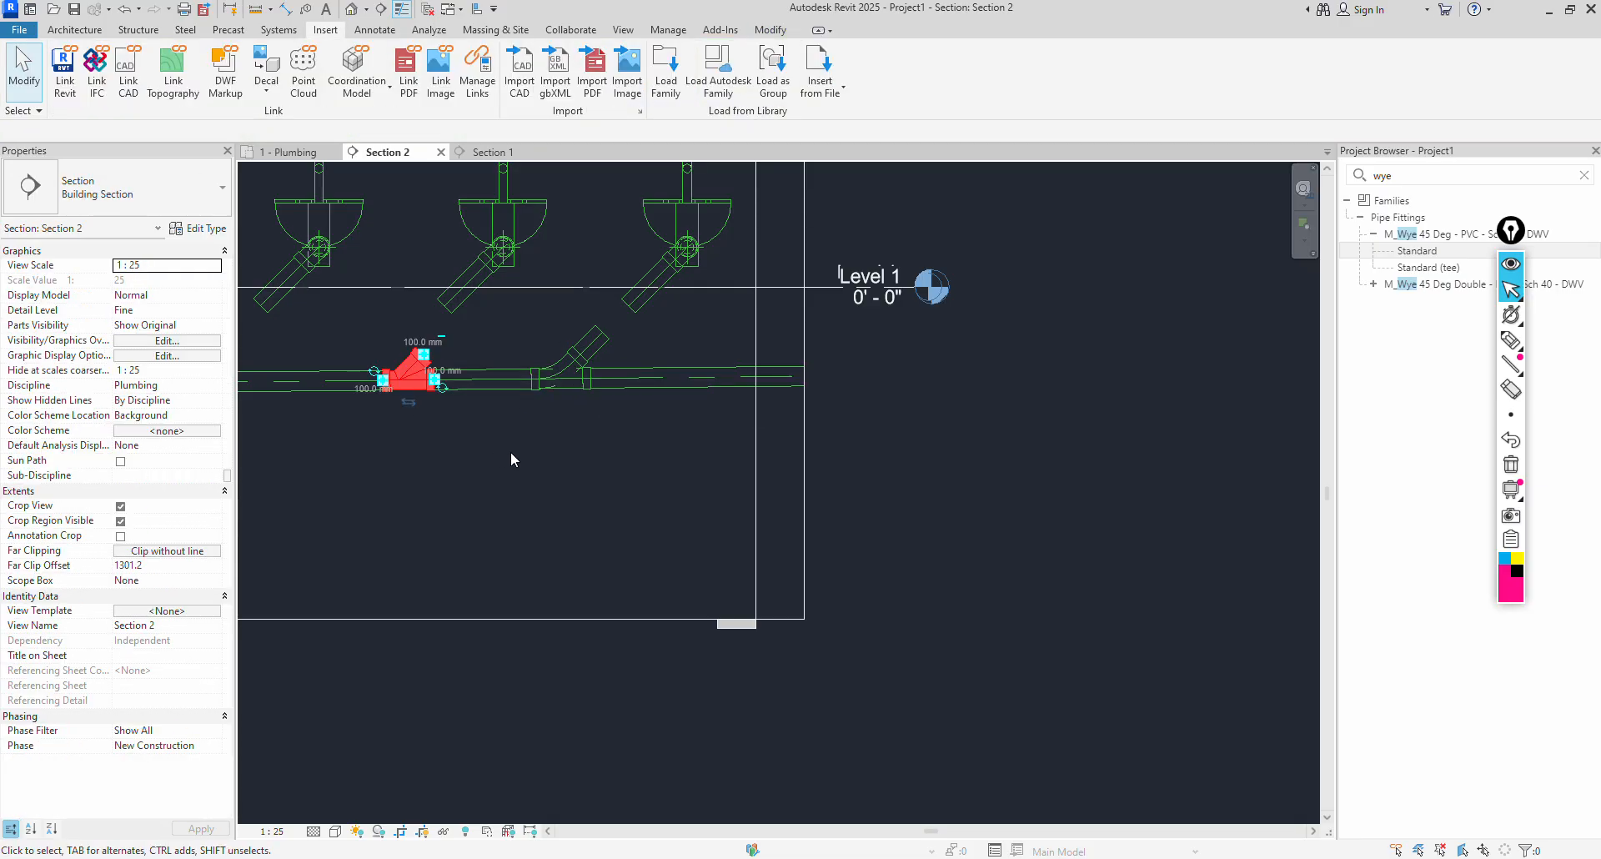
click(510, 452)
click(499, 389)
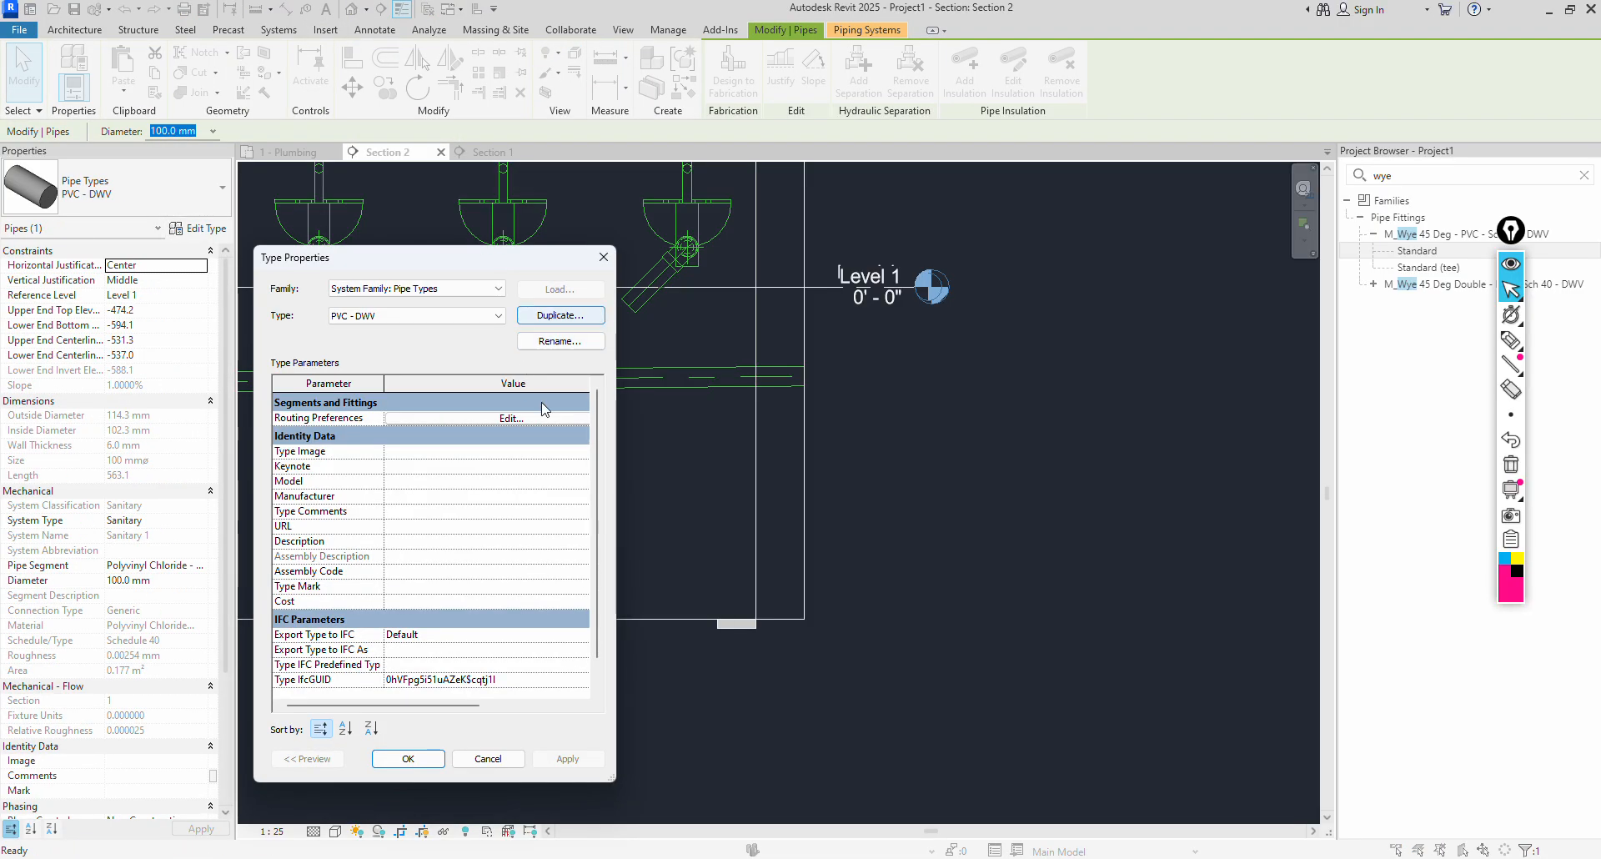
click(538, 419)
click(1065, 447)
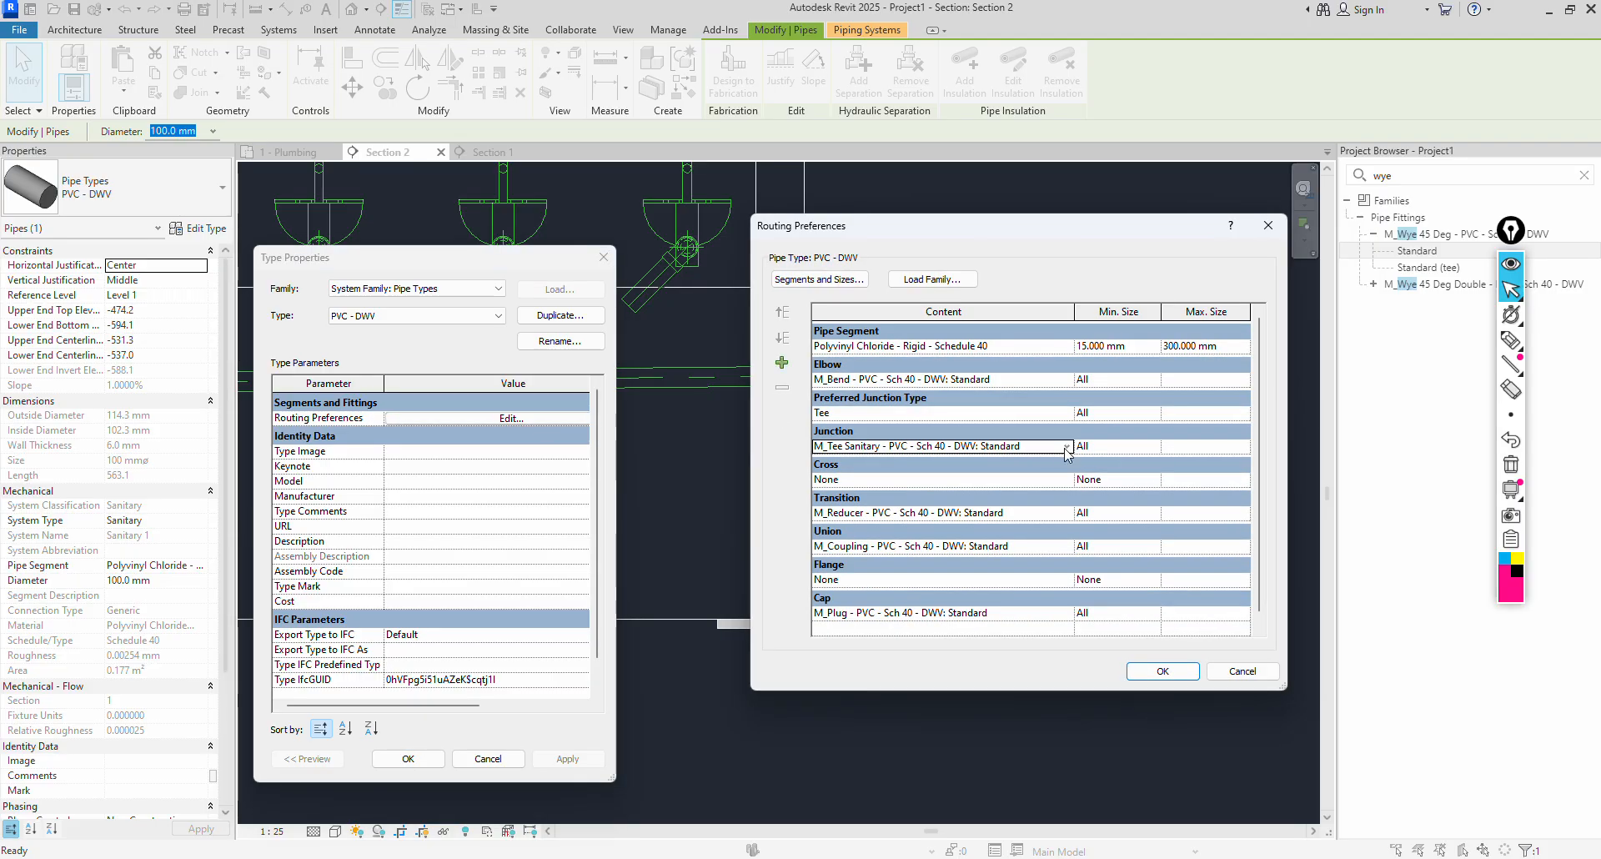
click(1065, 448)
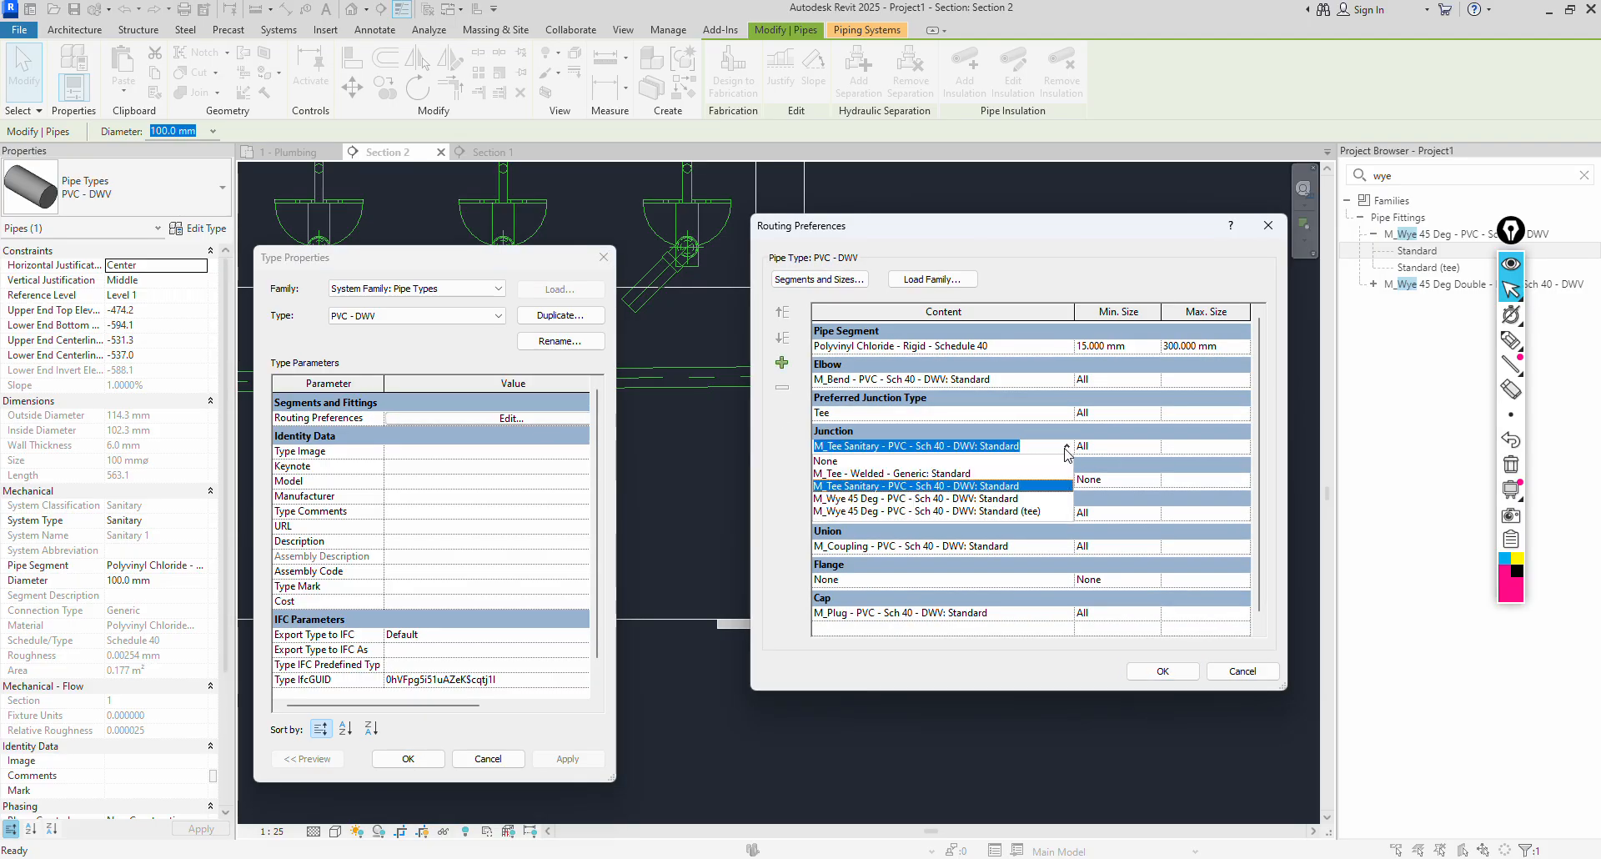
click(942, 499)
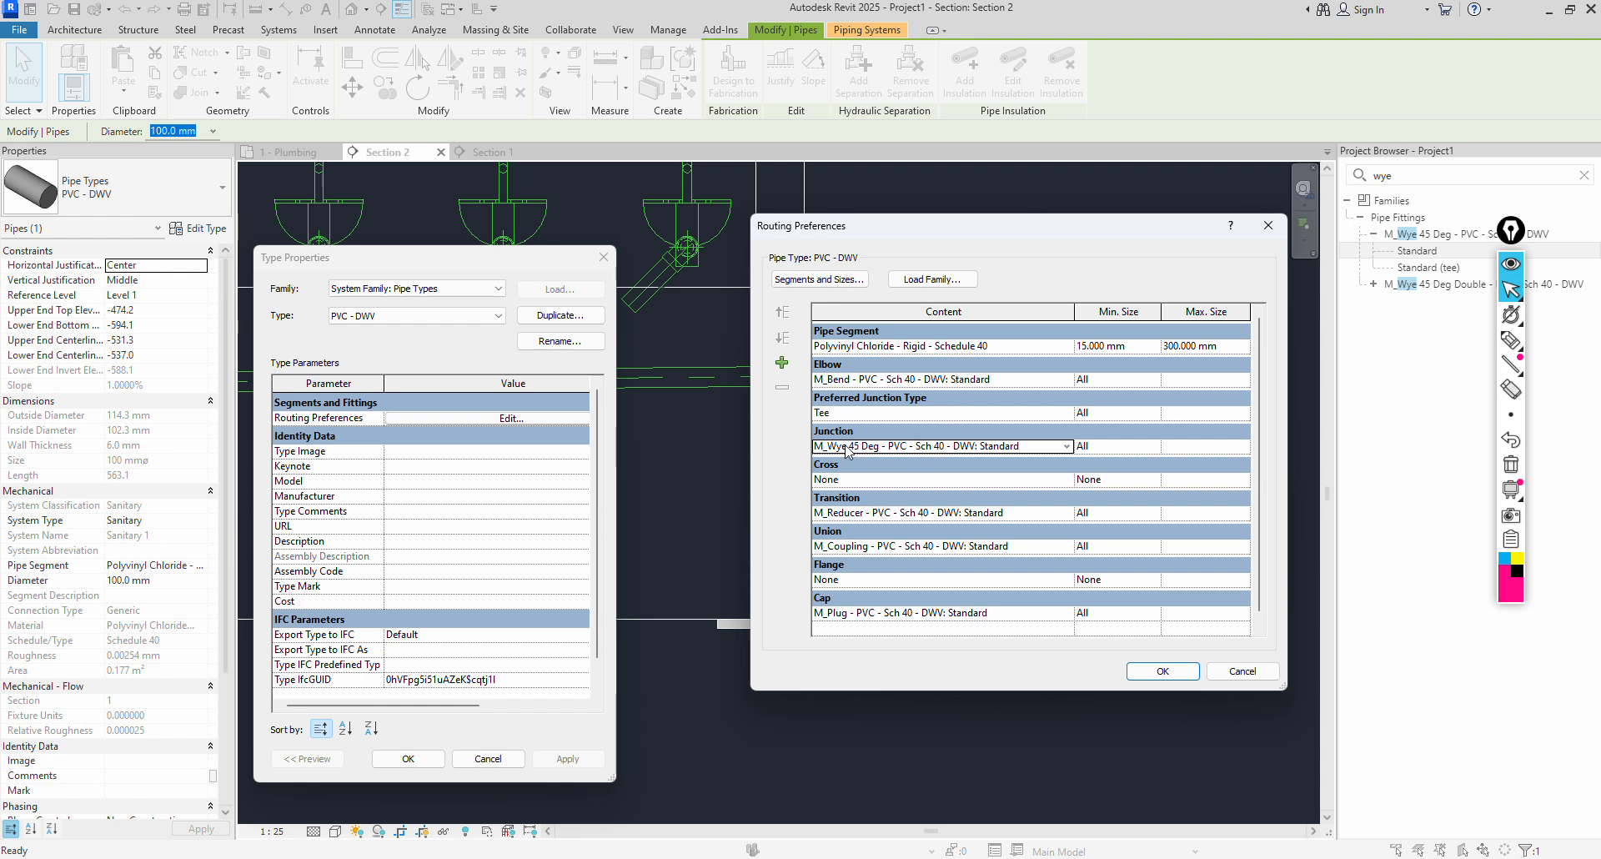
Confirm the PVC - DWV routing preferences with the M_Wye 45 Deg junction and apply the pipe type changes.
click(1161, 673)
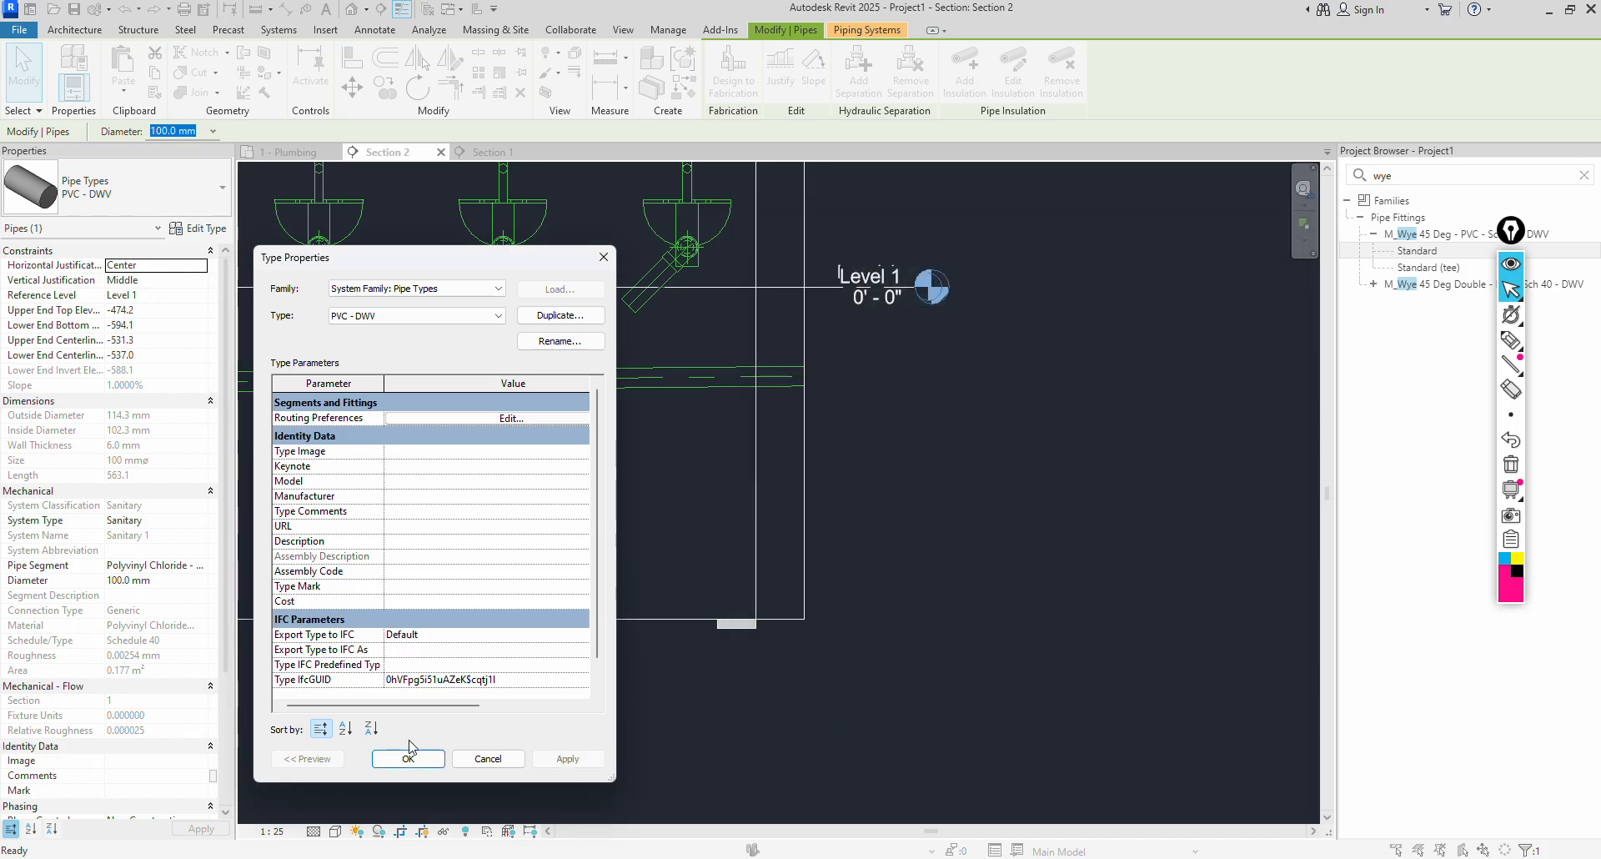
click(570, 760)
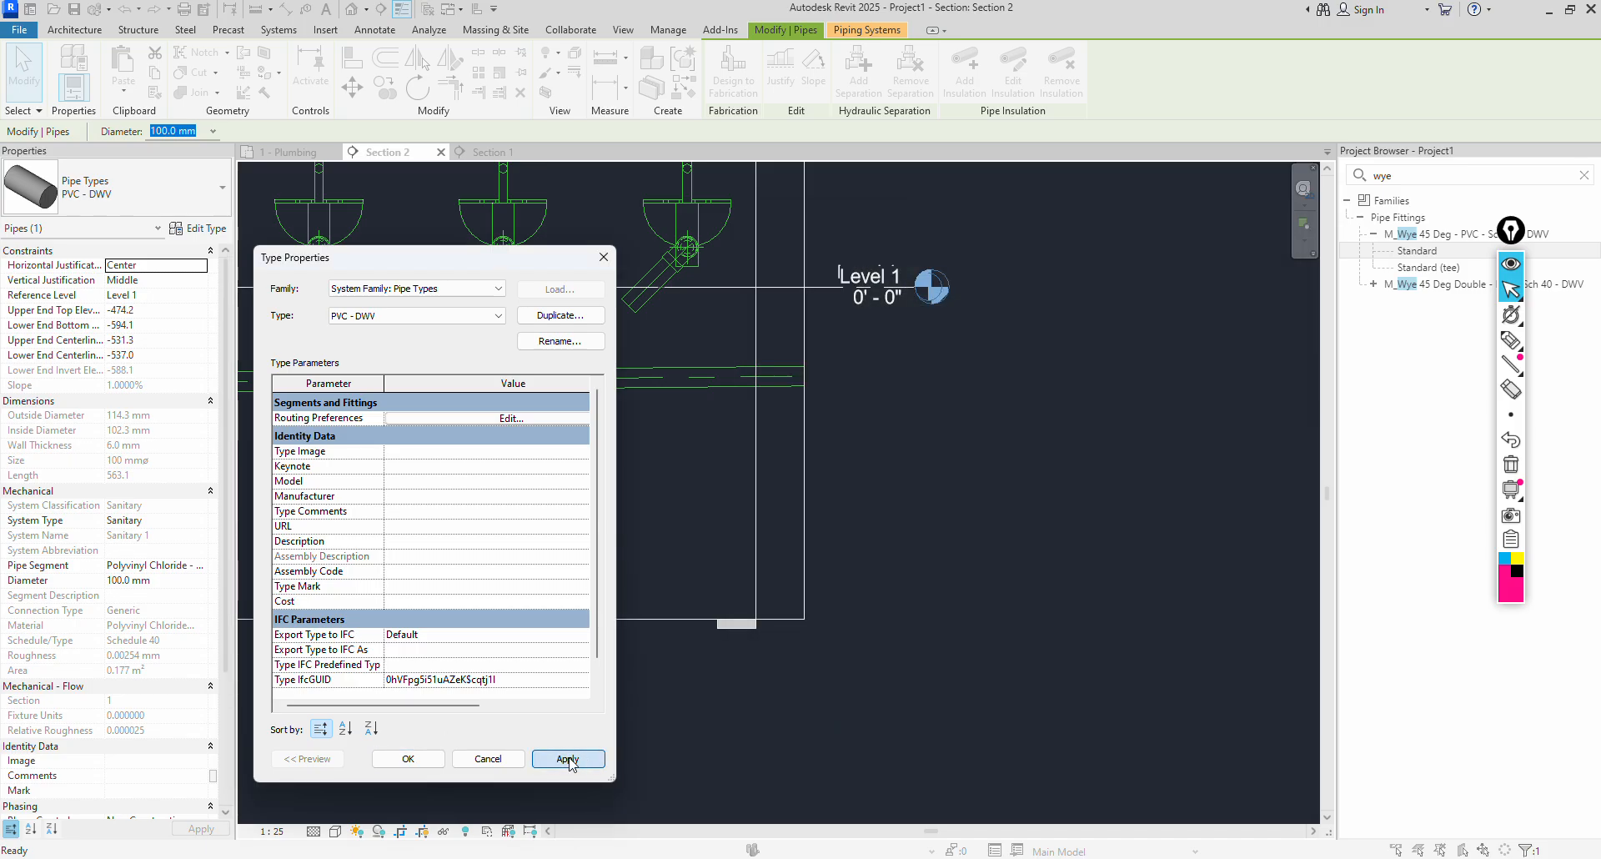
click(567, 447)
click(578, 384)
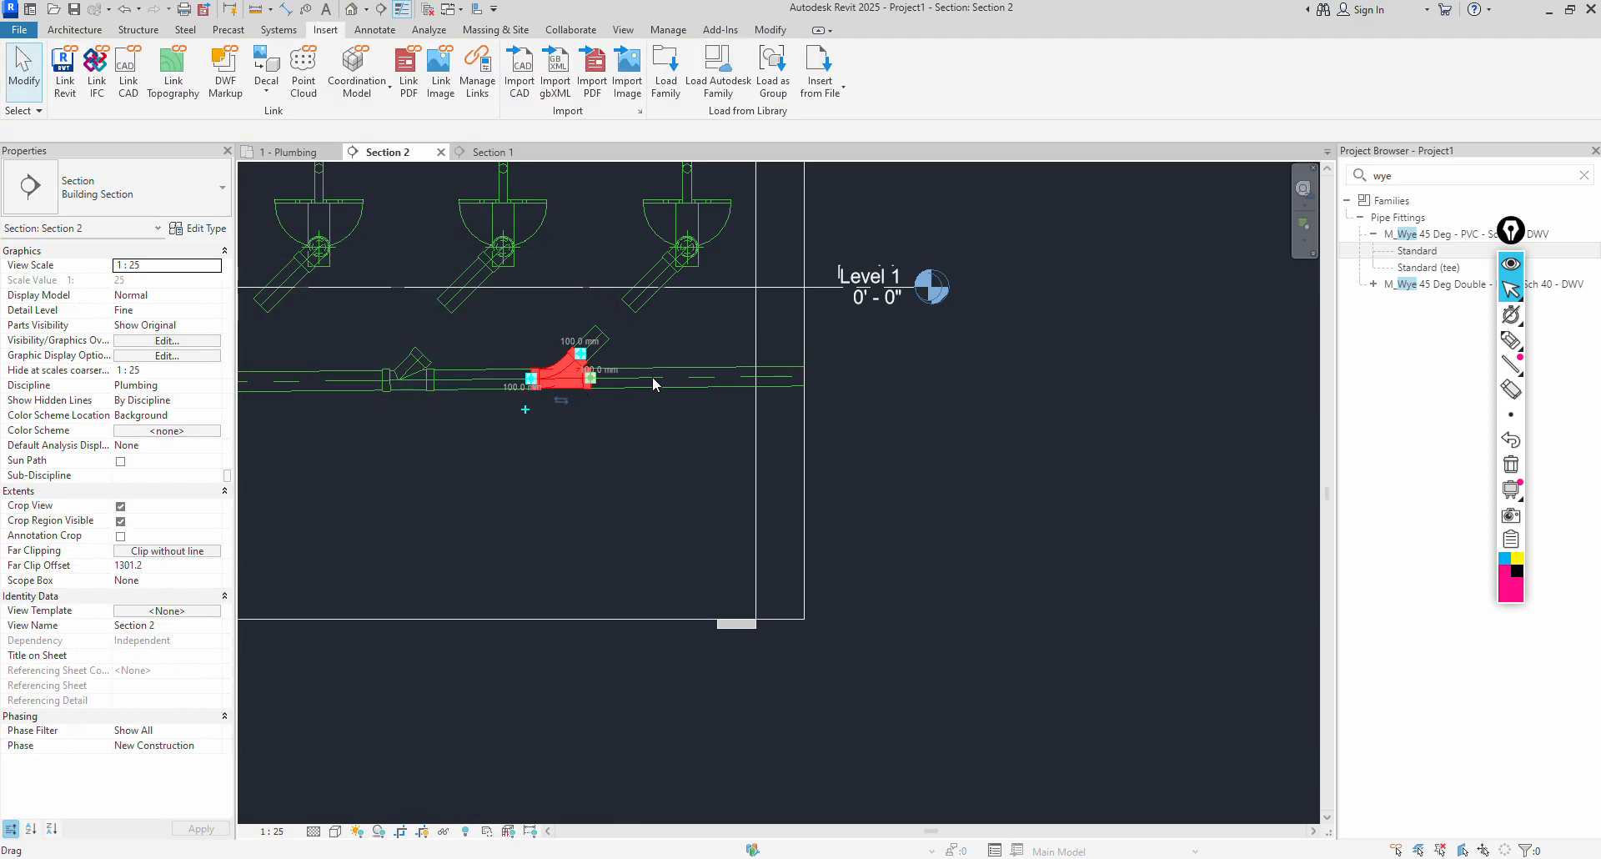
key(Escape)
Select the entire sloped main pipe network with its fittings and reapply its type using the updated routing preferences.
scroll(673, 379, down, 3)
key(Tab)
key(Tab)
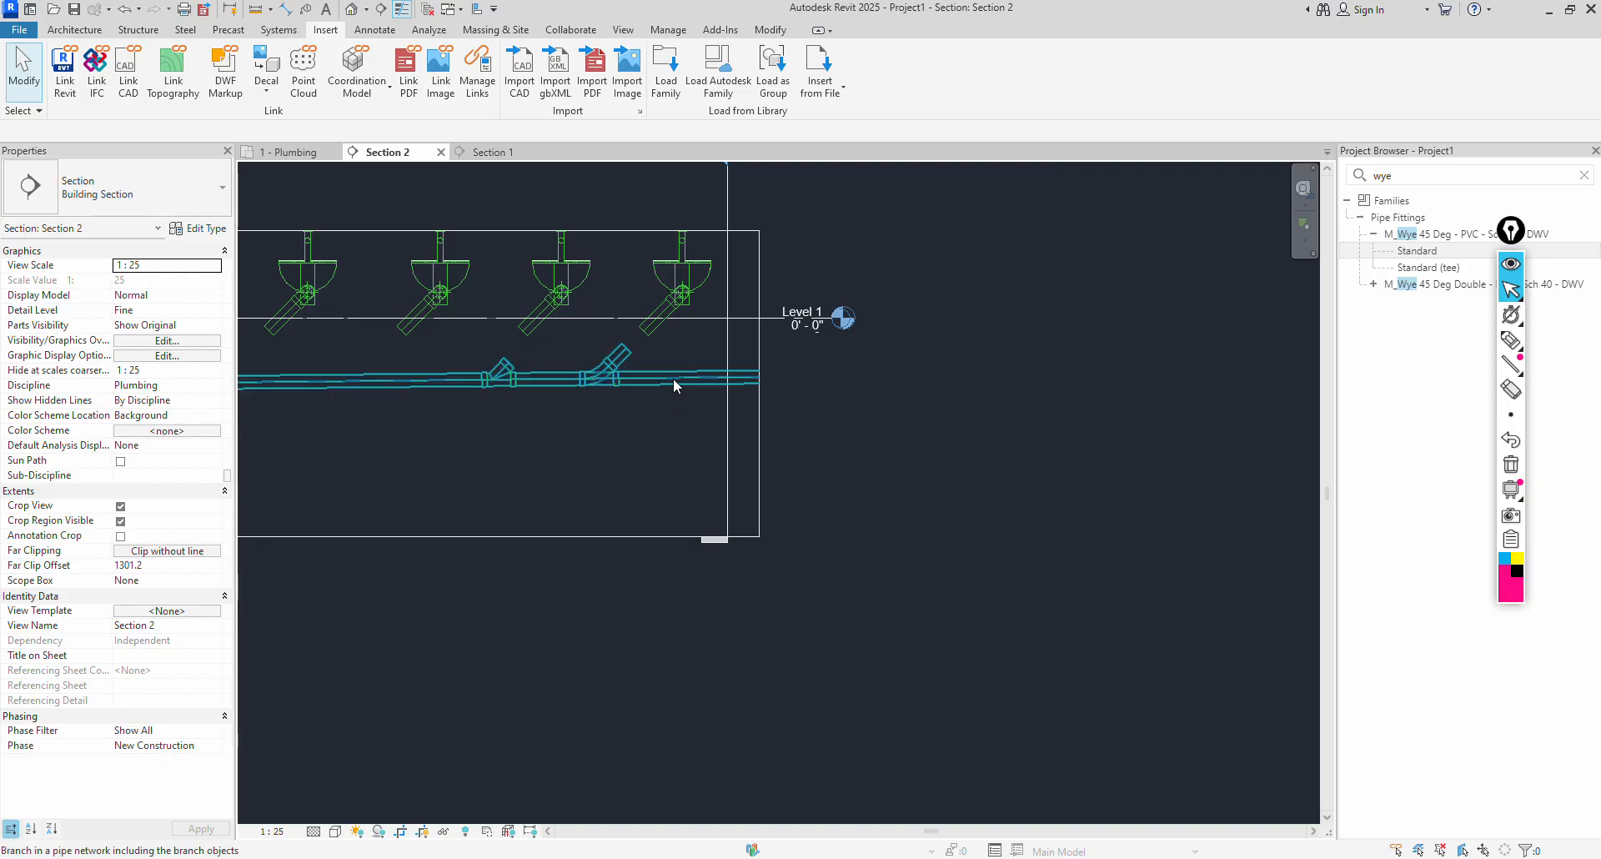
click(673, 378)
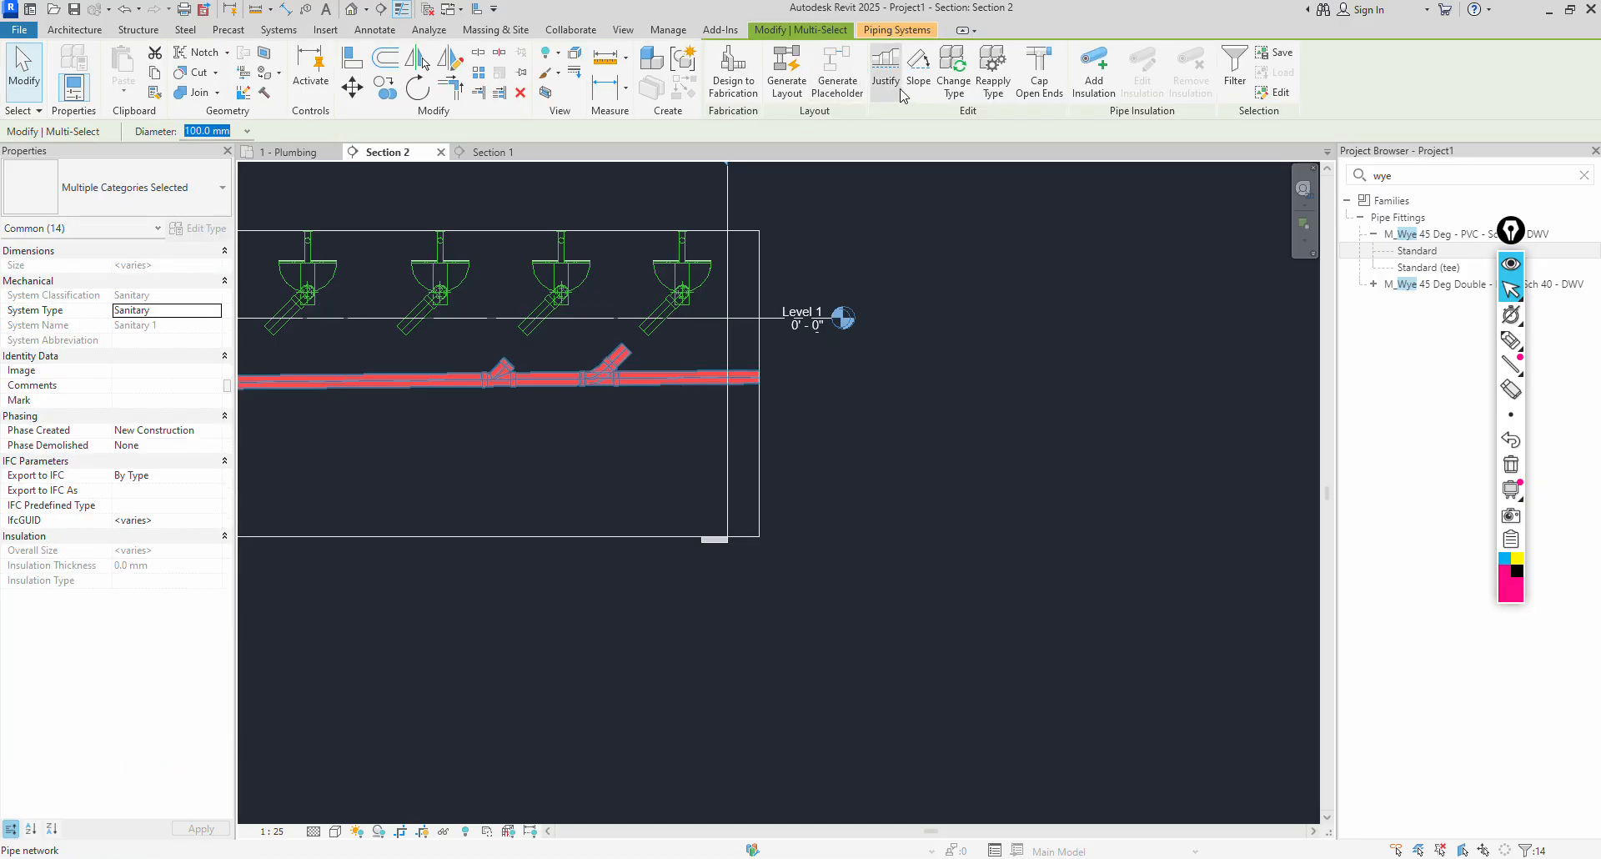
click(984, 79)
click(578, 422)
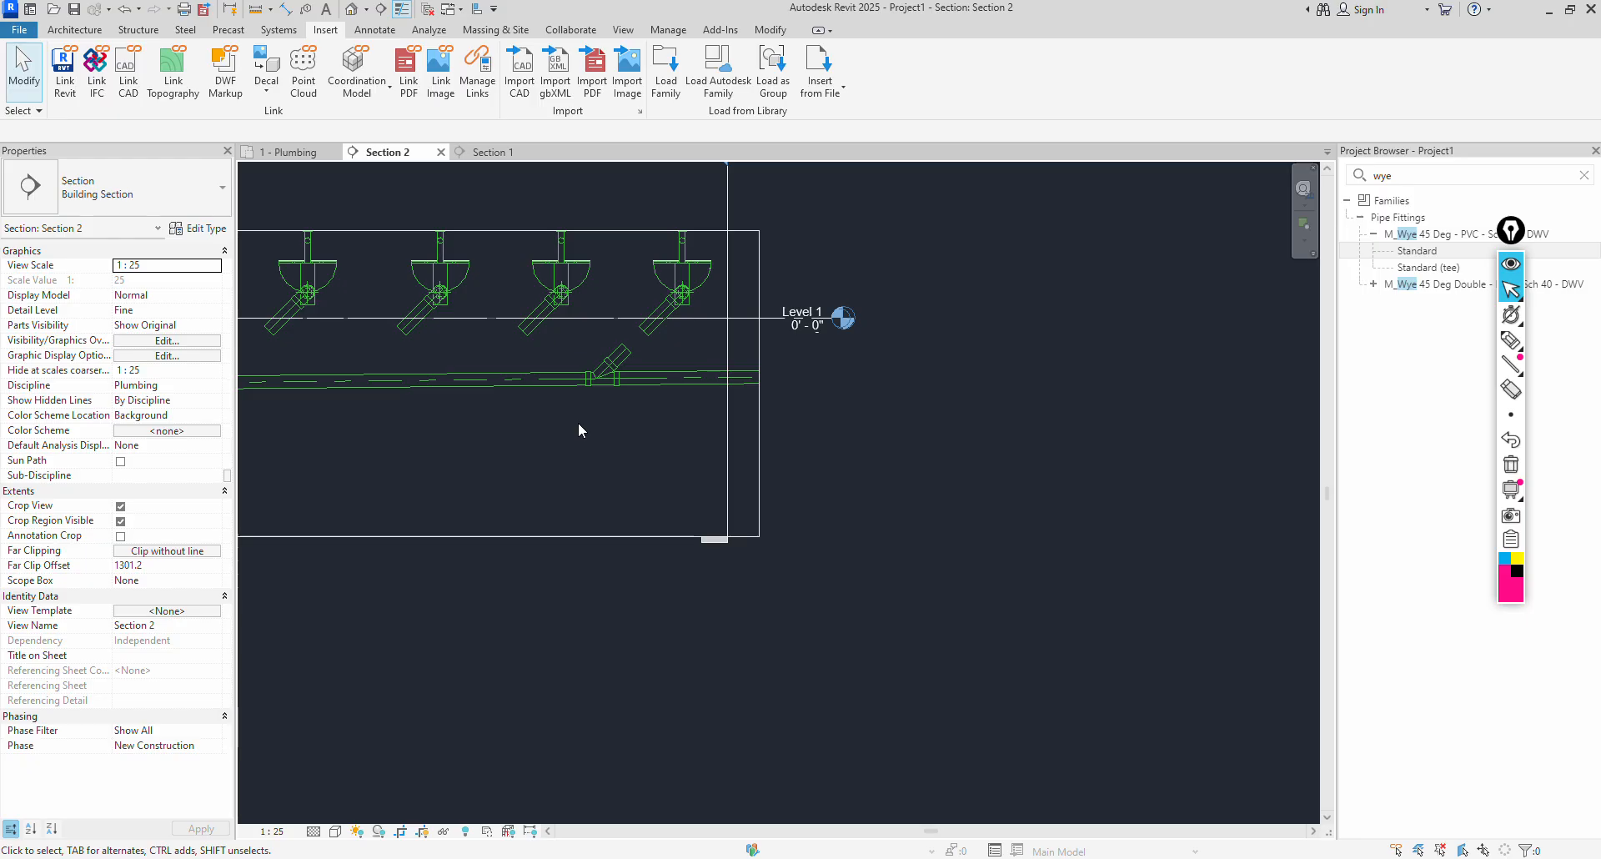
scroll(593, 375, up, 2)
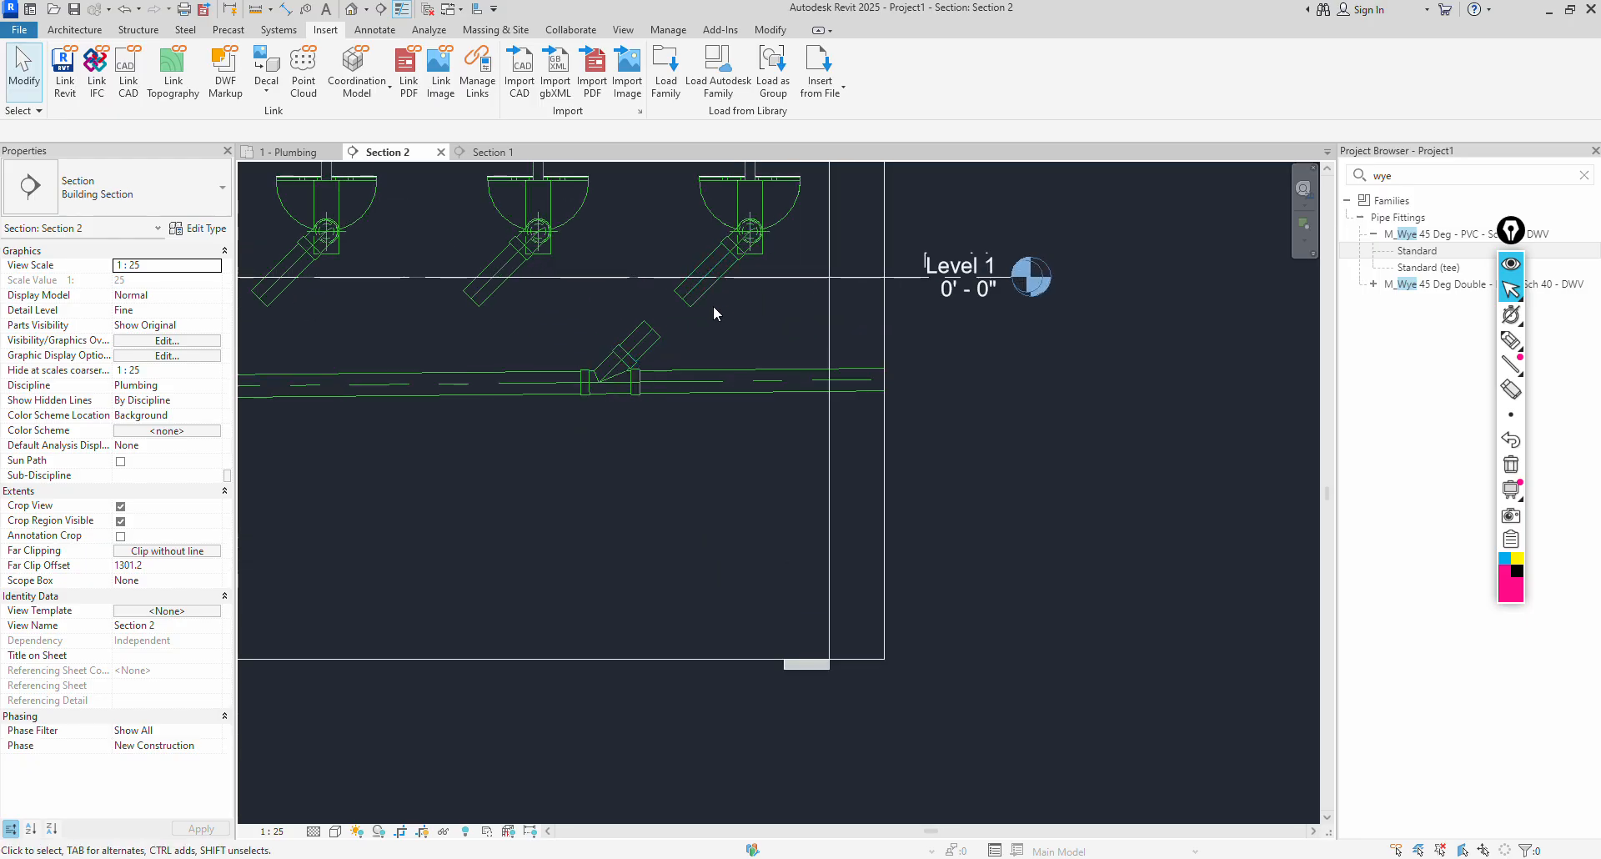
key(a)
key(l)
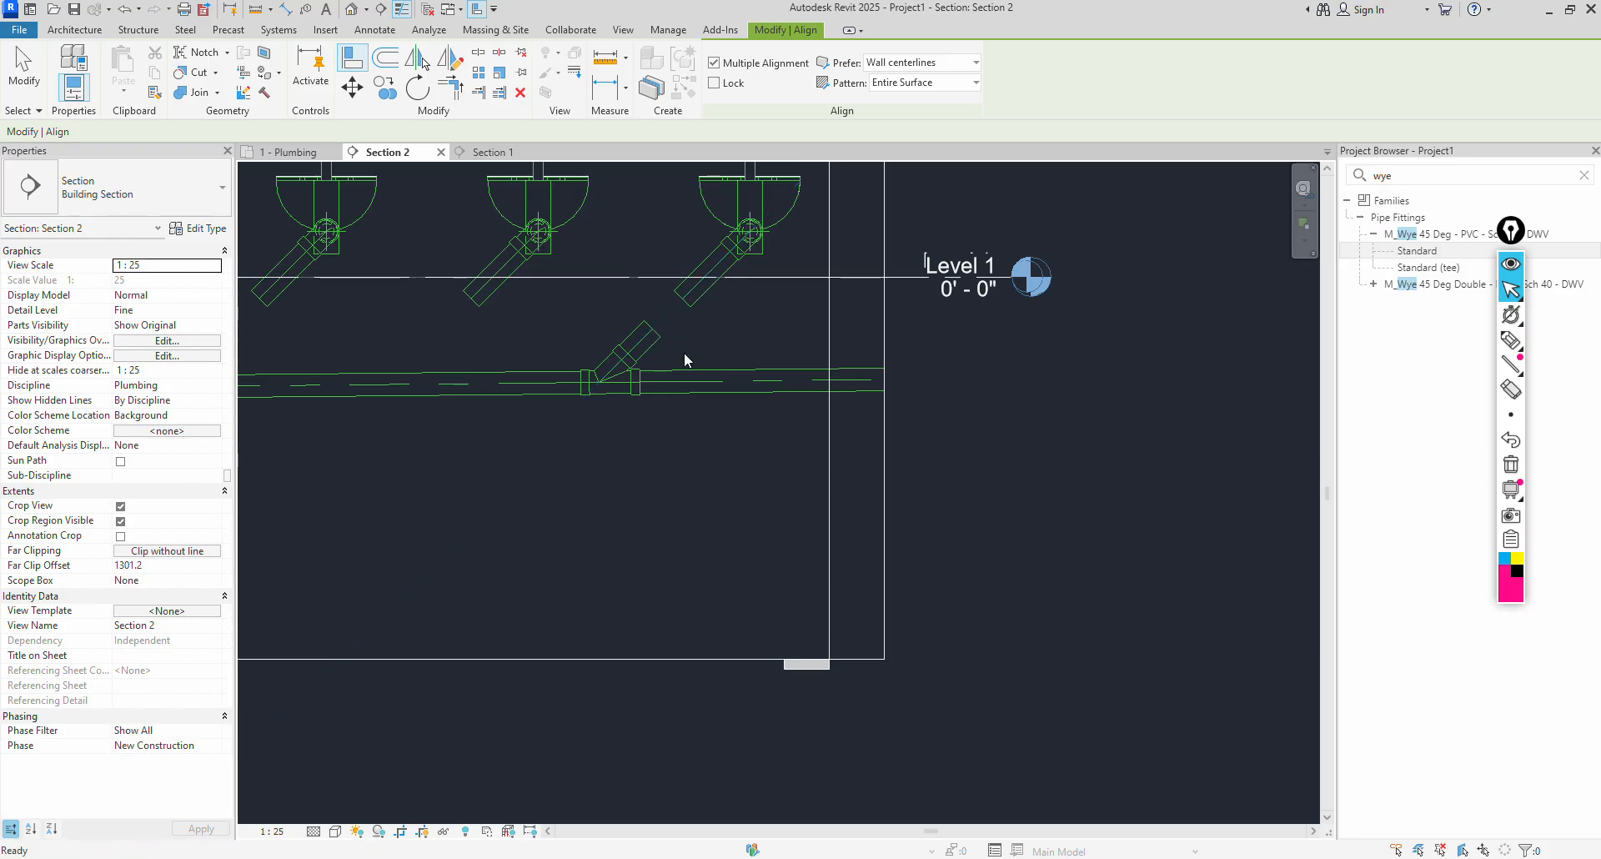
key(Escape)
scroll(676, 357, down, 2)
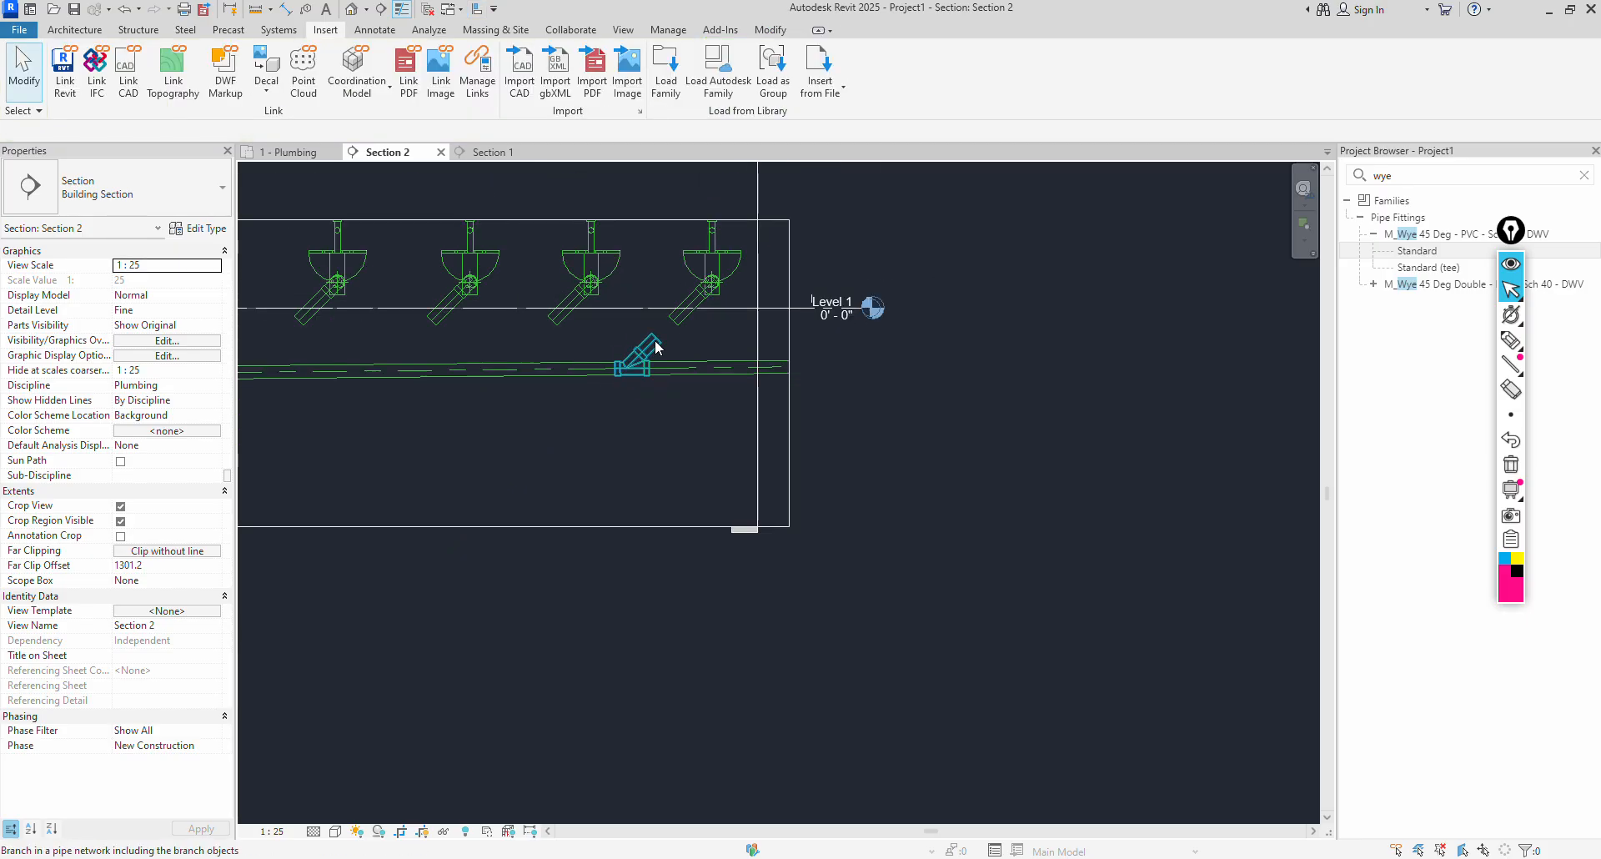
click(653, 342)
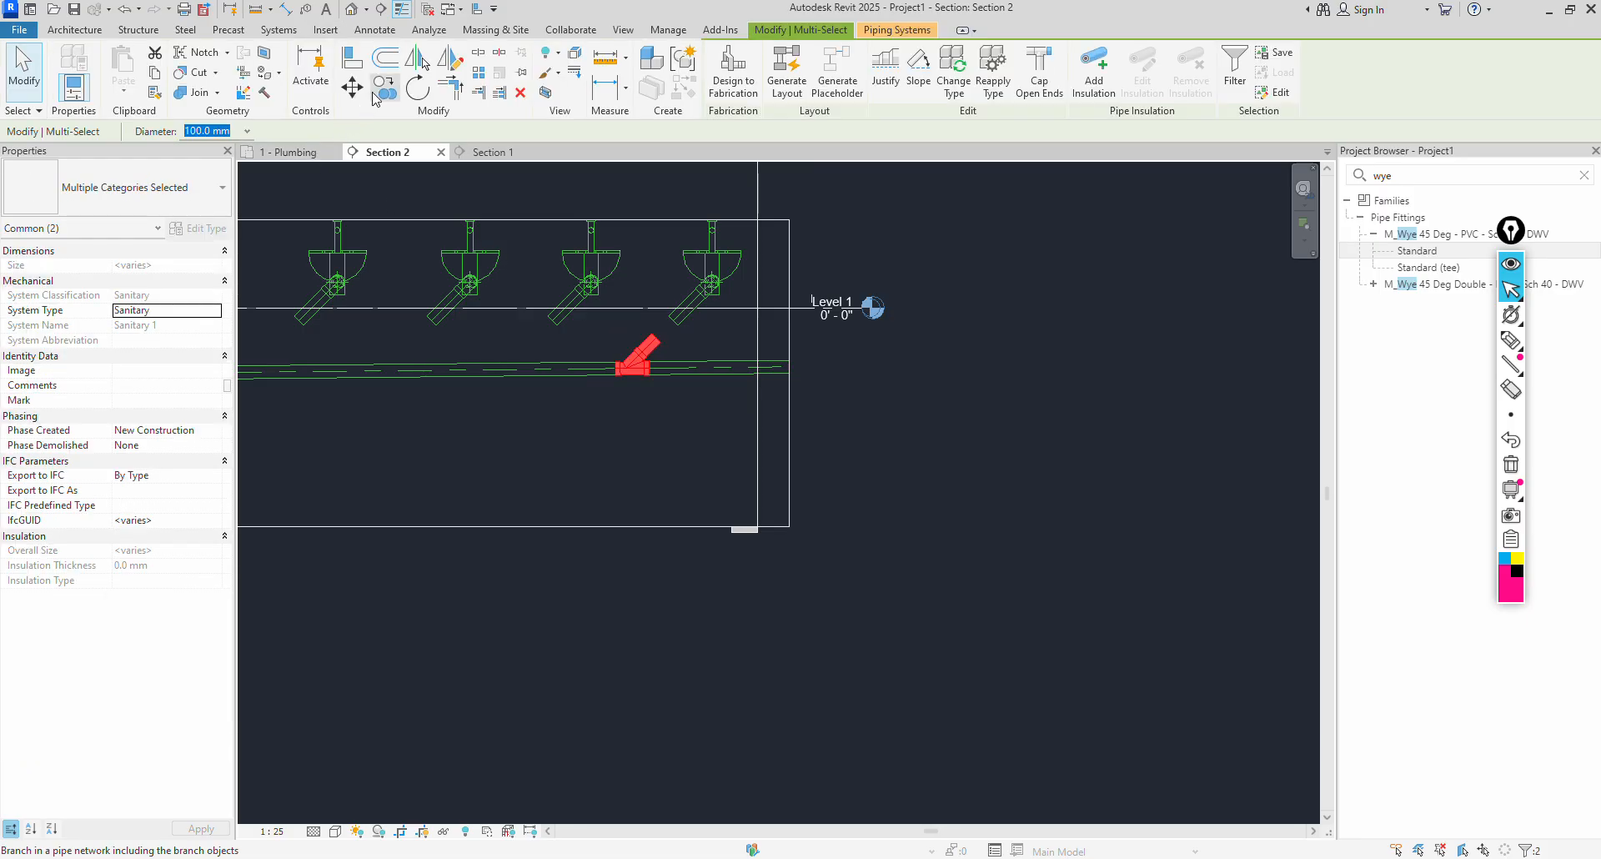
key(Escape)
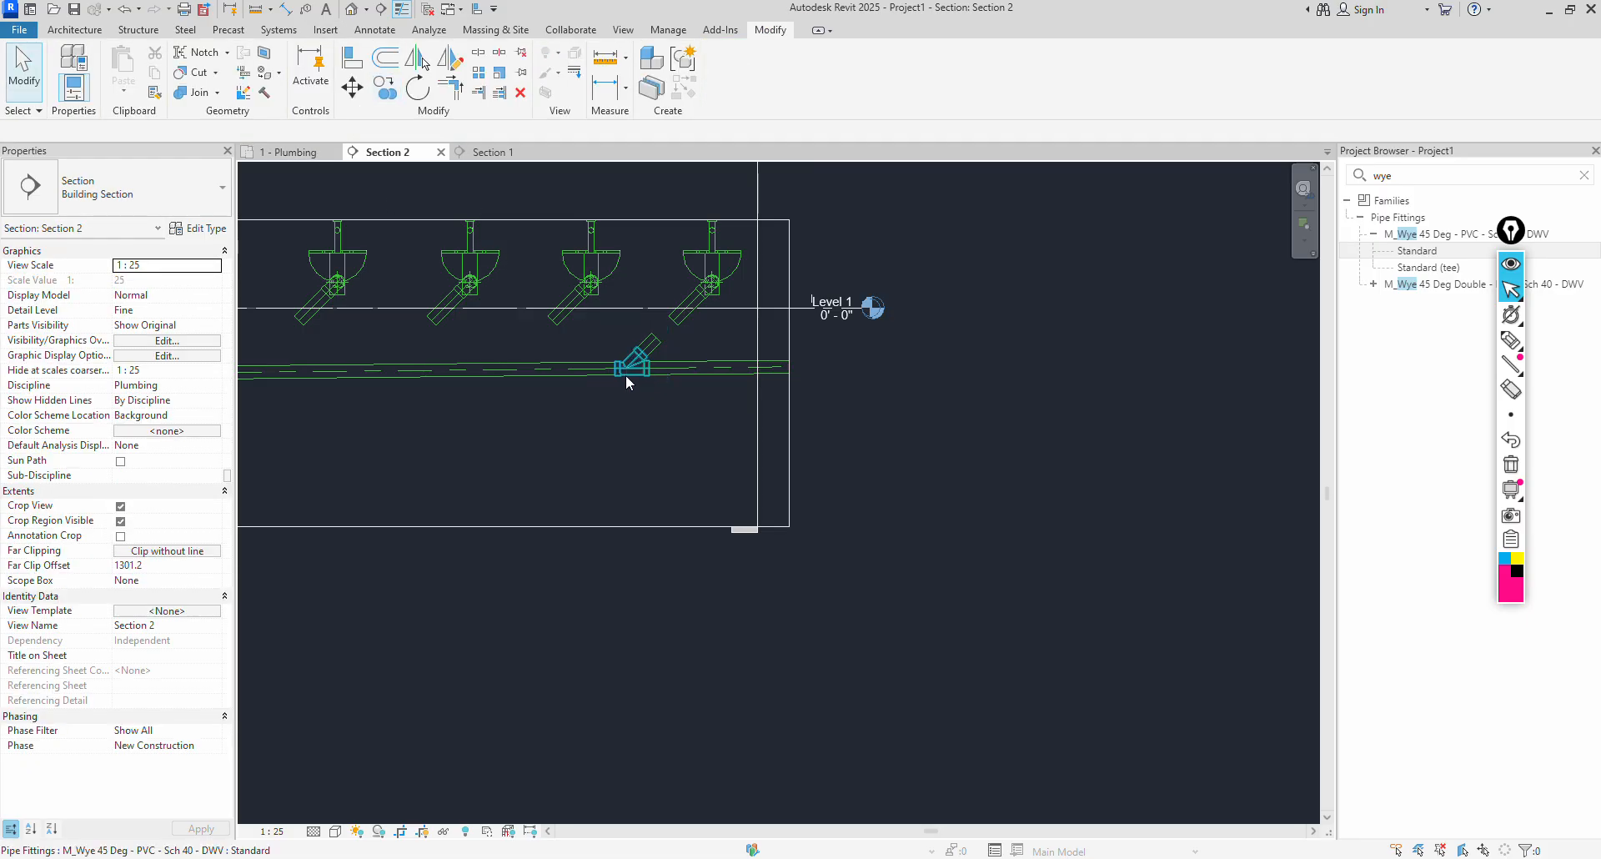
right_click(627, 375)
key(Escape)
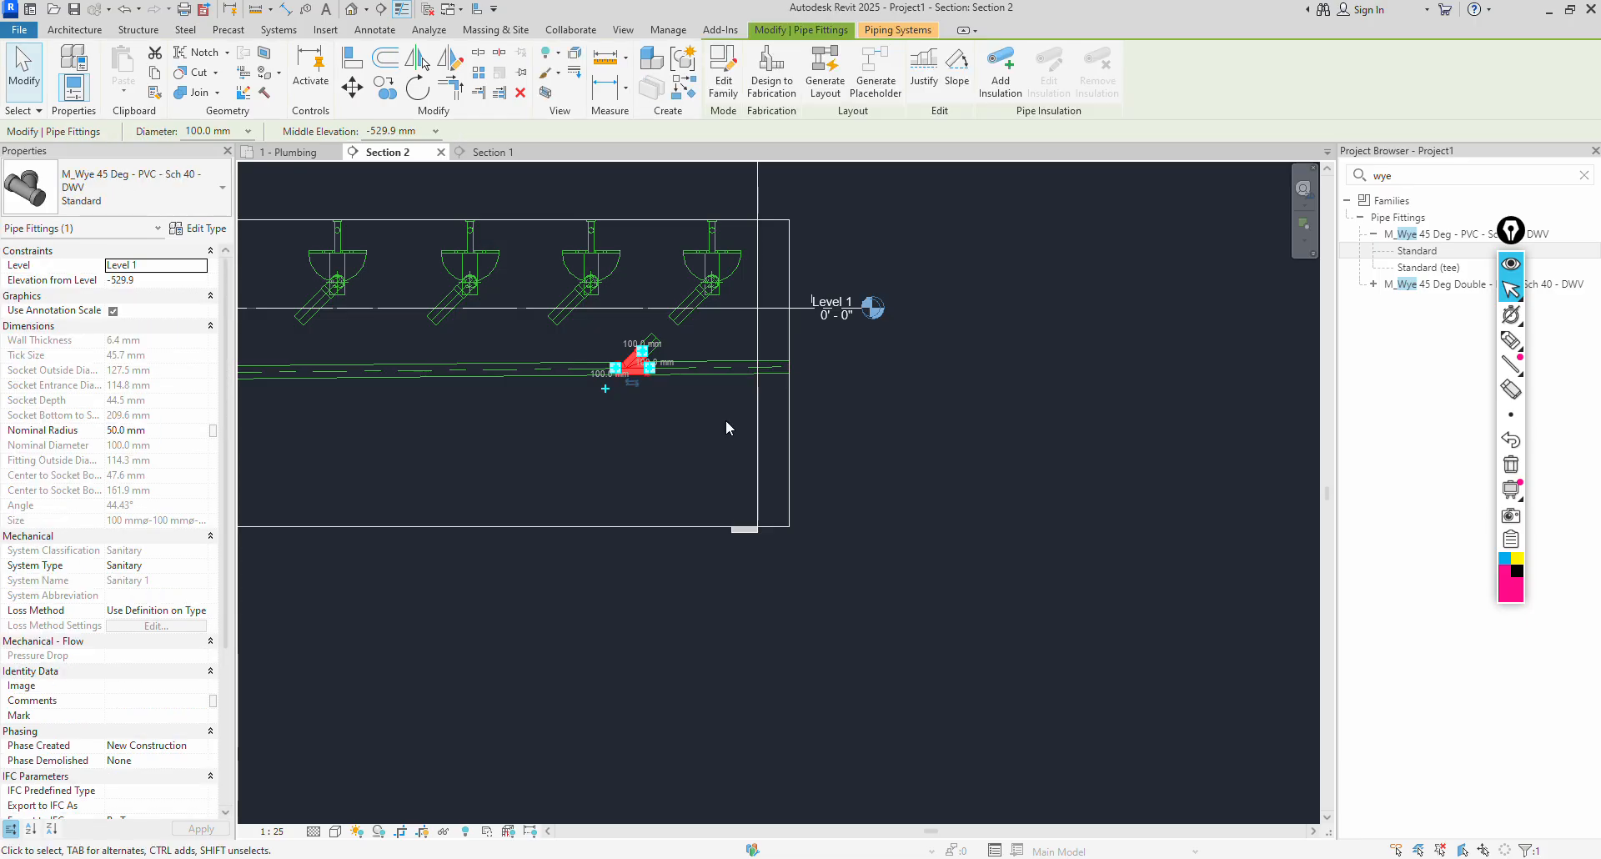
key(Escape)
Create a pipe similar to the 100 mm main and draw a 45° branch about 400 mm long up from the main, beside the existing wye.
click(713, 377)
right_click(713, 376)
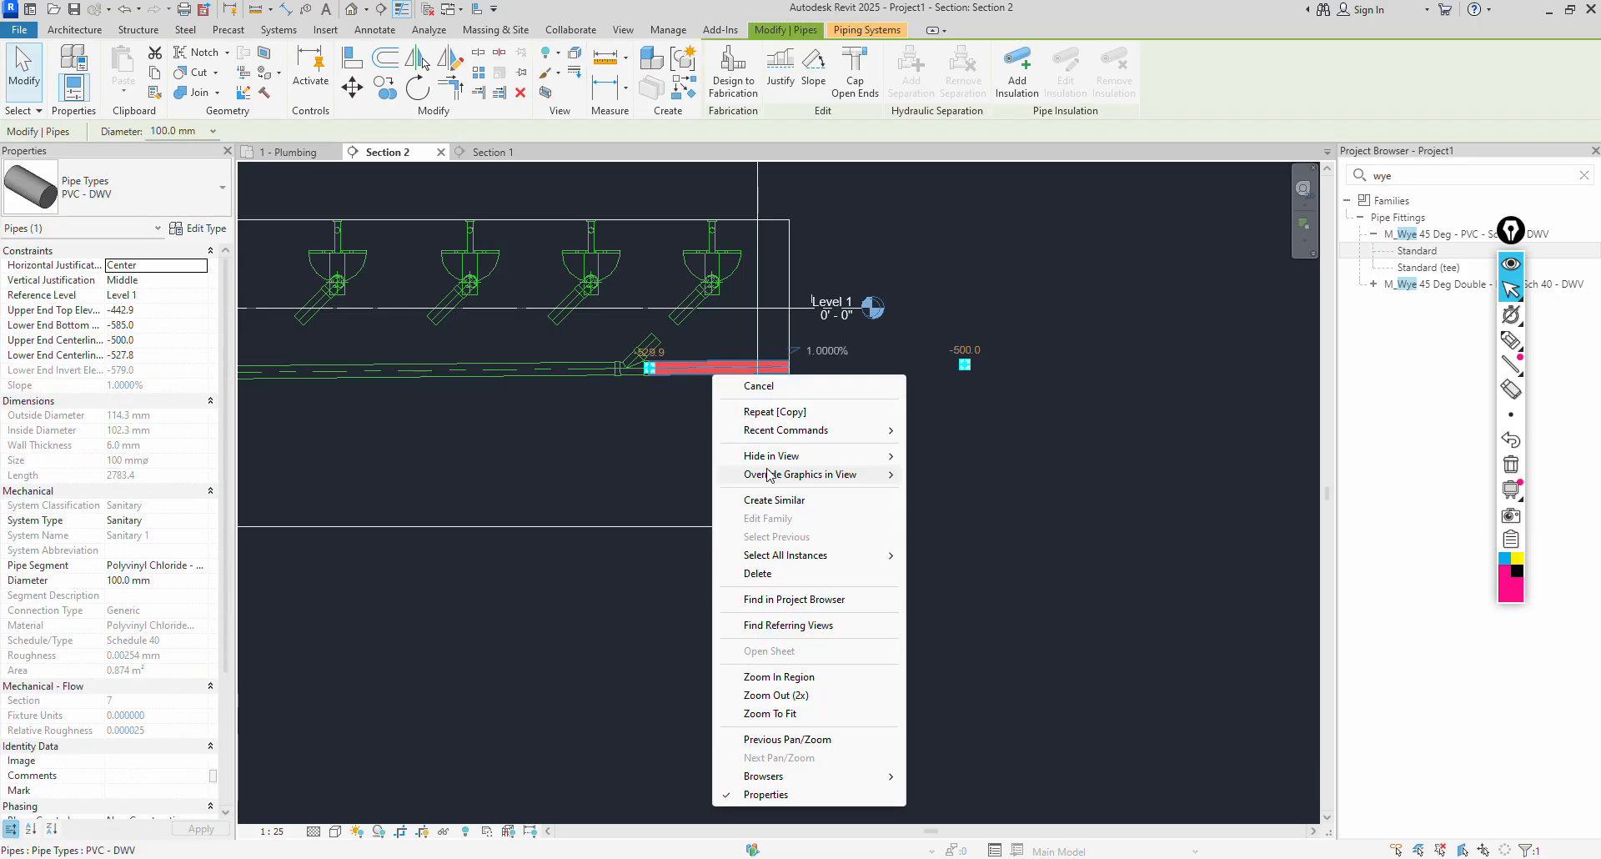
click(778, 502)
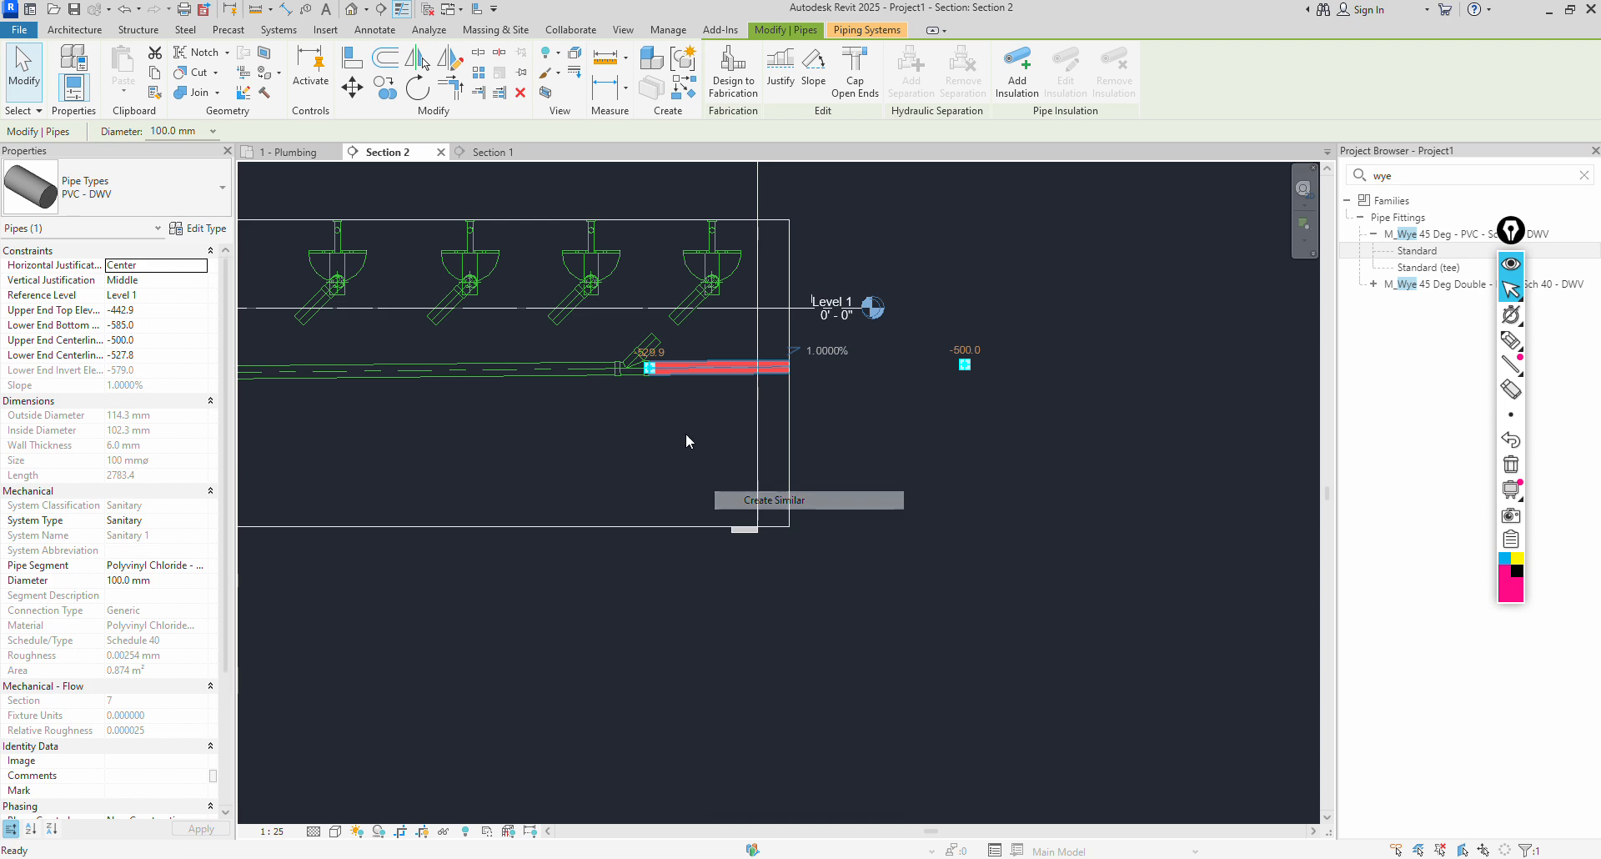
click(494, 367)
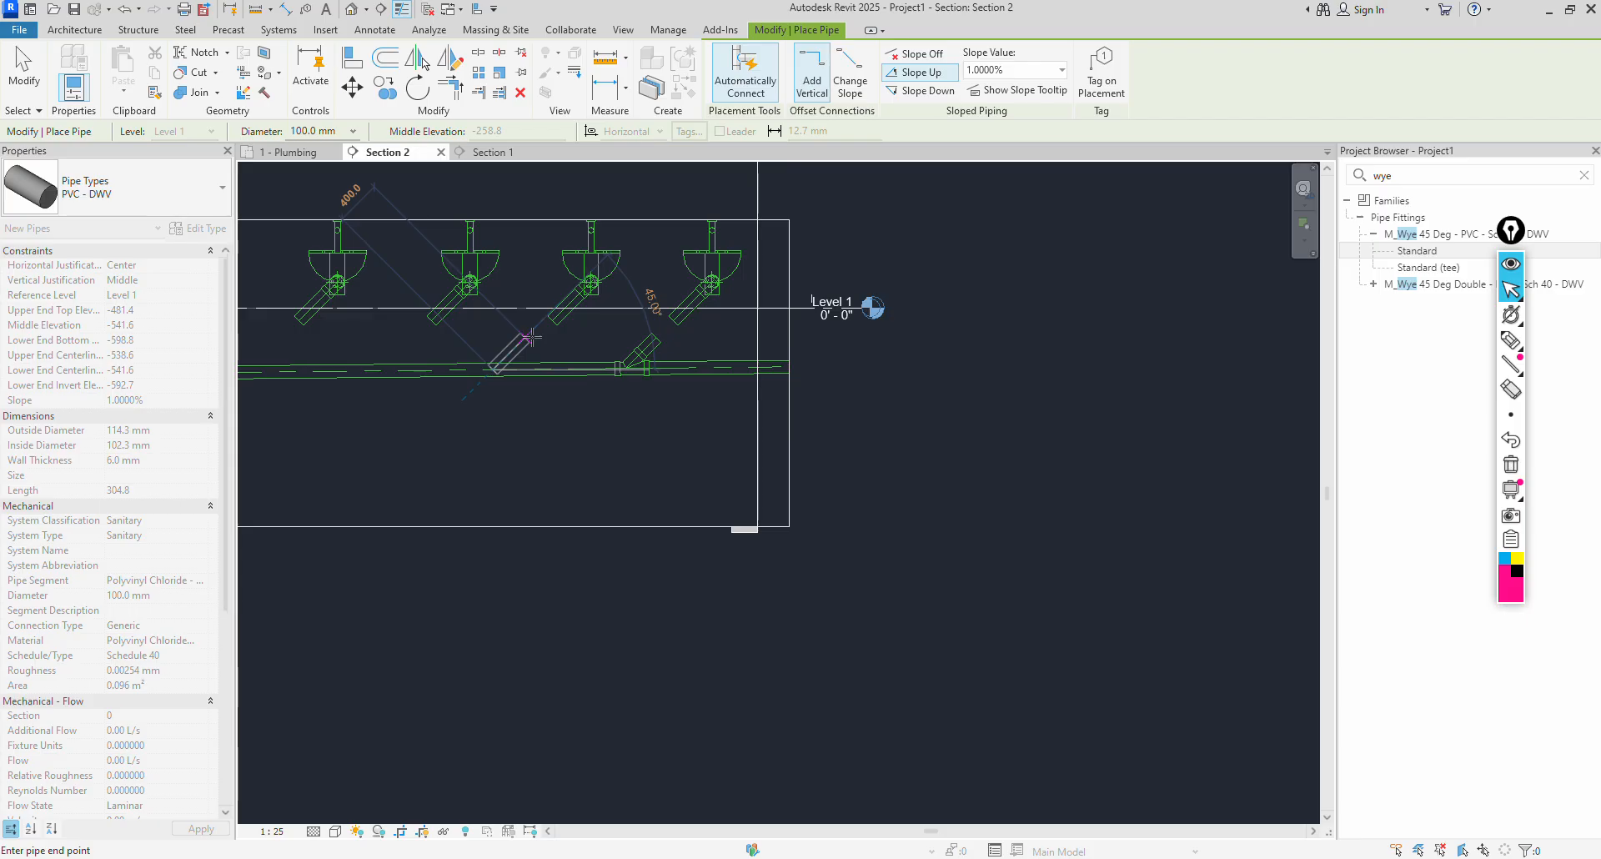
click(531, 337)
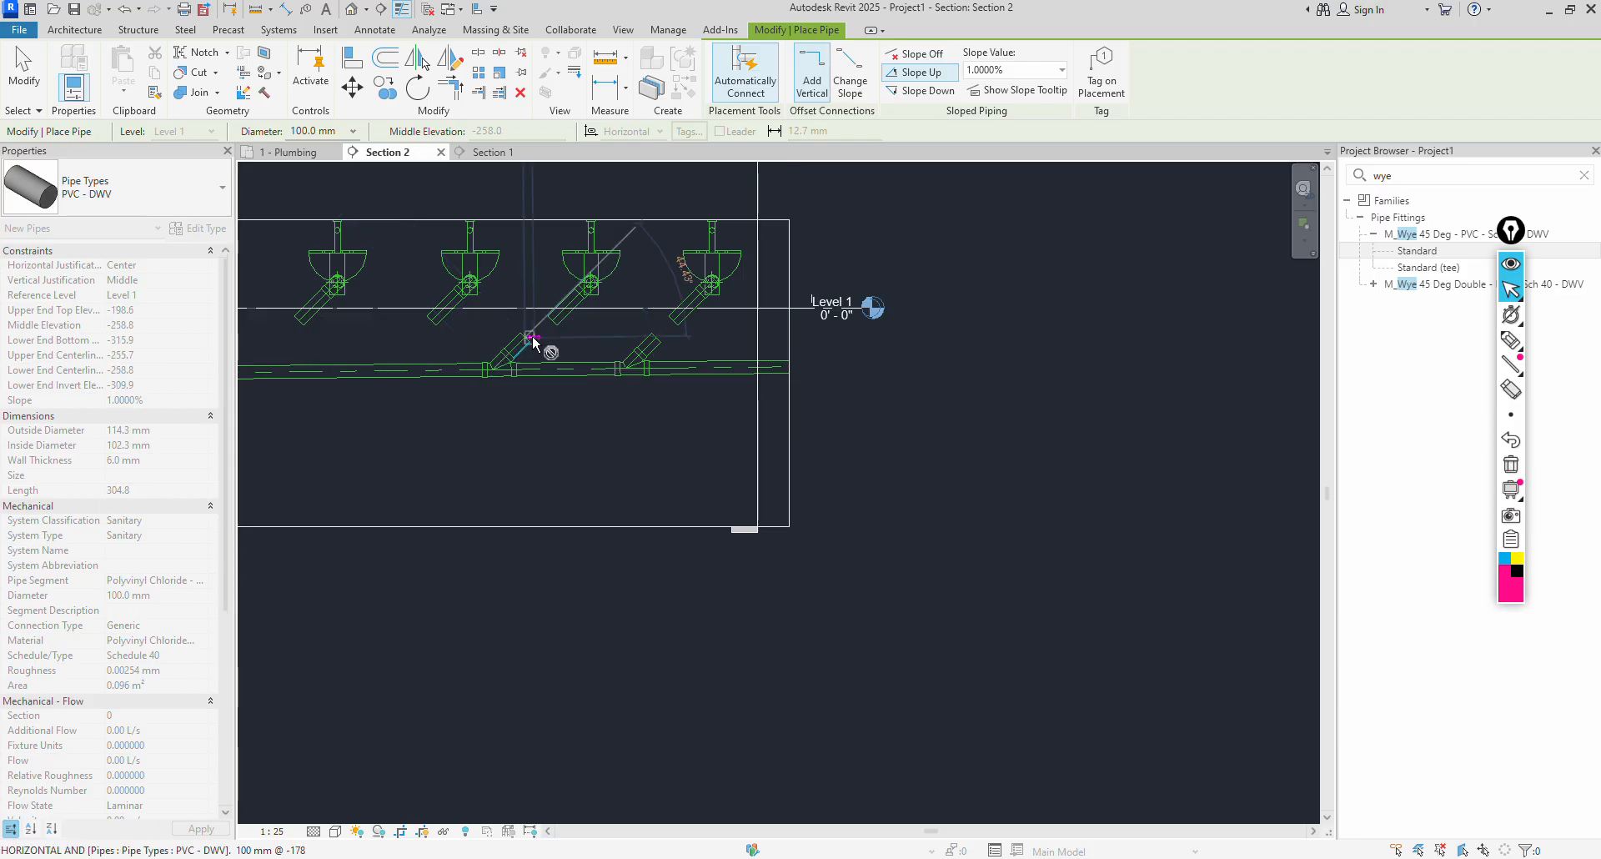
Draw two more 45° branch pipes up from the main for the next fixtures, the last one about 500 mm long.
click(358, 370)
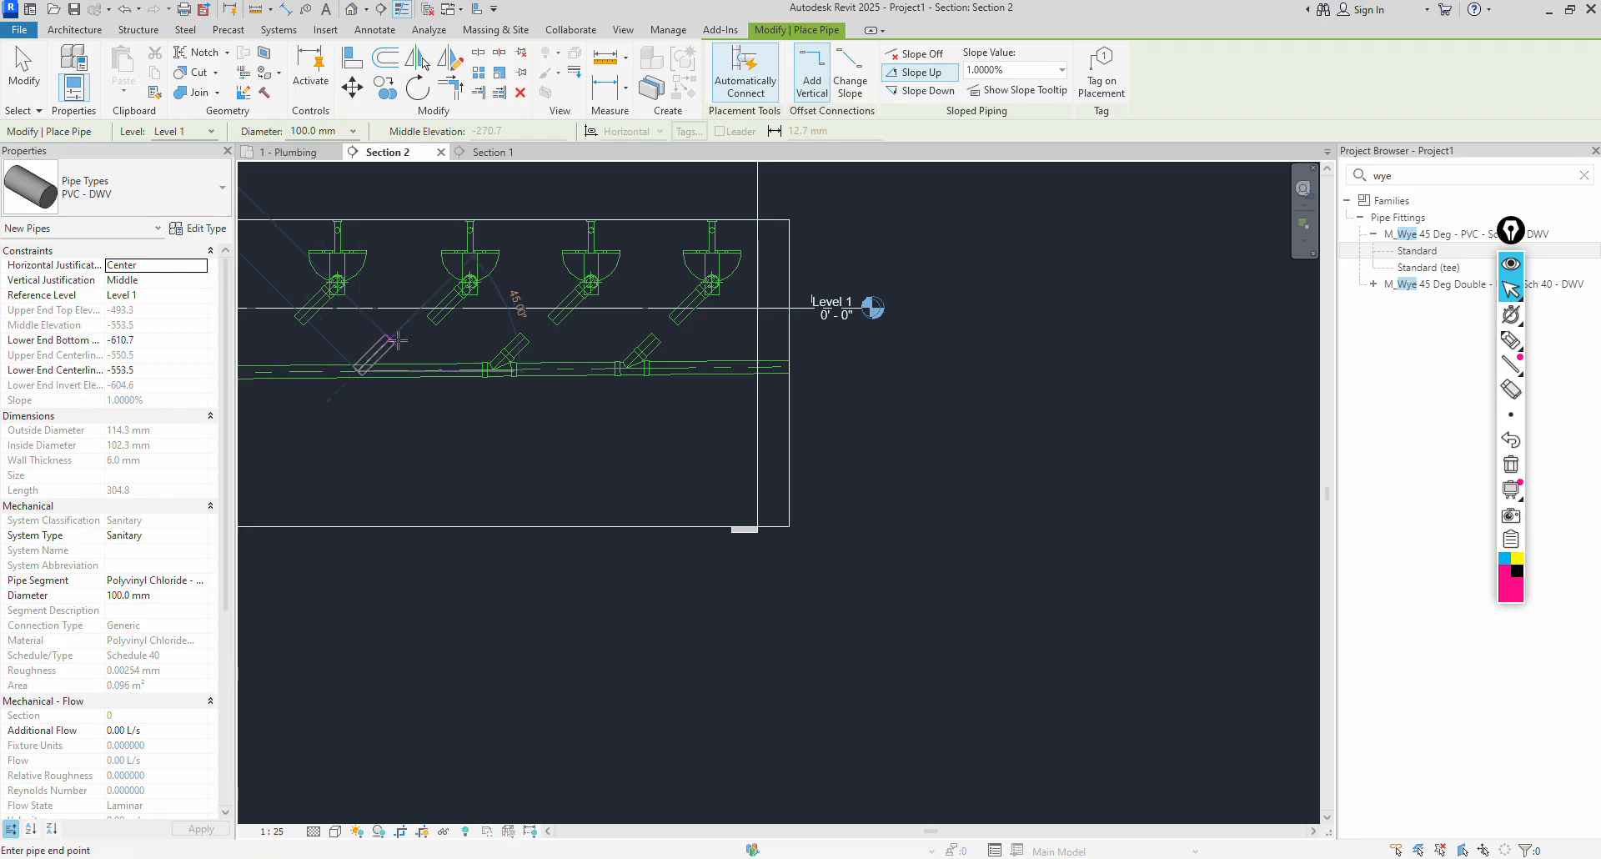
click(398, 335)
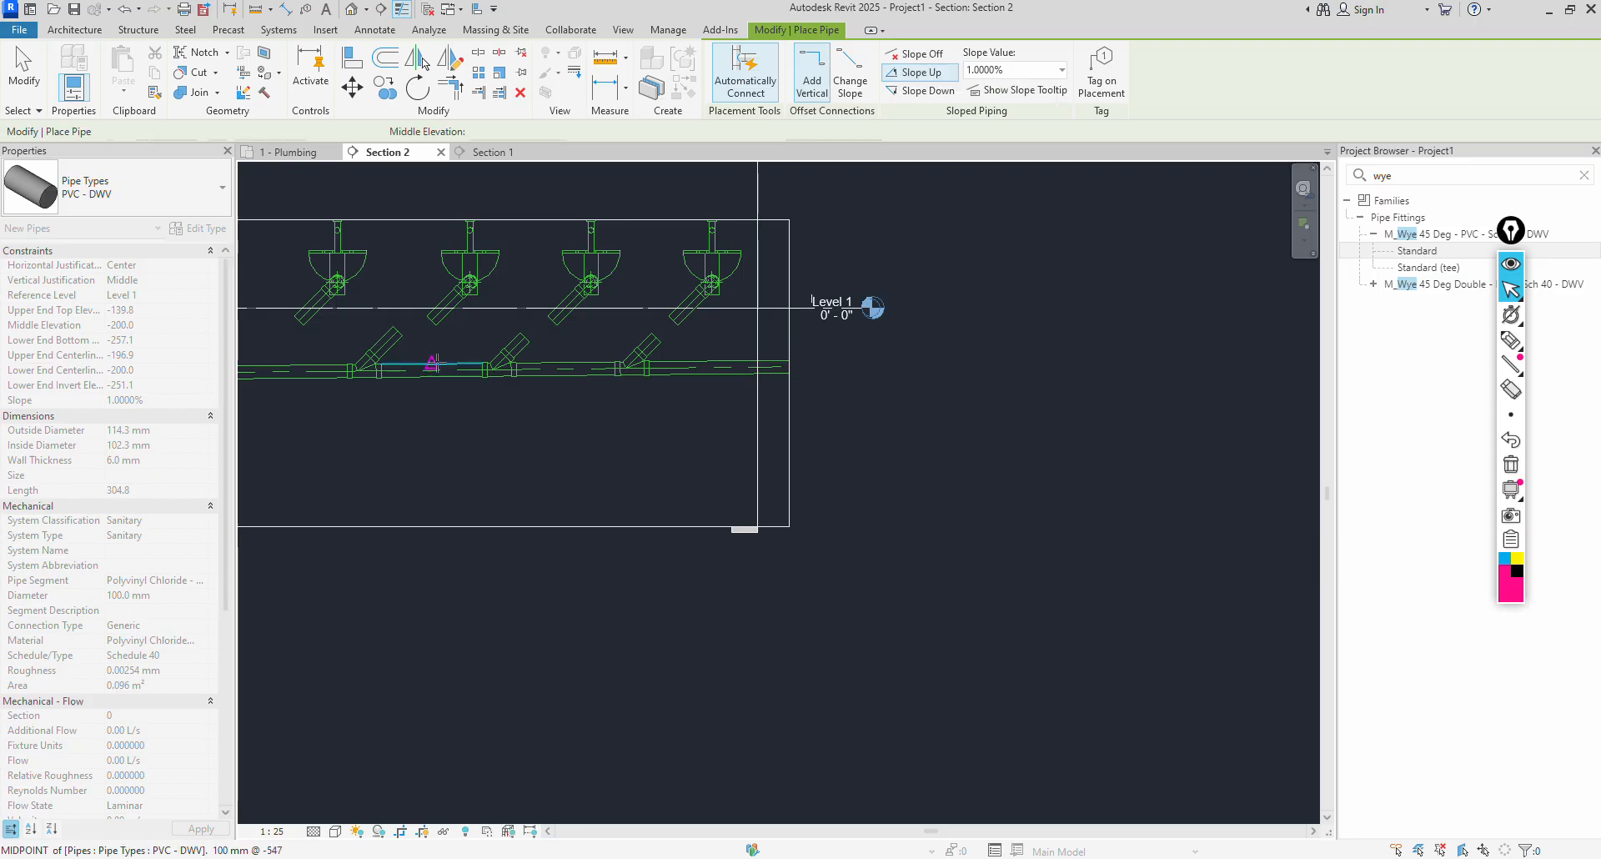
middle_drag(442, 367, 726, 375)
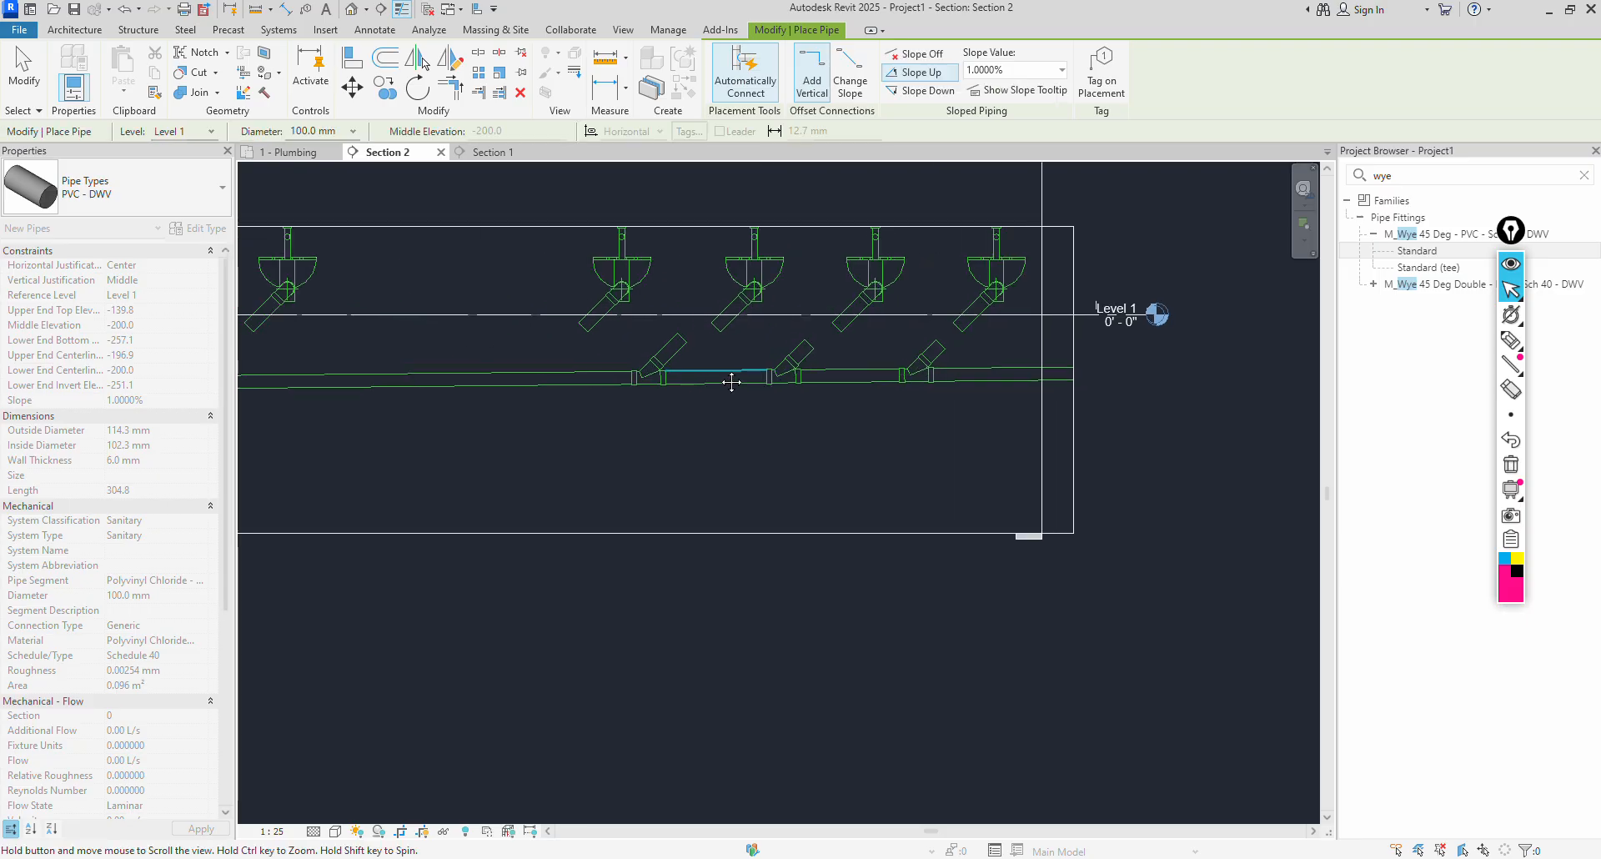
click(481, 384)
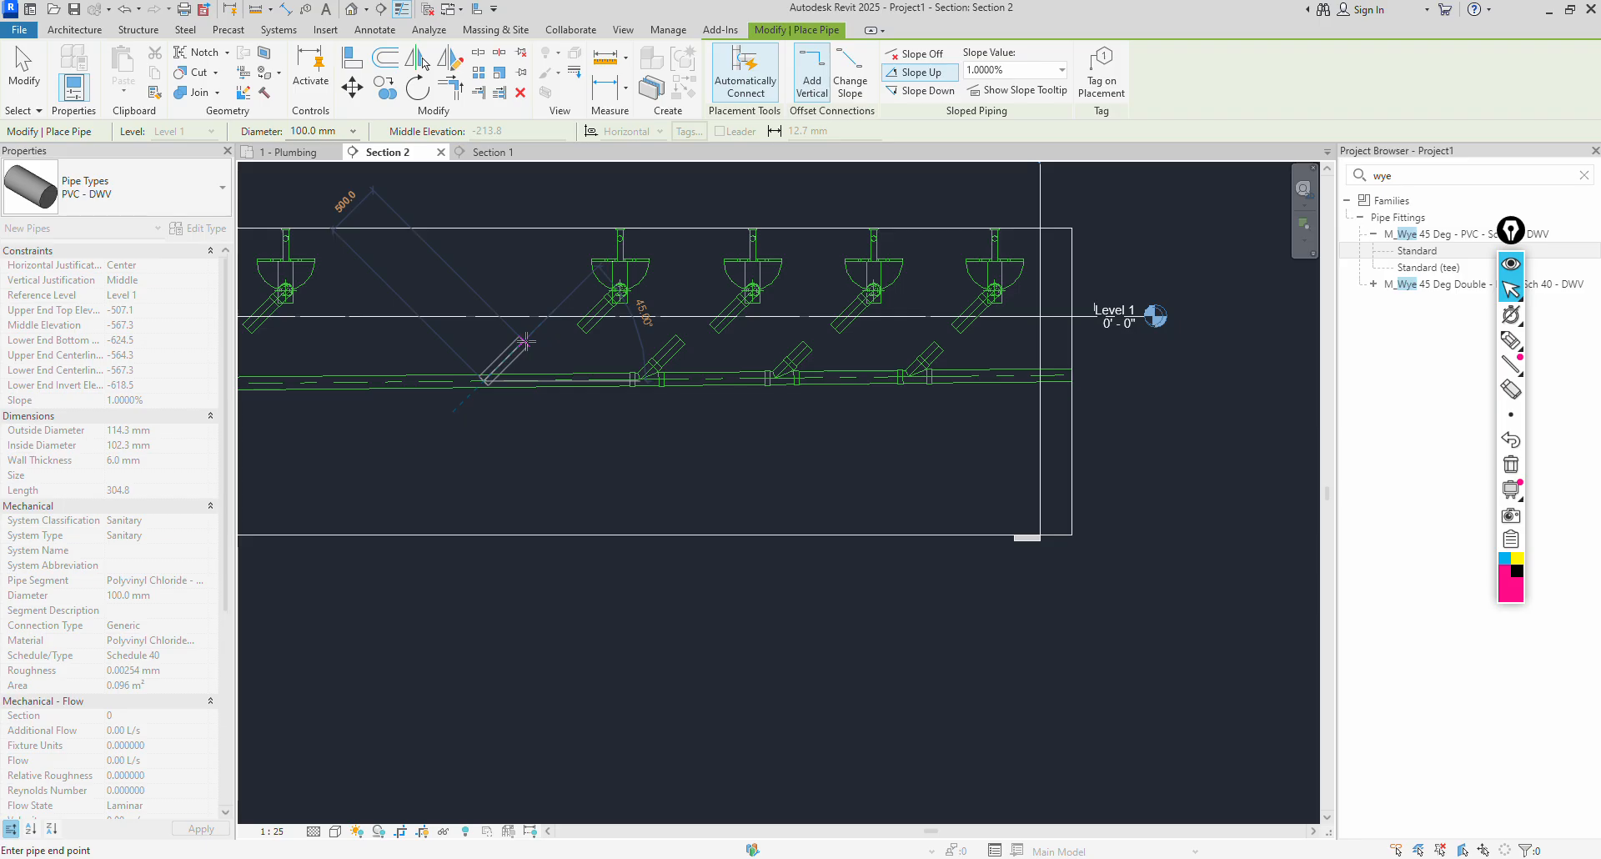
click(525, 341)
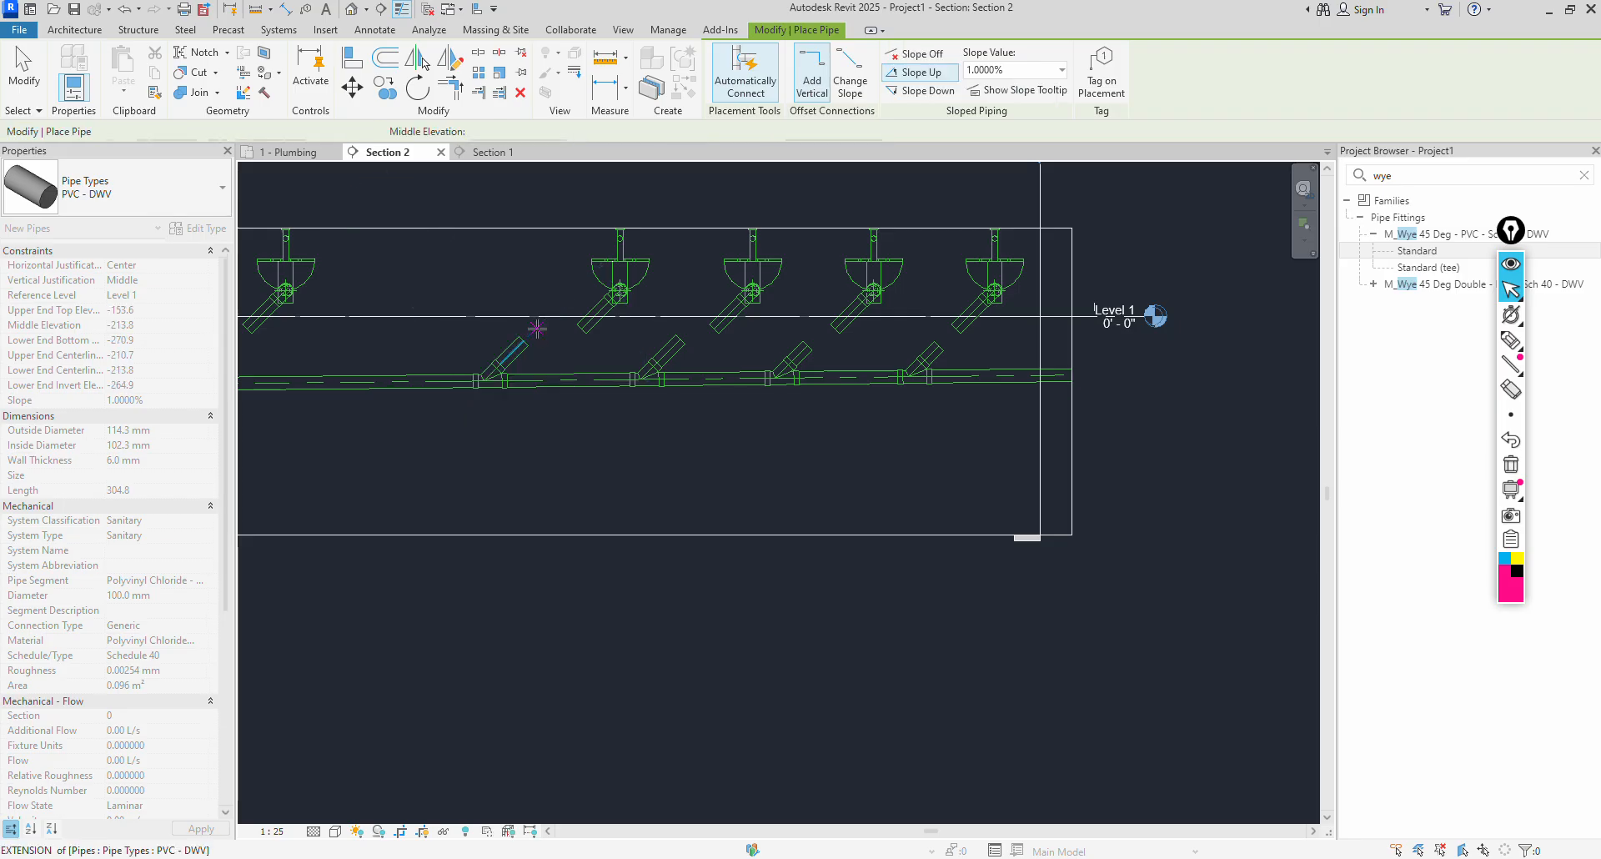
Try to align the last drawn branch pipe with the angled stub of the fourth fixture from the main's upper end.
key(a)
key(l)
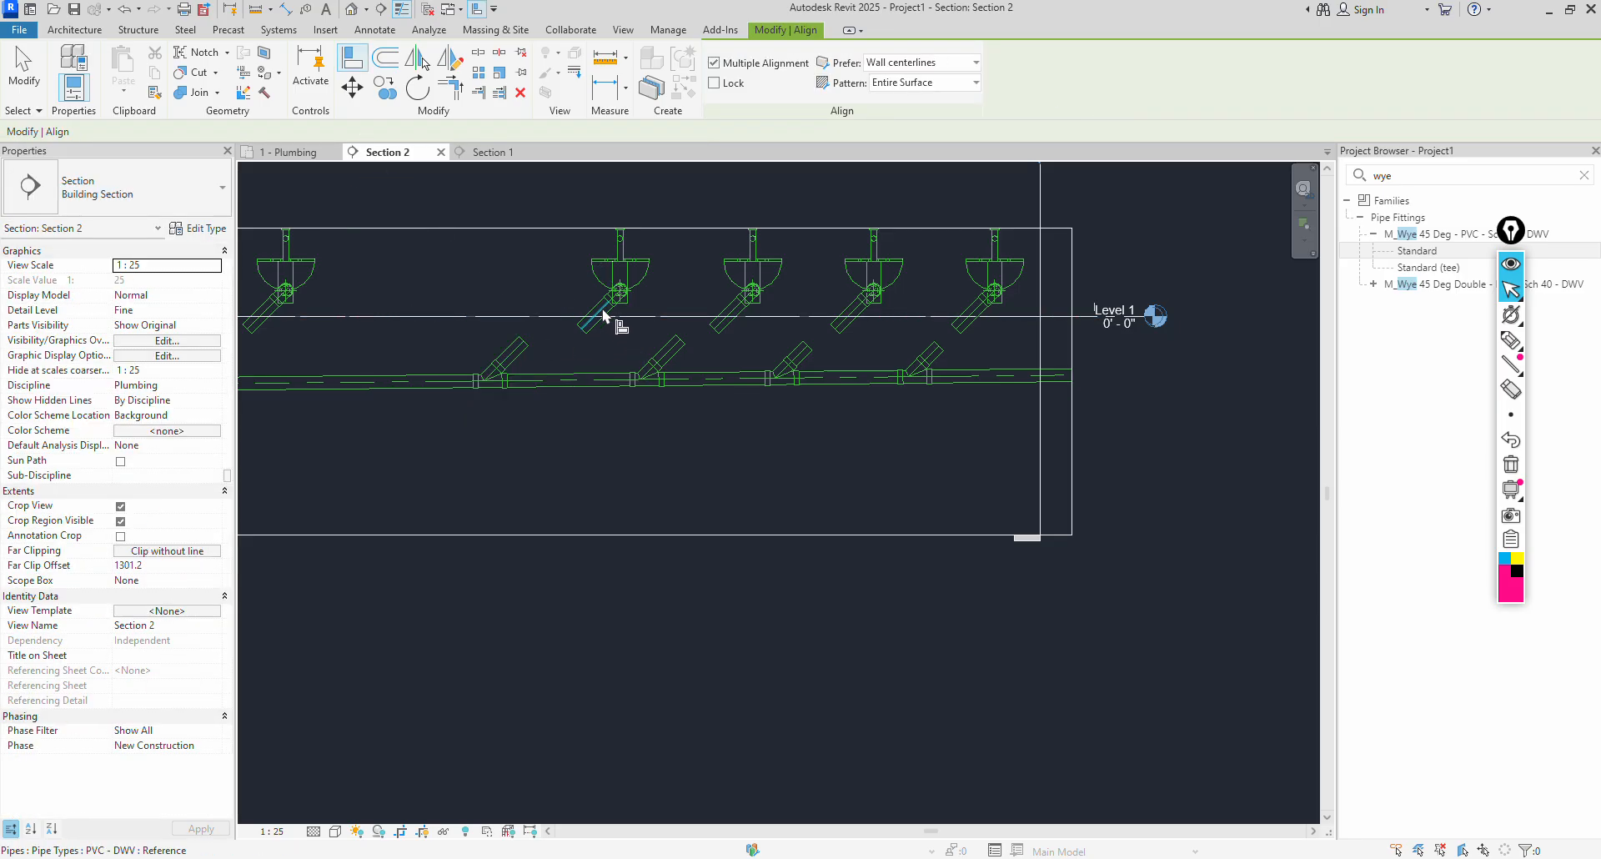
click(604, 315)
click(507, 359)
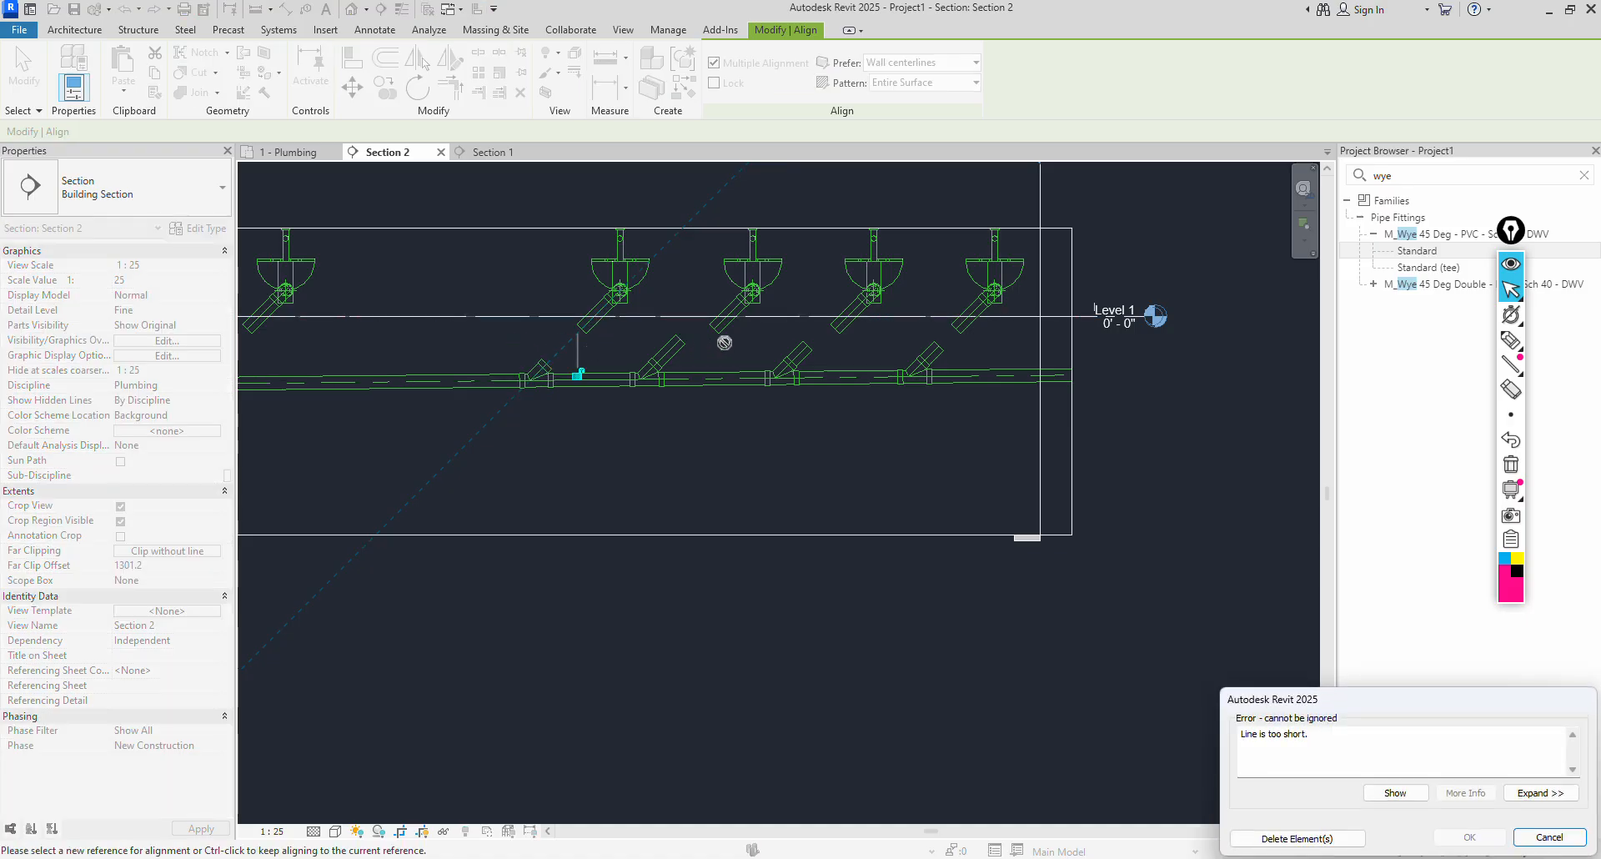
key(Escape)
scroll(572, 358, up, 1)
key(Escape)
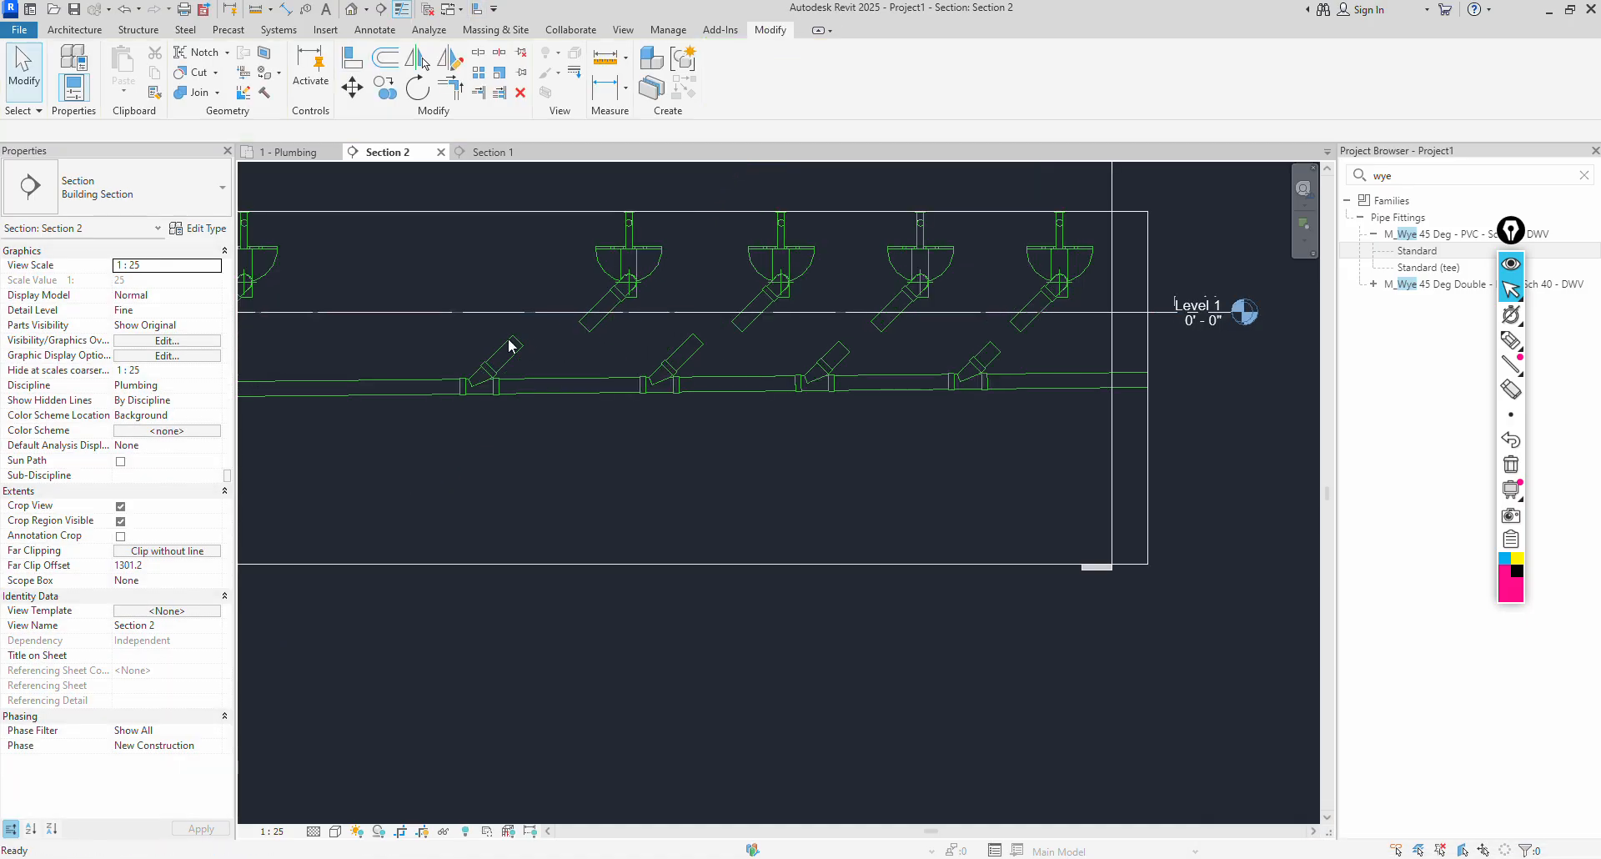
Lengthen the last drawn branch pipe past Level 1 and align it with its fixture's angled drain stub.
click(524, 345)
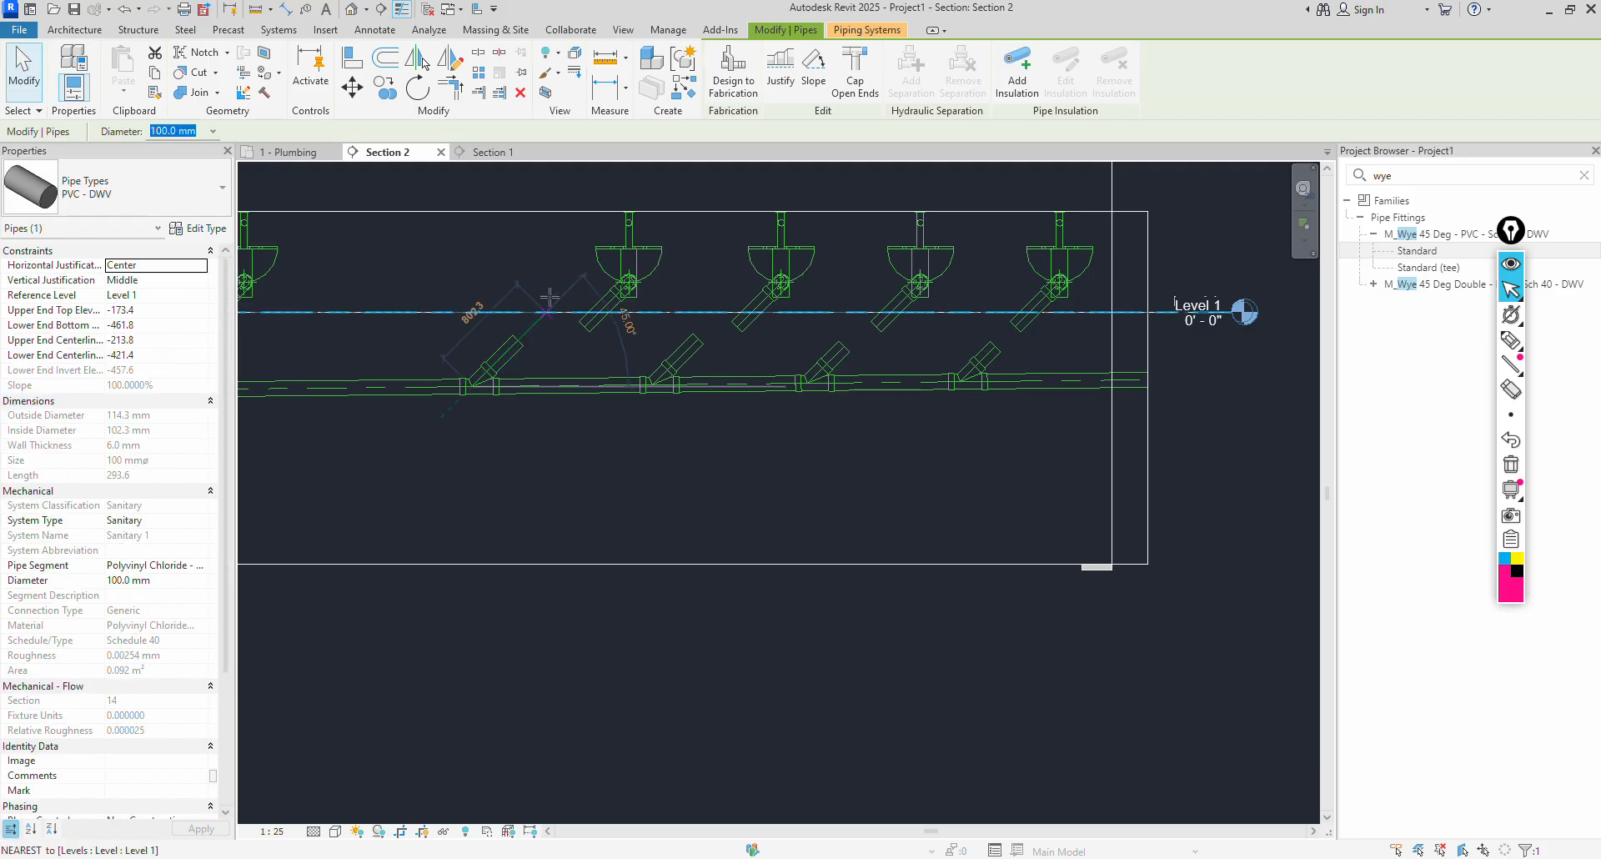
drag(524, 345, 574, 291)
key(Escape)
key(a)
key(l)
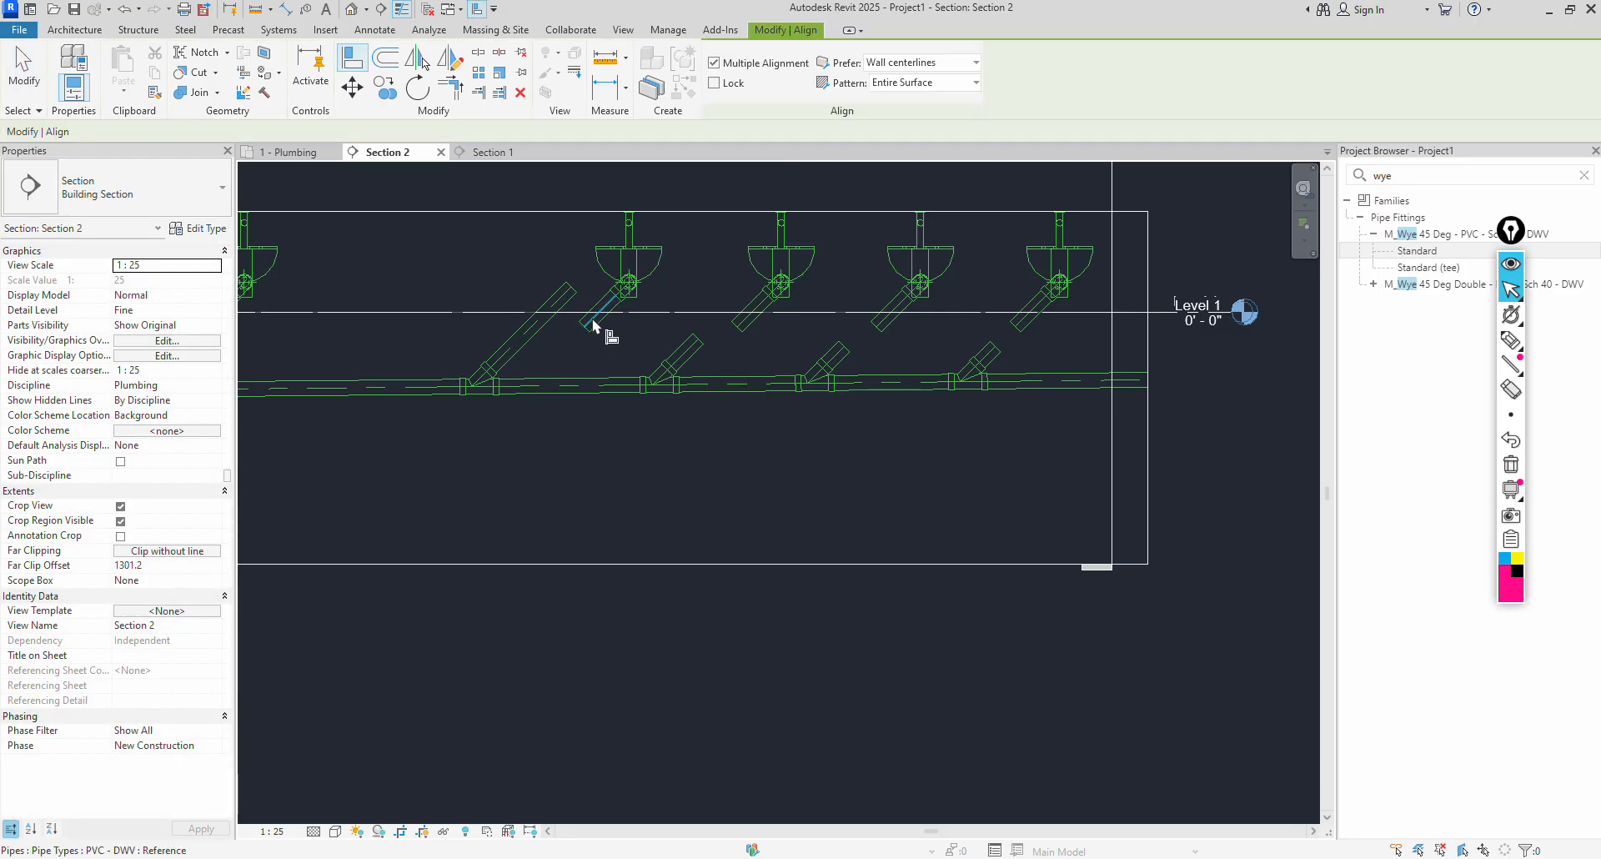
click(608, 322)
click(547, 329)
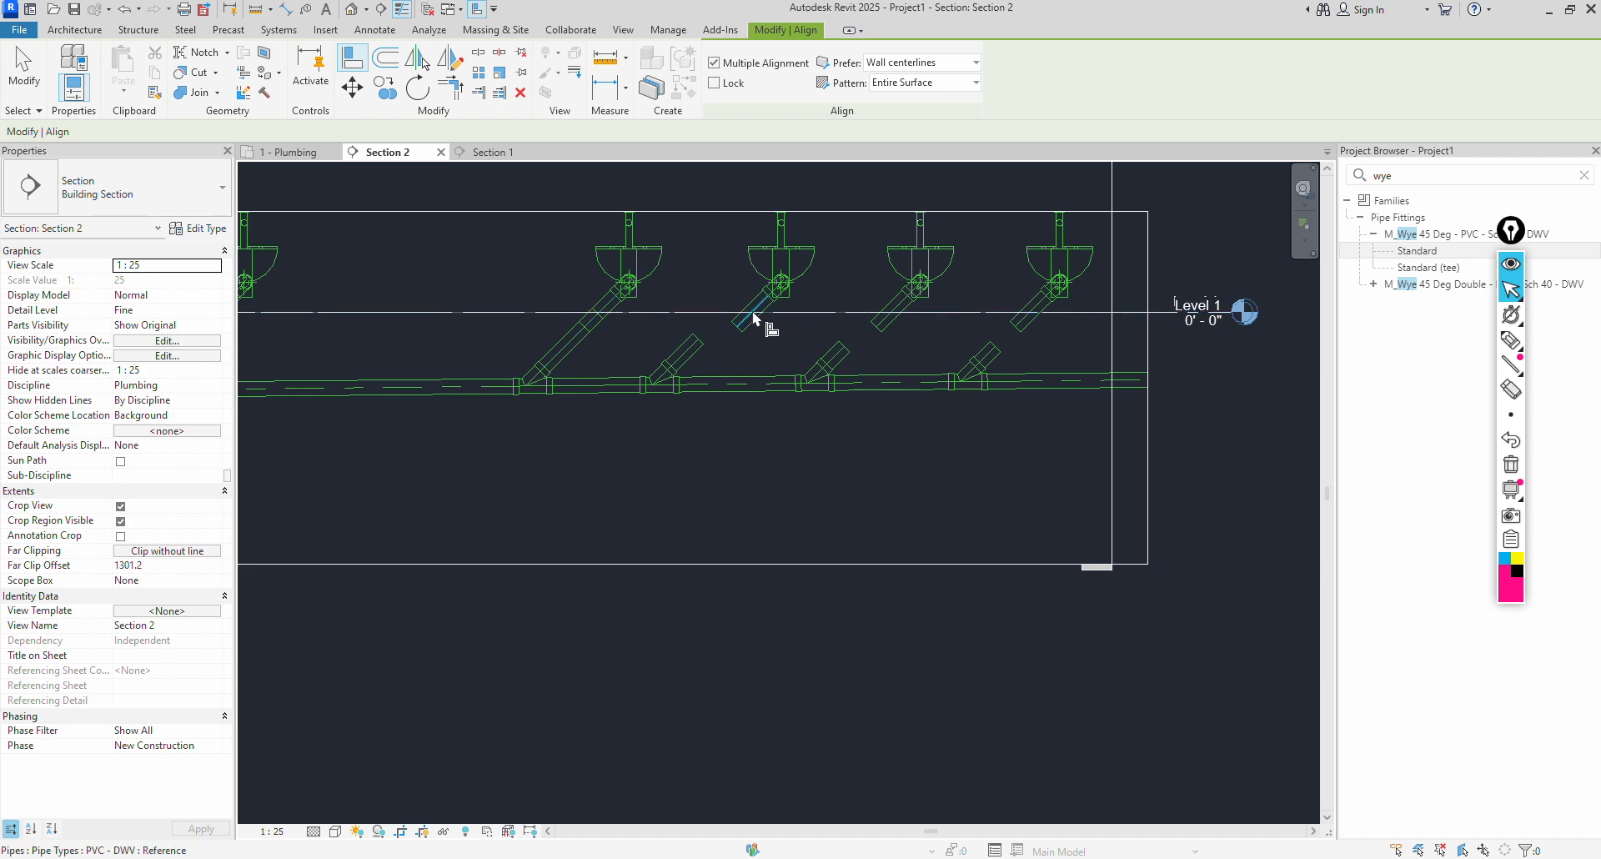
Align the remaining short branch pipes on the main with the angled drain stubs of their fixtures.
click(709, 365)
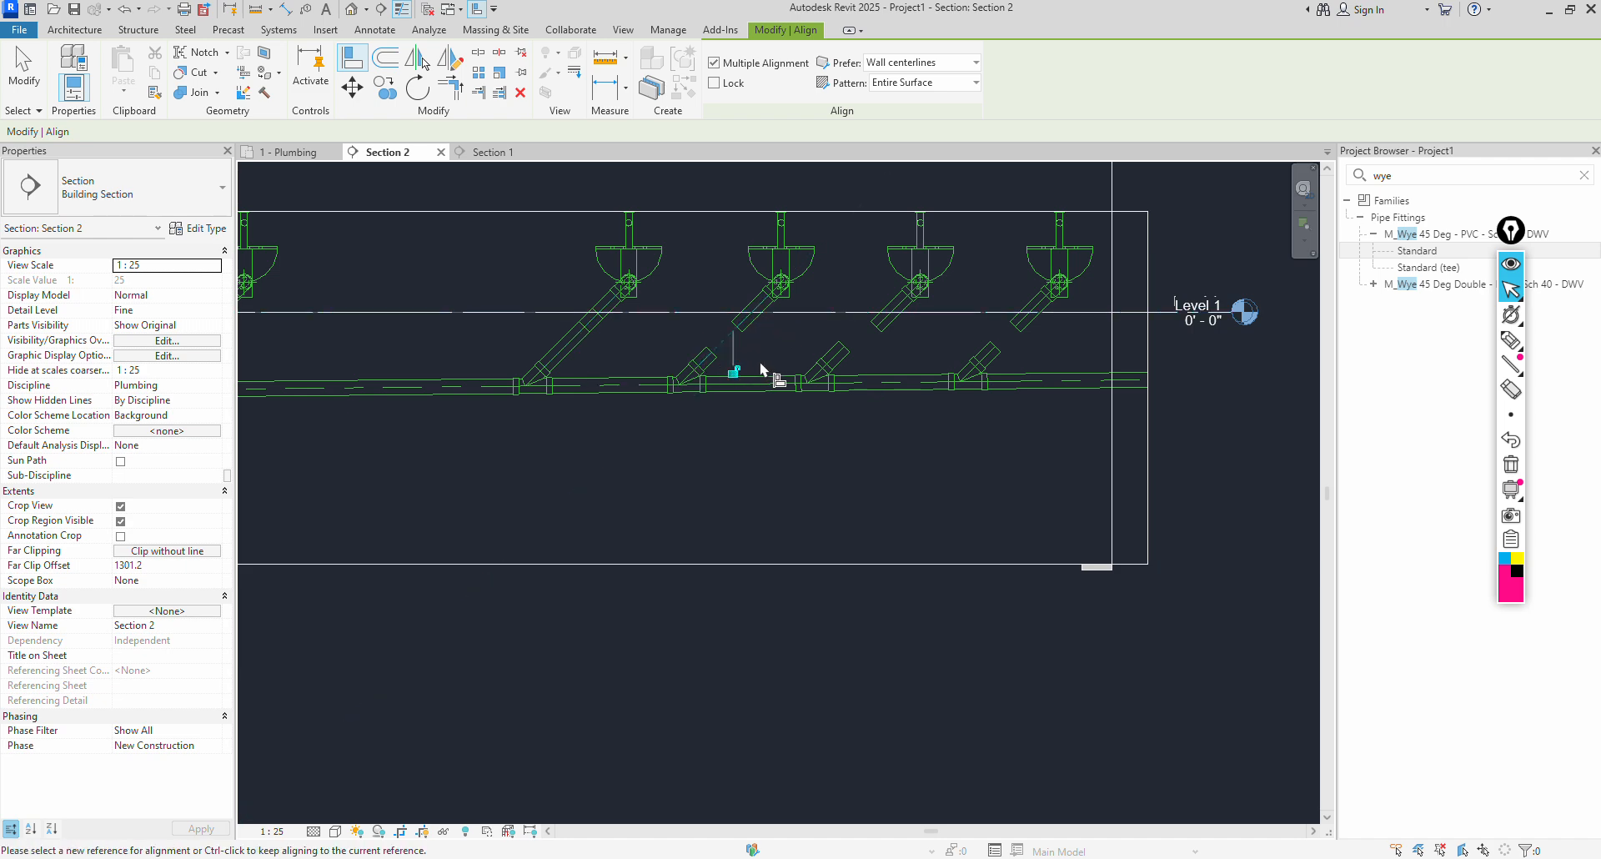
click(836, 363)
key(Escape)
key(Escape)
Connect the long branch pipe and the neighbouring short branch to the ends of their fixtures' angled stubs.
scroll(713, 332, up, 2)
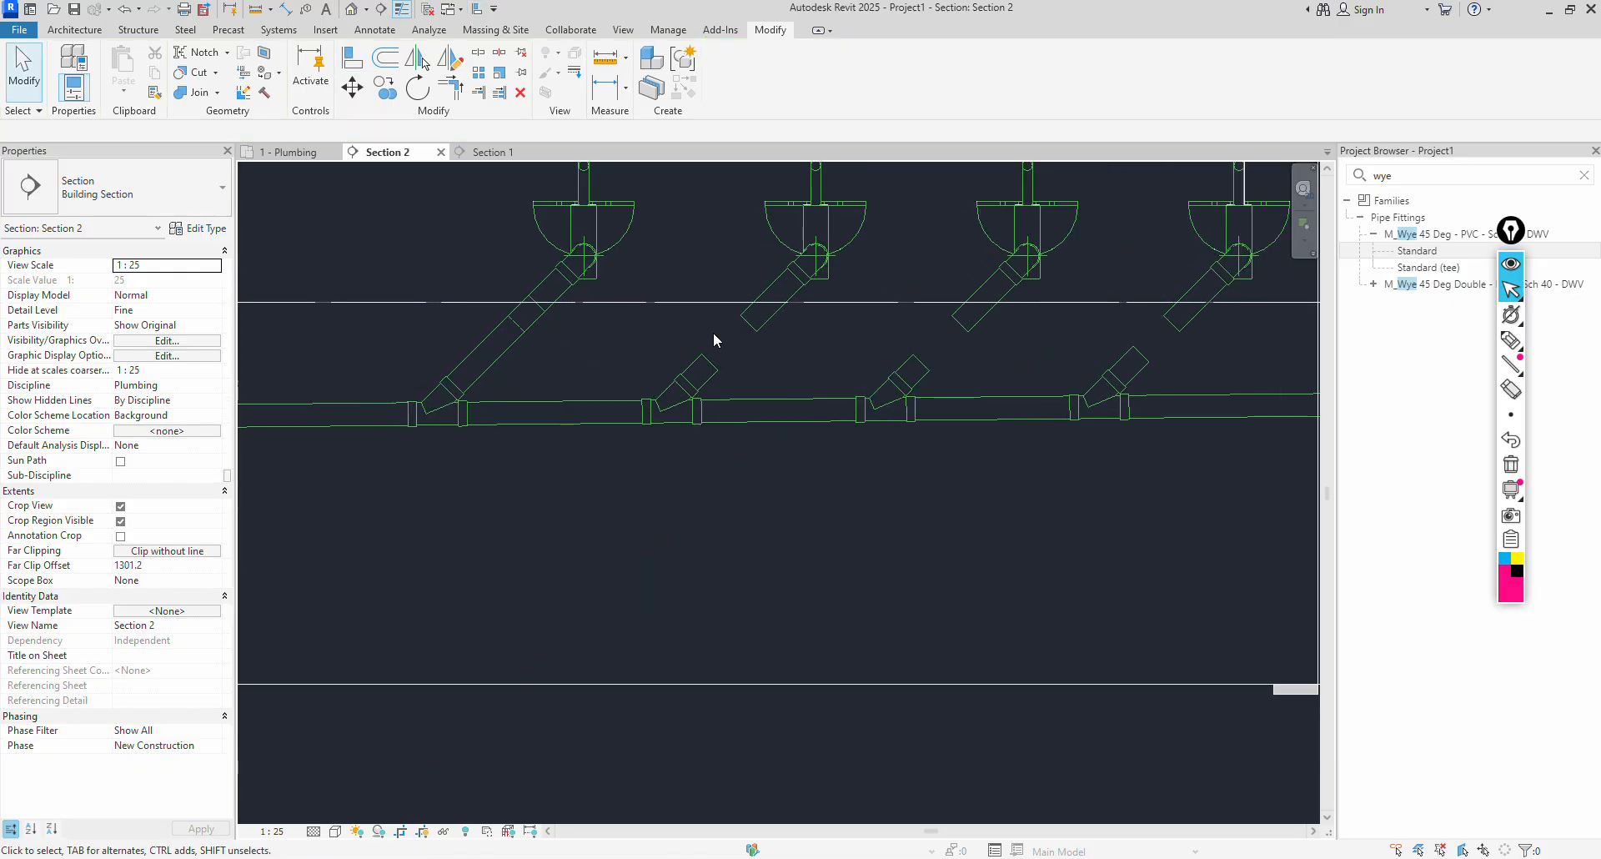
click(533, 315)
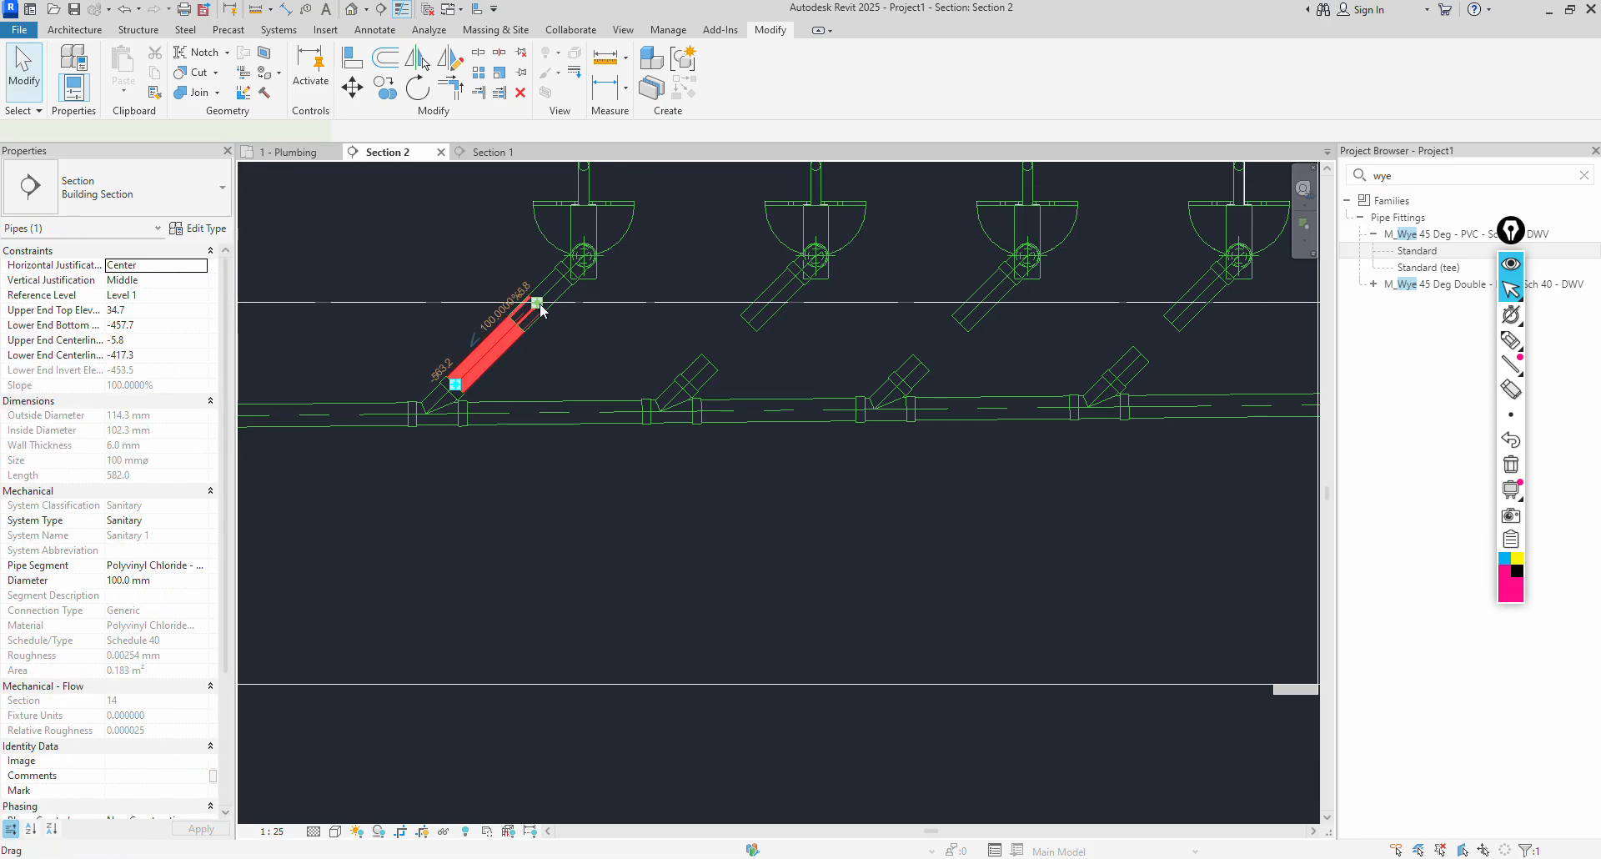
drag(533, 316, 583, 327)
key(Escape)
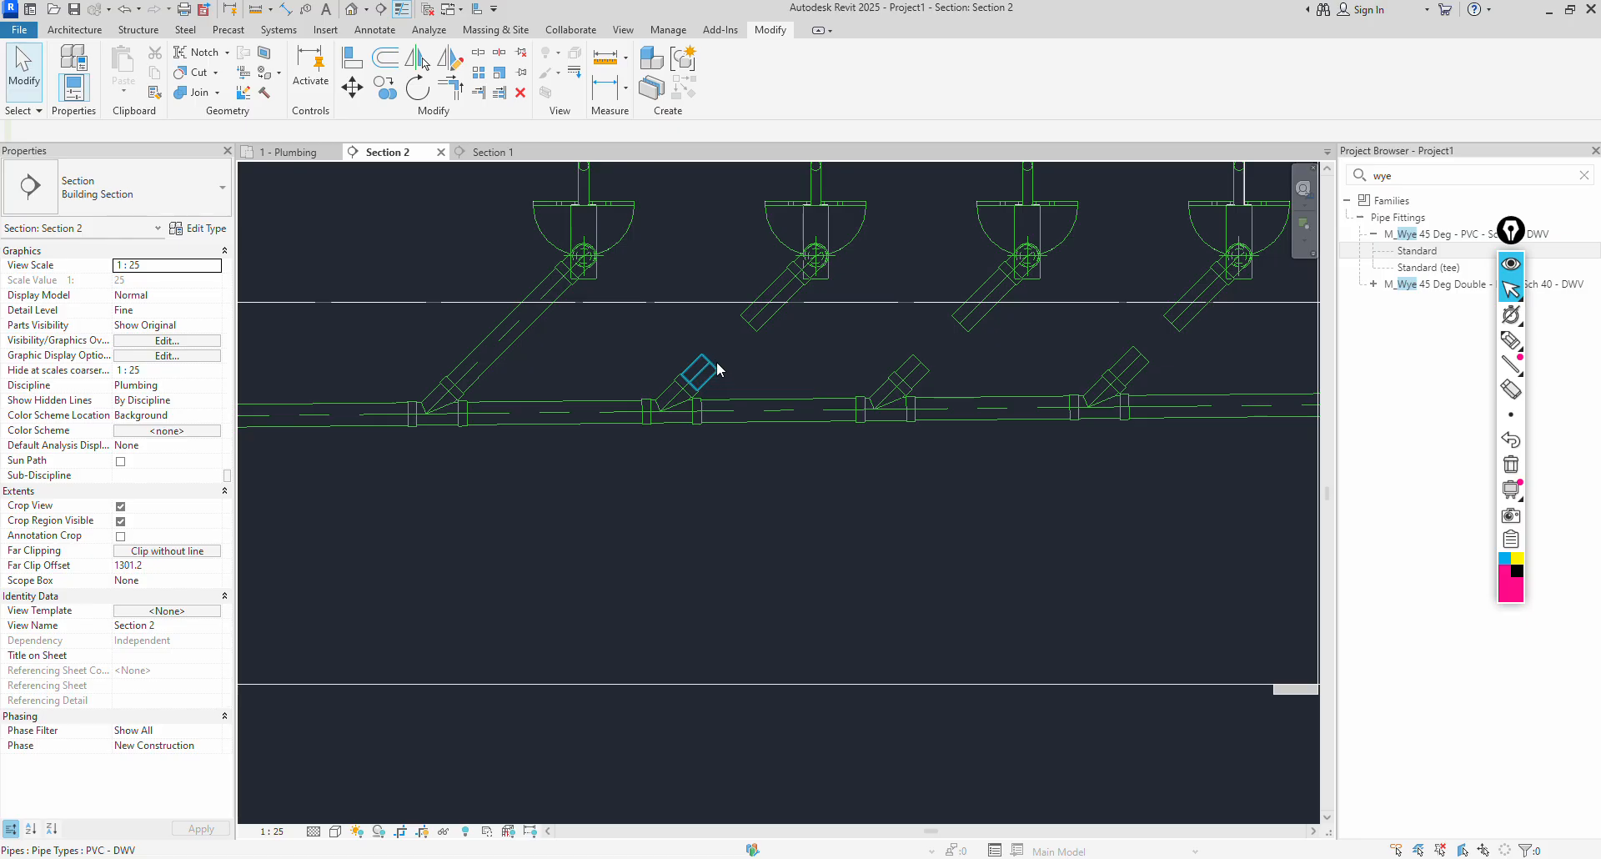
click(718, 369)
drag(697, 361, 751, 324)
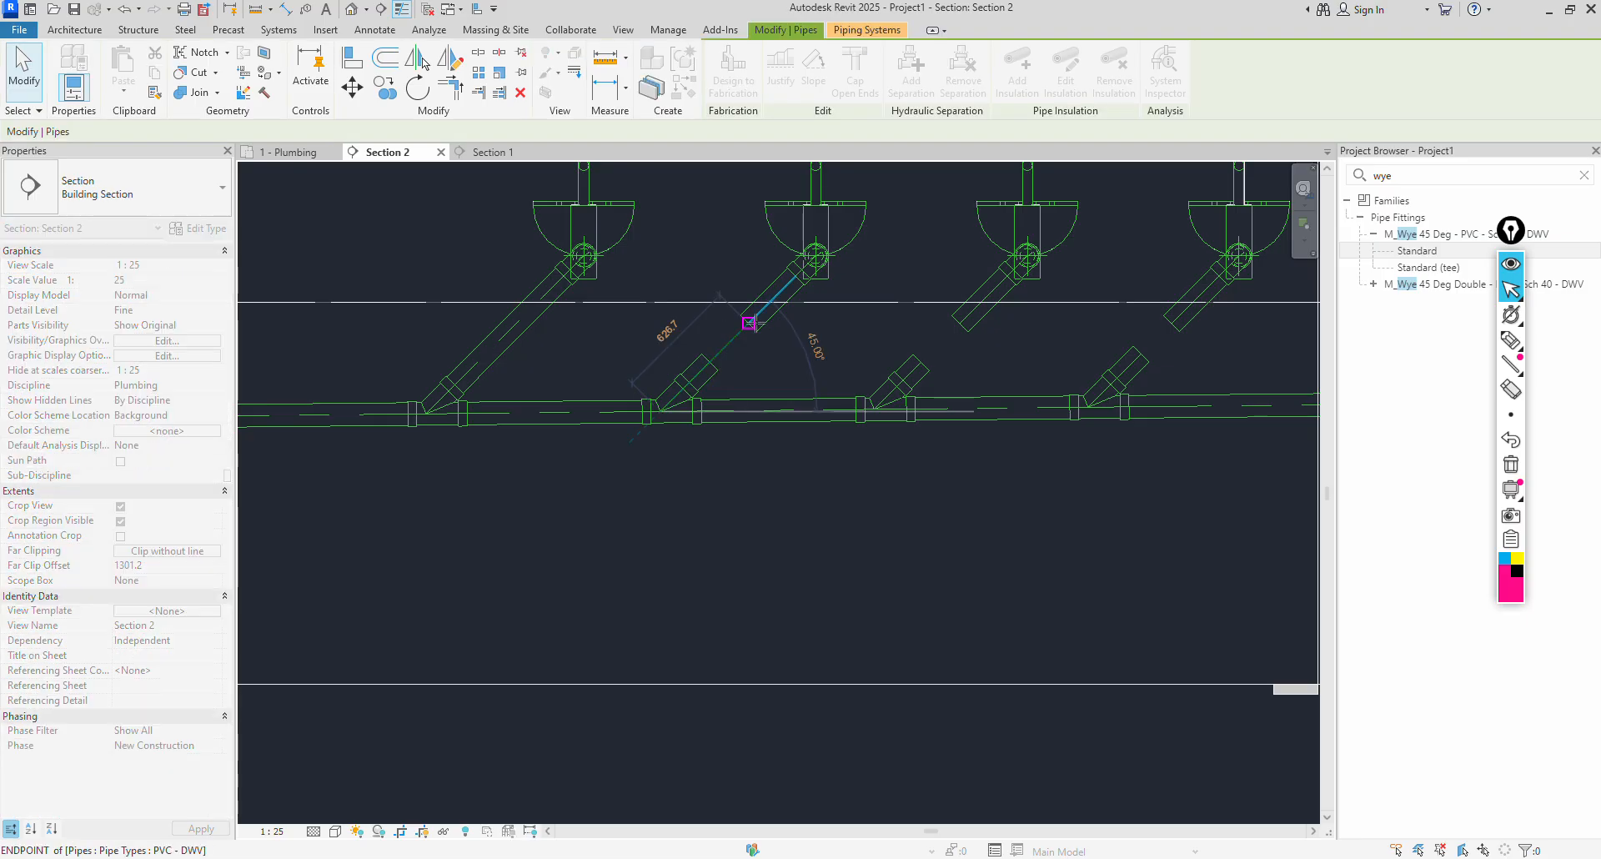
click(803, 332)
Connect the two remaining short branch pipes in the four-fixture group to the ends of their fixtures' angled drain stubs.
click(929, 366)
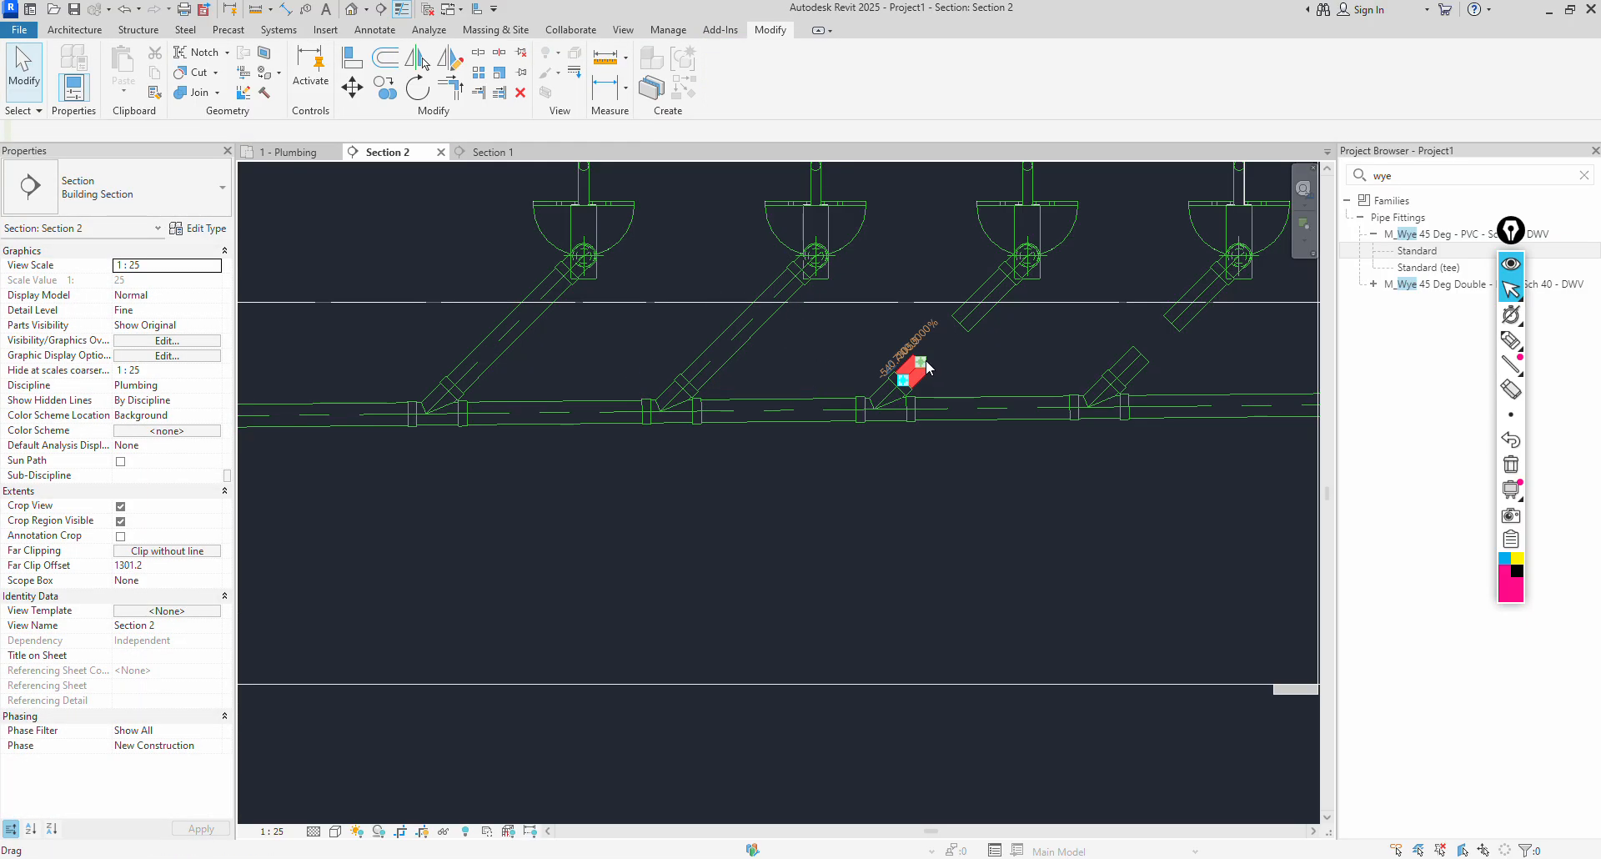
drag(921, 362, 1008, 324)
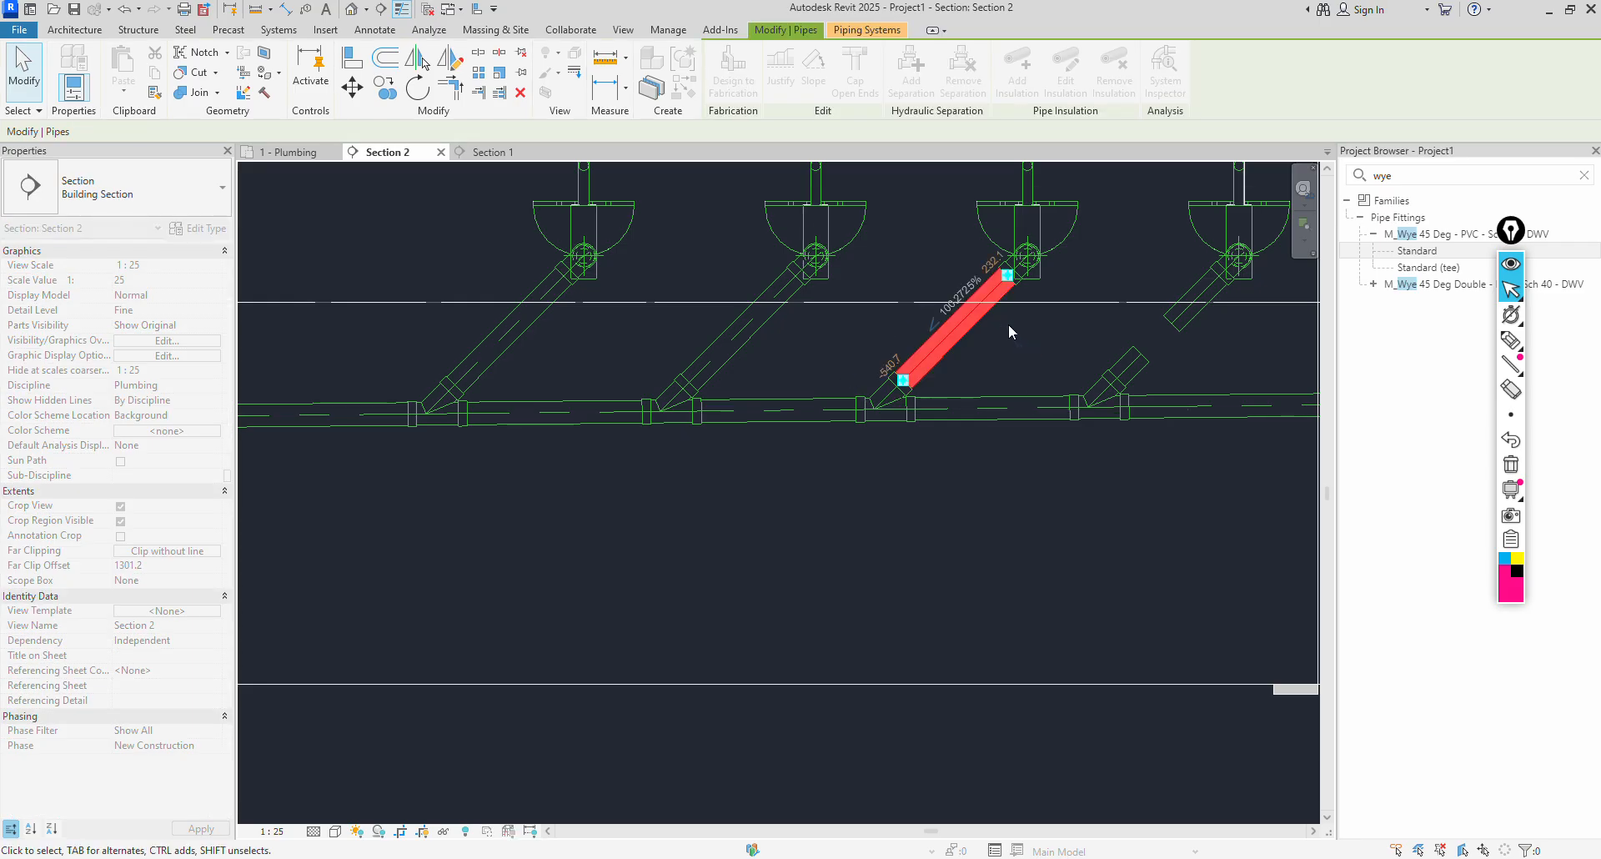
click(1105, 344)
click(1147, 359)
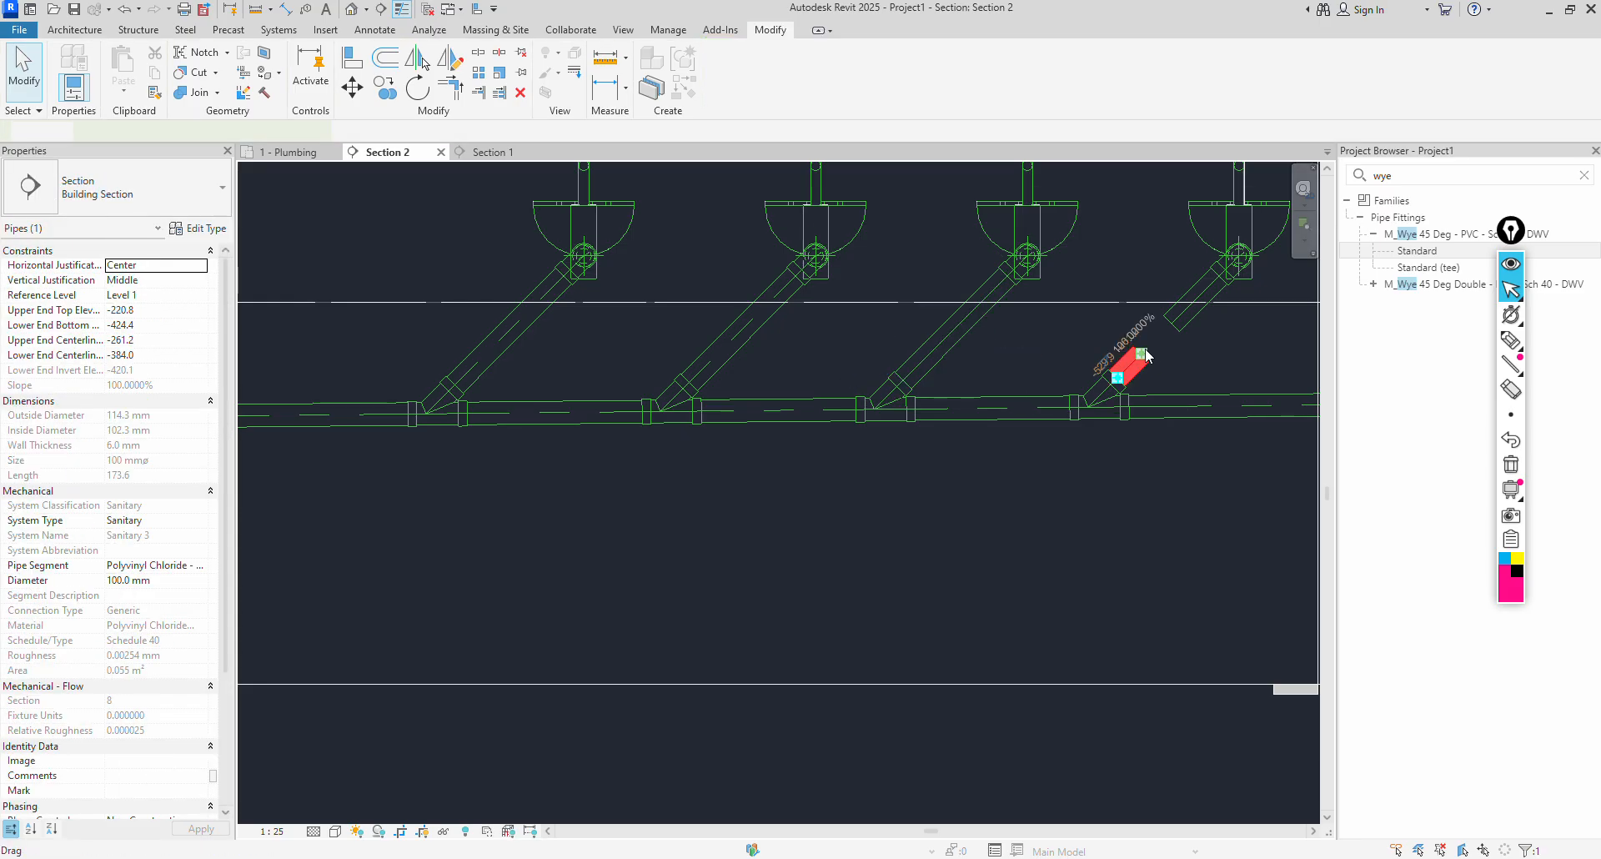
drag(1142, 354, 1172, 324)
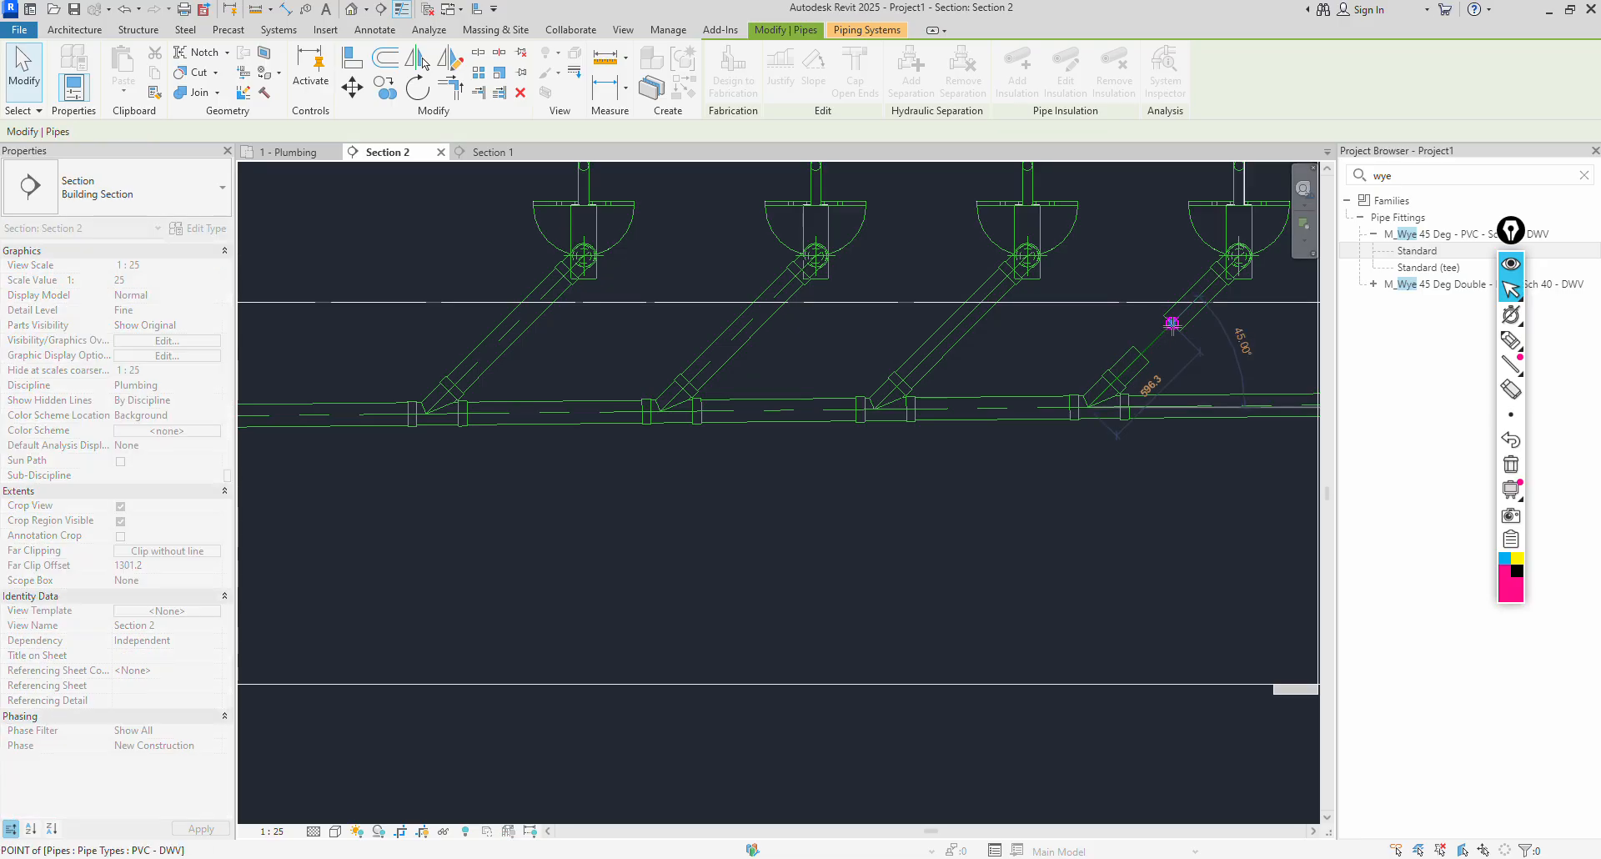
click(1211, 342)
Highlight the whole pipe network to check that the four fixtures are joined to the main.
scroll(1051, 348, down, 3)
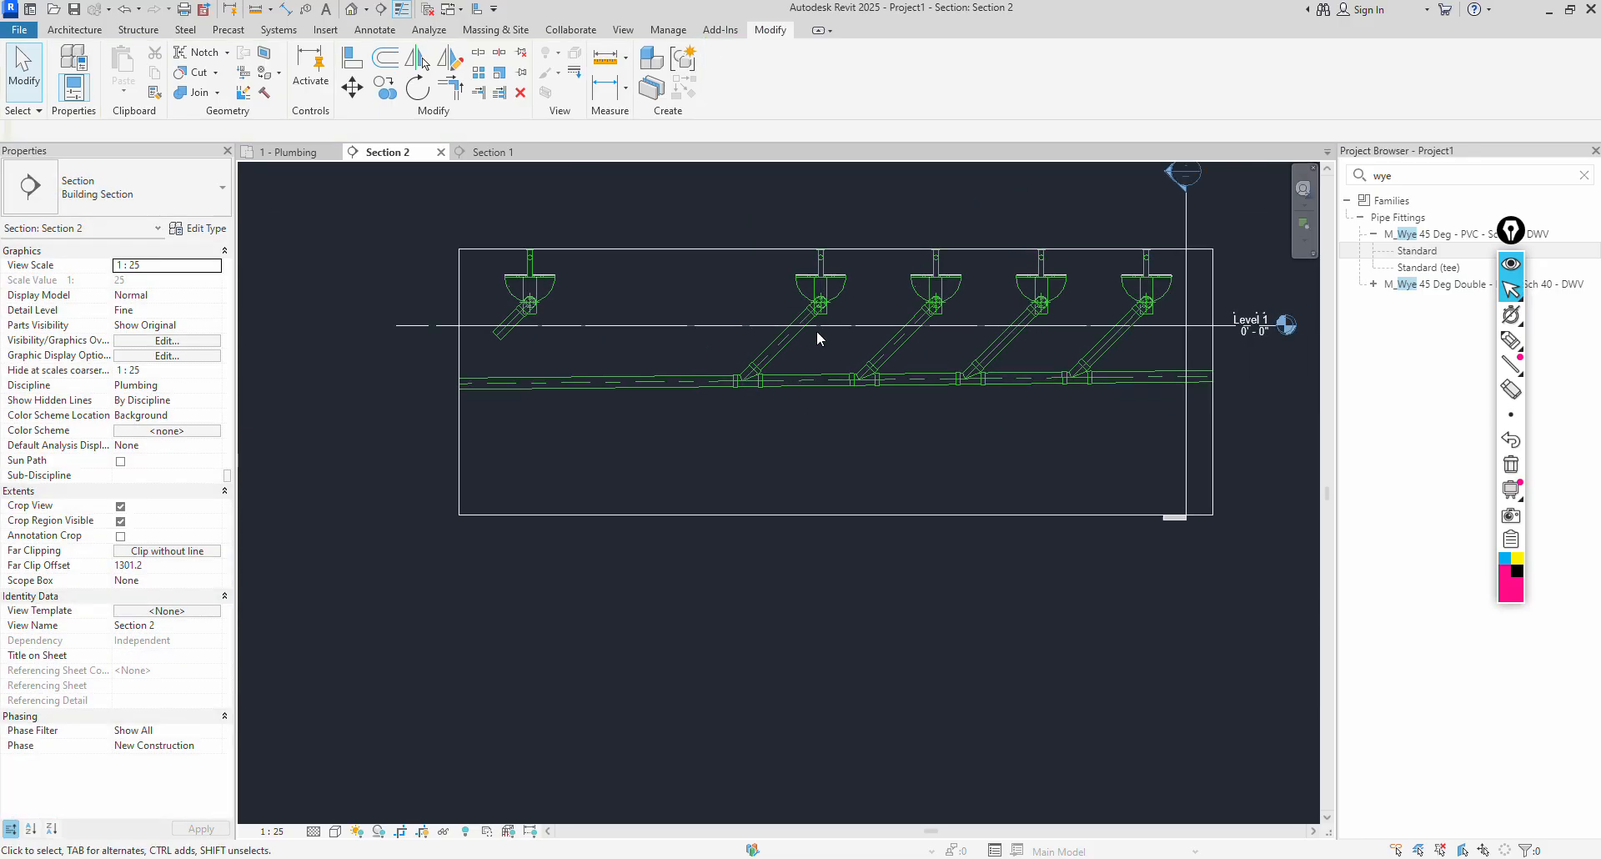
key(Tab)
key(Tab)
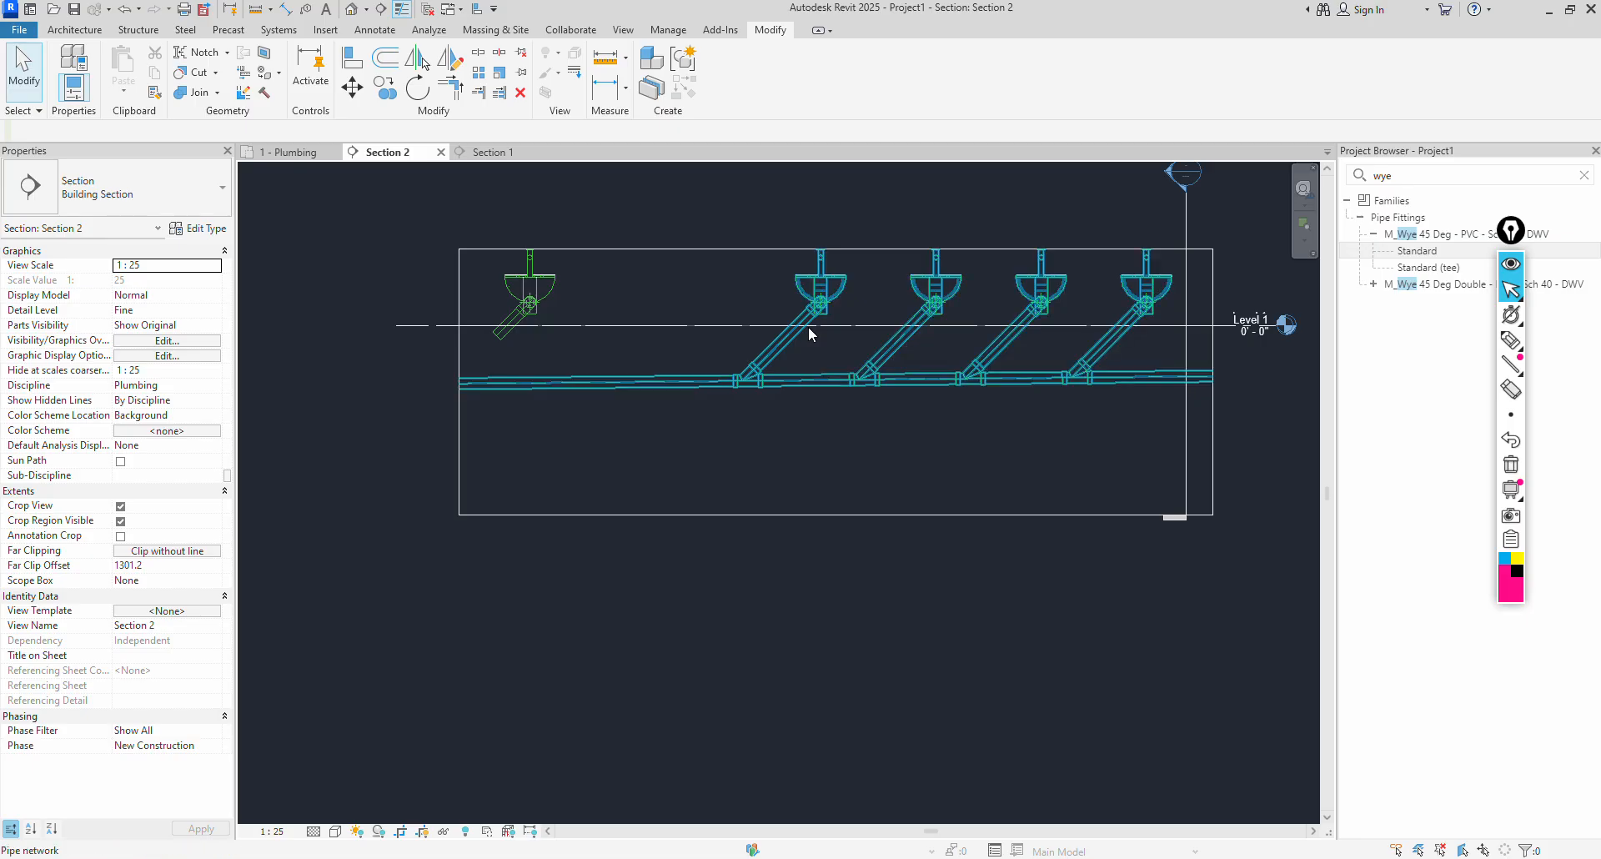
Extend the Section 2 crop region along the main's lower end to include all six fixtures of the second group.
scroll(809, 334, down, 3)
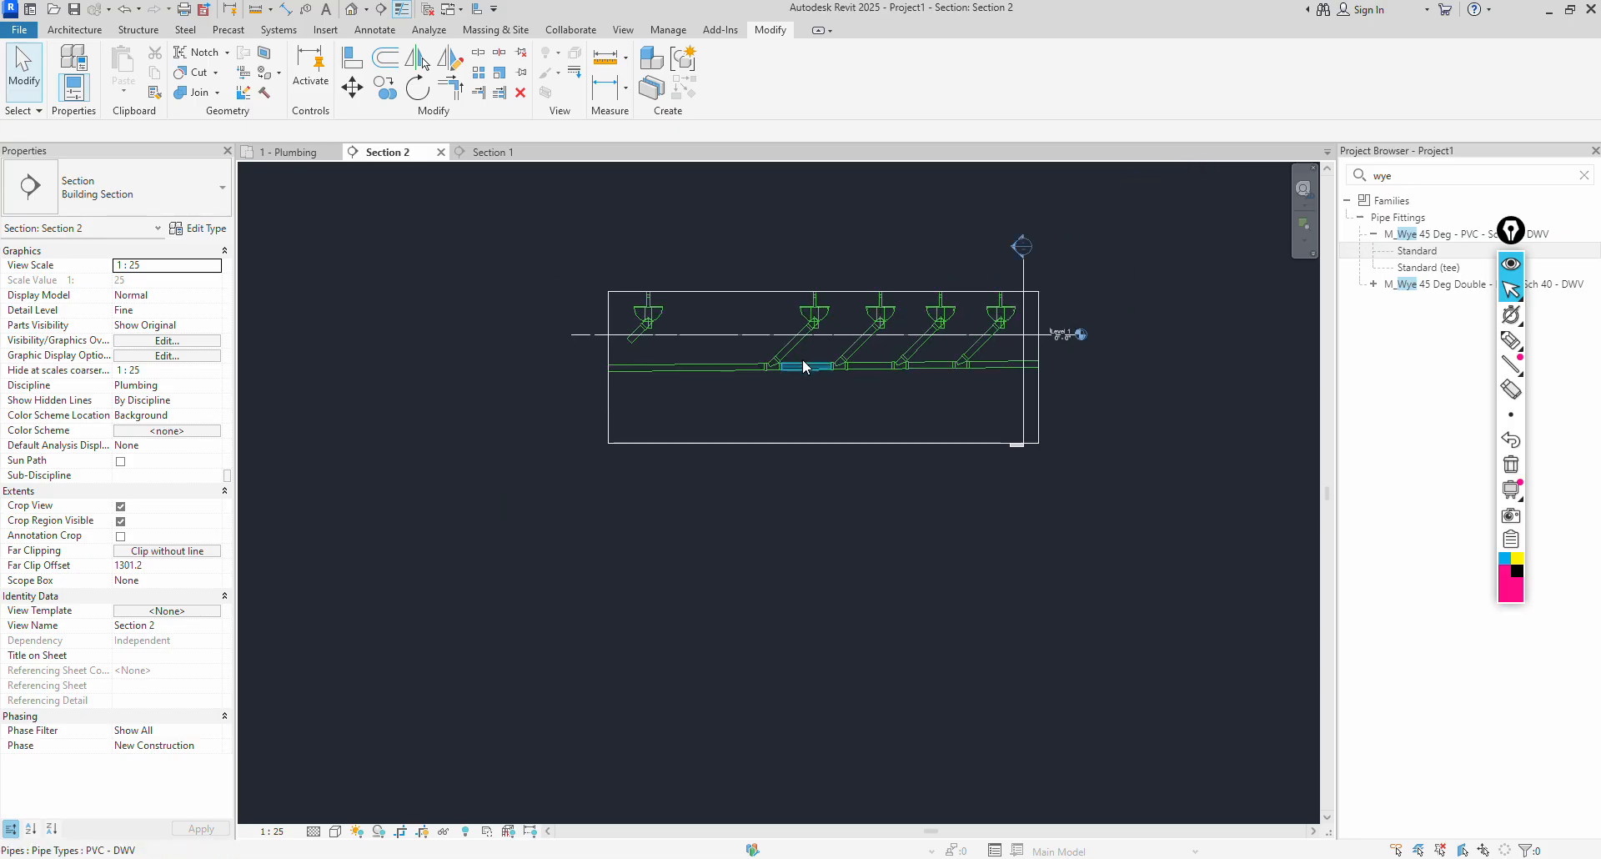
click(610, 404)
drag(603, 369, 281, 371)
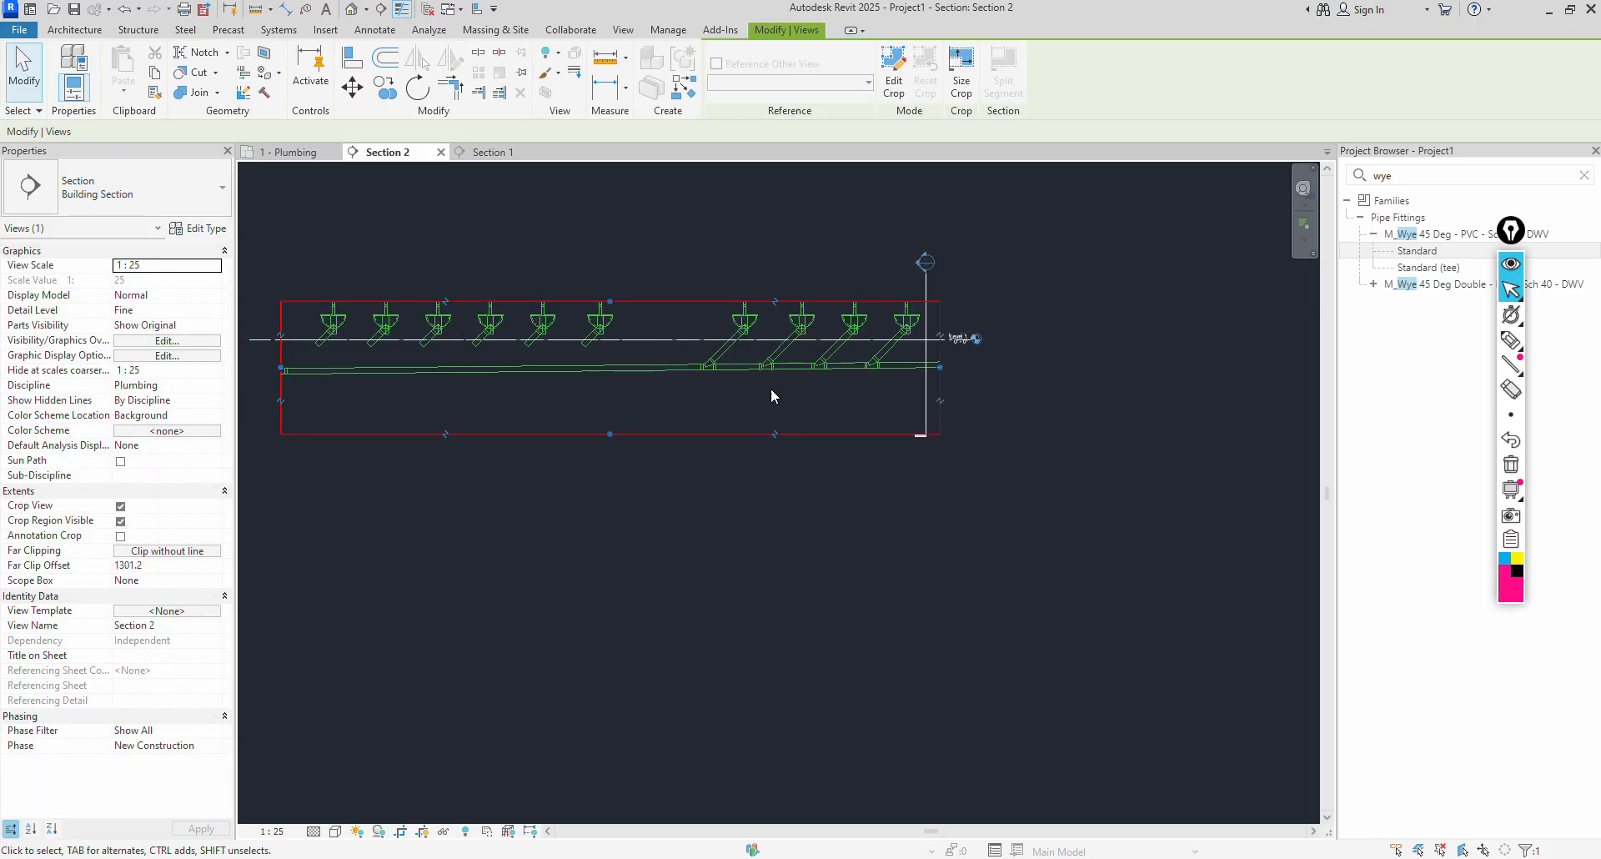
scroll(773, 393, up, 2)
middle_drag(643, 411, 968, 419)
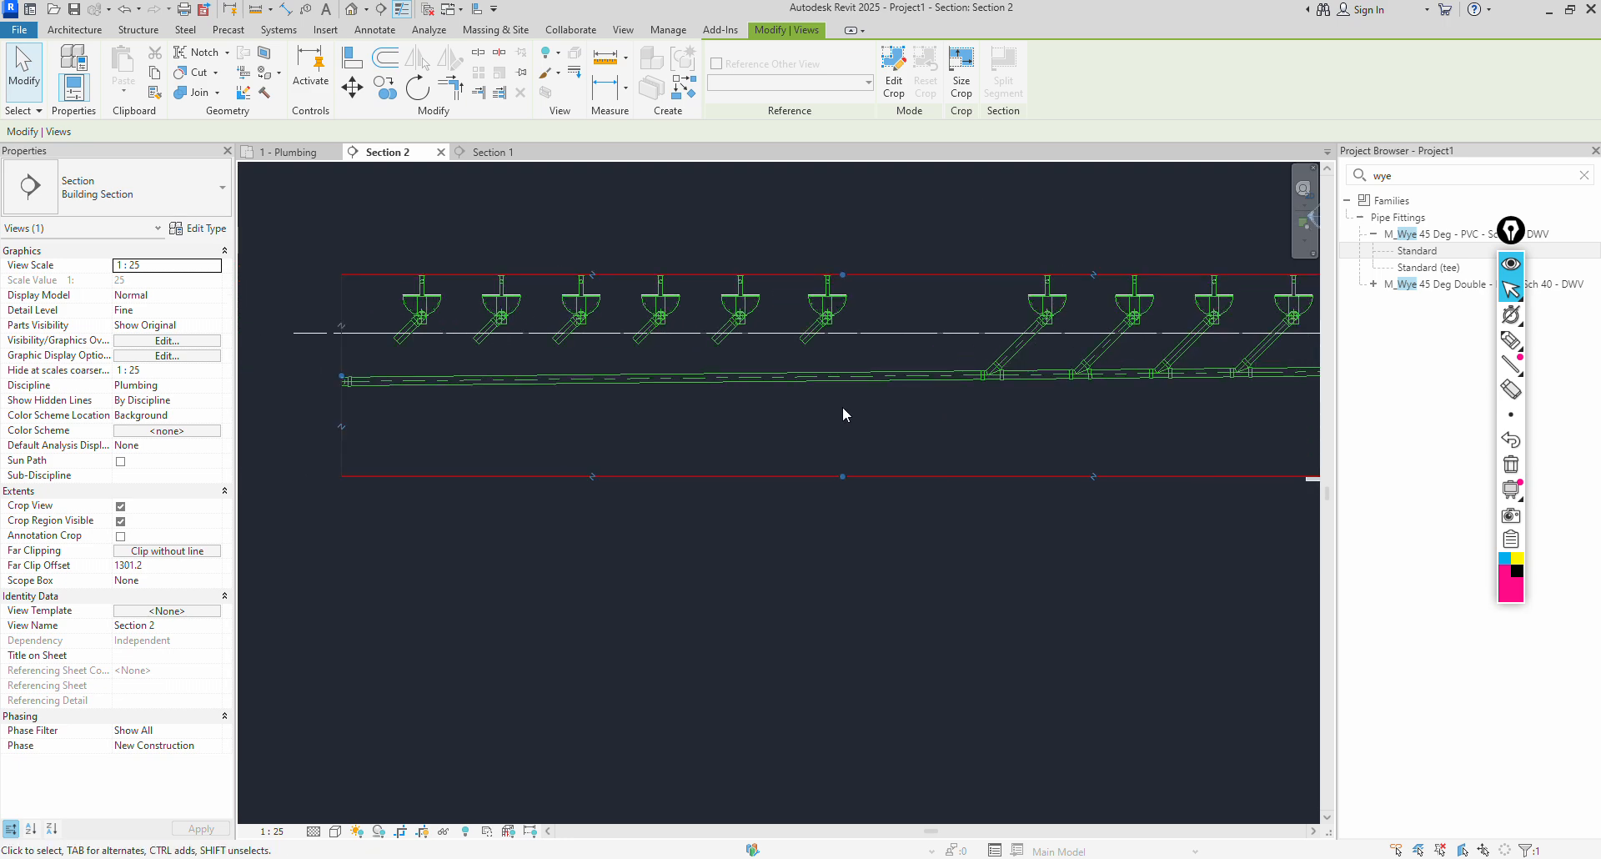
Draw a 600 mm PVC - DWV branch at 45° from the main toward the six-fixture group's uppermost fixture along the slope.
click(801, 382)
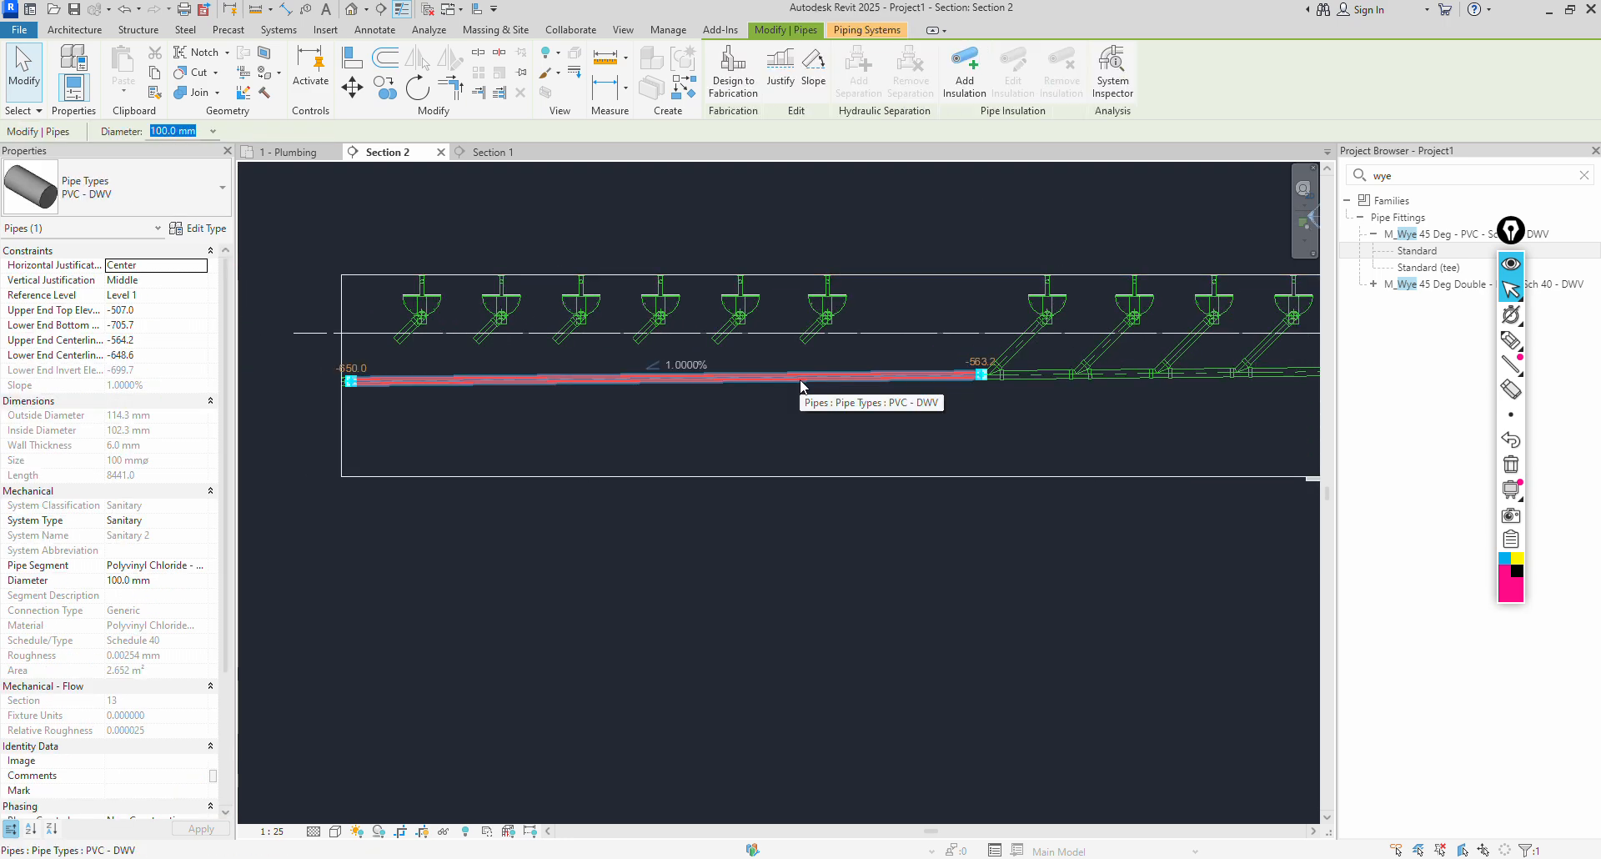
right_click(801, 382)
click(859, 506)
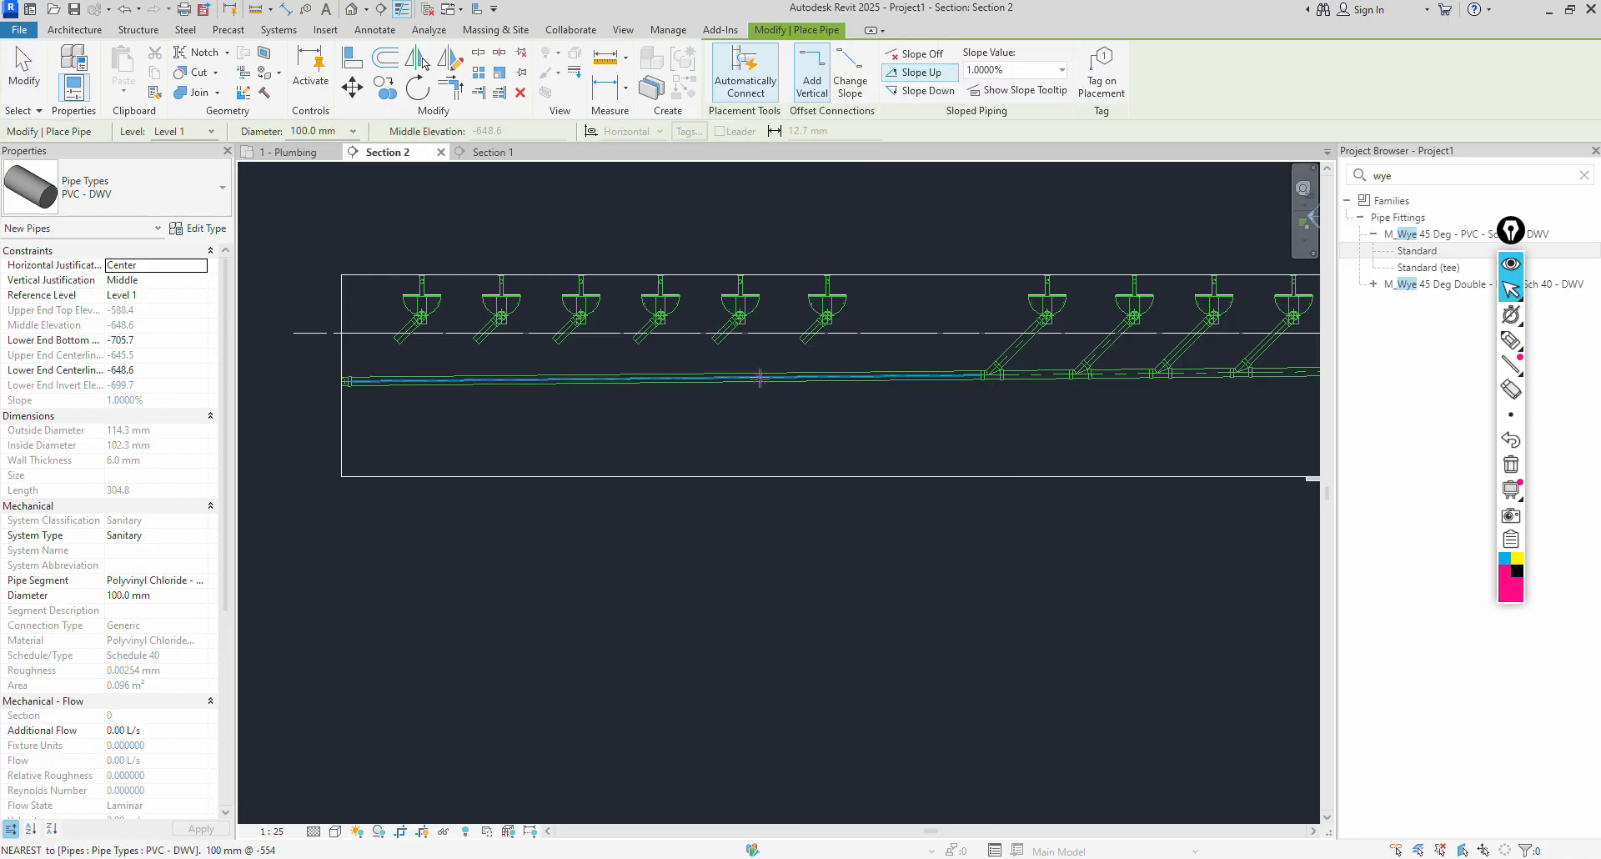
click(760, 377)
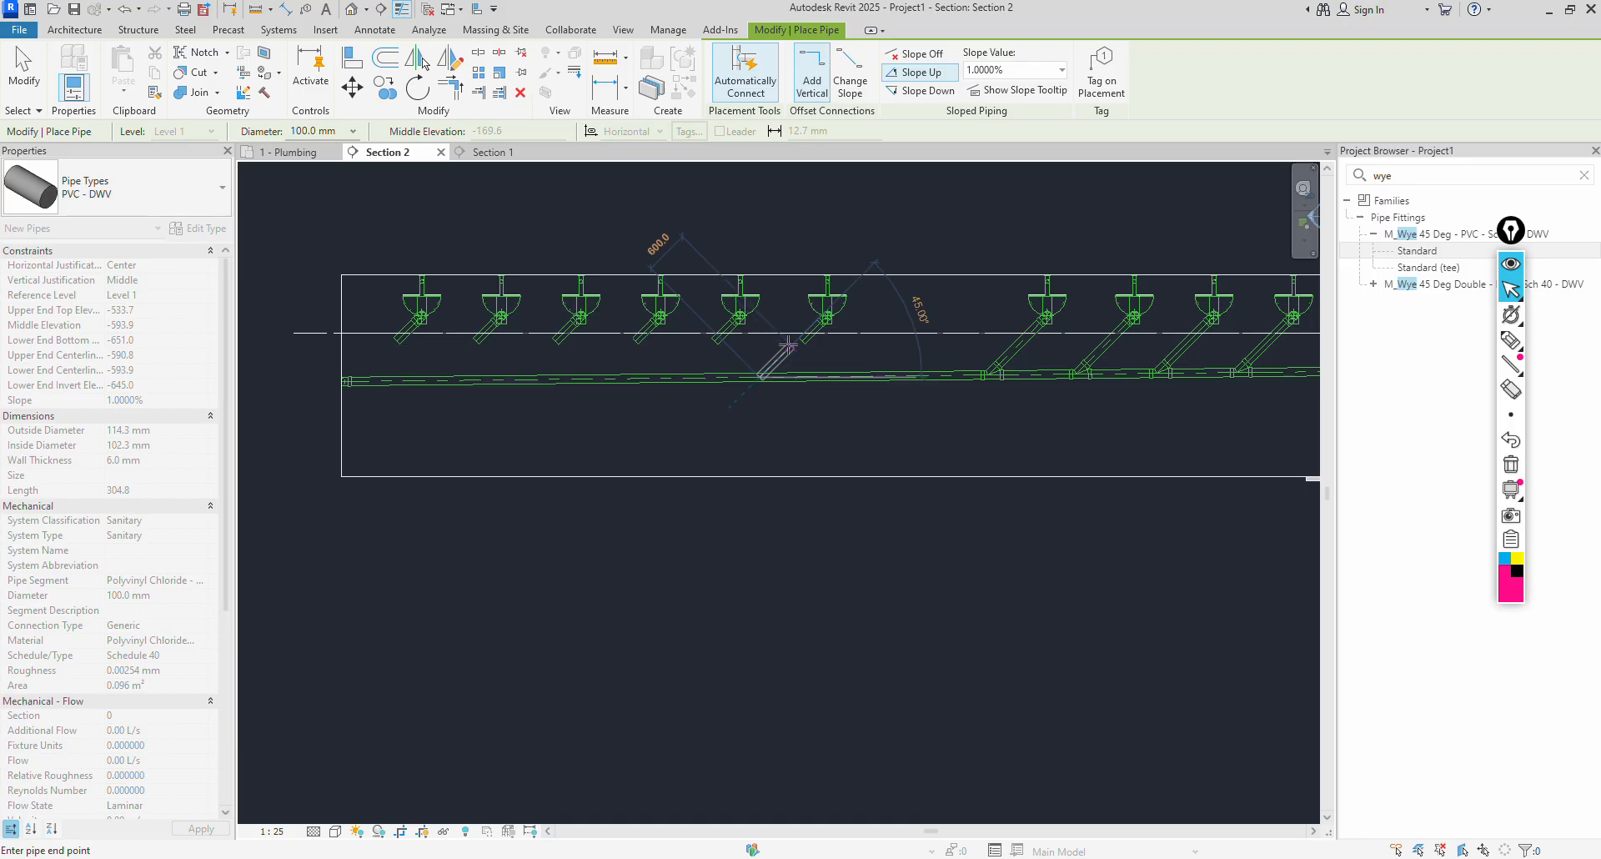
click(790, 344)
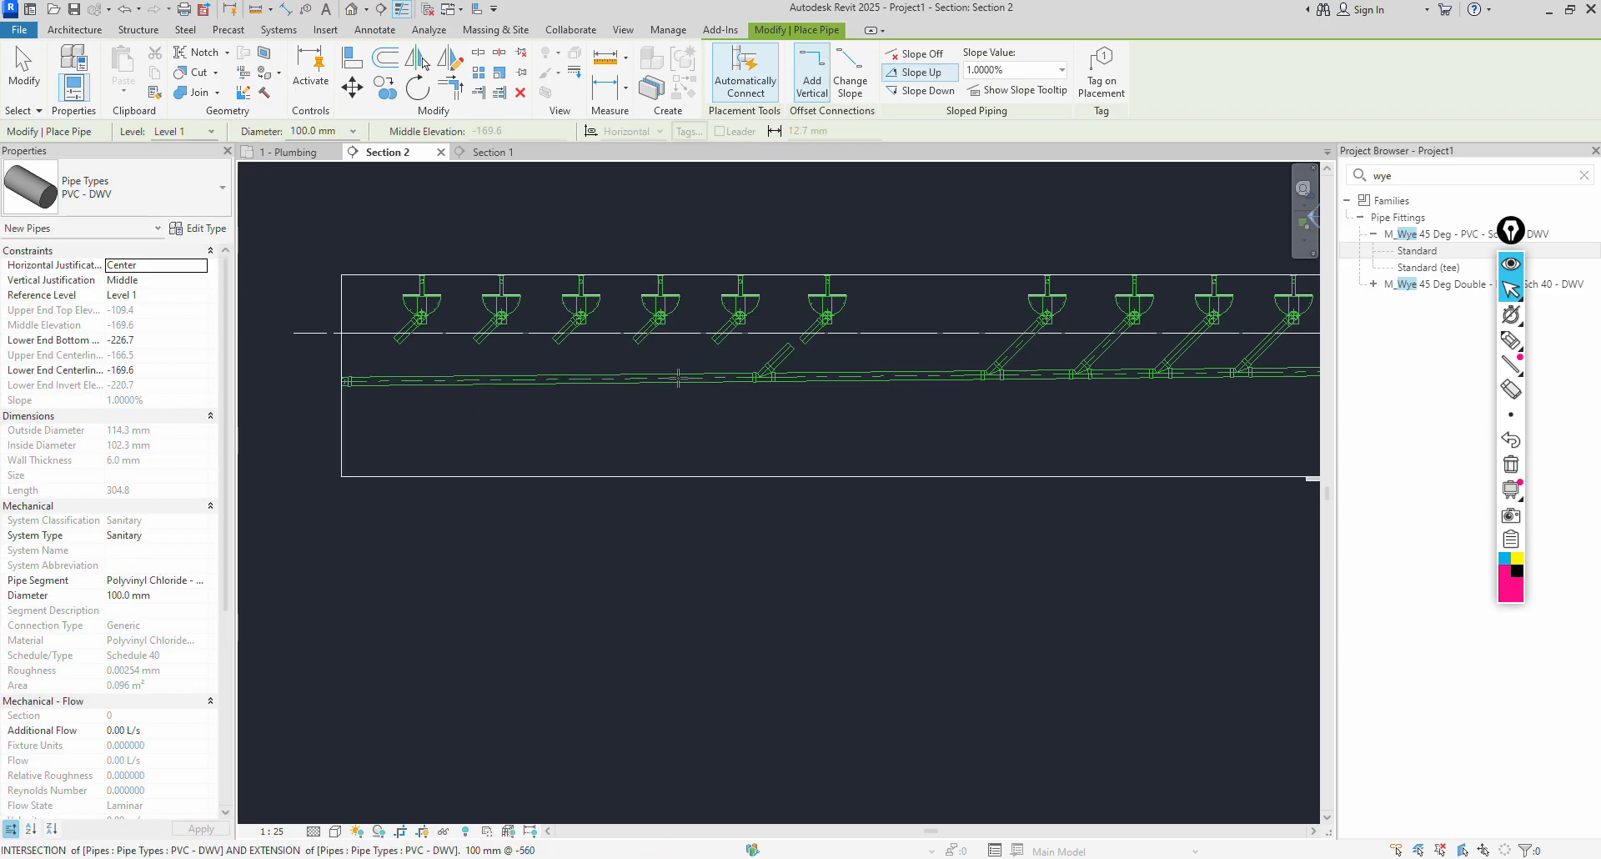
Draw a 45° branch from the main to the angled stub of the fifth fixture from the main's lower end.
click(679, 378)
click(715, 340)
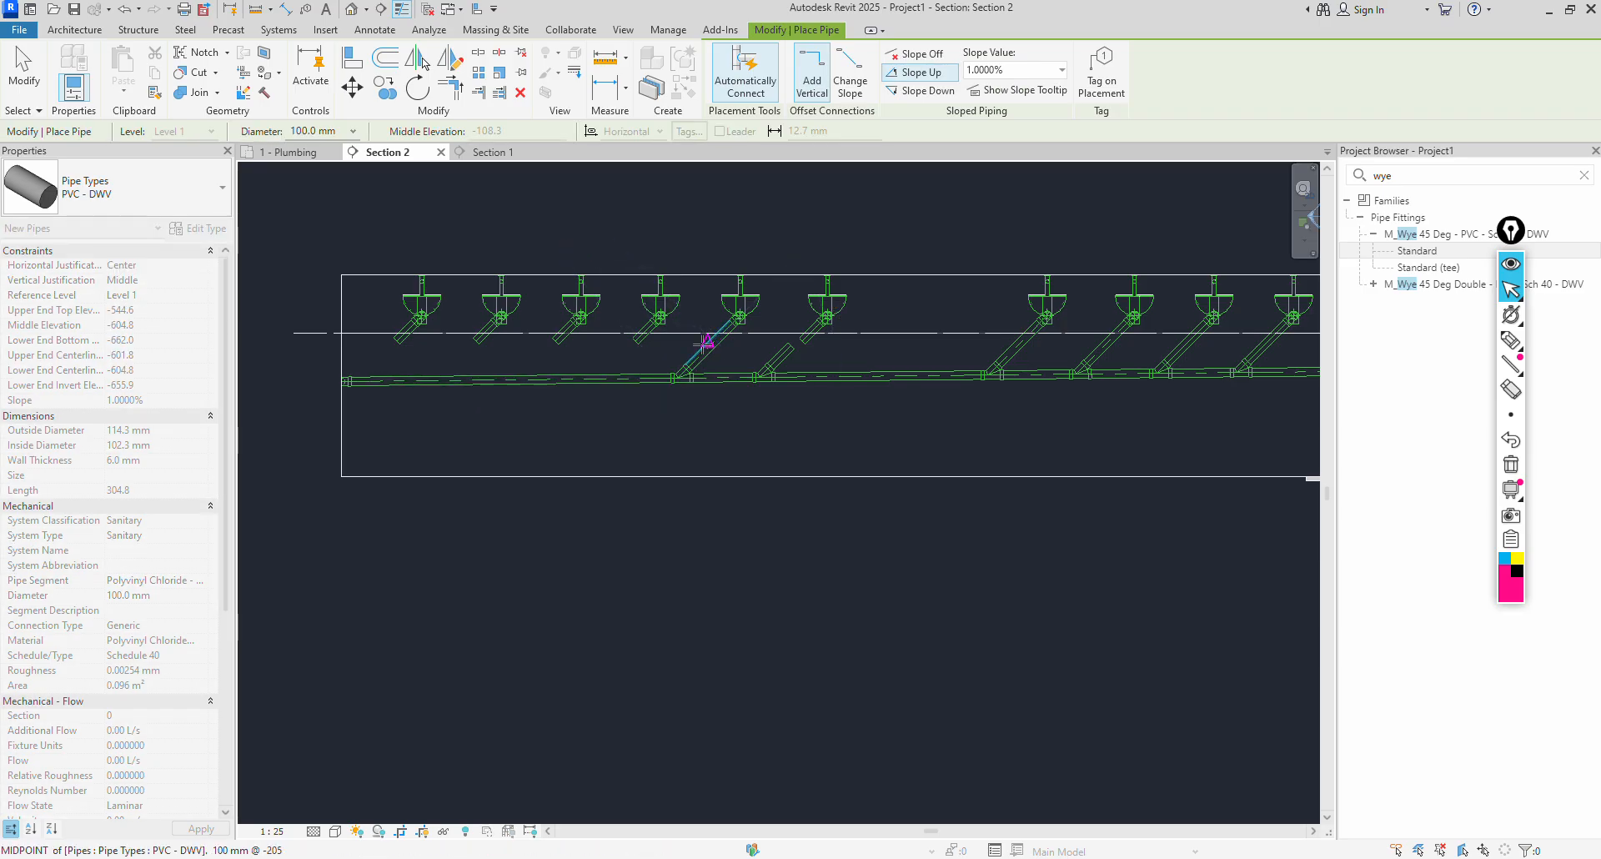
key(Escape)
key(Escape)
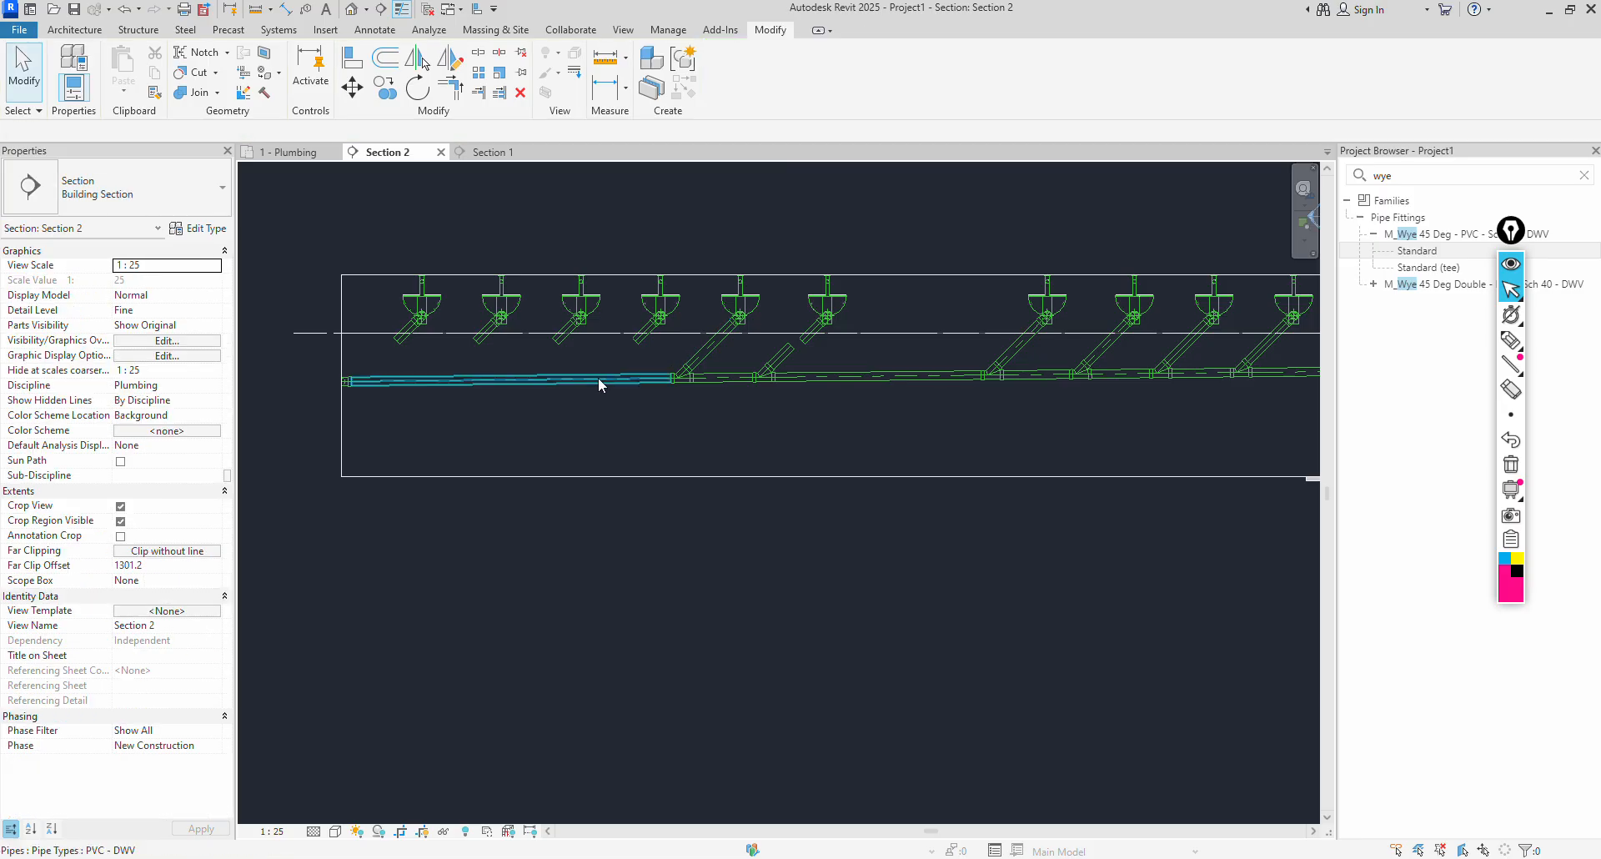
Draw matching 45° branches from the main to the stubs of the fourth and third fixtures from its lower end.
right_click(598, 384)
key(Escape)
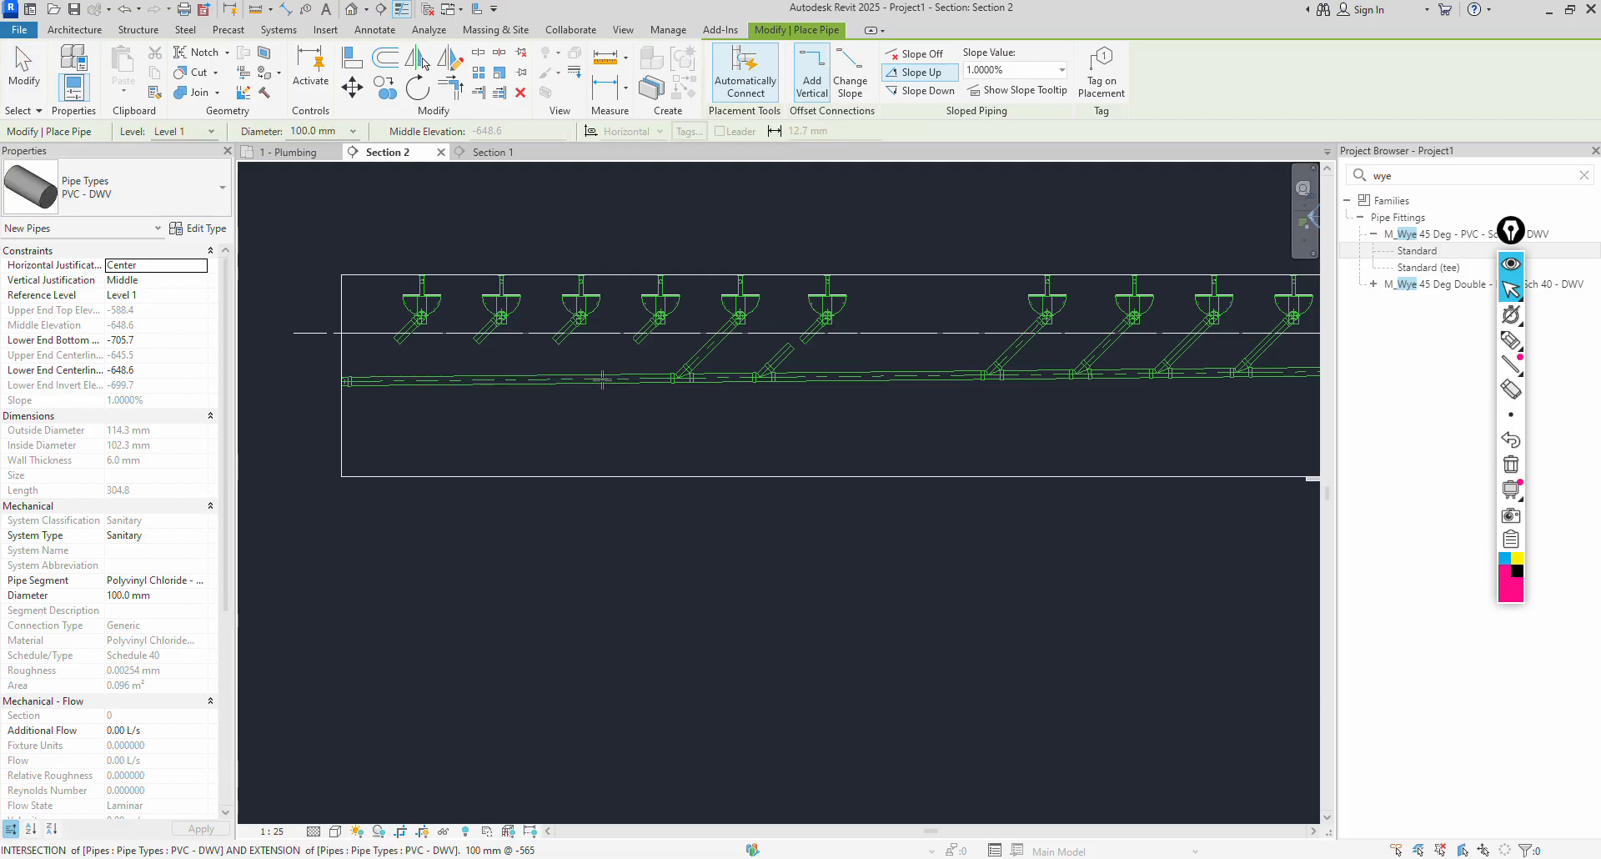
click(601, 380)
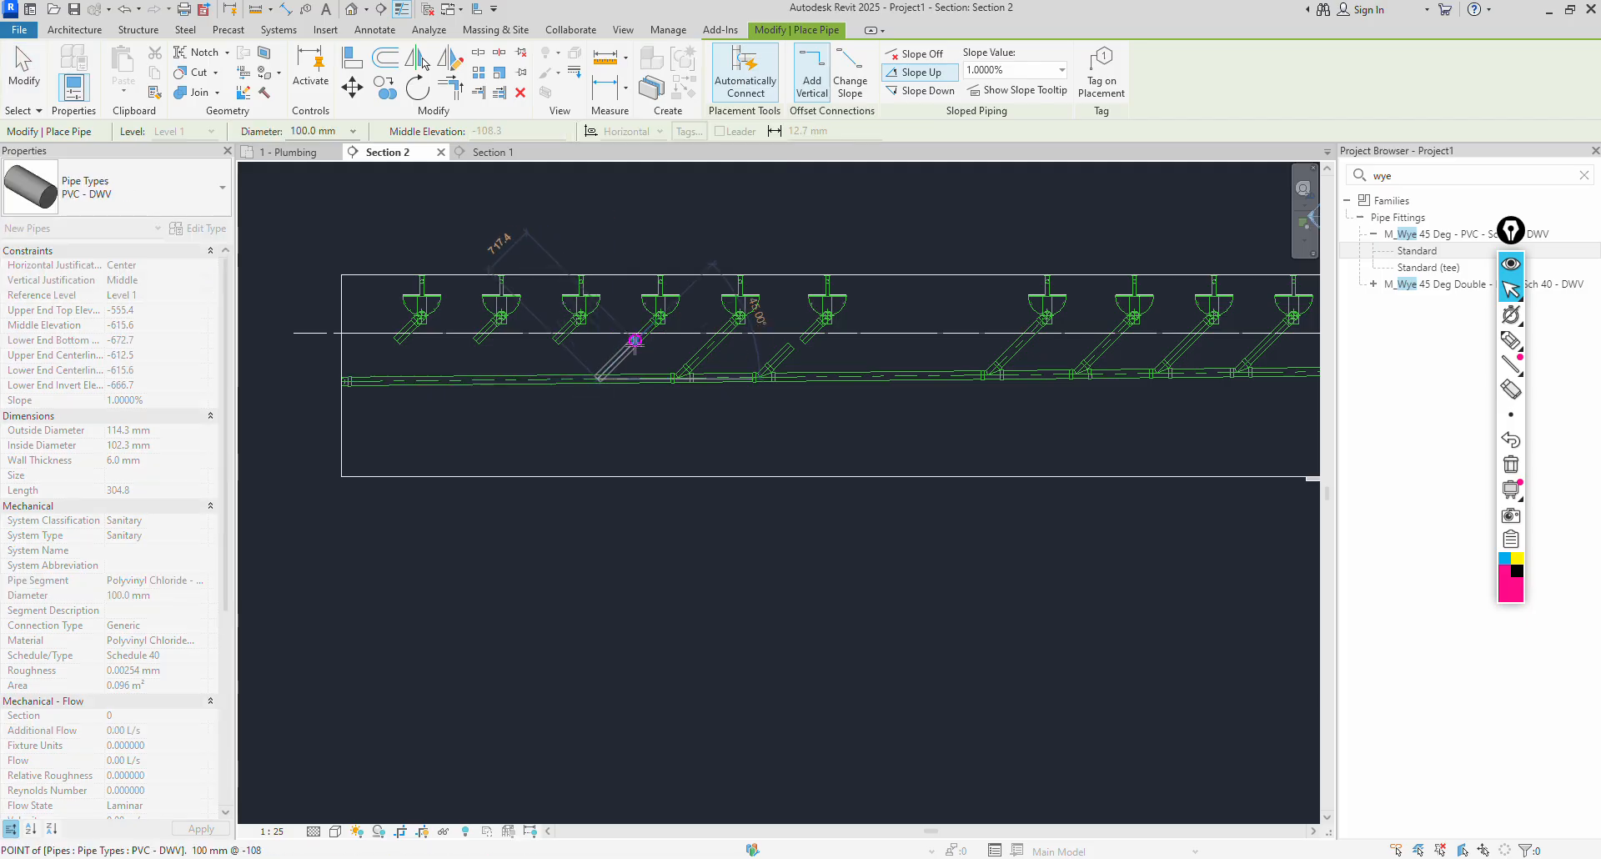
click(636, 341)
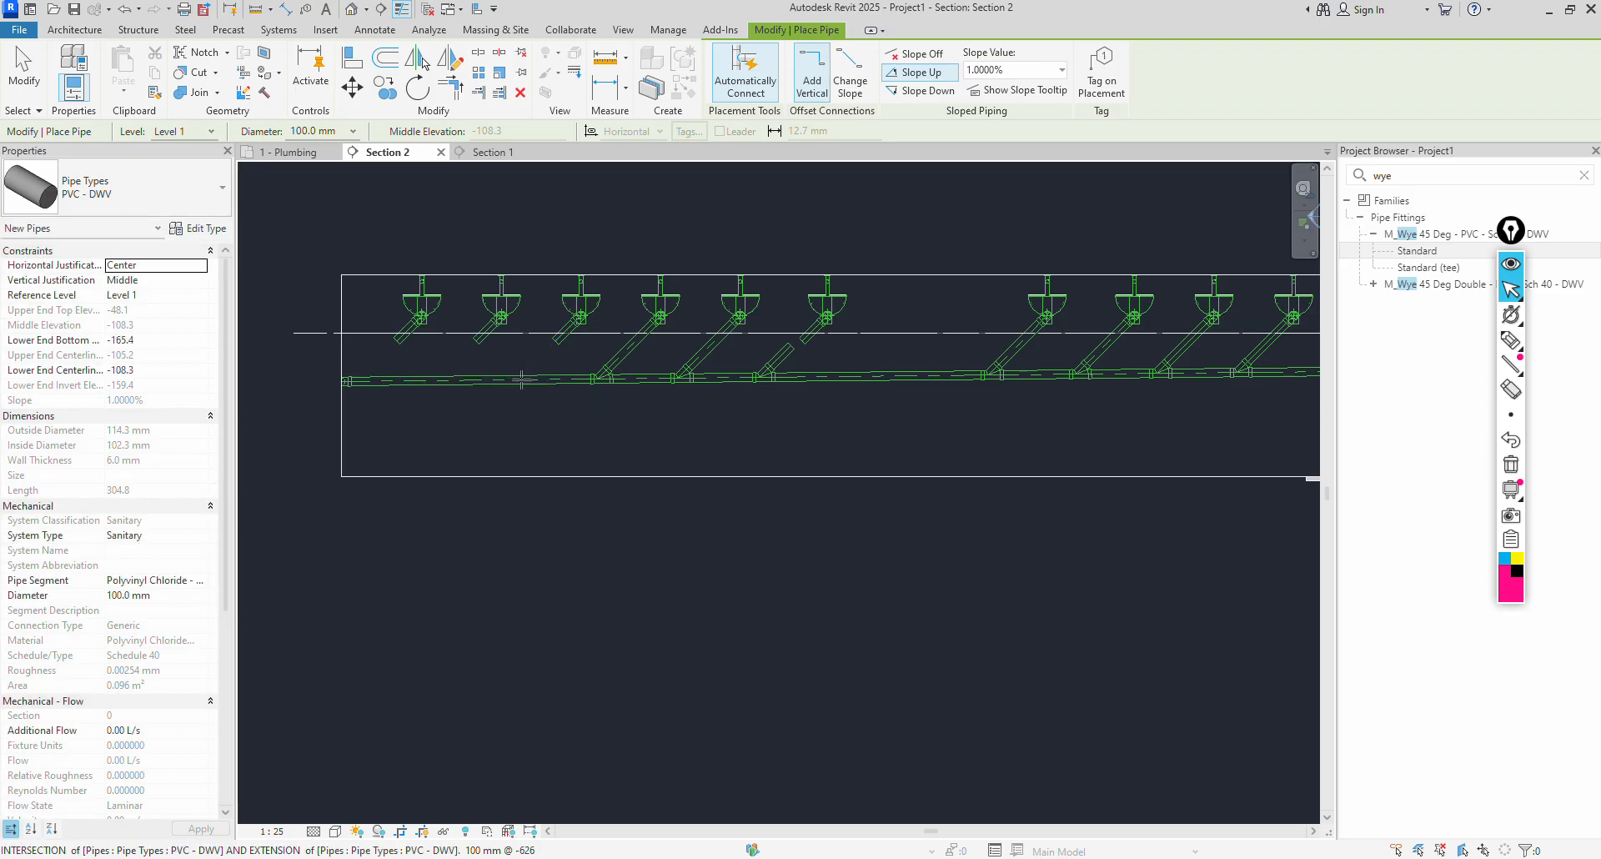
click(521, 380)
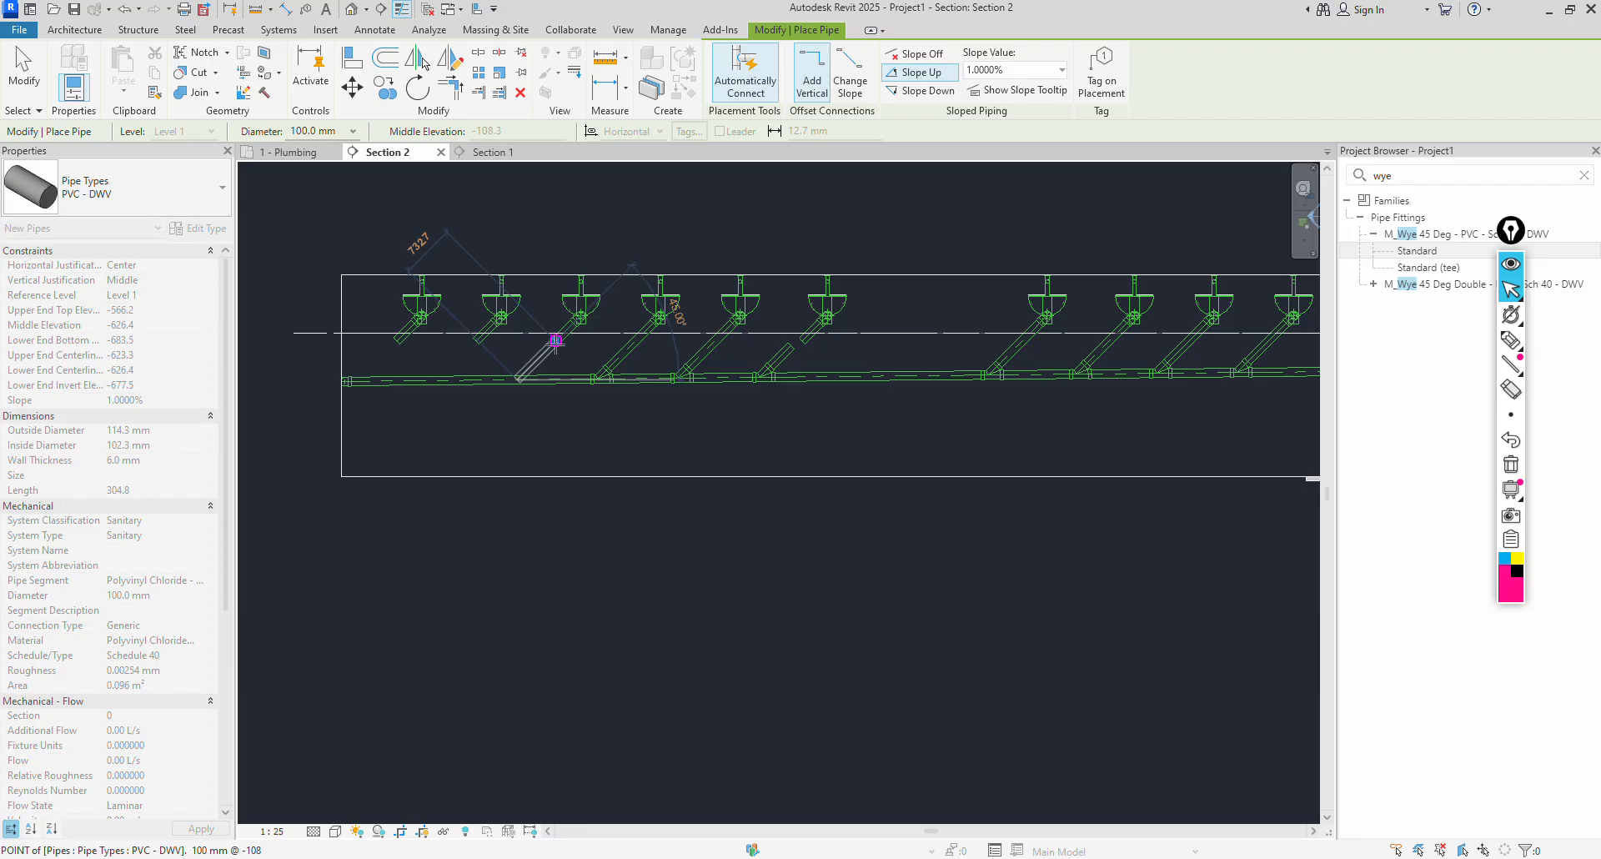
click(555, 340)
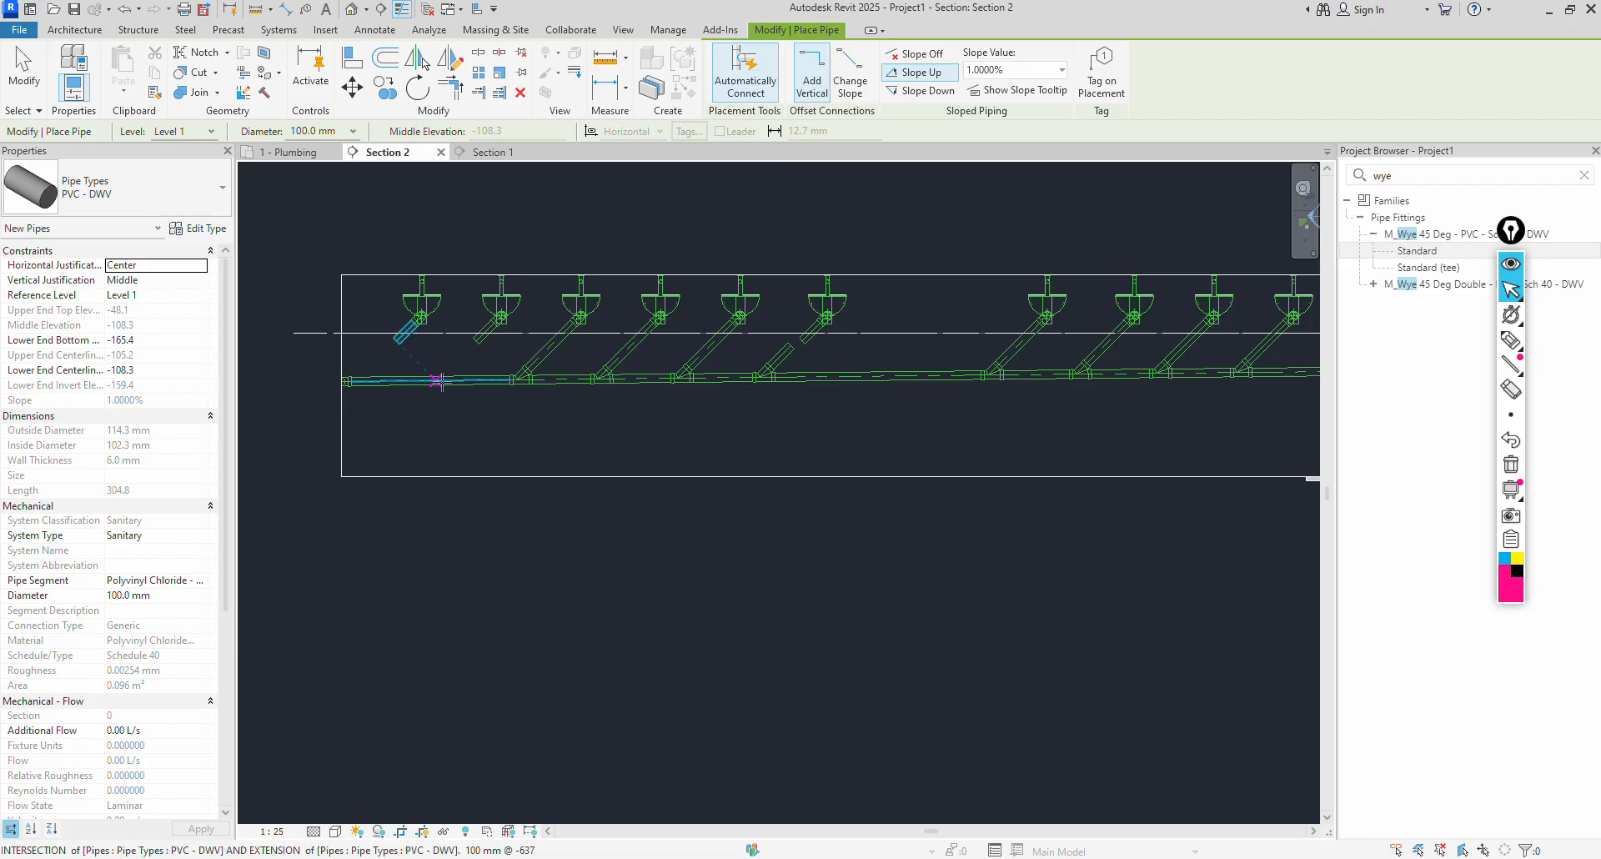
Draw a 45° branch from the main to the angled stub of the second fixture from its lower end.
scroll(446, 382, up, 2)
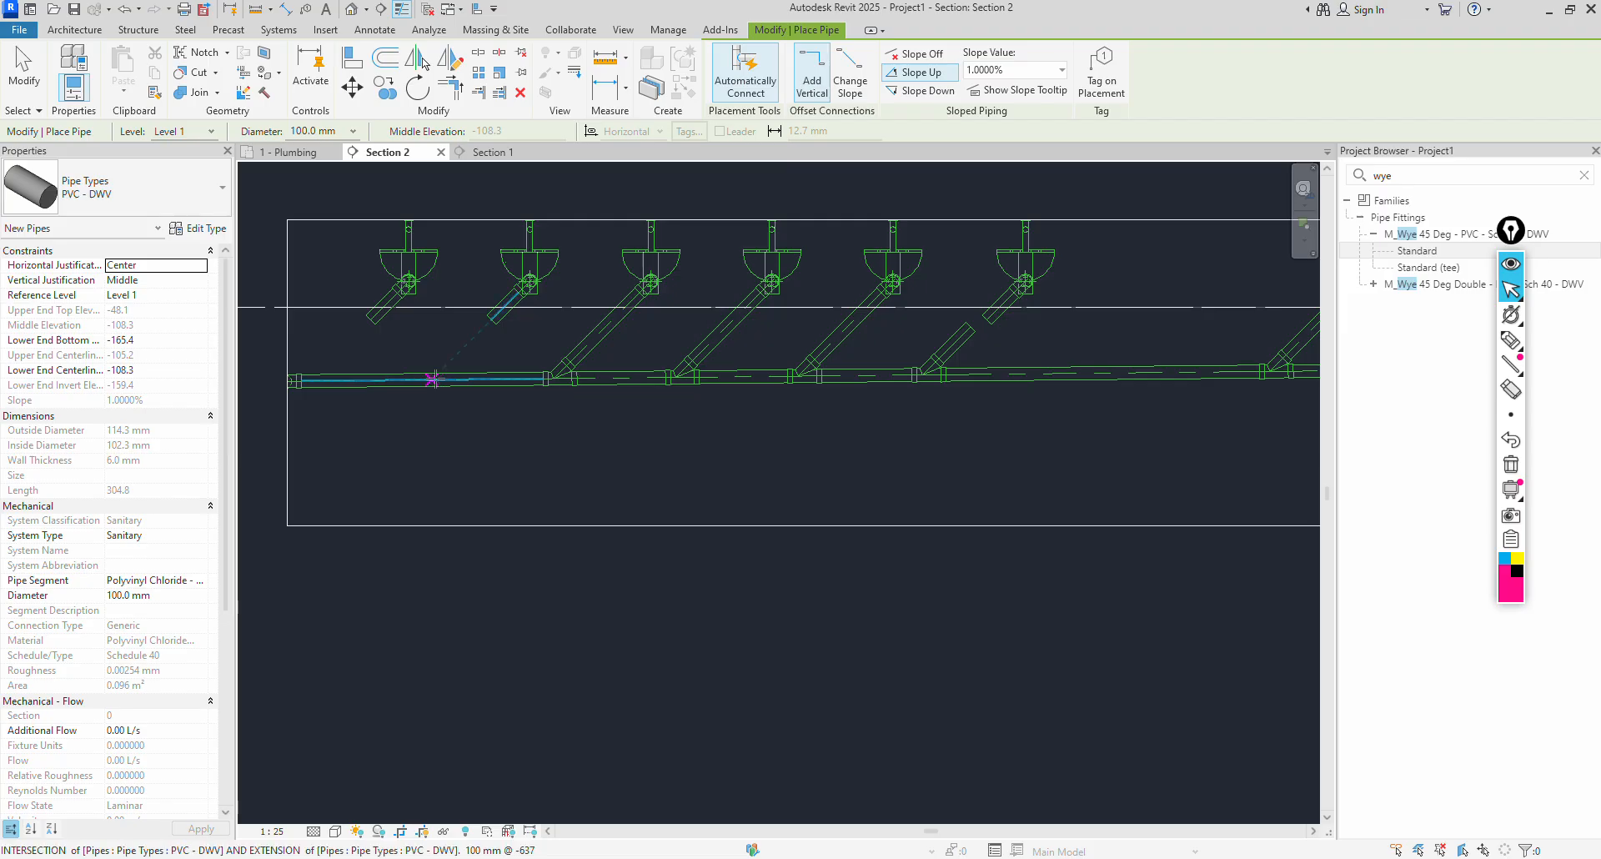
click(434, 380)
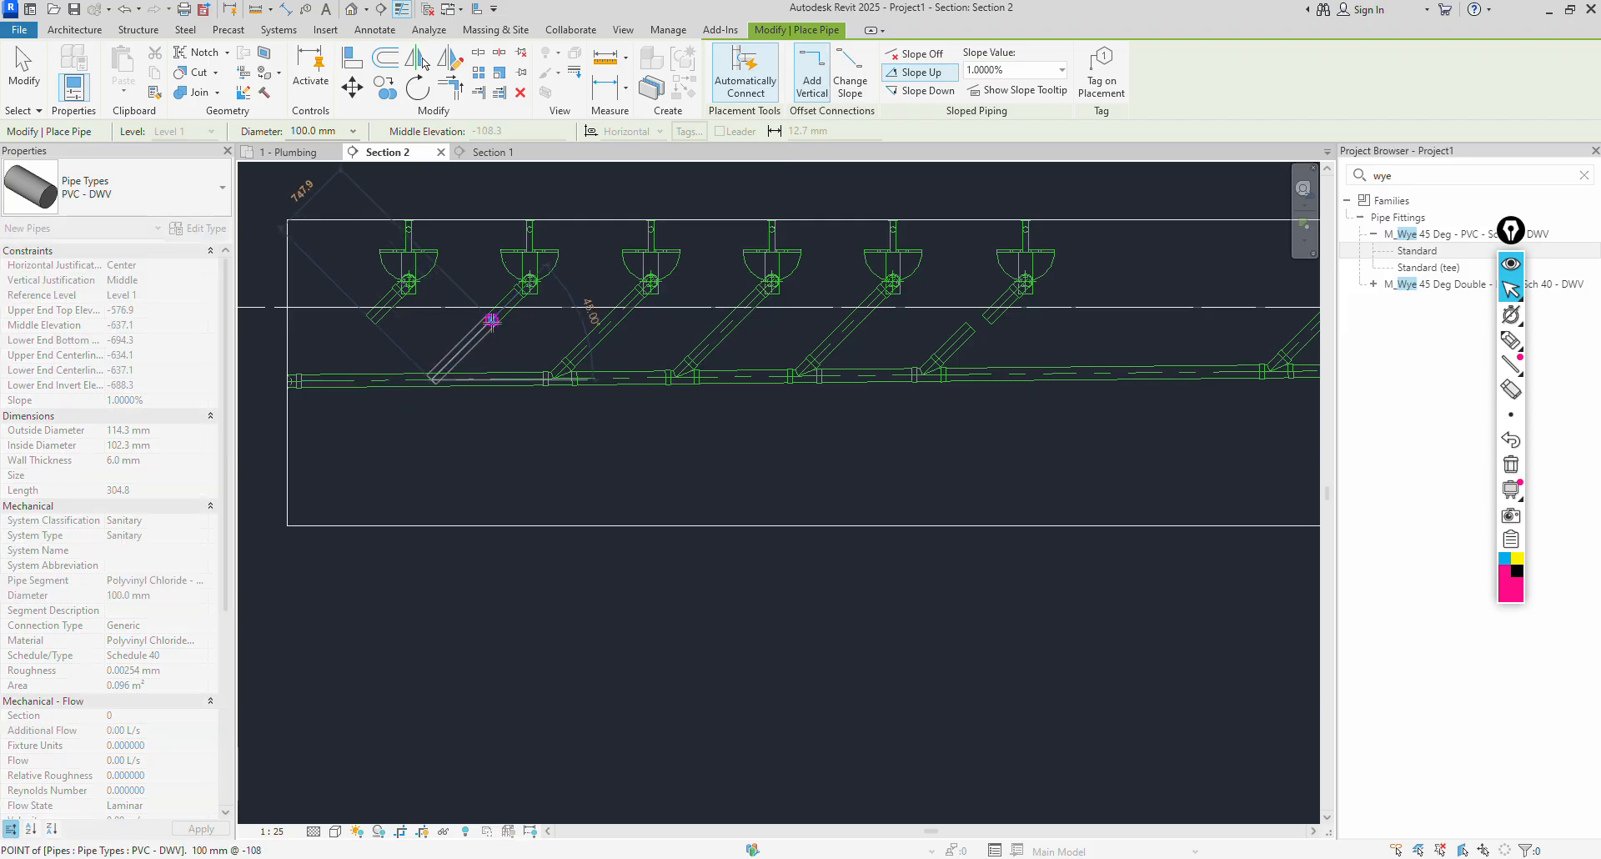
key(Escape)
key(Escape)
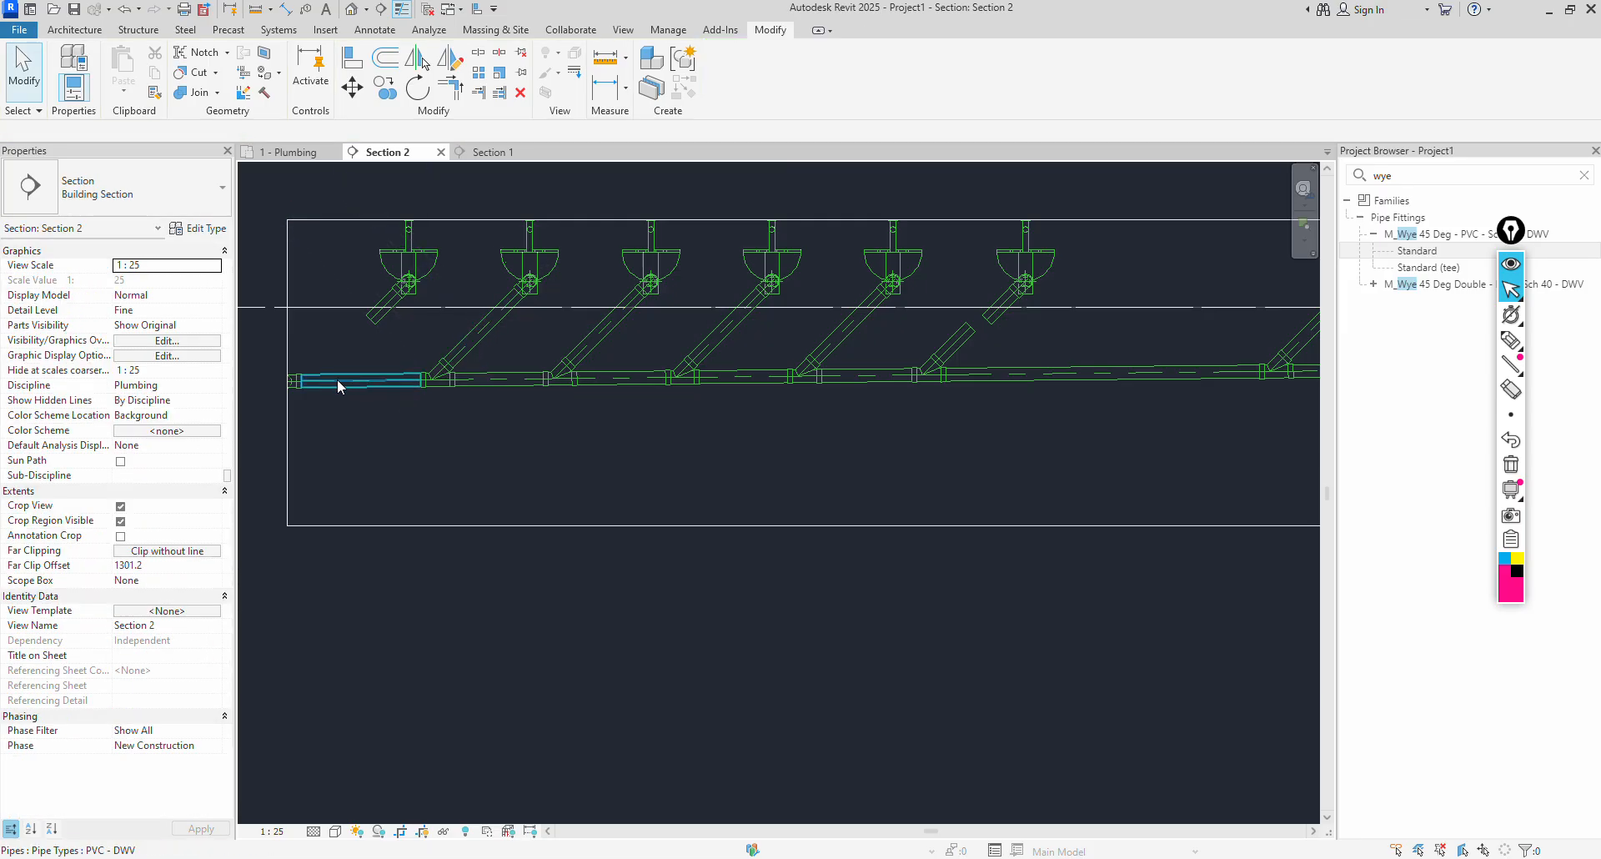
Try to draw a similar 45° branch from the main's cropped end to the end fixture's angled stub.
click(365, 382)
right_click(365, 383)
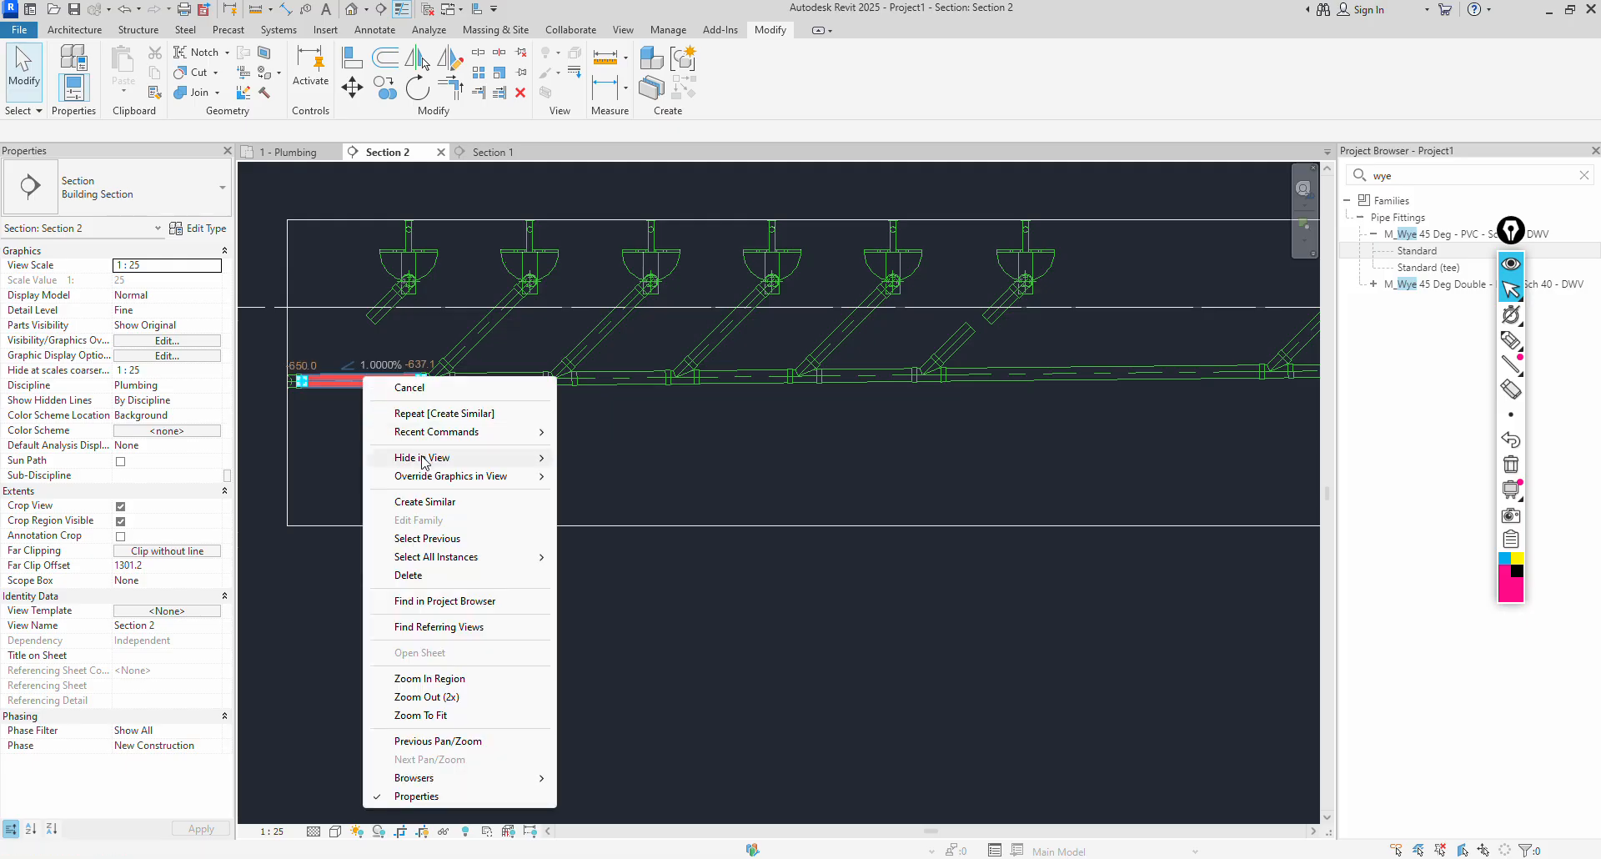
click(426, 502)
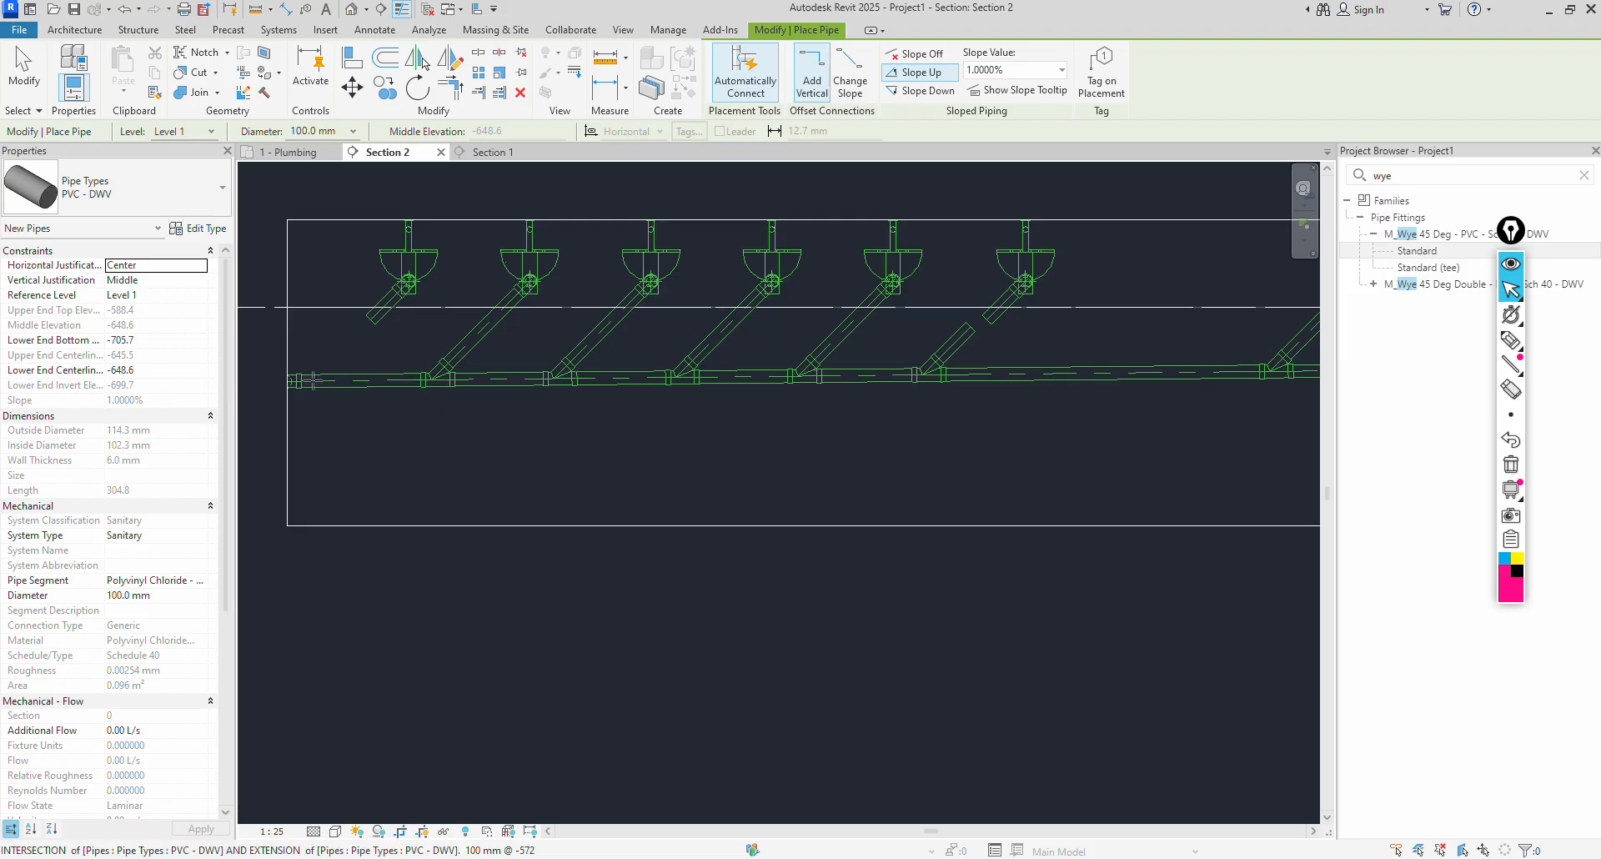
click(310, 380)
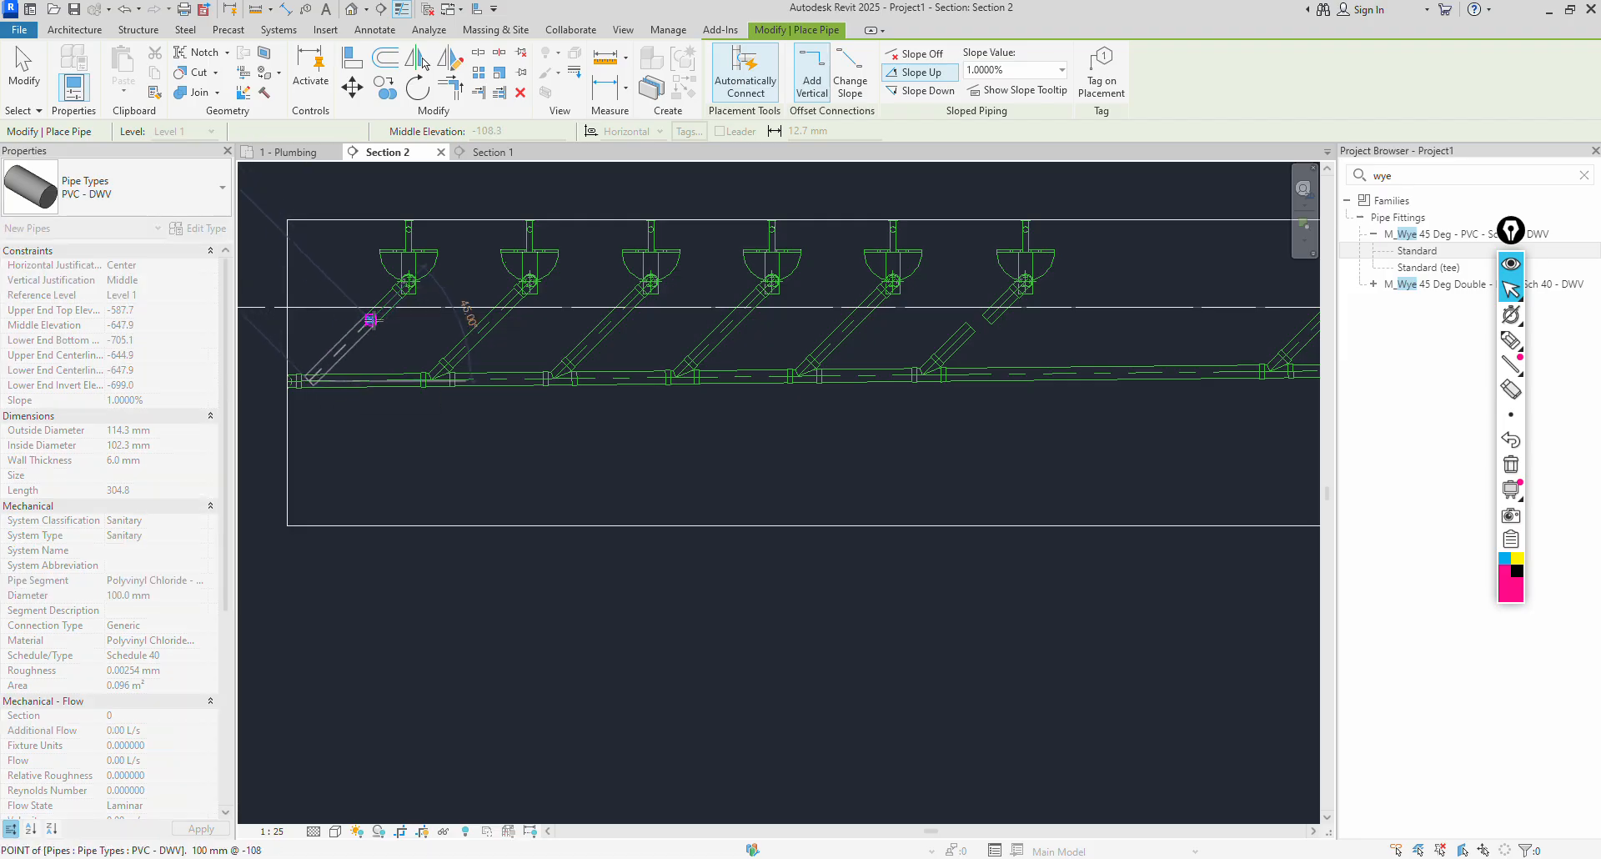
click(374, 320)
key(Escape)
scroll(354, 416, down, 2)
key(Escape)
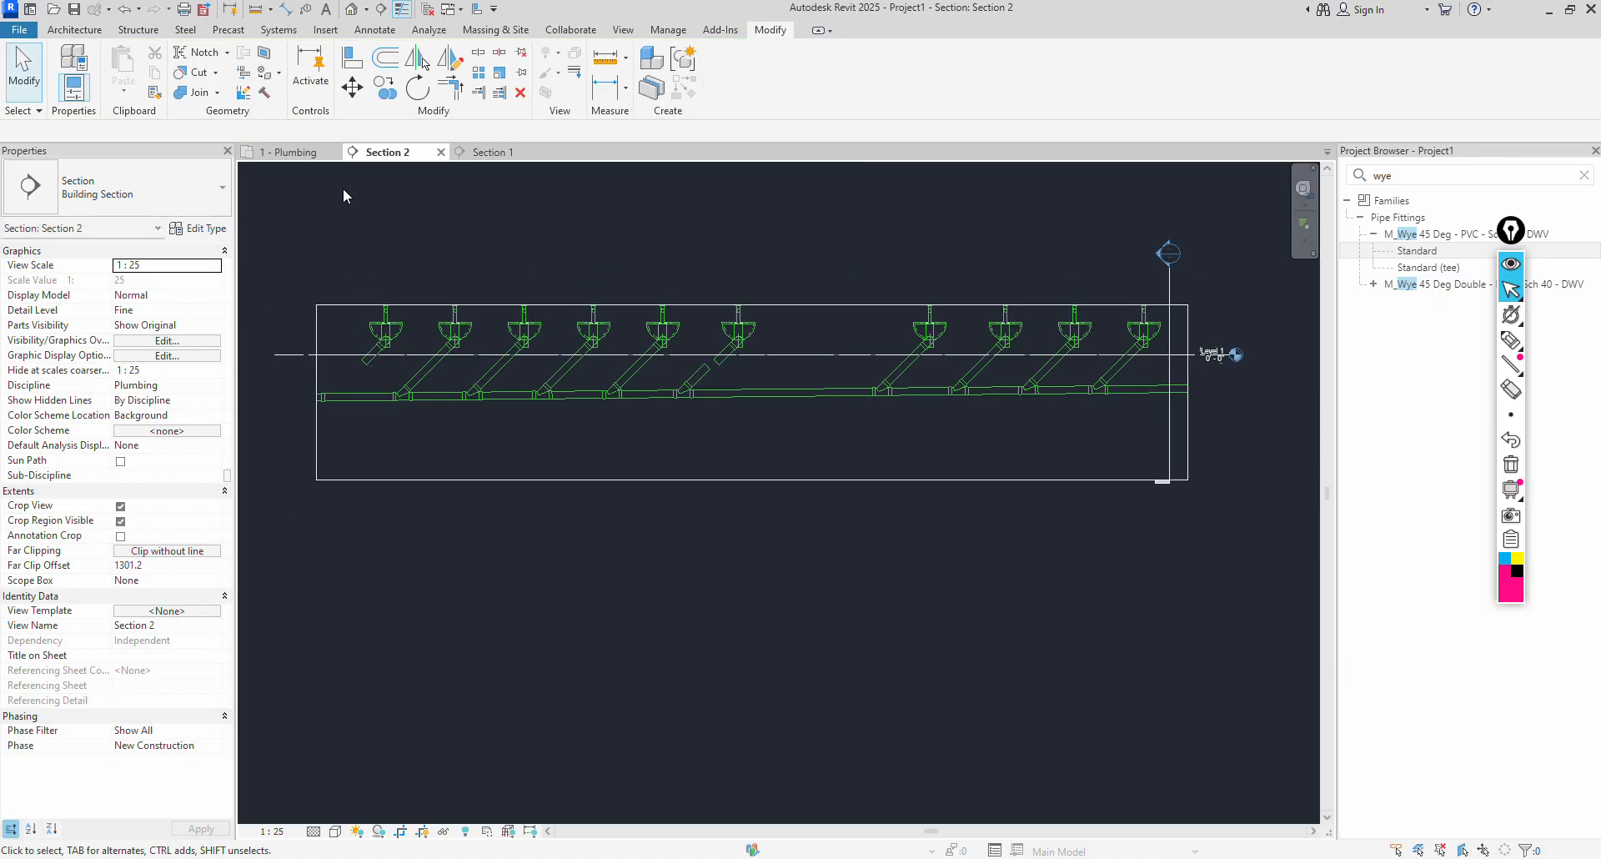
Inspect the main pipe's turn and perpendicular run beside the end fixture in the 1 - Plumbing floor plan.
click(300, 152)
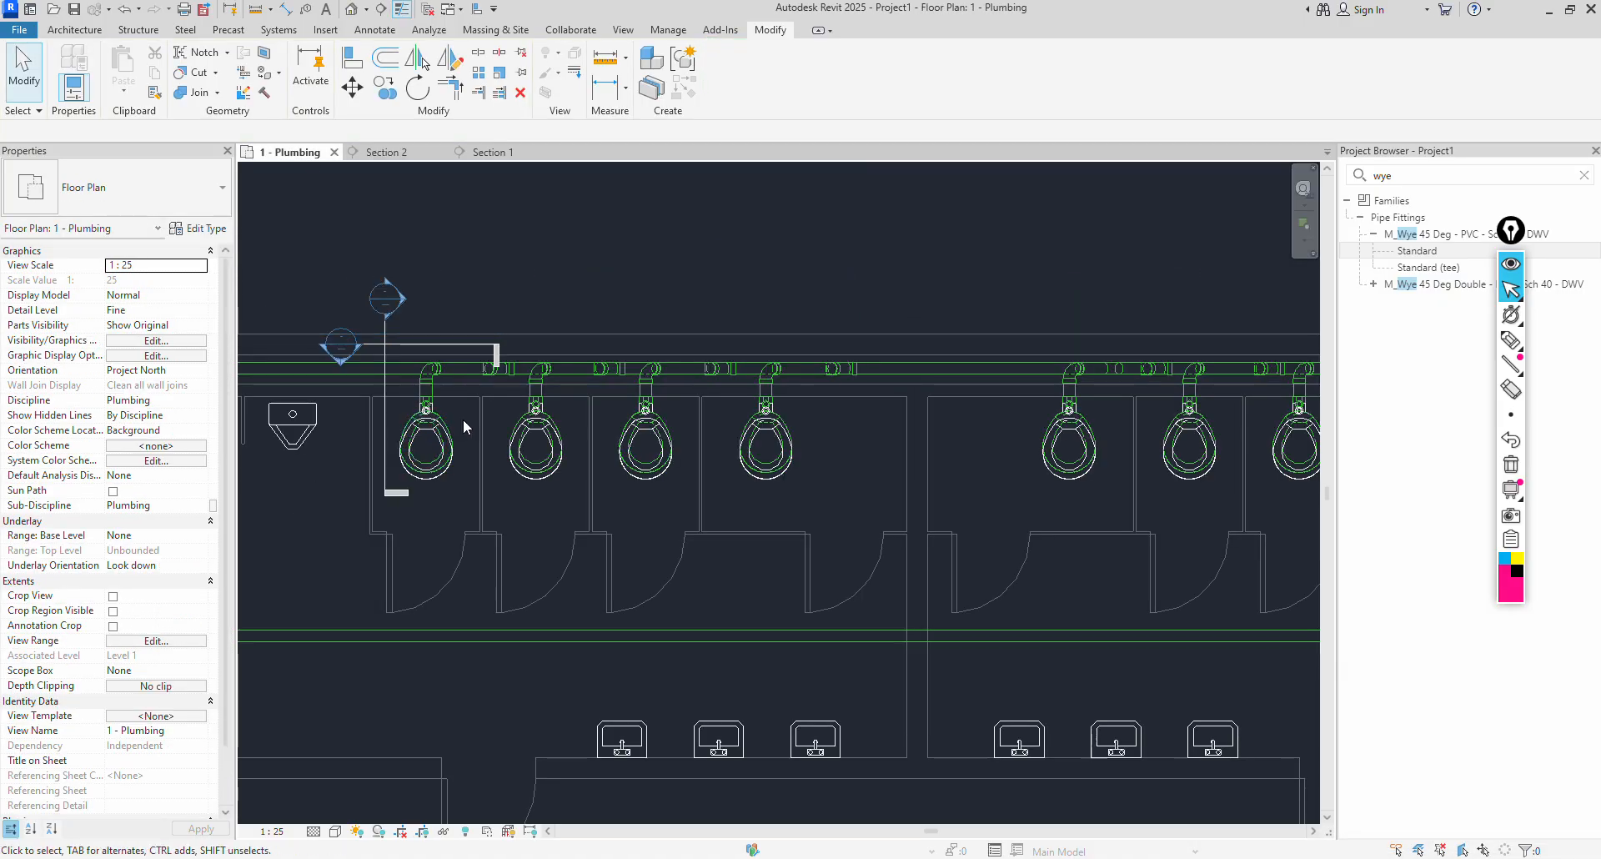
scroll(463, 418, down, 3)
scroll(834, 458, up, 3)
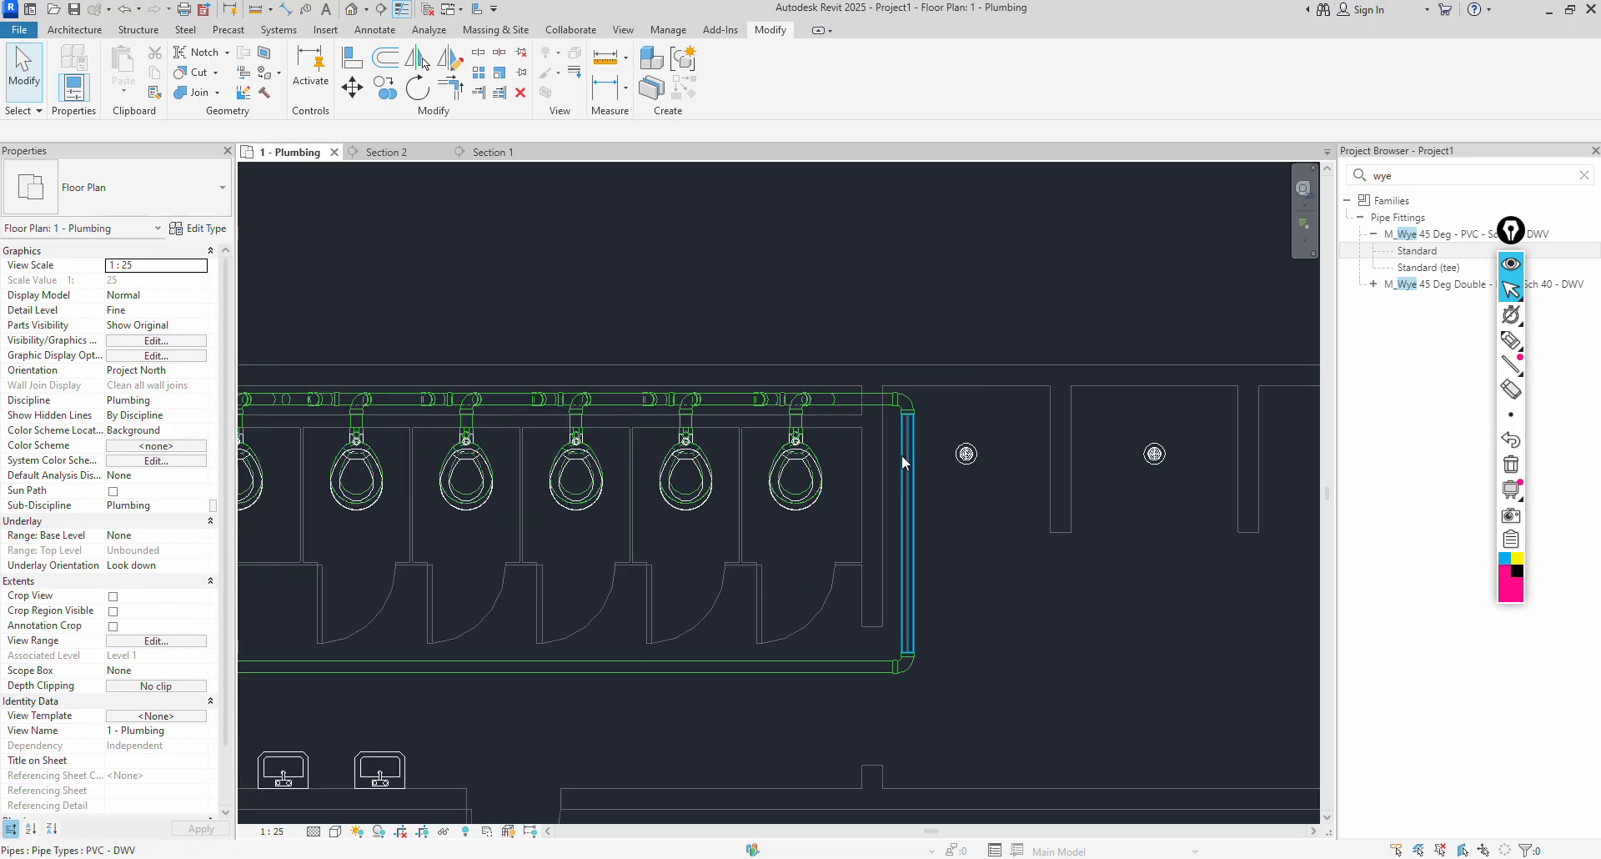
click(902, 453)
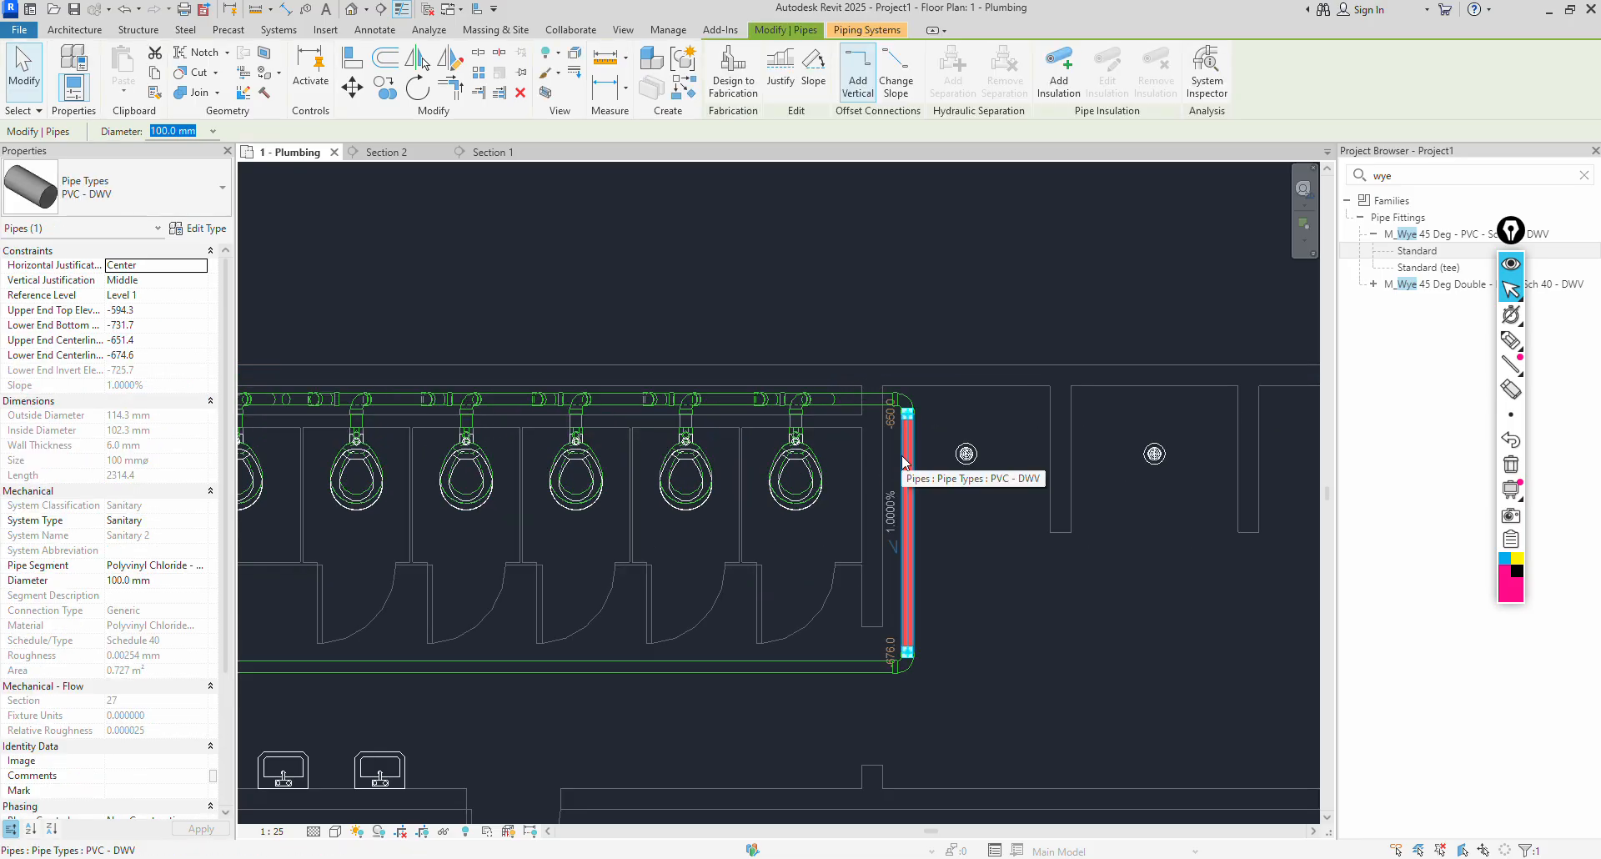
click(744, 309)
scroll(746, 307, down, 1)
scroll(746, 302, down, 2)
middle_drag(431, 383, 556, 327)
Extend the crop region of Section 2 beyond the elbow at the main pipe's lower end.
click(383, 155)
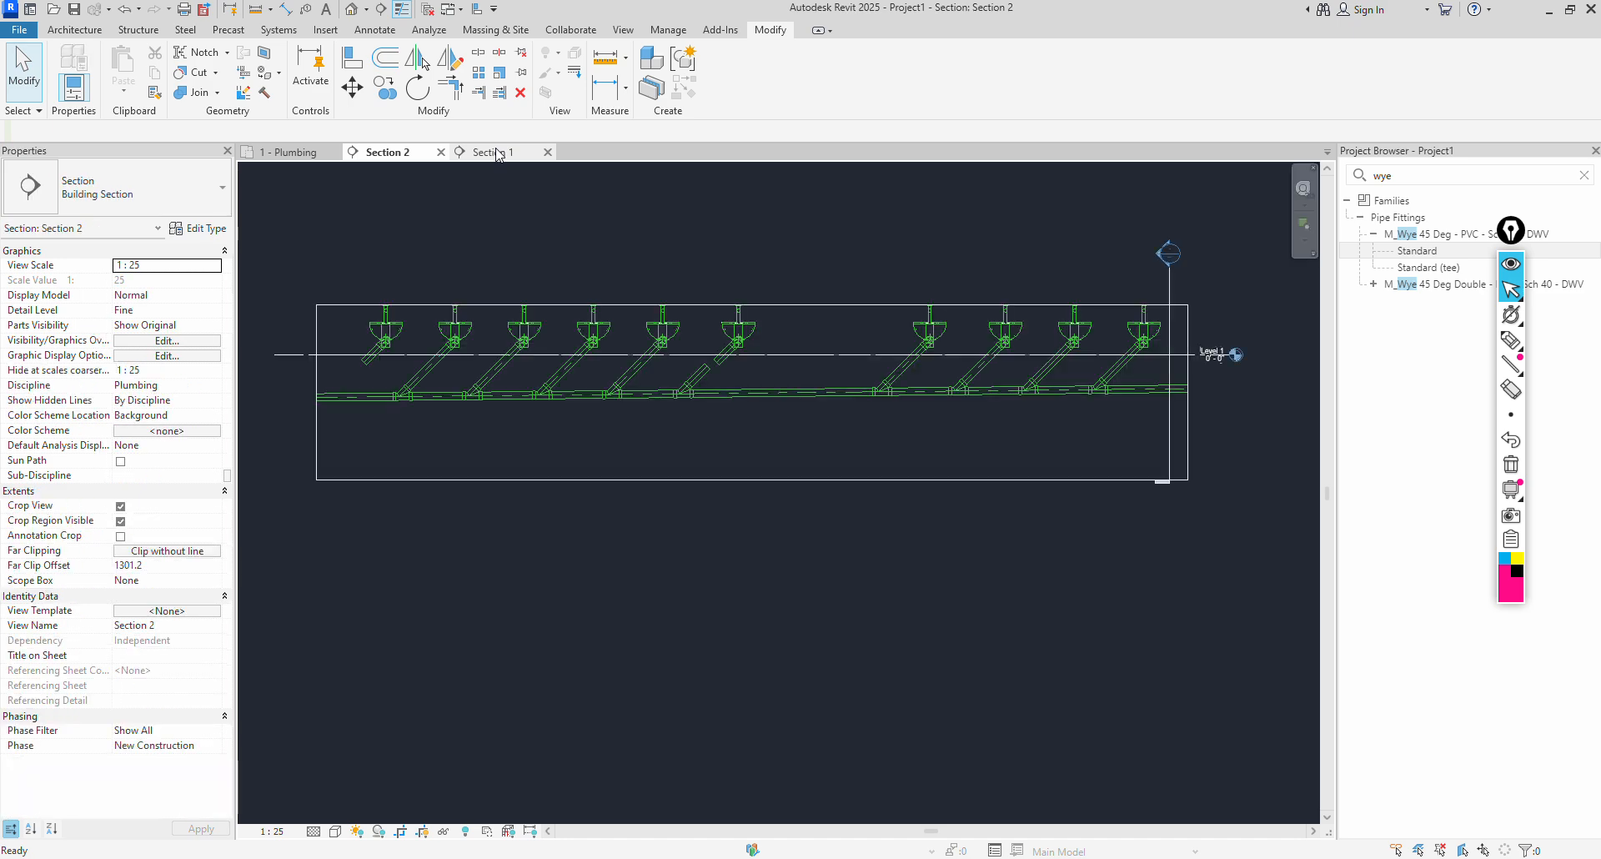
click(315, 417)
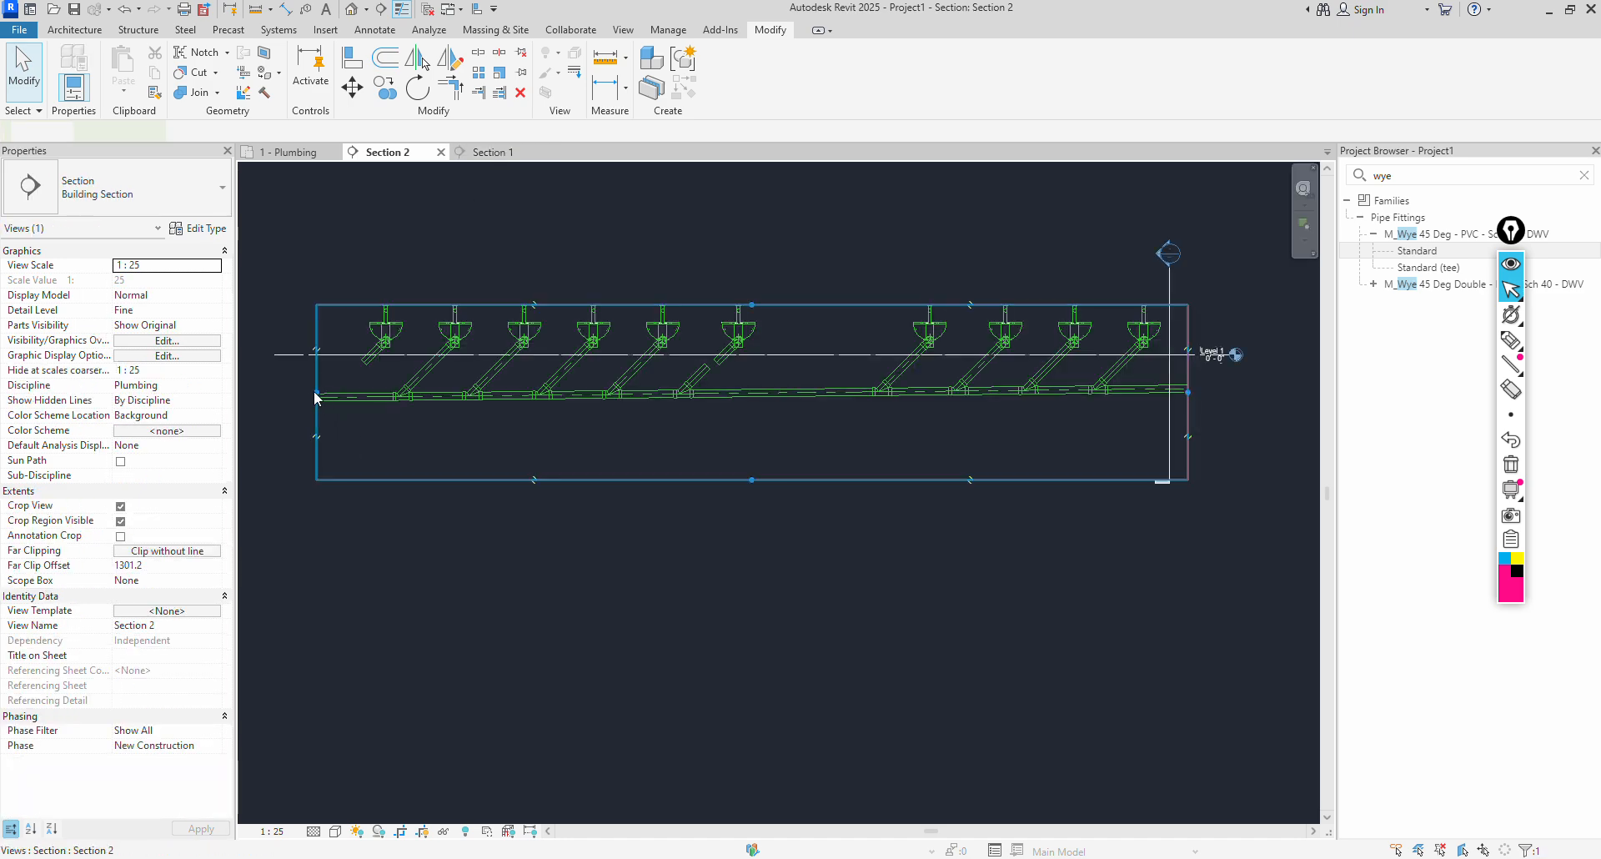
drag(317, 392, 246, 391)
click(332, 417)
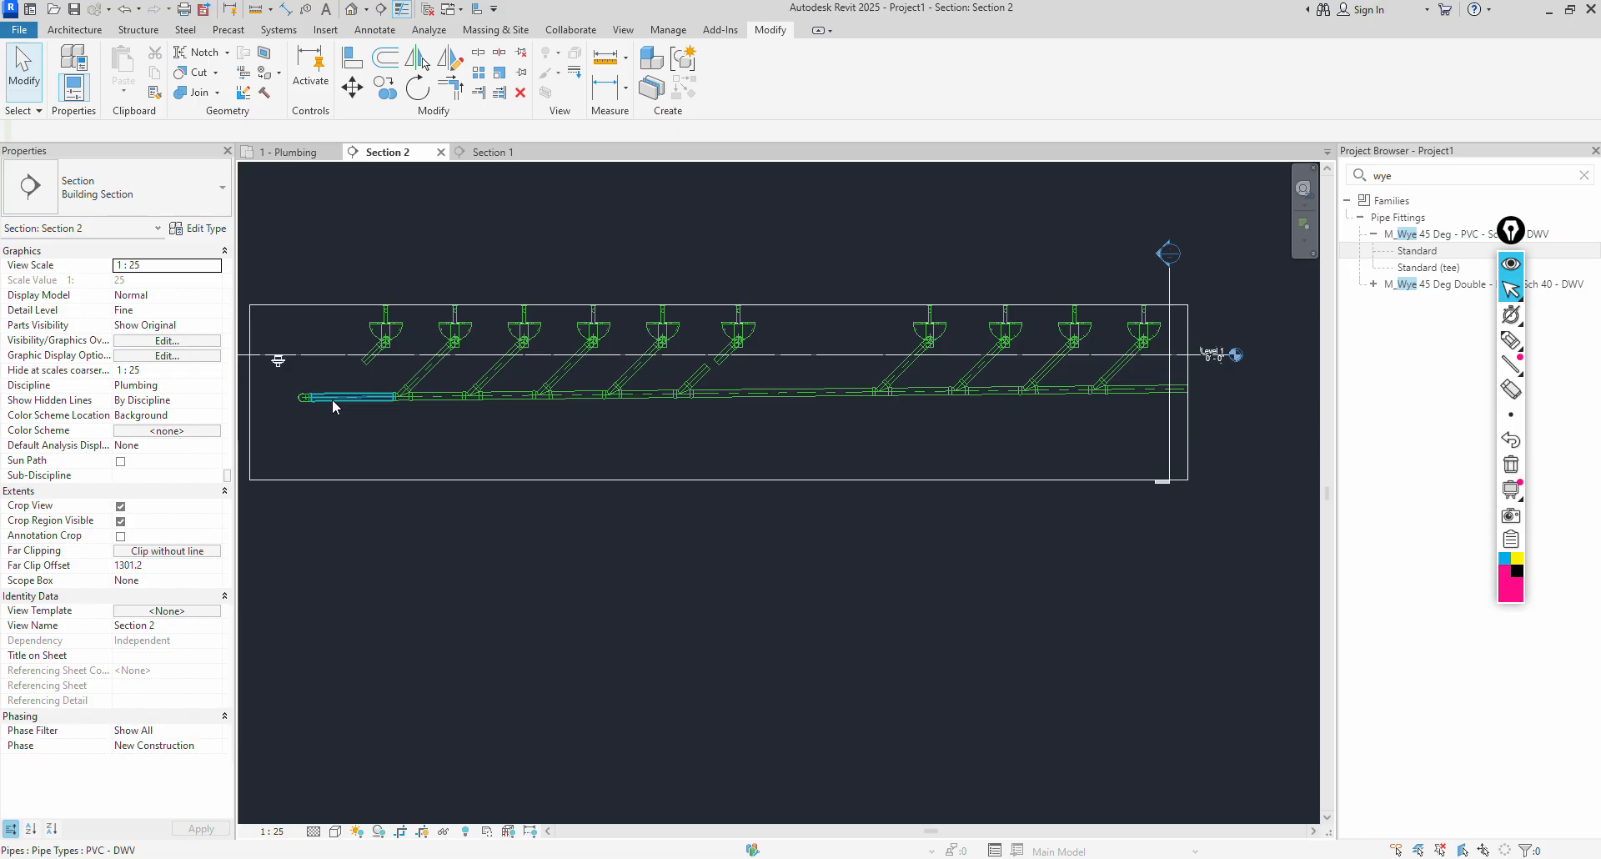
Draw a 45° pipe branch from the main's lower end to the end fixture's angled stub in Section 2.
right_click(332, 399)
click(394, 525)
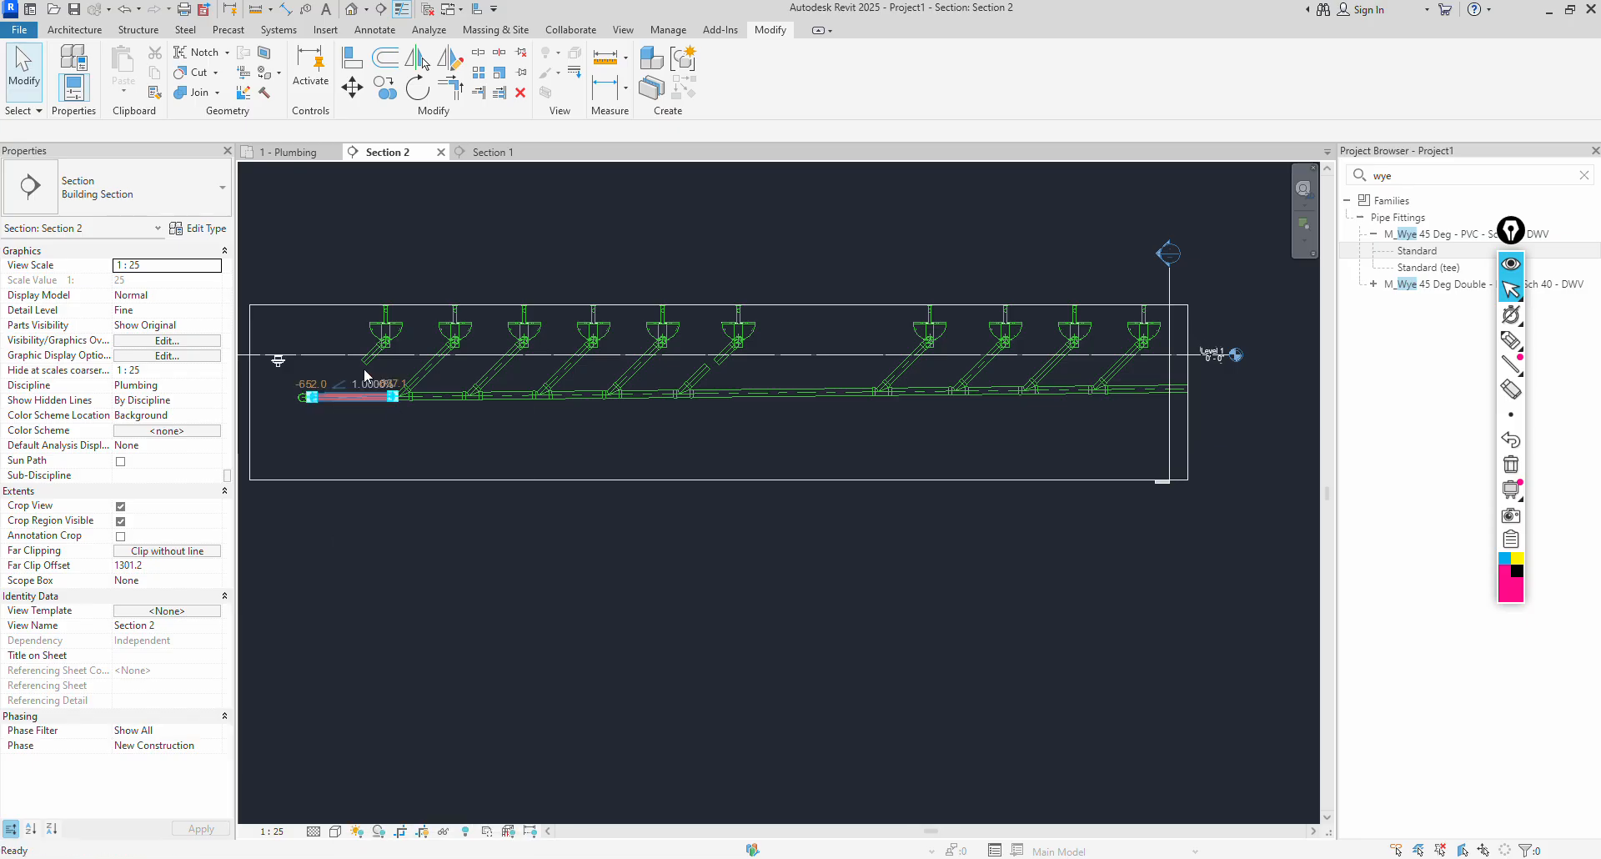
click(329, 397)
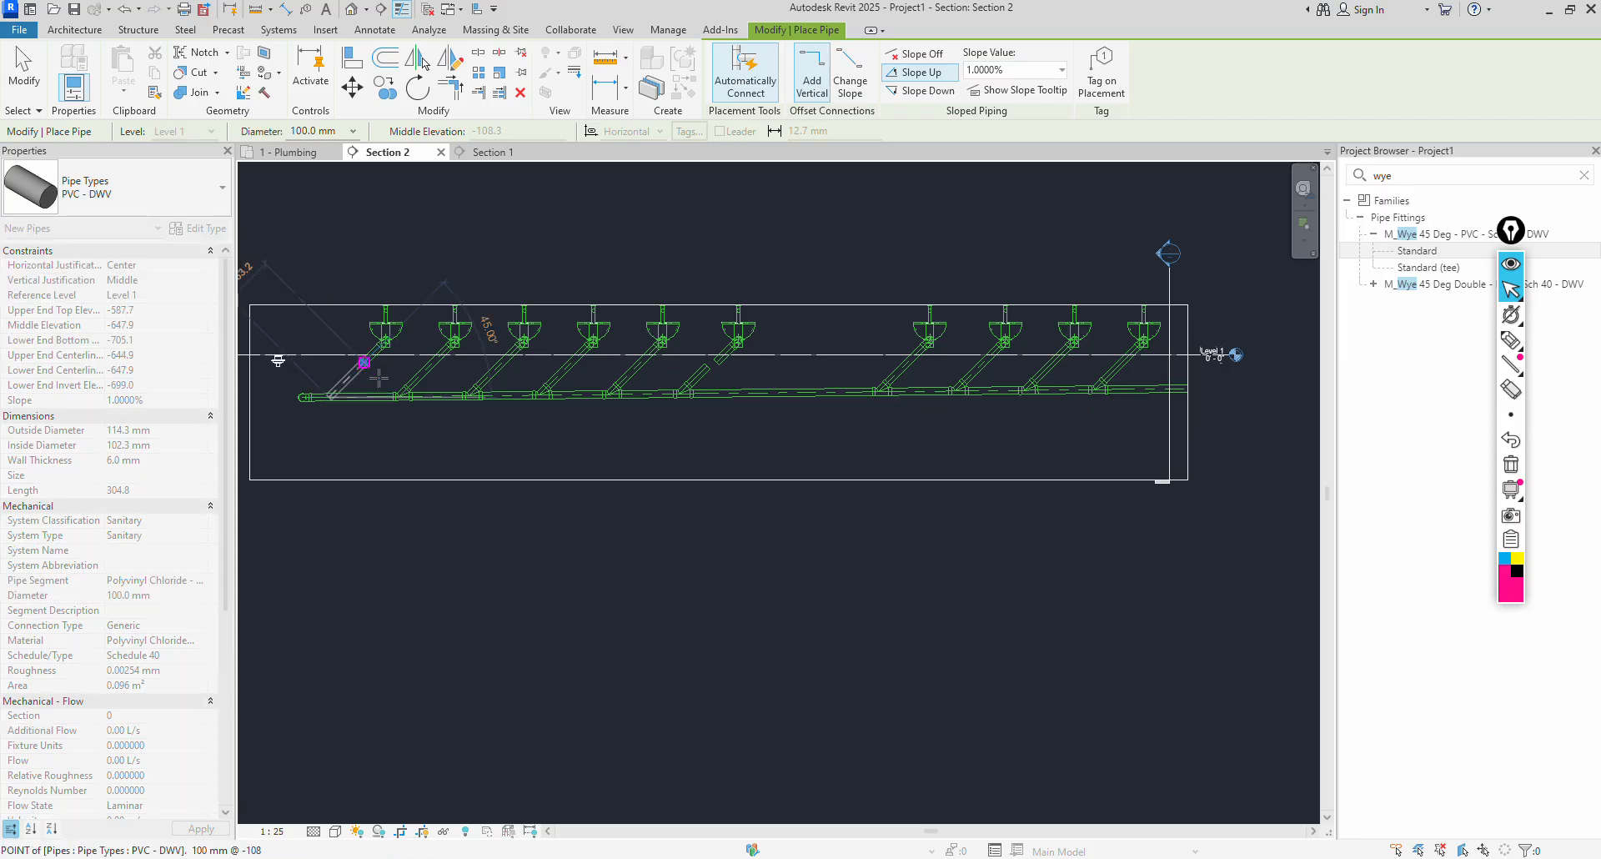
click(378, 379)
key(Escape)
key(Escape)
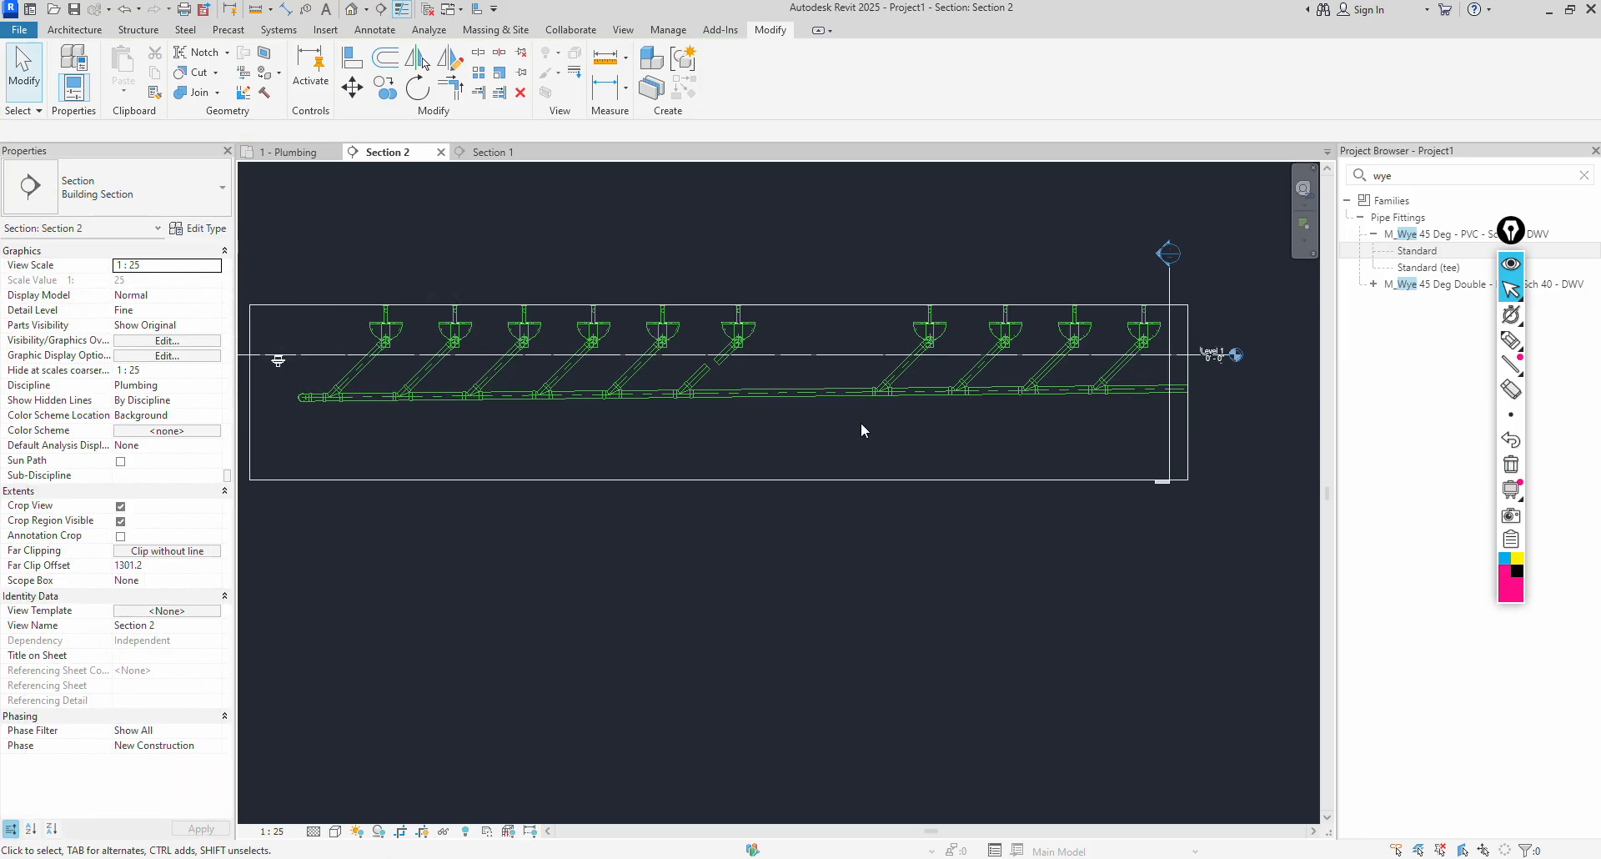
Align the sixth fixture's 45° branch with its angled stub and extend the branch to join the stub.
scroll(749, 352, up, 3)
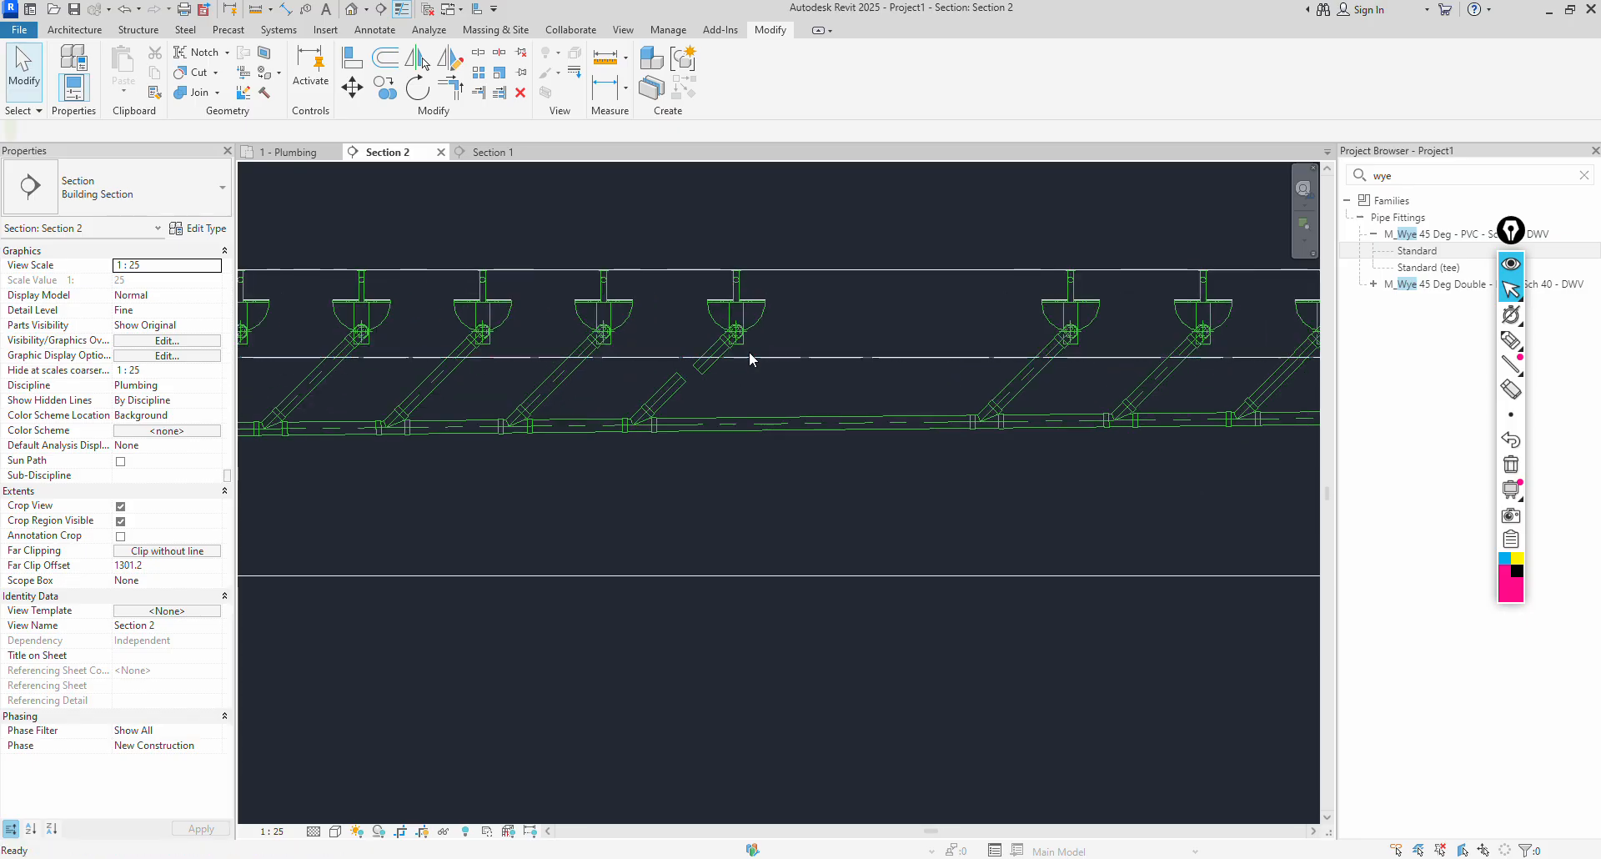
key(a)
key(l)
click(665, 394)
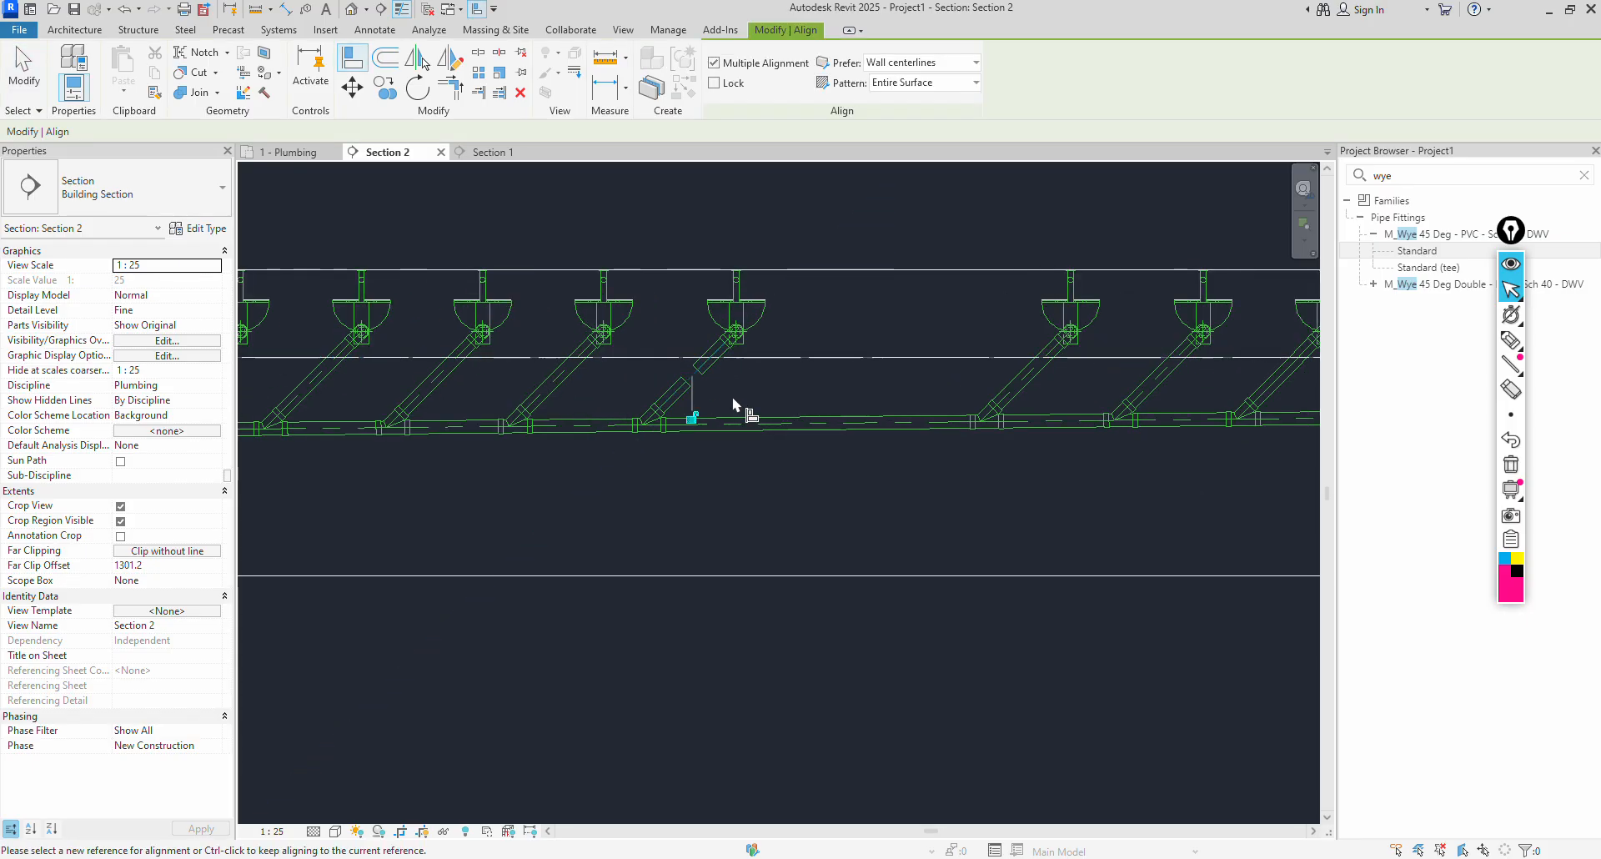
key(Escape)
key(Escape)
drag(687, 384, 701, 369)
click(847, 369)
scroll(849, 370, down, 3)
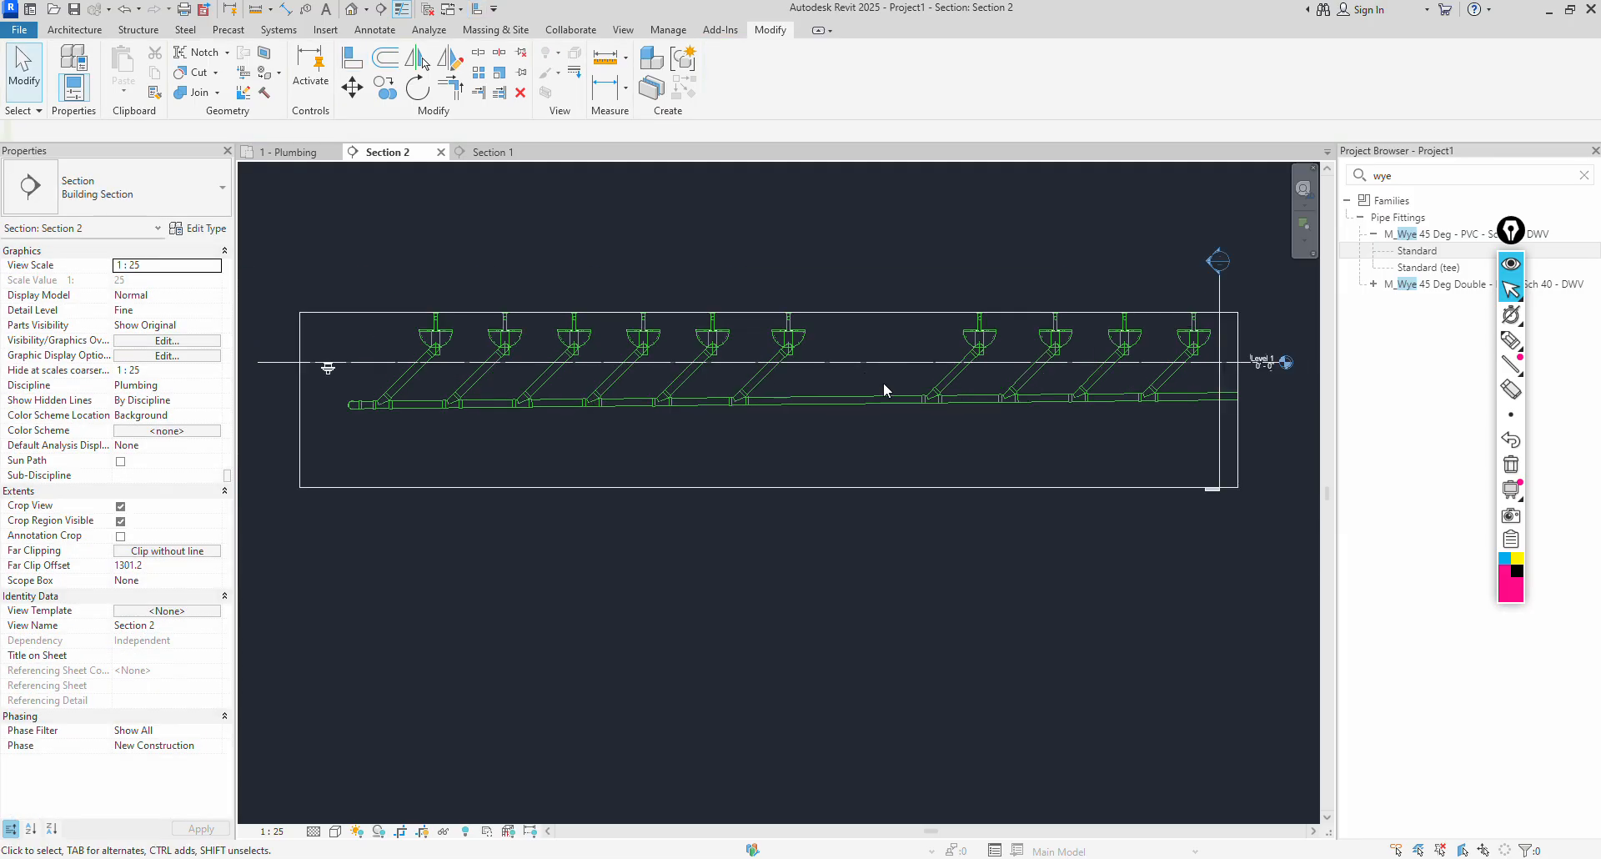
Move the Section 1 line in the 1 - Plumbing floor plan beside the end urinal, so that it looks toward the urinals.
middle_drag(1004, 444, 976, 444)
click(302, 159)
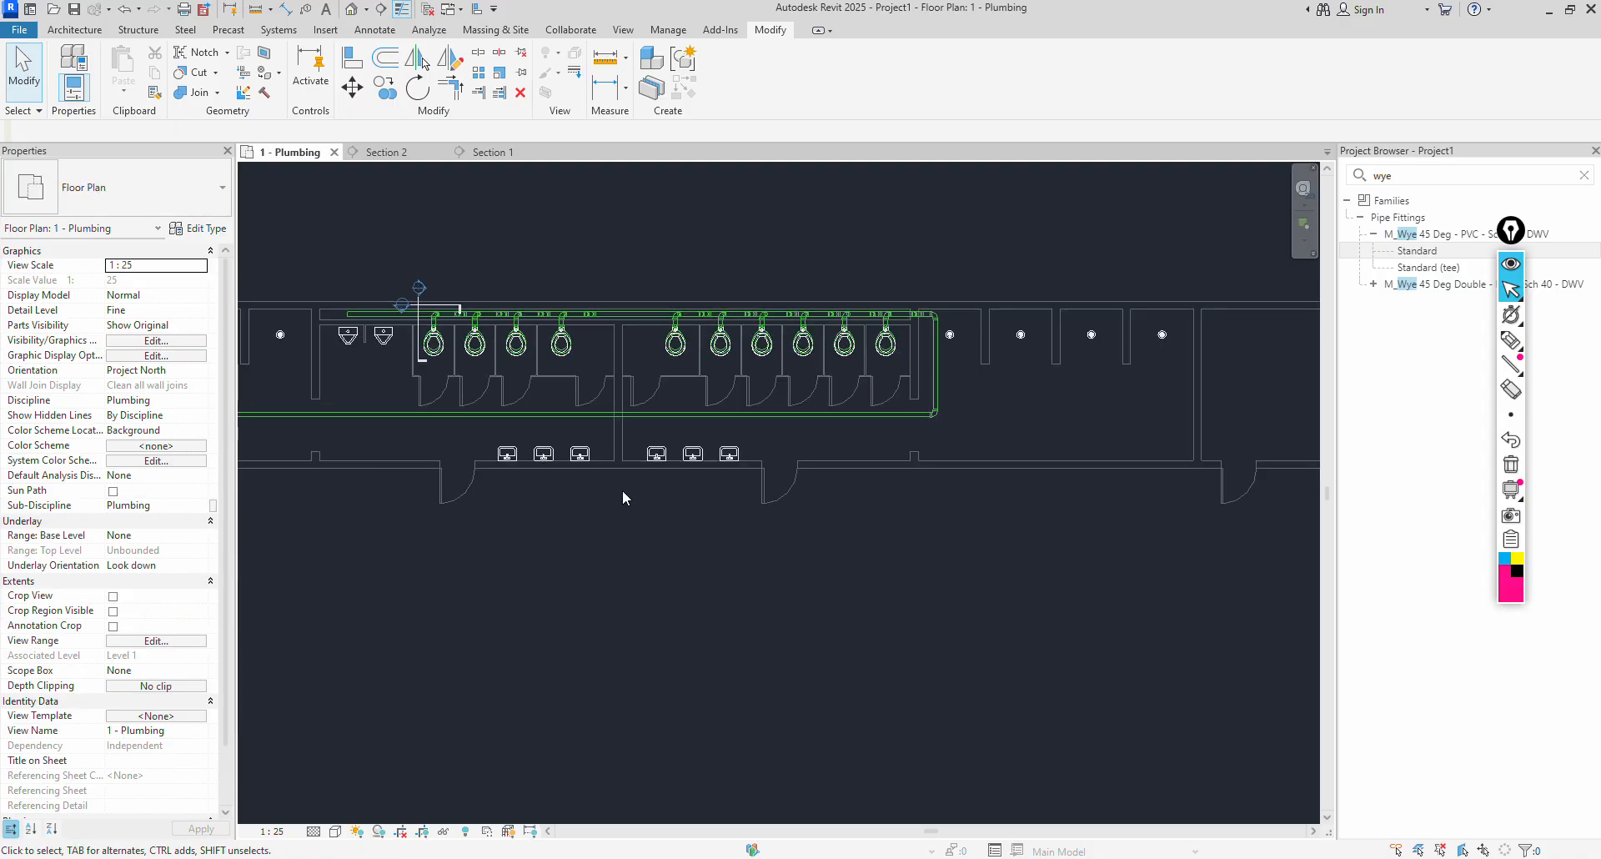
middle_drag(622, 488, 851, 512)
scroll(559, 328, up, 3)
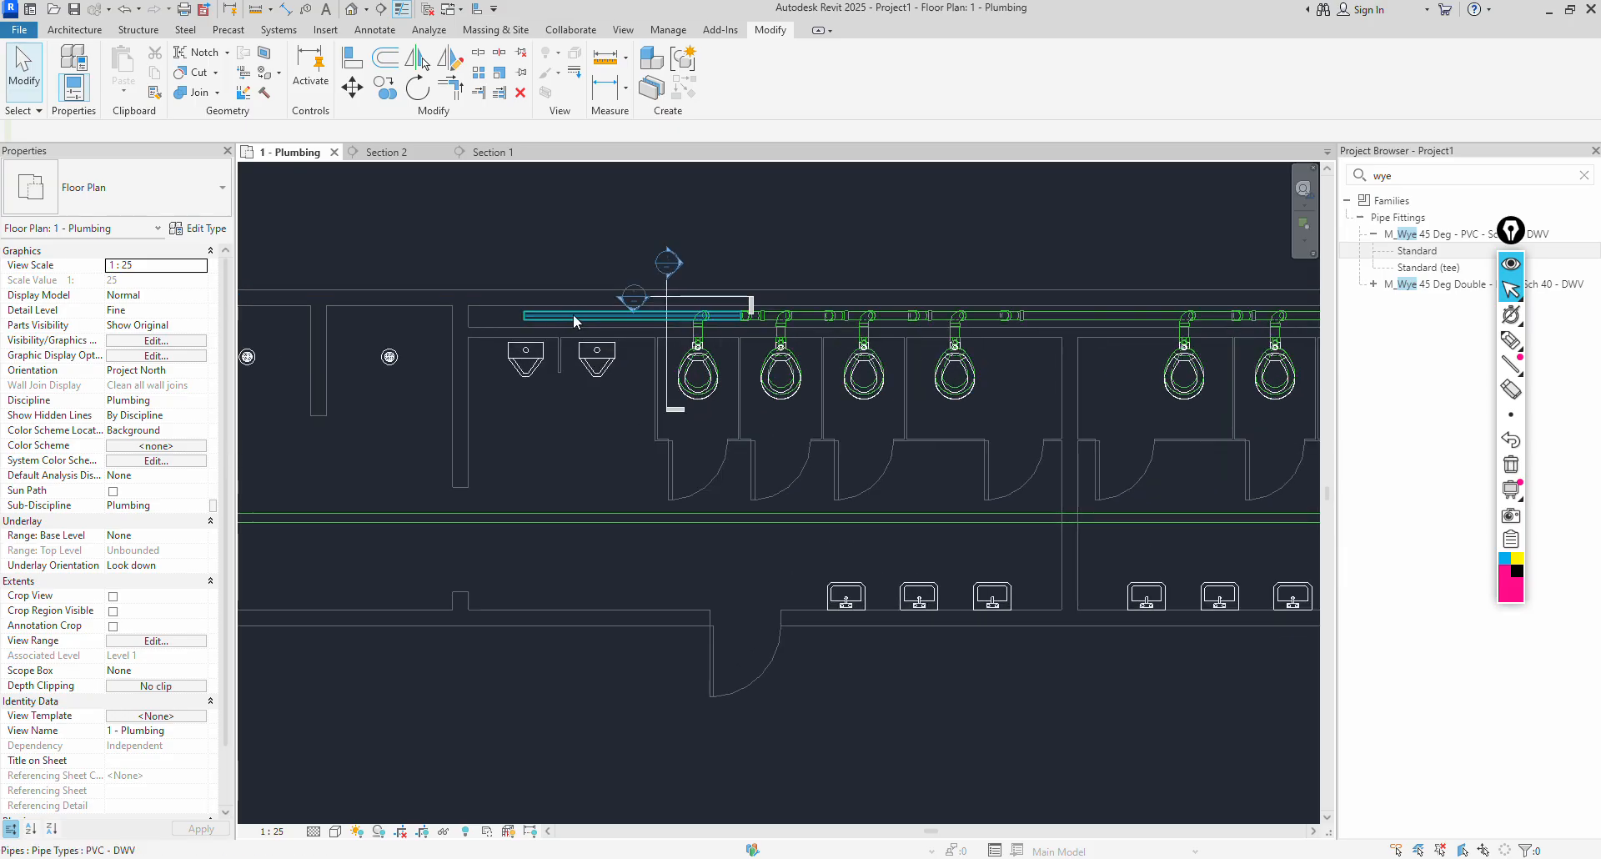
click(665, 344)
drag(665, 344, 493, 367)
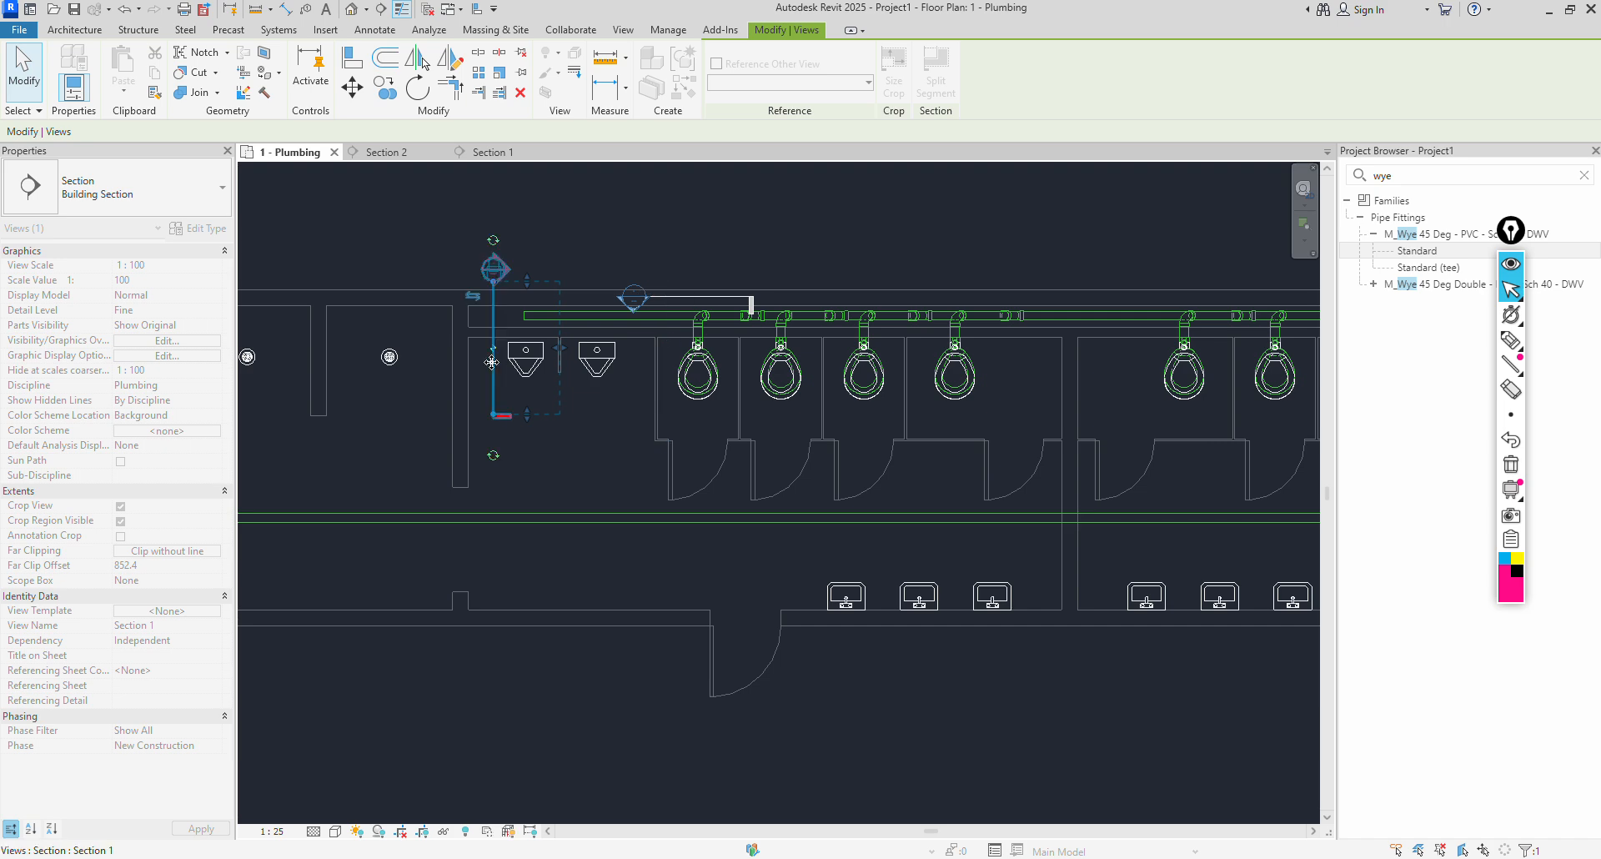
Move the Section 2 line along the wall so that it starts beside the end urinal.
click(686, 300)
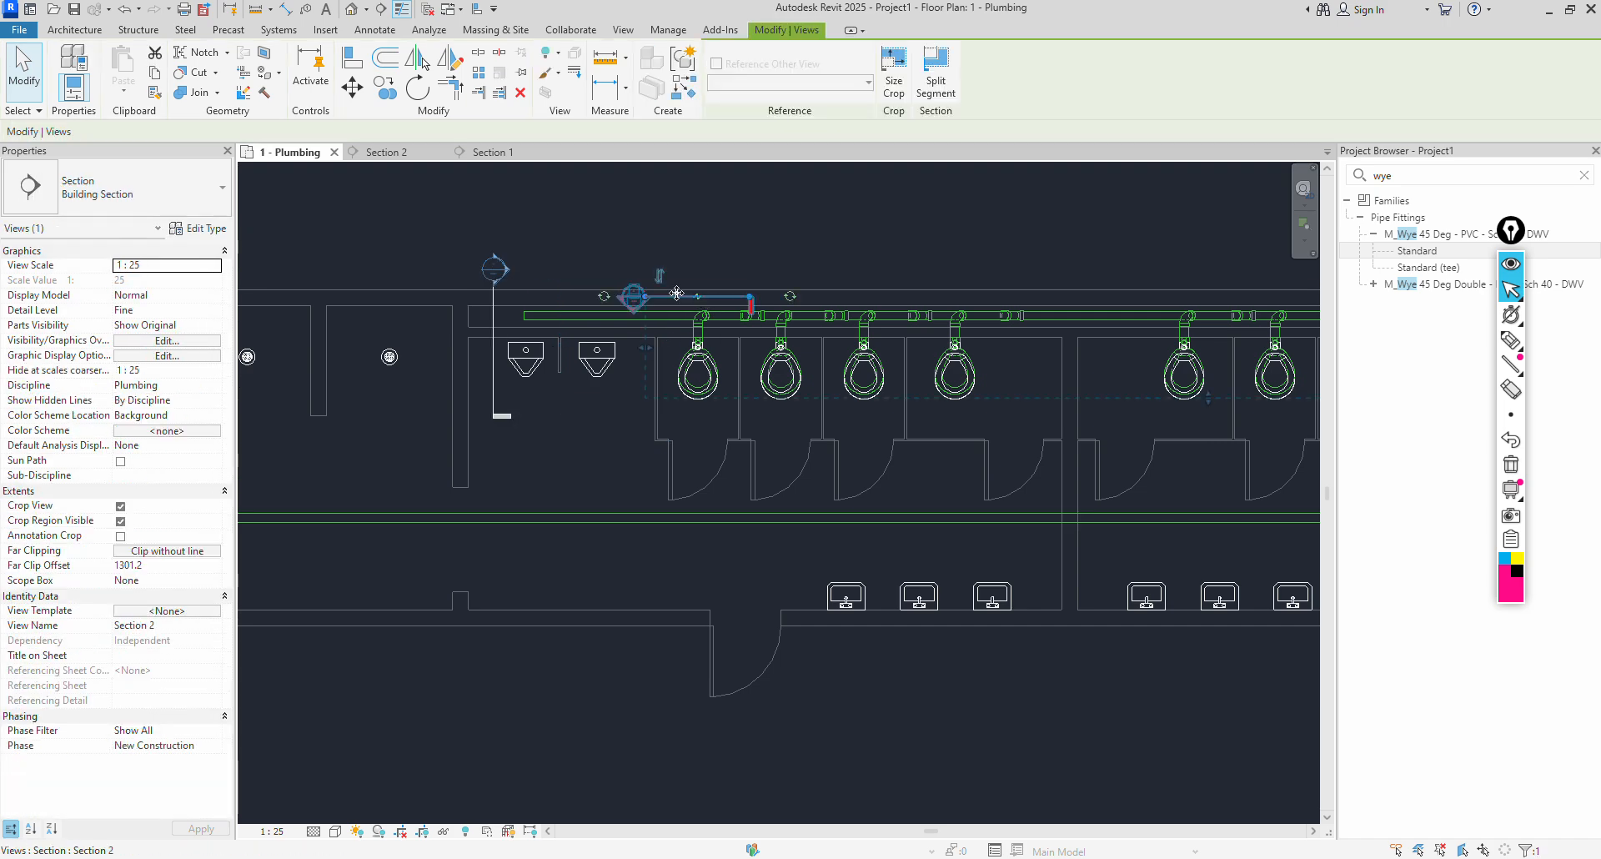
drag(677, 298, 531, 303)
click(442, 241)
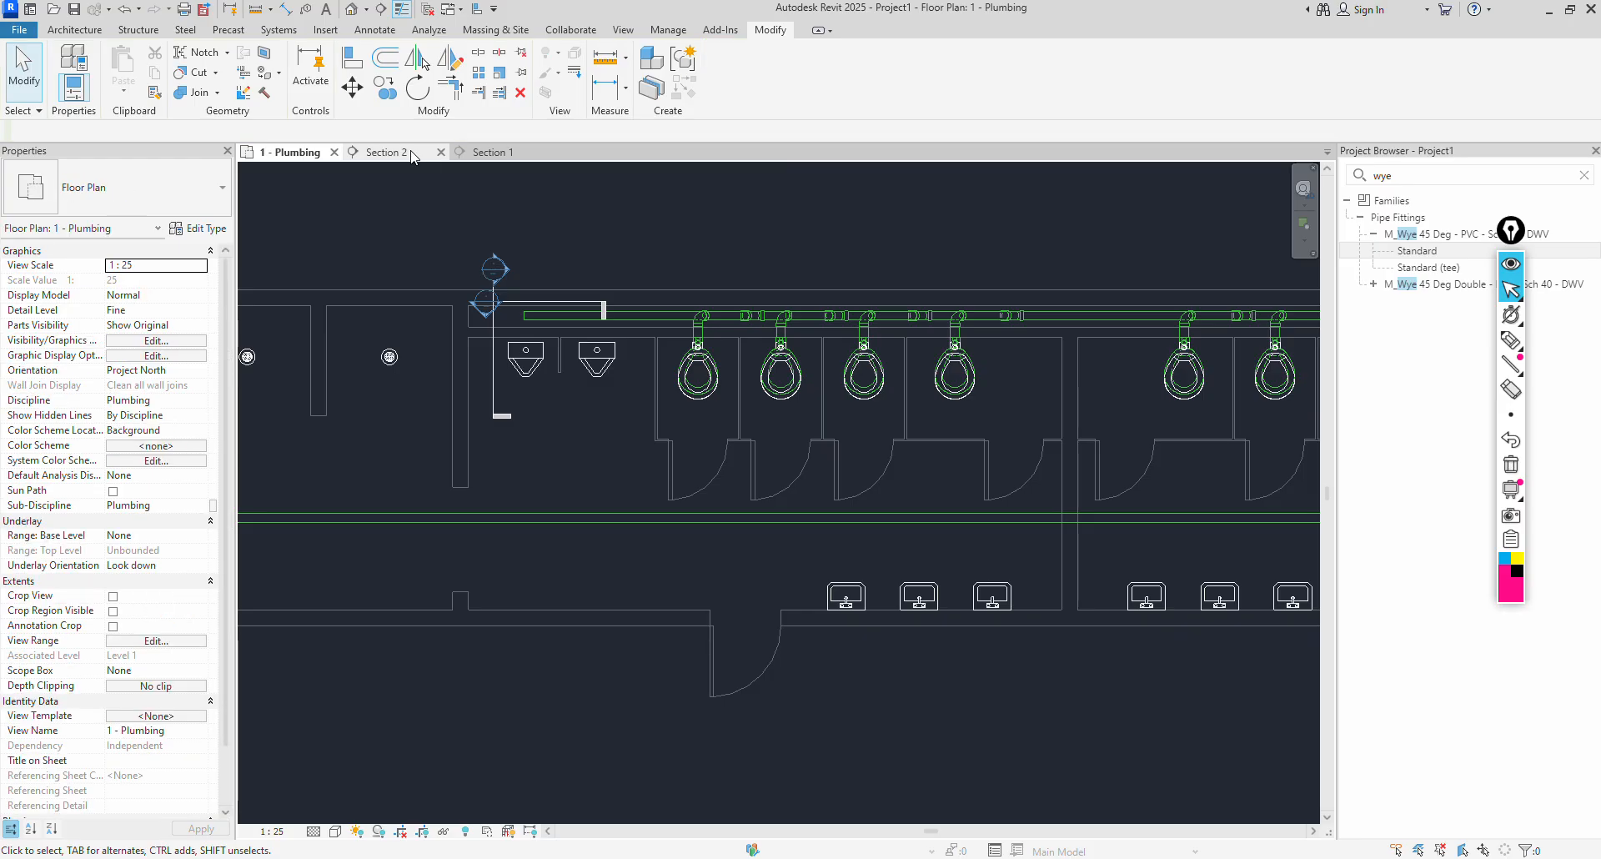
Examine the linked architectural urinal and the main pipe's position in Section 1.
click(386, 152)
click(466, 155)
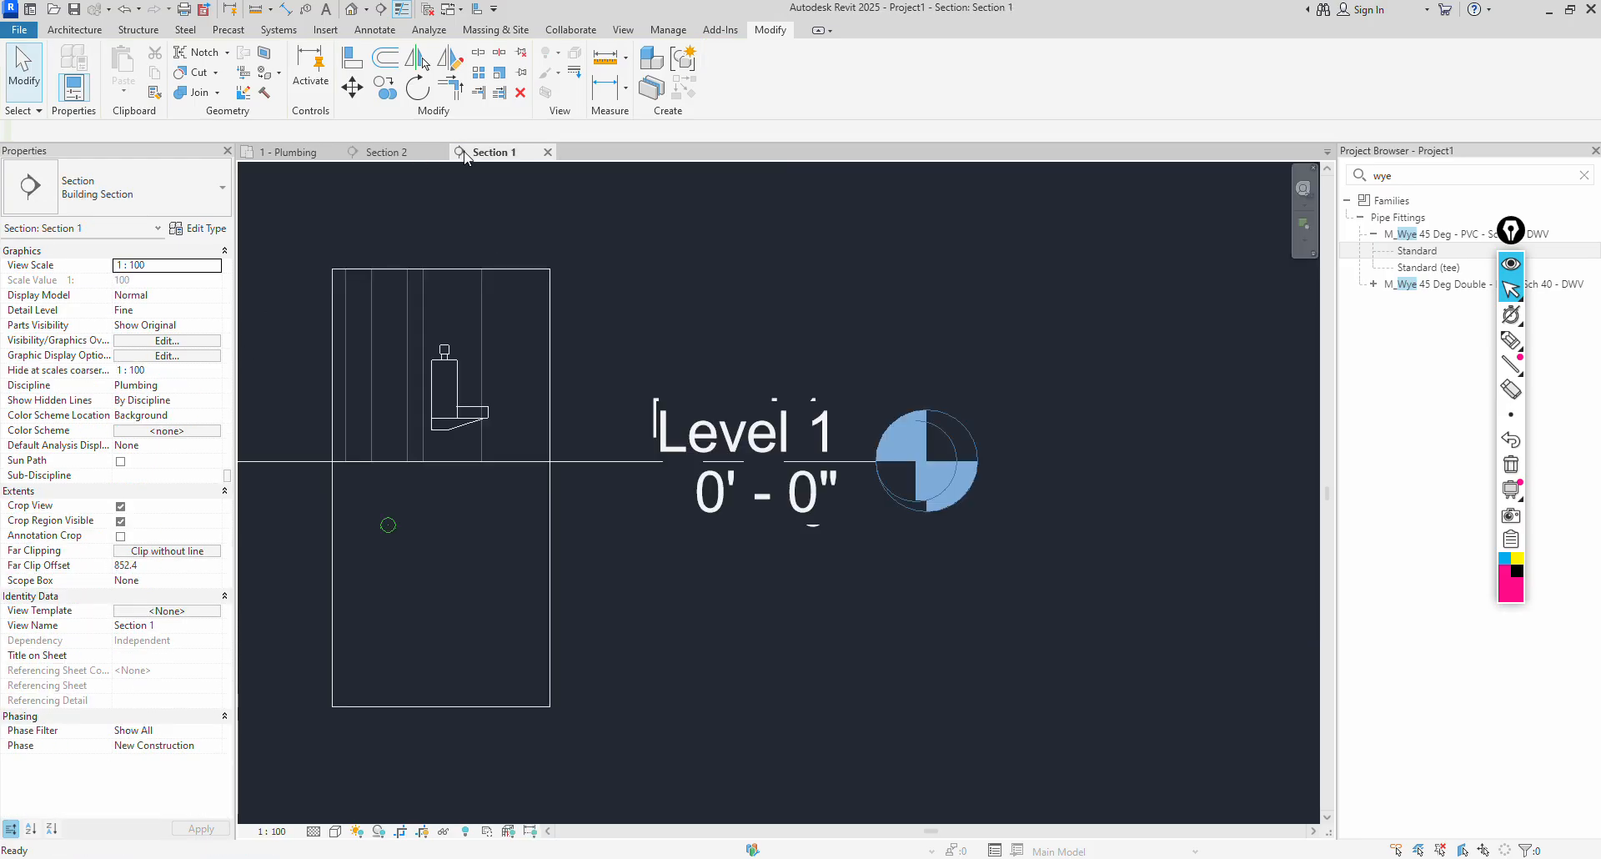
click(468, 427)
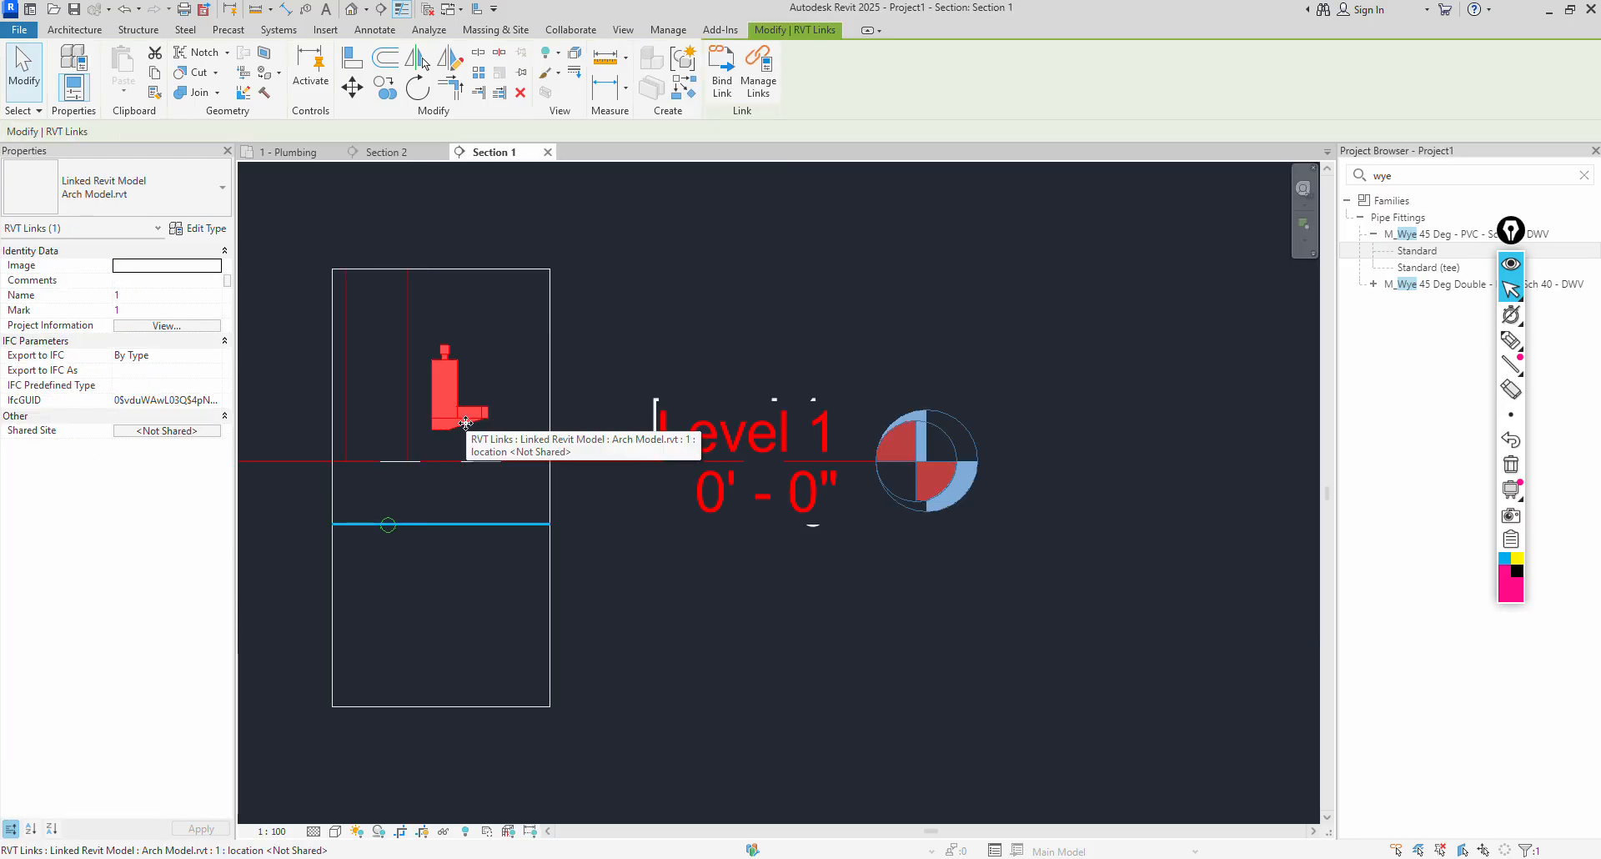
key(Escape)
click(446, 368)
click(619, 310)
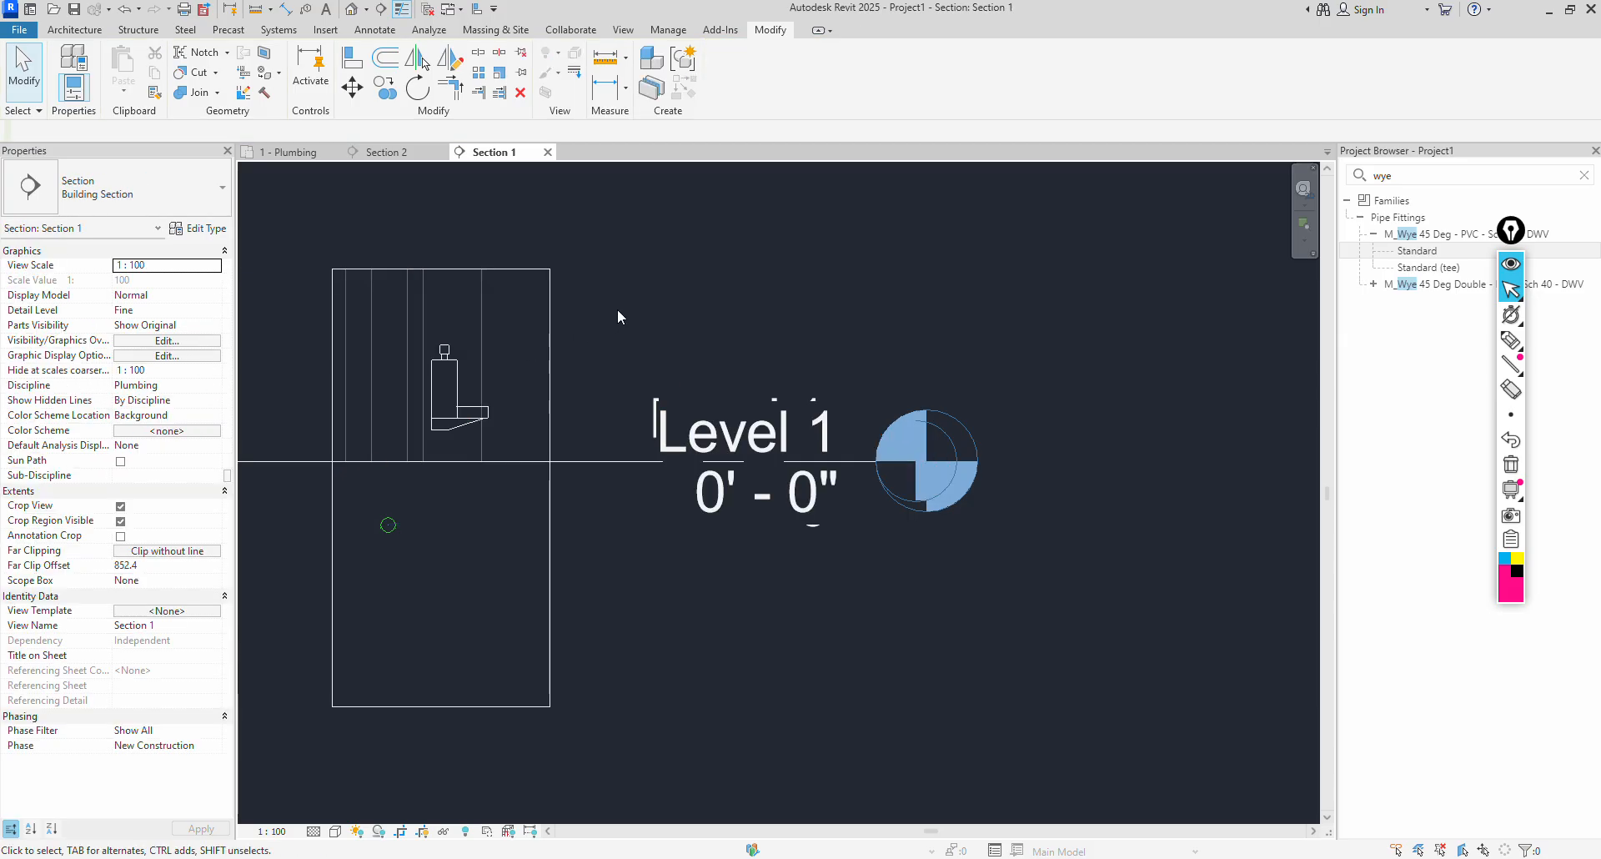
Find the M_Urinal - Wall Hung family in the Project Browser by searching for urinal, and select its 20 mm Flush Valve type.
click(288, 152)
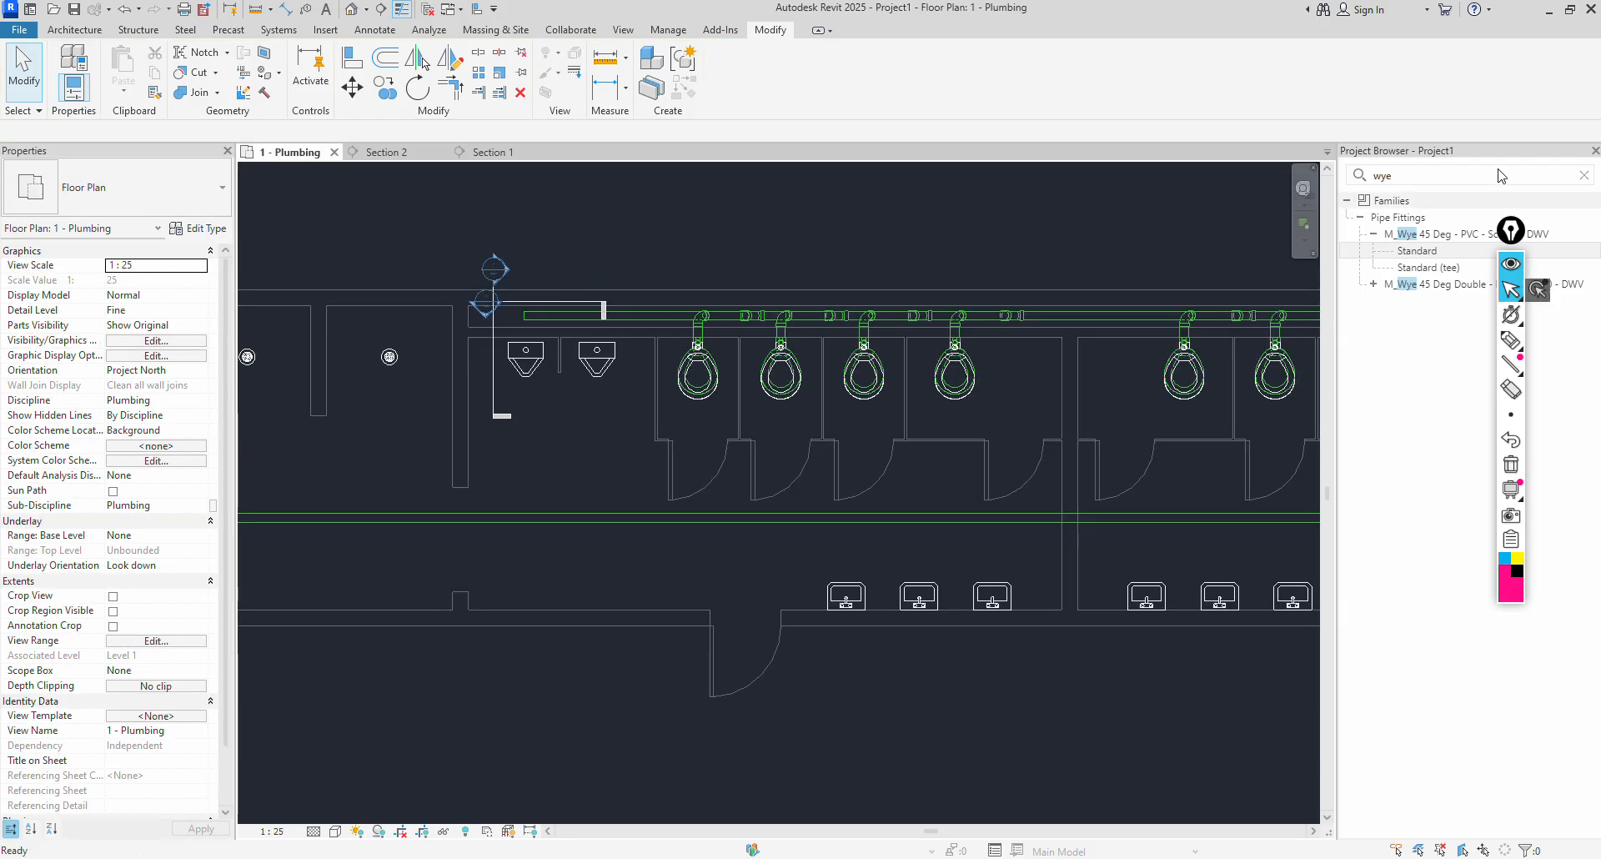
drag(1404, 177, 1337, 182)
text(urinal)
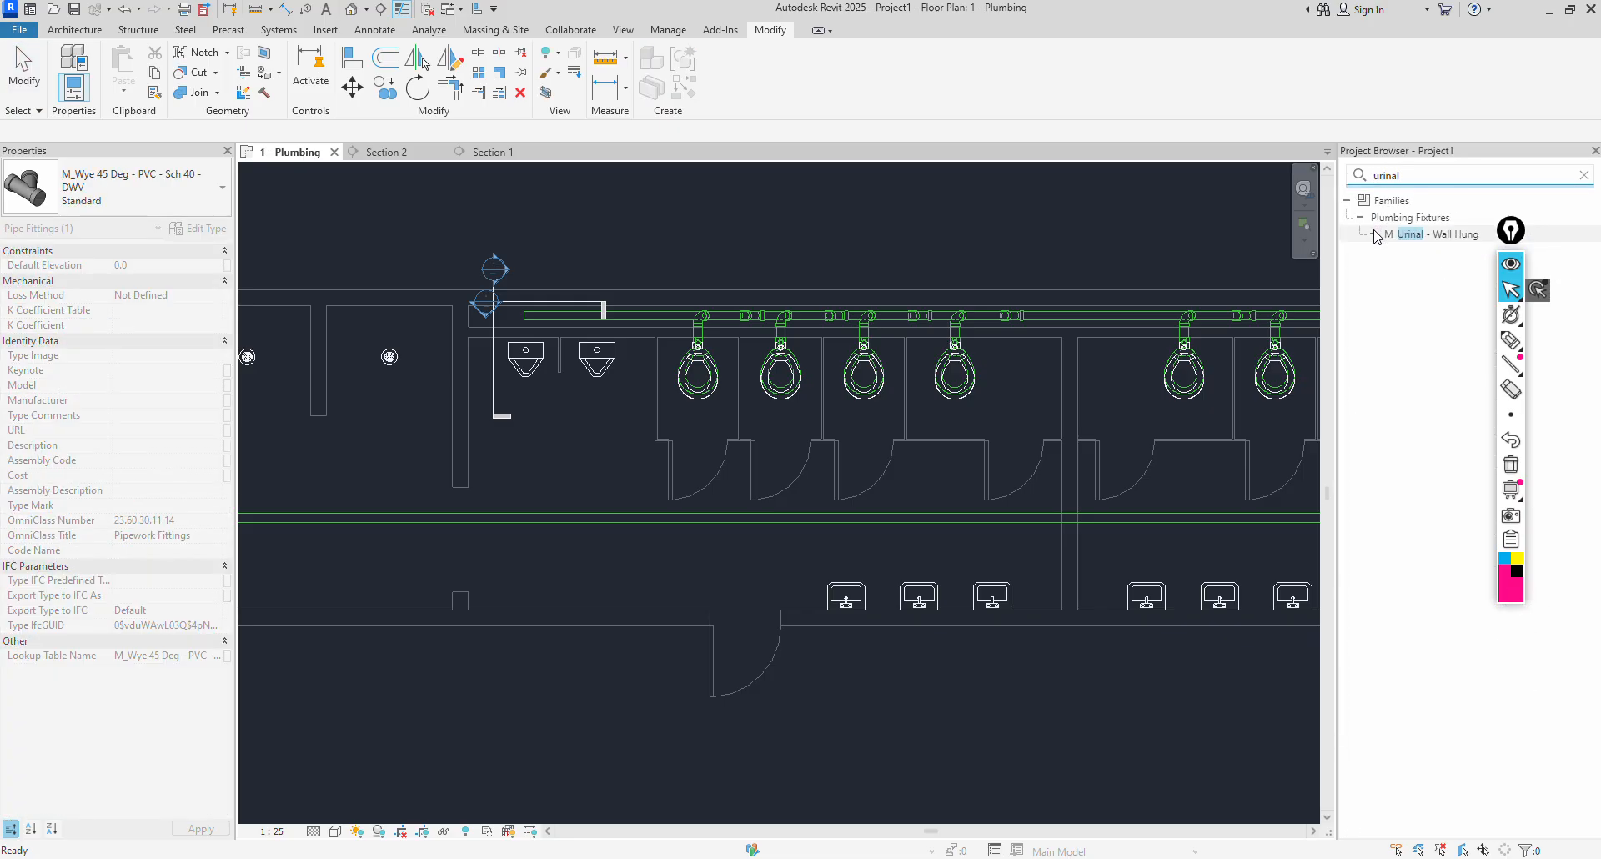
click(1377, 237)
click(1422, 267)
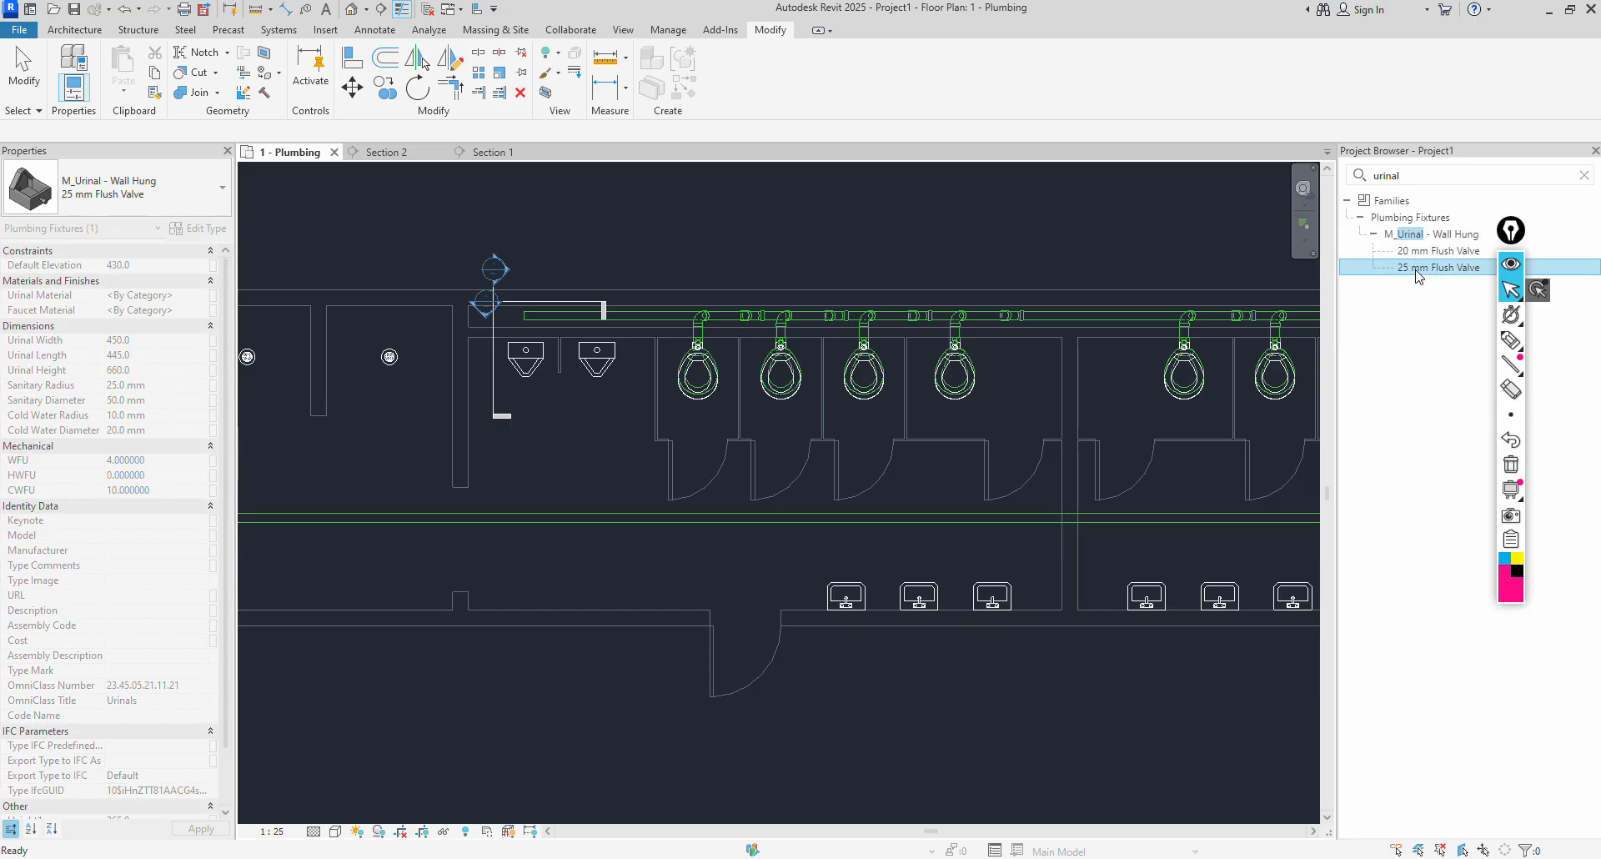
right_click(1422, 267)
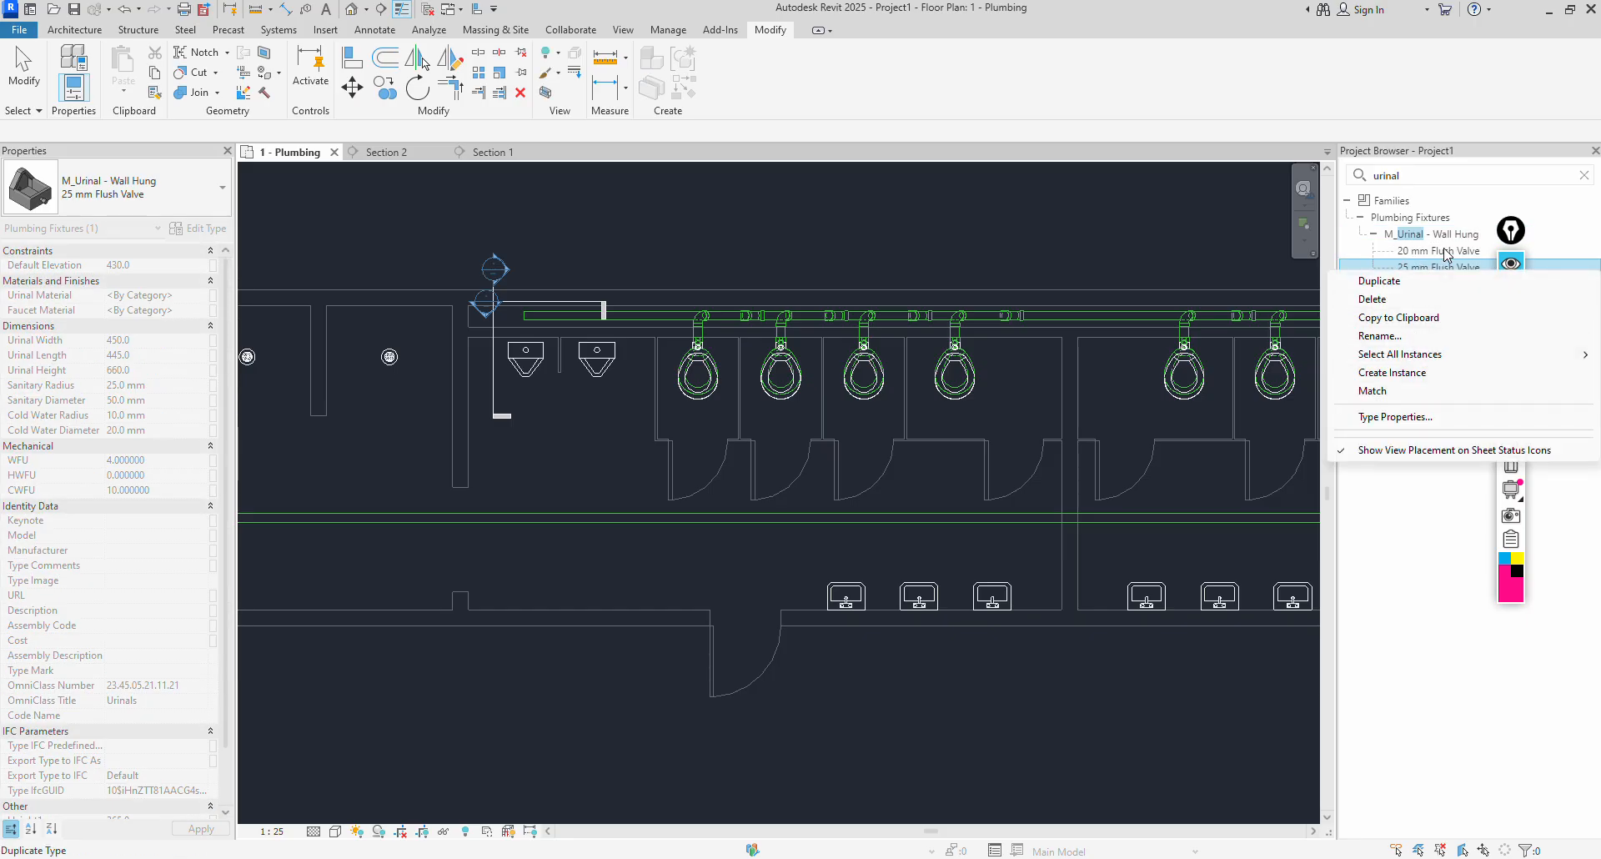
click(1446, 251)
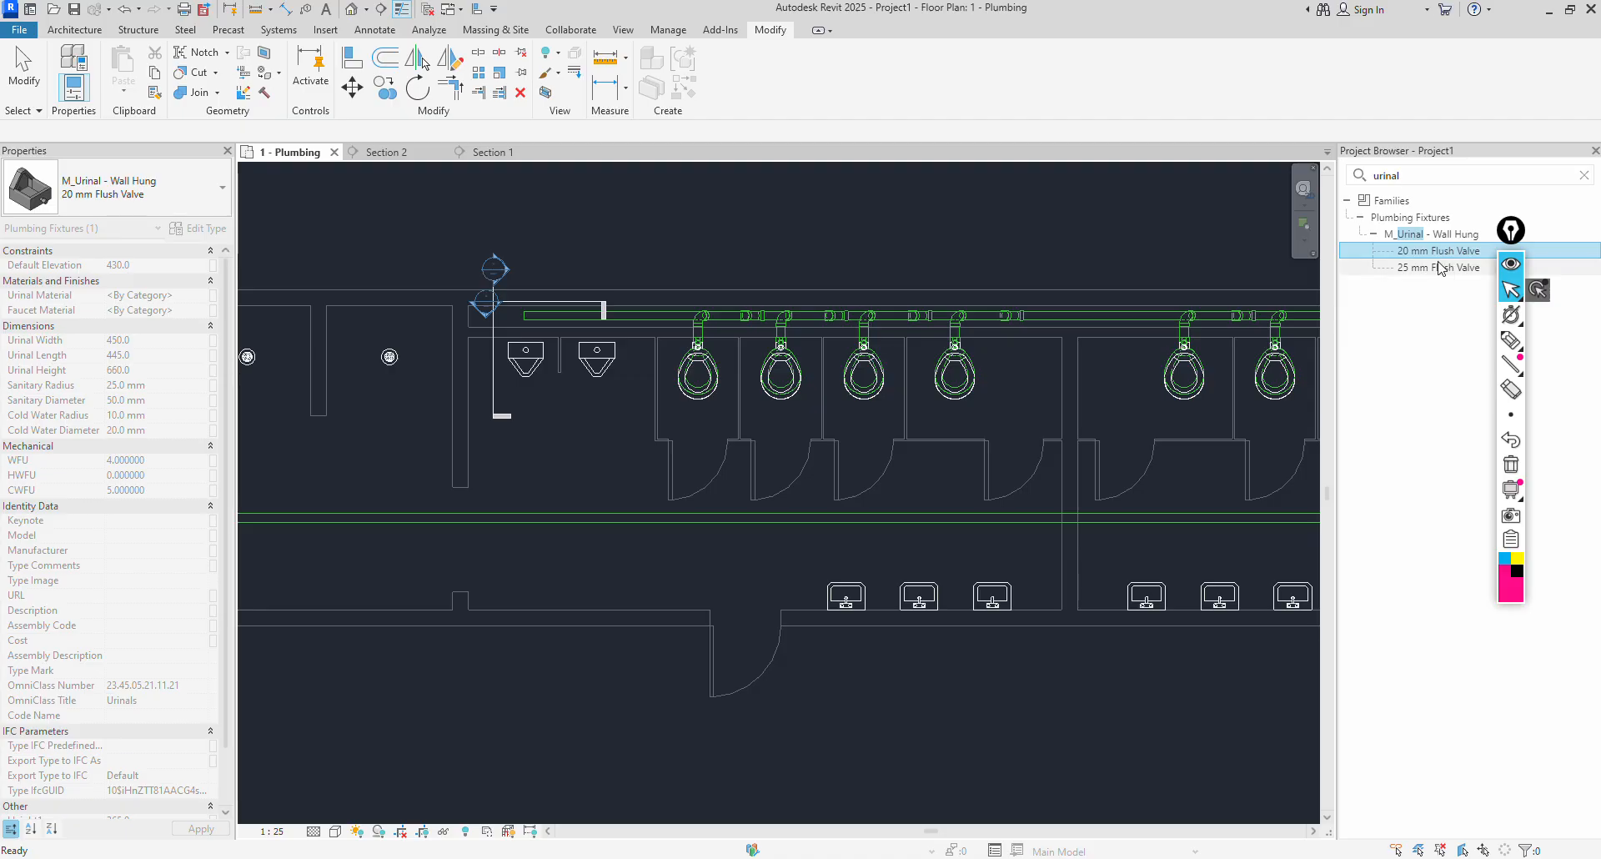
Place a 20 mm Flush Valve wall-hung urinal on the wall face beside the linked model's end urinal in the plan.
right_click(1441, 250)
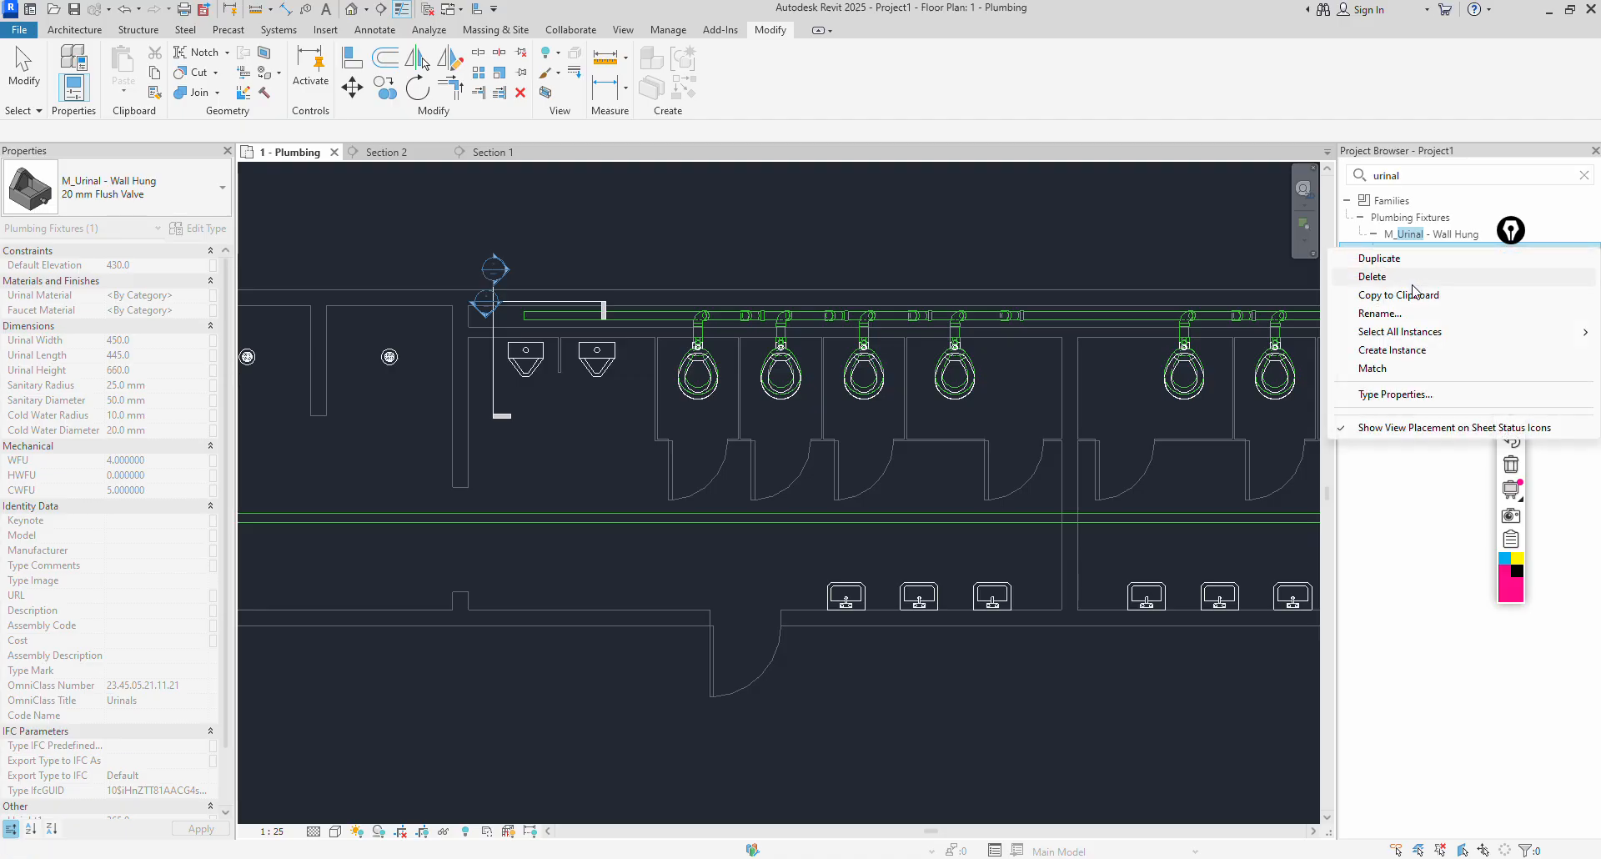
click(1403, 354)
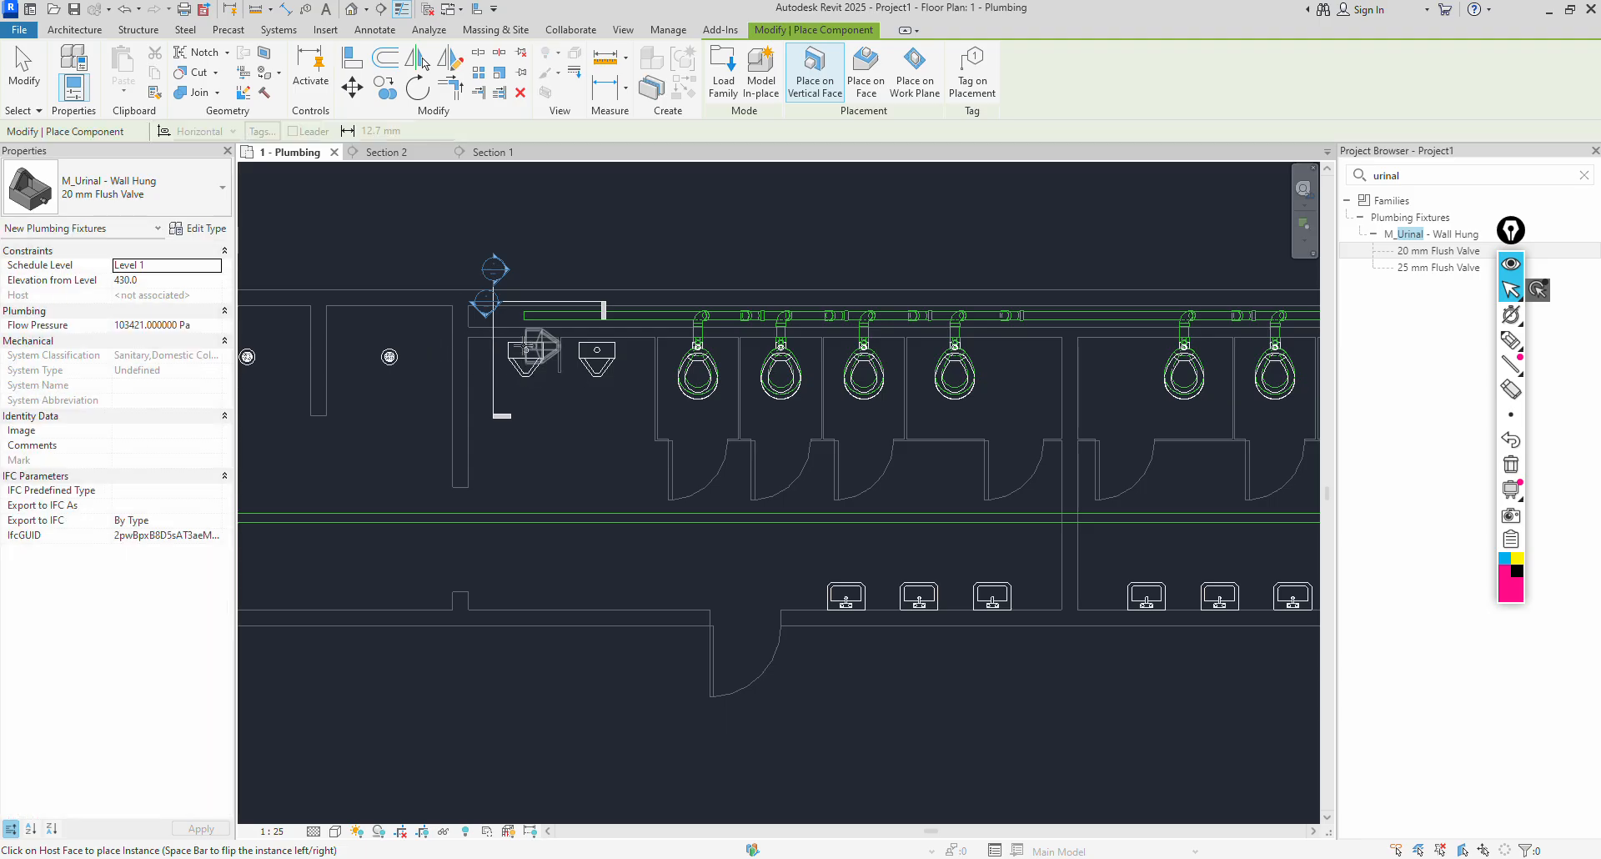
scroll(526, 349, up, 2)
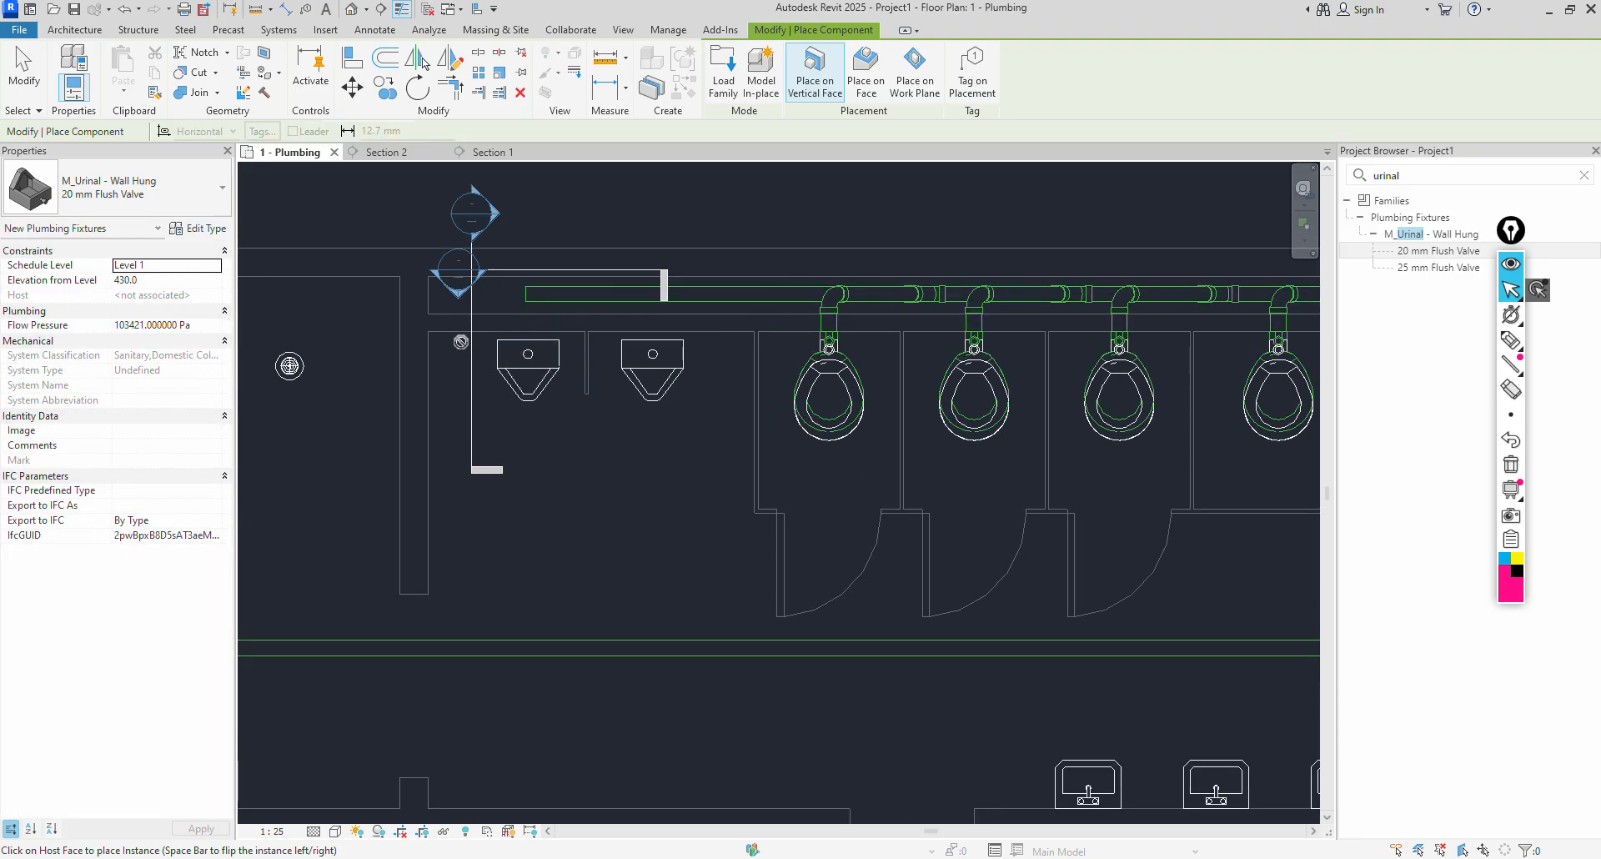
click(587, 336)
key(Escape)
key(Escape)
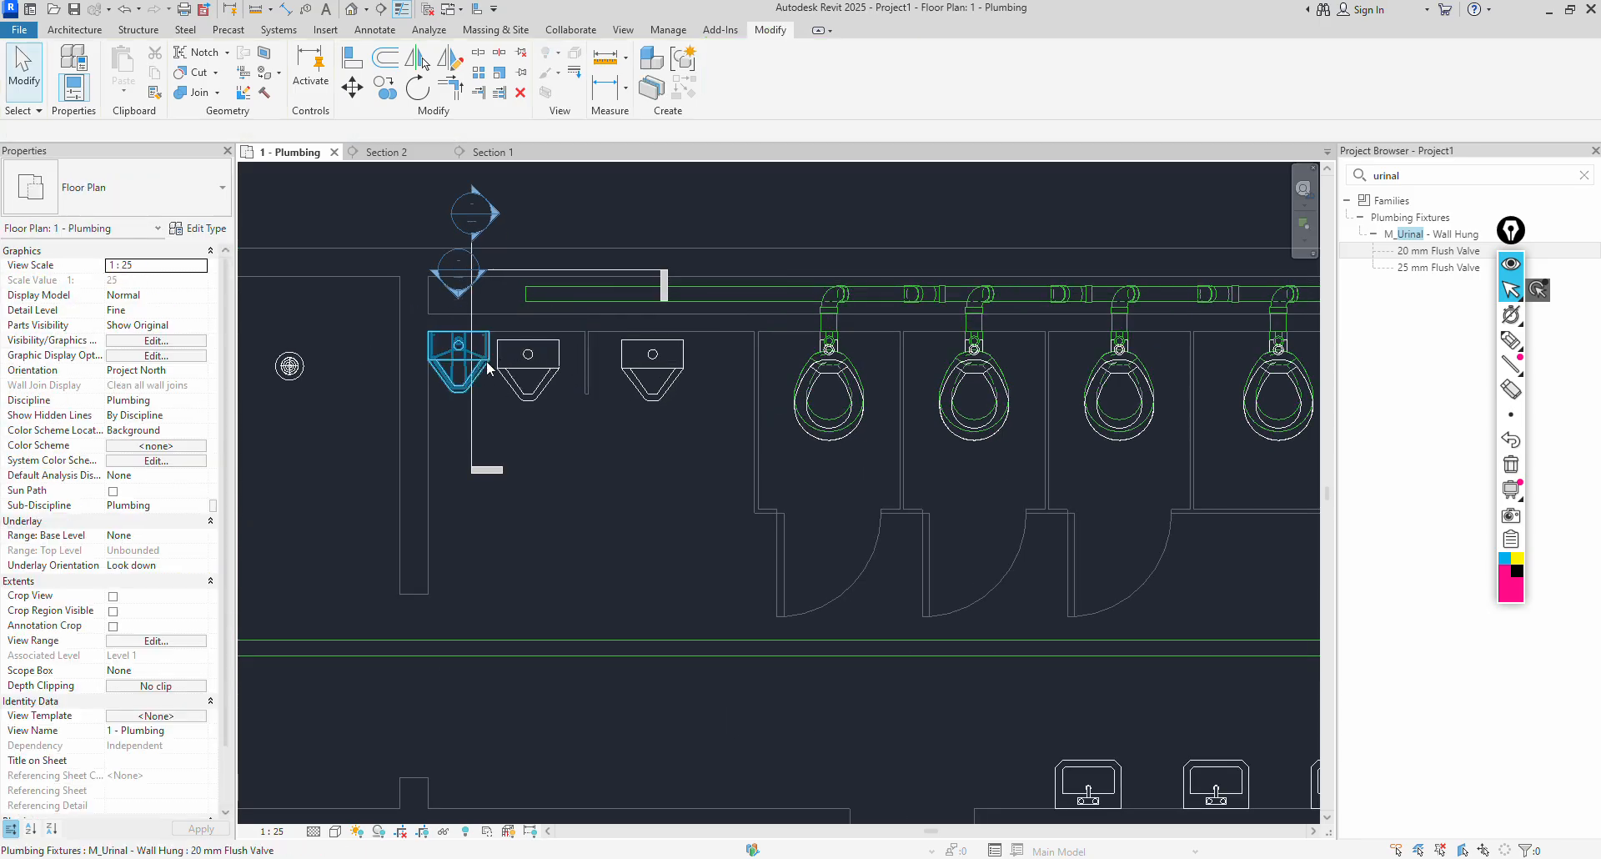
Align the placed urinal's centerline with the center of the linked model's end urinal.
key(a)
key(l)
click(532, 390)
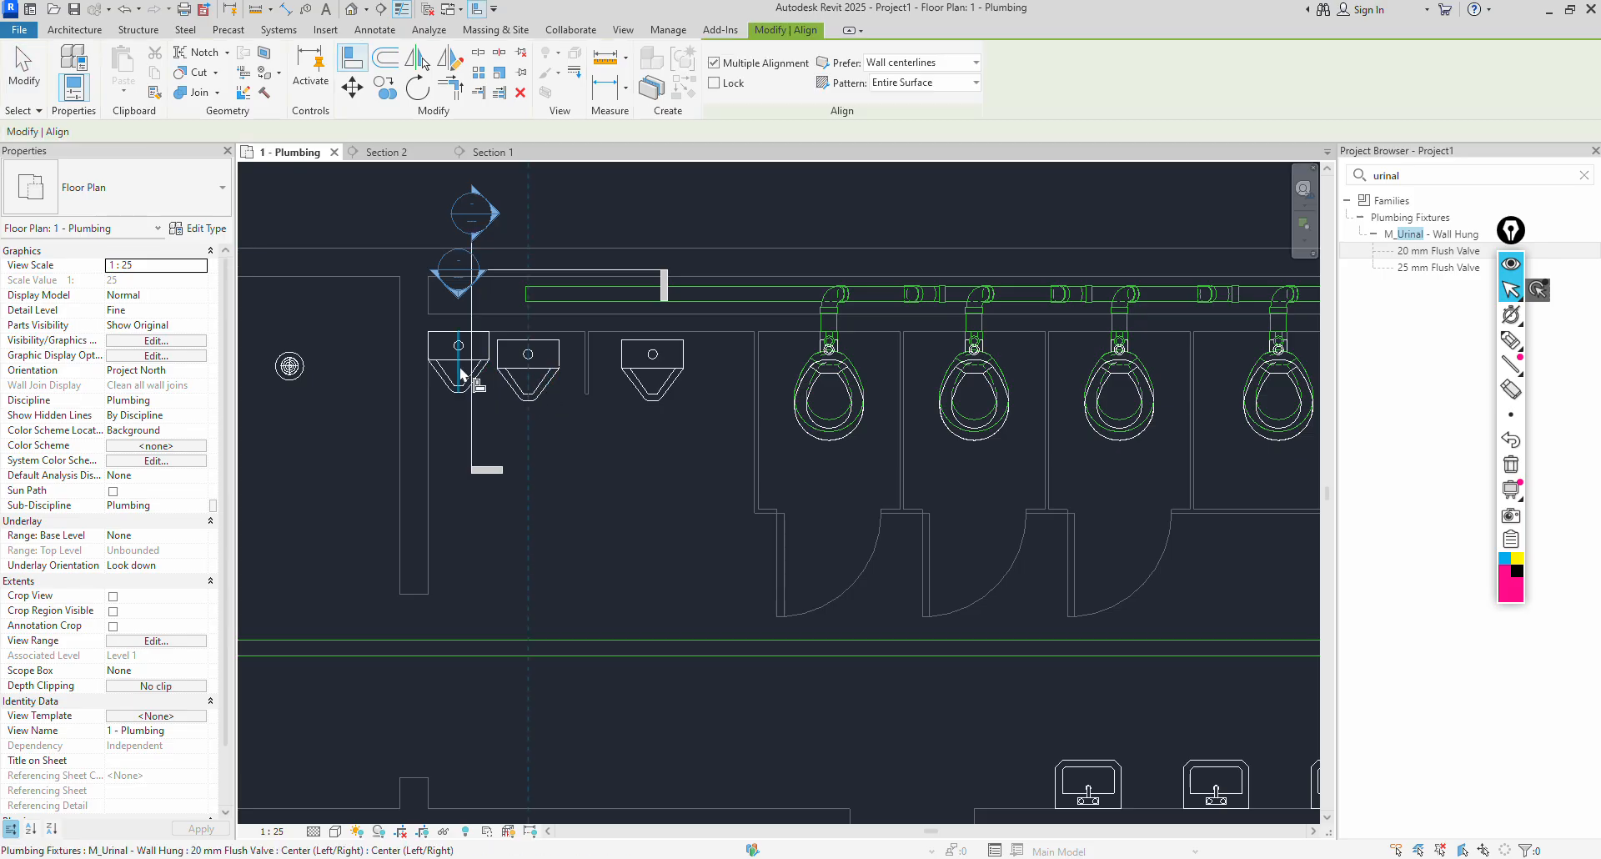
click(461, 376)
key(Escape)
key(Escape)
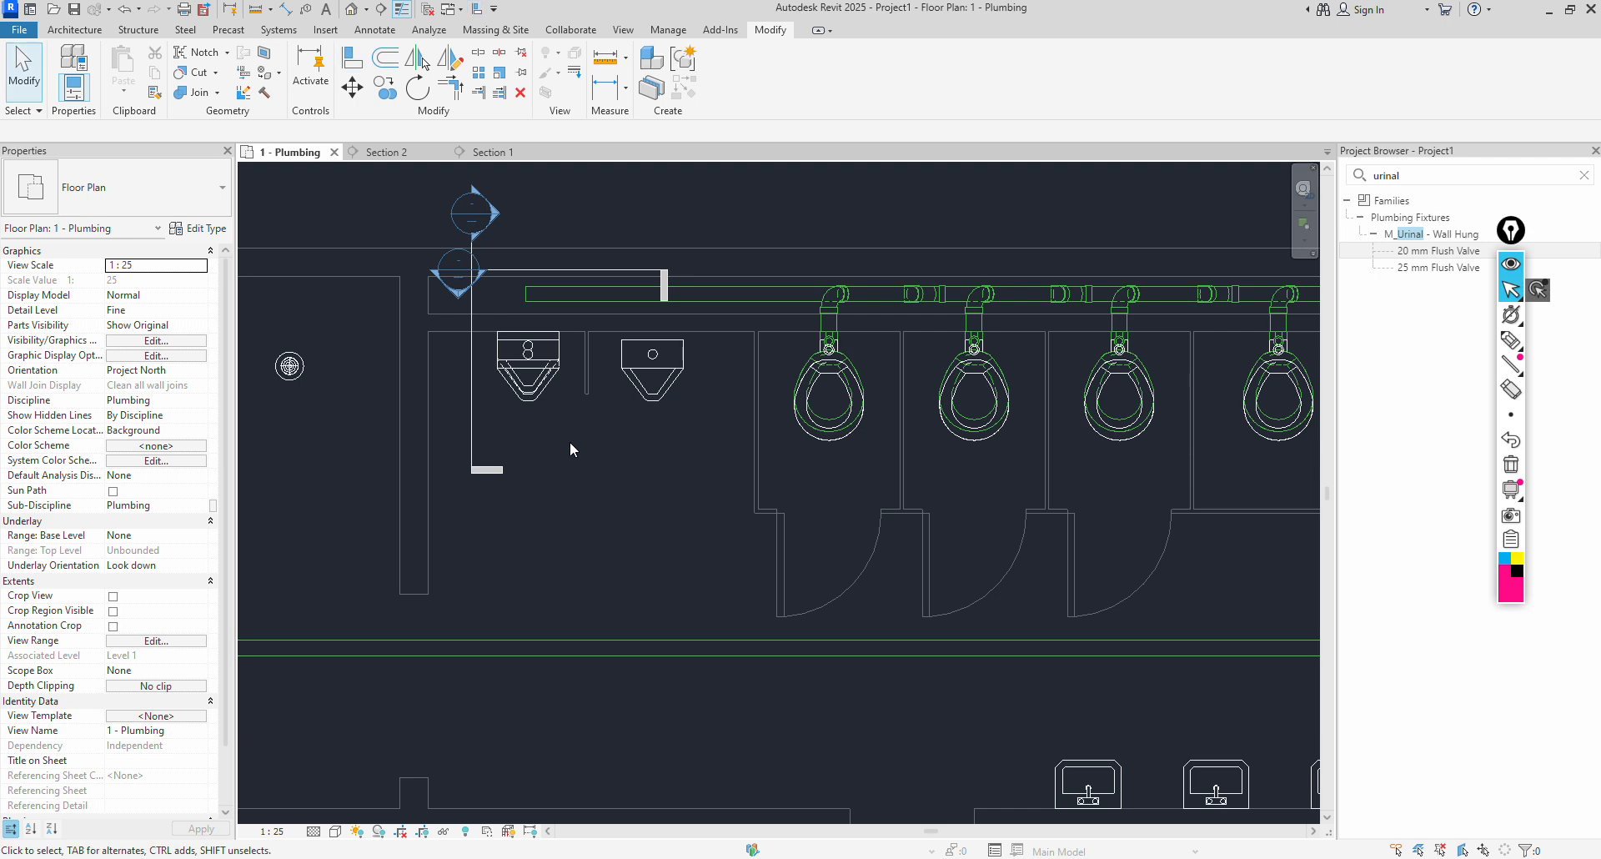
Draw a 50 mm PVC - DWV pipe vertically down from the urinal's sanitary outlet to just above Level 1 in Section 1.
click(547, 402)
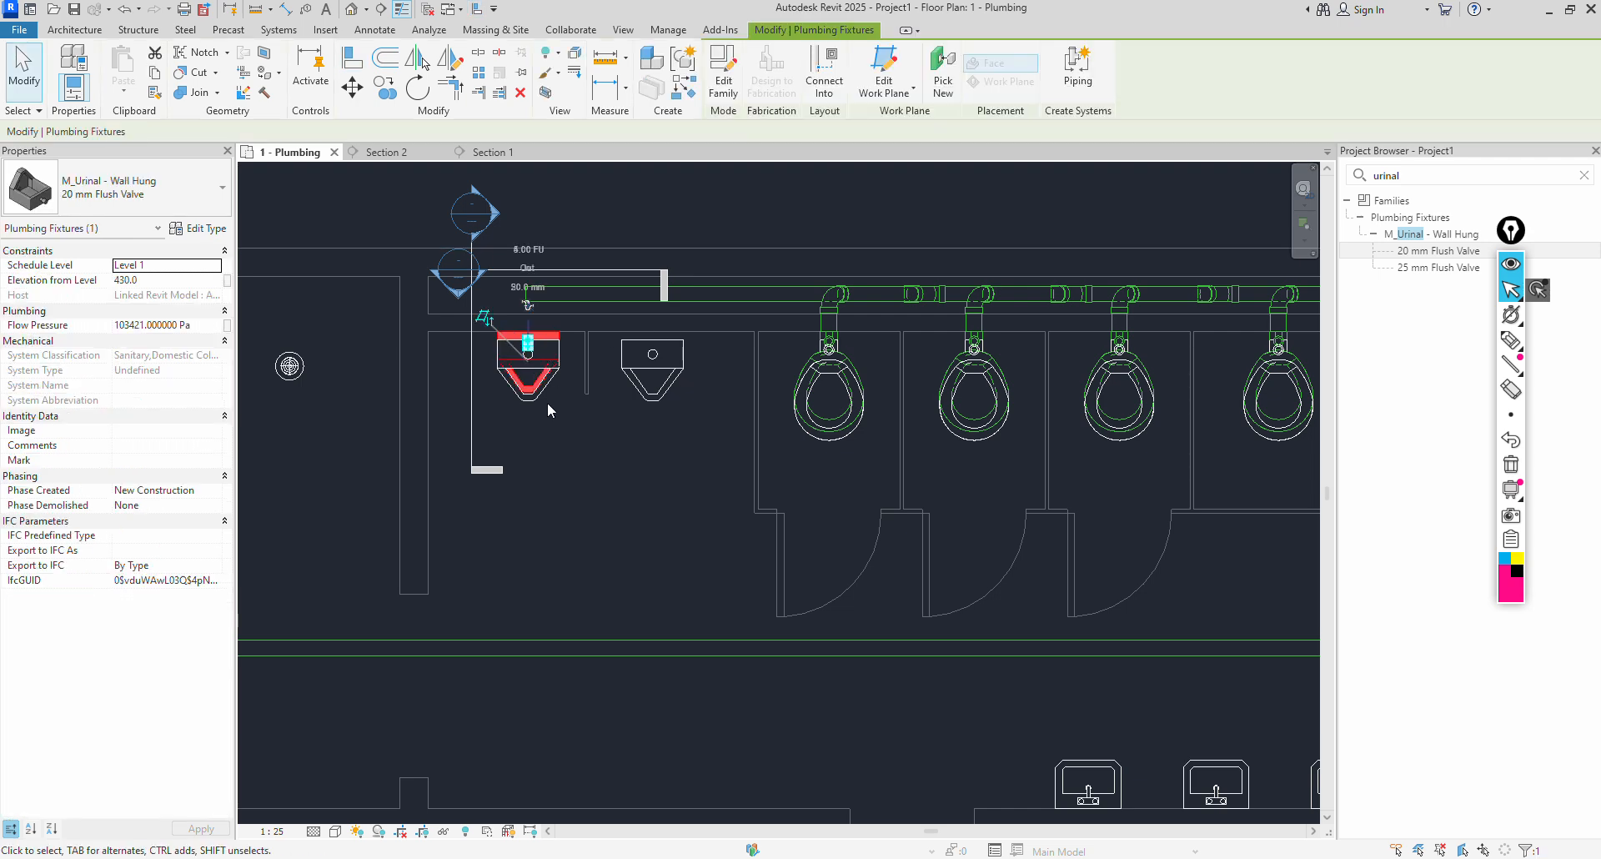
click(472, 362)
right_click(468, 363)
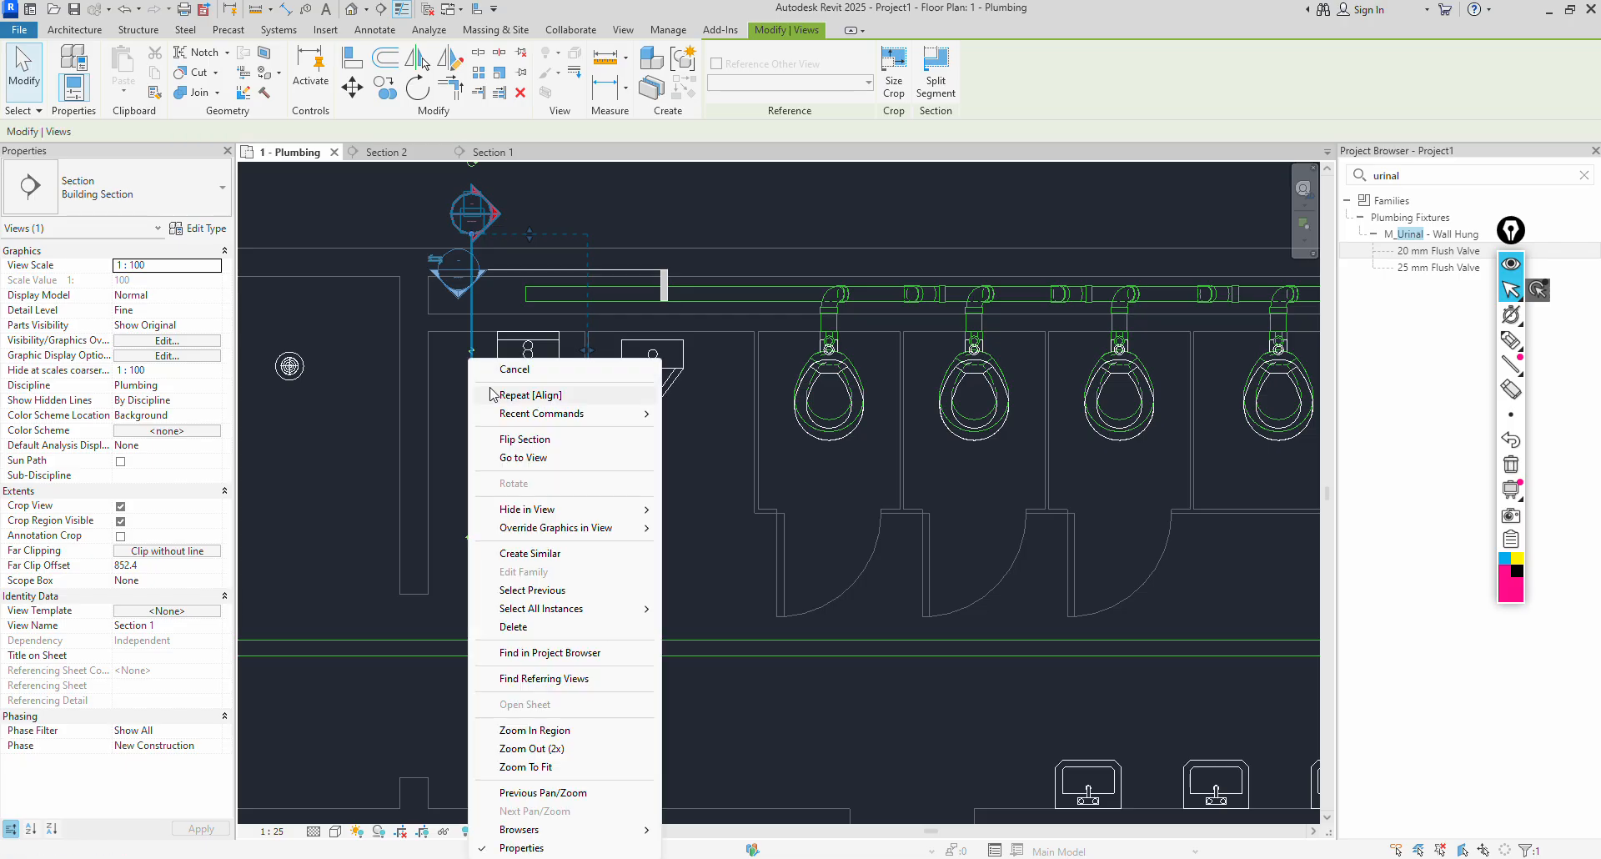
click(523, 458)
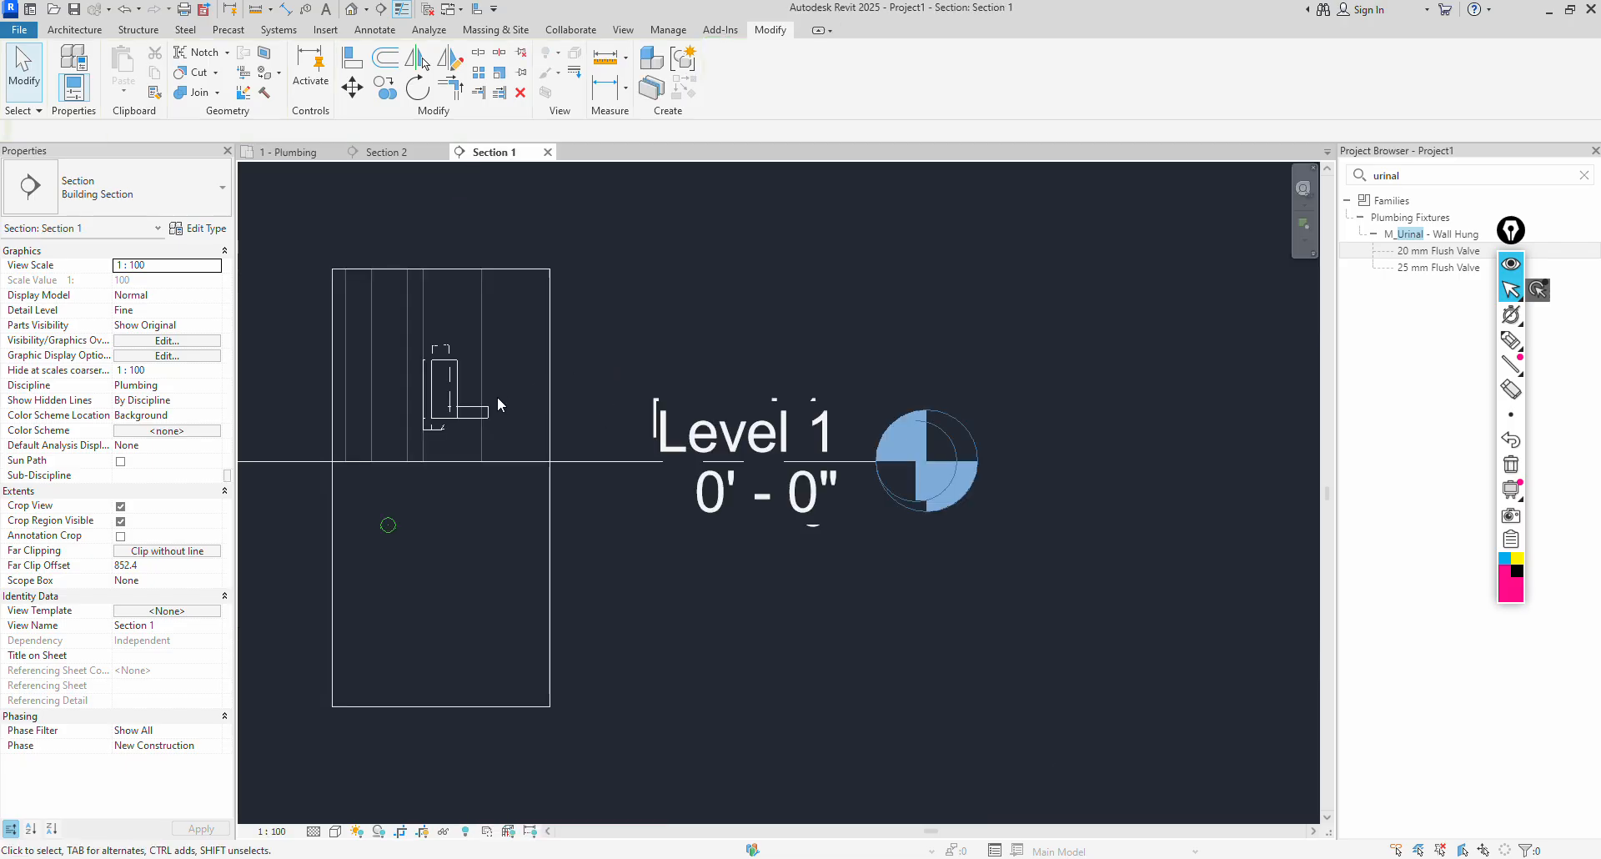
scroll(497, 397, up, 3)
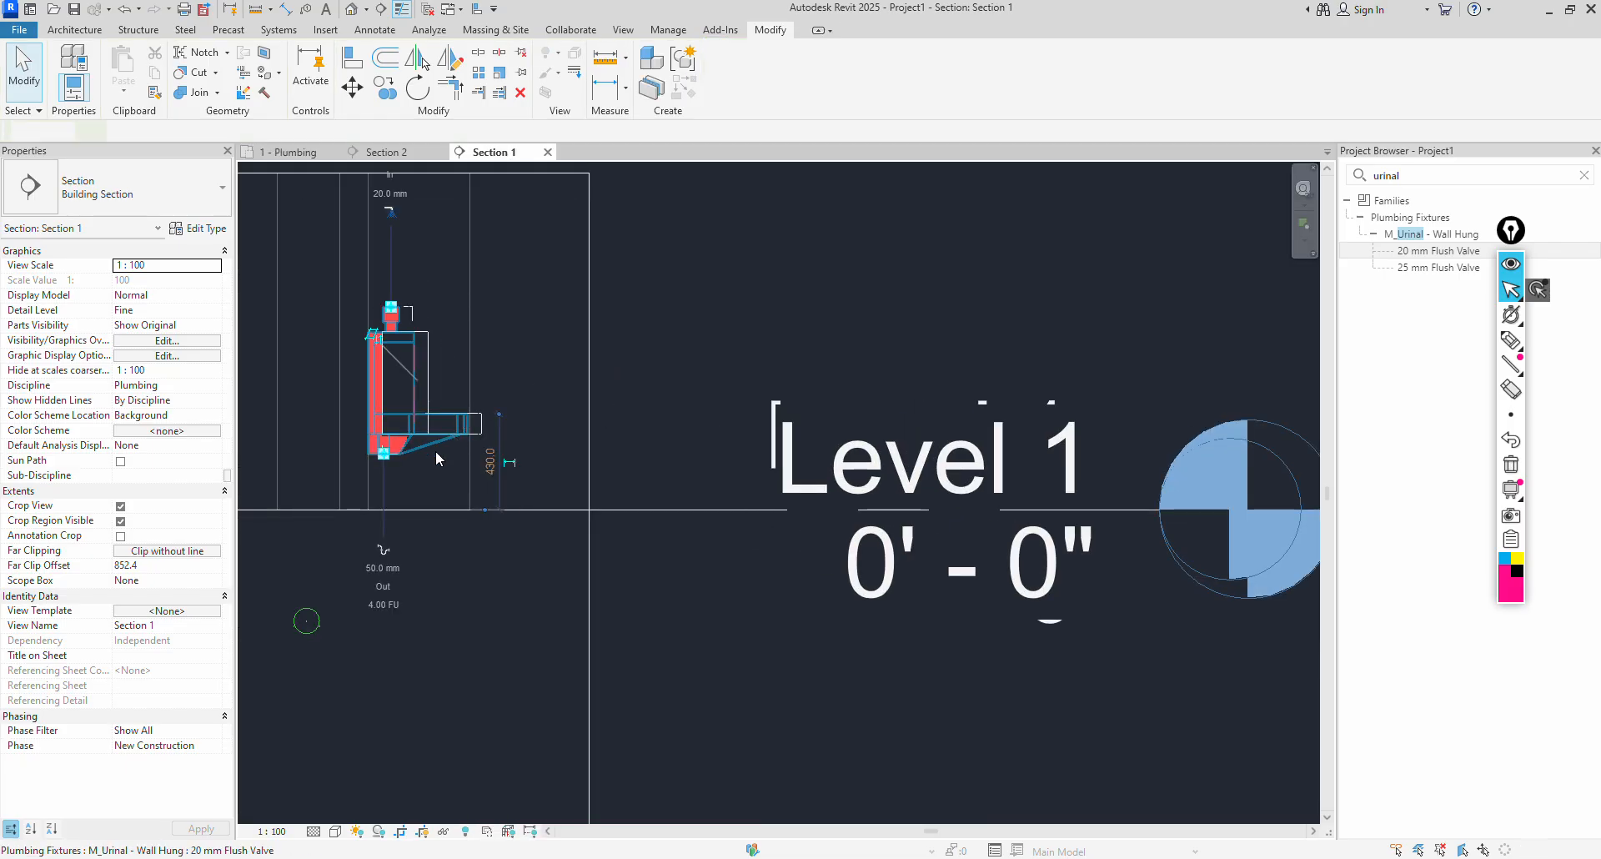
click(401, 454)
right_click(383, 458)
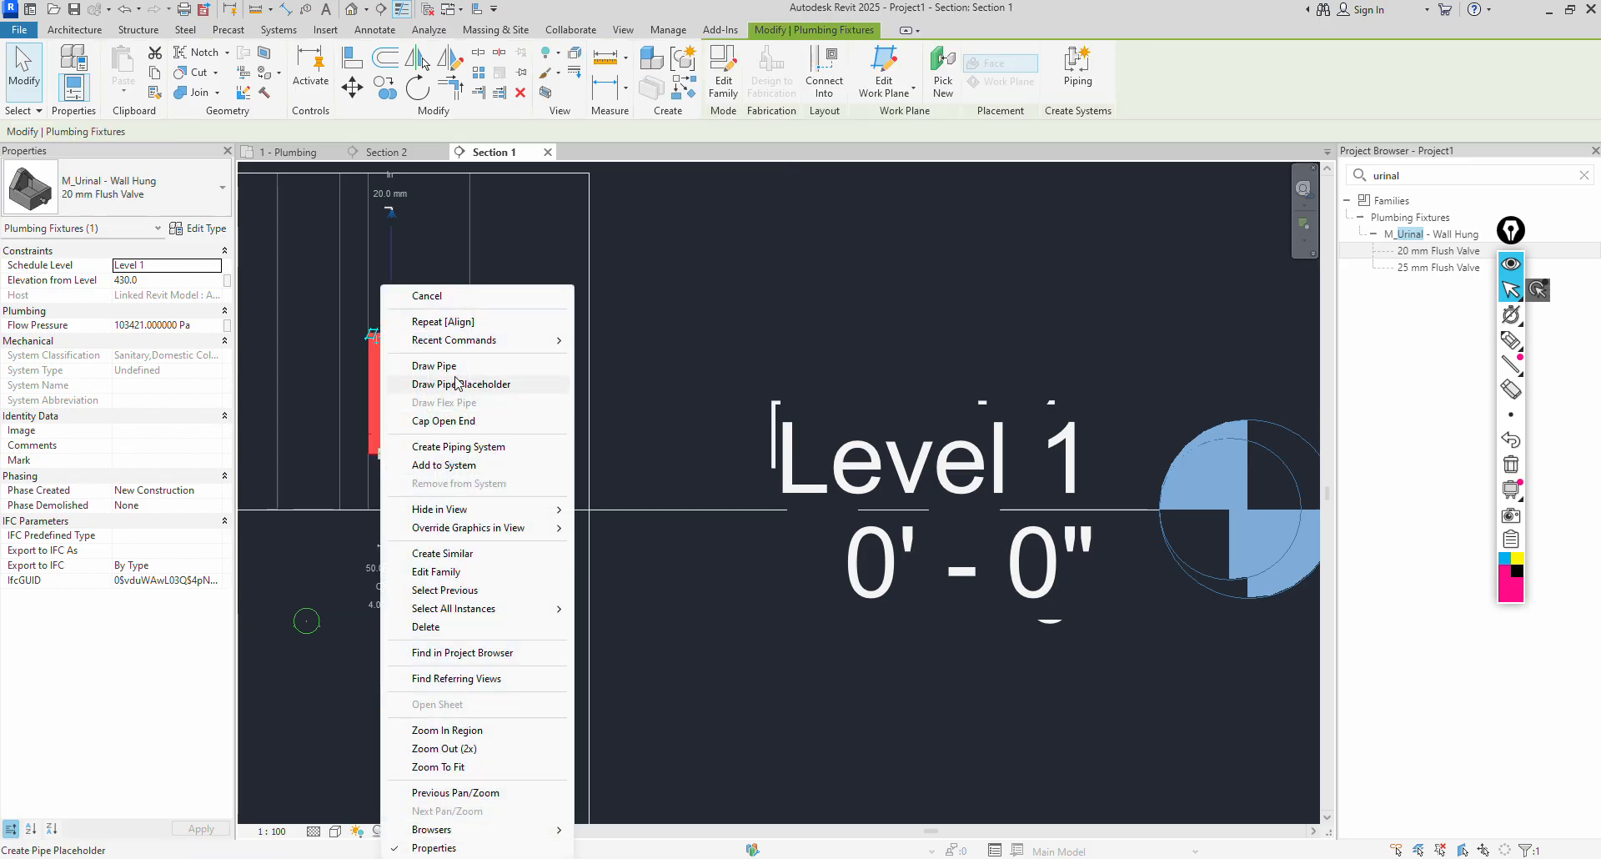
key(Escape)
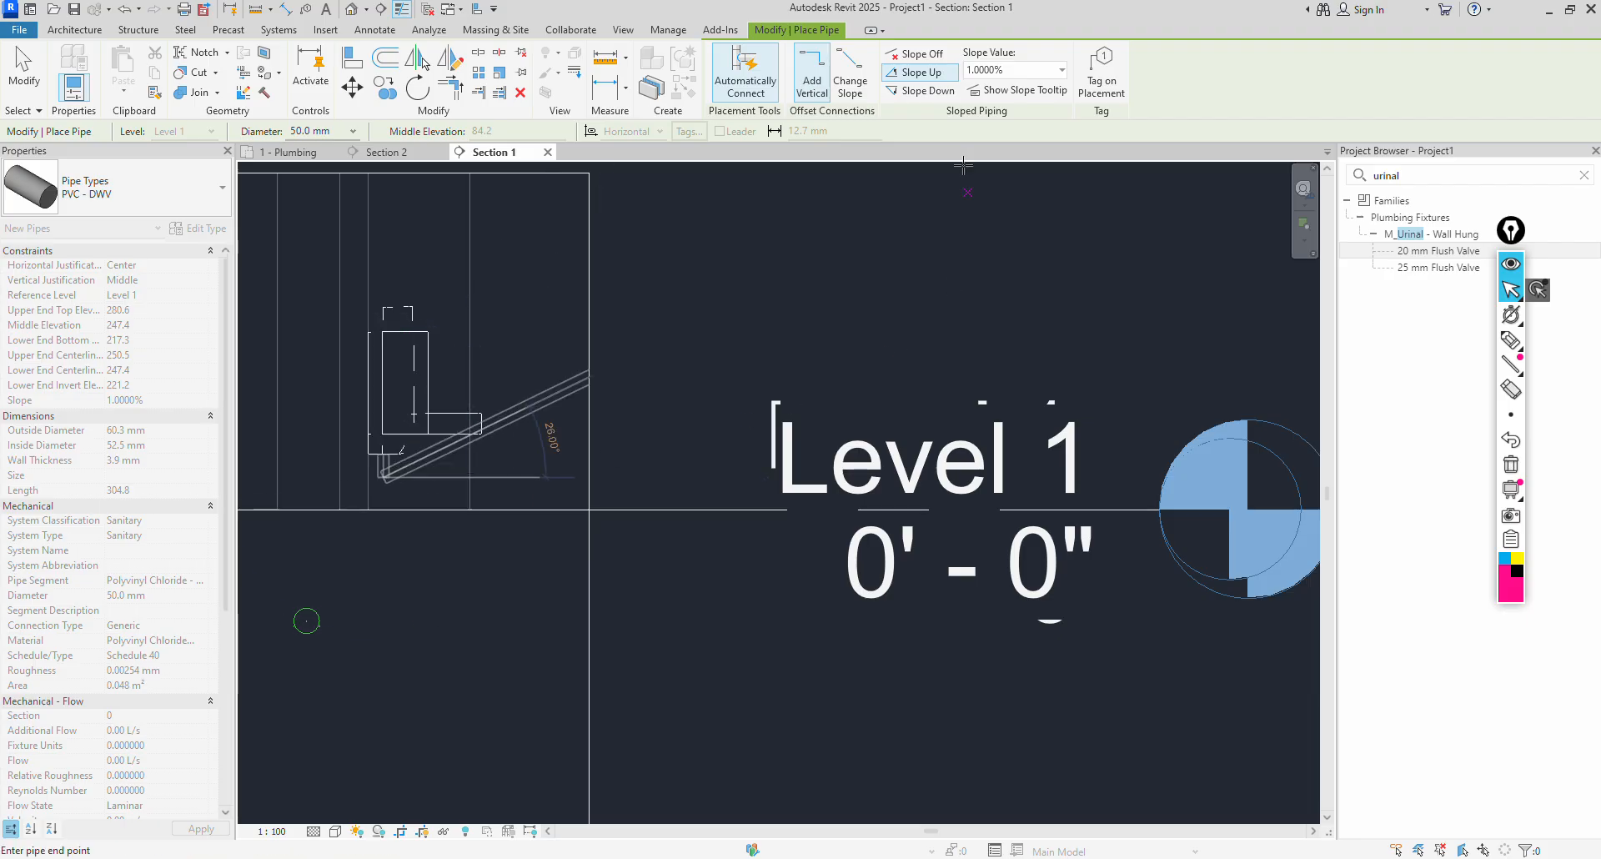
click(383, 499)
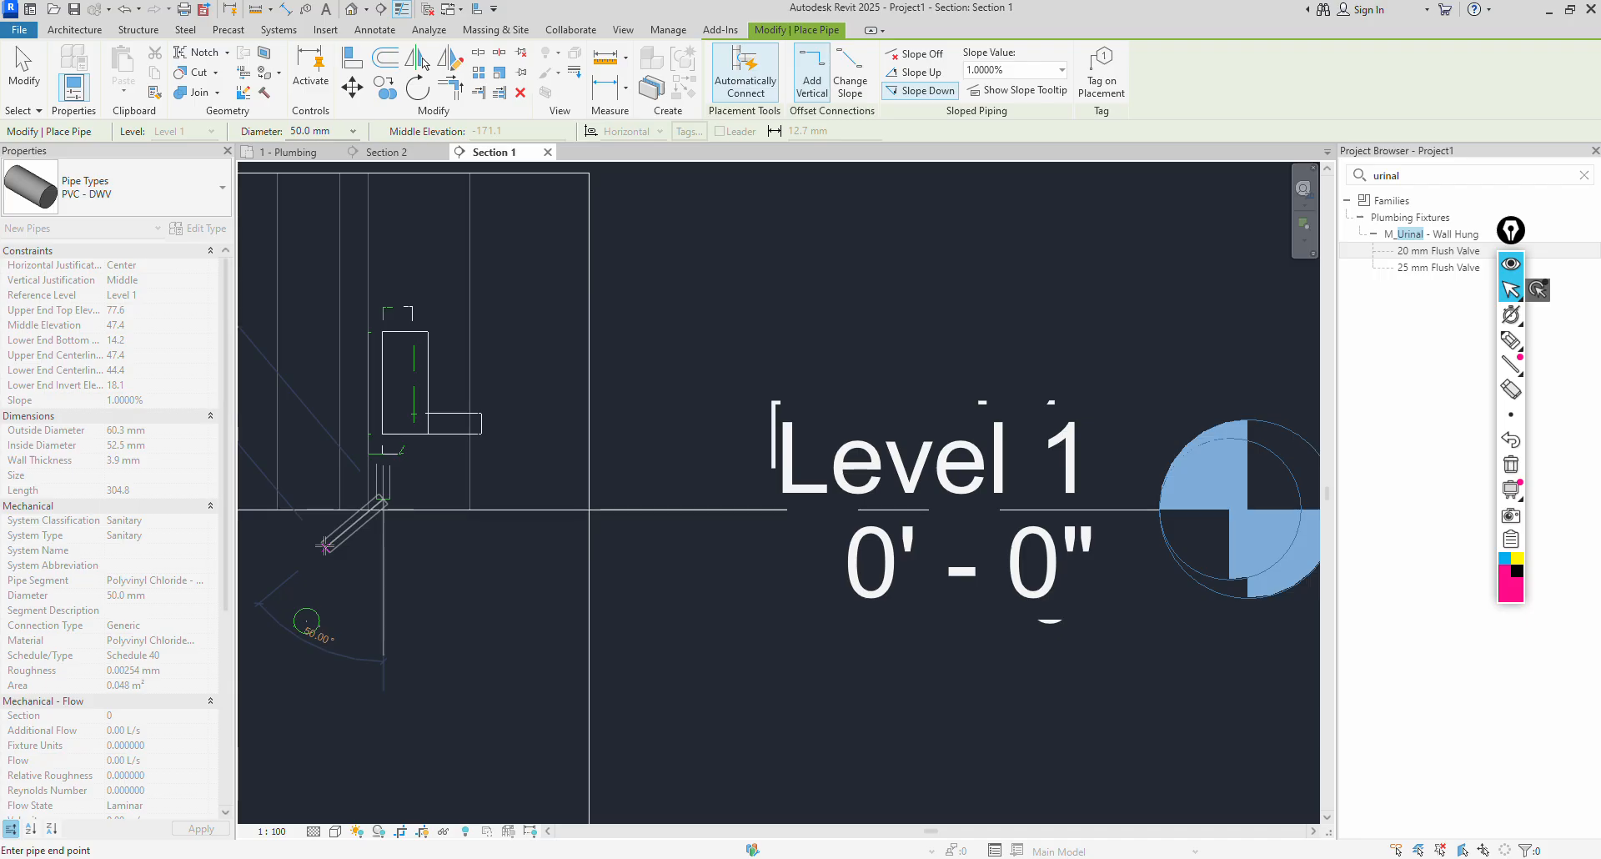
key(Escape)
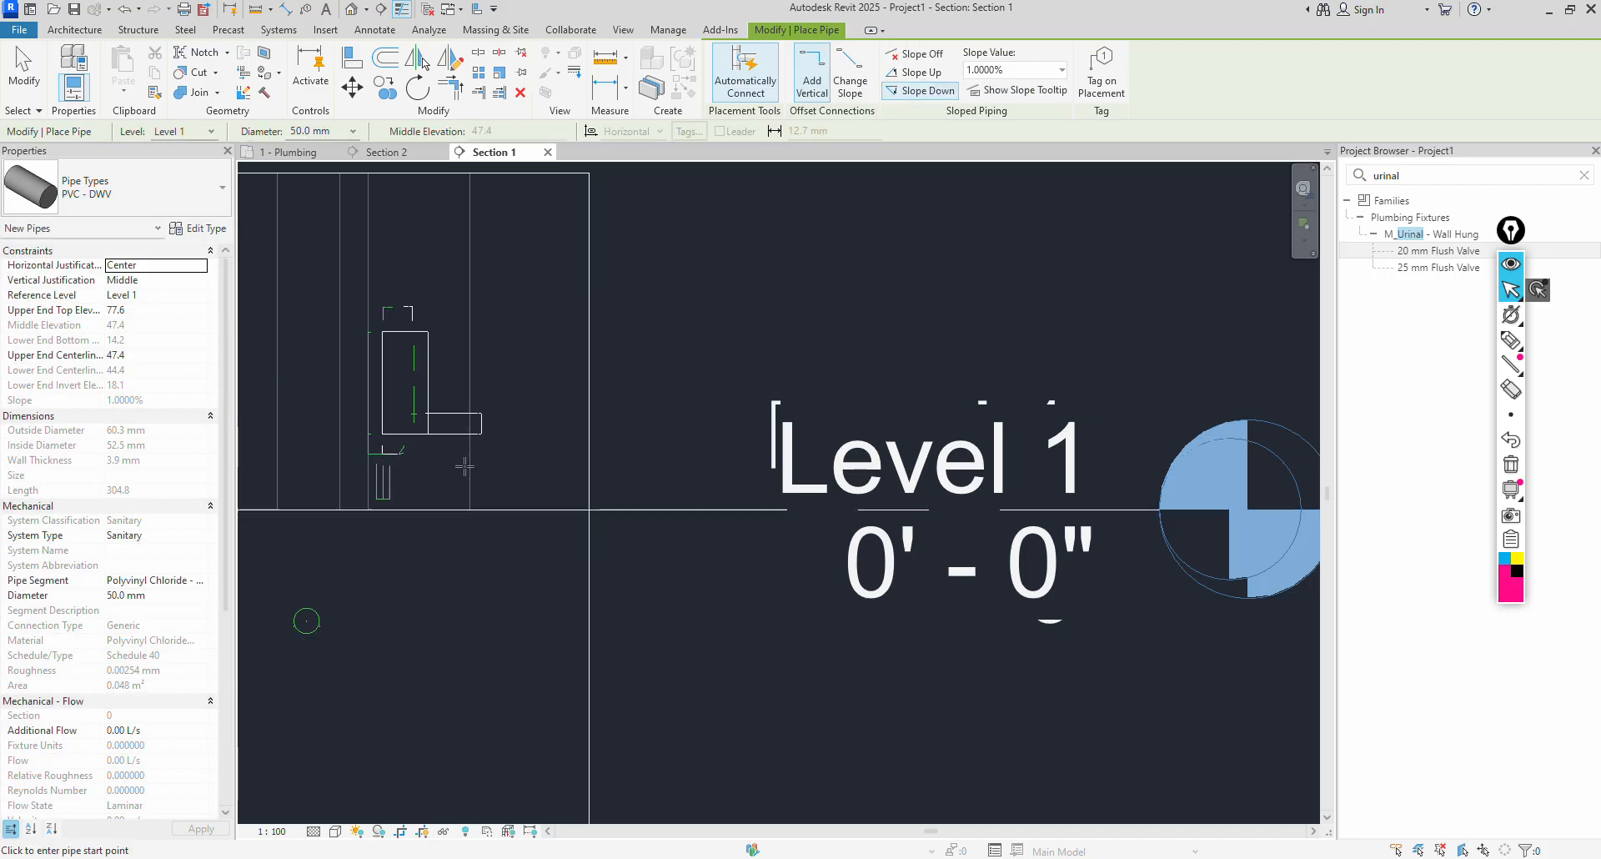
Open the Section 2 view from its section line above the urinals in the plumbing plan.
click(288, 152)
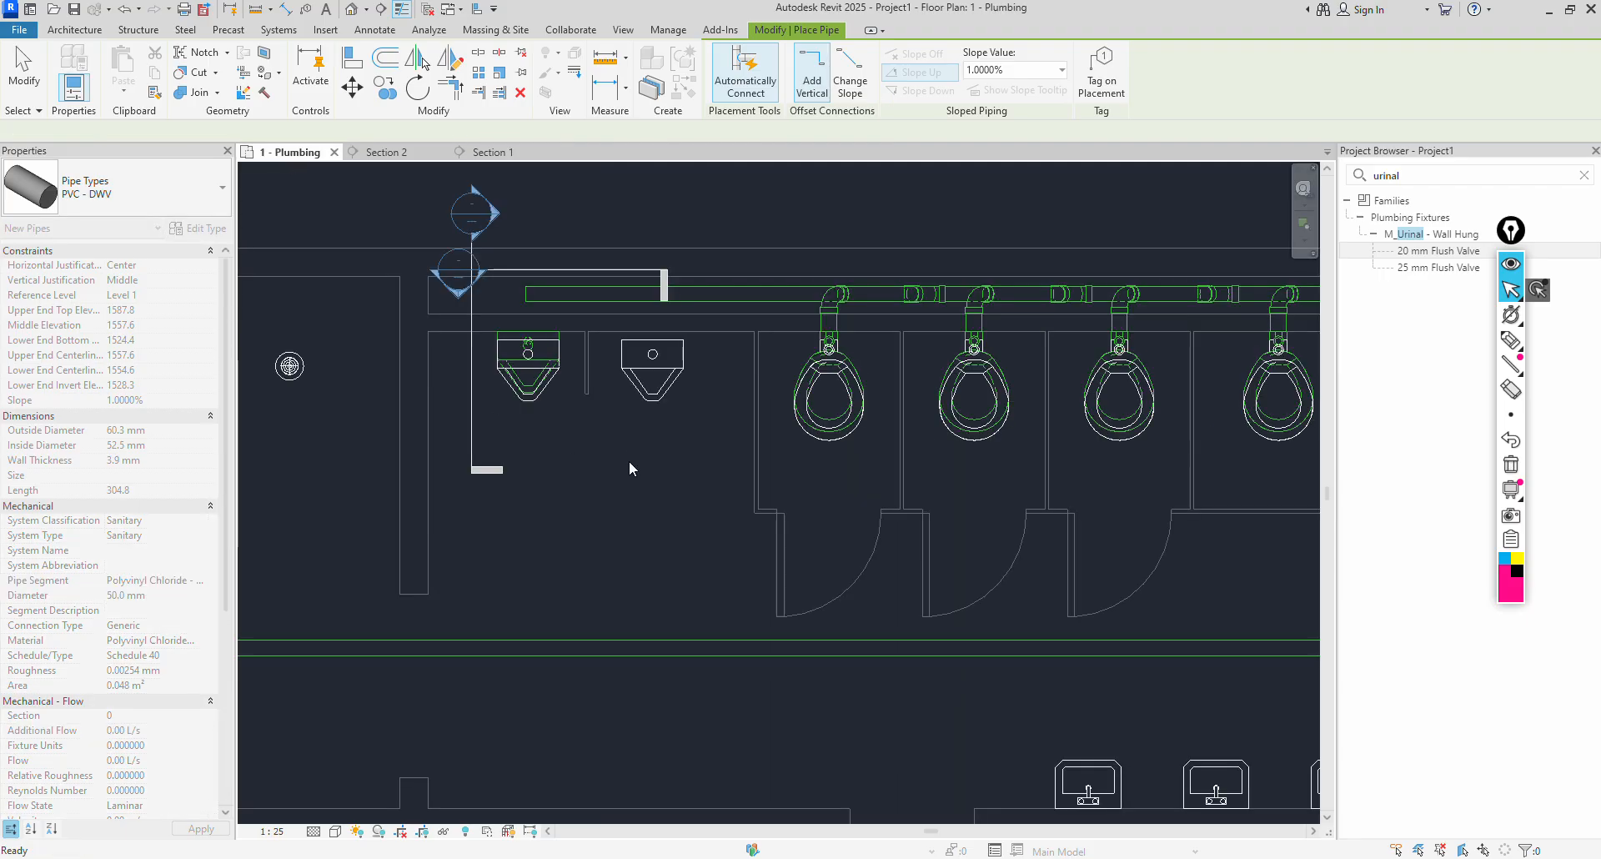
key(Escape)
click(574, 267)
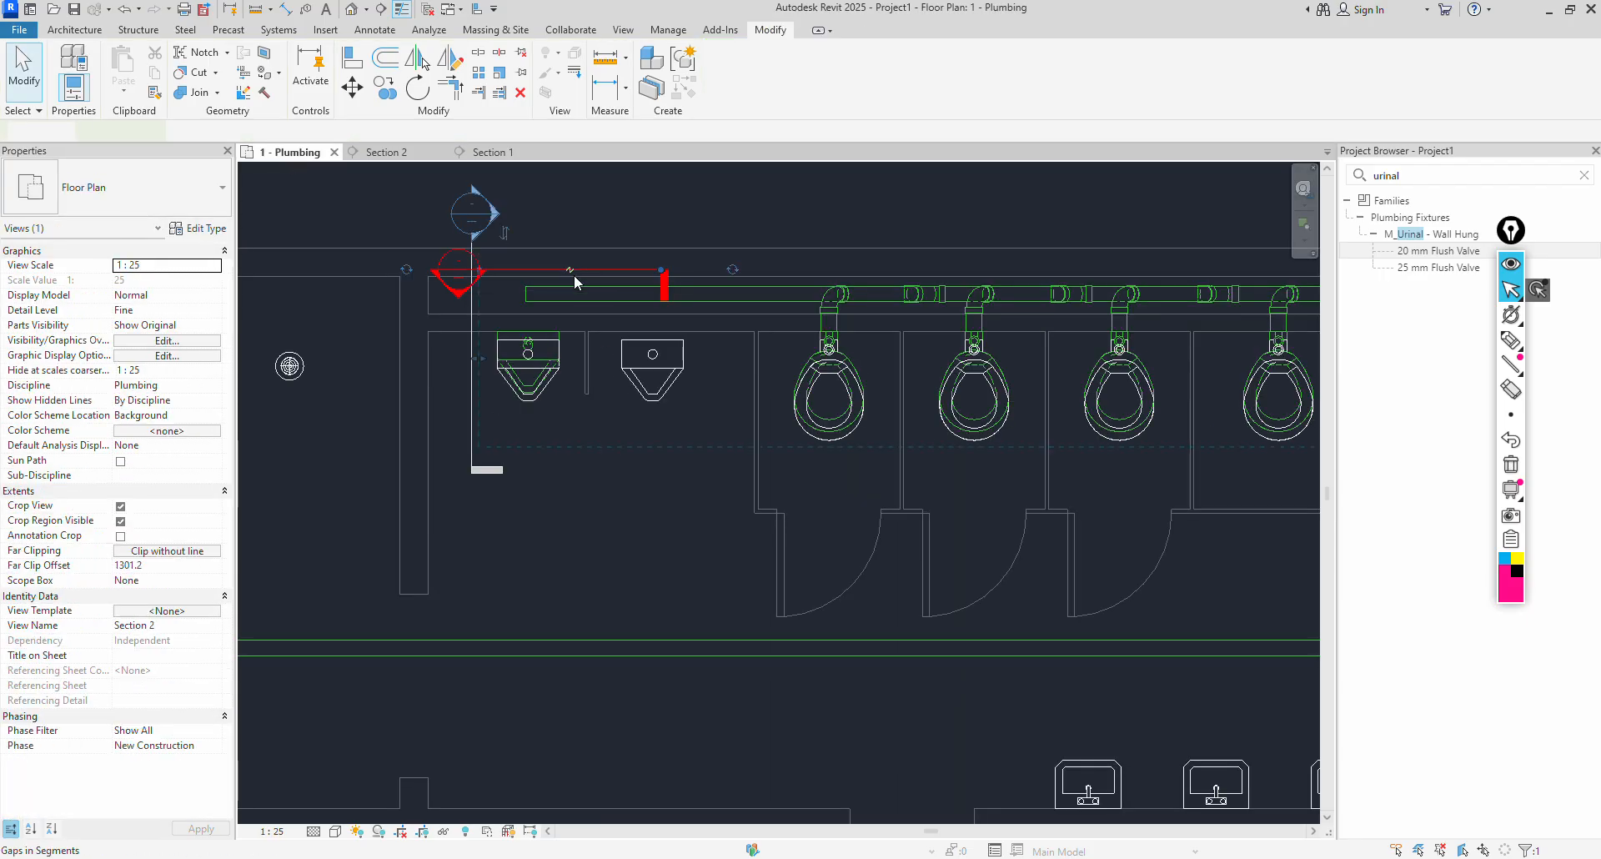
right_click(574, 268)
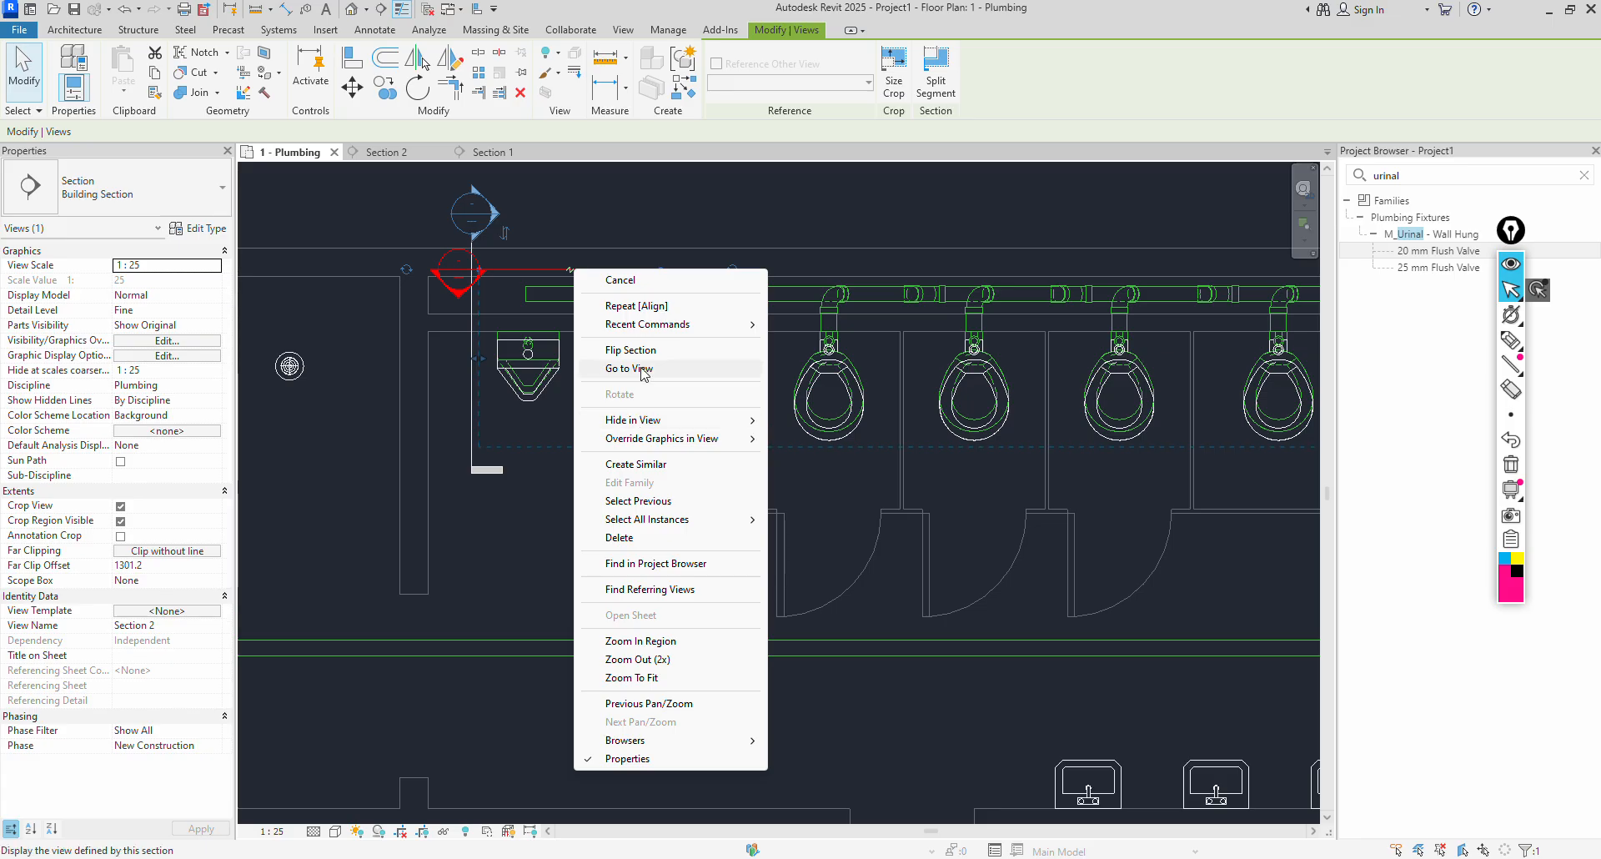
click(639, 368)
scroll(737, 387, up, 3)
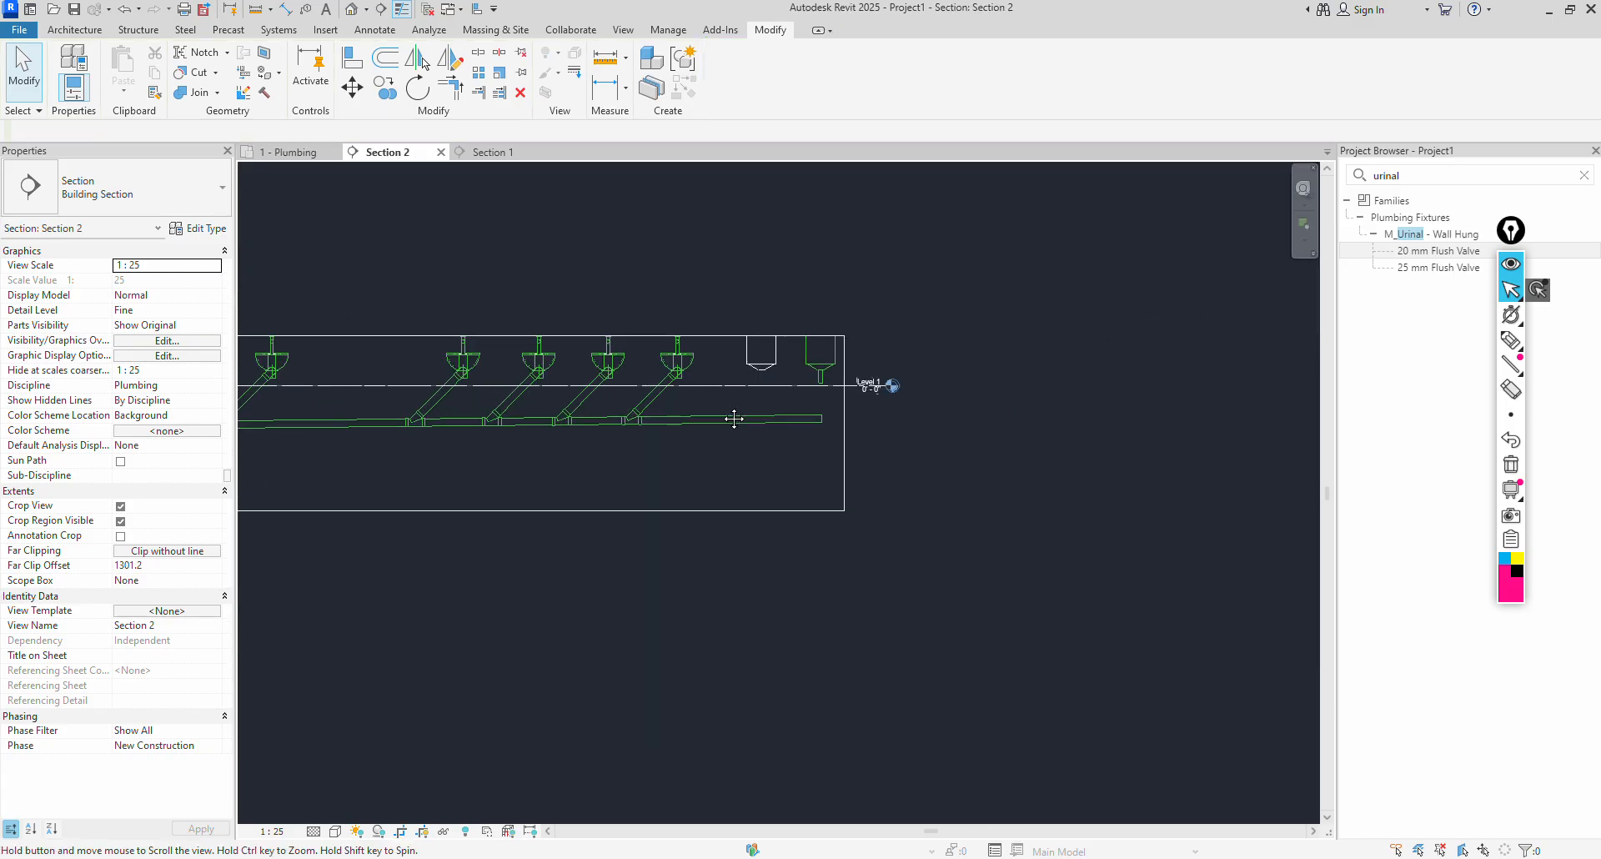
scroll(724, 425, up, 2)
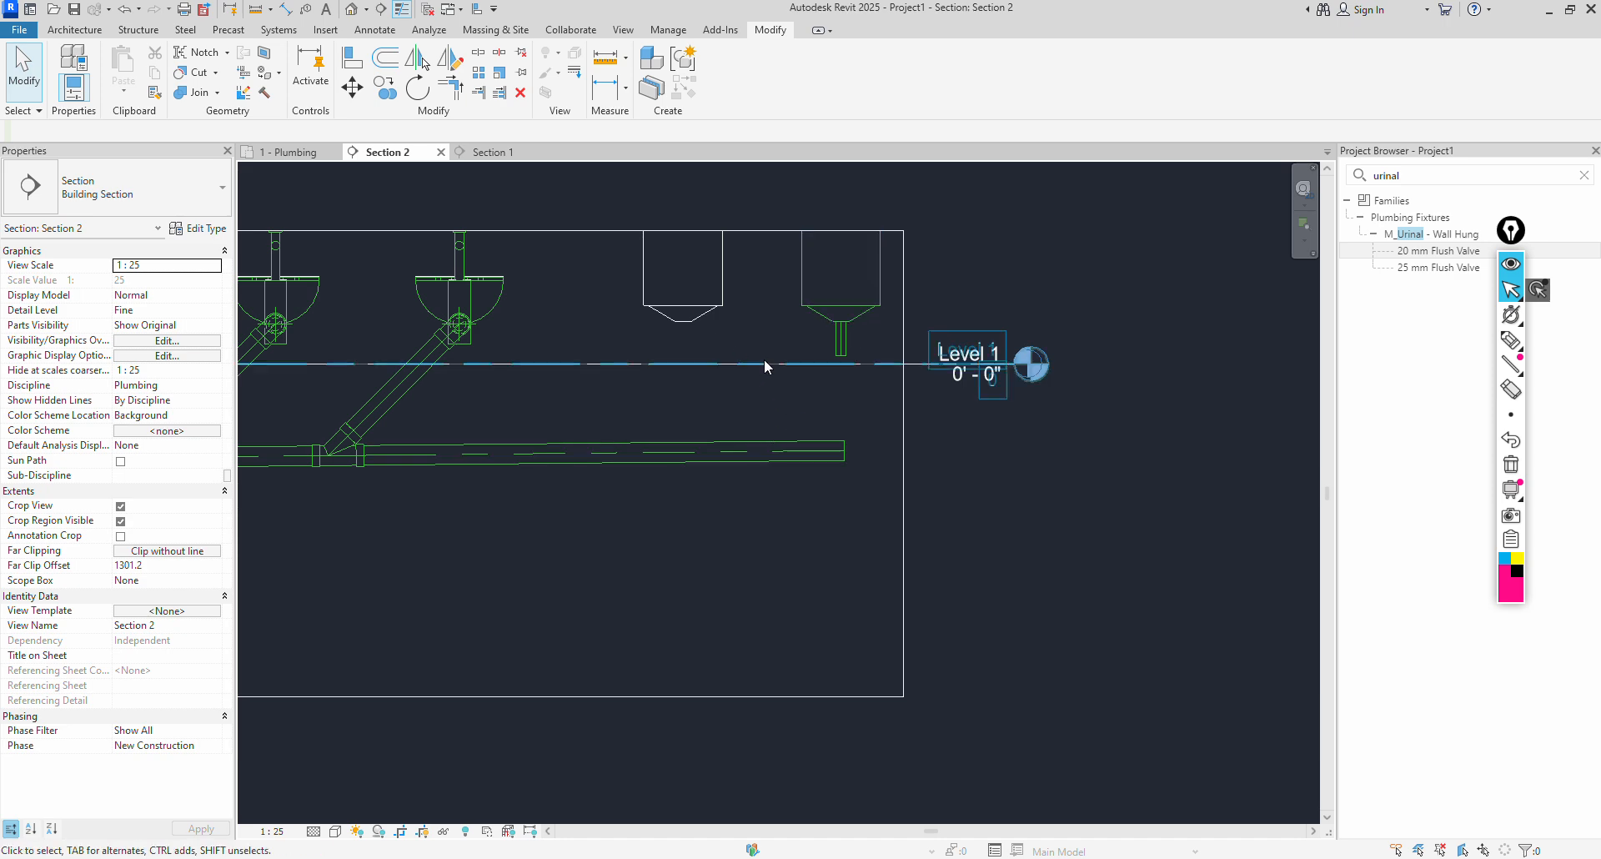
Copy the end urinal together with its vertical drain pipe onto the neighbouring linked urinal in Section 2.
click(855, 319)
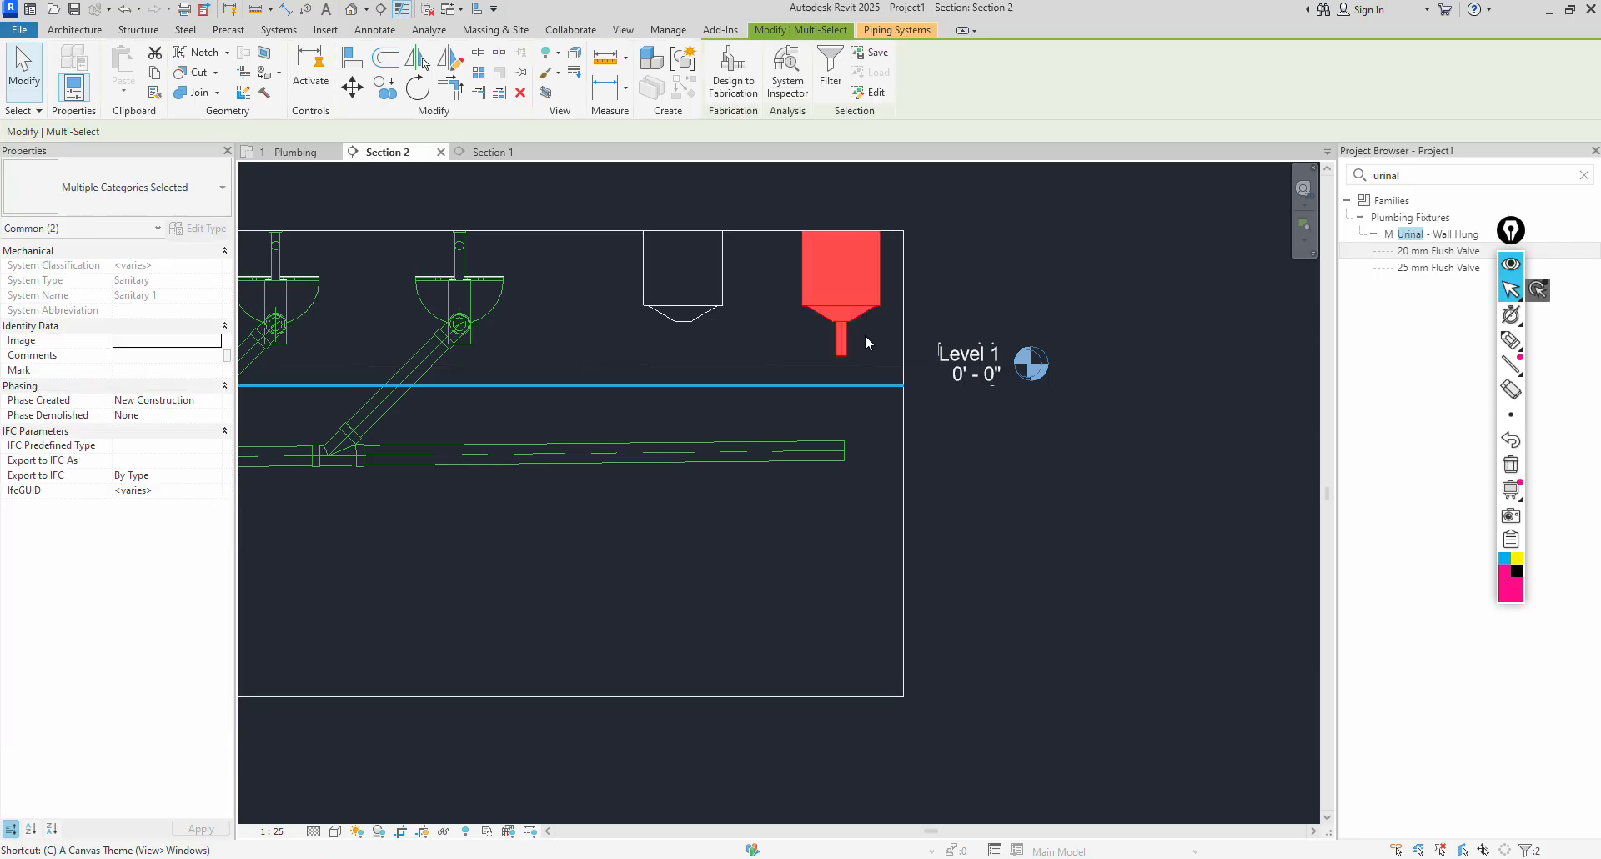
key(c)
key(o)
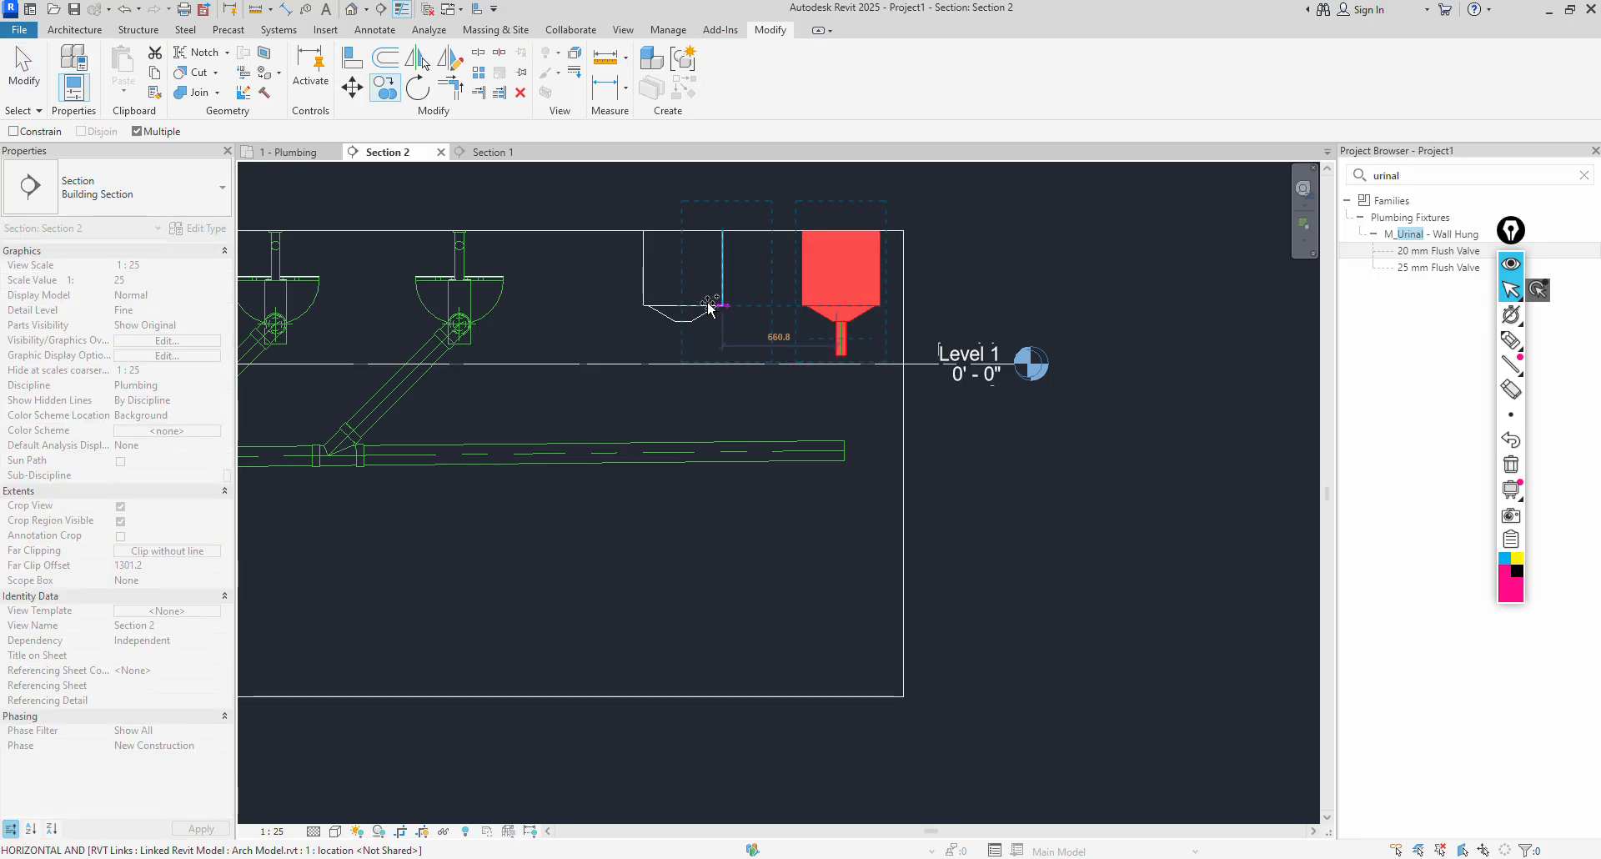
click(686, 303)
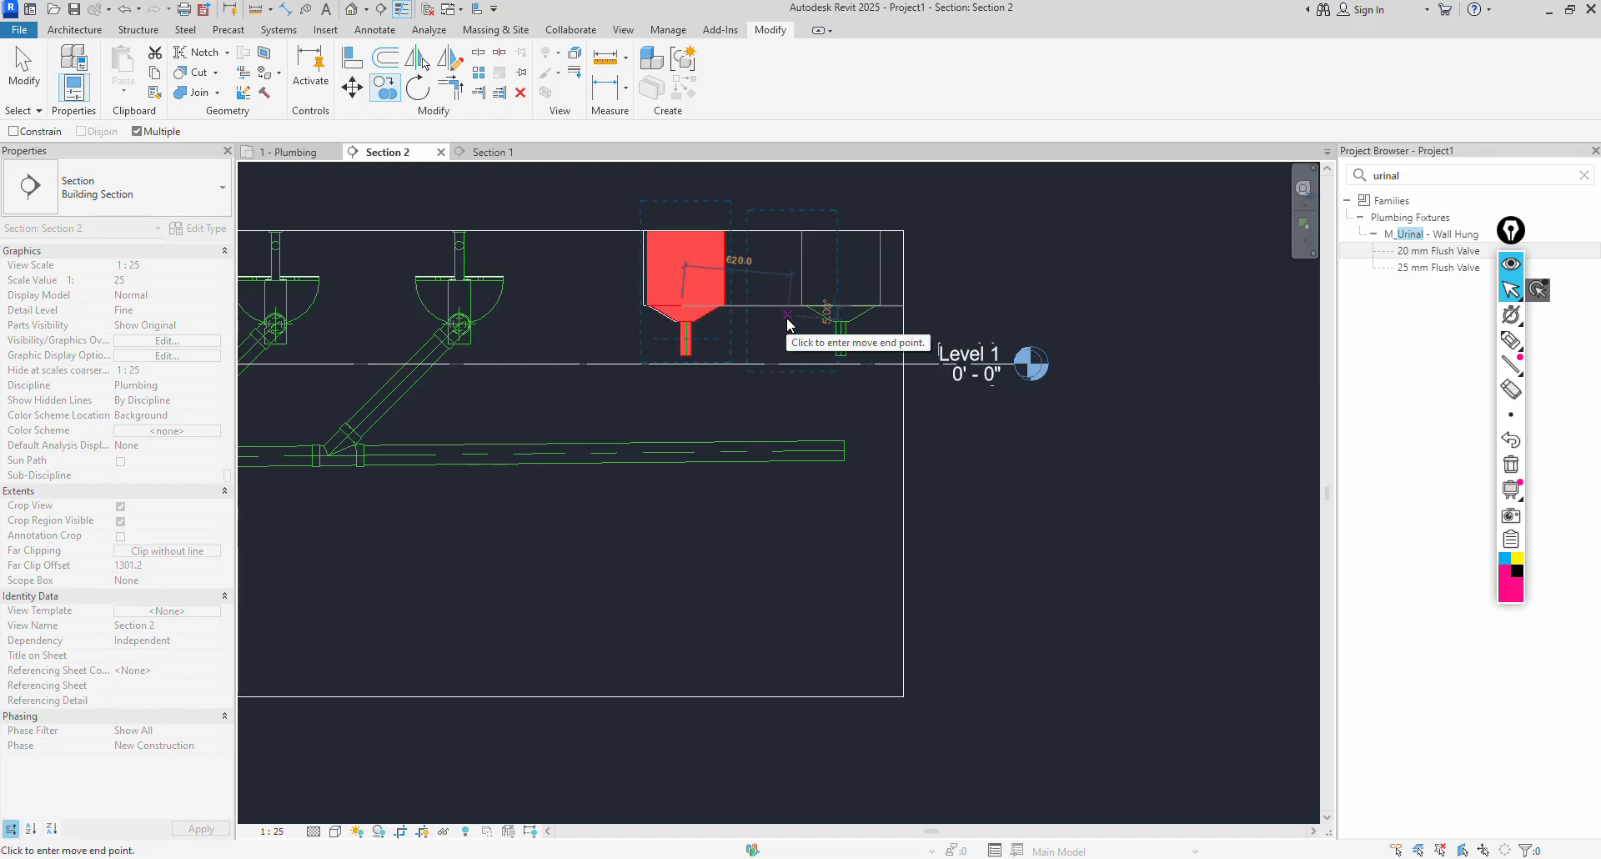
key(Escape)
key(Escape)
Align the copied urinal's side edge with the matching edge of the linked model's urinal.
key(l)
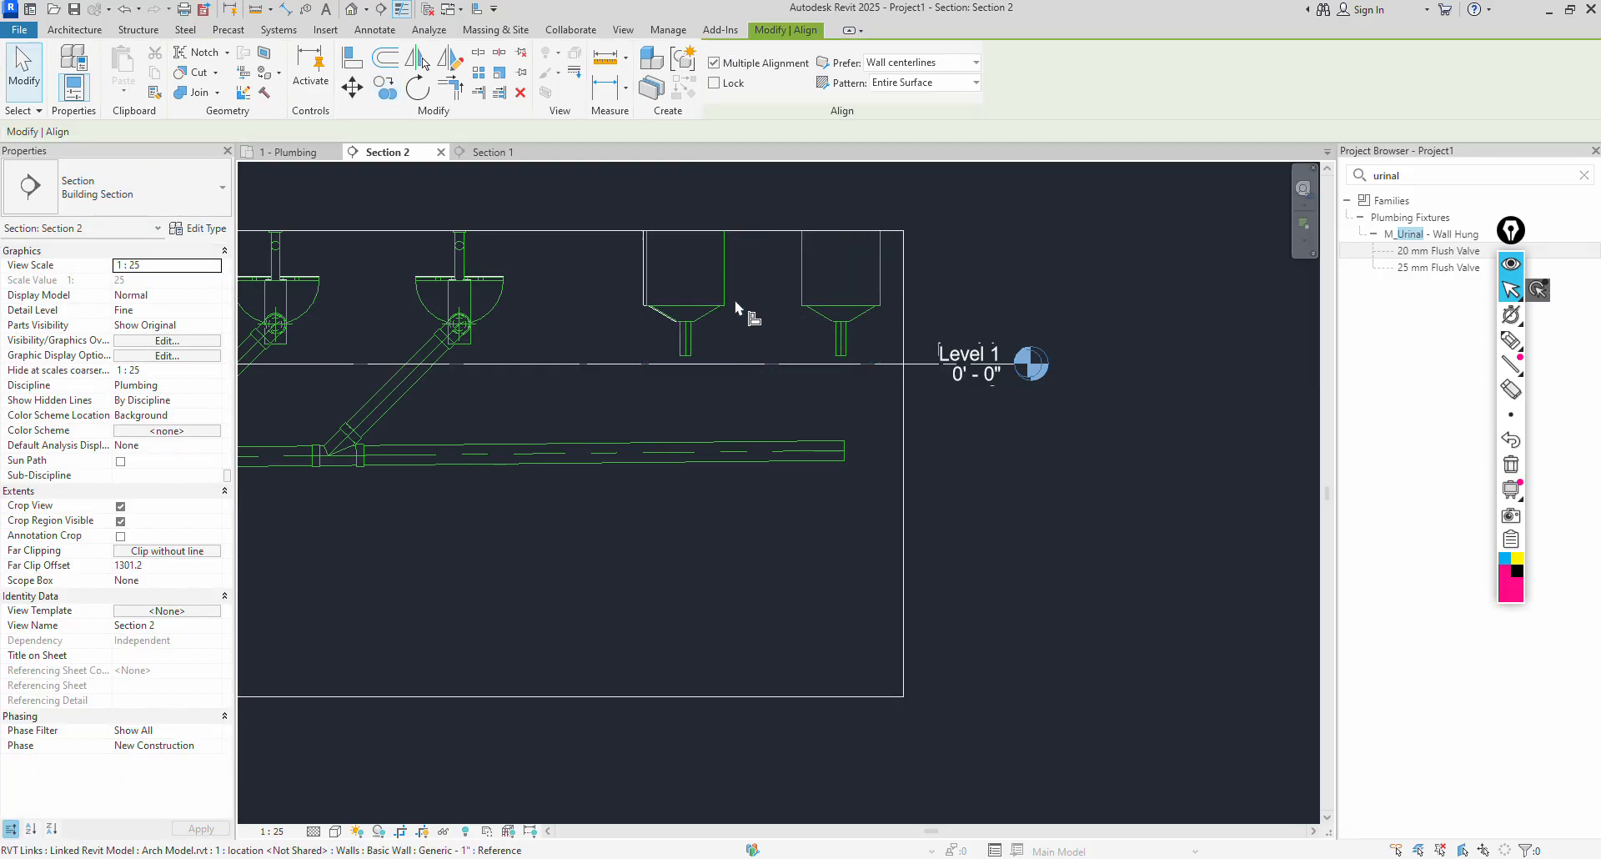
click(648, 271)
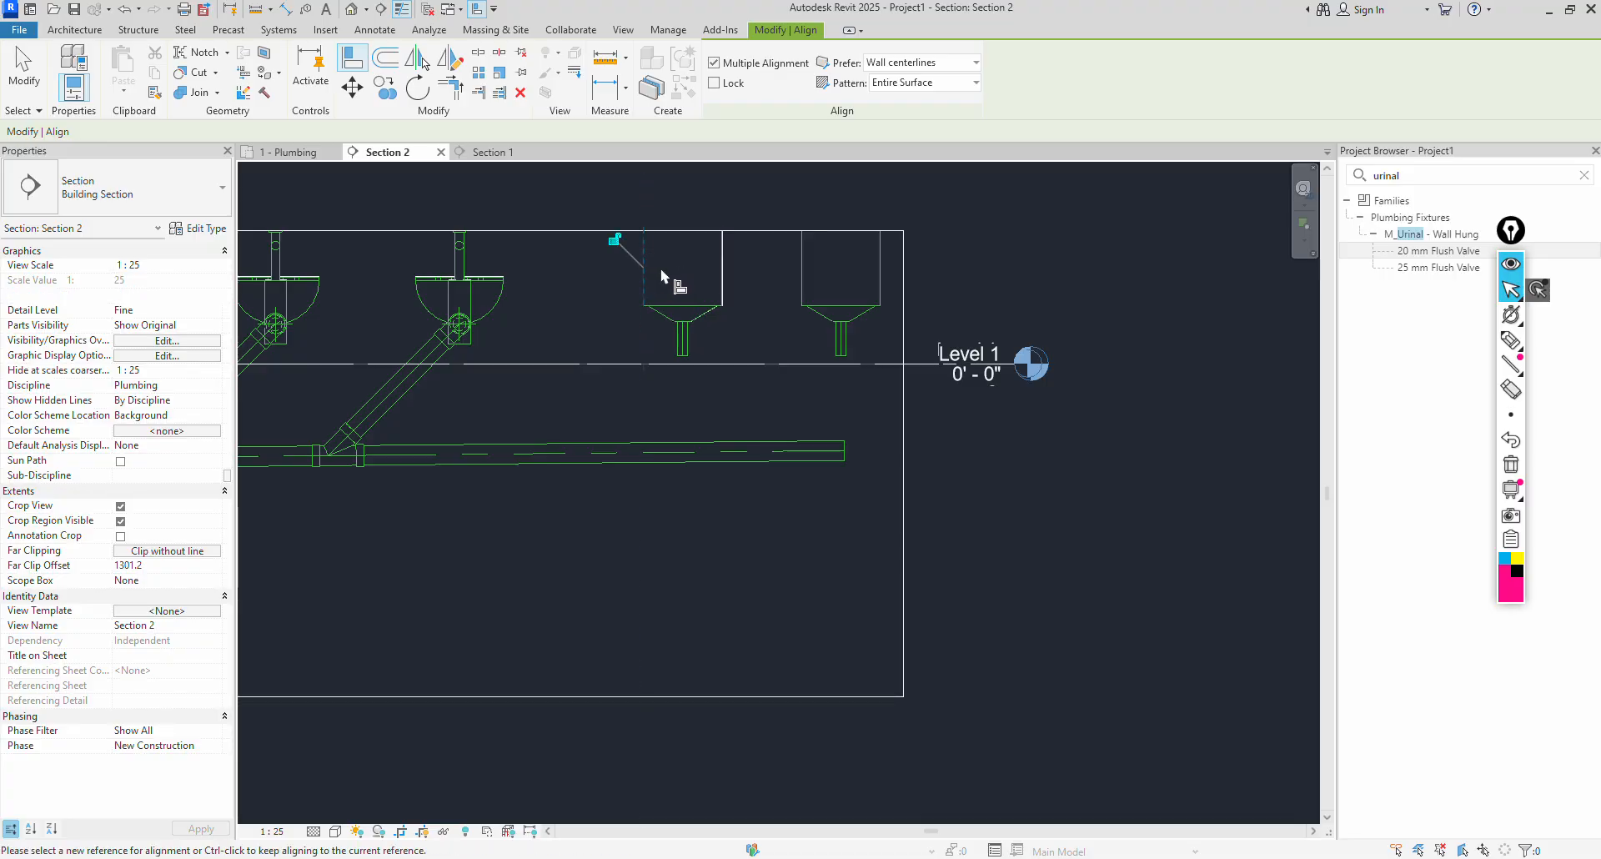
key(Escape)
key(Escape)
scroll(753, 333, down, 2)
scroll(776, 351, up, 2)
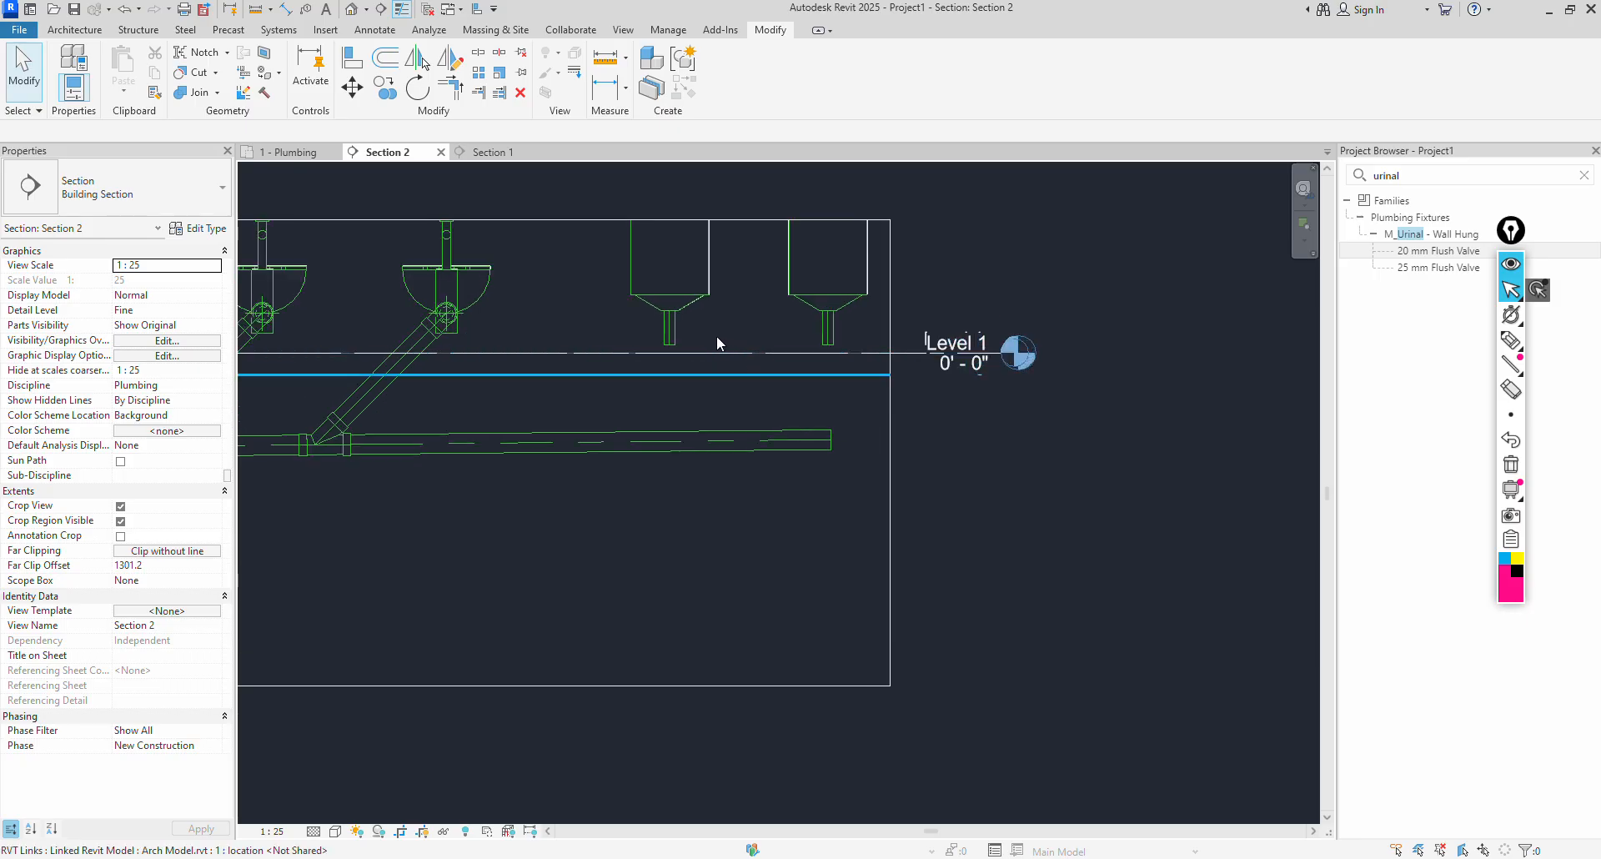
click(485, 153)
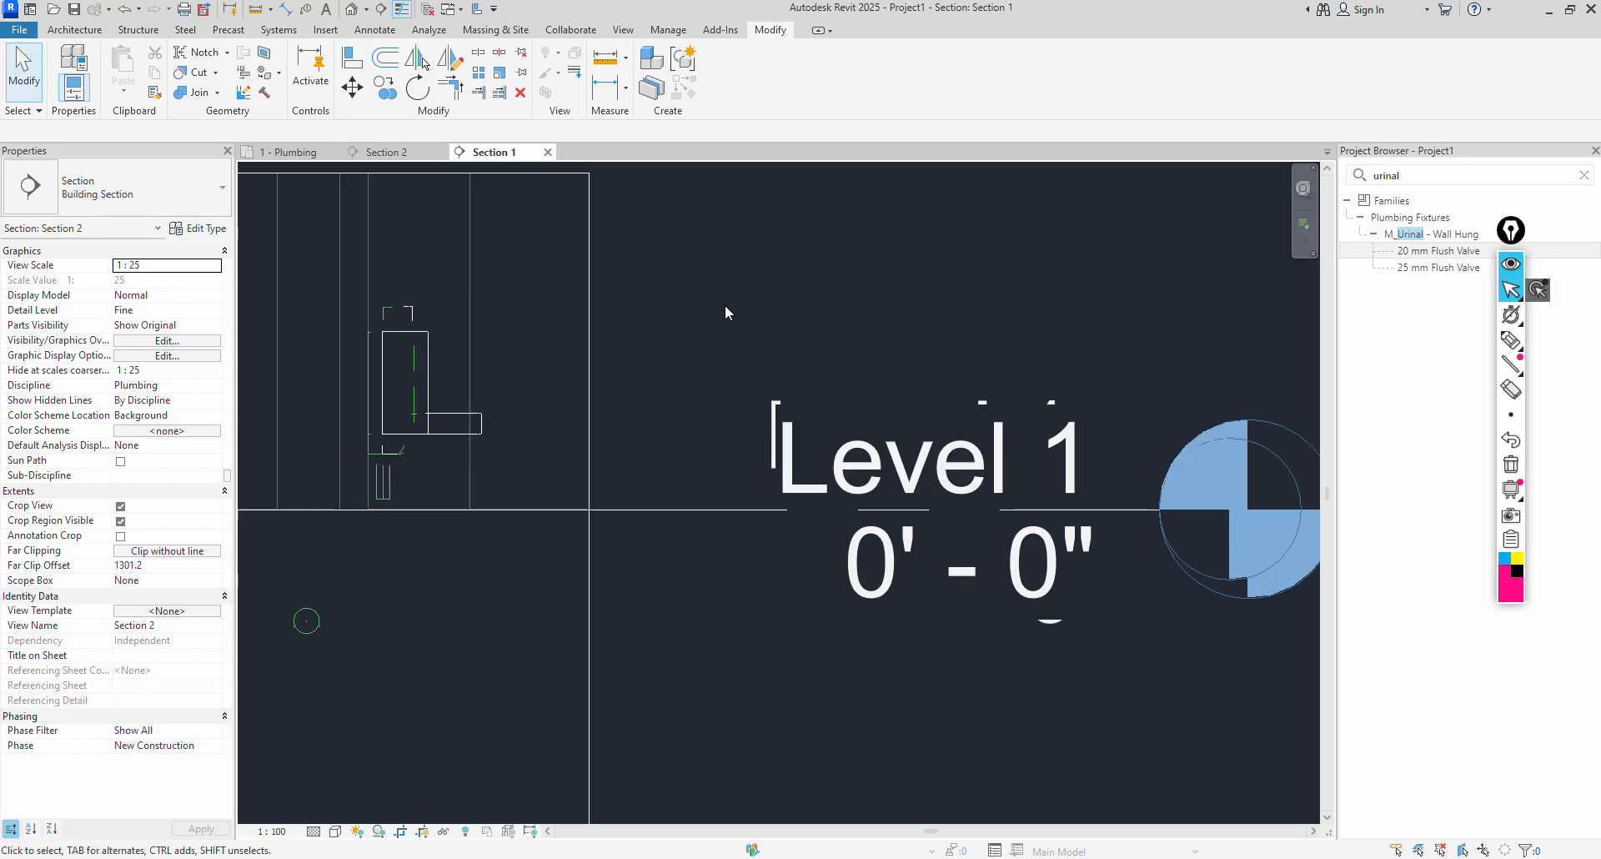
click(384, 501)
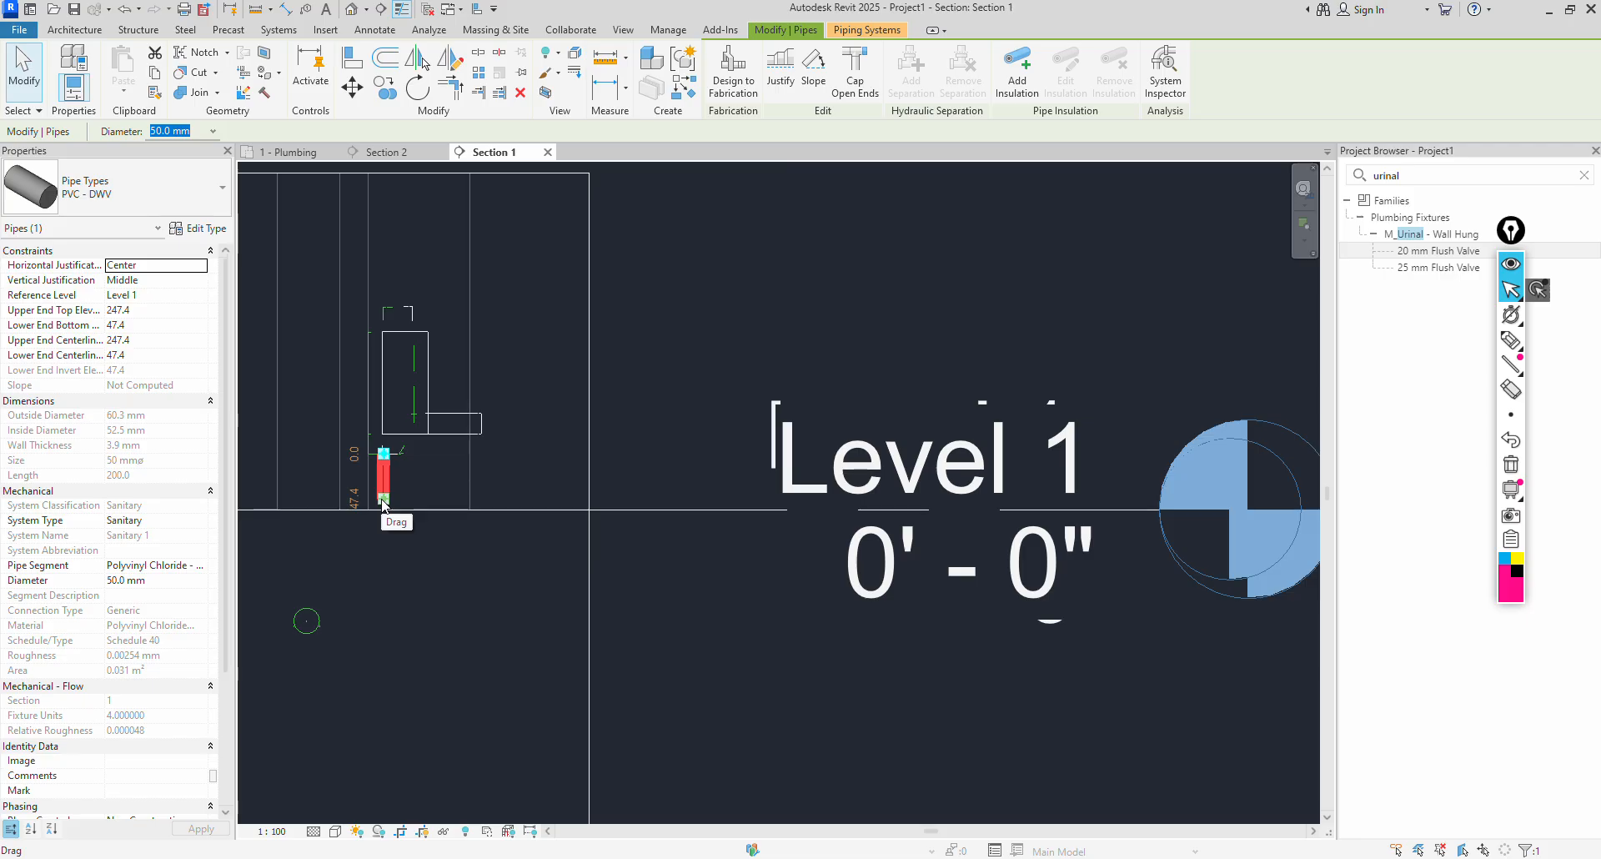
click(315, 153)
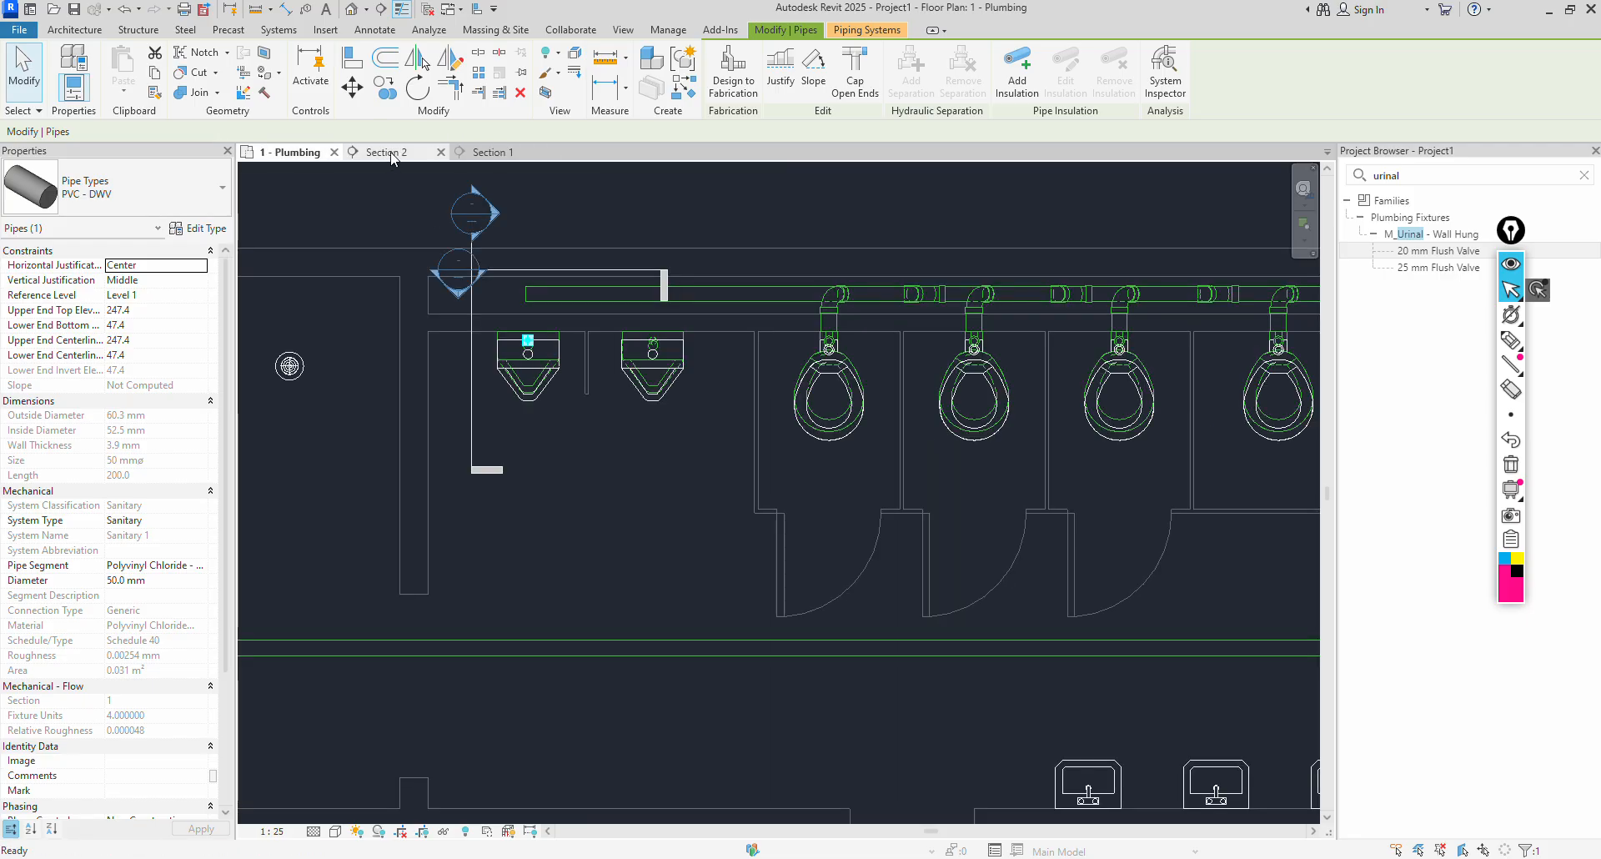
click(391, 152)
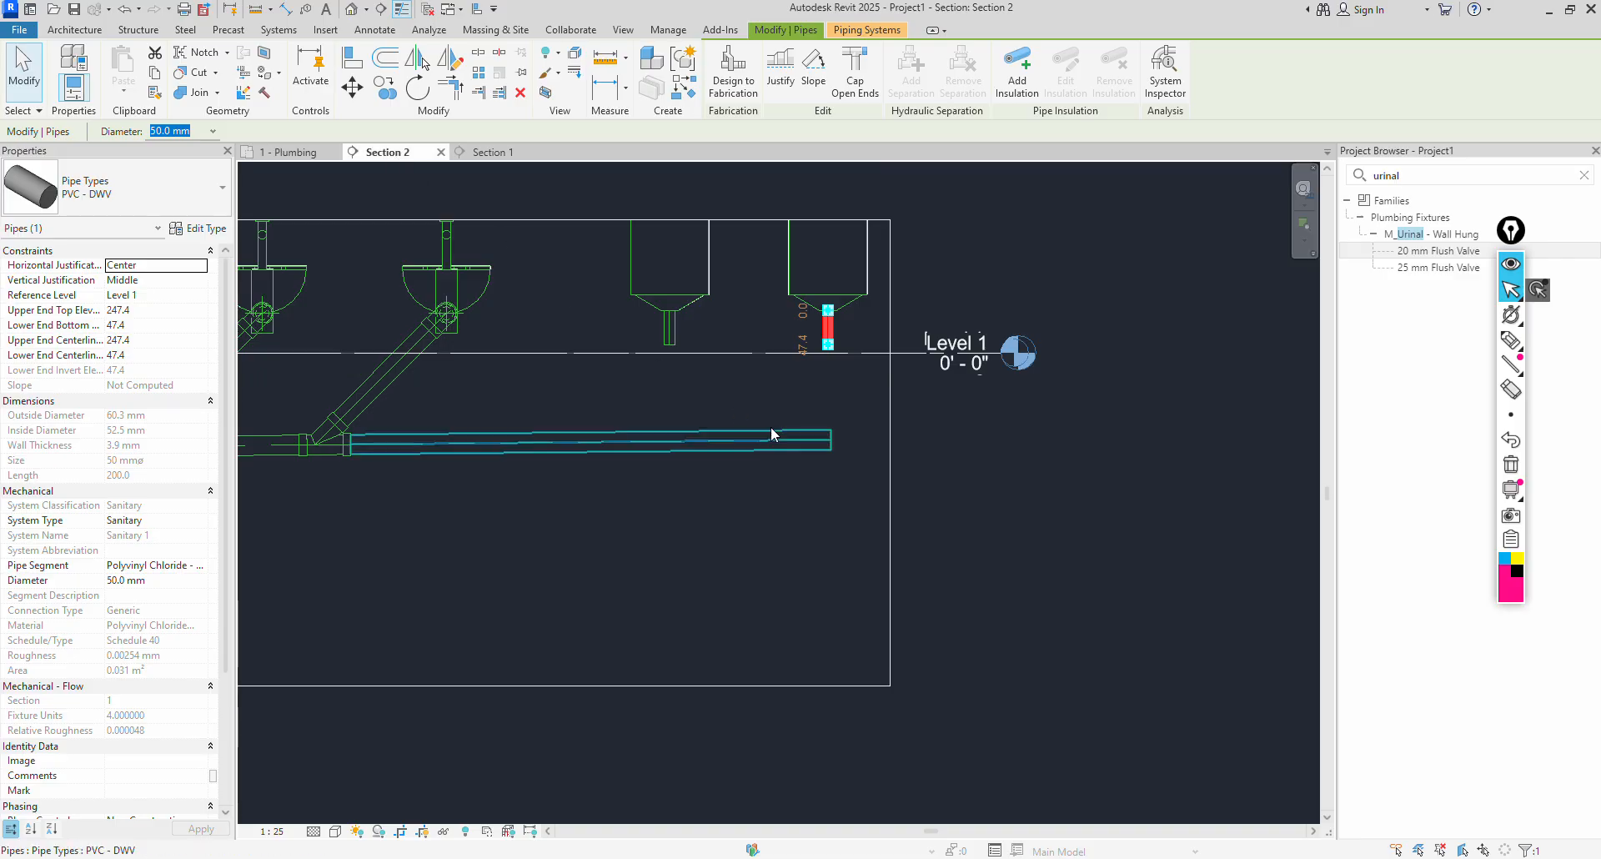
Shorten the 100 mm main in Section 2 so its open end lies midway between the two urinals, about 2300 mm long.
click(834, 440)
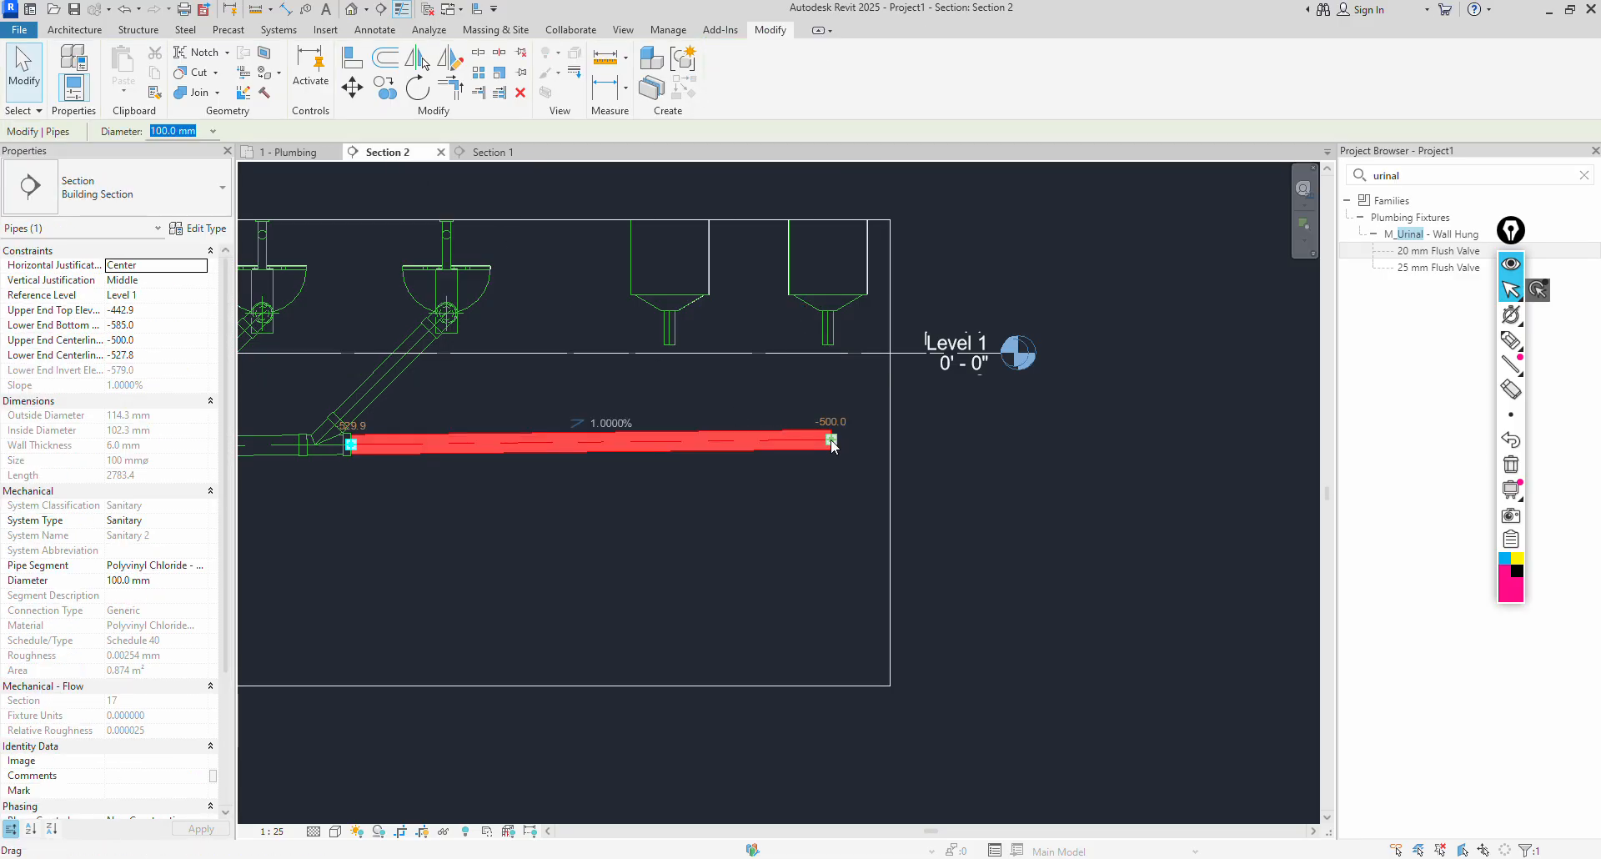
drag(834, 440, 741, 438)
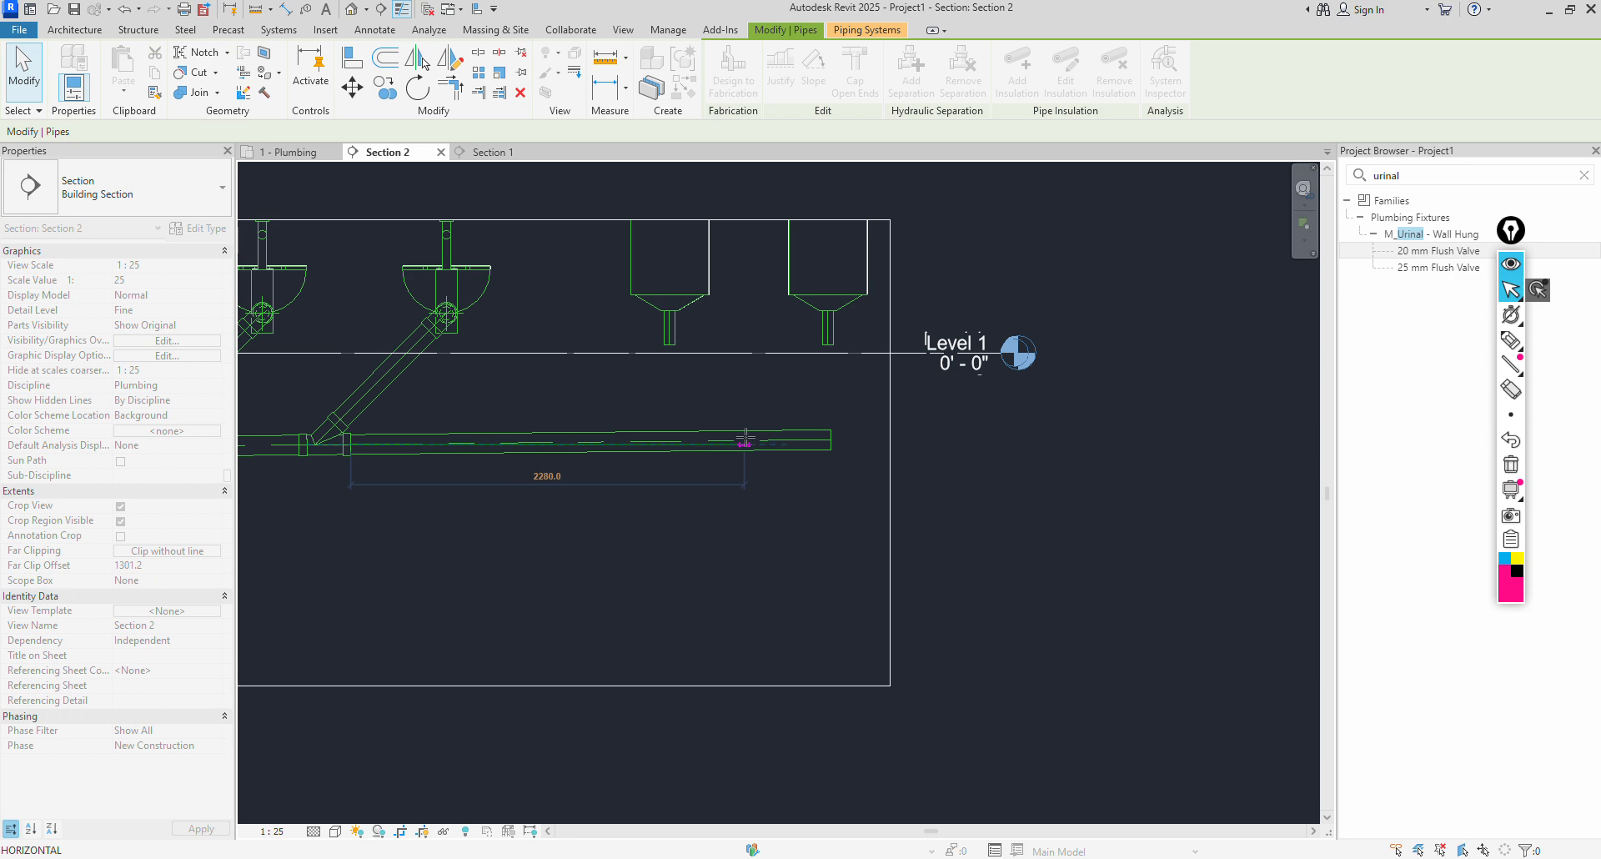
drag(749, 439, 749, 439)
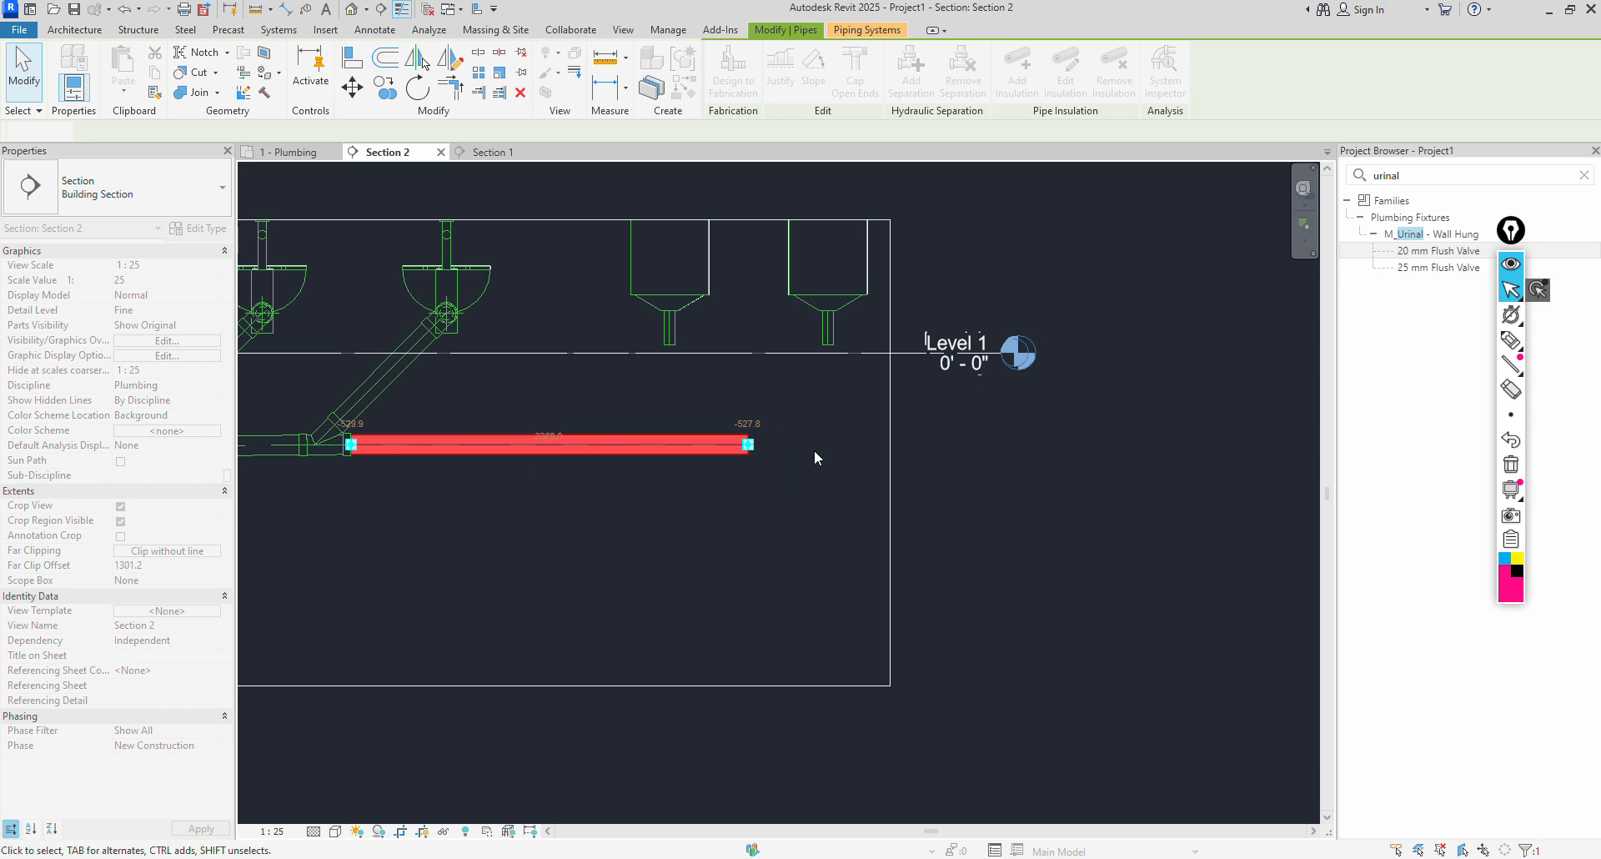
click(815, 448)
Draw a 100 mm pipe about 440 mm vertically up from the main's open end to just below Level 1, using Slope Up.
click(743, 443)
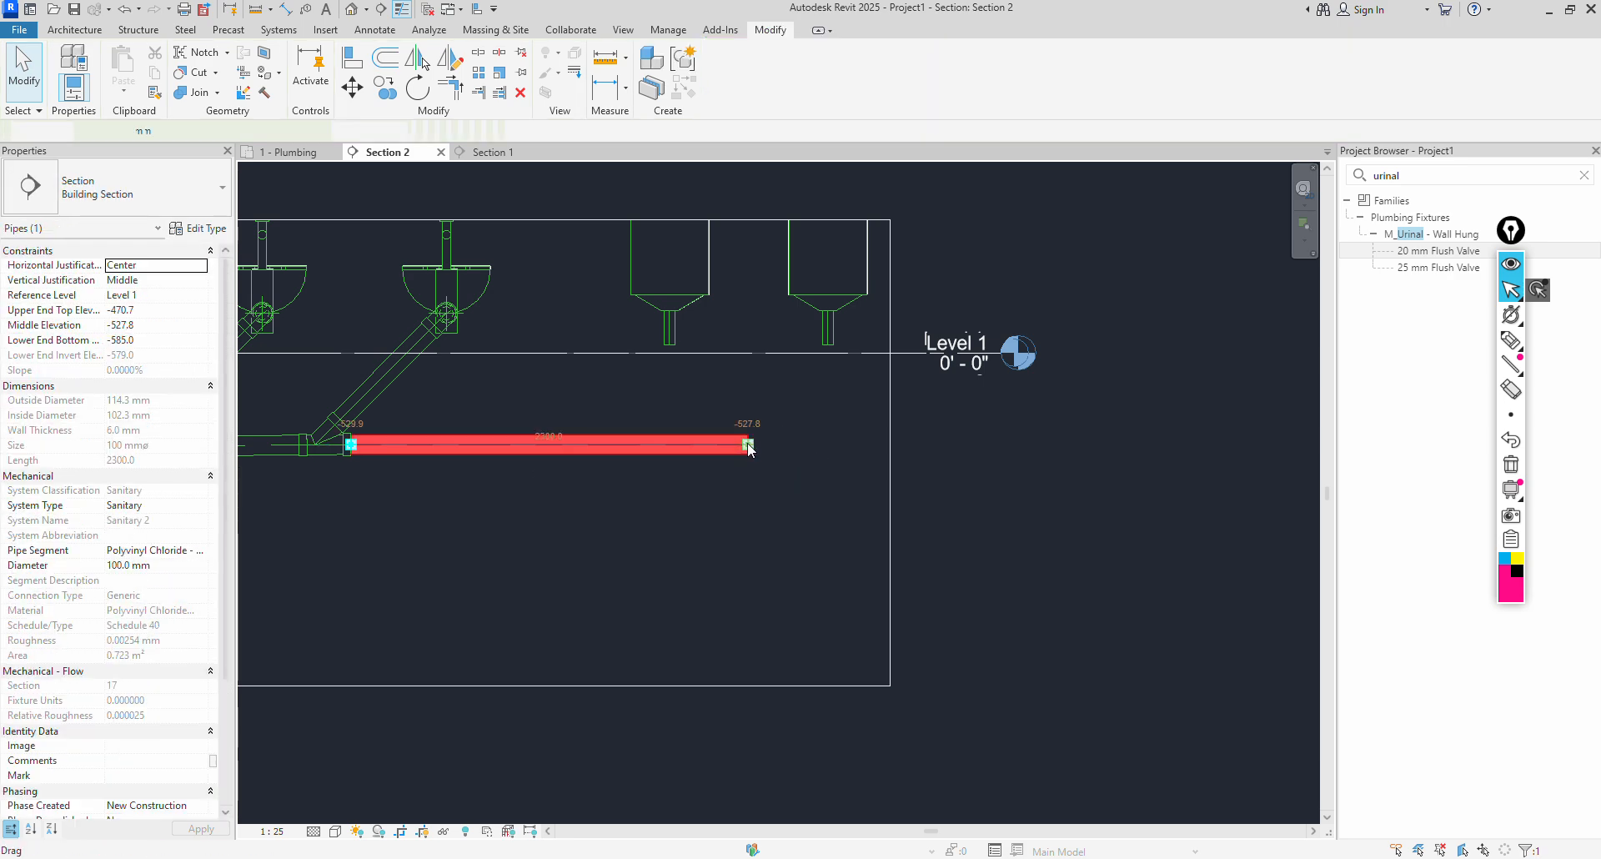
right_click(748, 445)
click(758, 343)
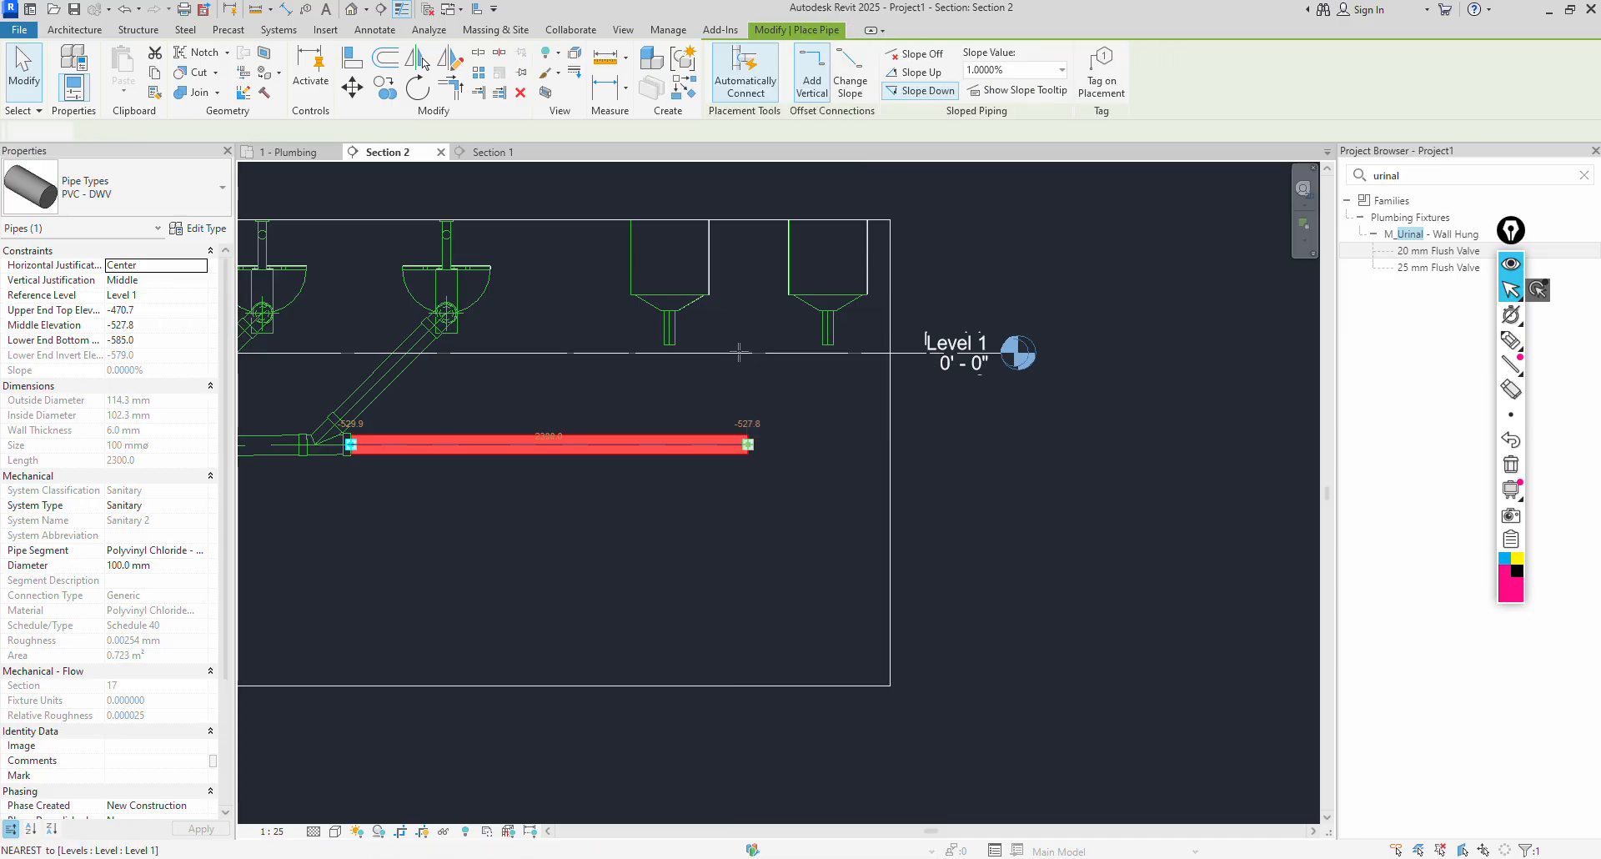
click(918, 73)
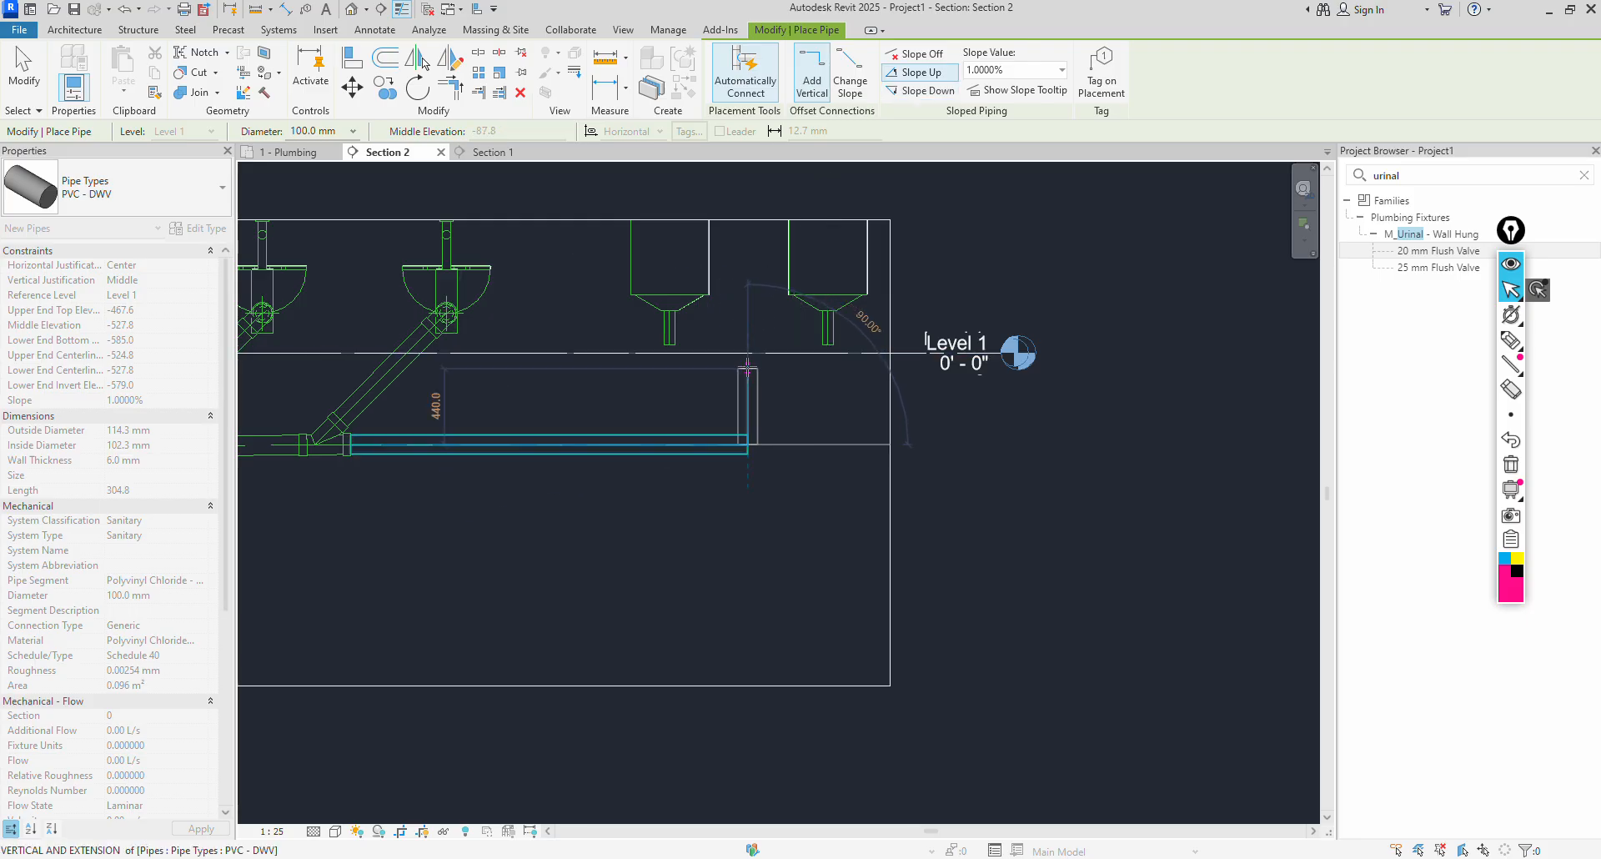
click(750, 370)
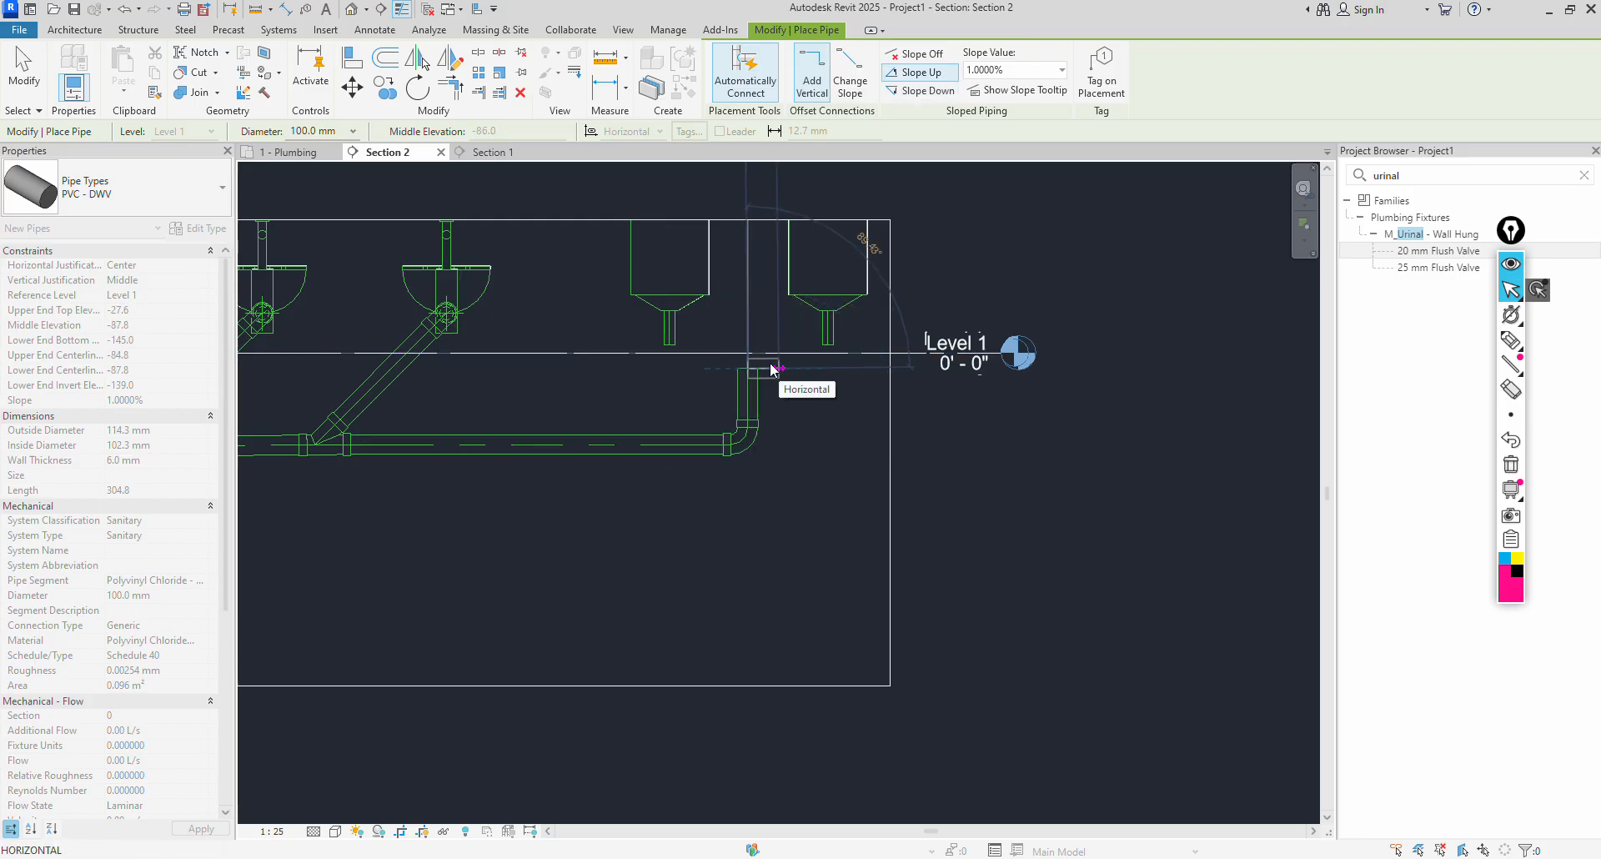
key(Escape)
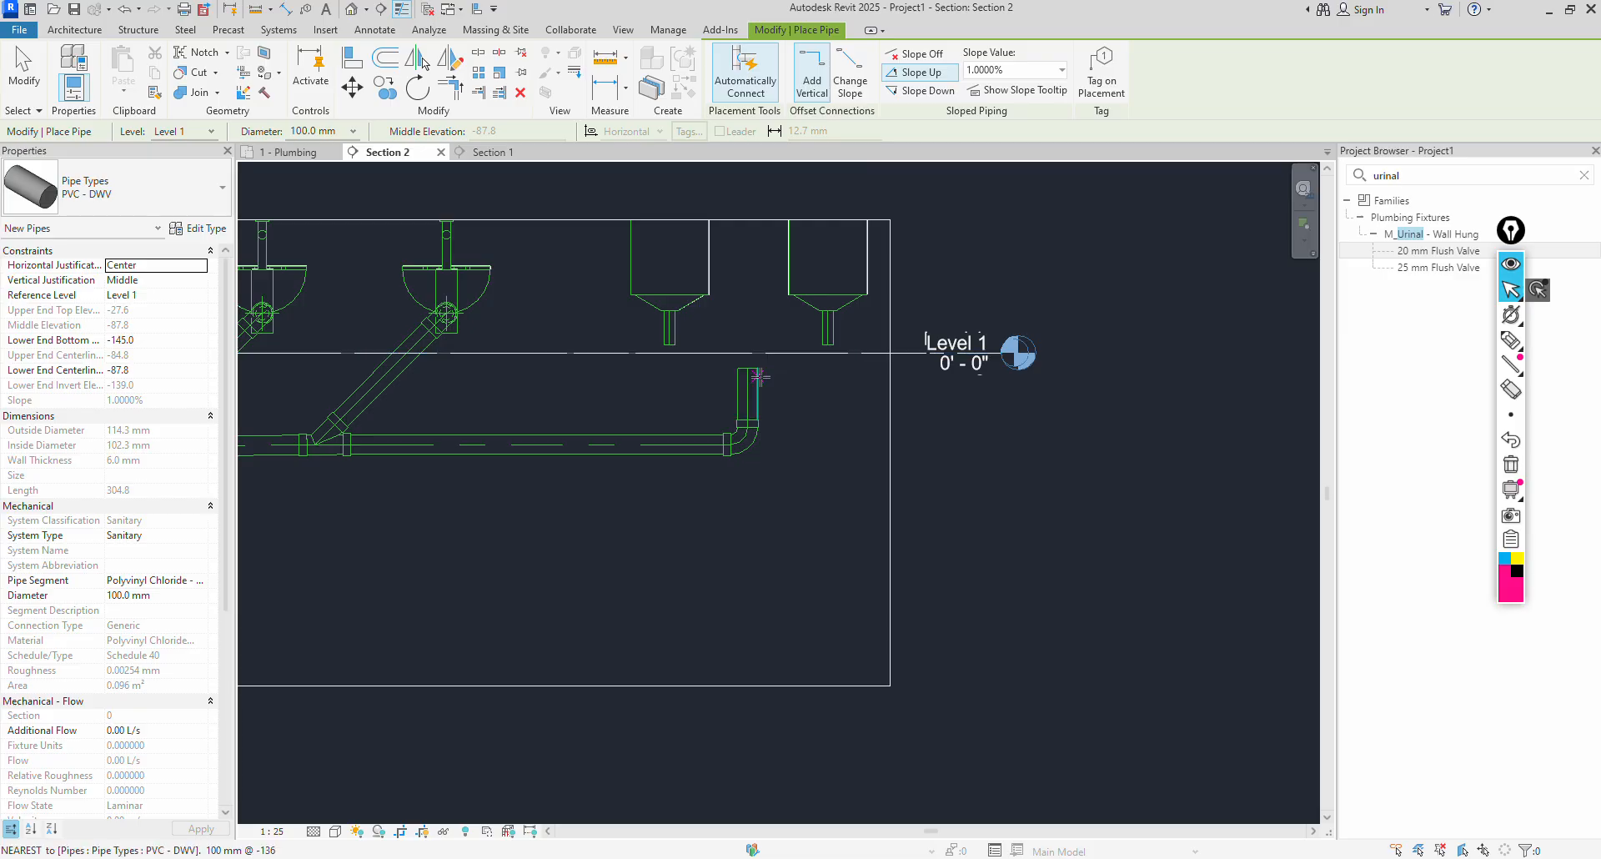
scroll(812, 379, down, 3)
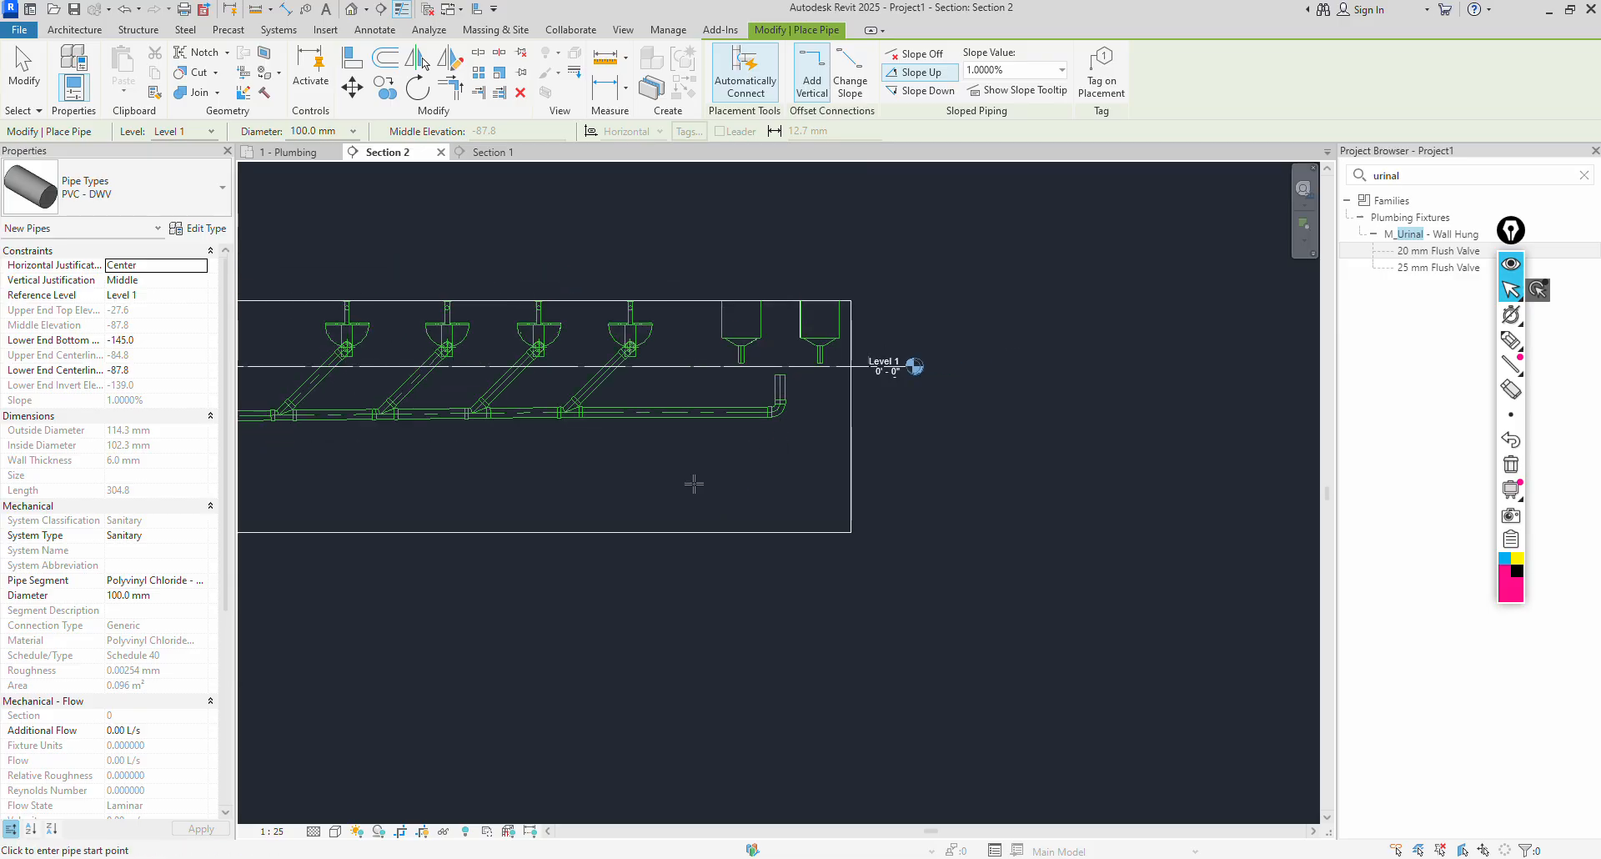
scroll(668, 475, up, 2)
key(Escape)
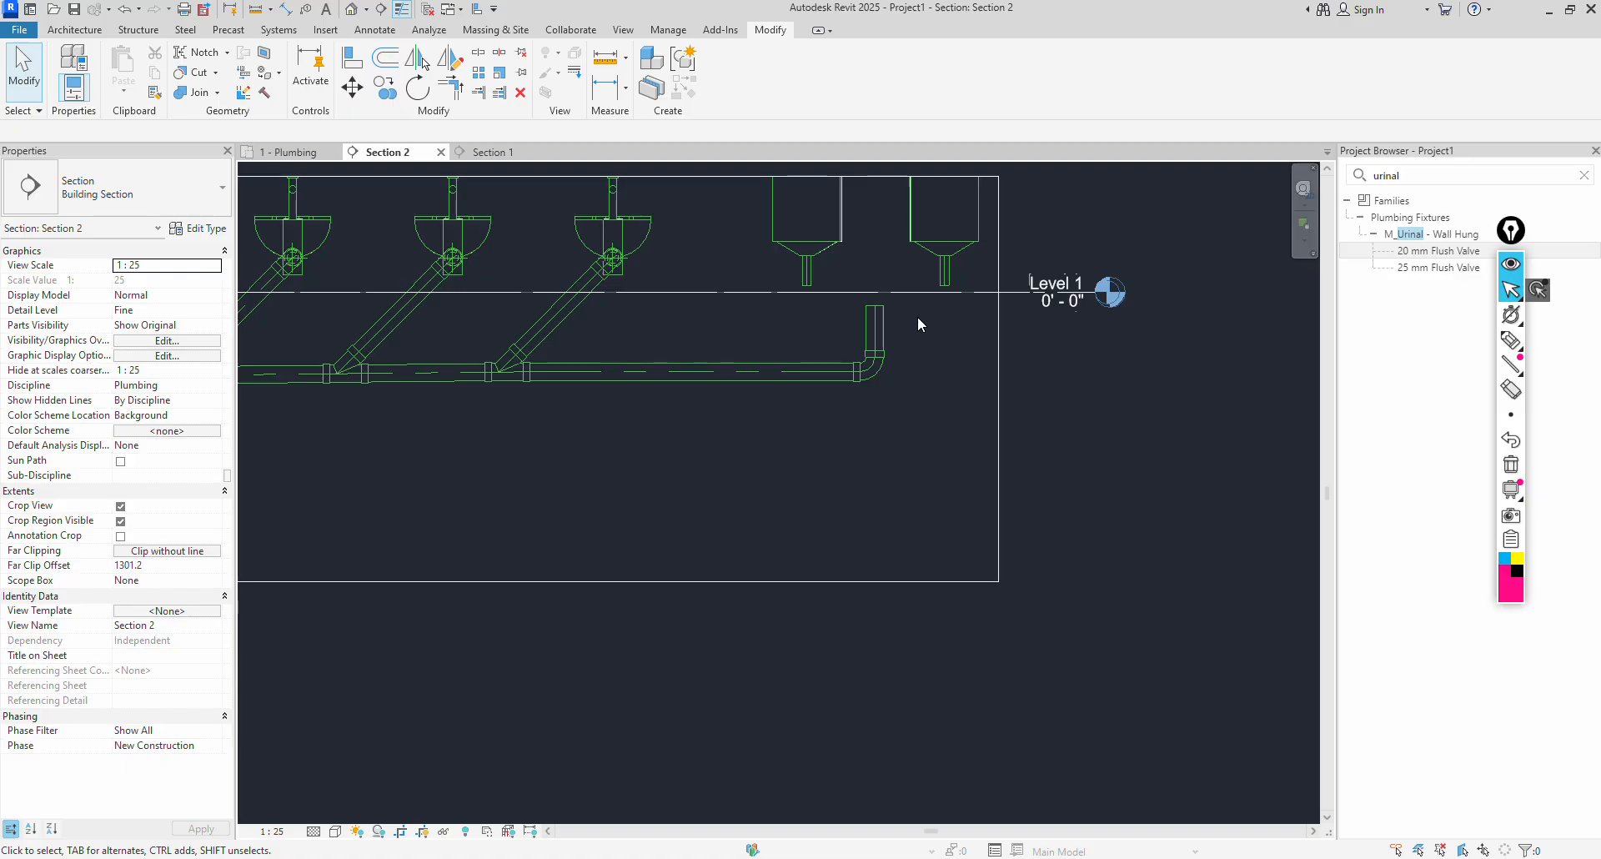
Shorten the end urinal's vertical drain pipe to about 80 mm from its lower end in Section 1.
click(492, 152)
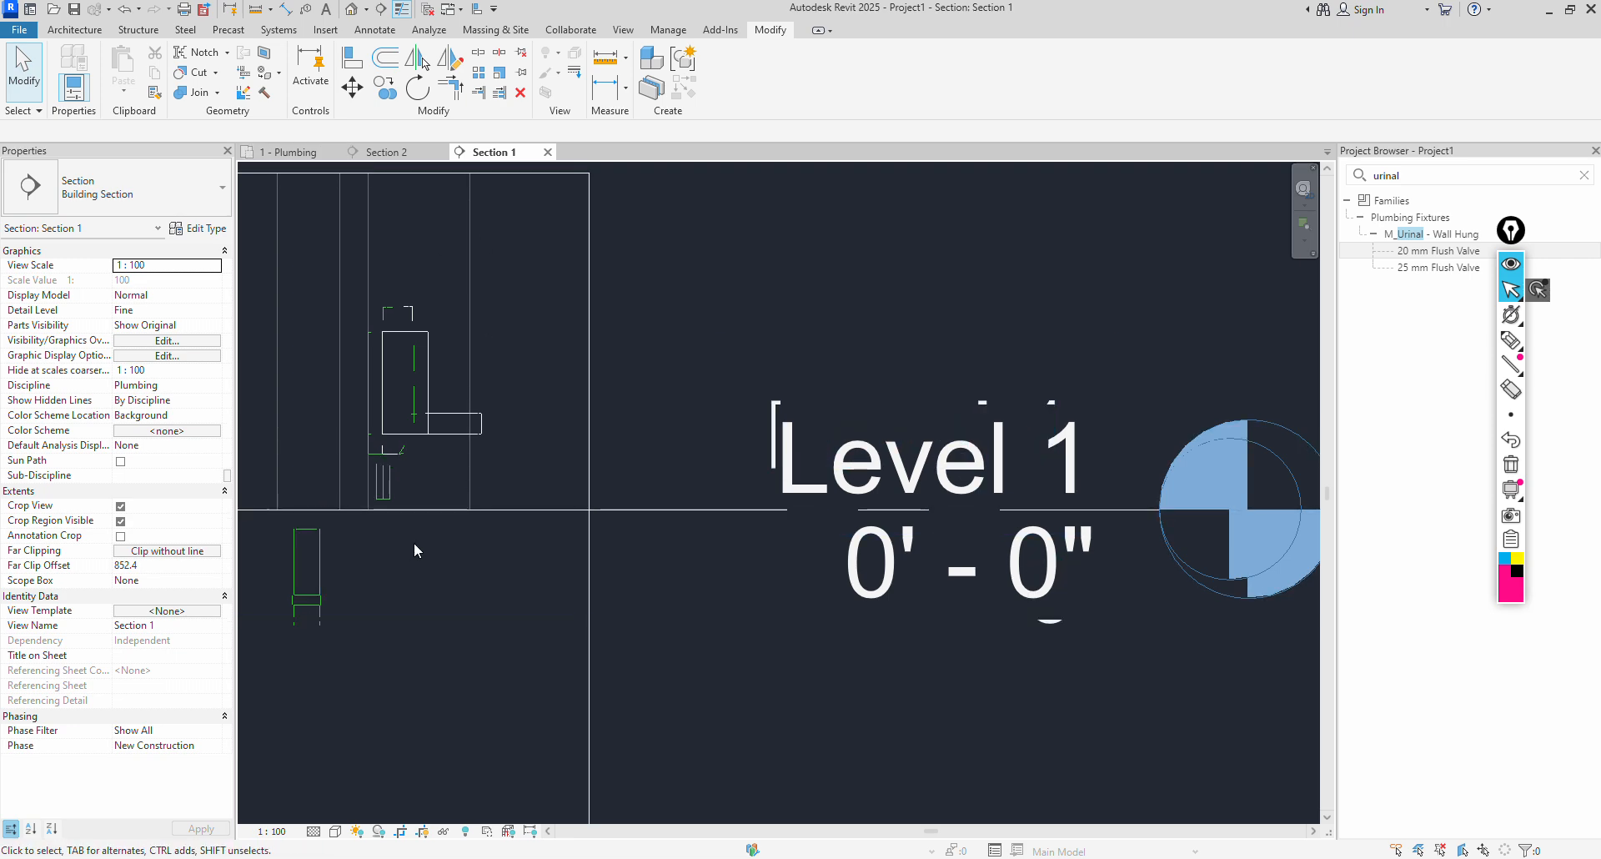
click(382, 501)
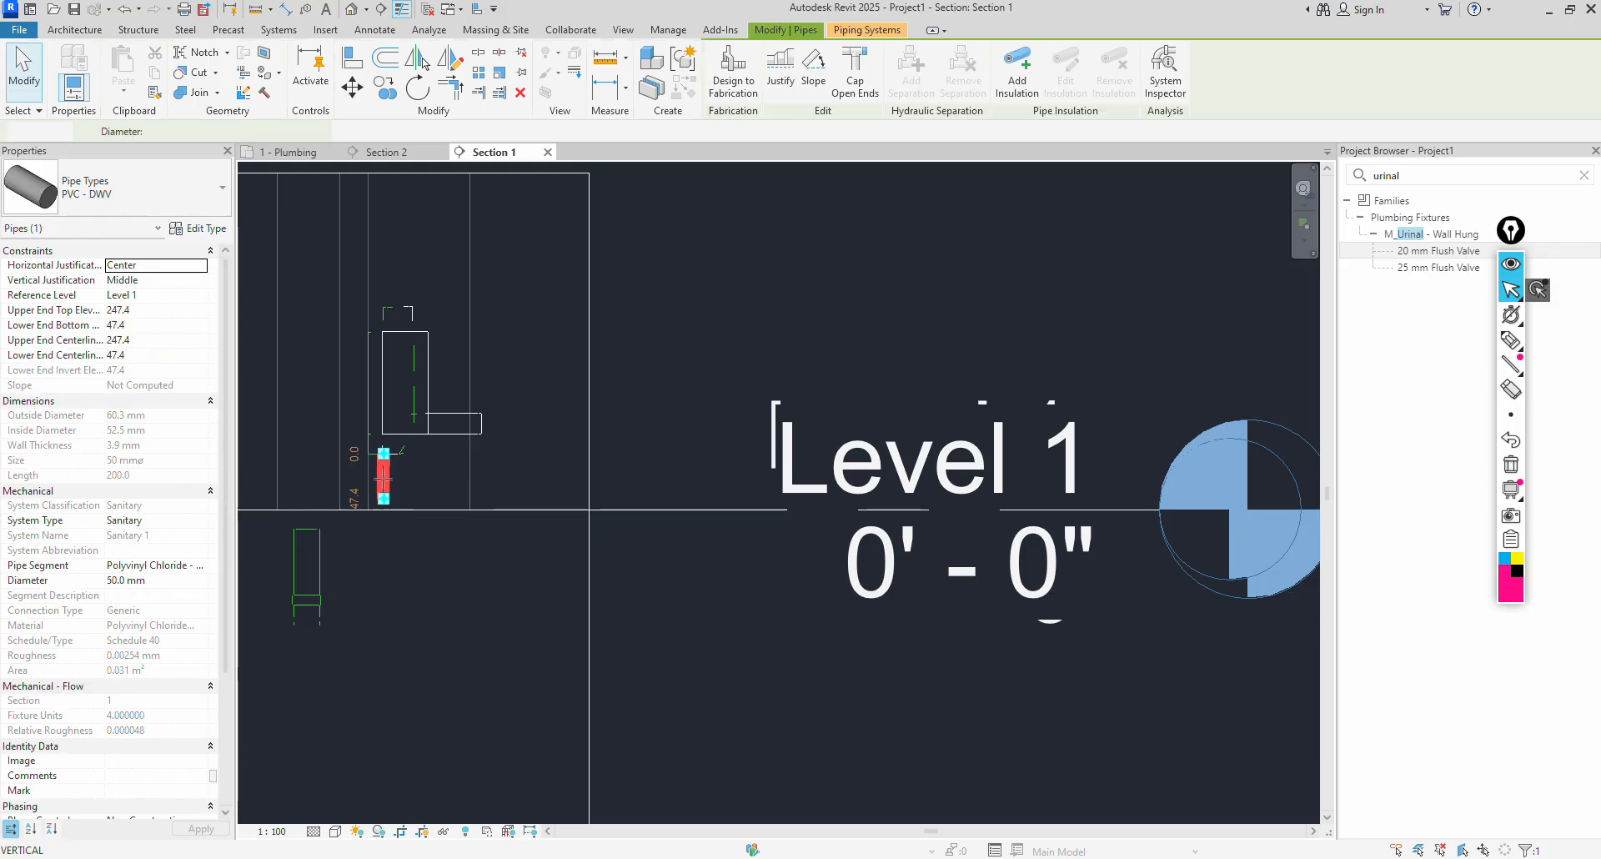
key(Escape)
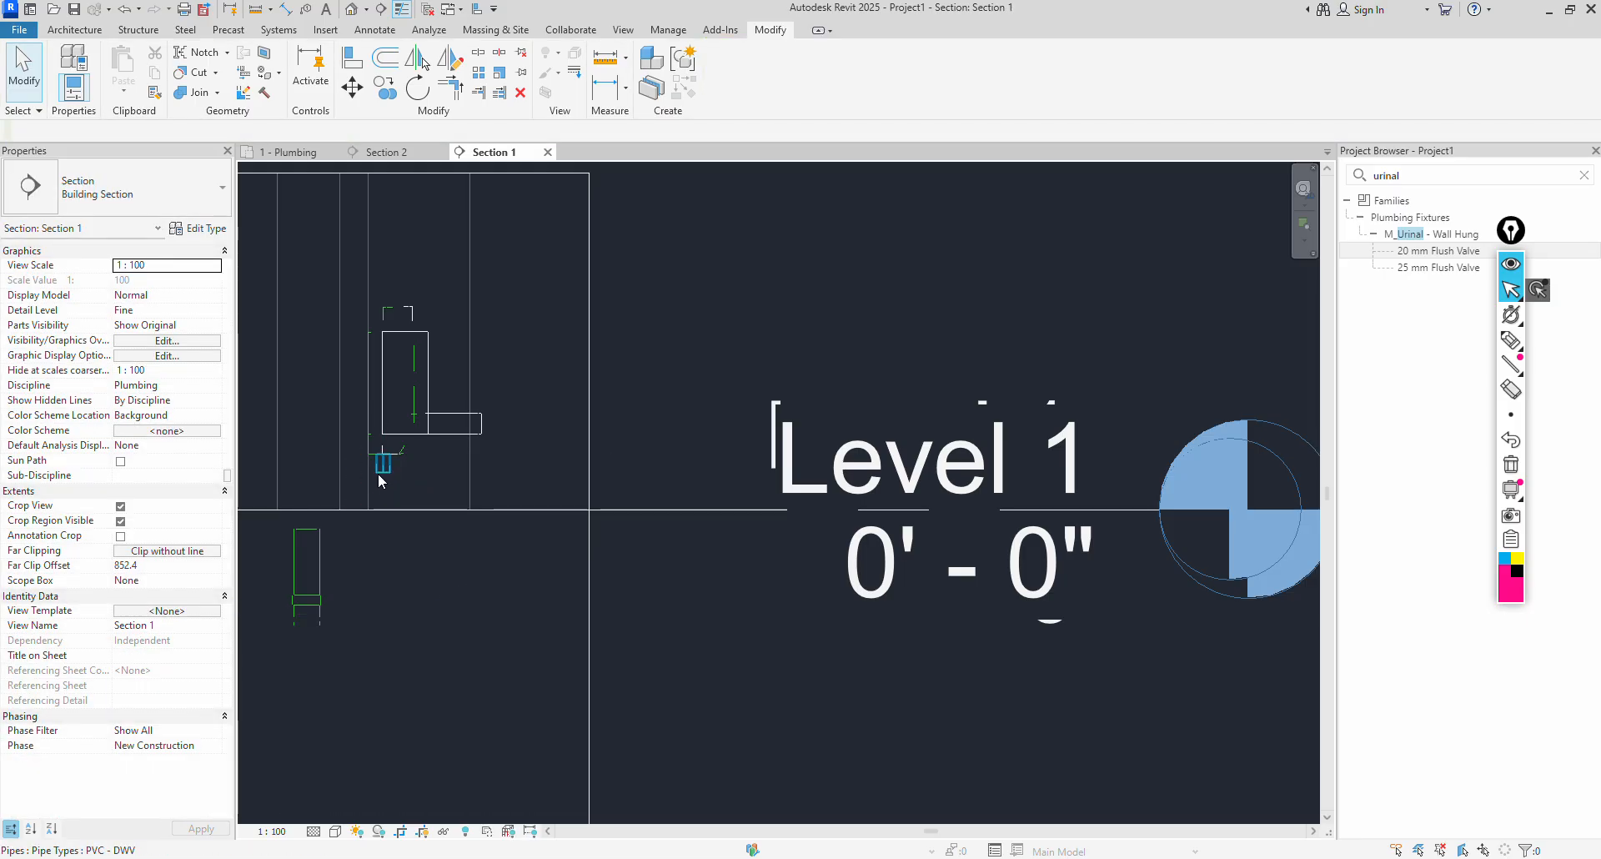
Try to draw a horizontal 50 mm pipe into the wall directly from the lower end of the shortened urinal drain.
click(382, 473)
right_click(383, 474)
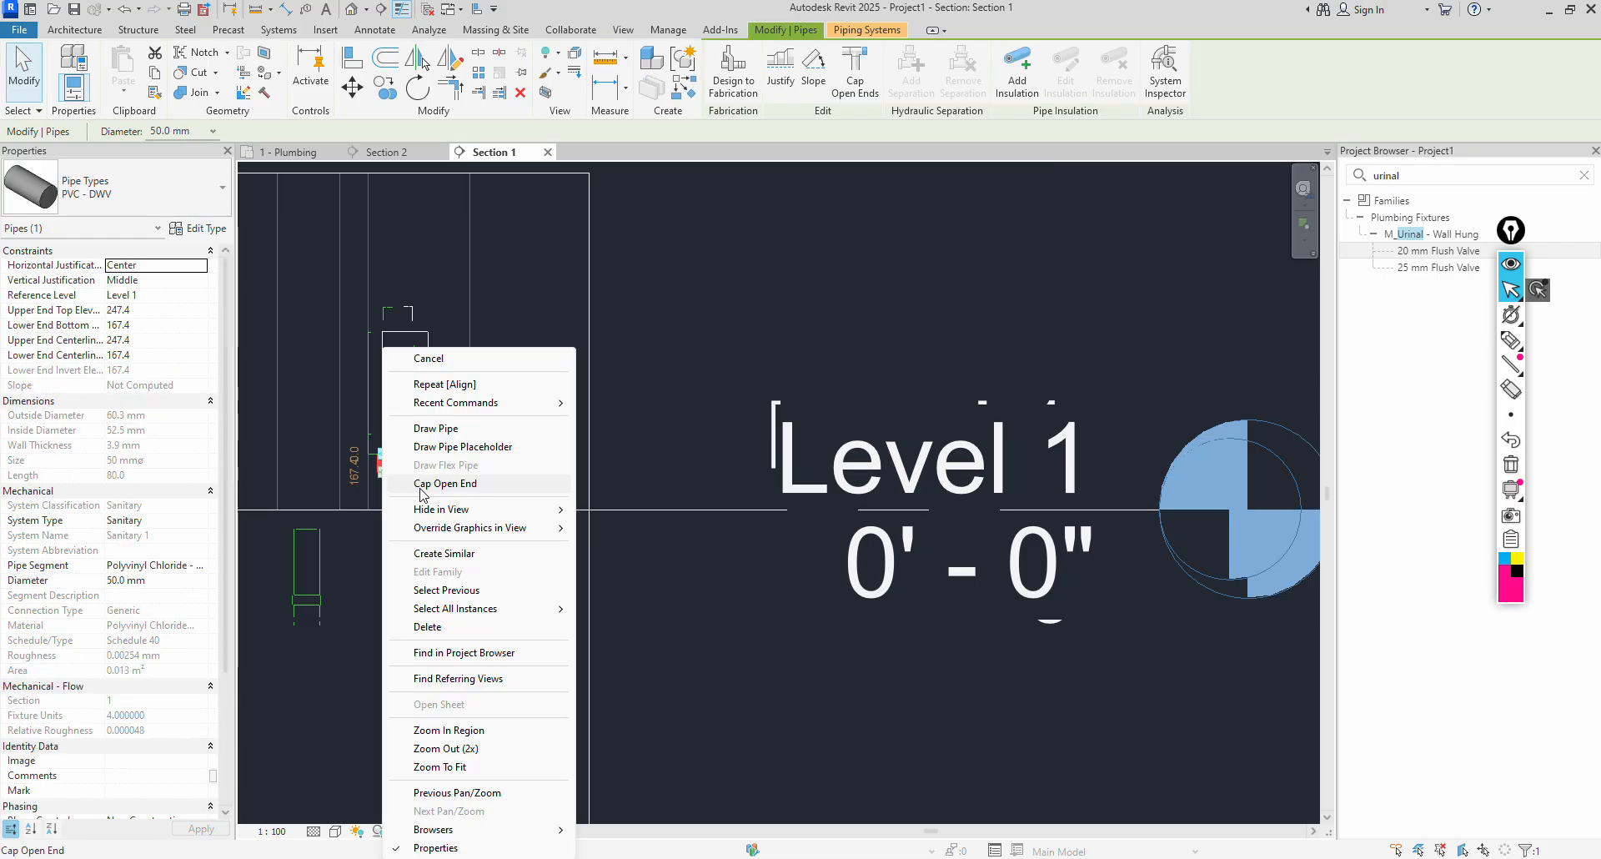
click(445, 429)
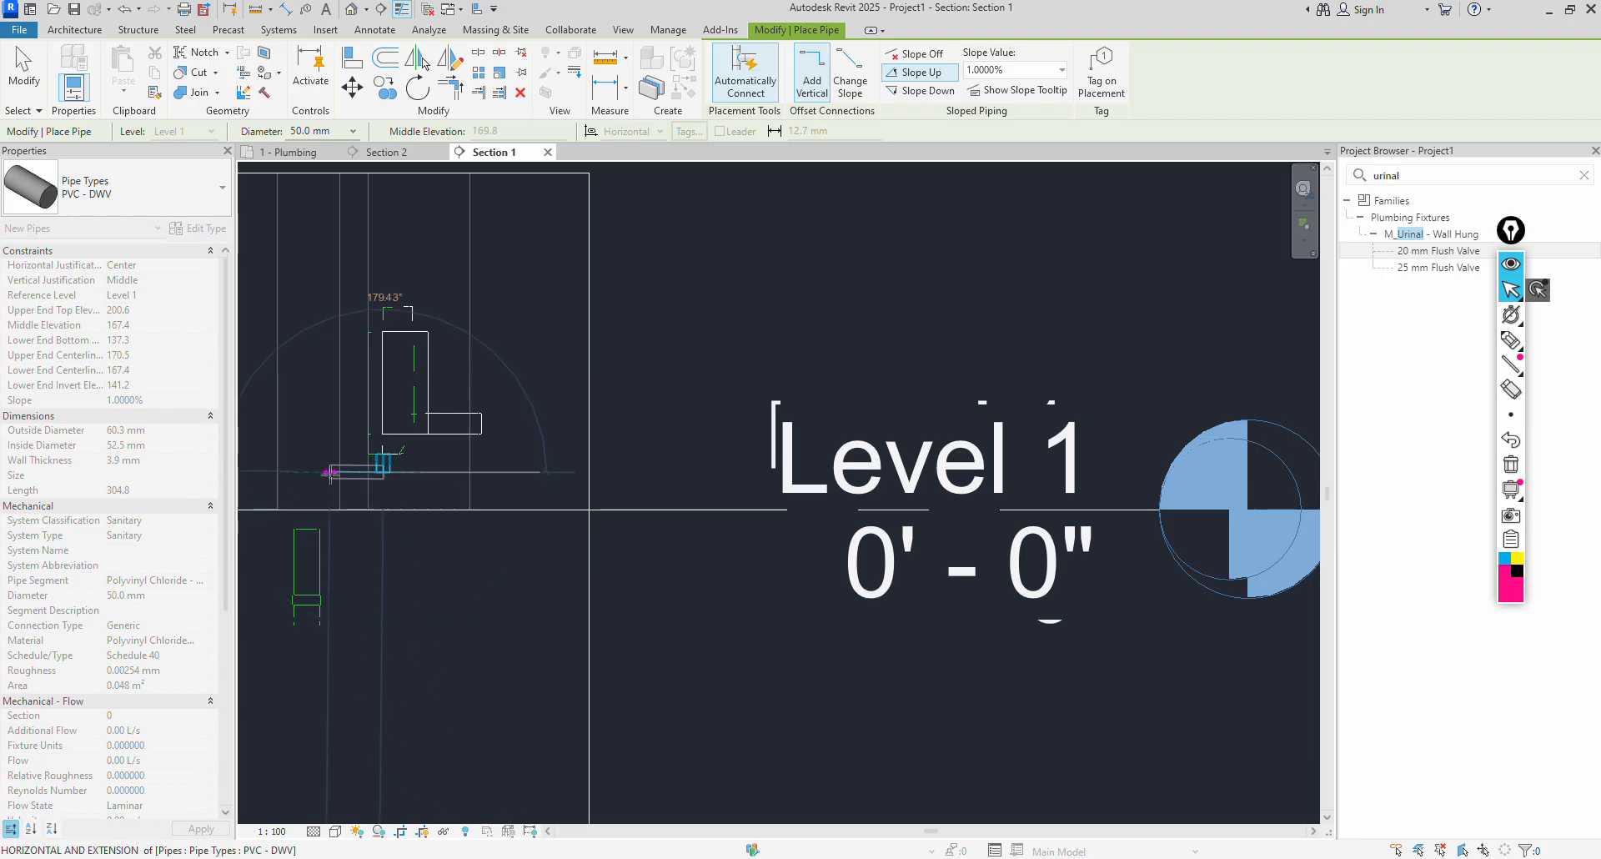
click(332, 481)
key(Escape)
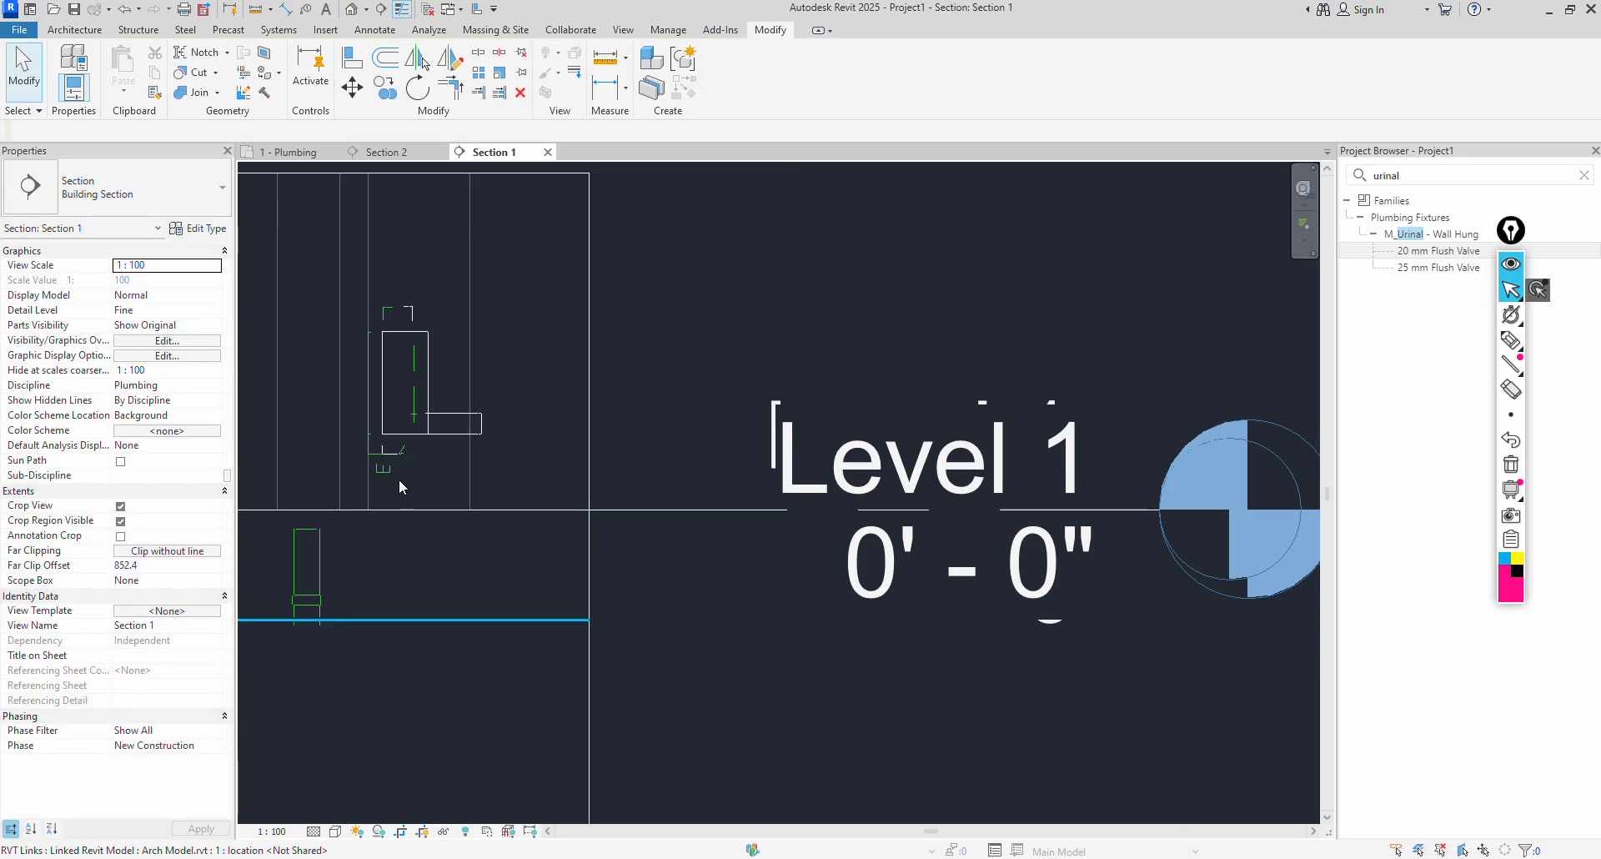
Draw a 50 mm pipe from the urinal drain's lower end 100 mm down, turning horizontally to above the 100 mm riser's centre.
click(384, 475)
right_click(383, 472)
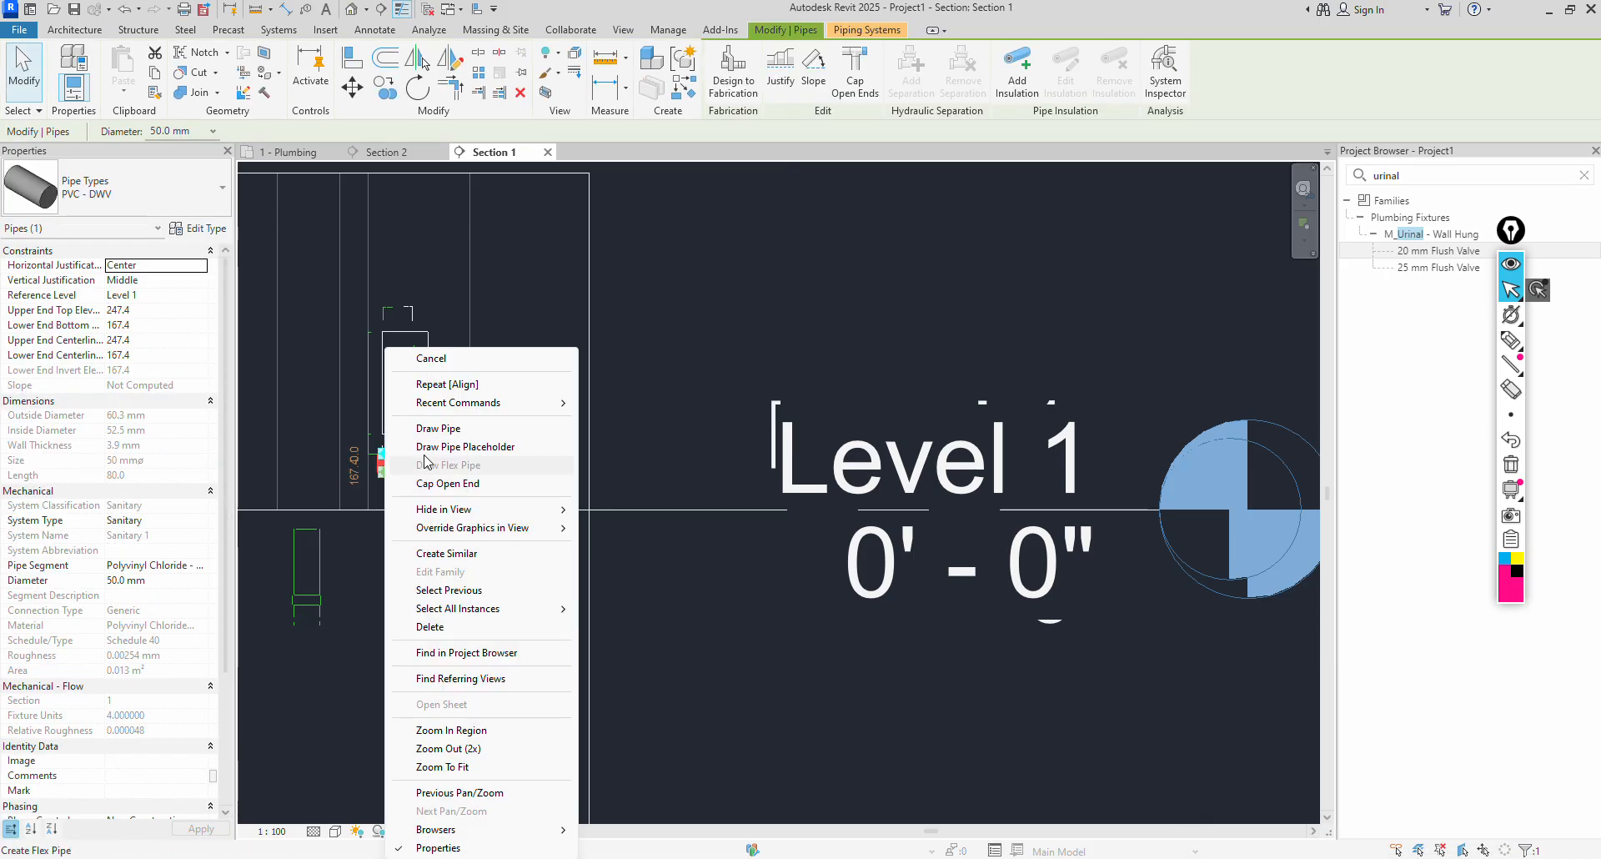
key(Escape)
scroll(385, 496, up, 1)
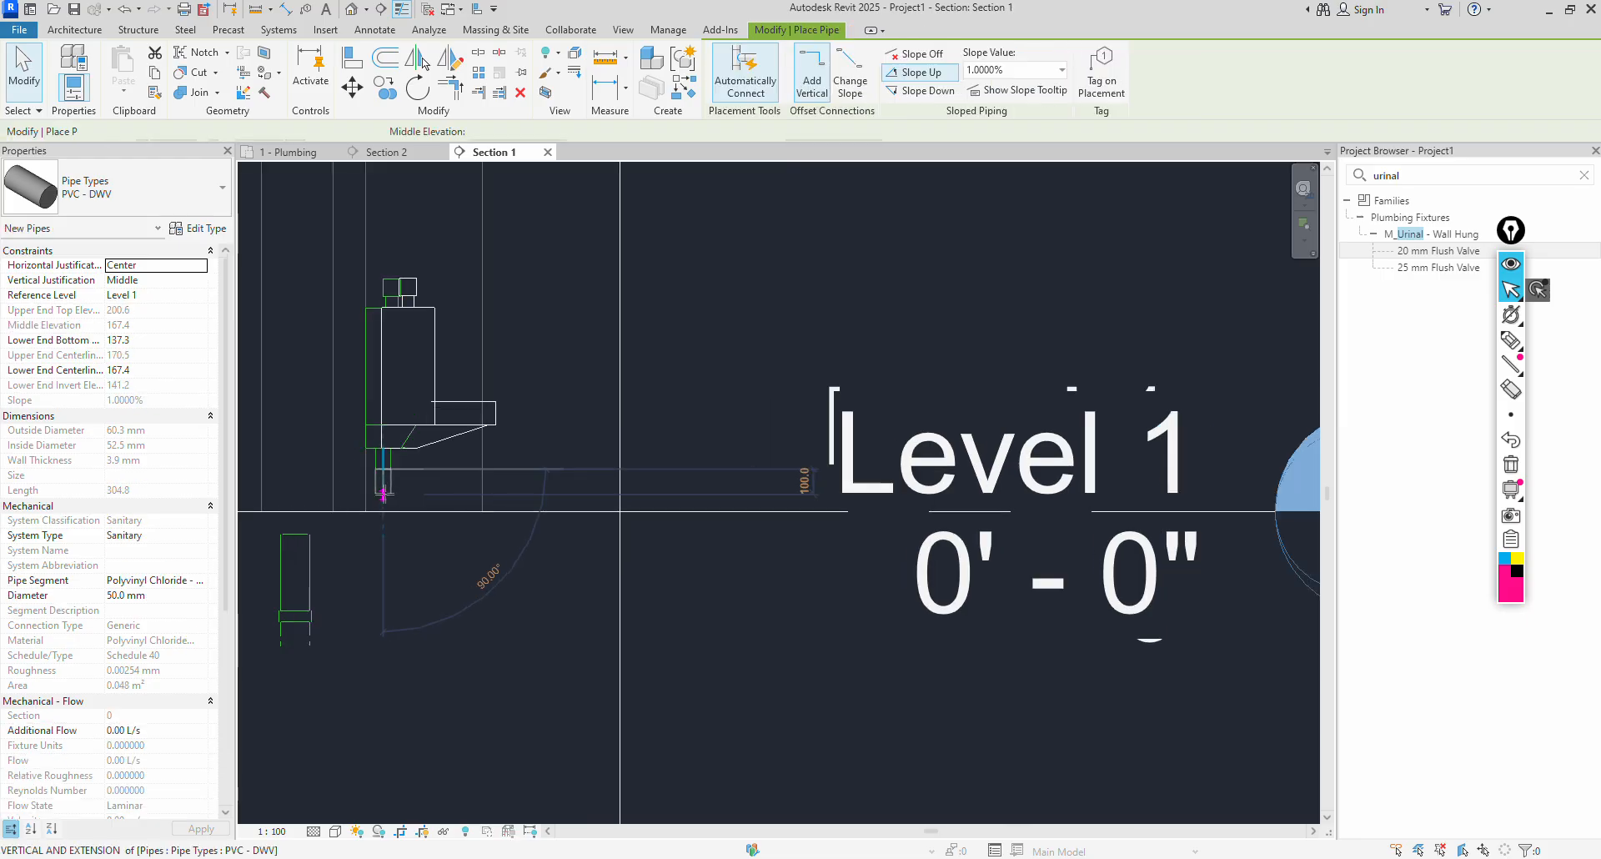
click(384, 496)
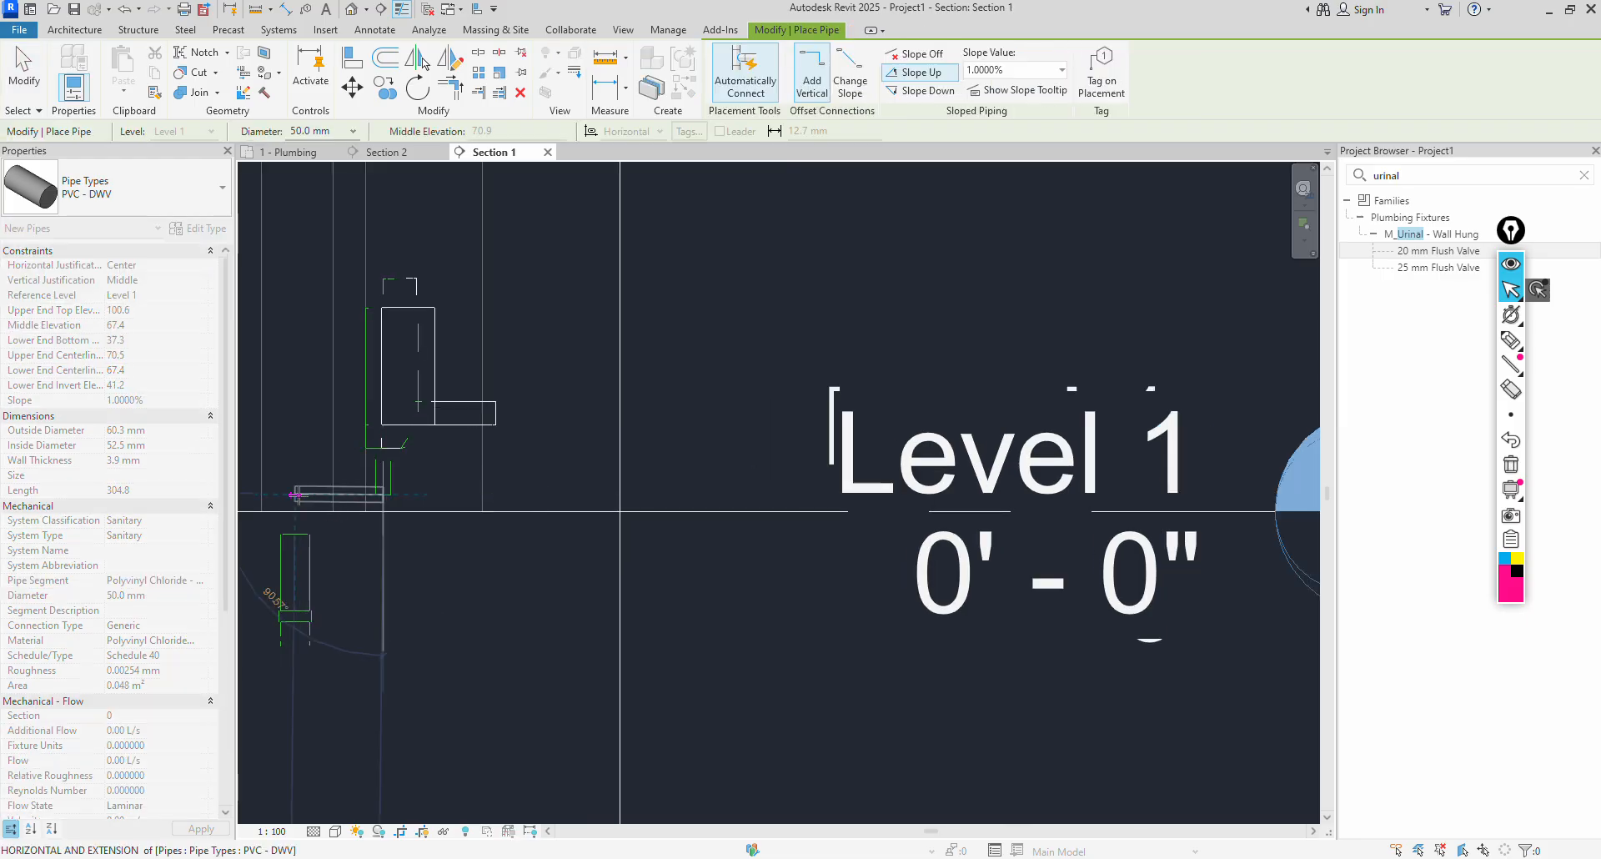
click(297, 496)
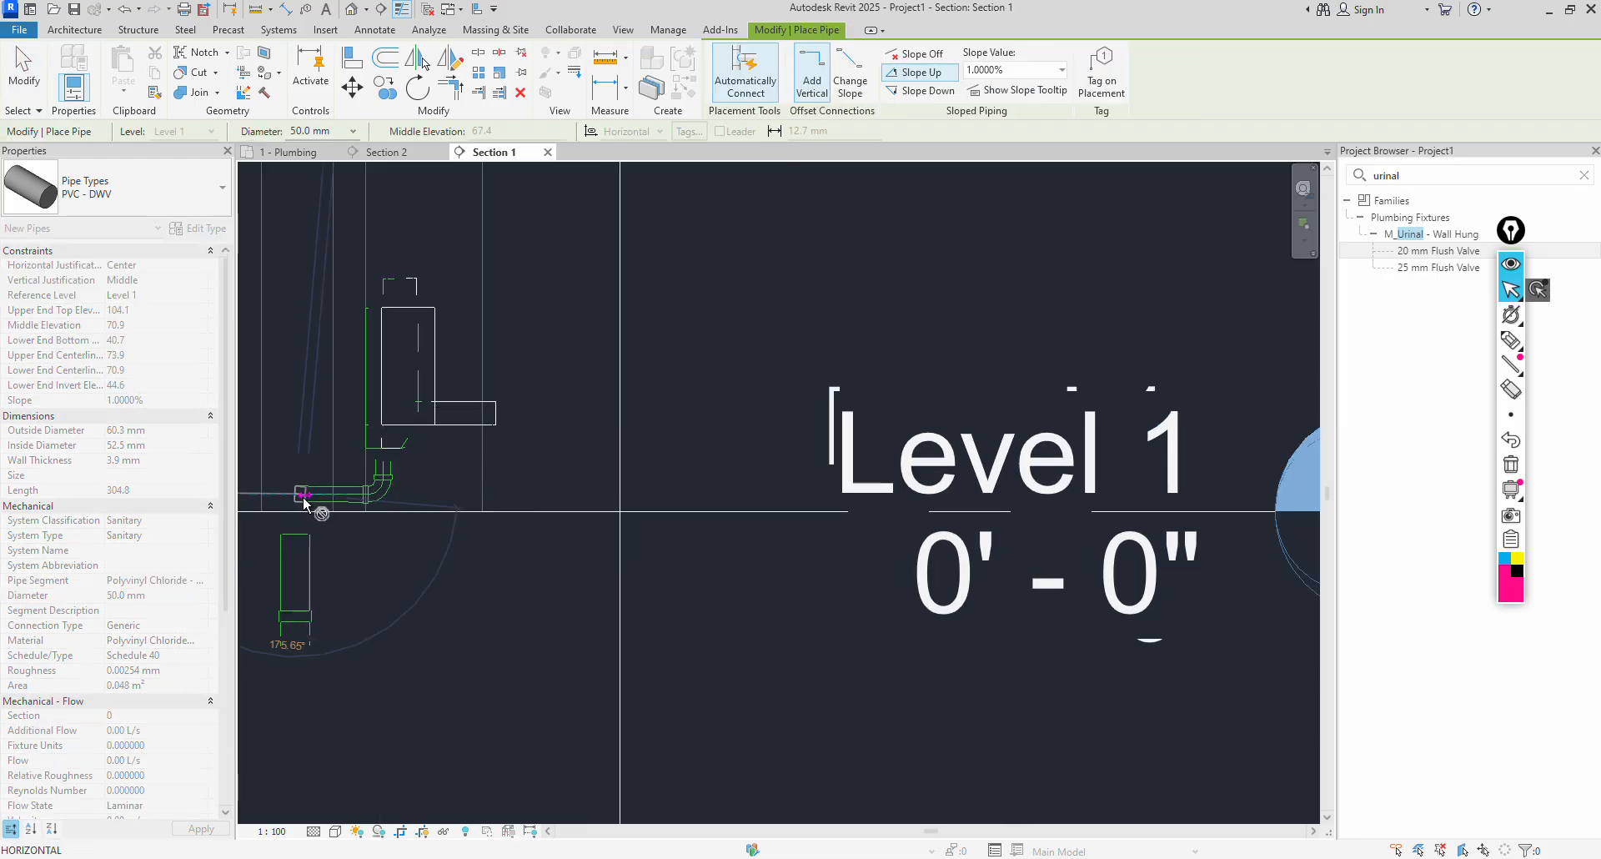
Delete the second wall-hung urinal, the one without a horizontal drain pipe, in the 1 - Plumbing floor plan.
click(288, 151)
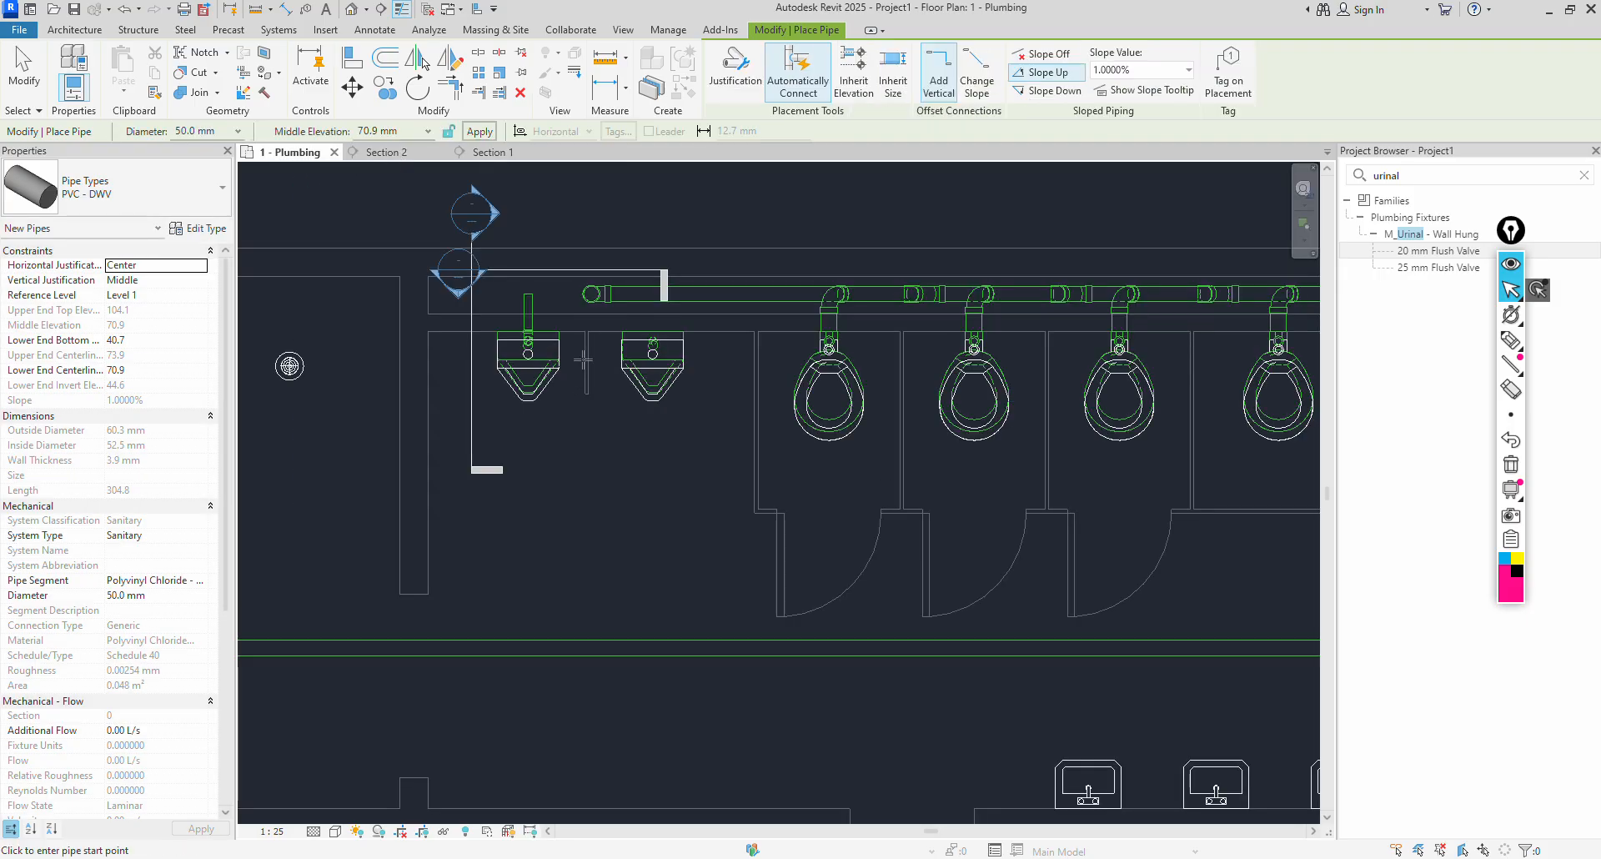
scroll(656, 345, up, 2)
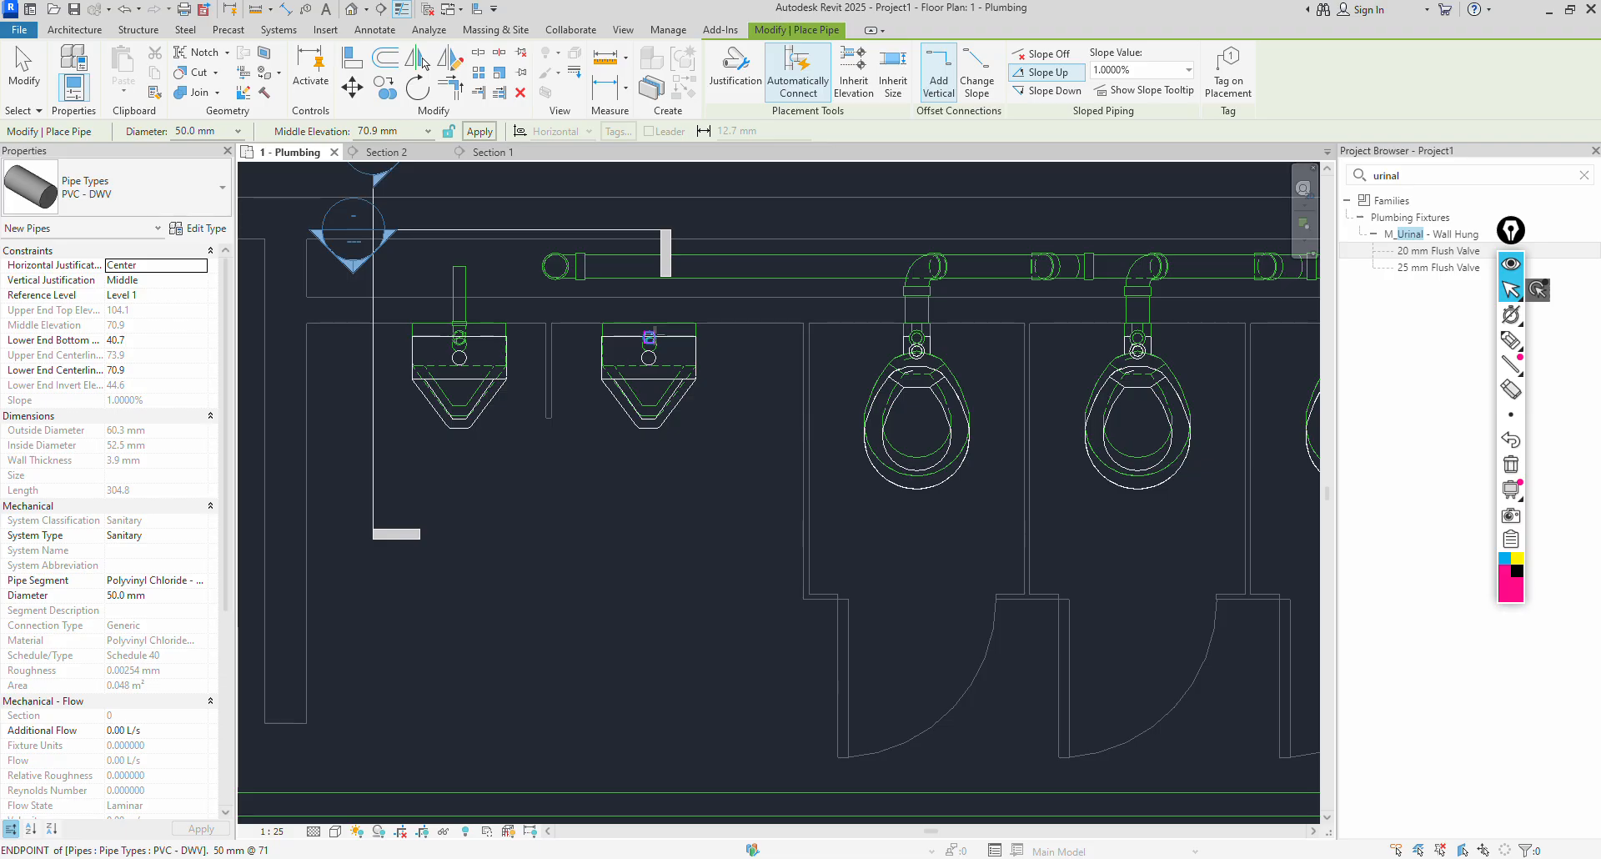
key(Escape)
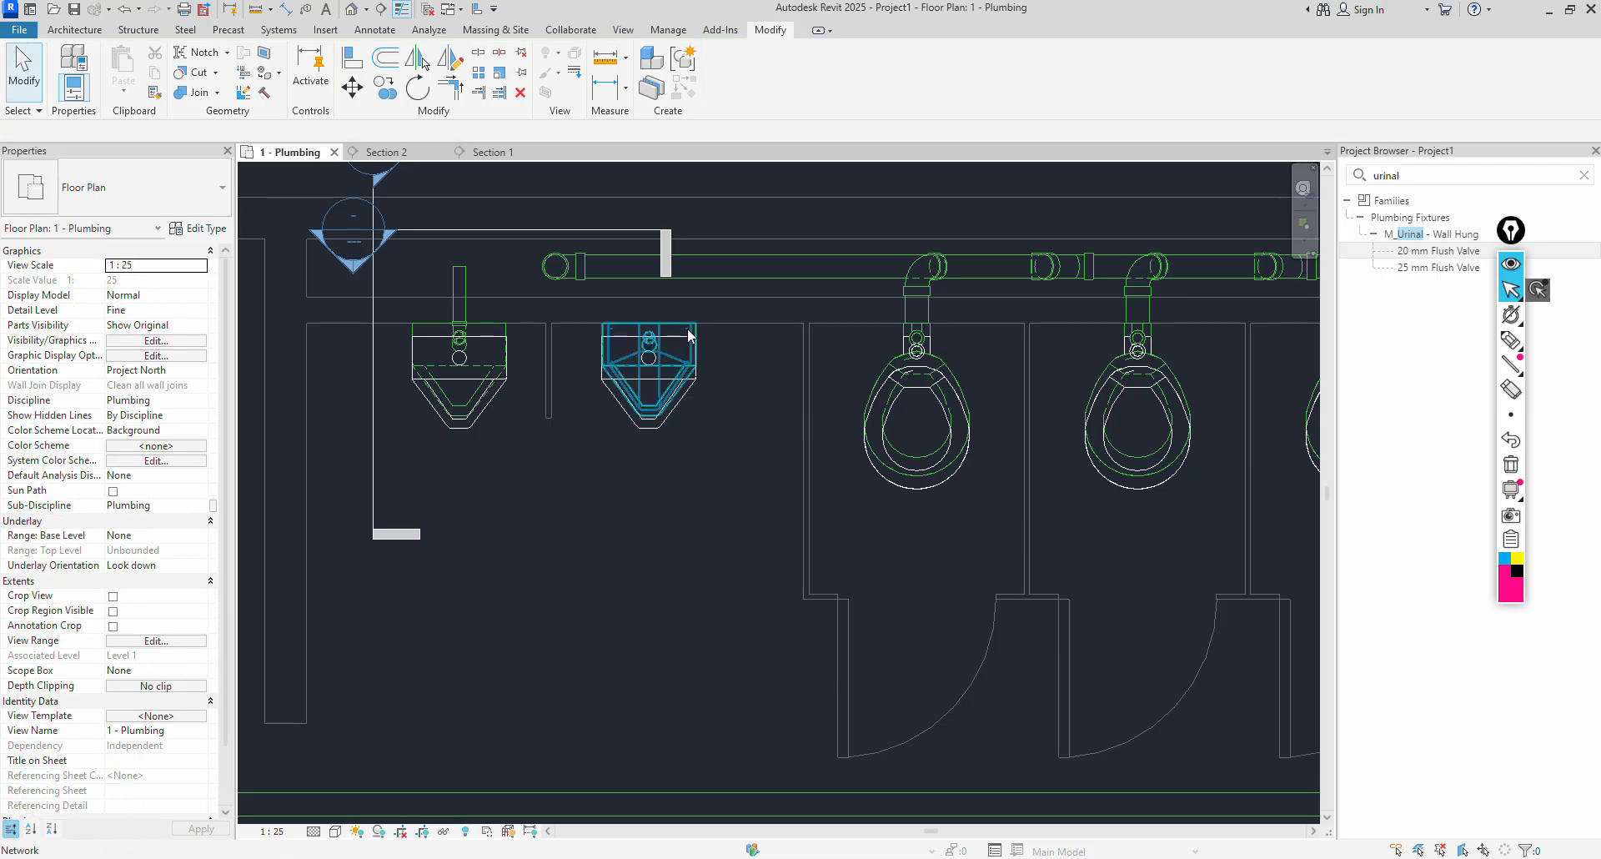
click(689, 336)
key(Escape)
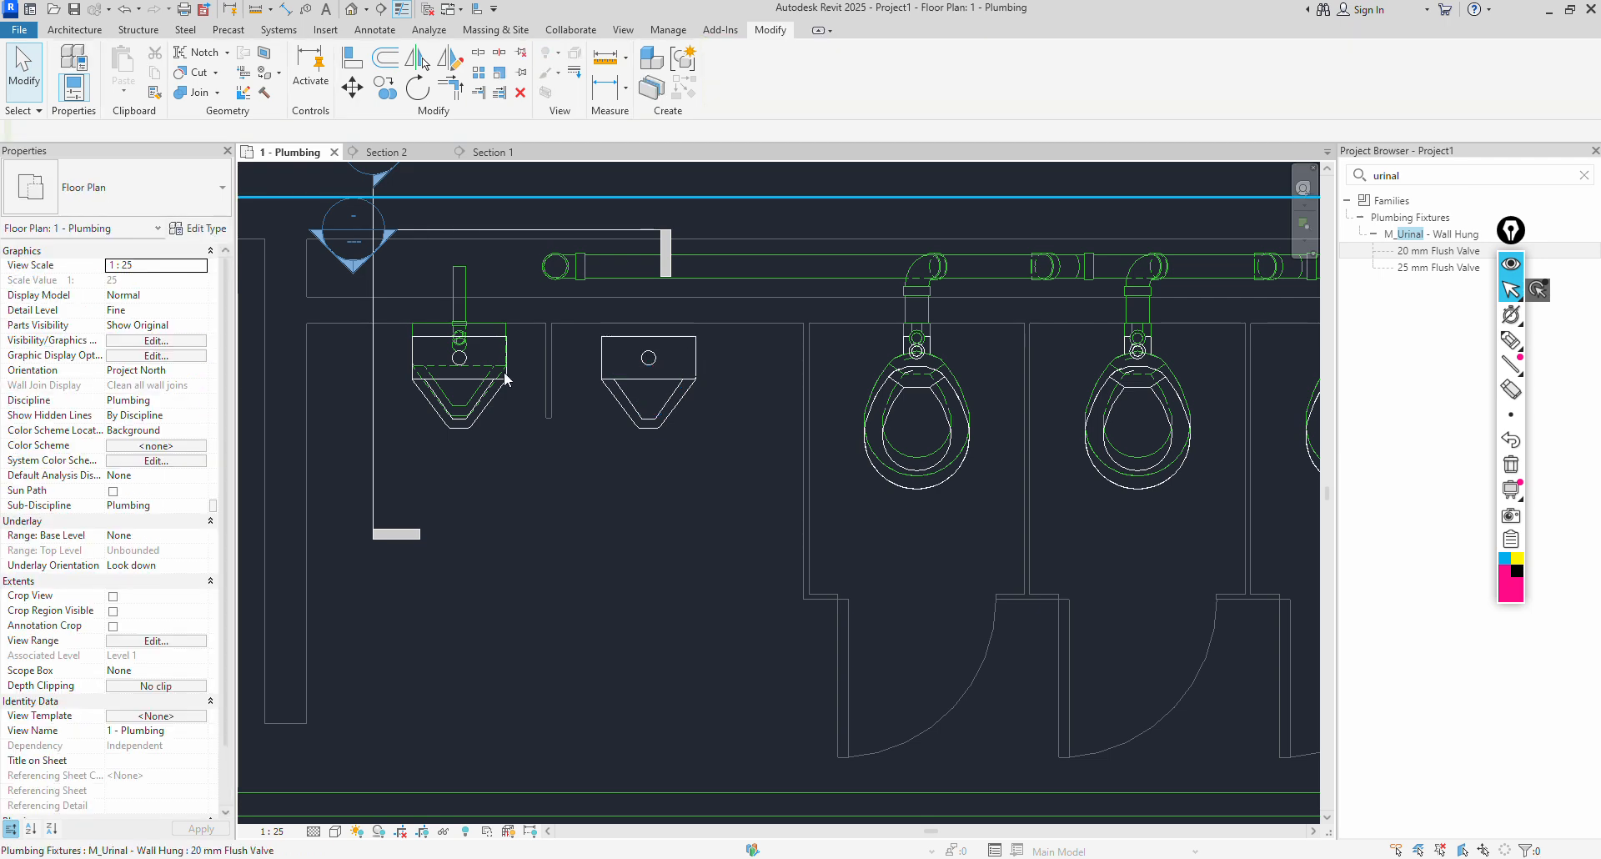
Copy the end urinal with its 50 mm drain piping and elbow onto the neighbouring urinal position in the plan.
click(482, 326)
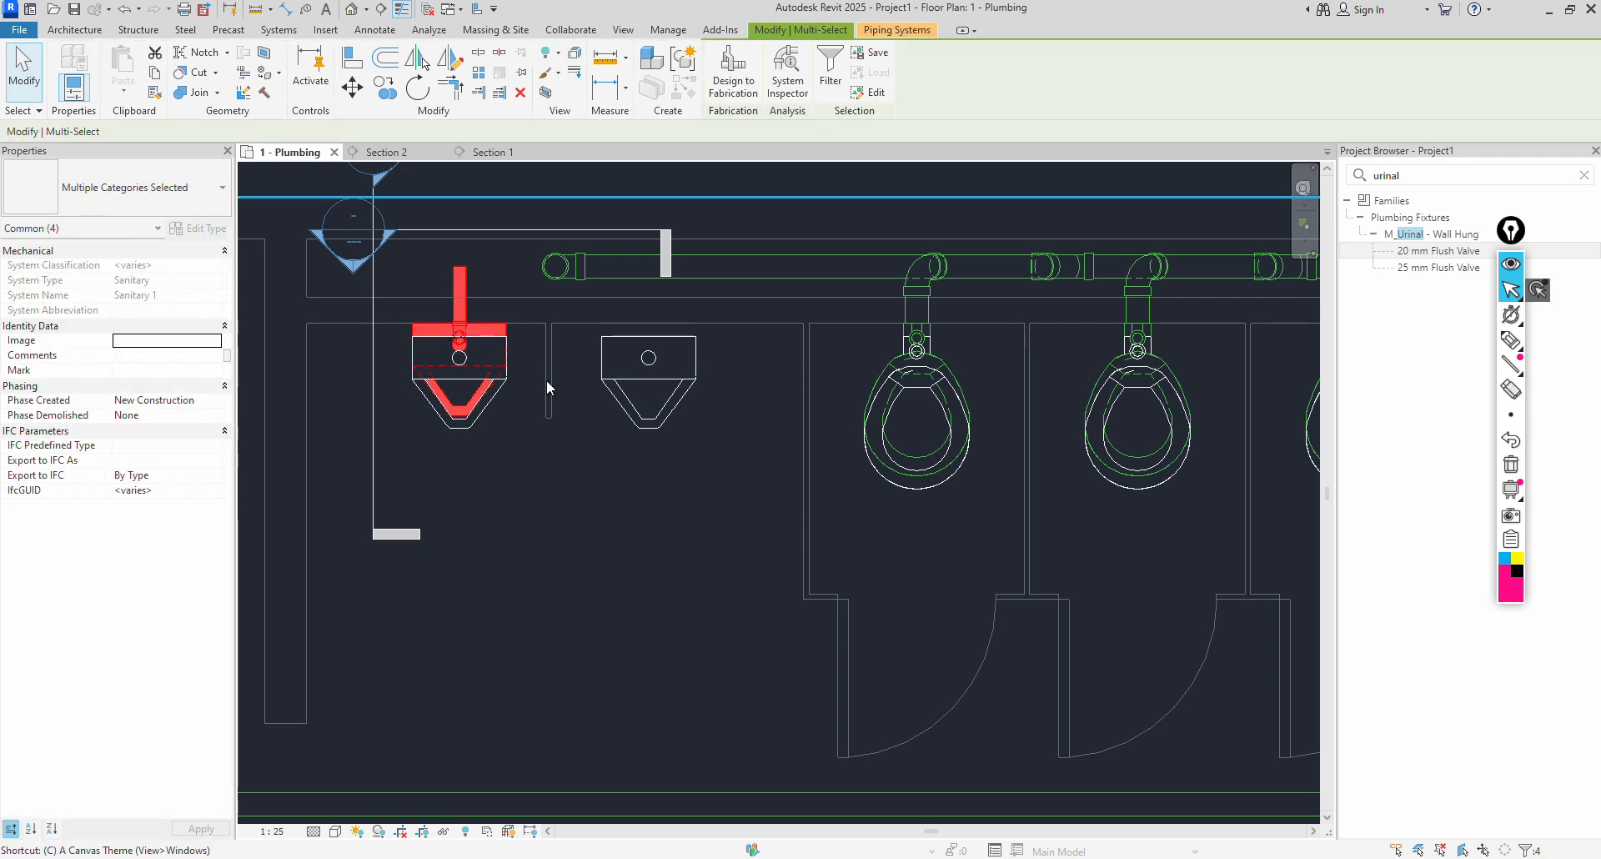
key(c)
key(o)
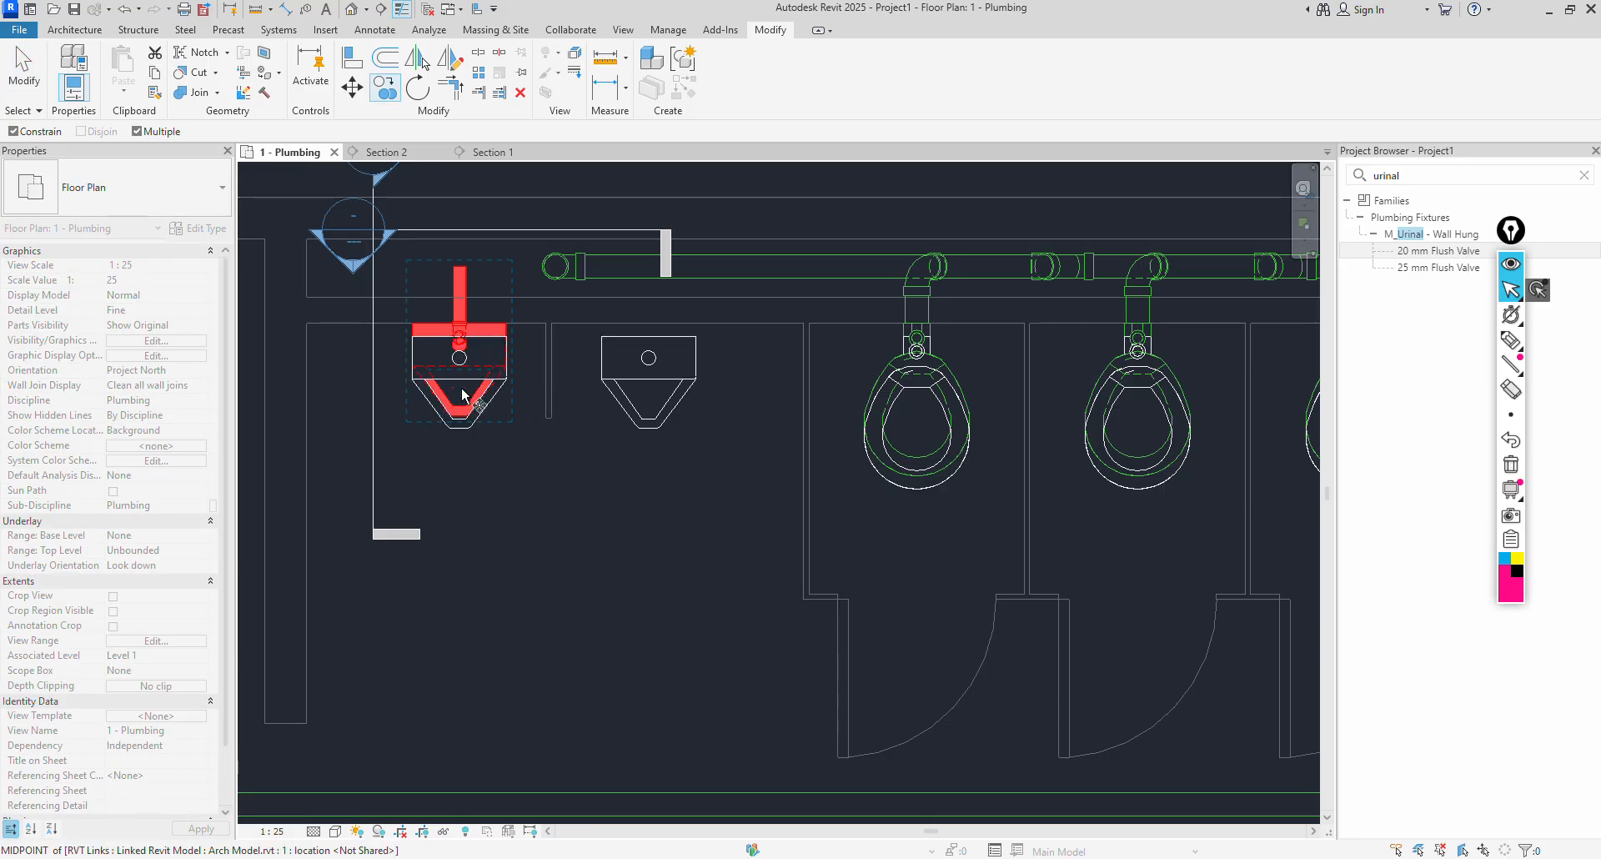
click(657, 396)
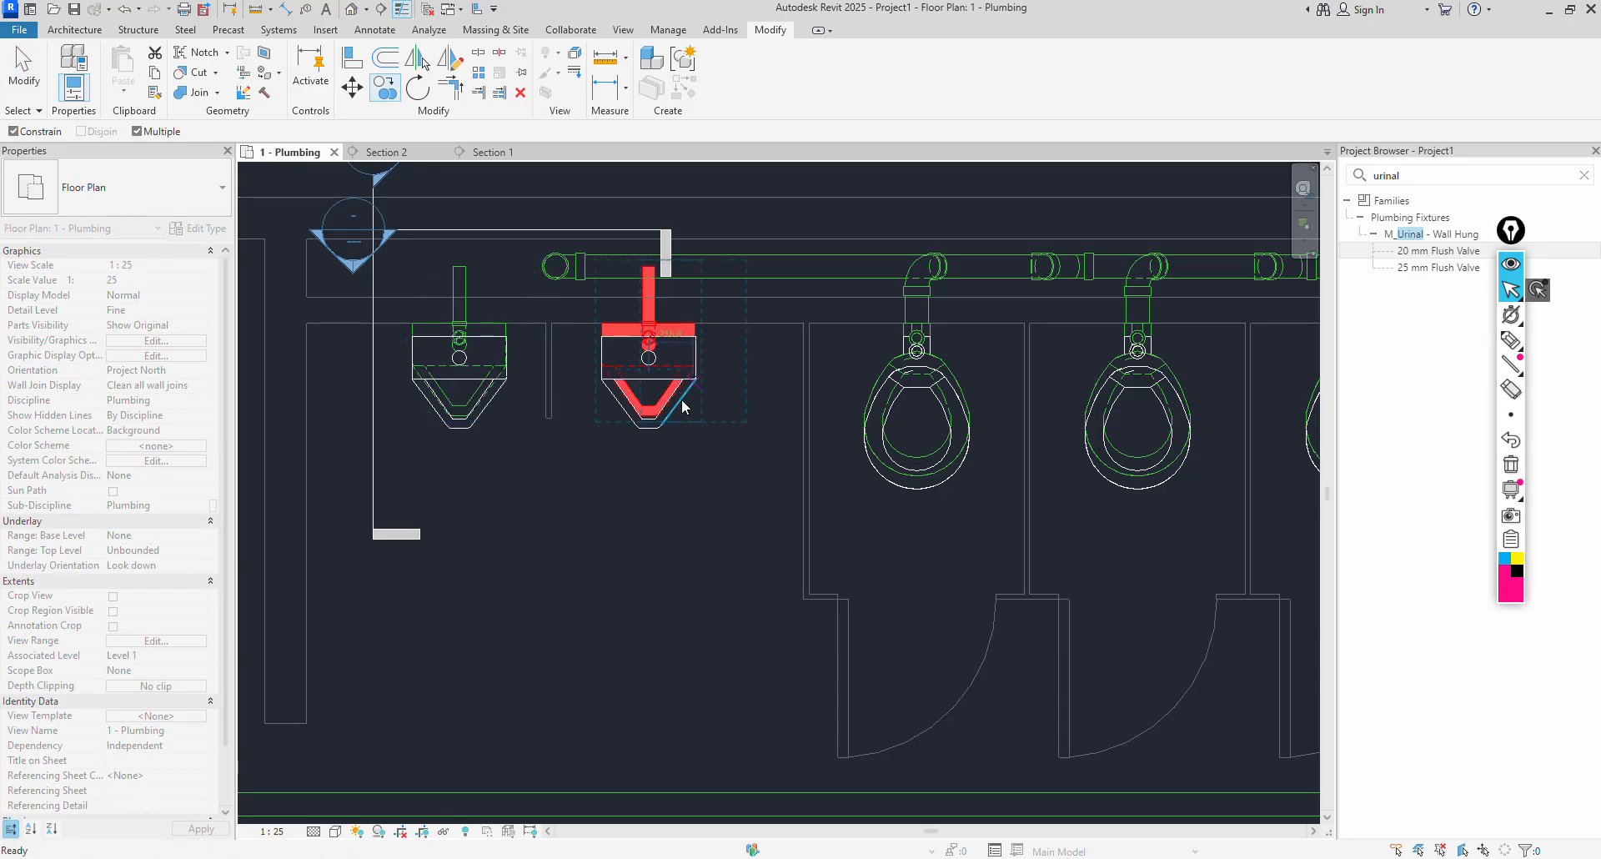
key(Escape)
key(Escape)
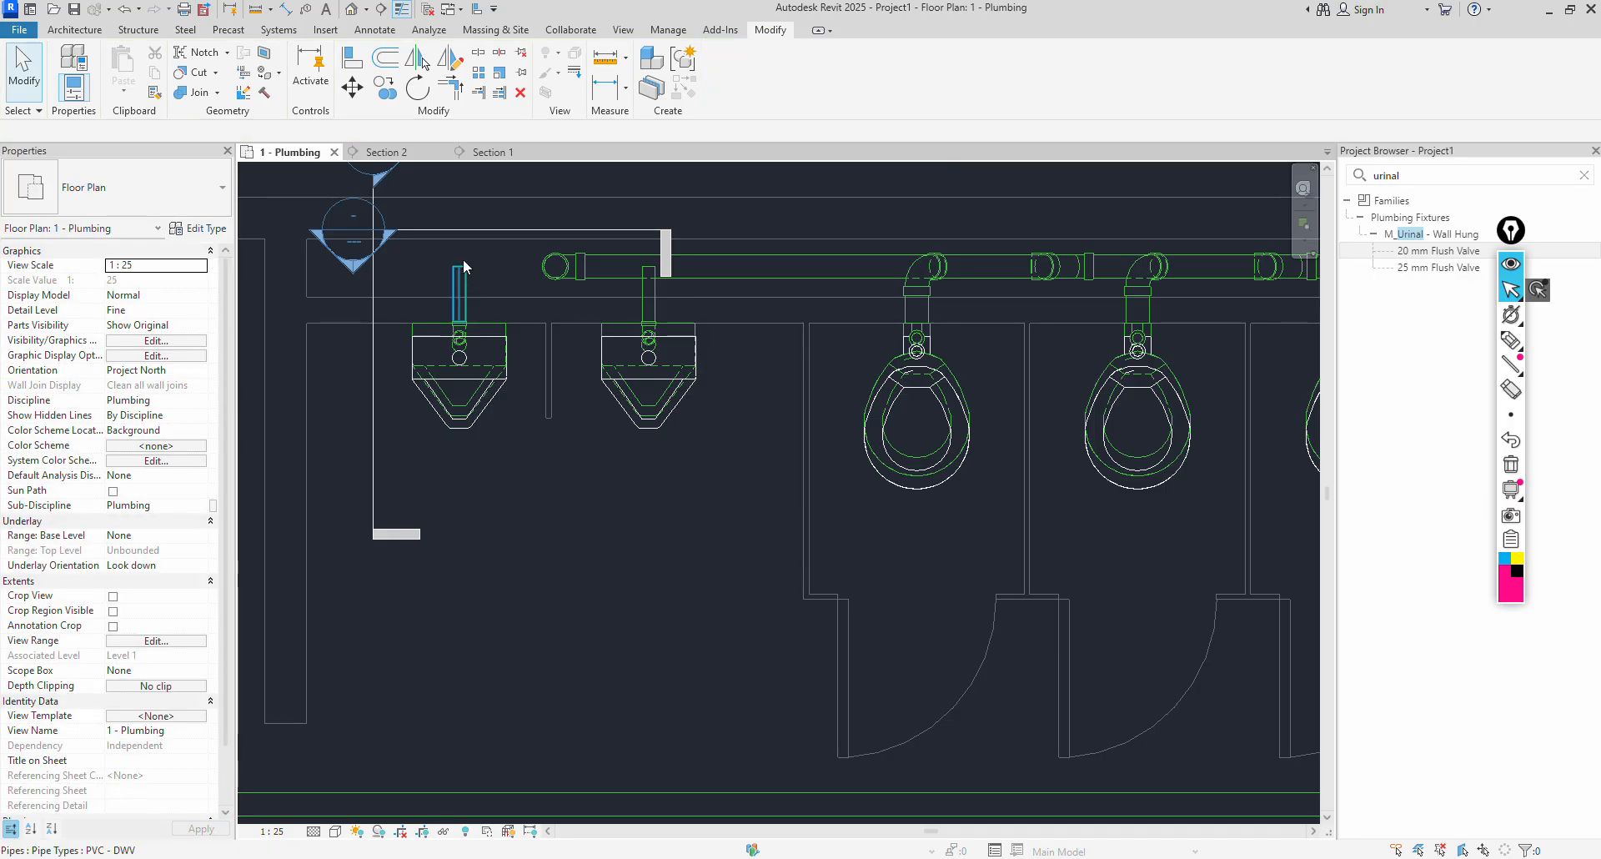
Try to lower the sloped 100 mm main by nudging one of its pipe segments downward in Section 2.
double_click(399, 165)
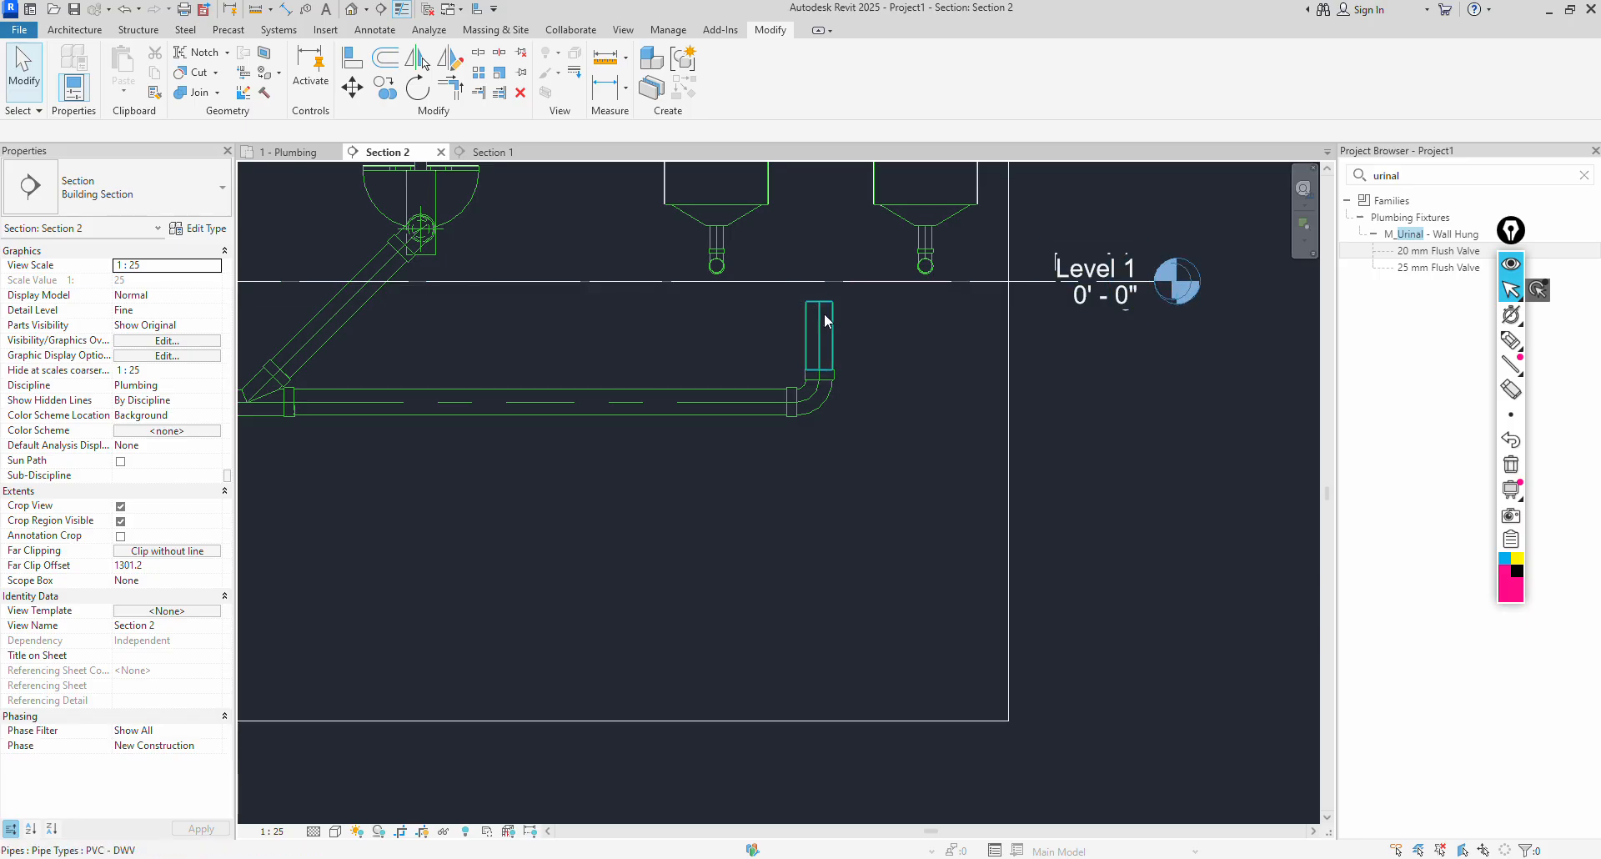
click(777, 336)
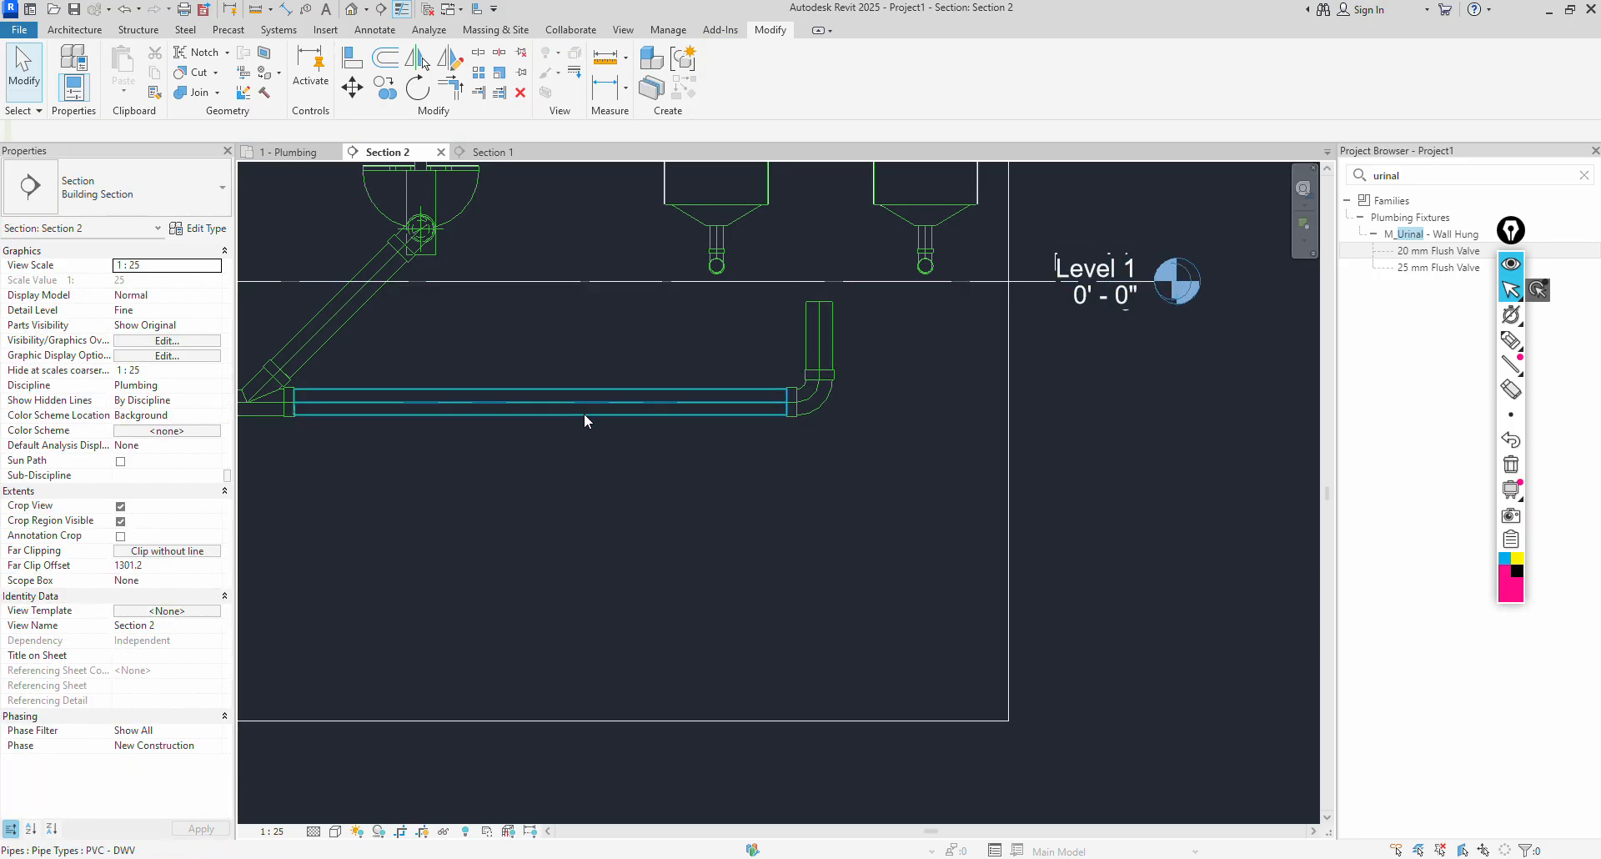
click(584, 415)
key(Down)
key(Escape)
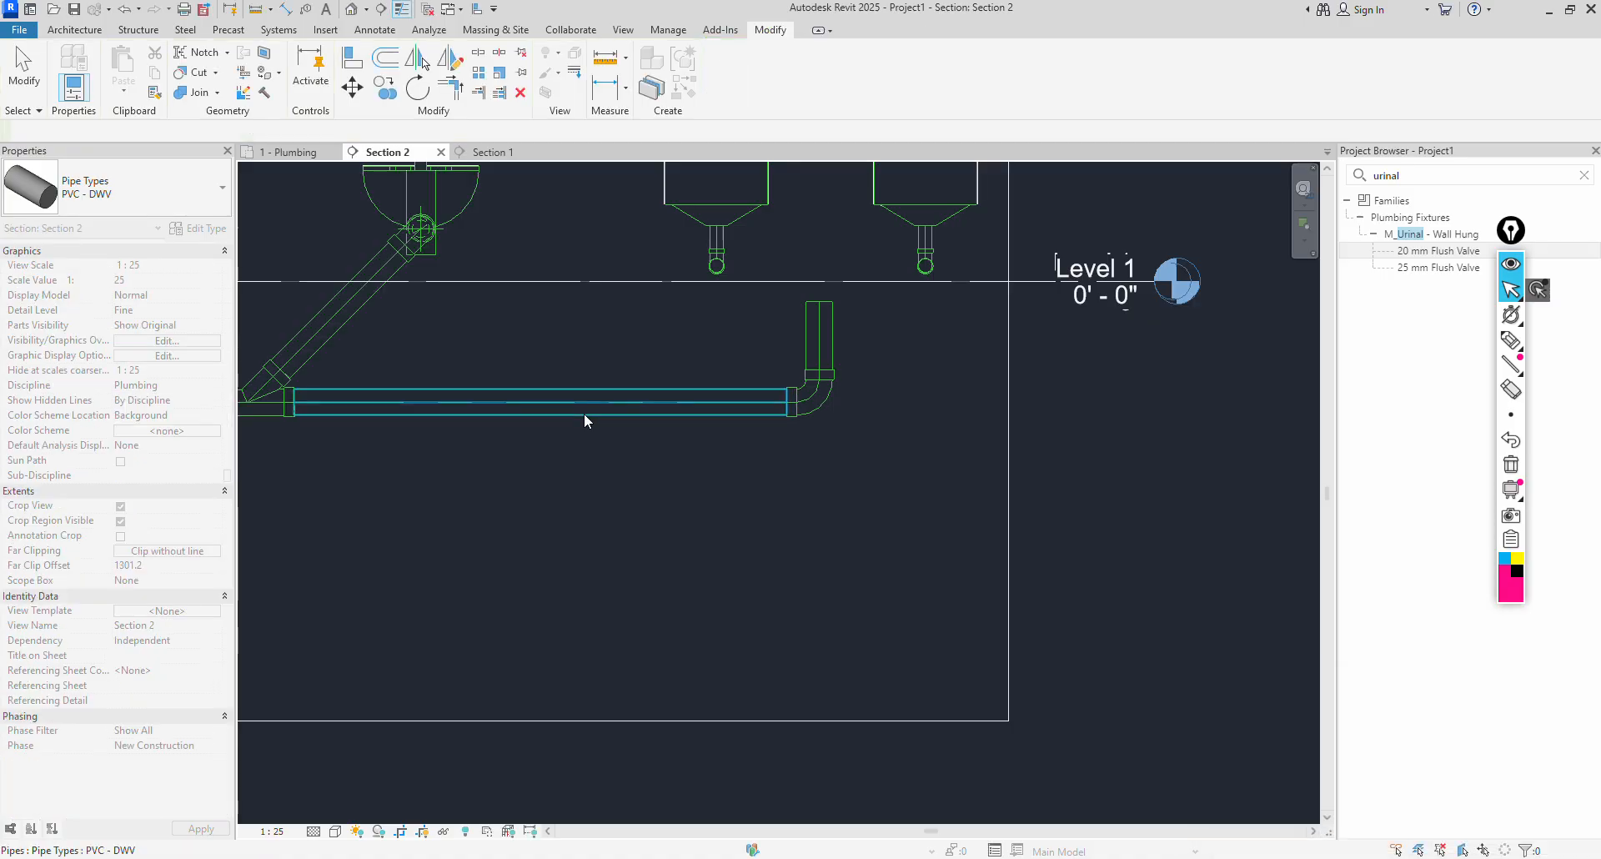
scroll(585, 415, down, 1)
scroll(584, 414, down, 4)
scroll(343, 430, down, 1)
middle_drag(359, 432, 775, 451)
click(517, 434)
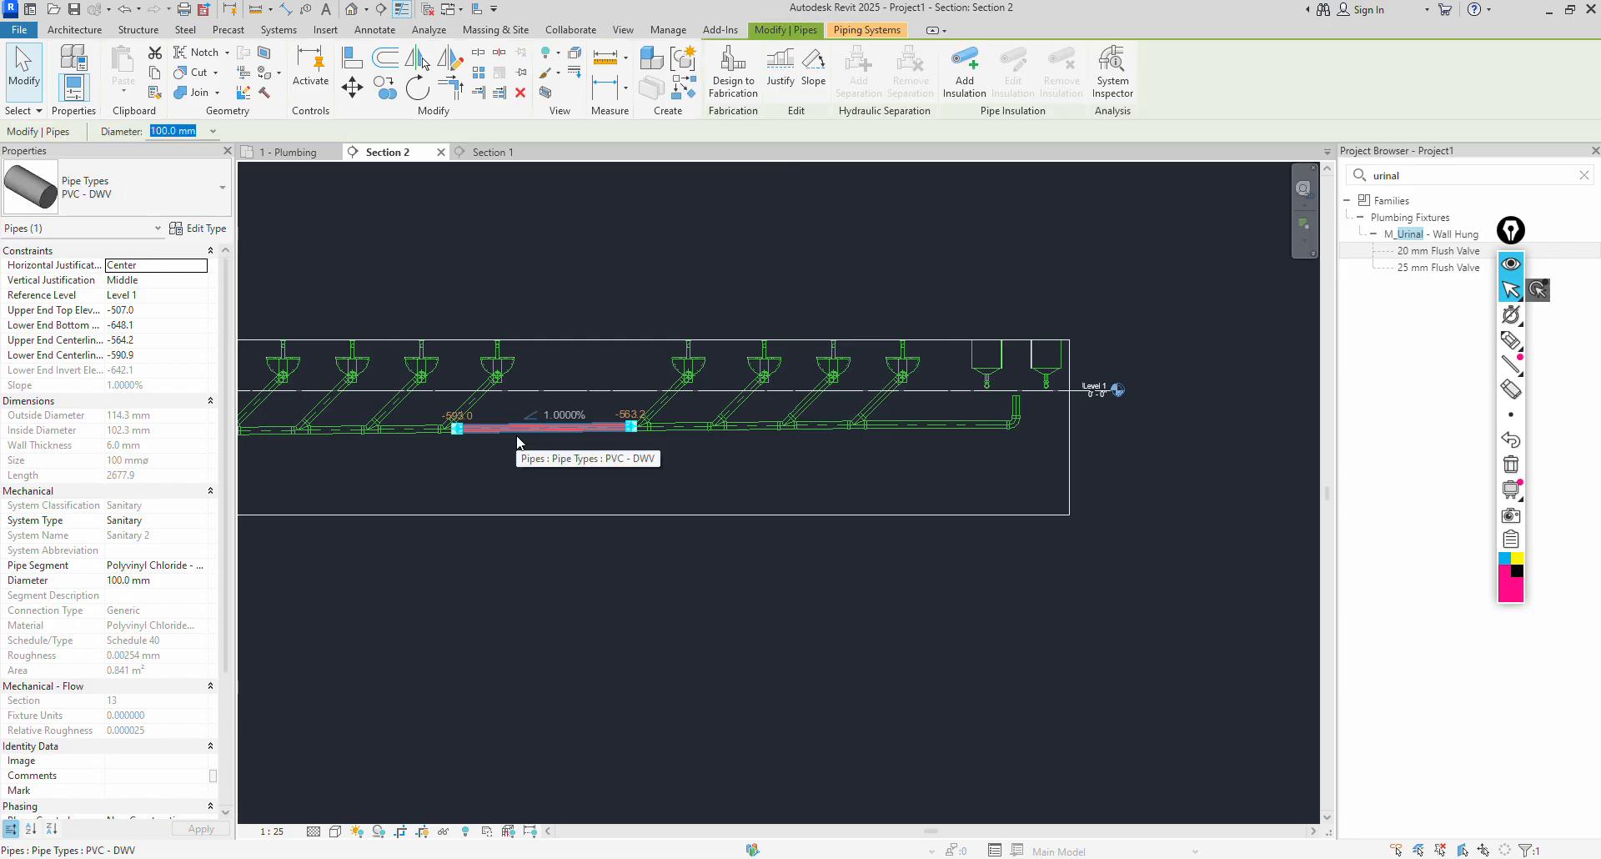
key(Down)
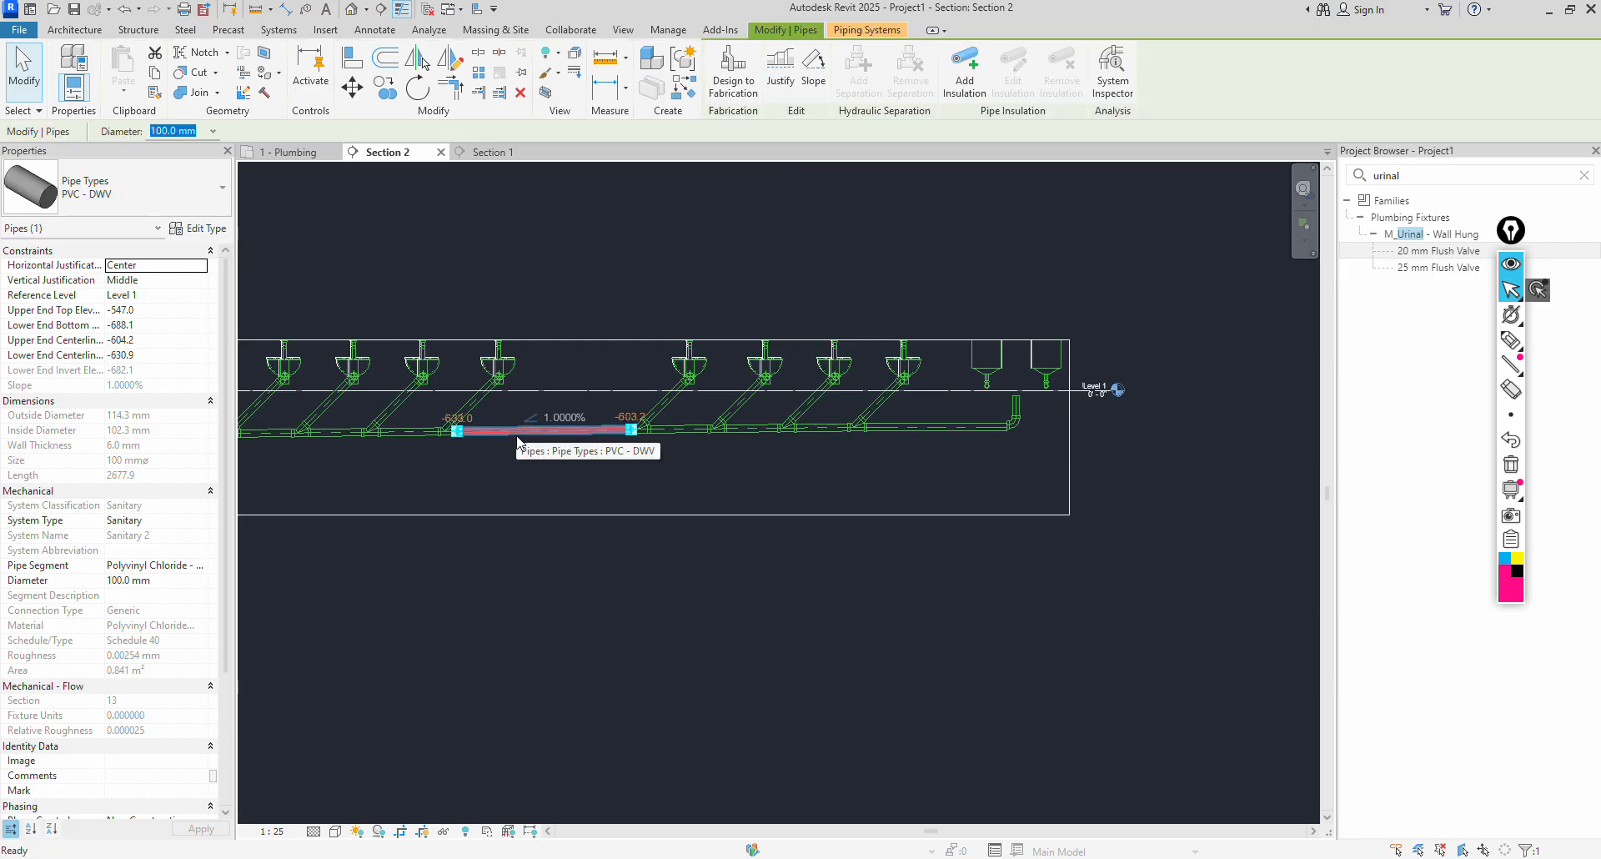
key(Escape)
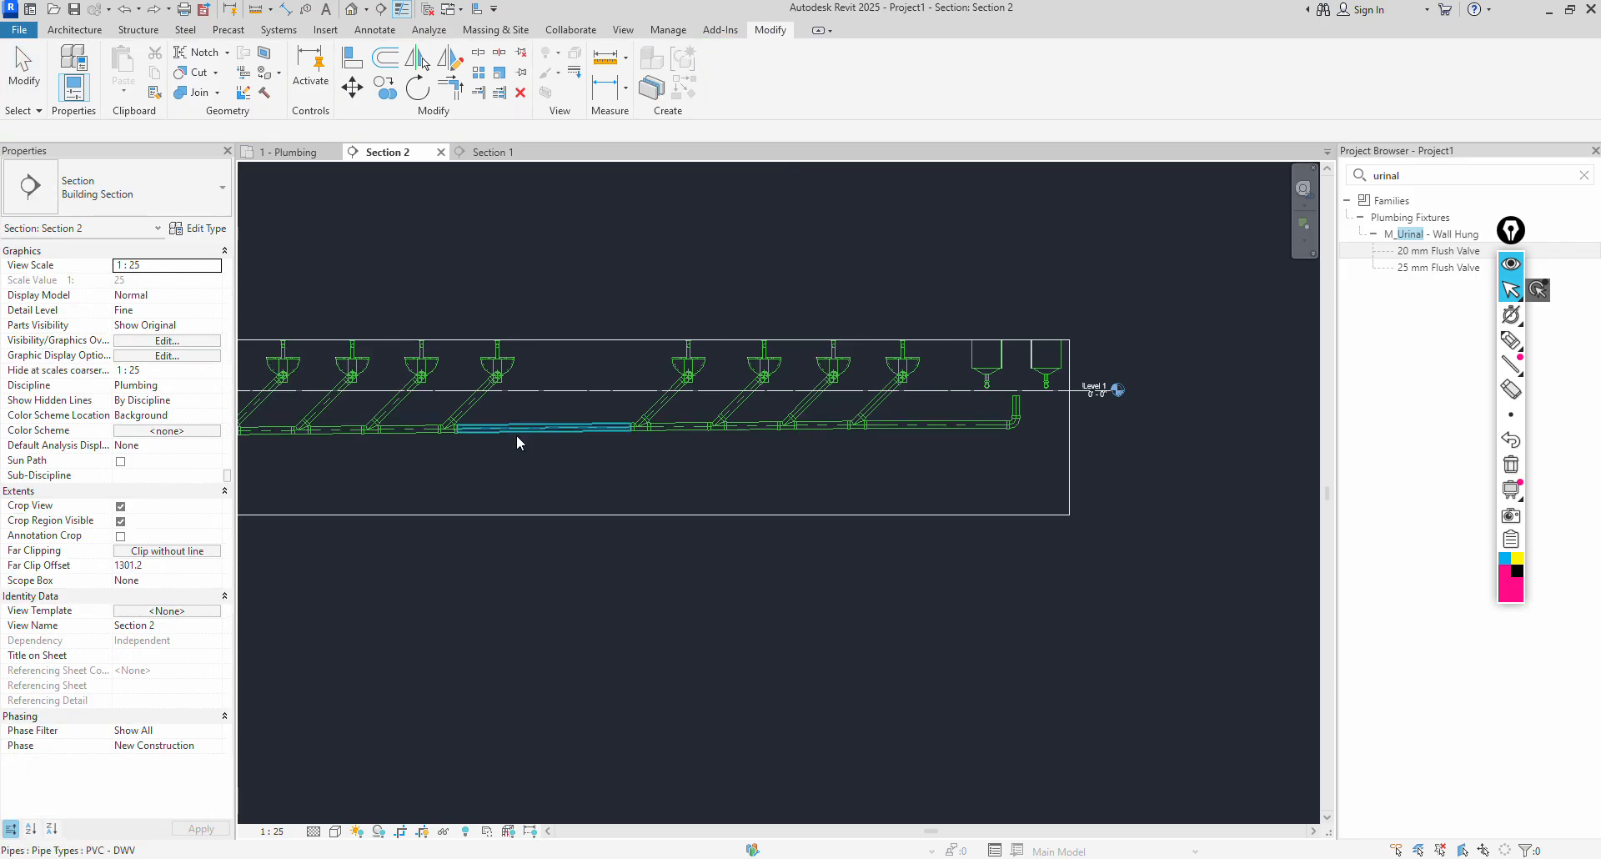
scroll(517, 434, down, 5)
middle_drag(536, 472, 672, 475)
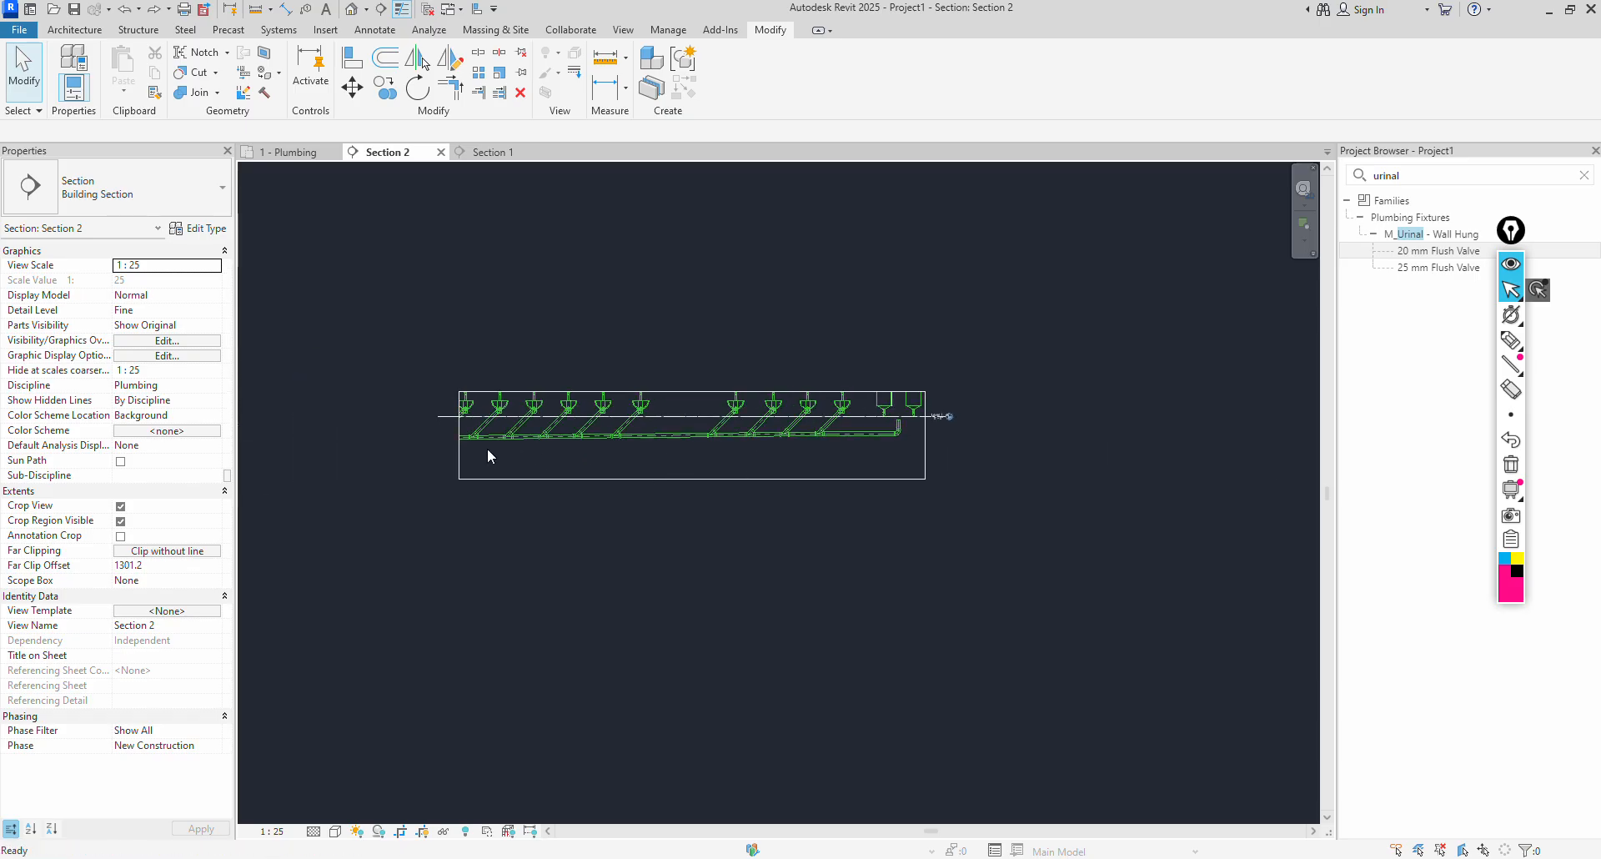
Shorten the vertical 100 mm riser at the main's end by lowering its open upper end in Section 2.
scroll(487, 448, up, 4)
scroll(467, 459, down, 1)
scroll(922, 425, up, 5)
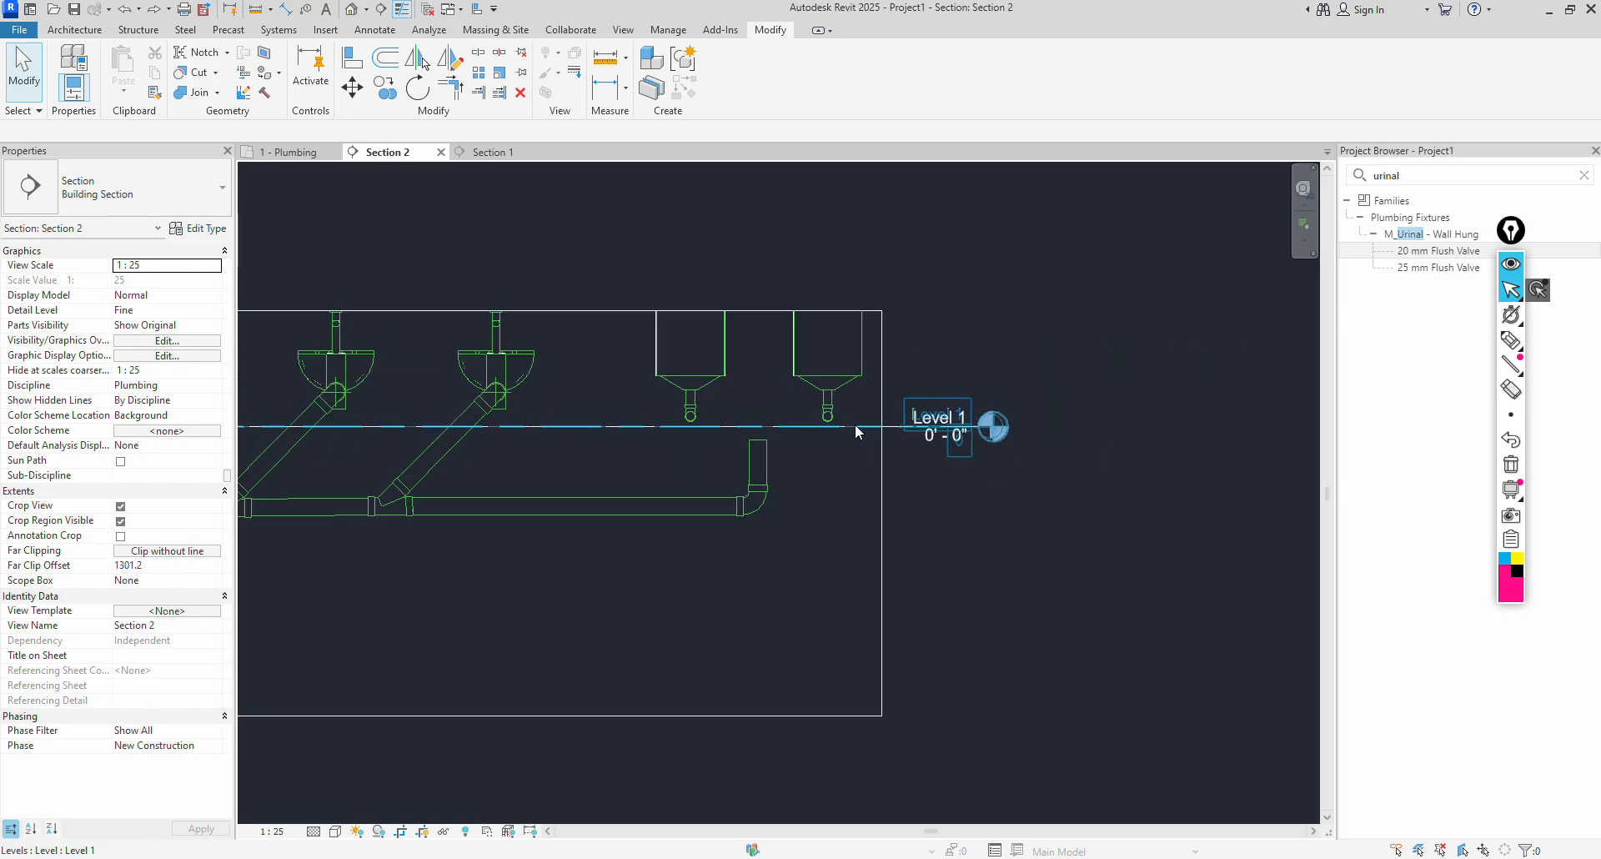
click(758, 443)
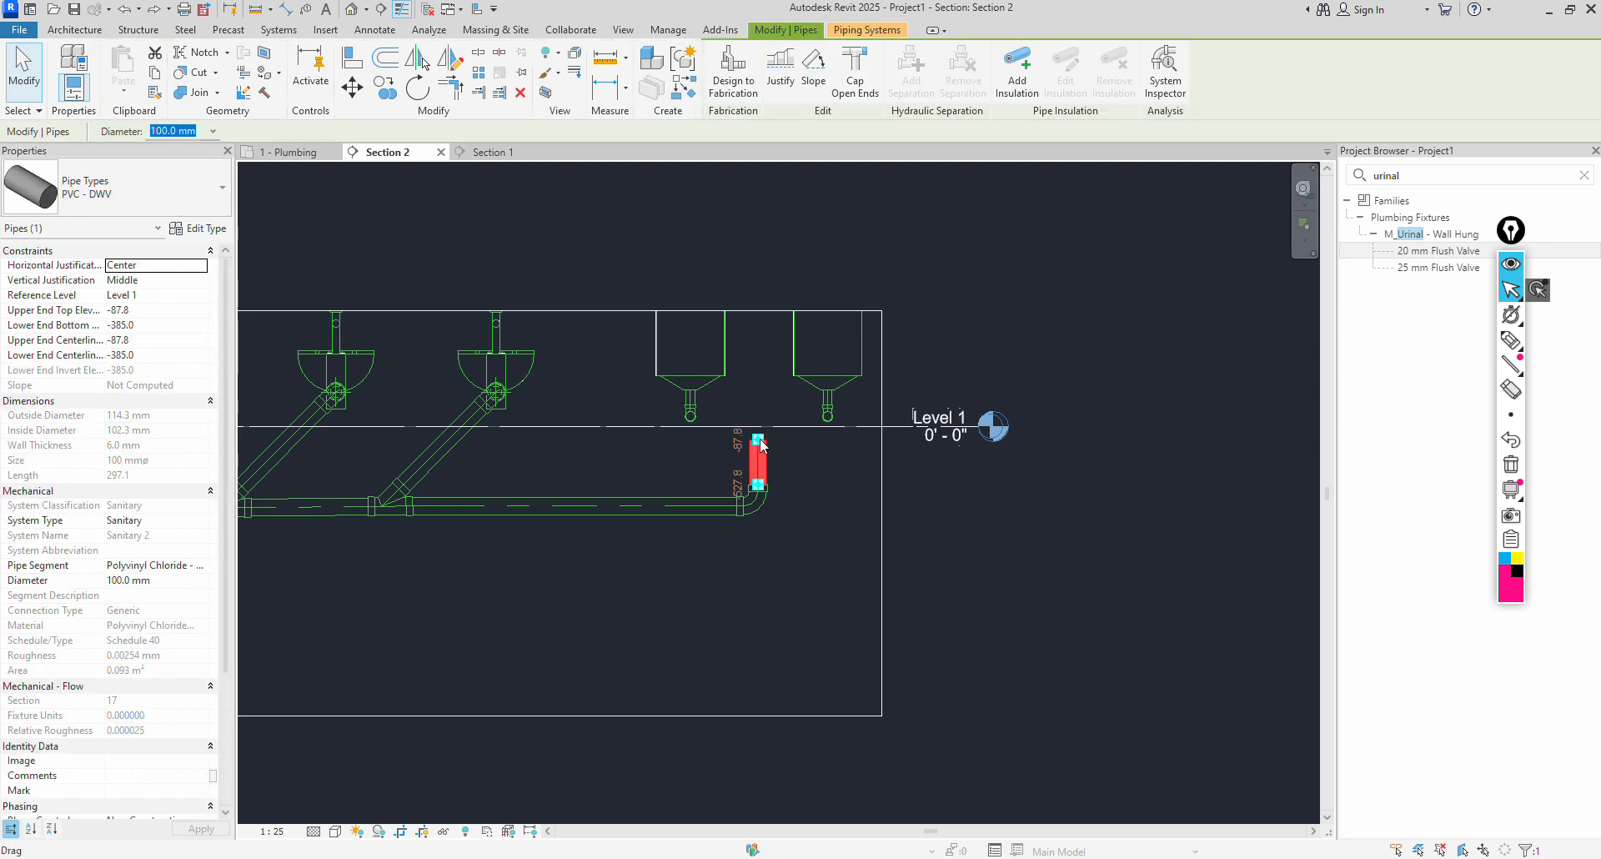
drag(758, 441, 761, 464)
click(853, 448)
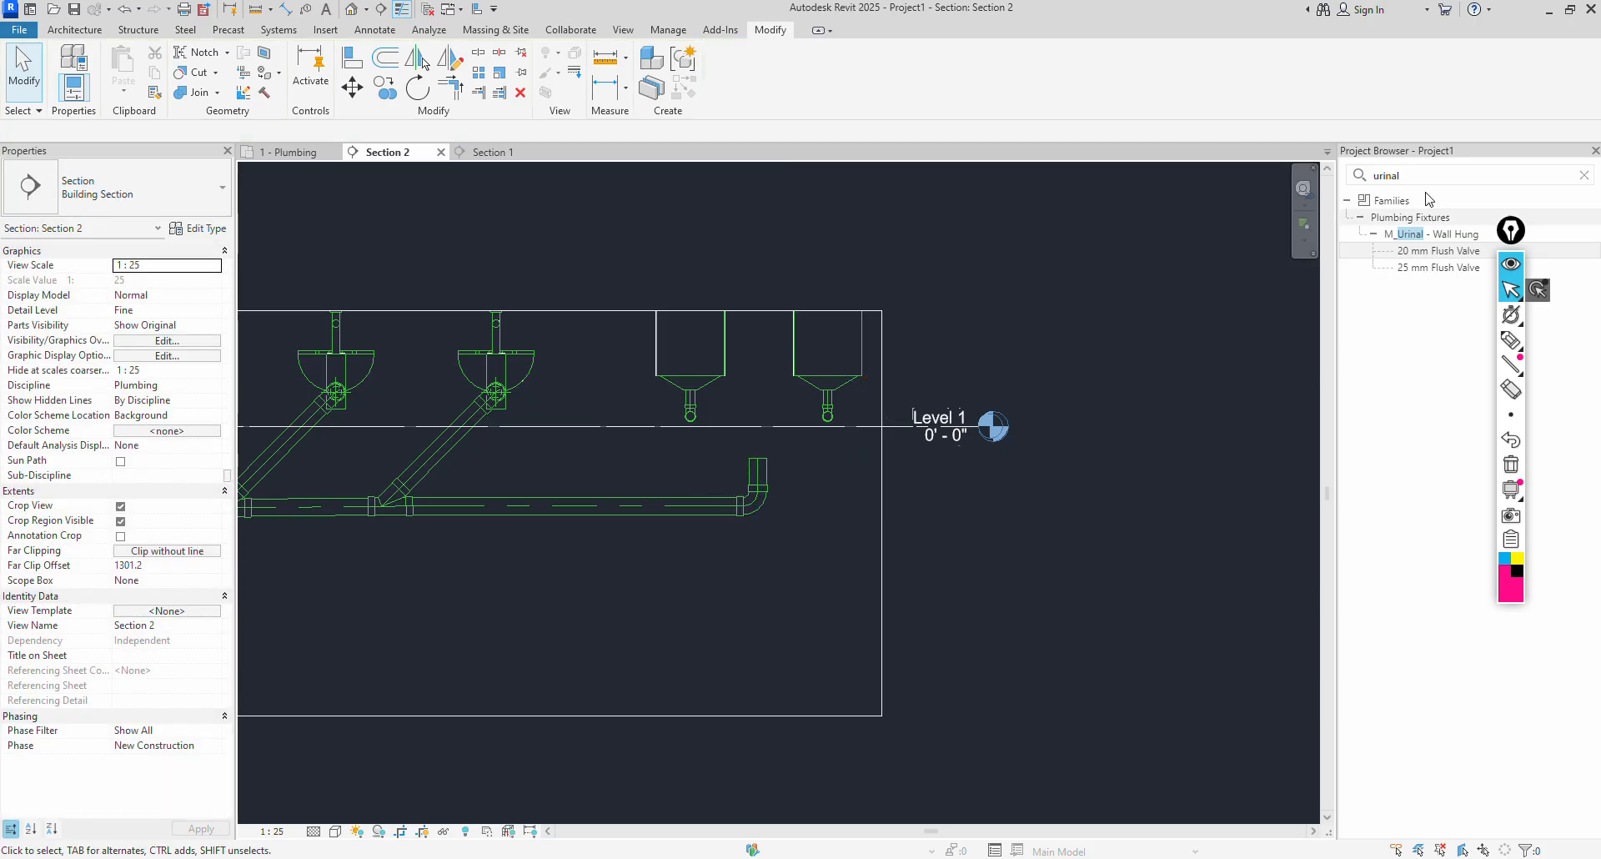
Find the M_Wye 45 Deg Double - PVC - Sch 40 - DWV family and place its Standard type on the 100 mm riser.
drag(1415, 174, 1361, 177)
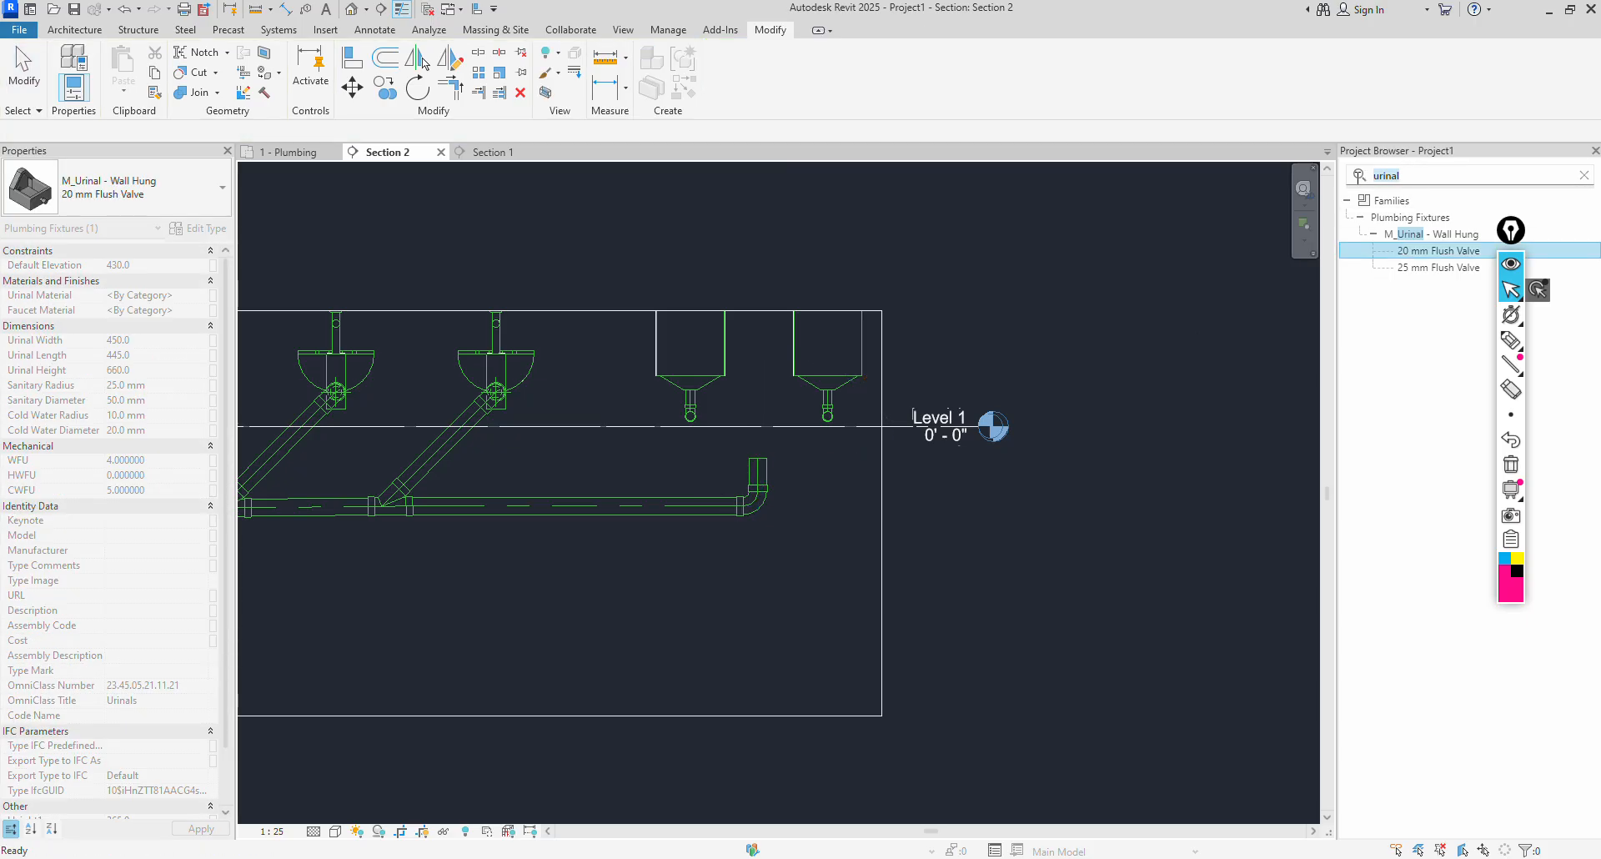
text(wye)
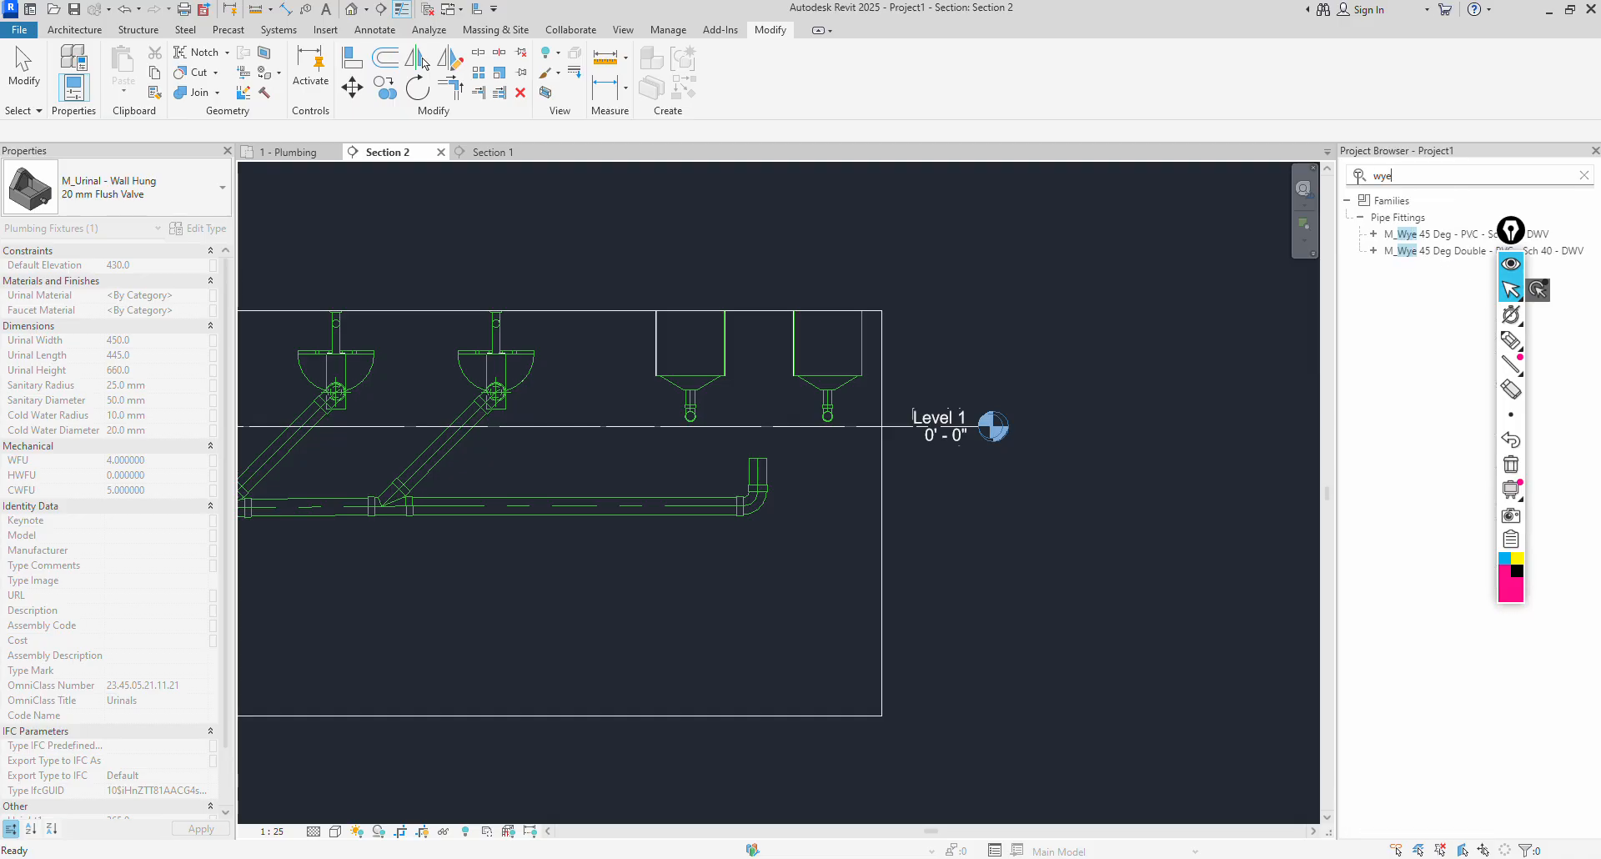
click(1411, 252)
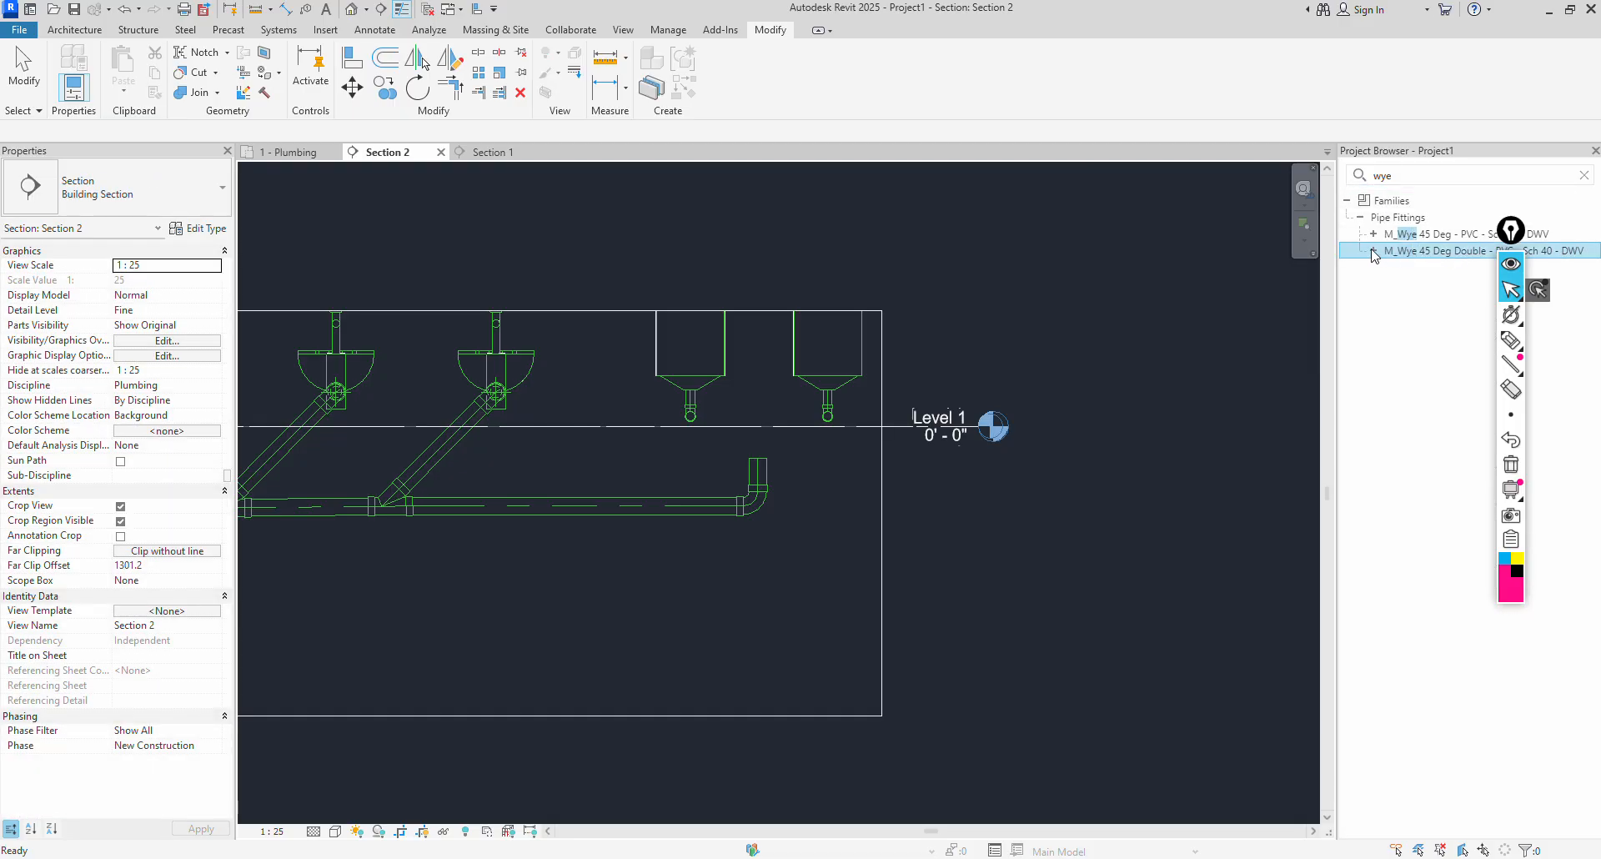
click(1374, 251)
click(1411, 269)
right_click(1411, 268)
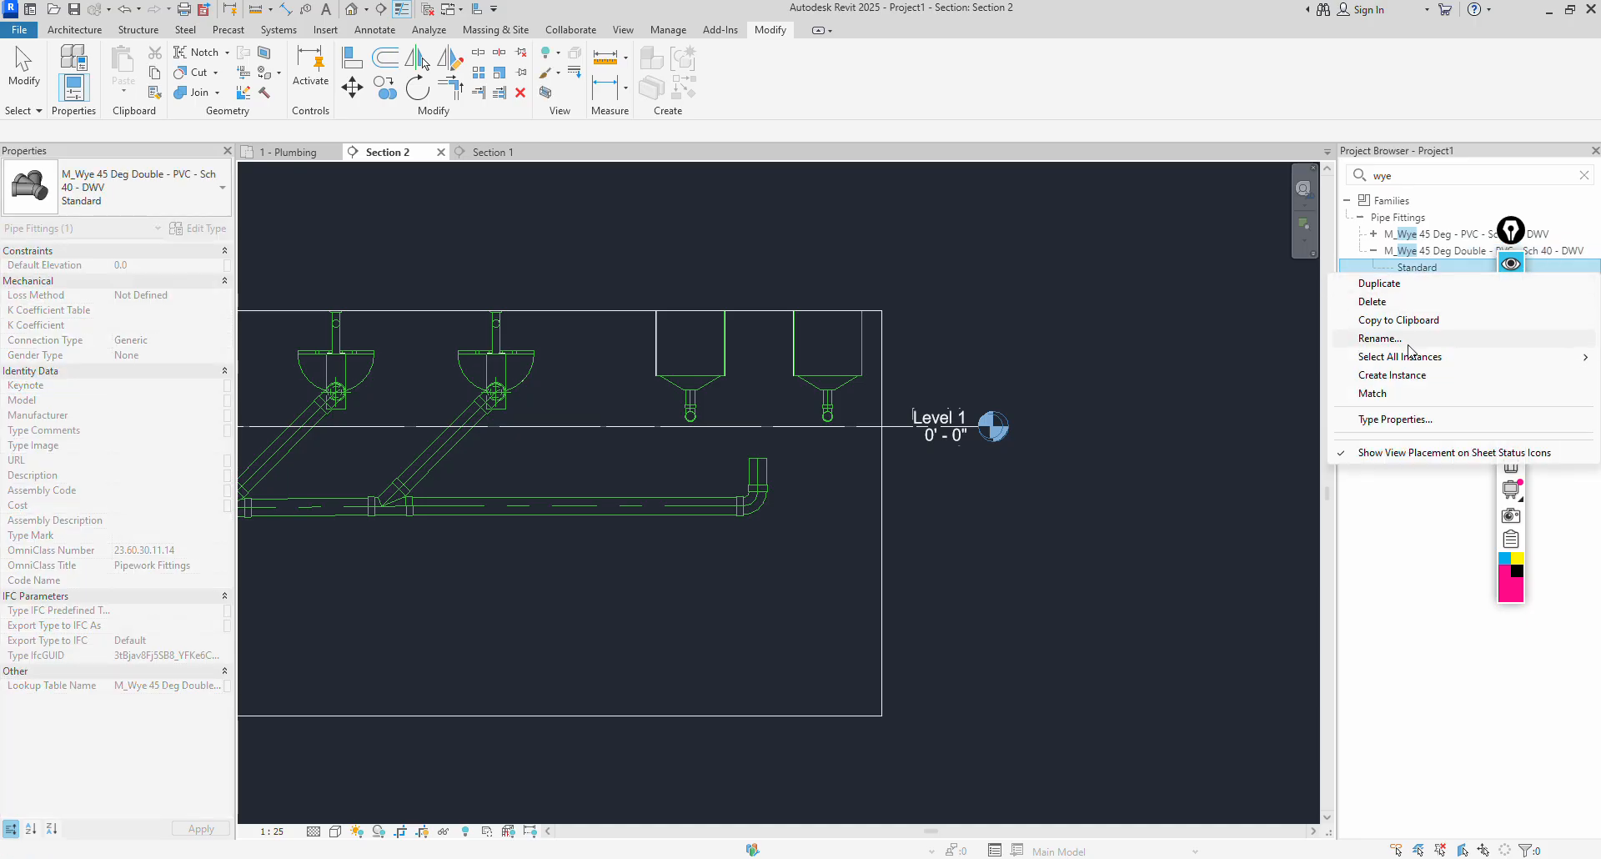
click(1414, 374)
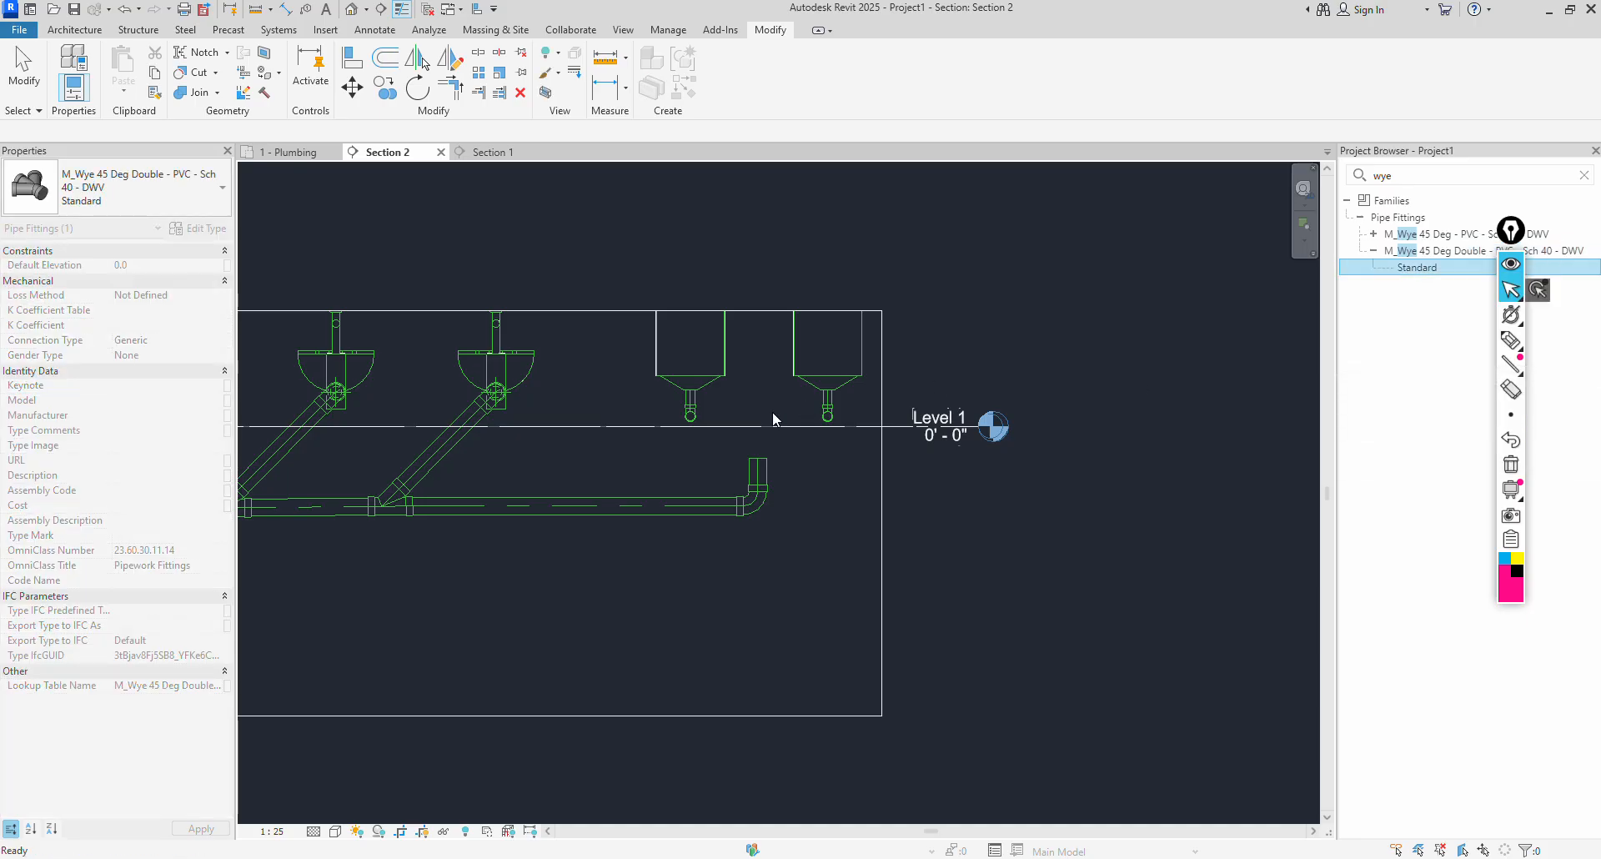
scroll(759, 454, up, 3)
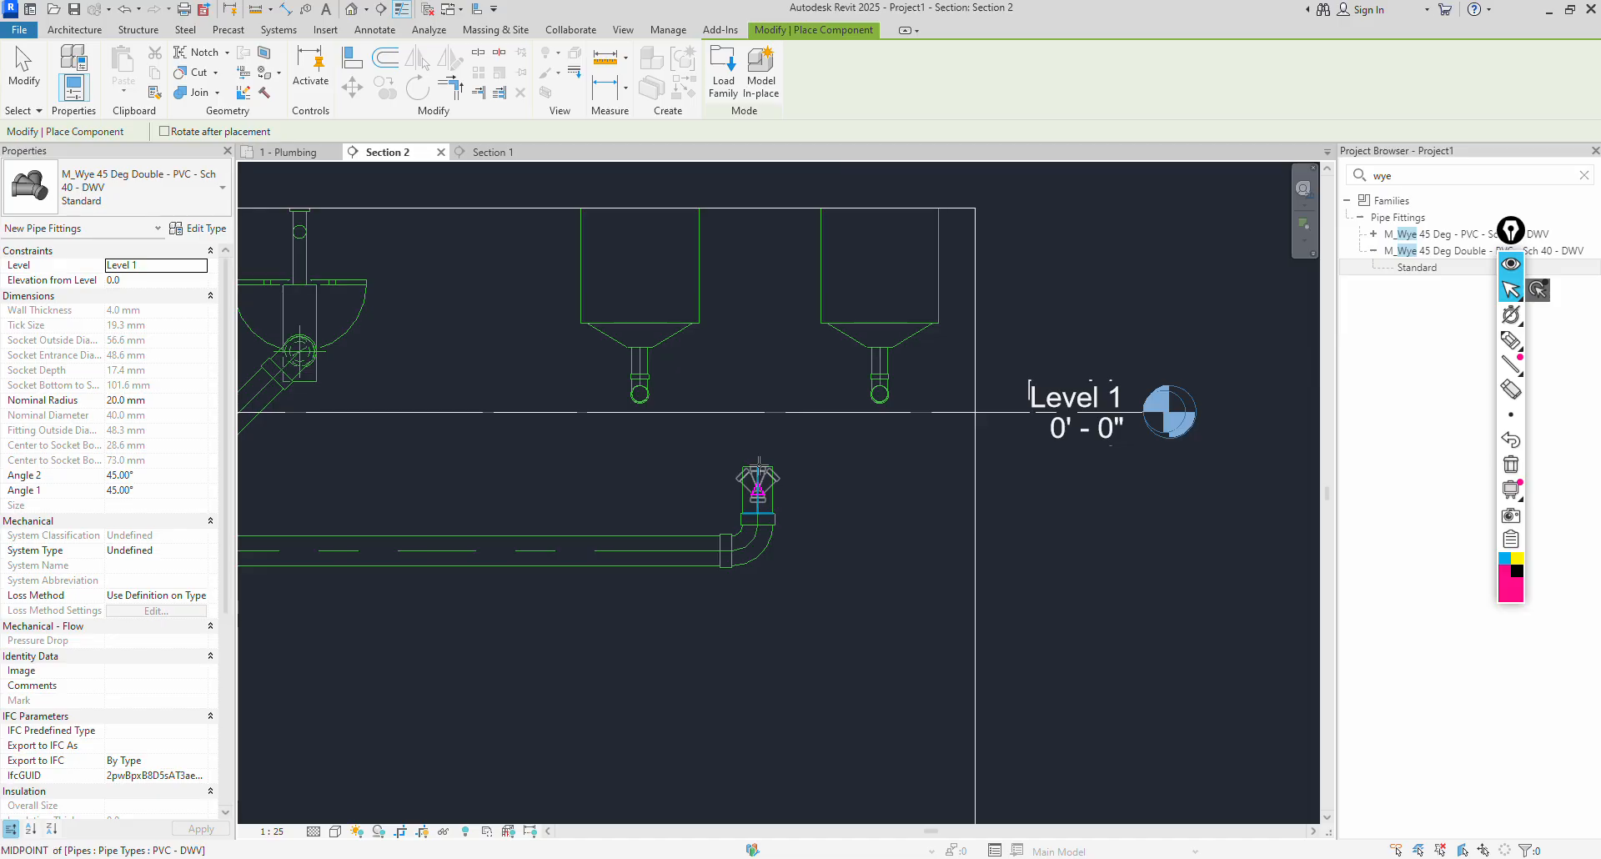
click(803, 398)
scroll(835, 458, up, 3)
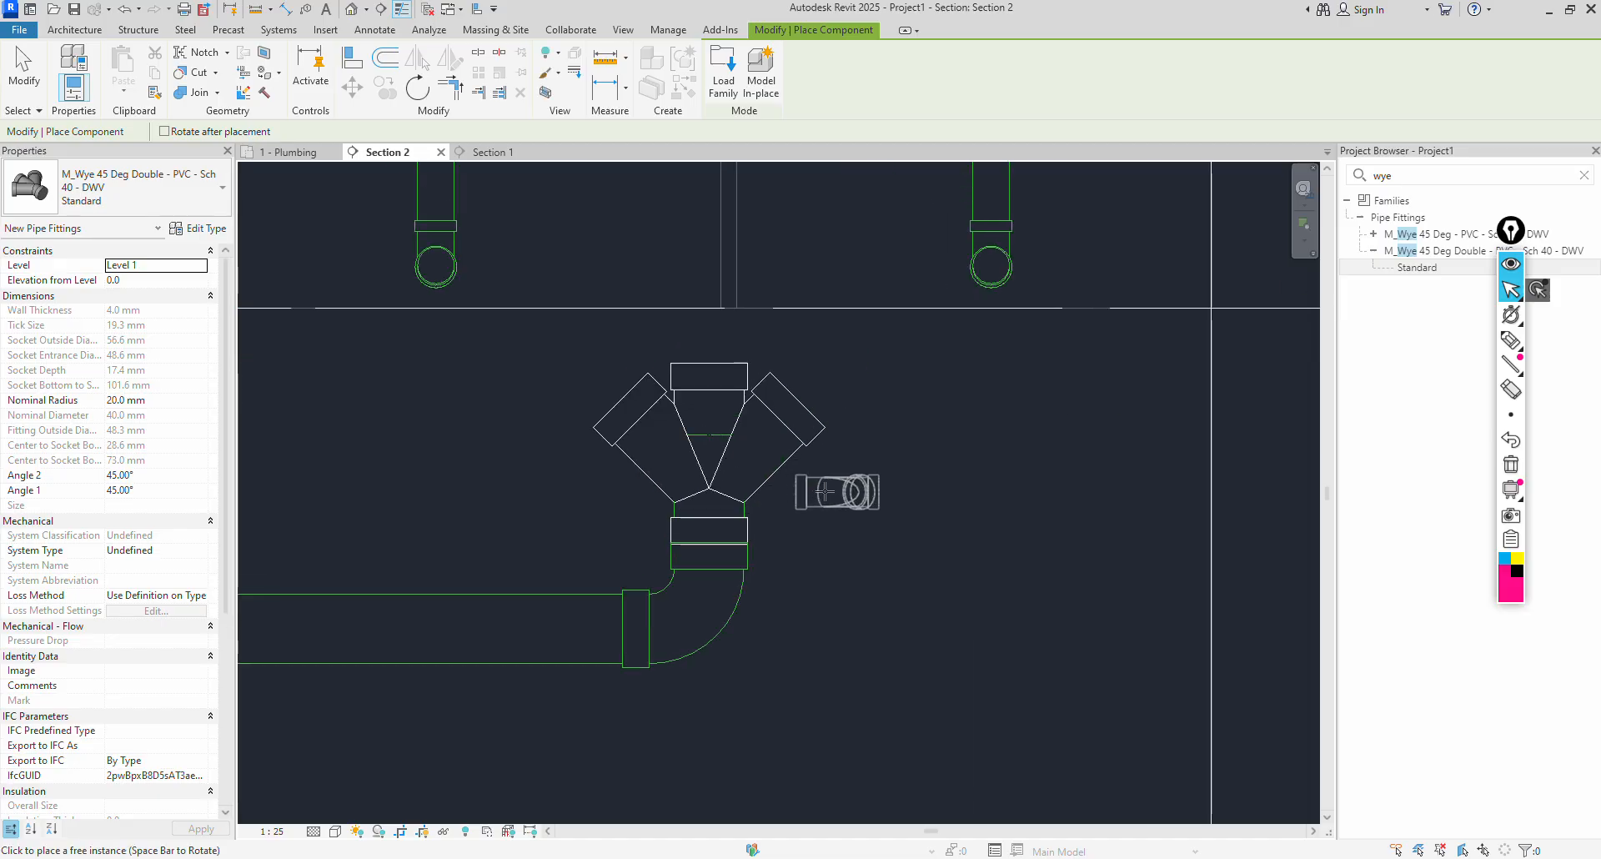
key(Escape)
key(Escape)
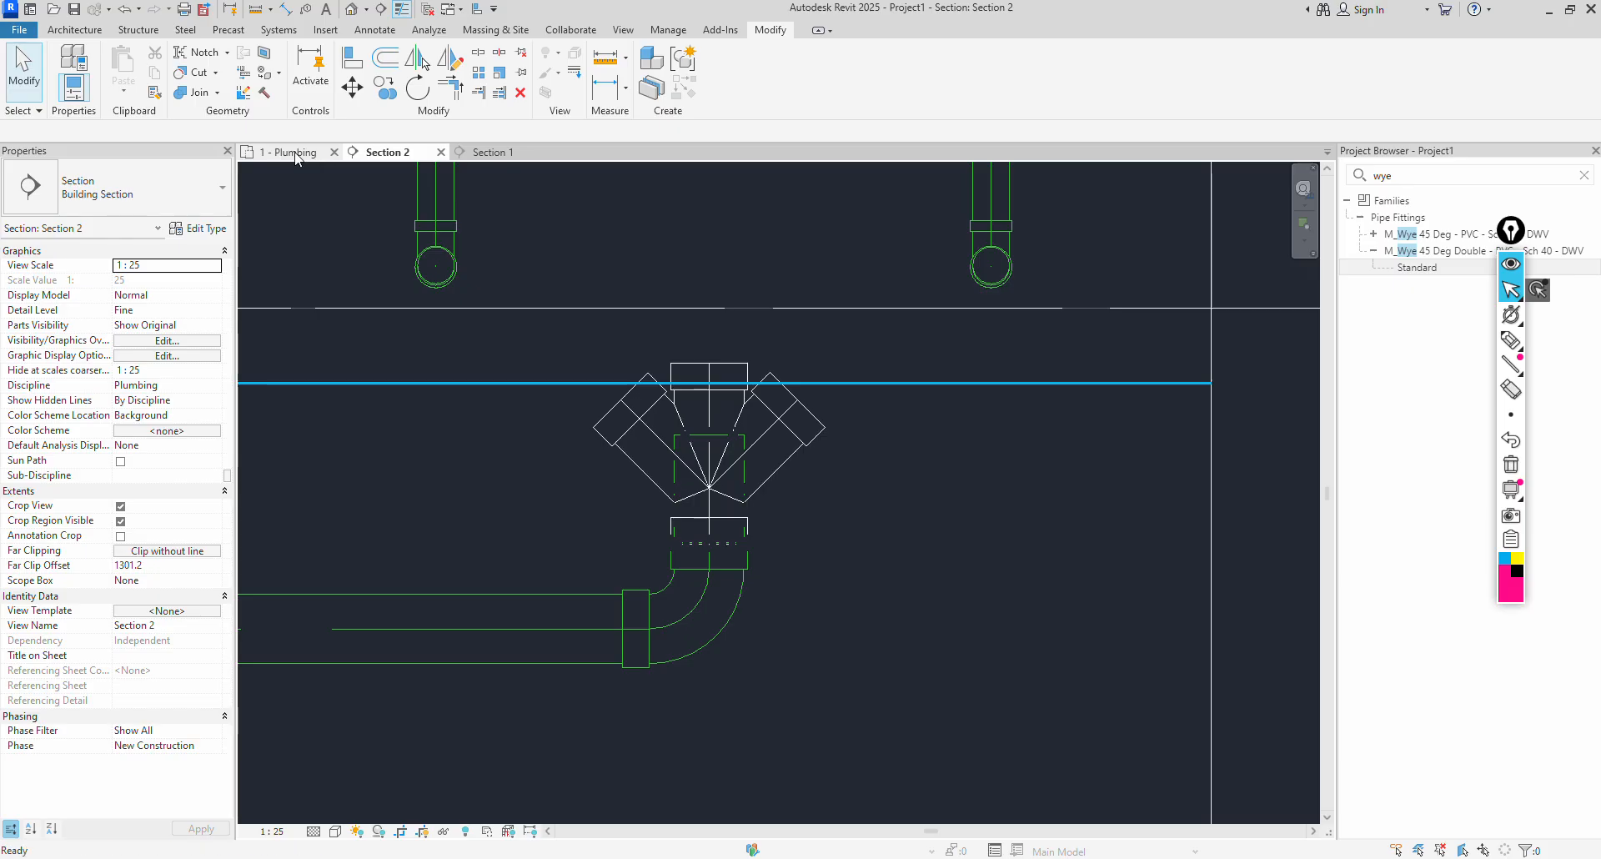
click(293, 152)
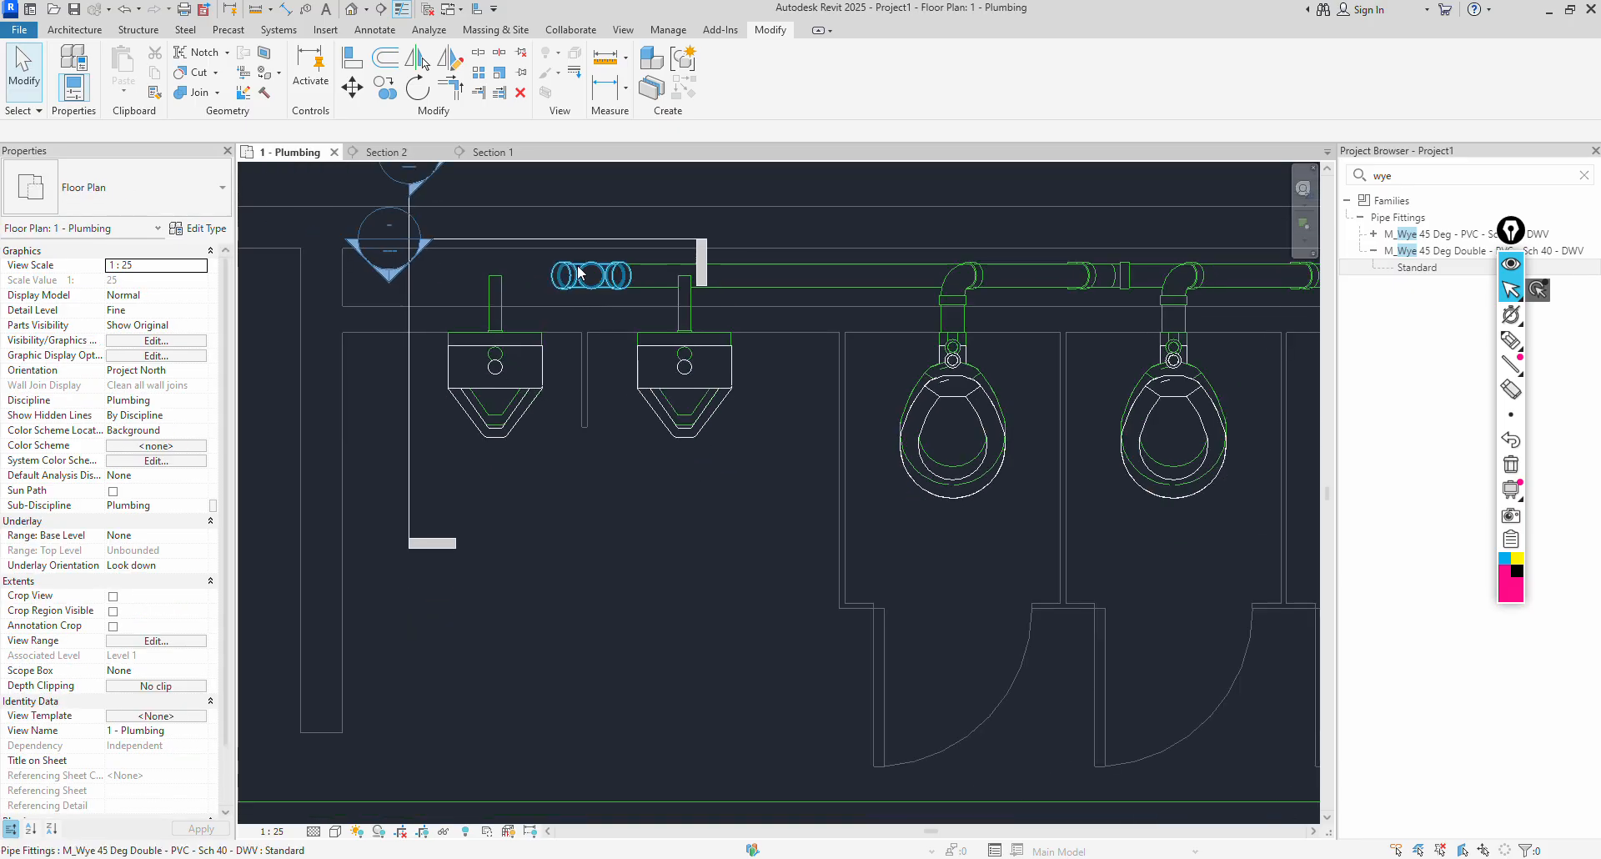
key(a)
key(l)
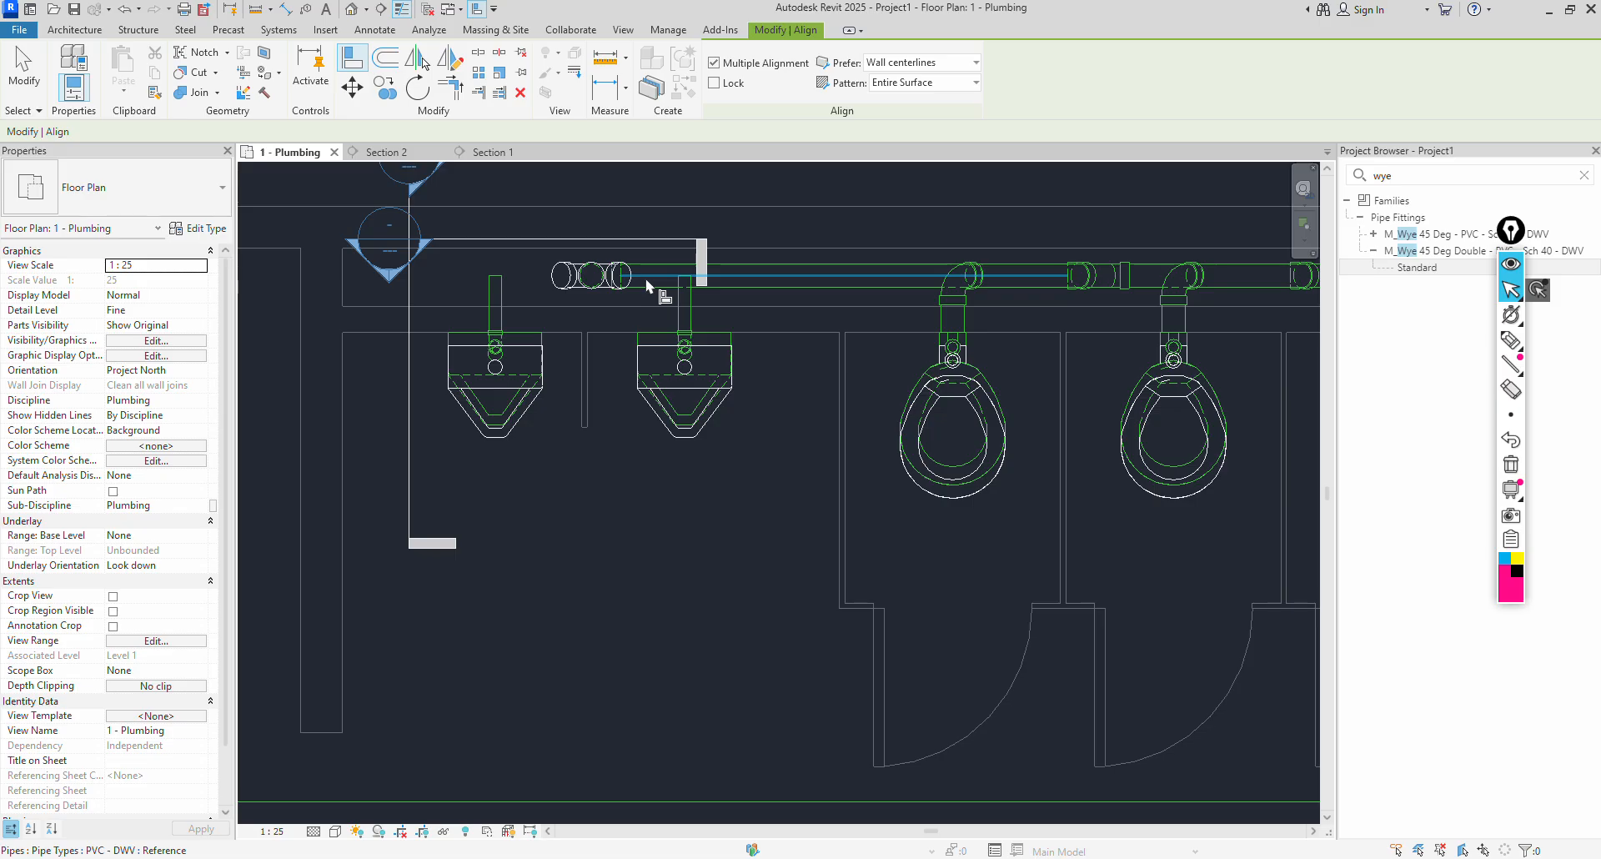
click(492, 153)
click(399, 153)
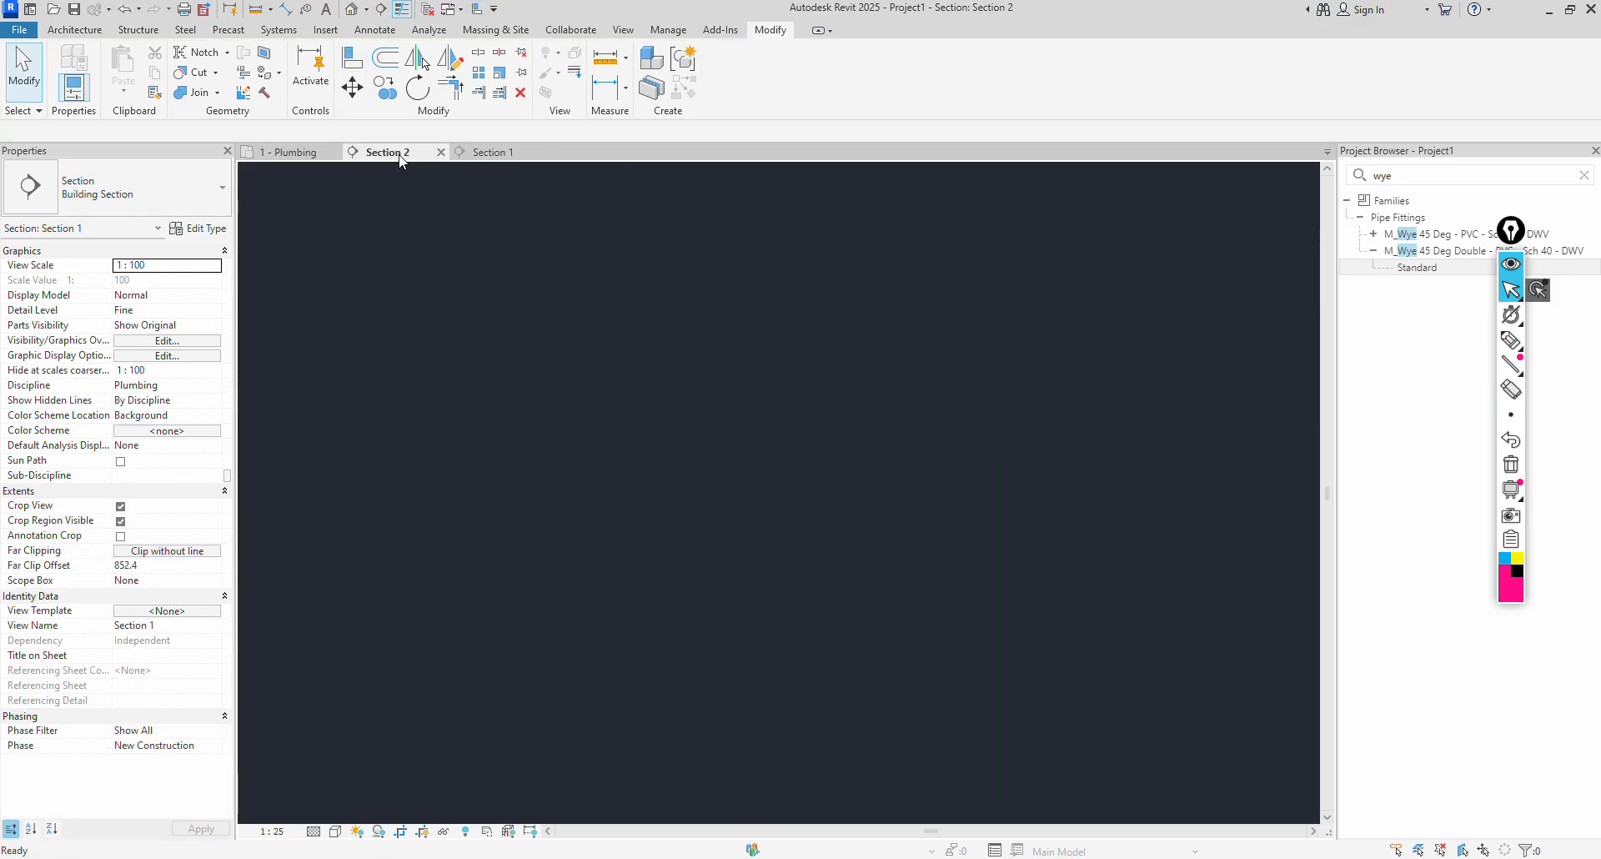
Nudge the double wye upward in Section 2 so a gap opens between its lower socket and the riser's elbow.
scroll(808, 498, down, 2)
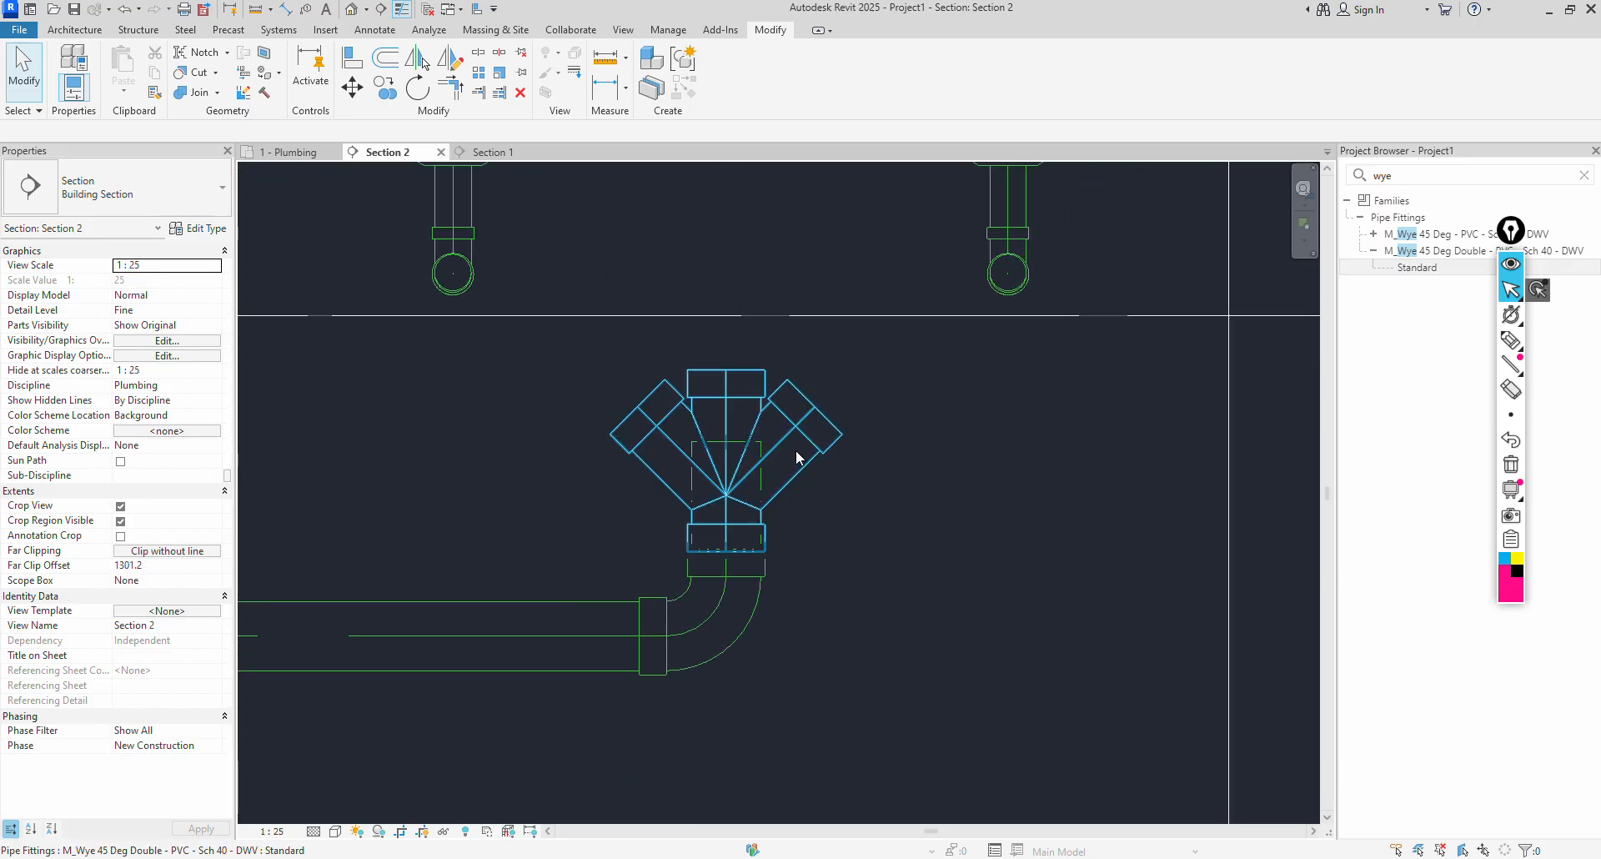
click(797, 455)
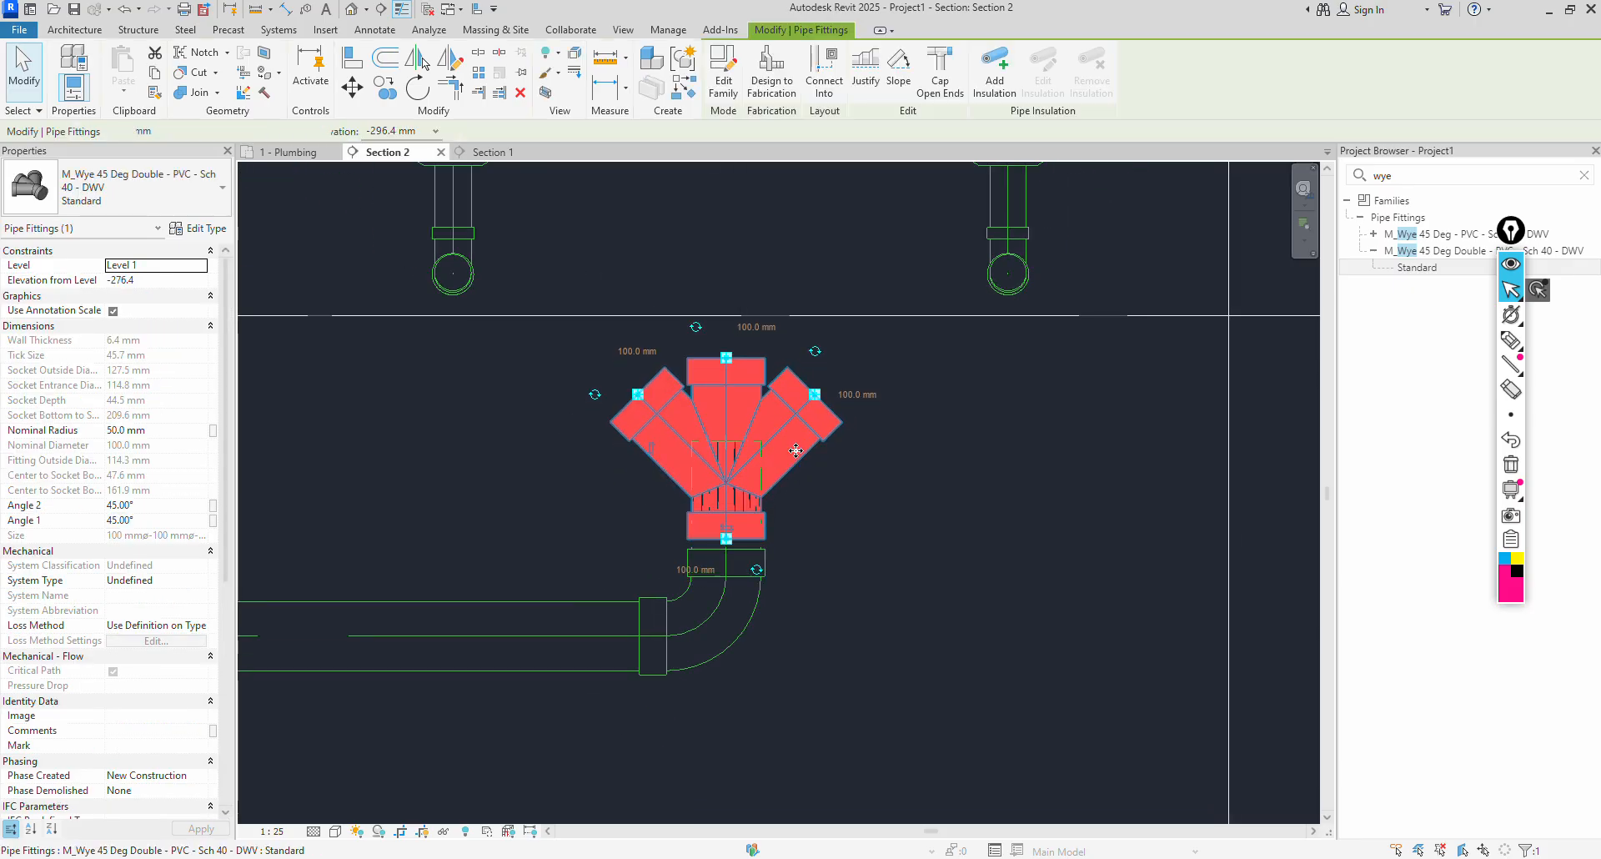
key(Escape)
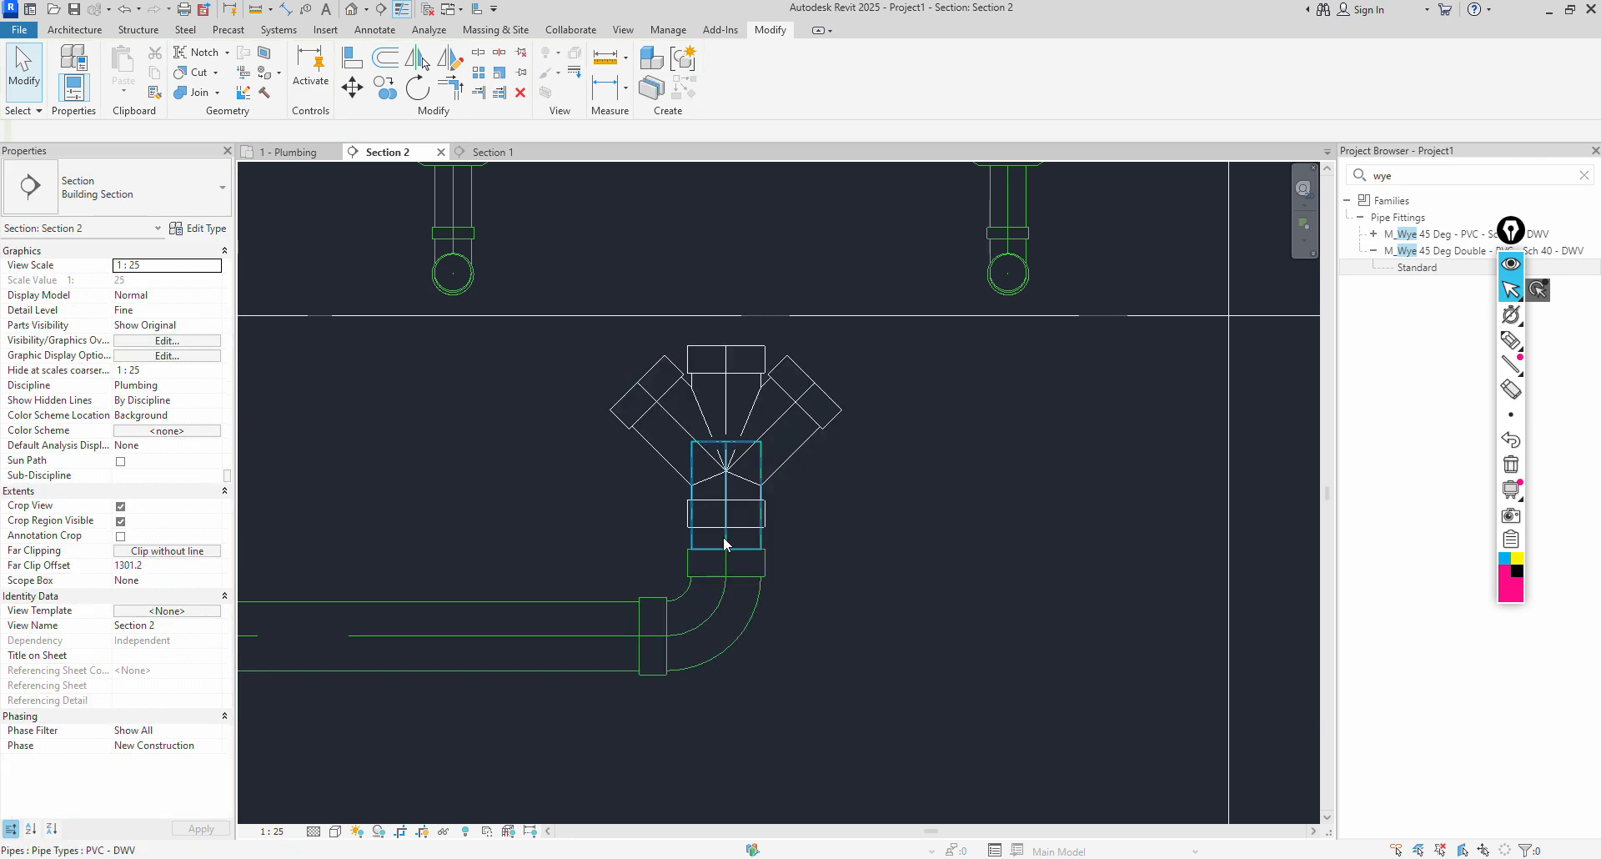
Shorten the 100 mm riser pipe from its upper end down to the double wye's lower connector, joining the two.
click(724, 462)
drag(726, 442, 726, 527)
click(909, 503)
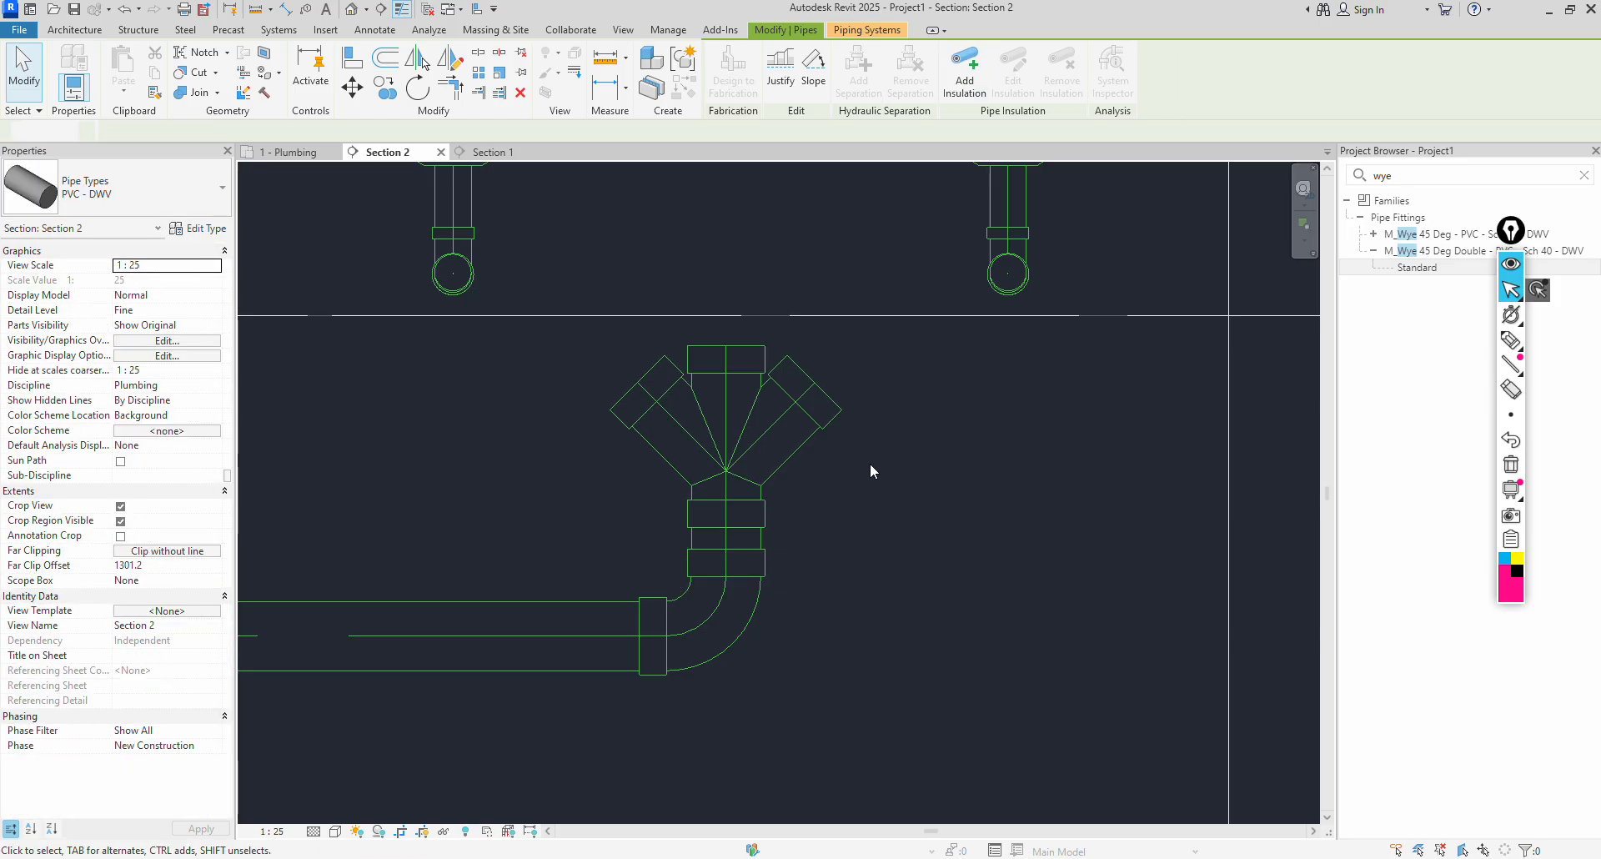
scroll(832, 443, down, 4)
scroll(726, 416, up, 1)
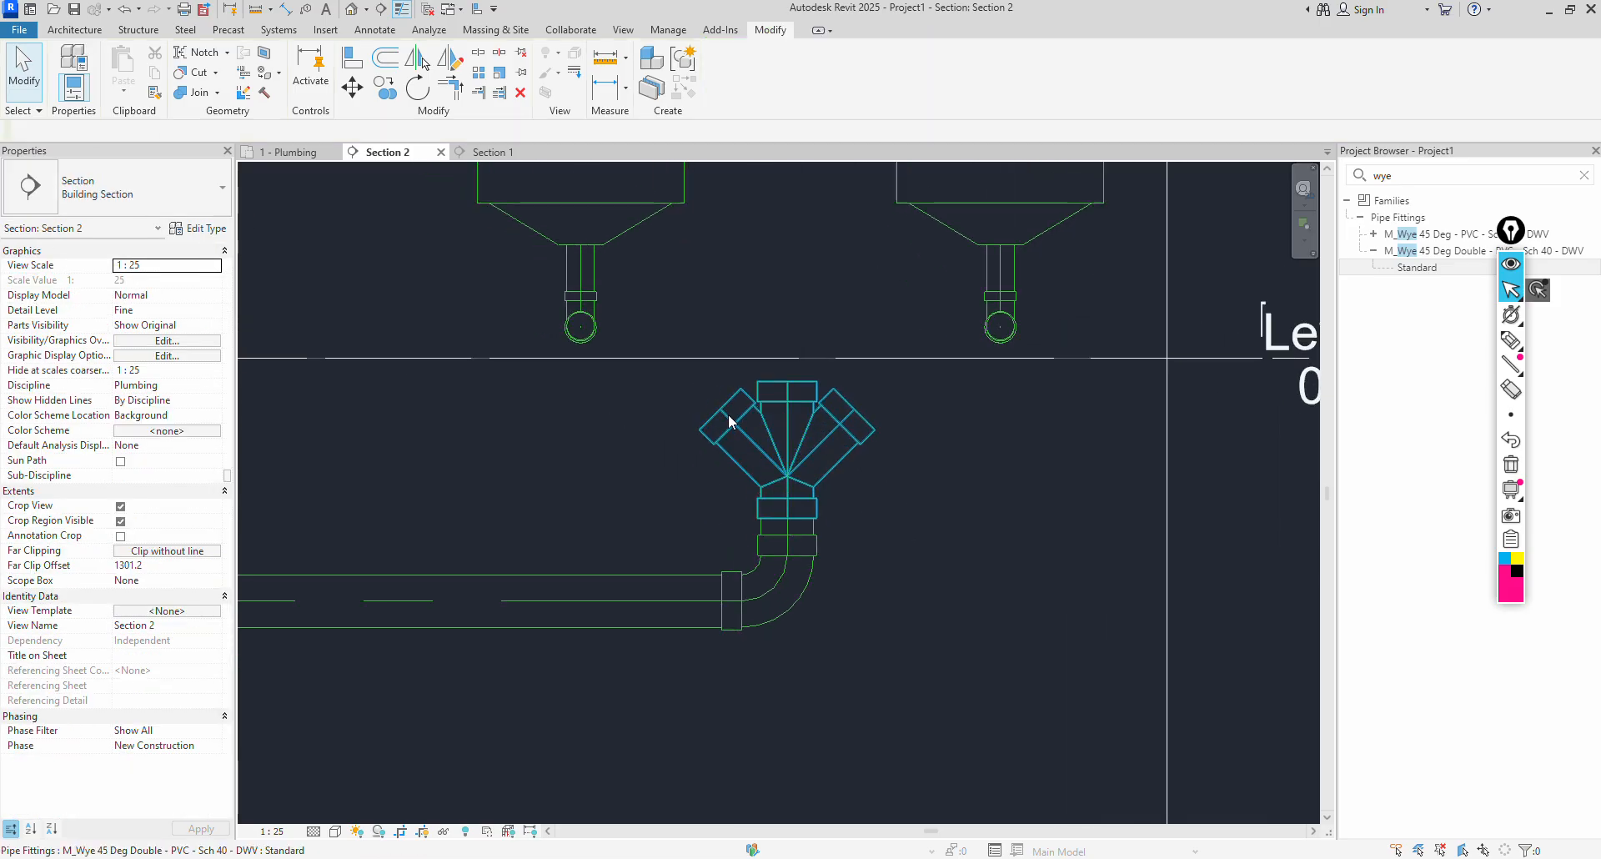
scroll(934, 380, down, 1)
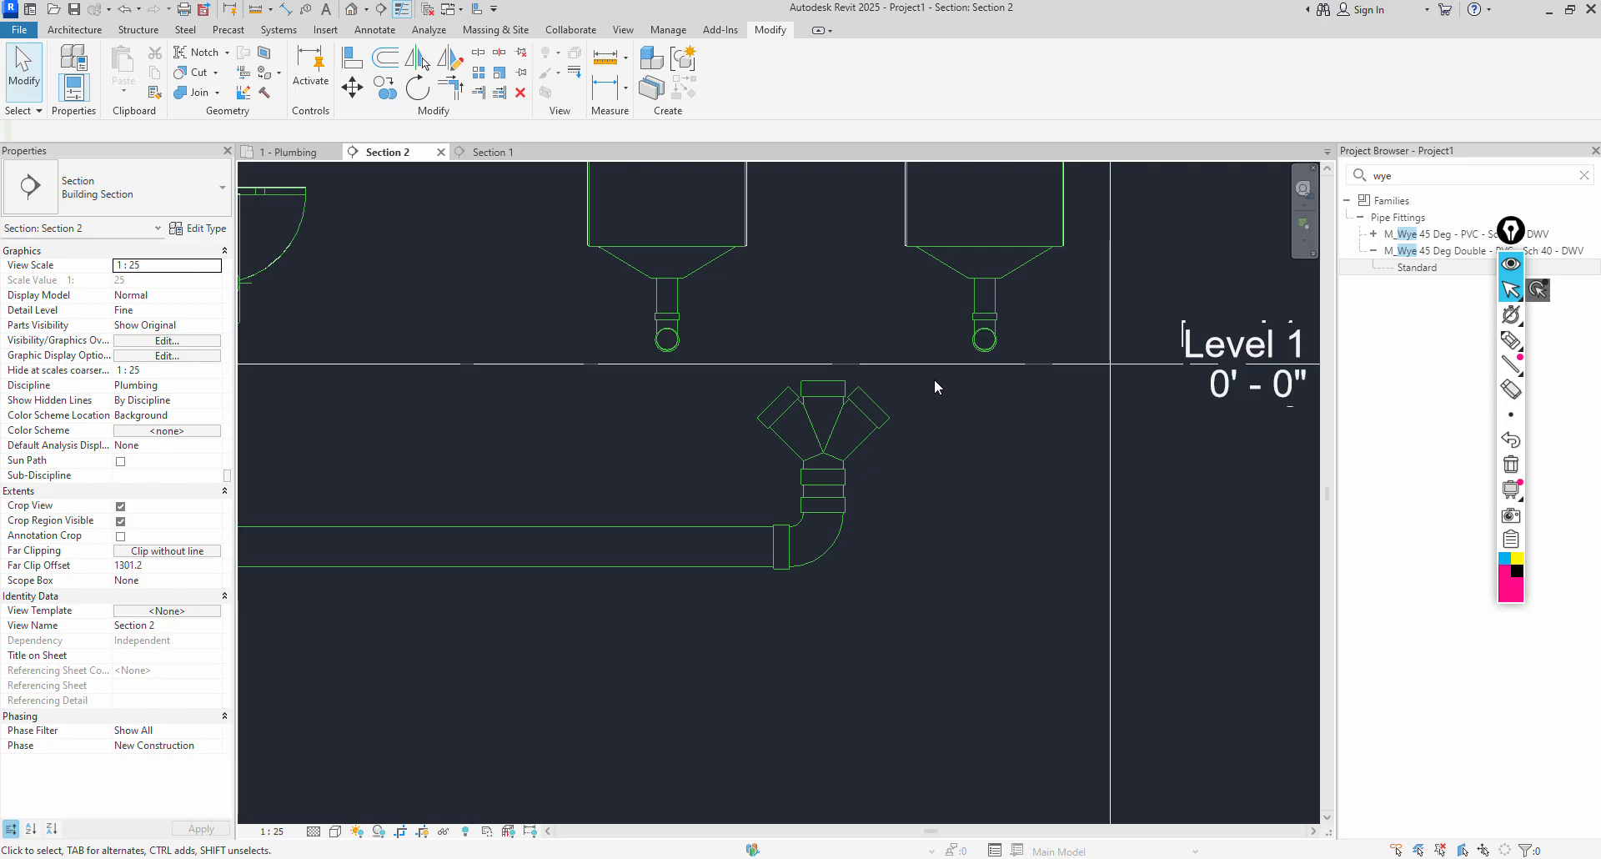
Load the M_Wye 45 Deg Reducing Double and M_Wye Combination with 8th Bend Double PVC - Sch 40 - DWV families from the DWV folder.
click(856, 404)
click(758, 377)
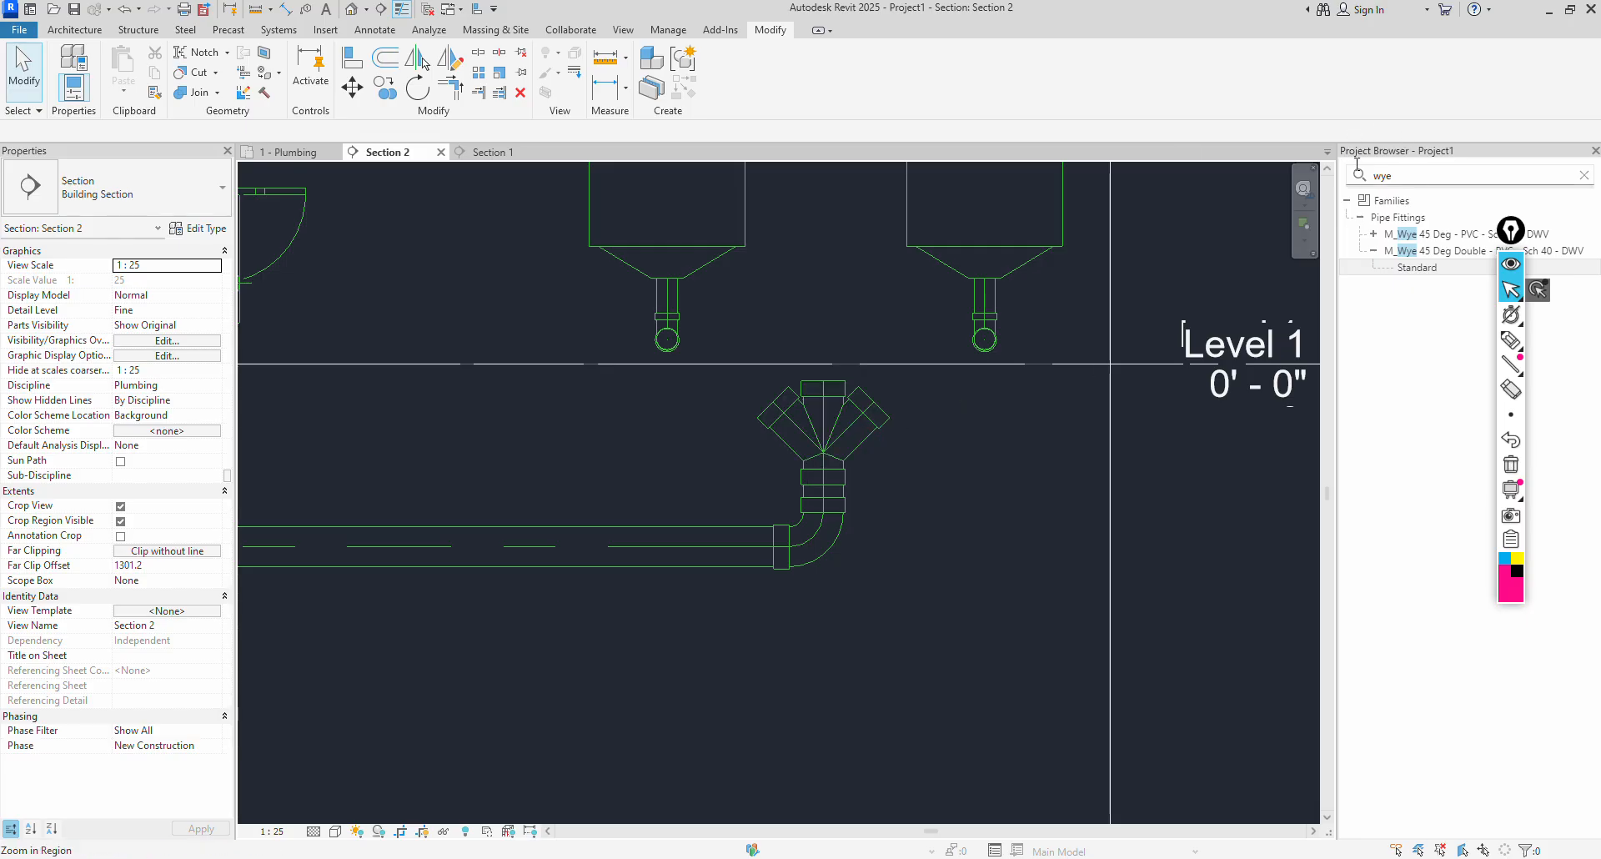
click(326, 29)
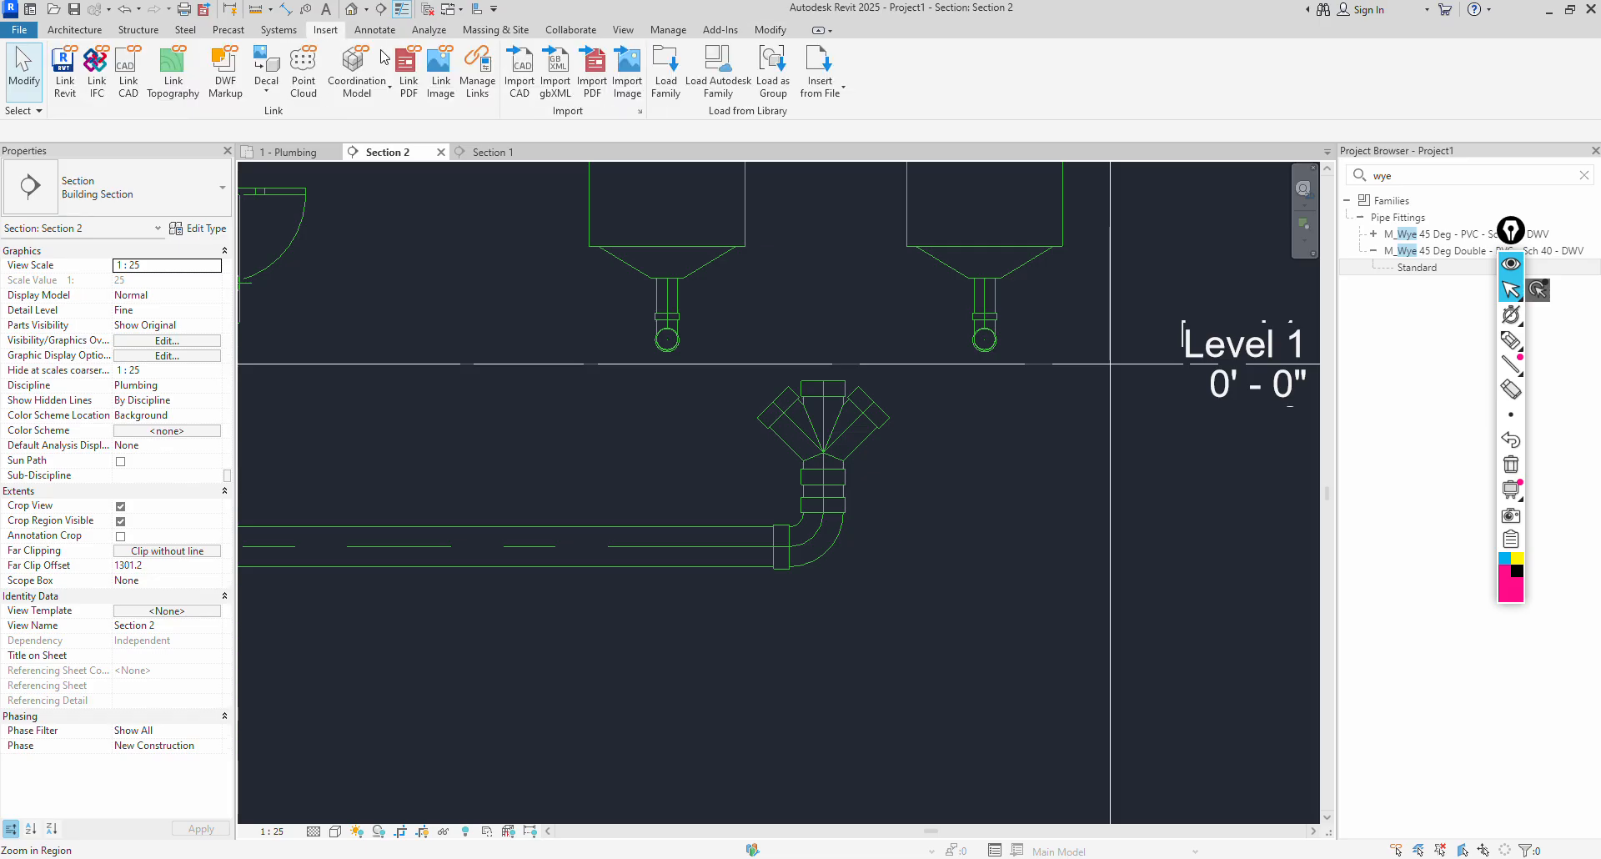
click(674, 87)
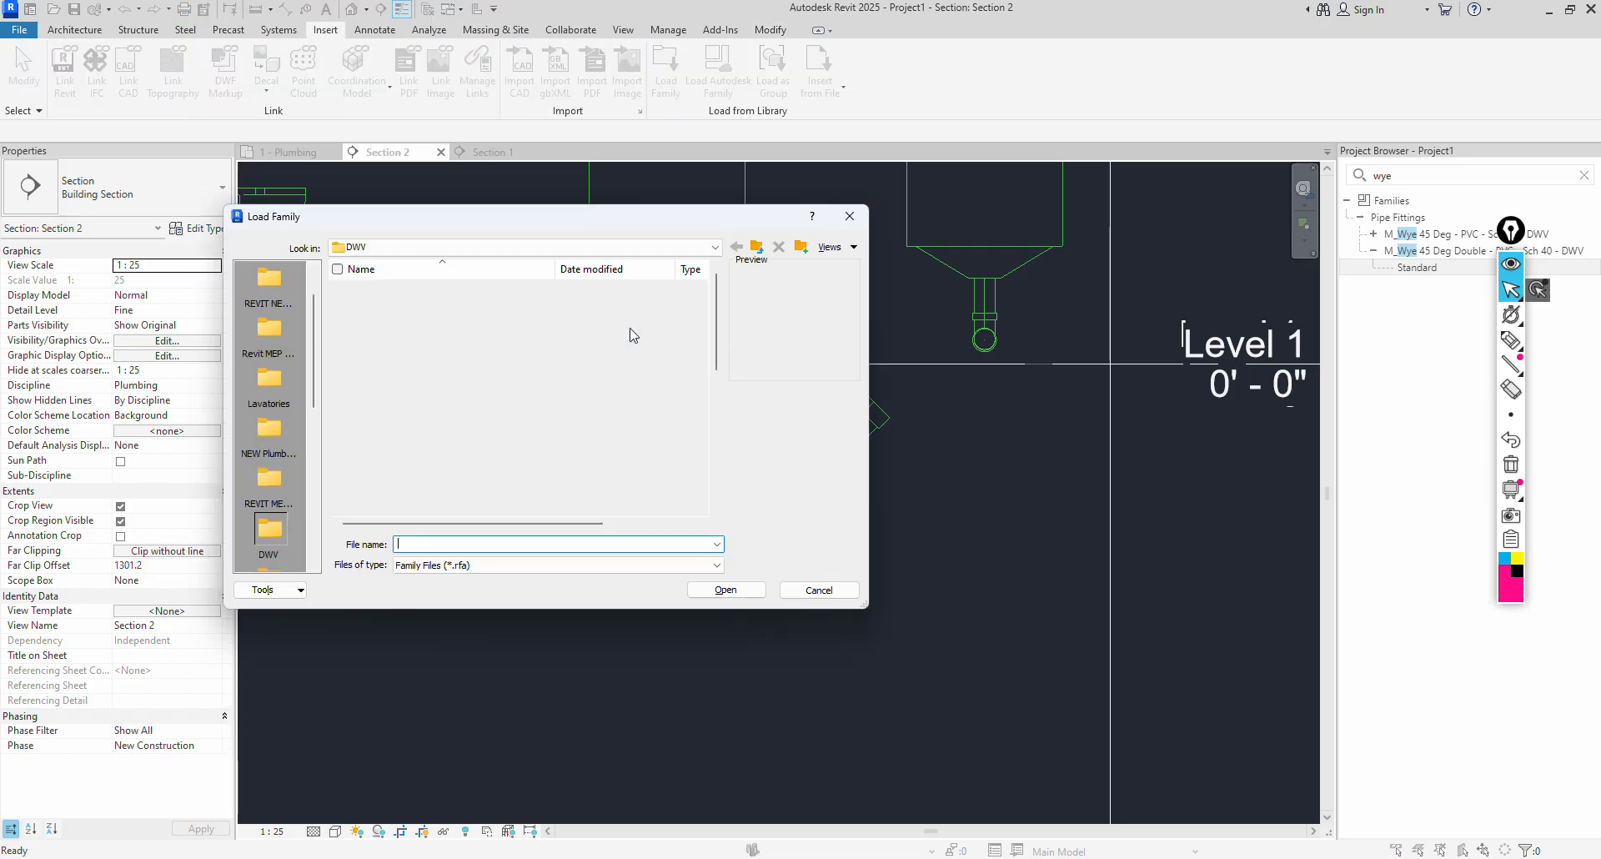
scroll(515, 402, down, 5)
scroll(515, 402, down, 3)
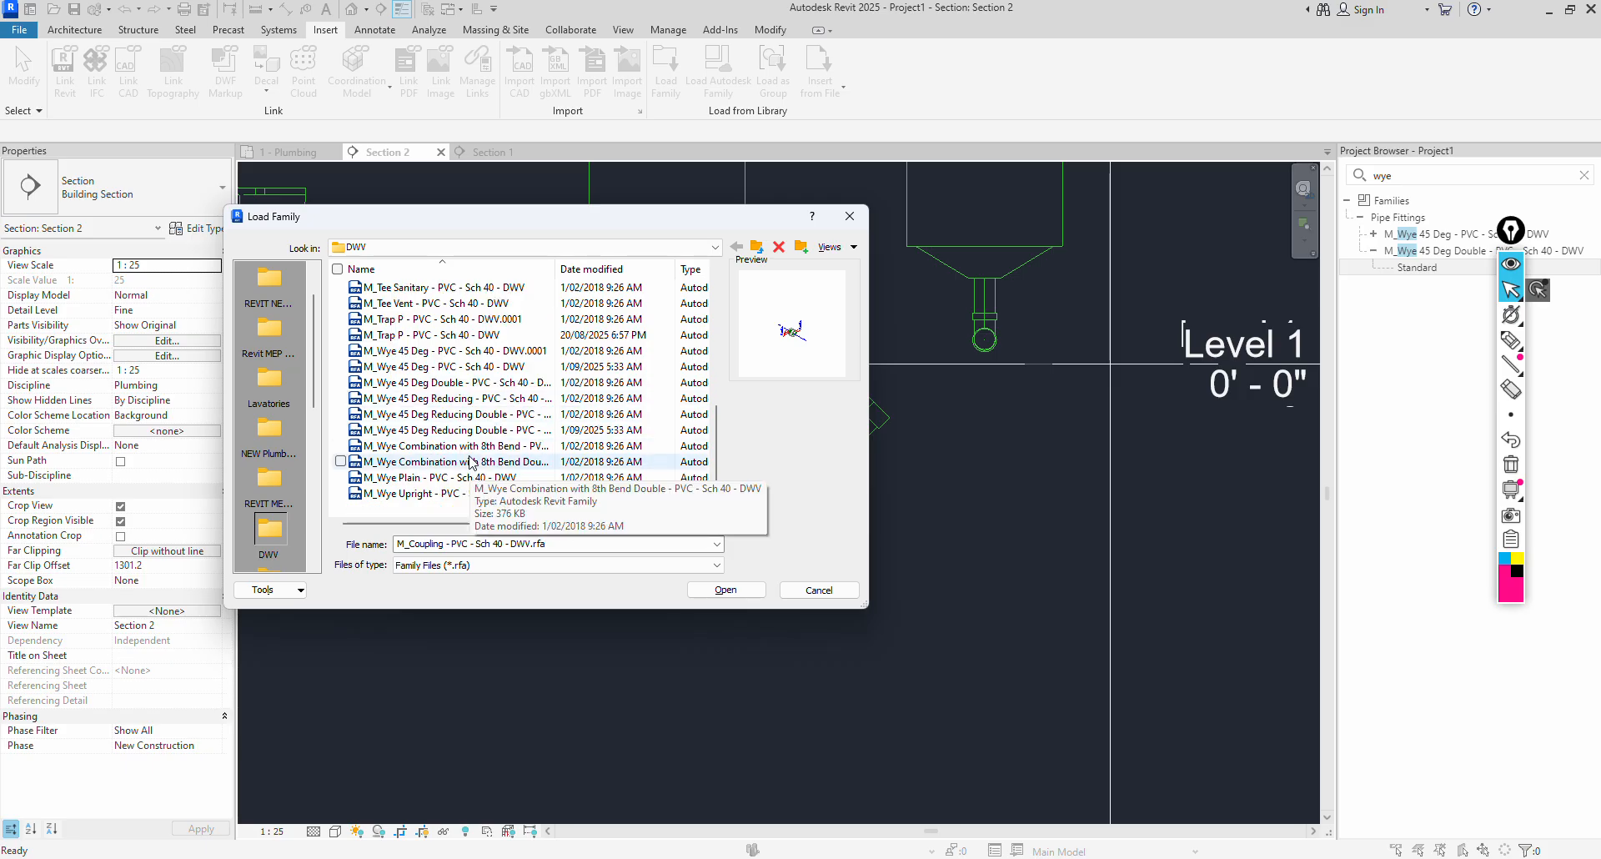
click(473, 463)
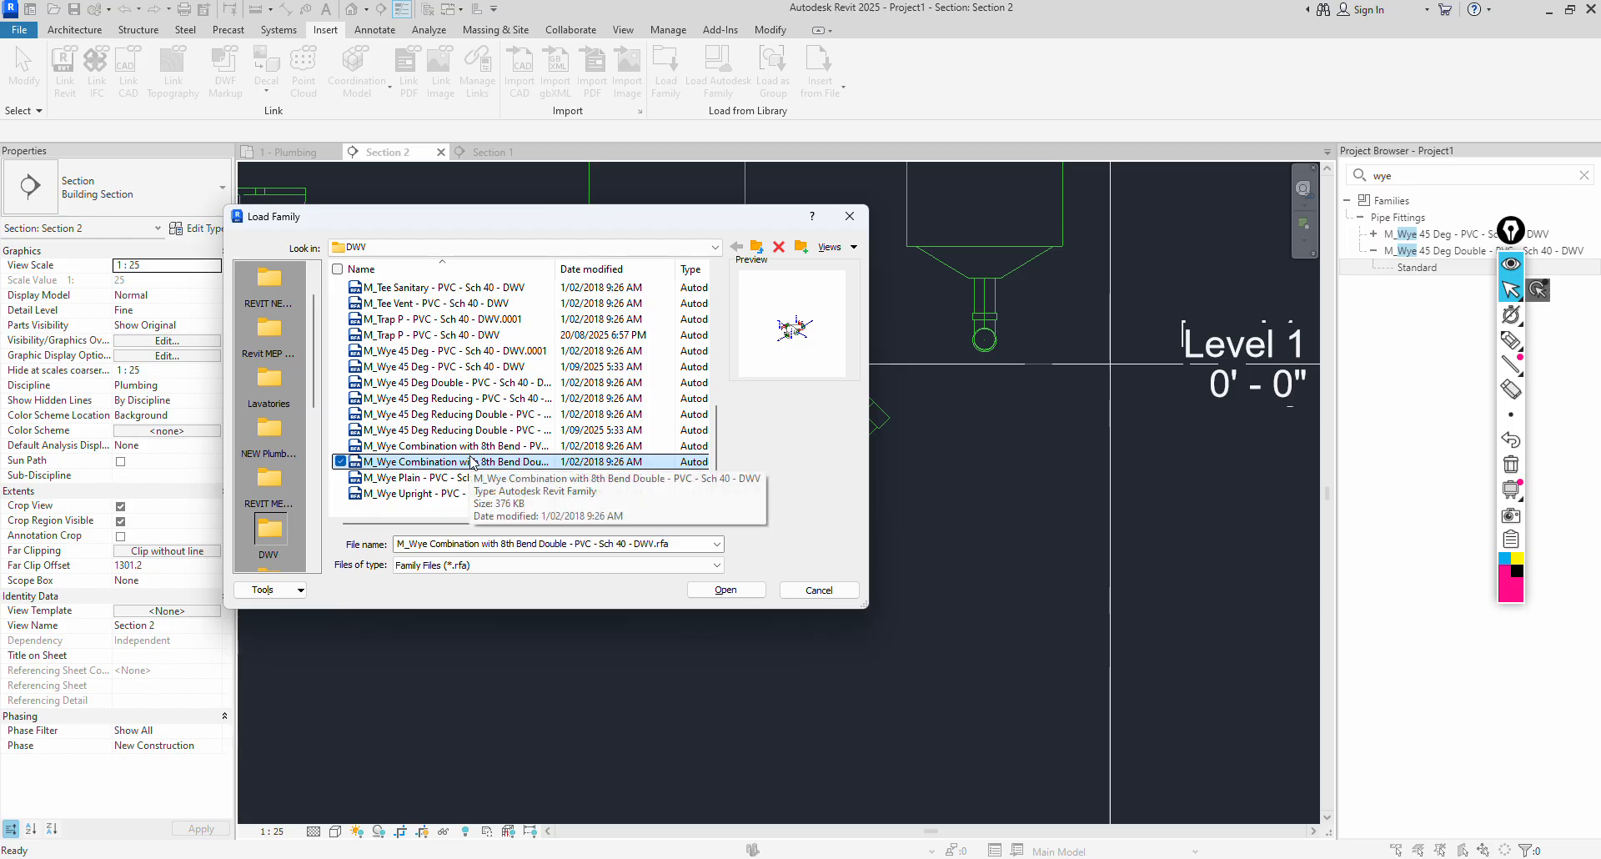
key(Up)
key(Up)
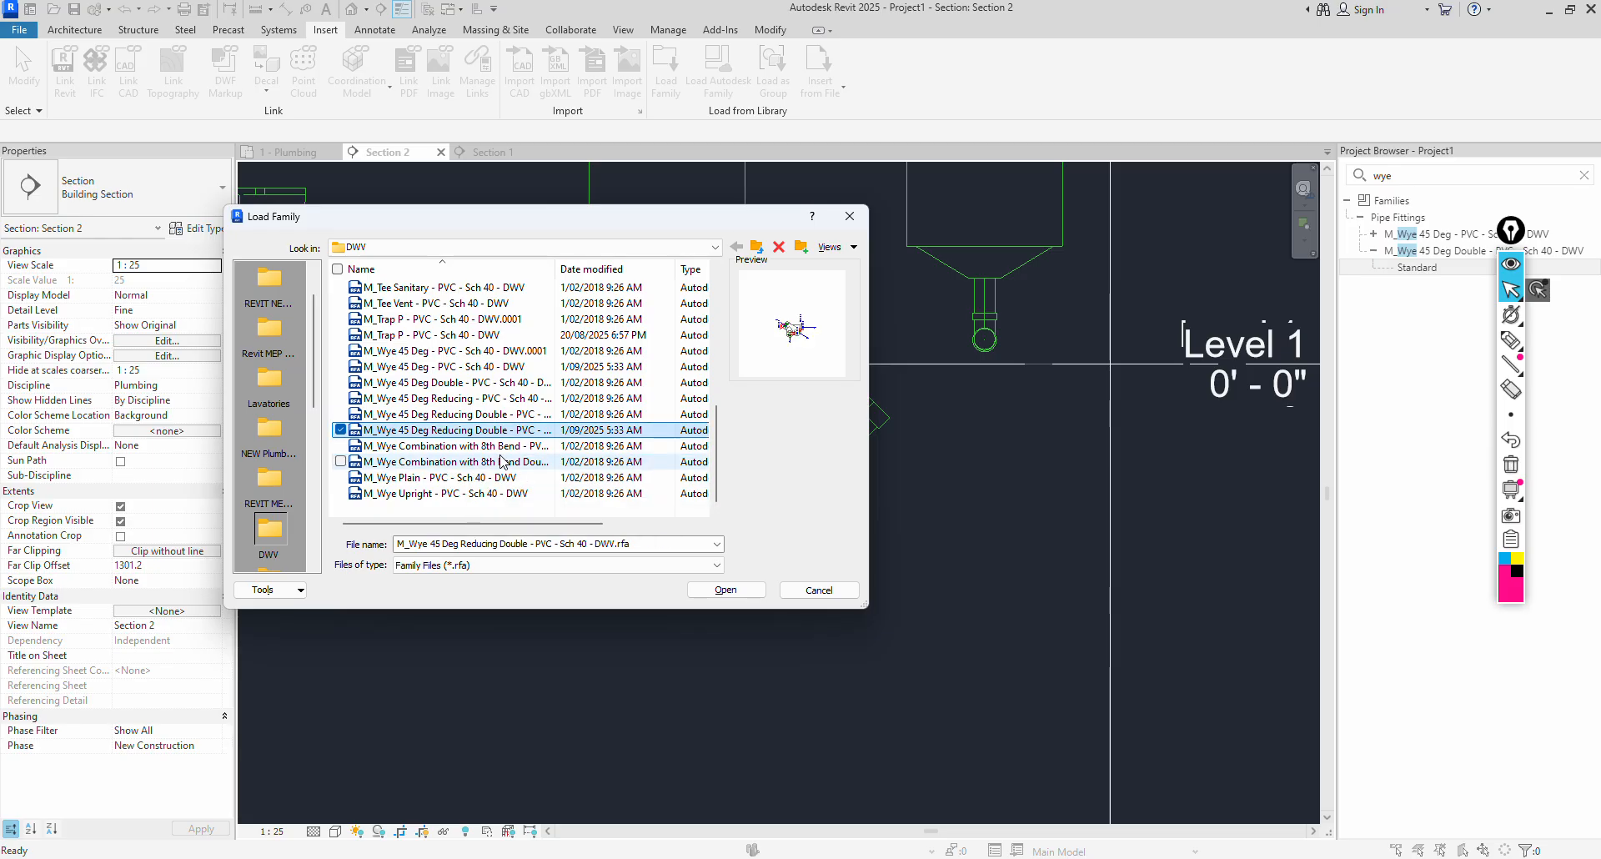
click(501, 462)
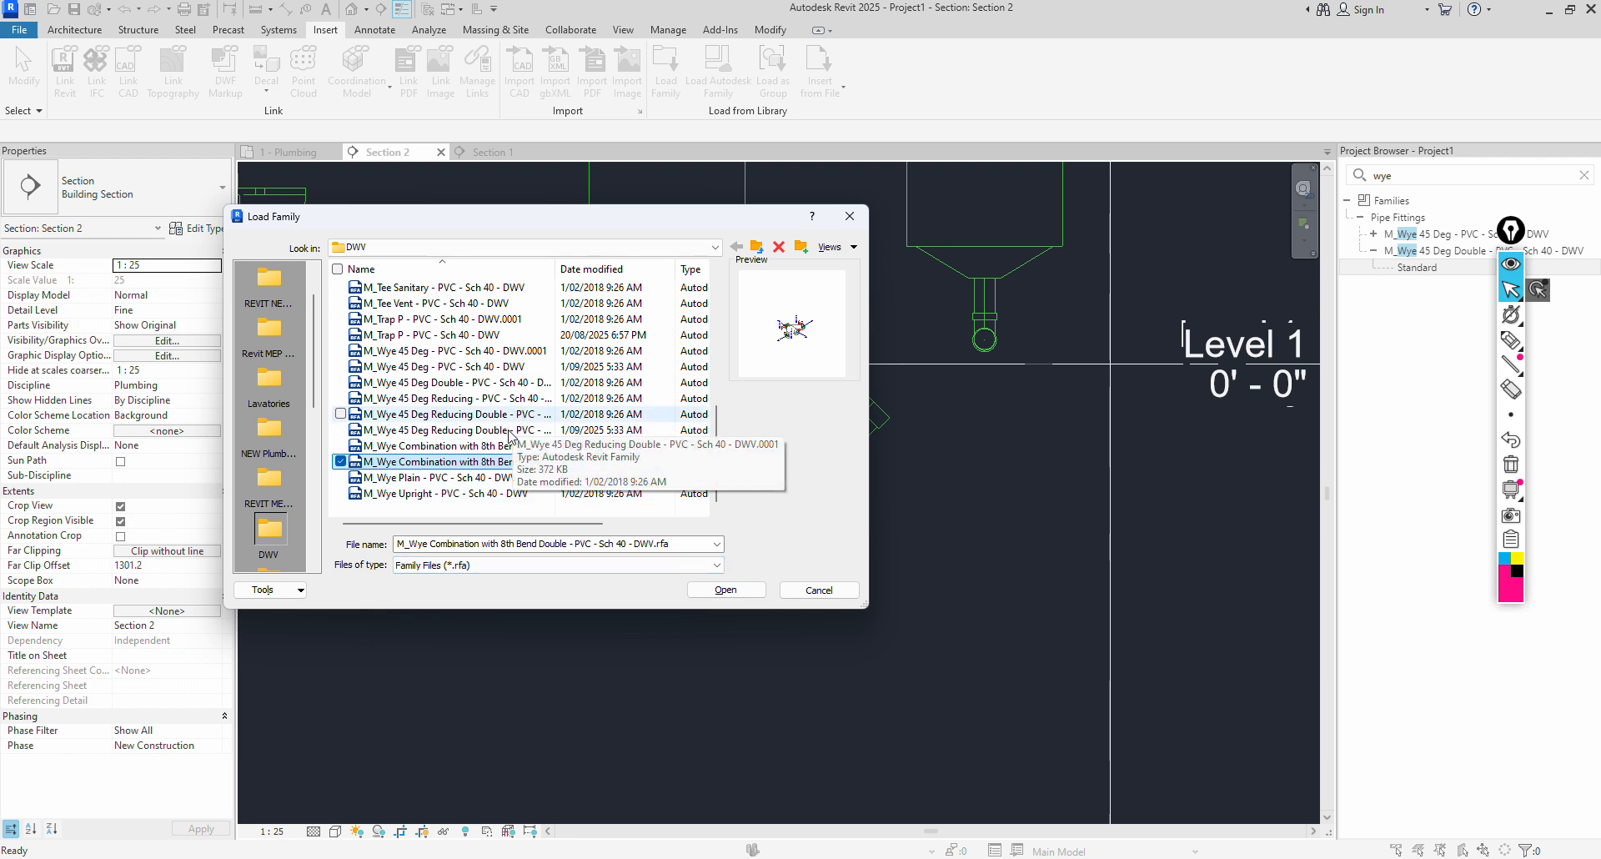
ctrl+click(510, 430)
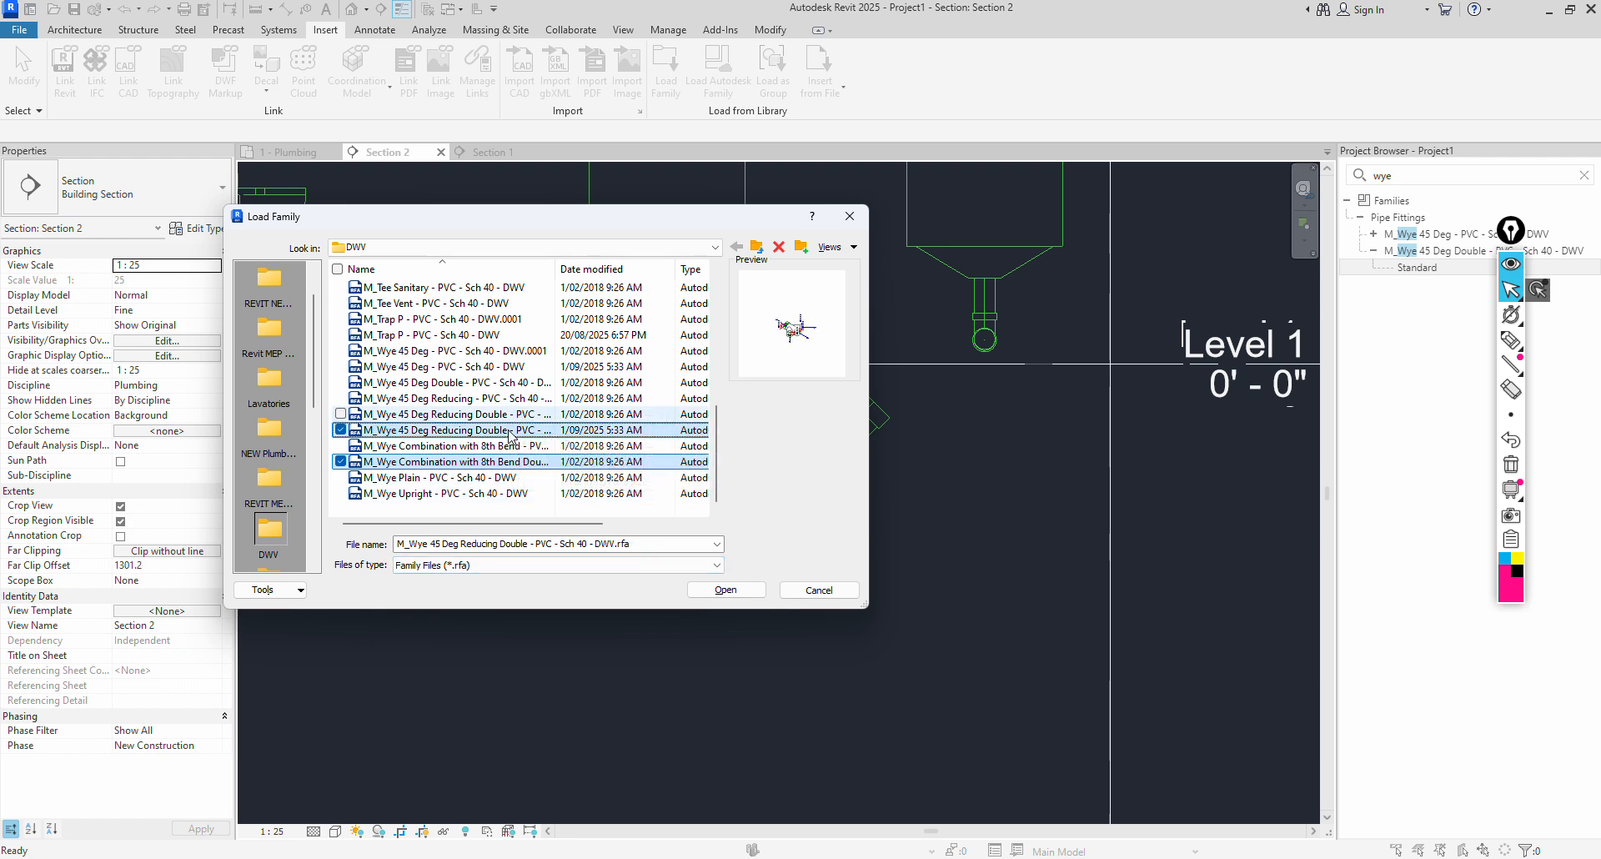
click(704, 590)
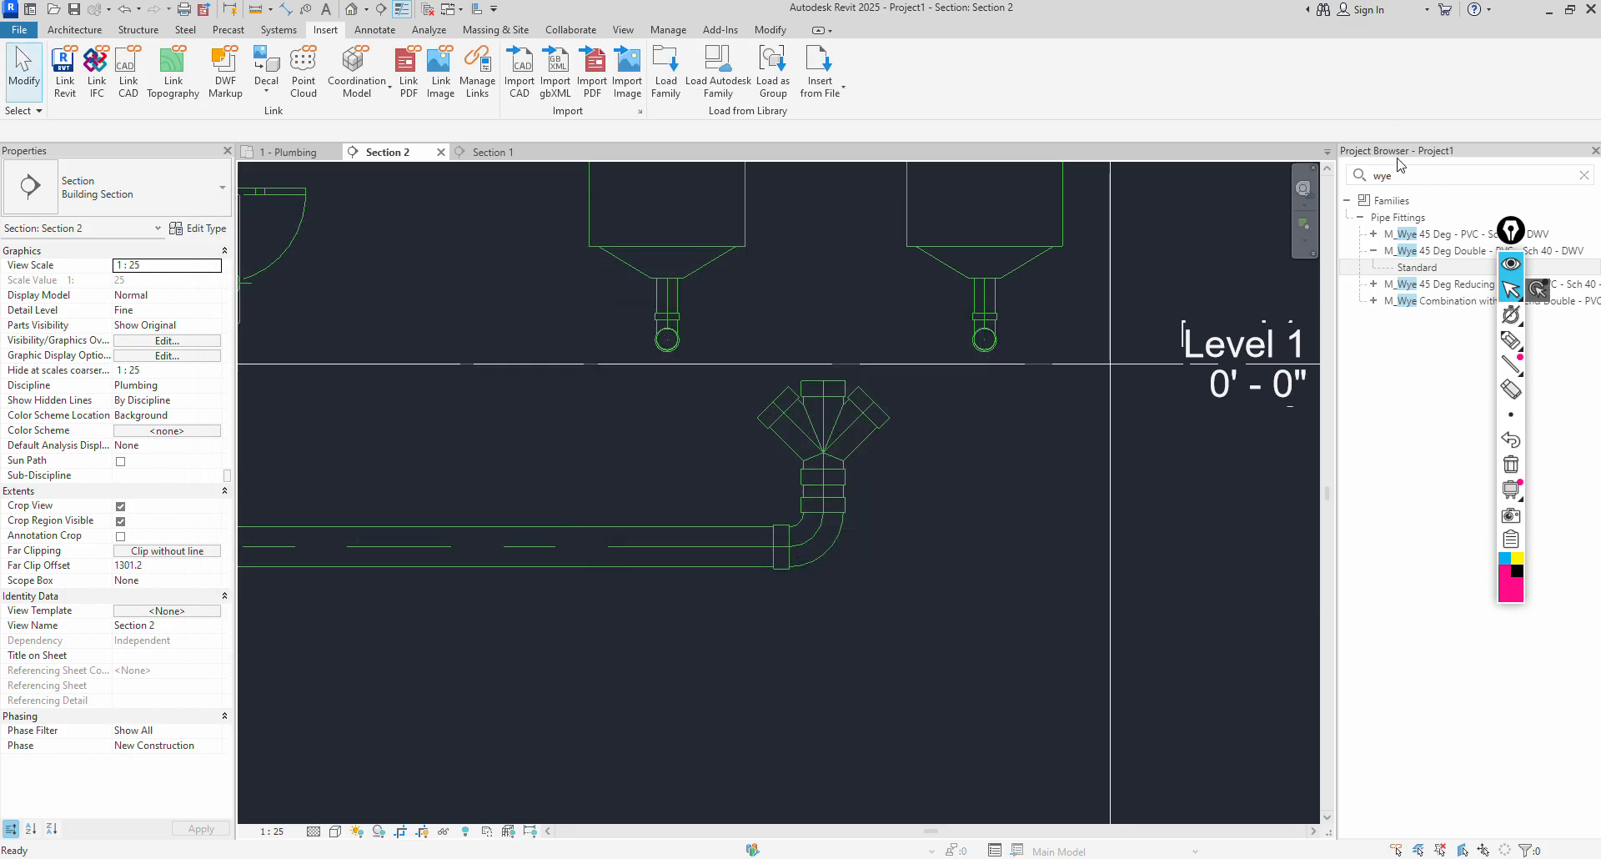
Place the Standard type of M_Wye 45 Deg Reducing Double in the empty area beside the 100 mm riser in Section 2.
click(1372, 288)
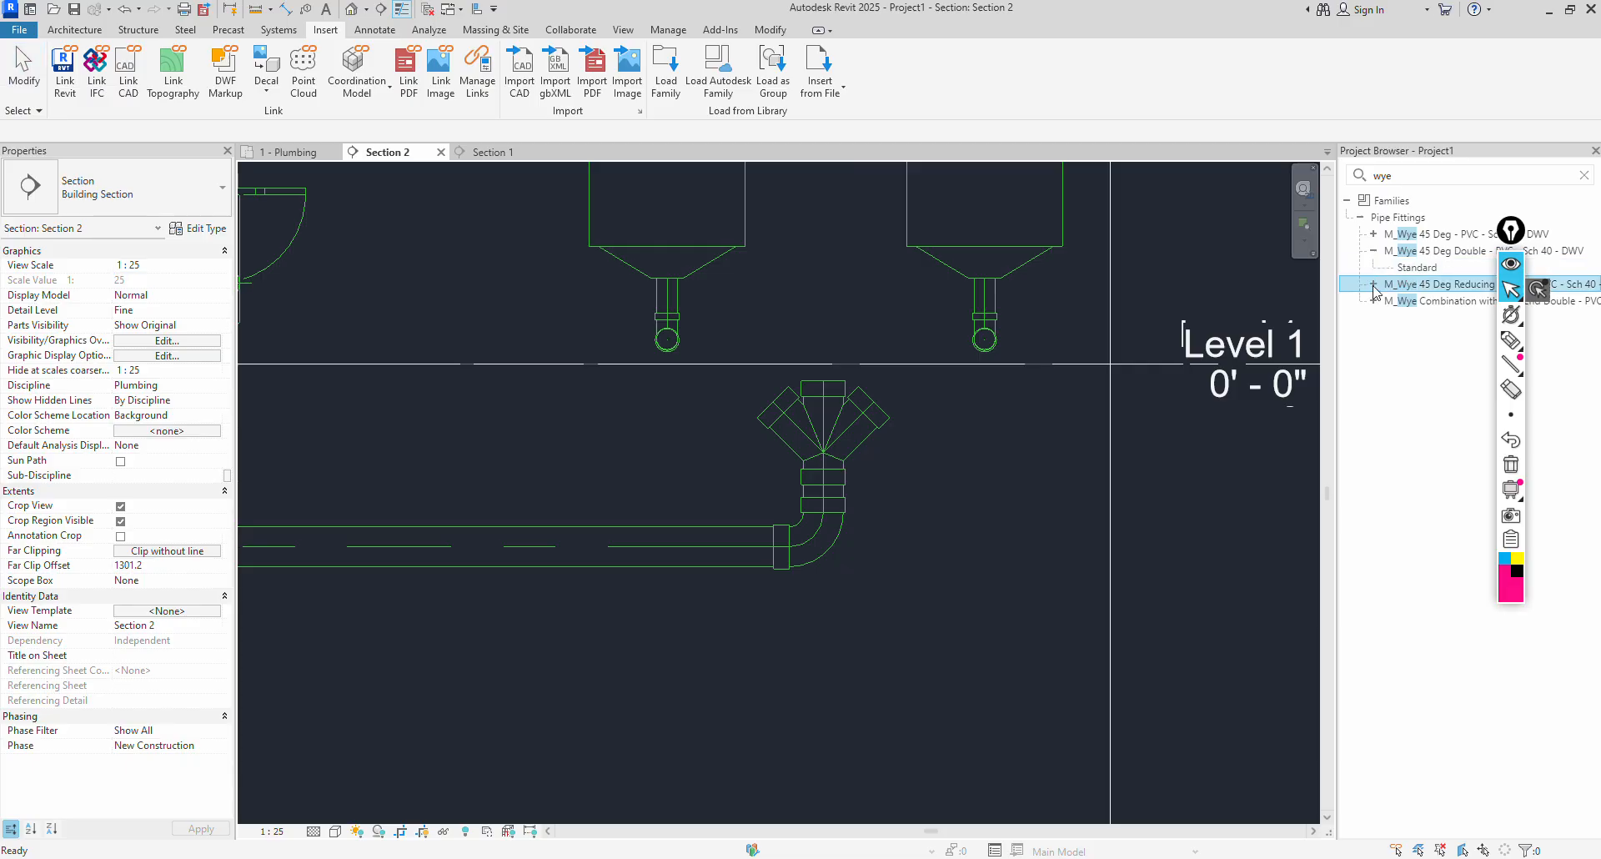
click(1372, 286)
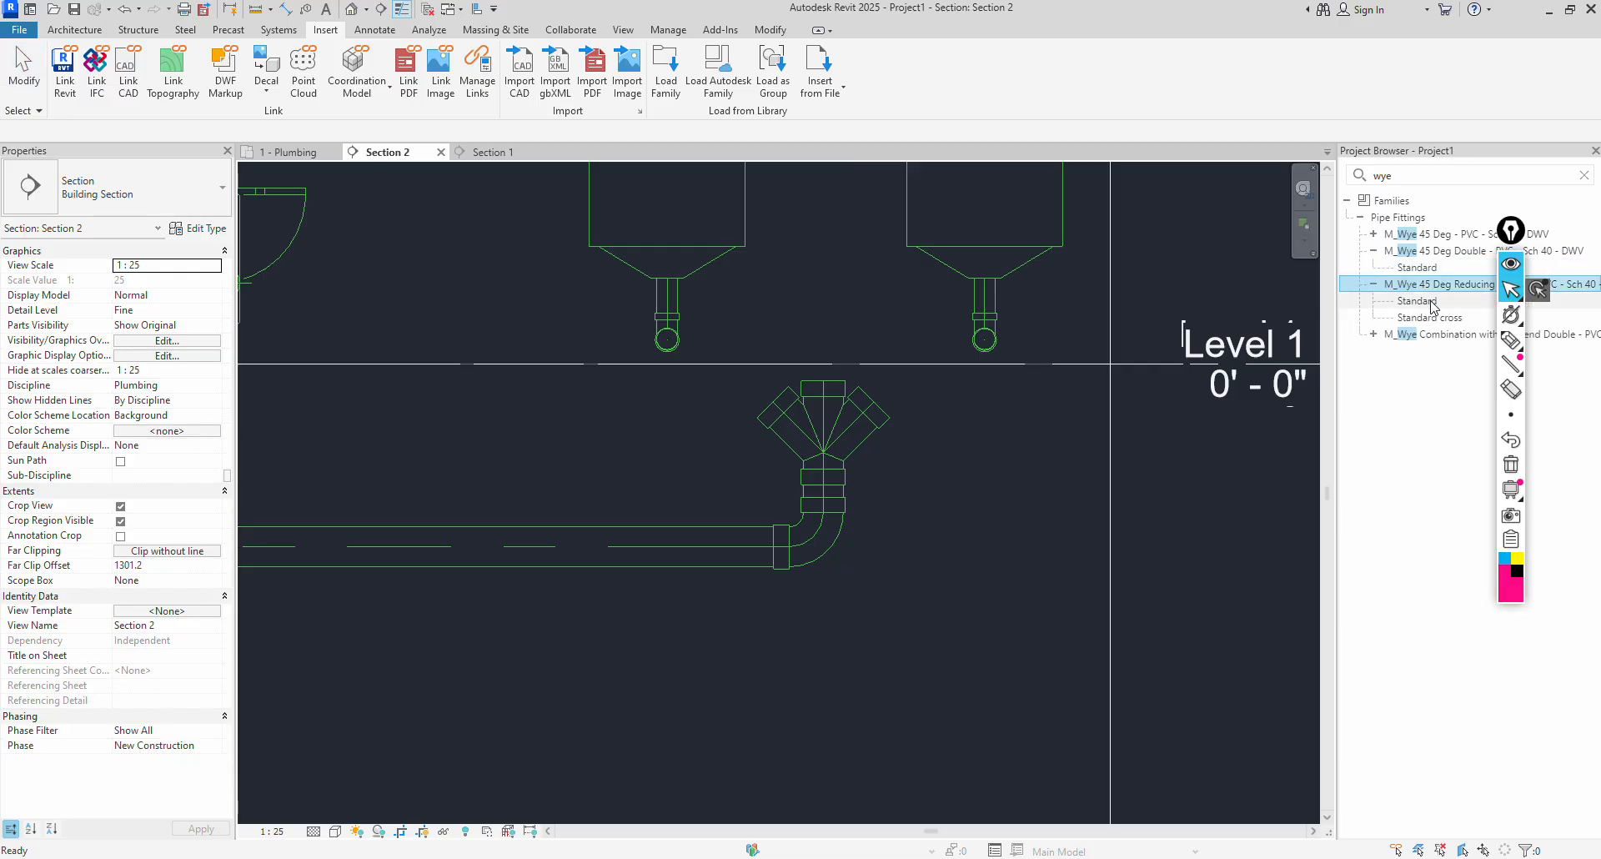
click(1431, 302)
right_click(1431, 302)
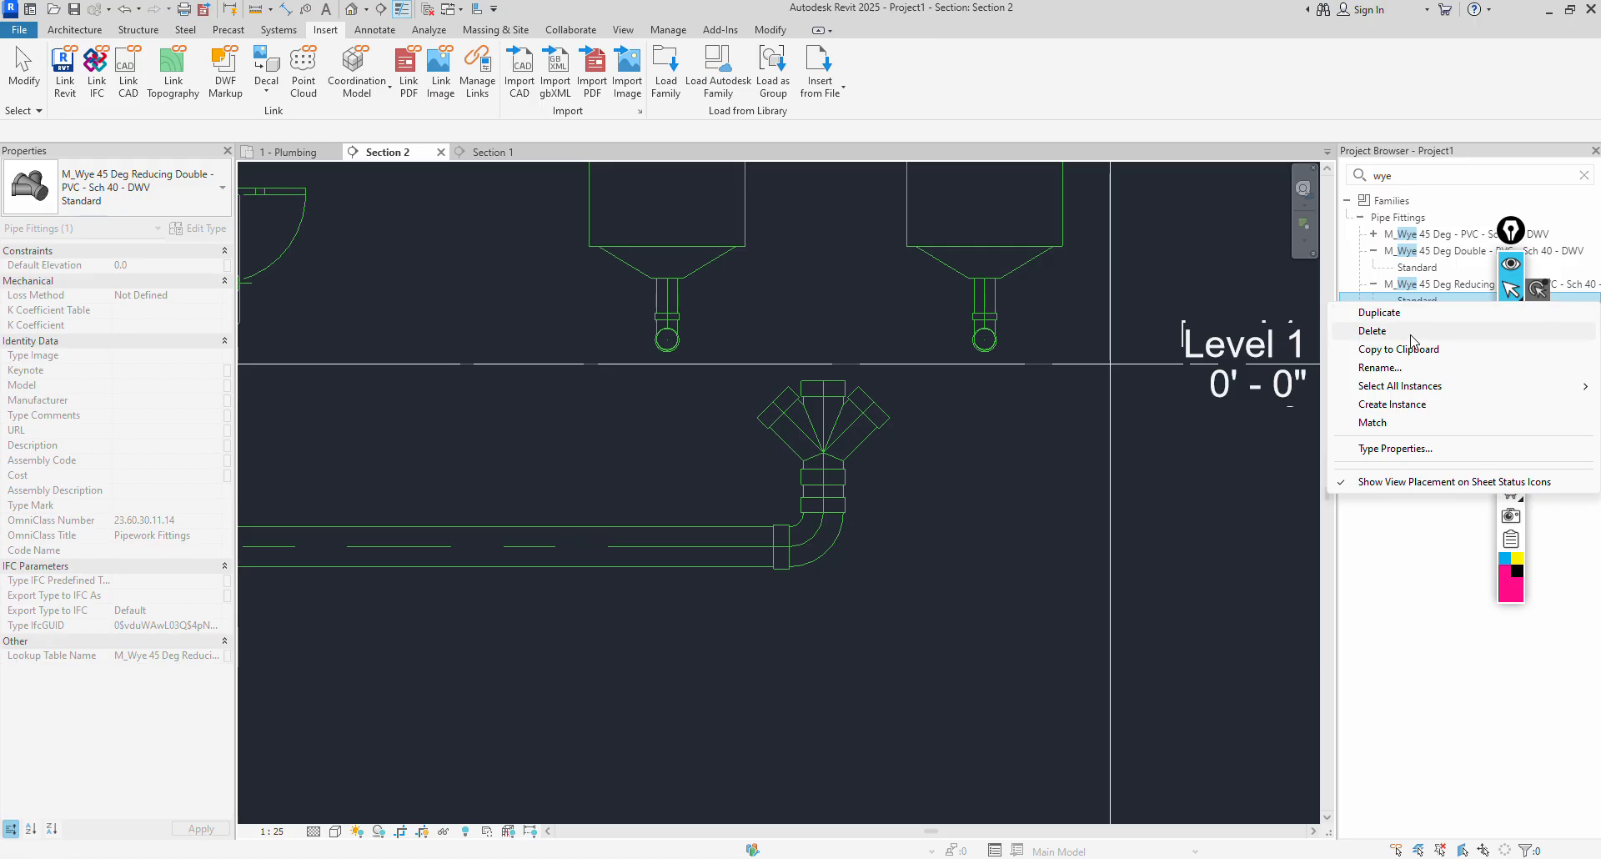
click(1416, 404)
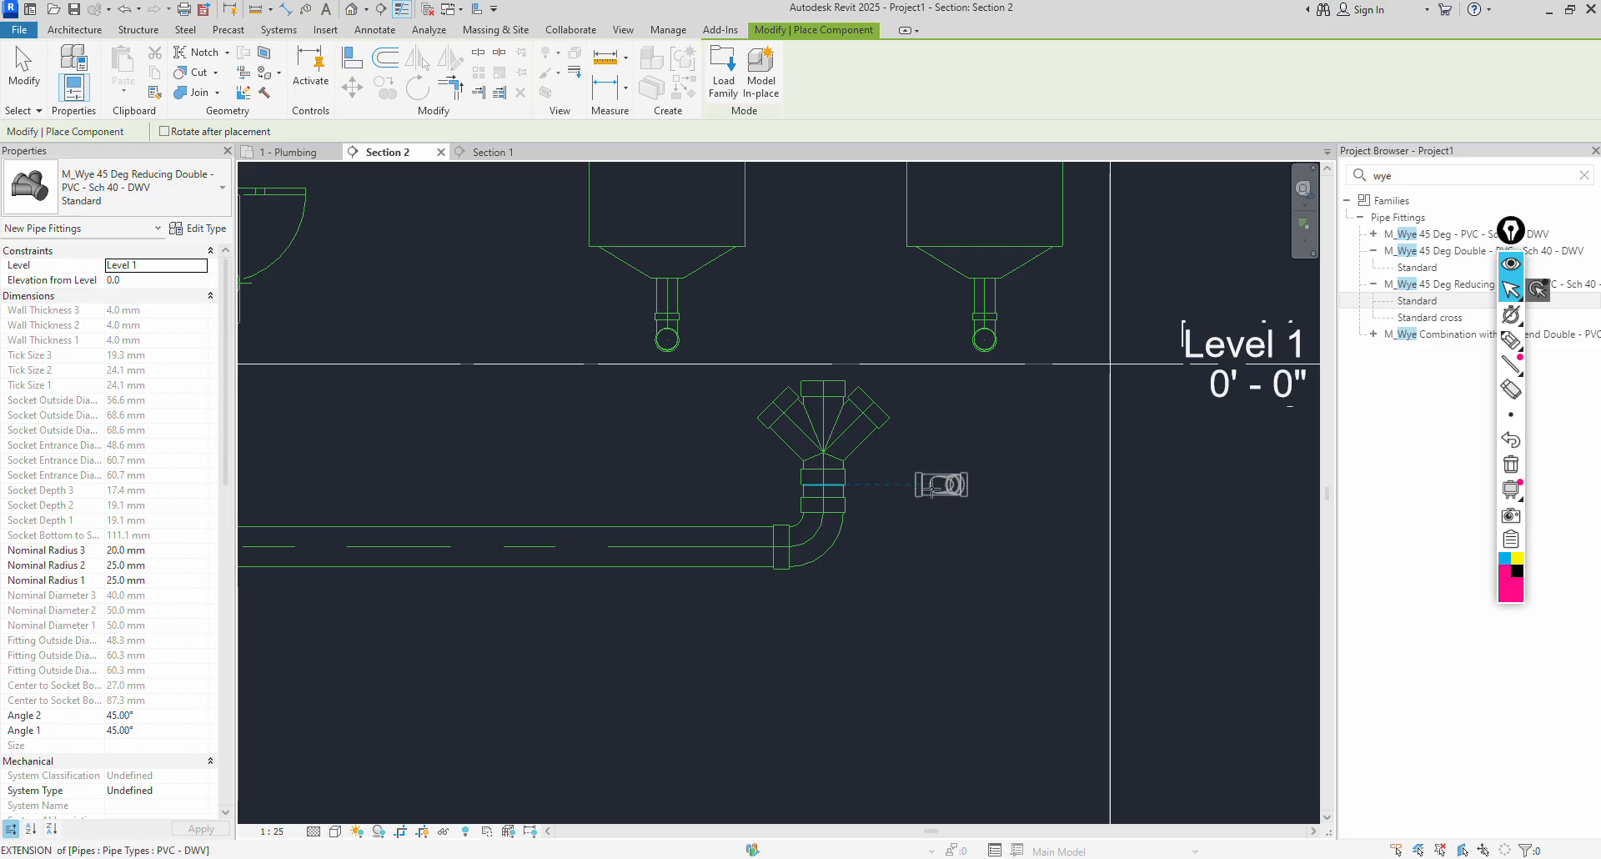
click(994, 488)
key(Escape)
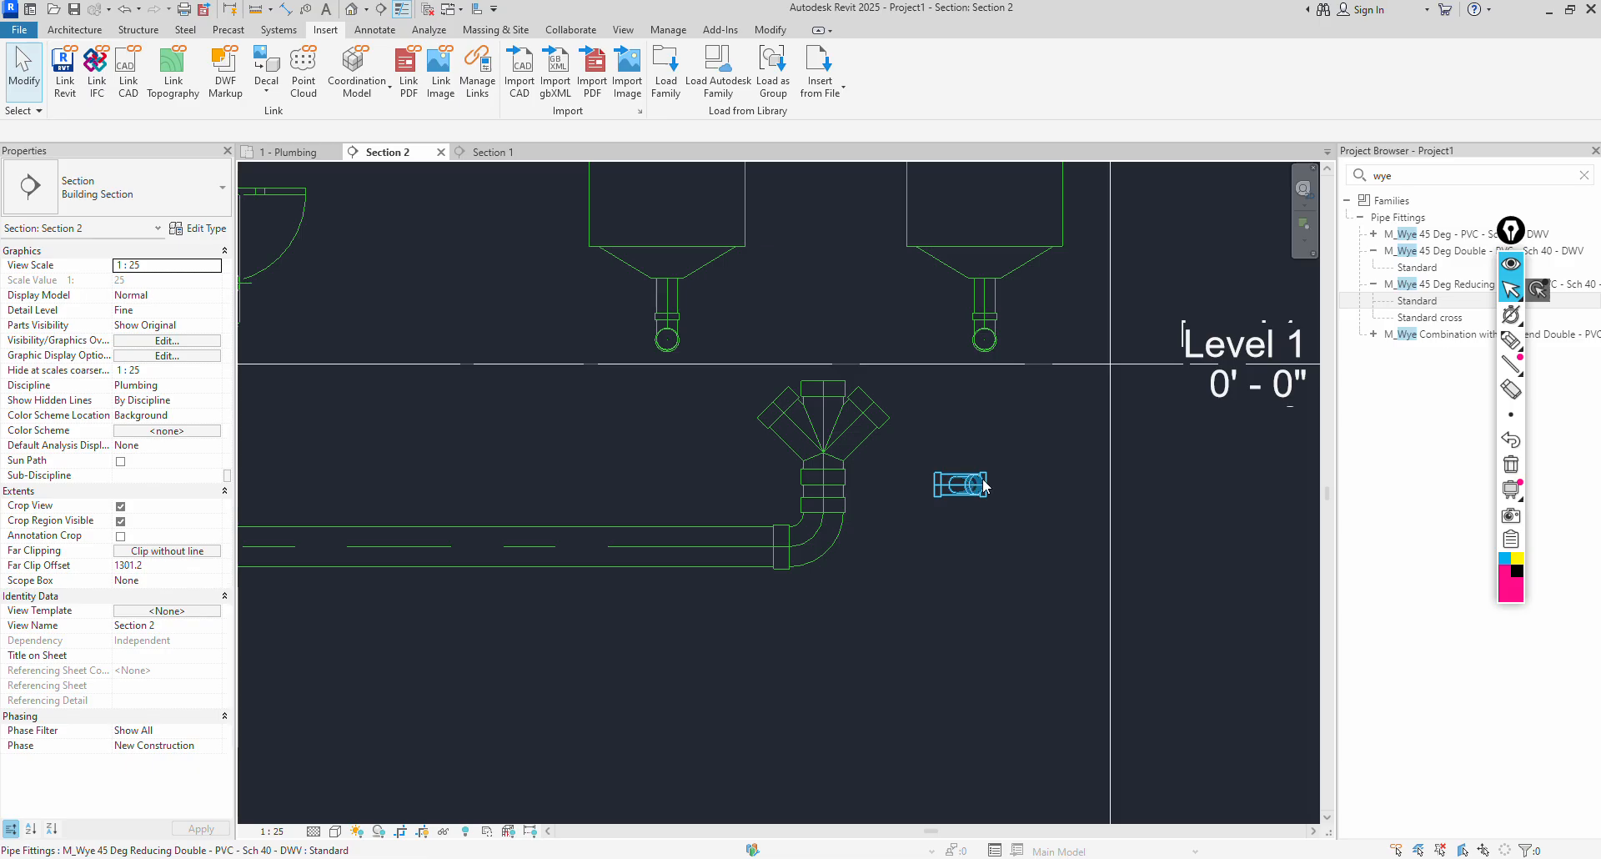
Flip and rotate the reducing double wye so it stands upright with its two branches angled upward.
click(985, 486)
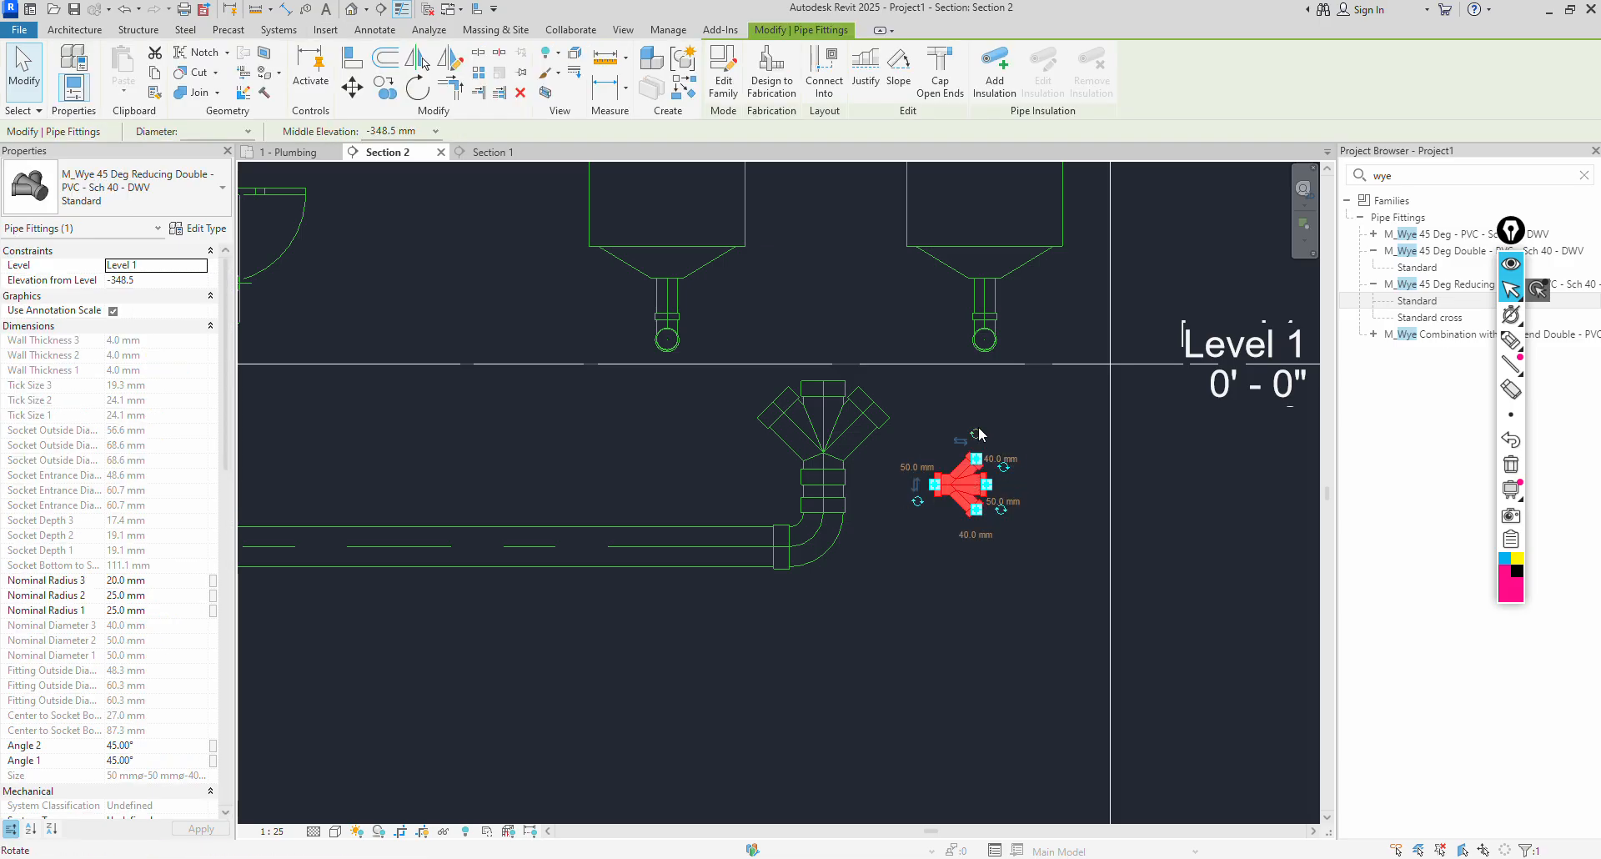
click(960, 442)
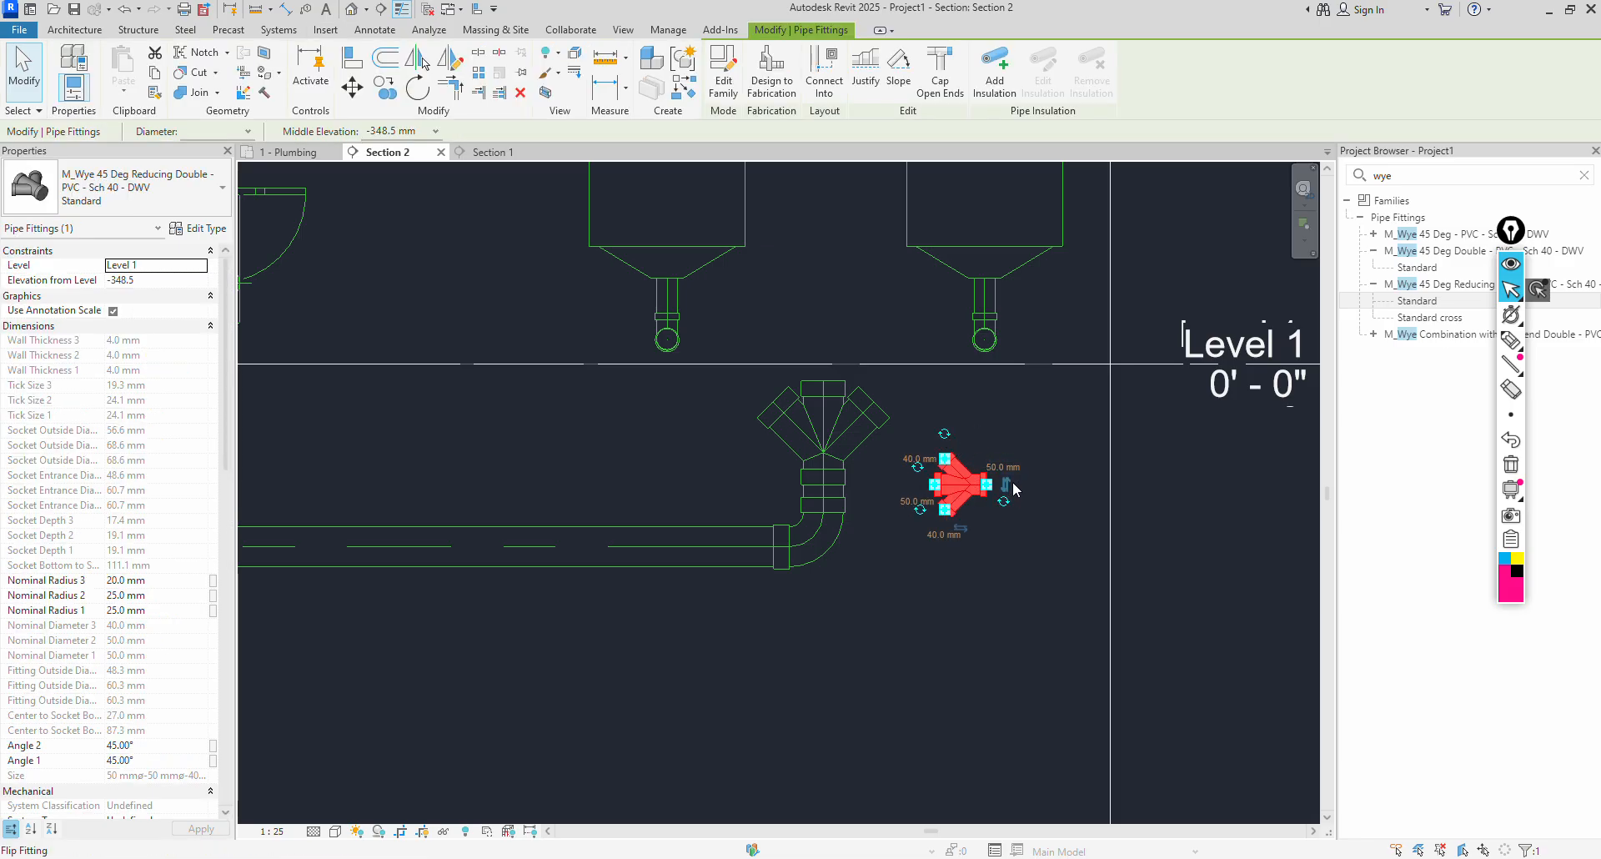
click(920, 459)
click(920, 460)
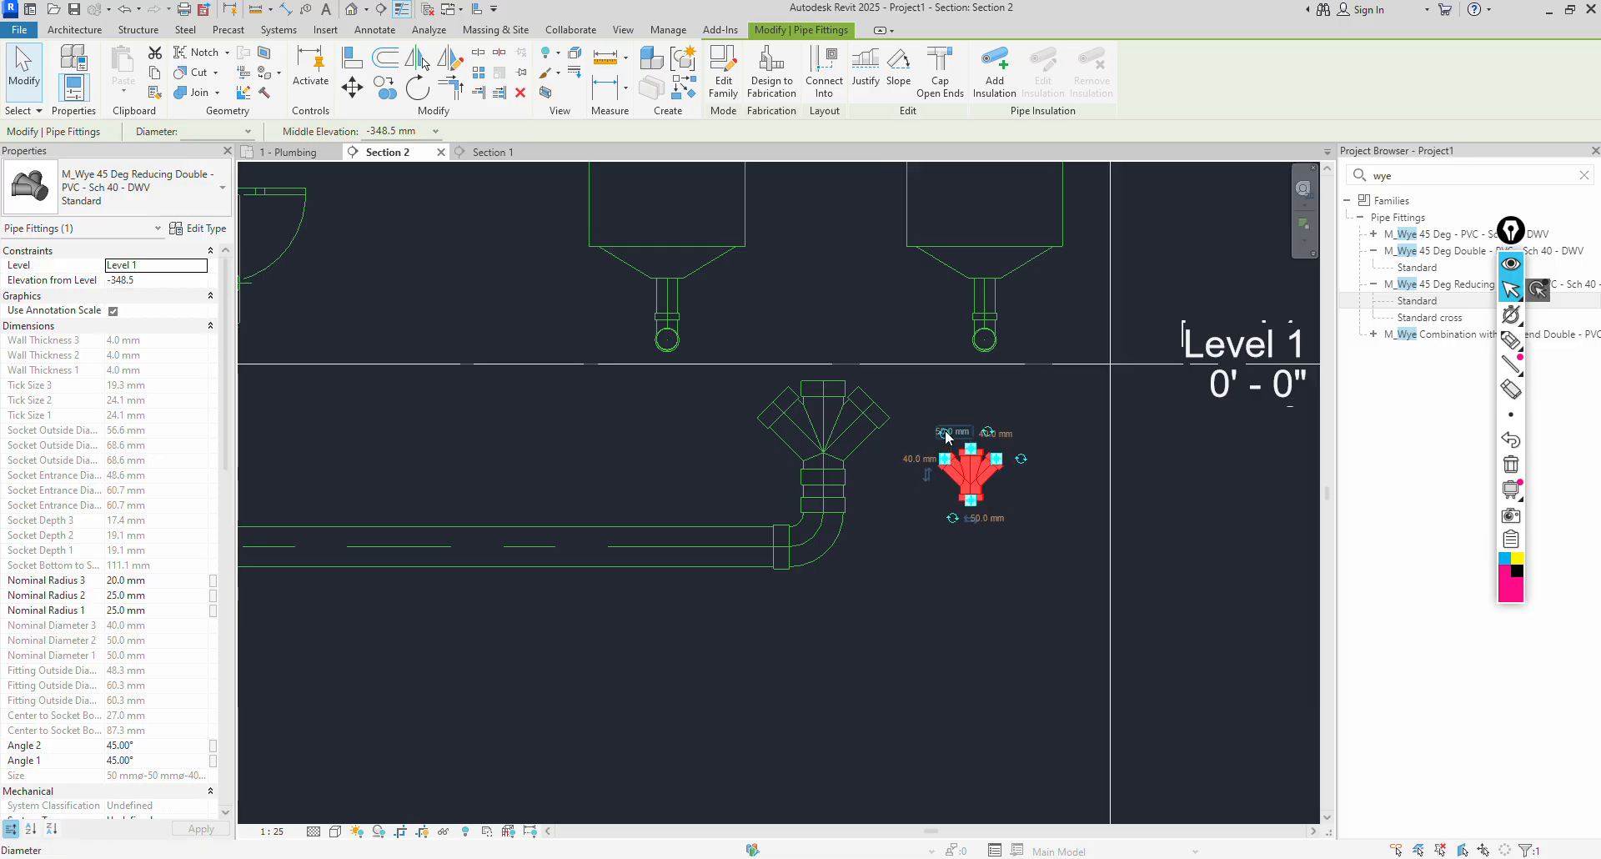
click(1013, 505)
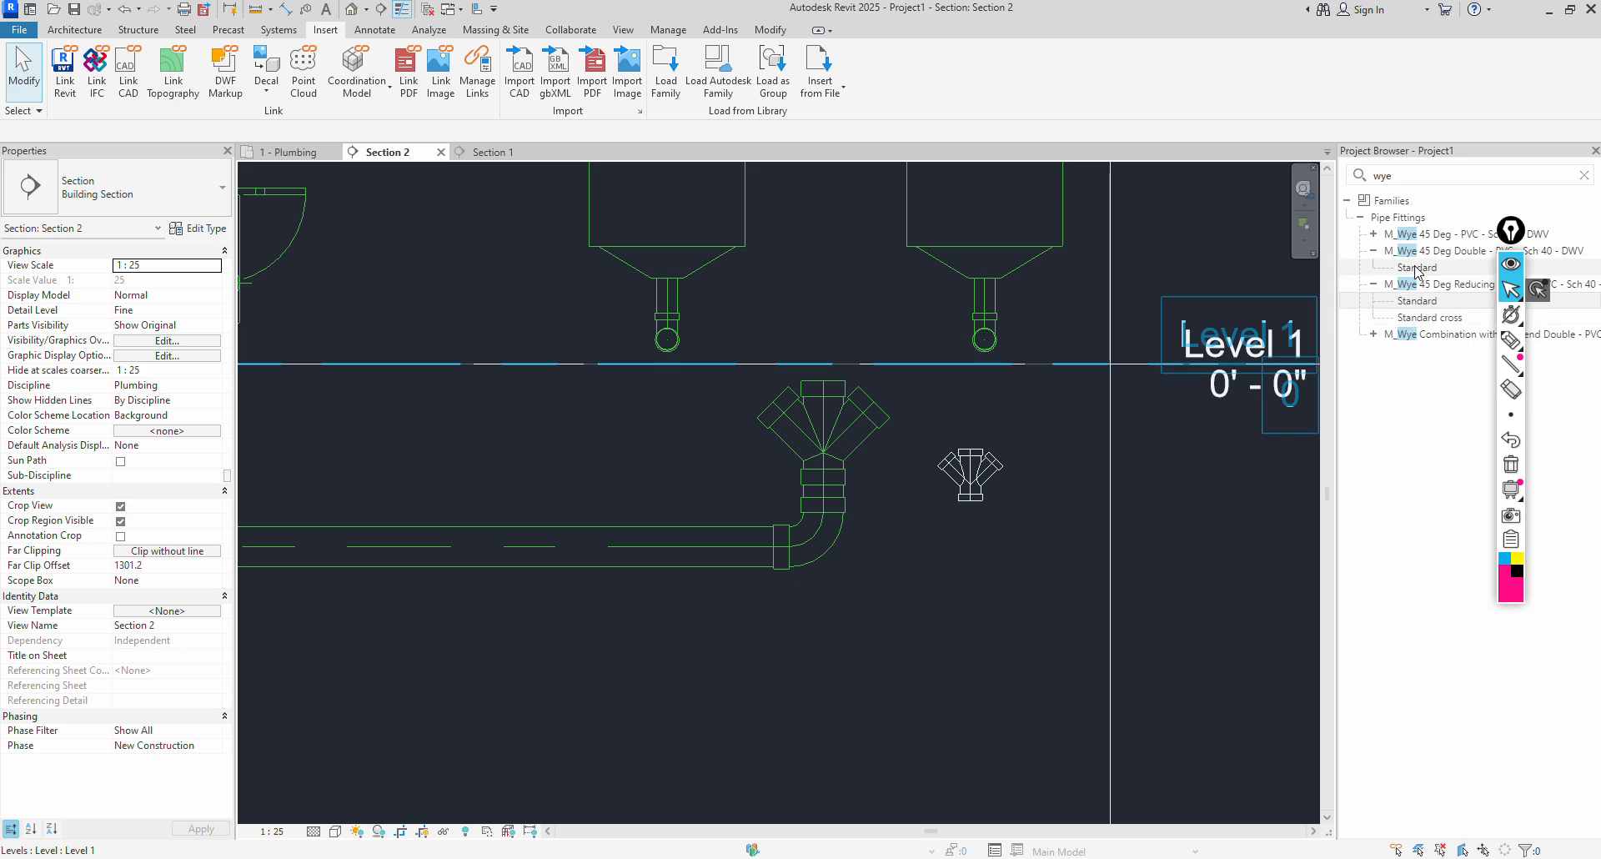
Place the Standard type of M_Wye Combination with 8th Bend Double beside the reducing double wye in Section 2.
click(1373, 333)
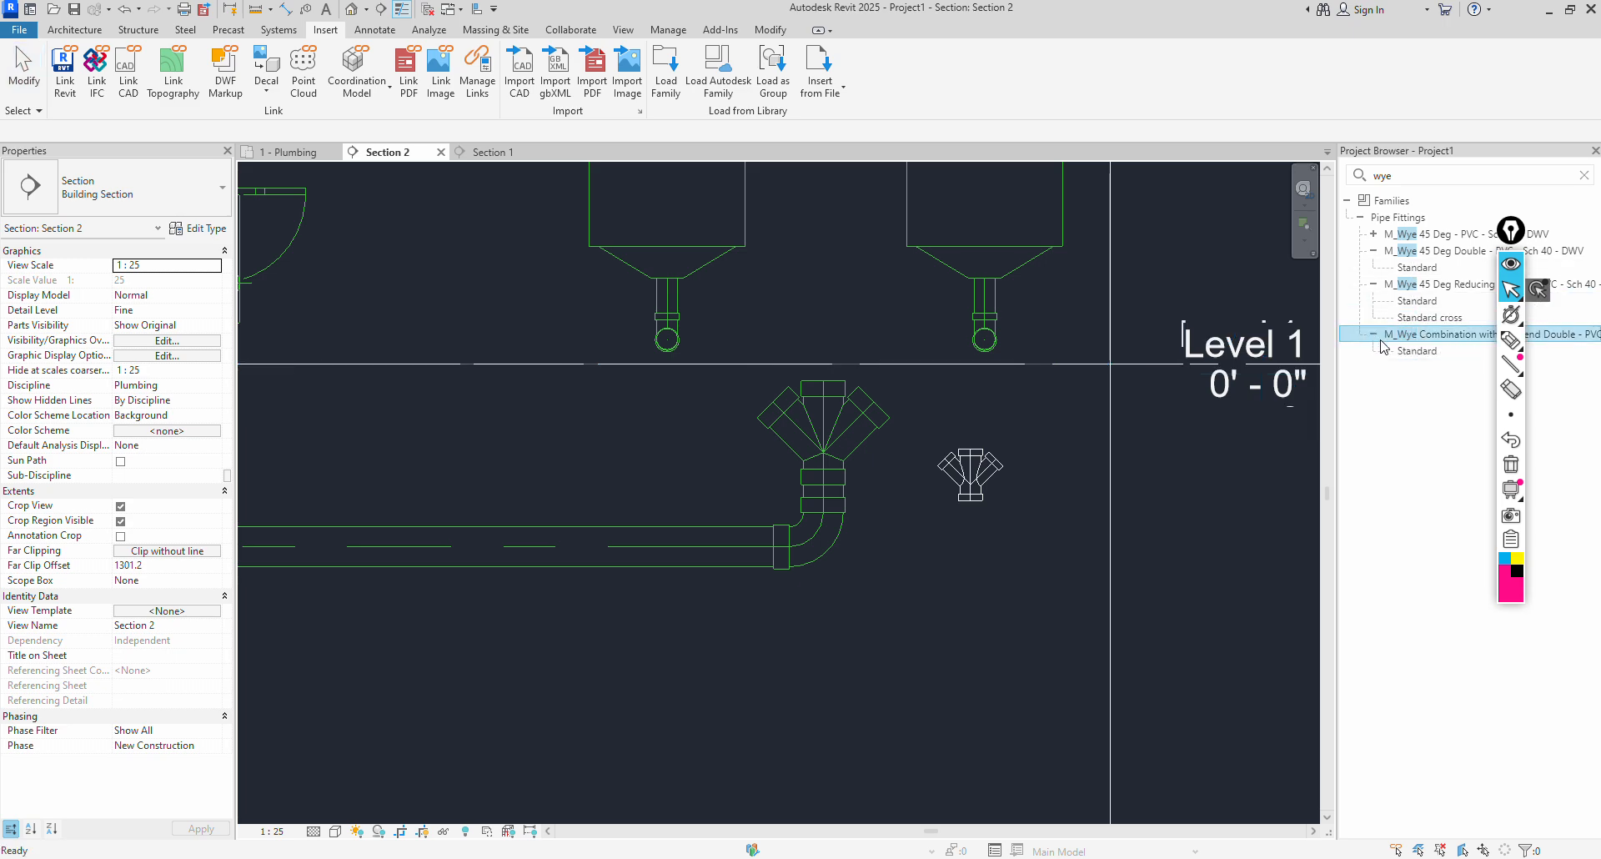
right_click(1384, 349)
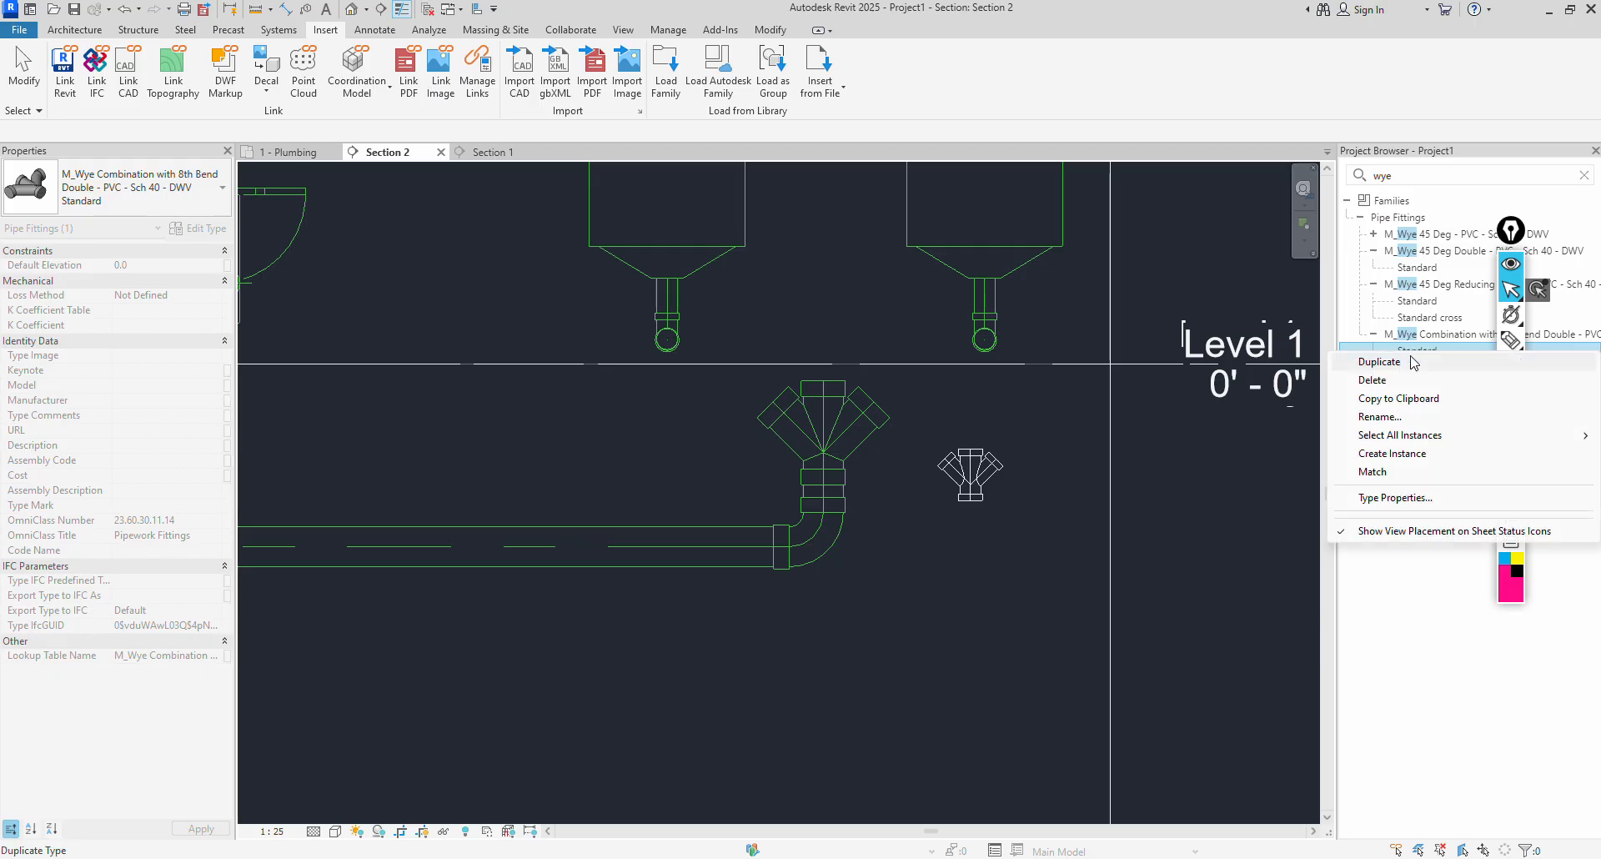
click(1378, 460)
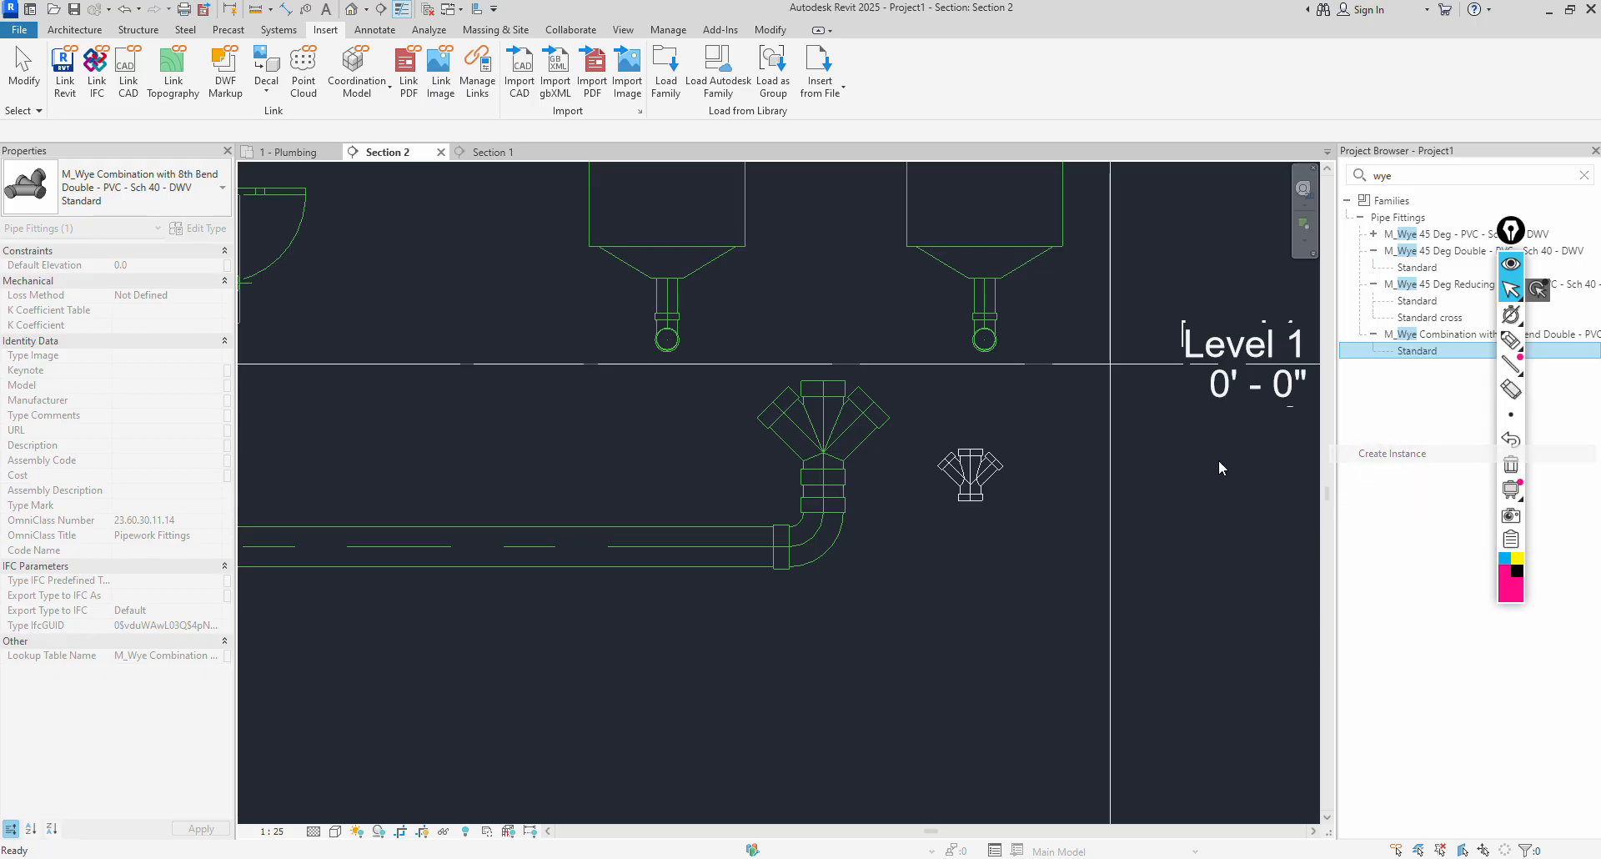
click(1084, 498)
key(Escape)
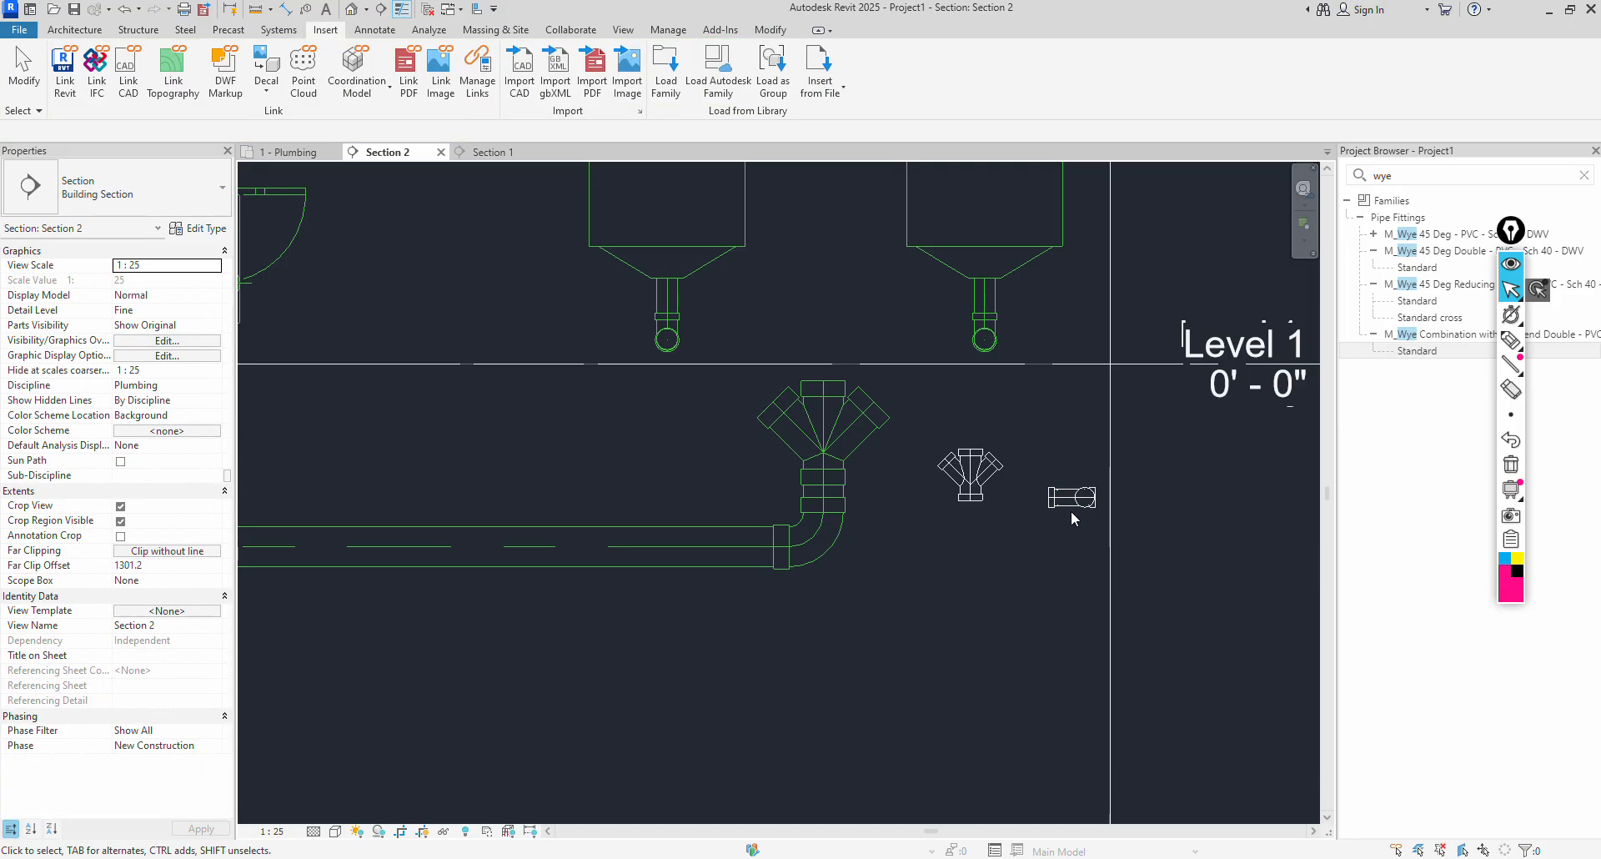
Rotate and flip the combination wye with 8th bends so it stands upright with its two branches sweeping upward.
click(1071, 501)
click(1073, 456)
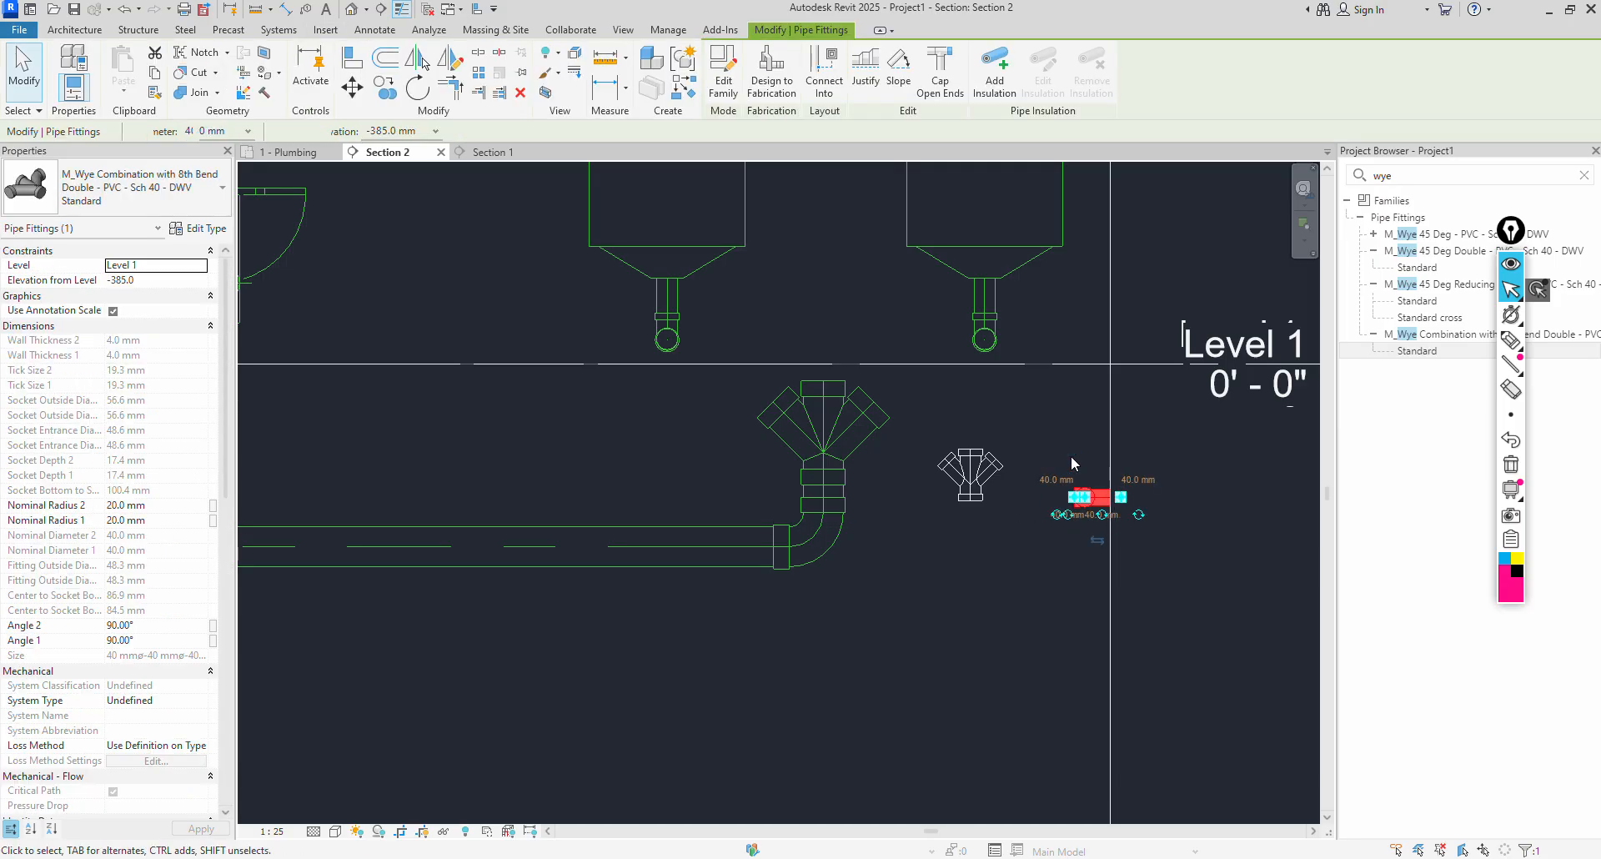
click(1069, 514)
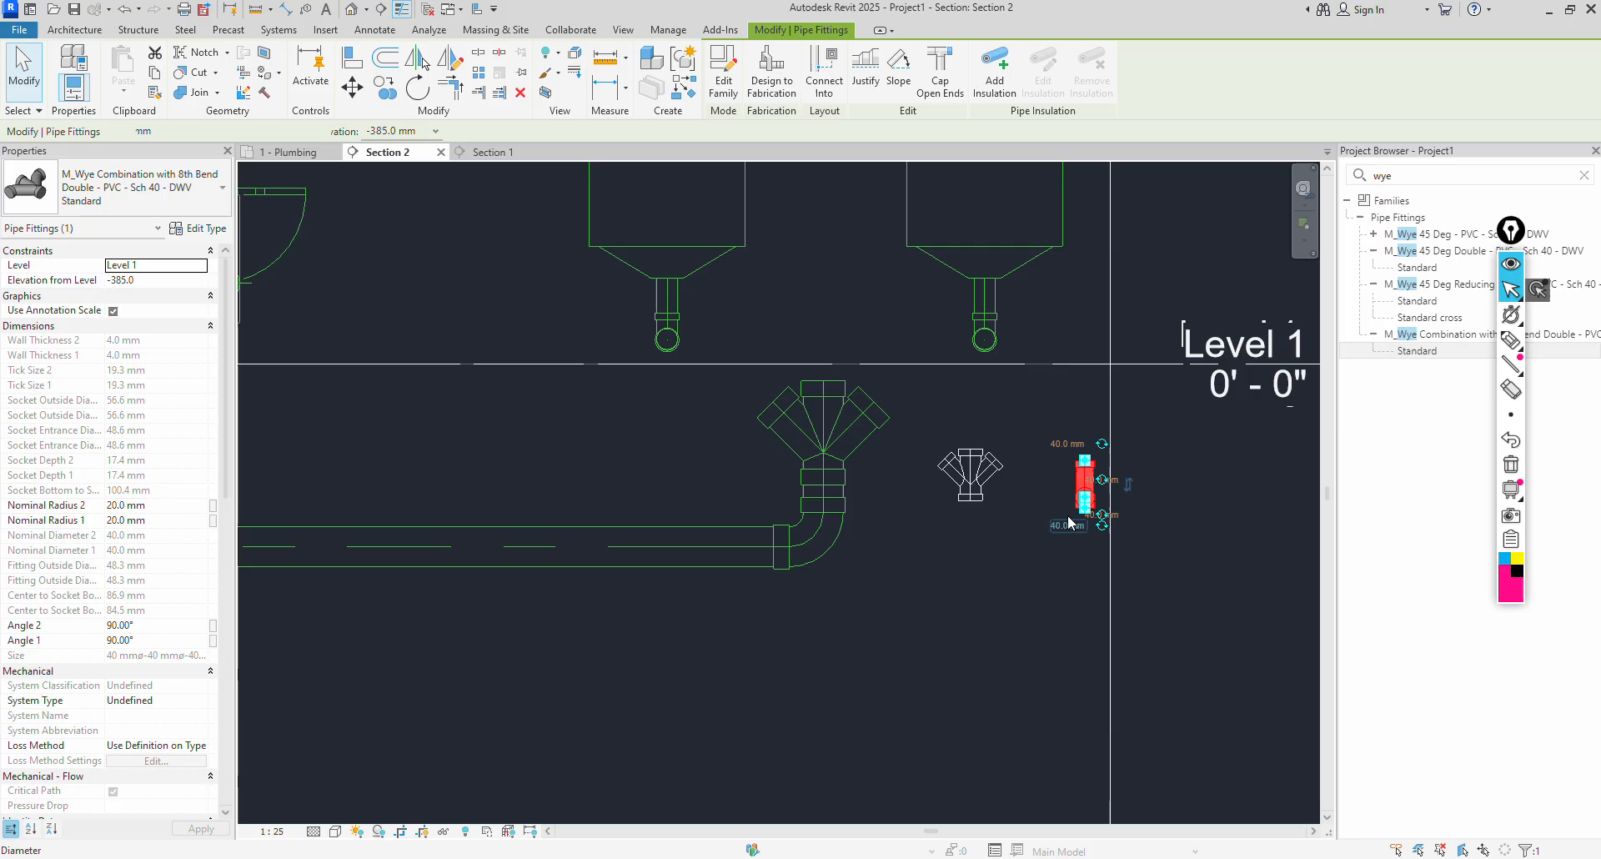
click(1102, 445)
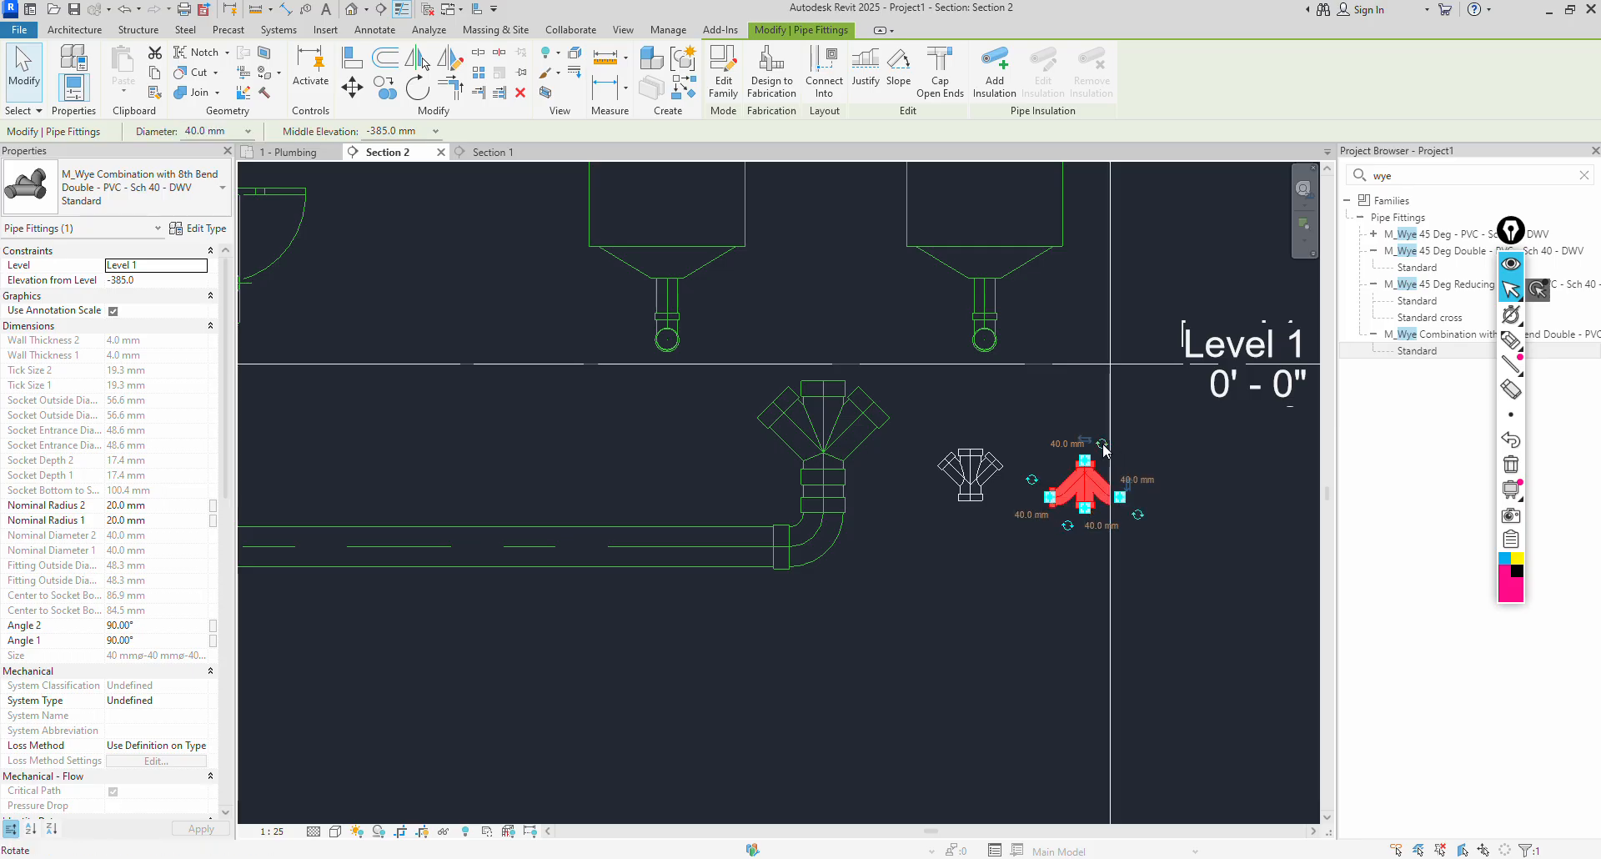
click(1133, 498)
Delete the 100 mm 45-degree double wye from the riser and move the 8th-bend combination wye above the riser's open end in Section 2.
click(1051, 367)
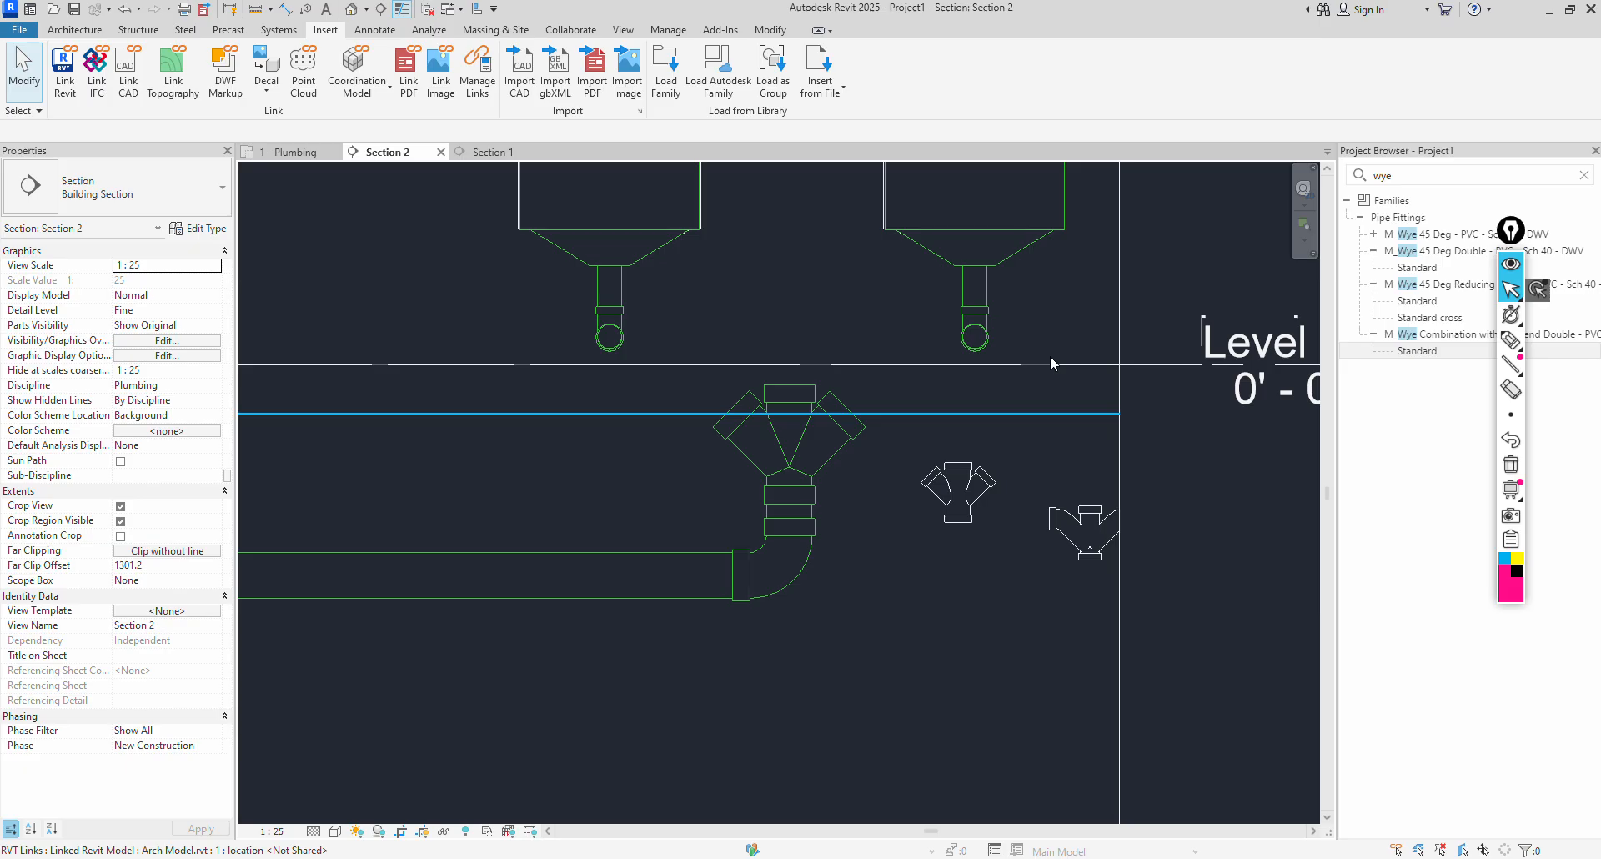
middle_drag(1054, 465, 952, 429)
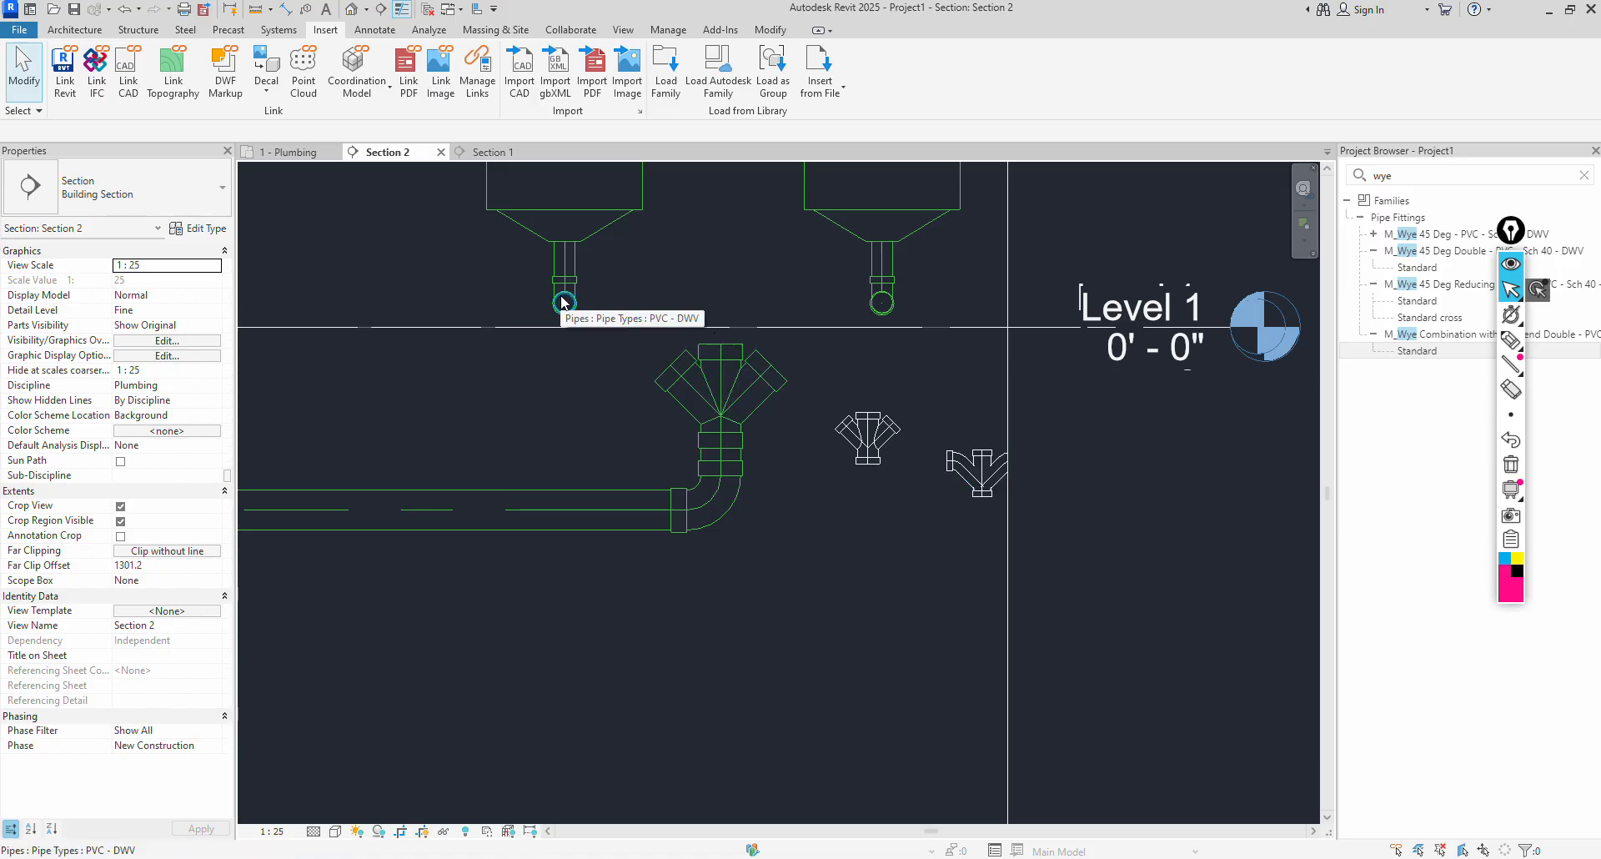
click(787, 382)
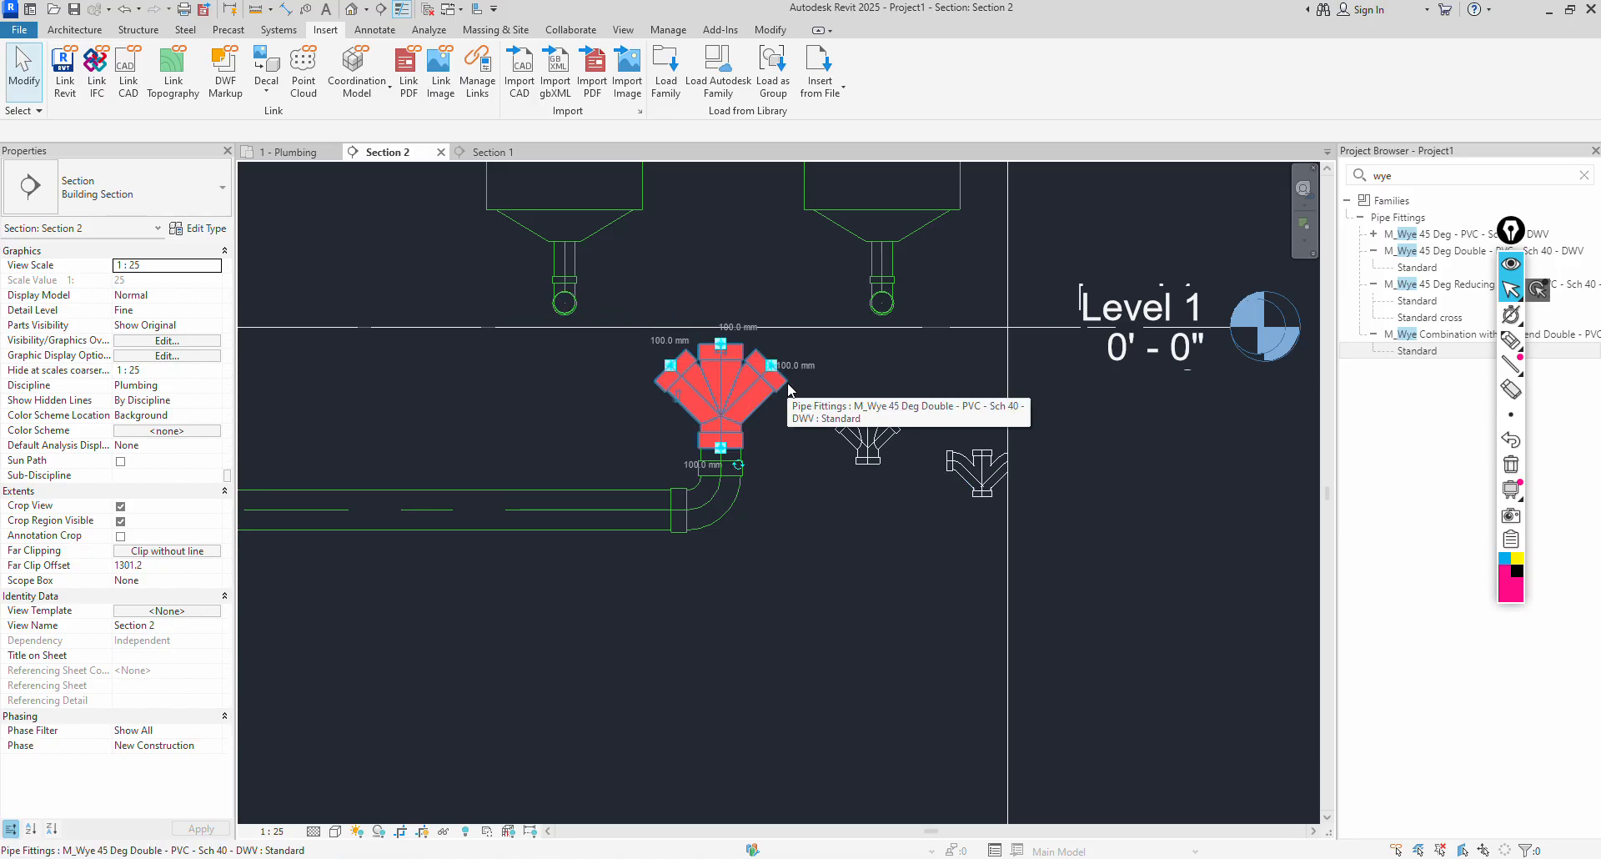
key(Delete)
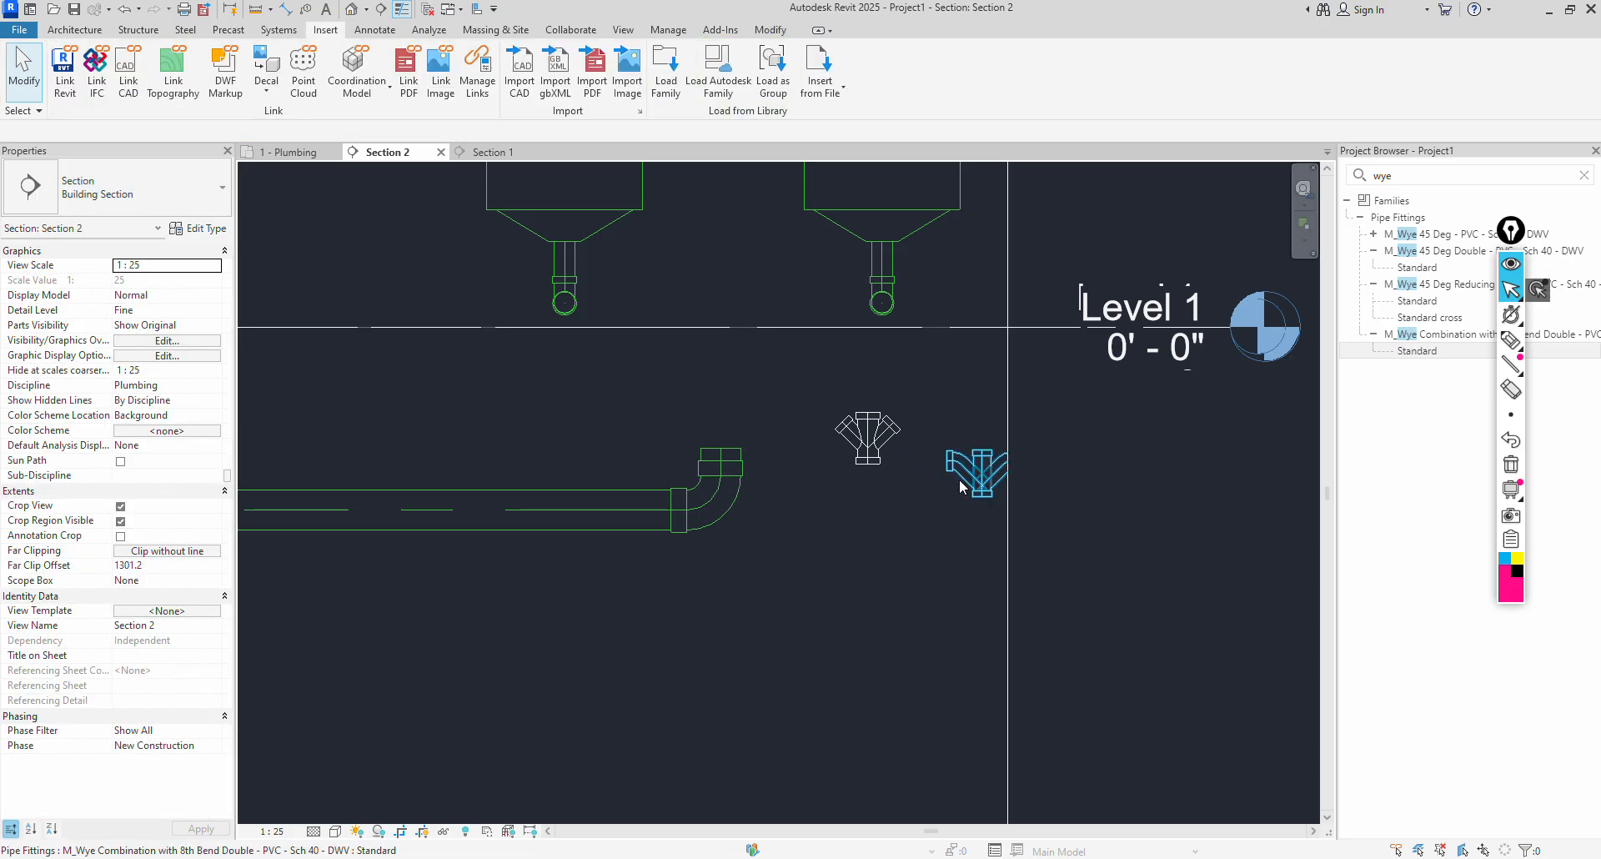
drag(985, 505, 722, 420)
click(783, 427)
Align the combination wye with the sloped main's centreline in the 1 - Plumbing plan, and return to Section 2.
click(292, 154)
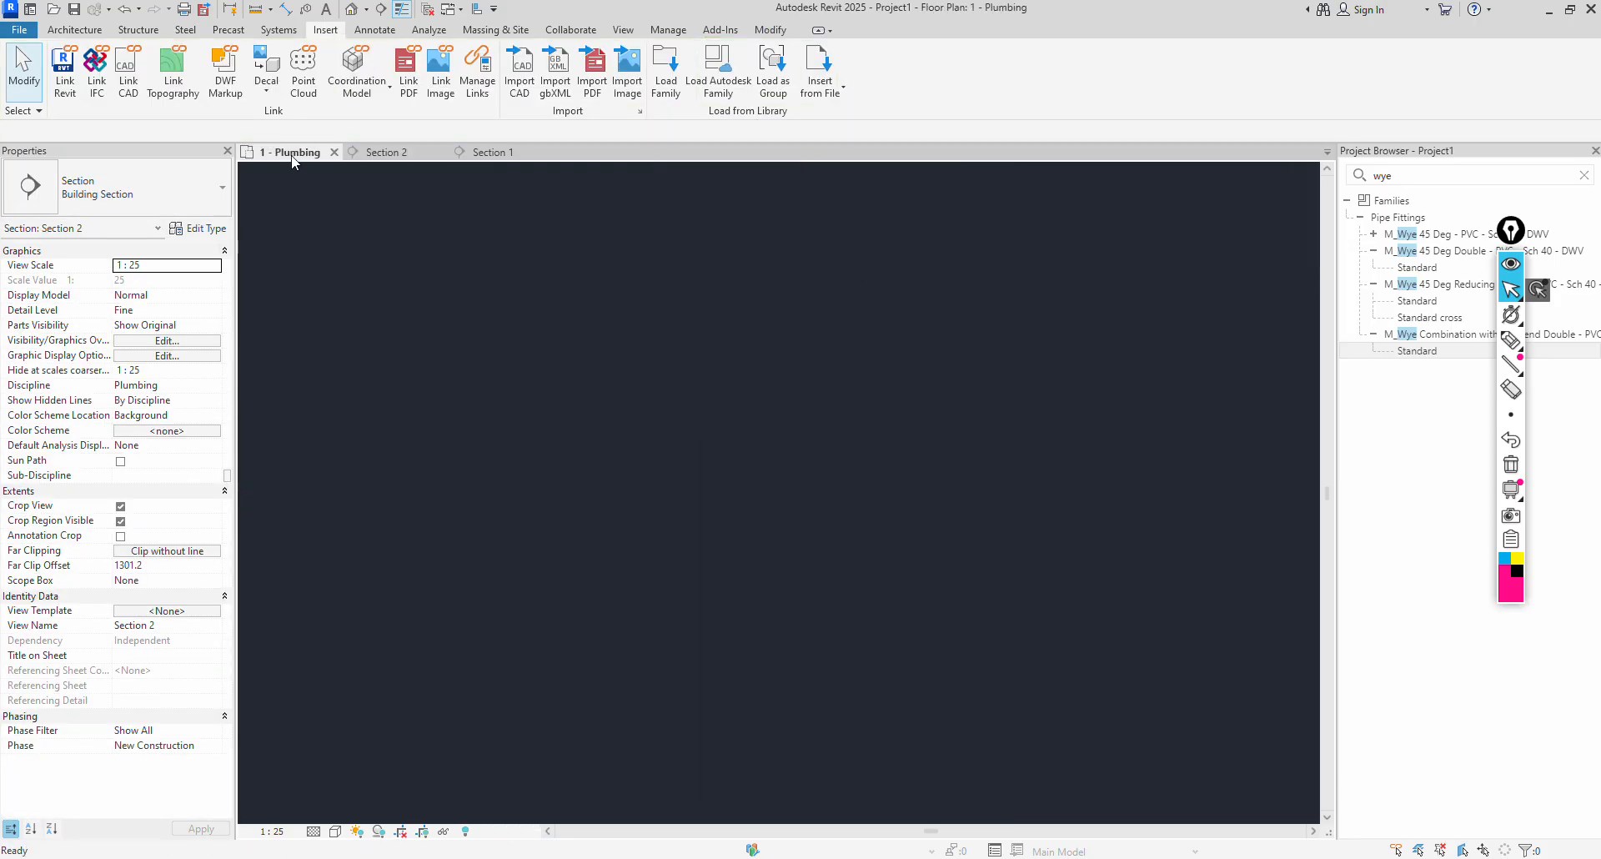
scroll(537, 270, up, 2)
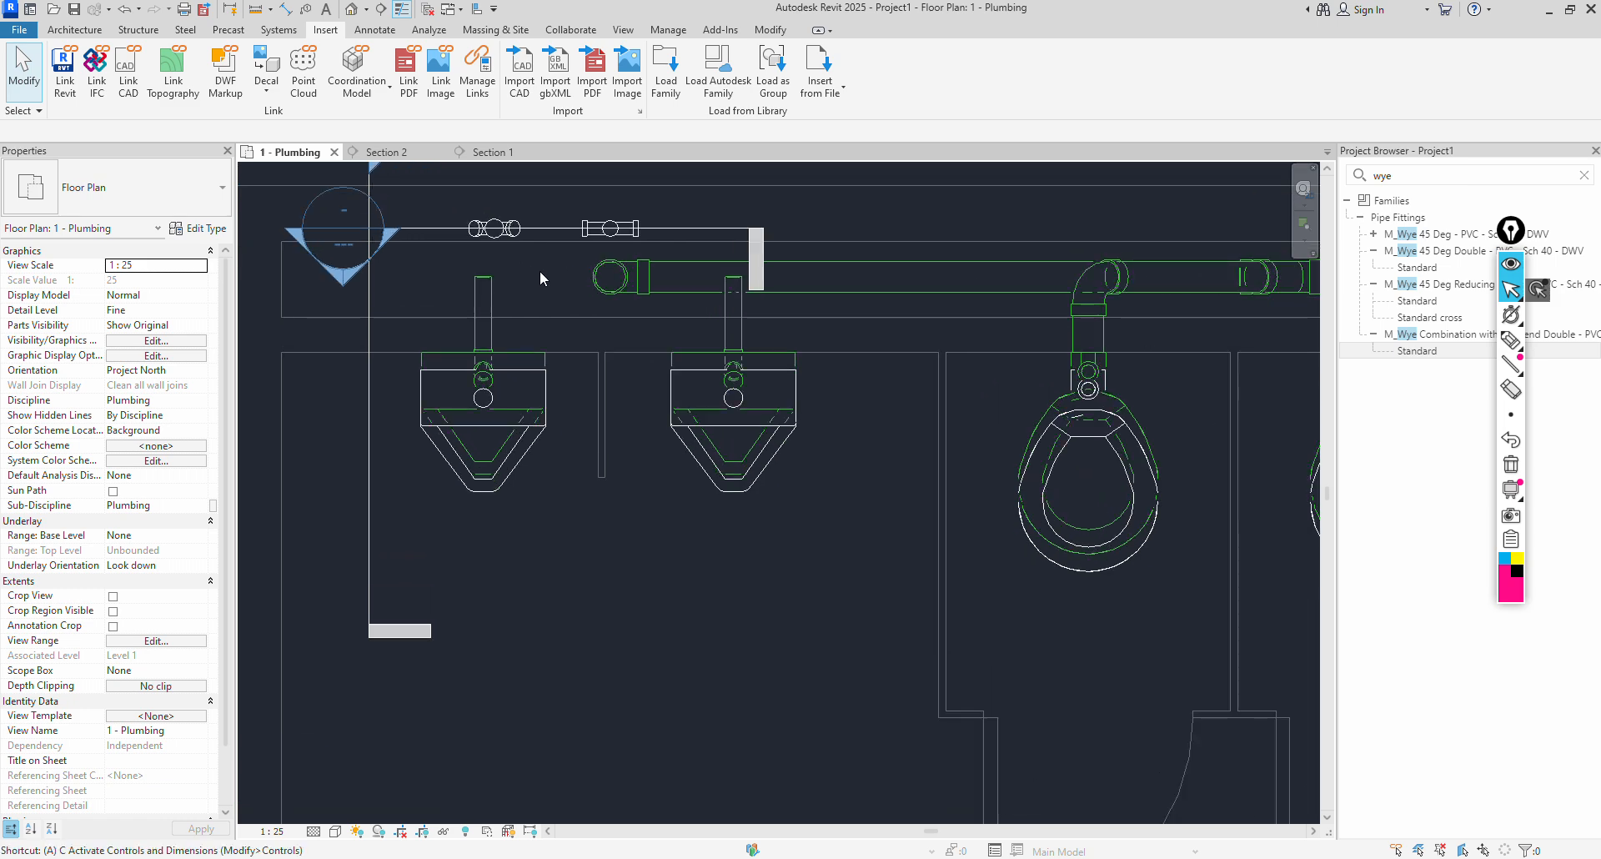
key(a)
key(l)
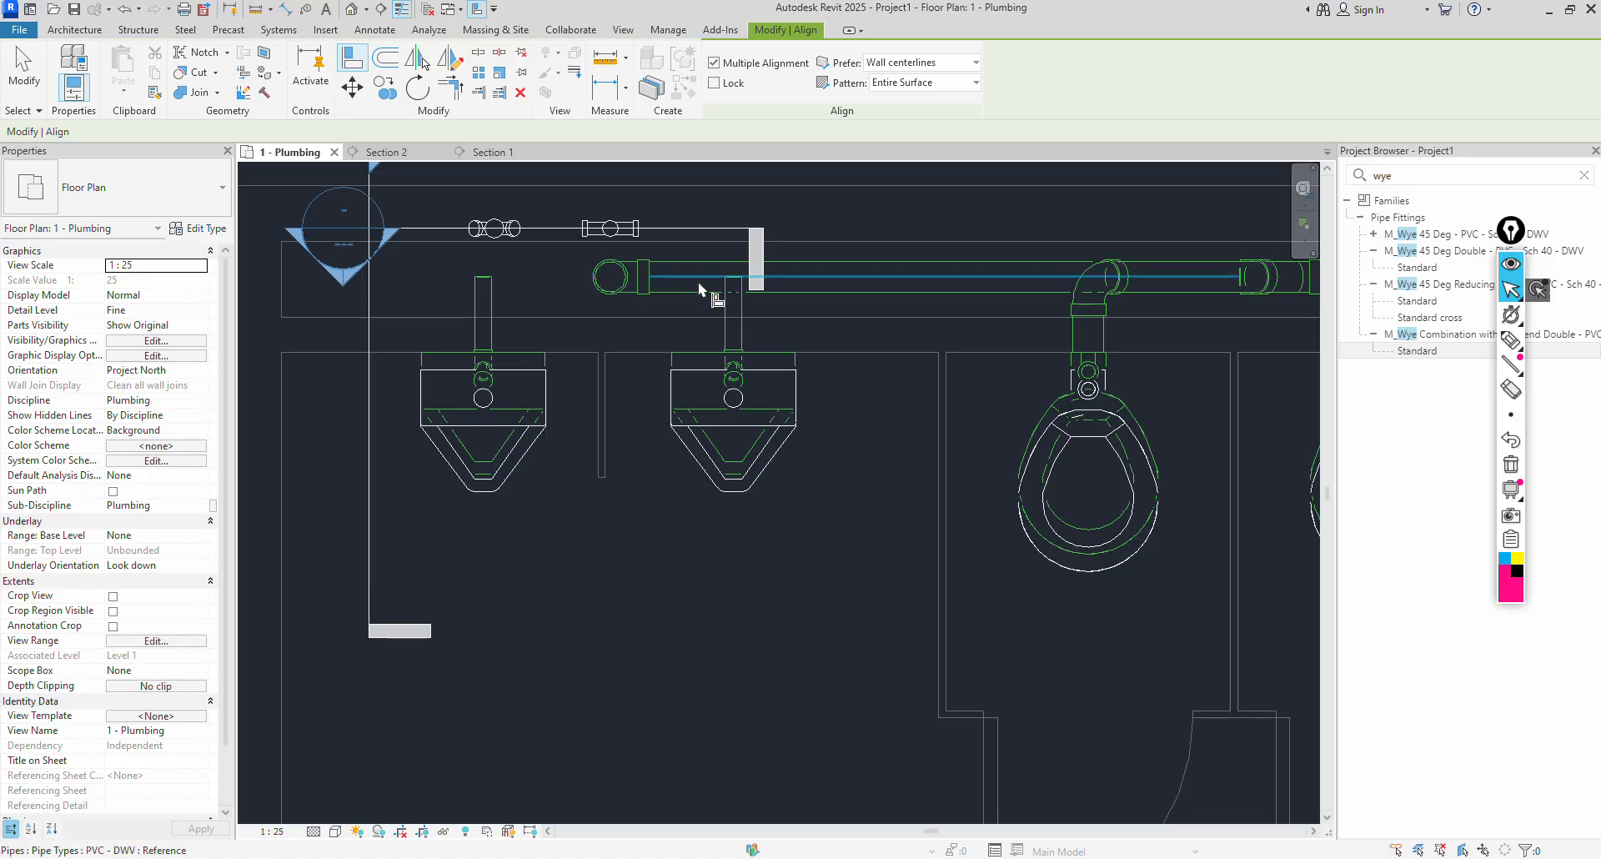
click(699, 283)
click(610, 233)
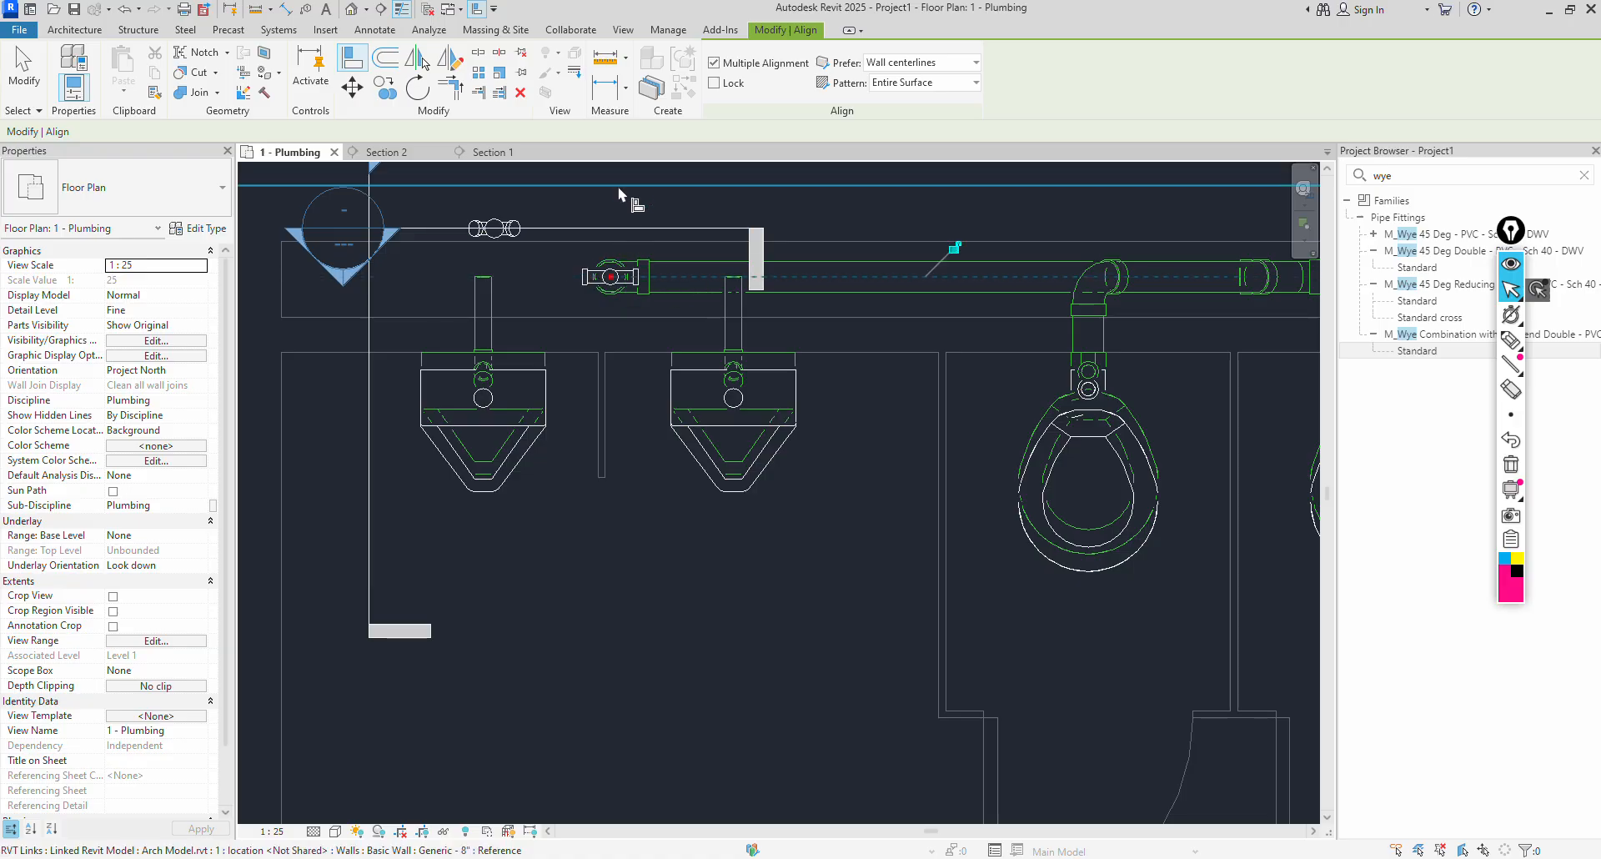
key(Escape)
key(Escape)
click(483, 151)
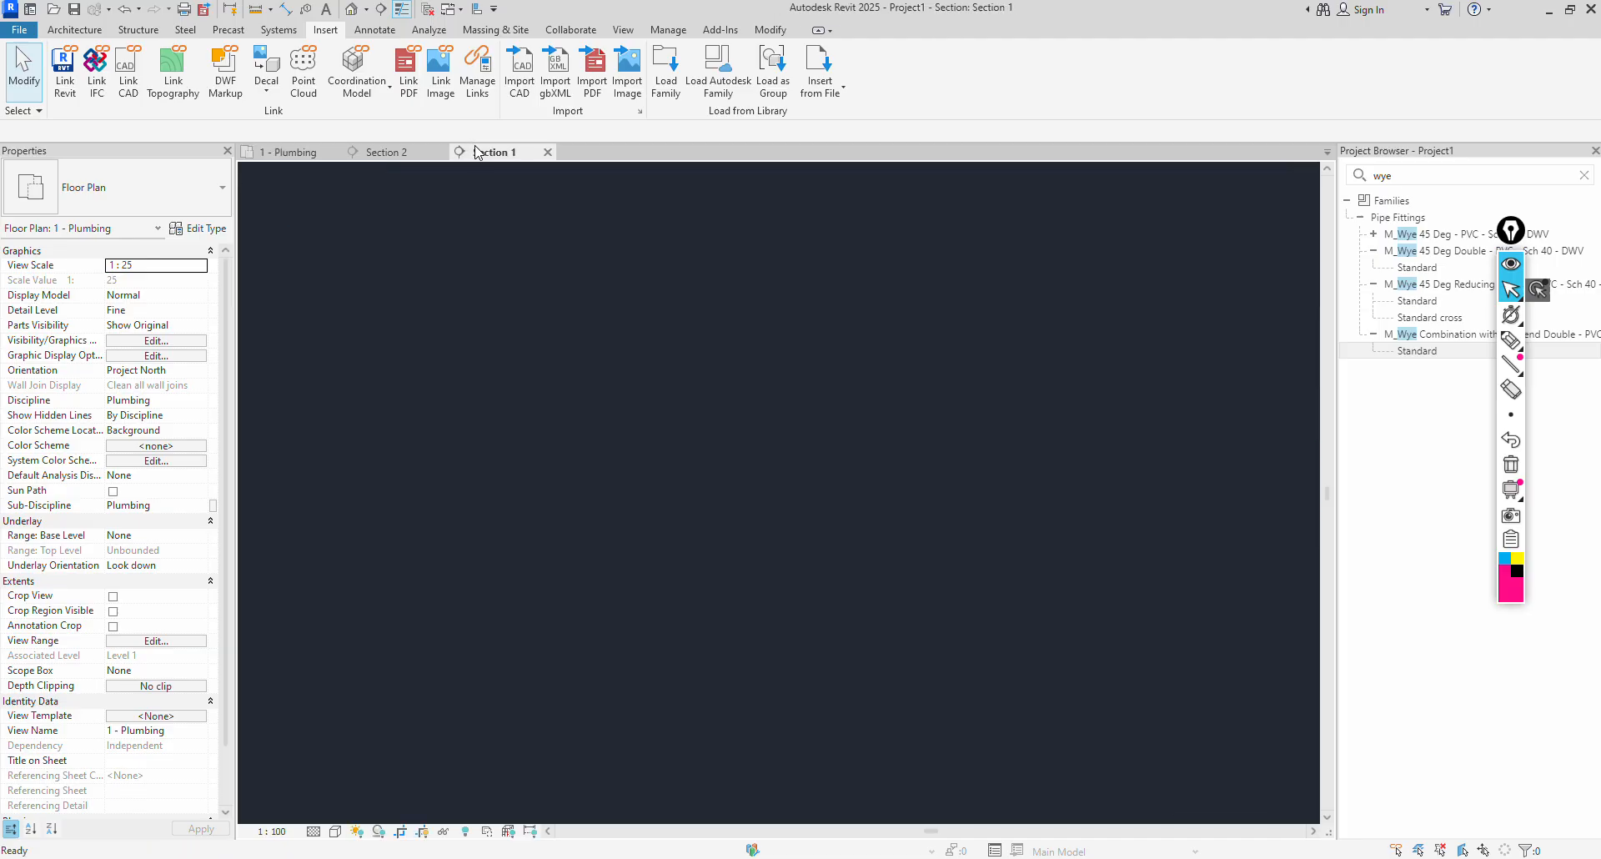
click(392, 154)
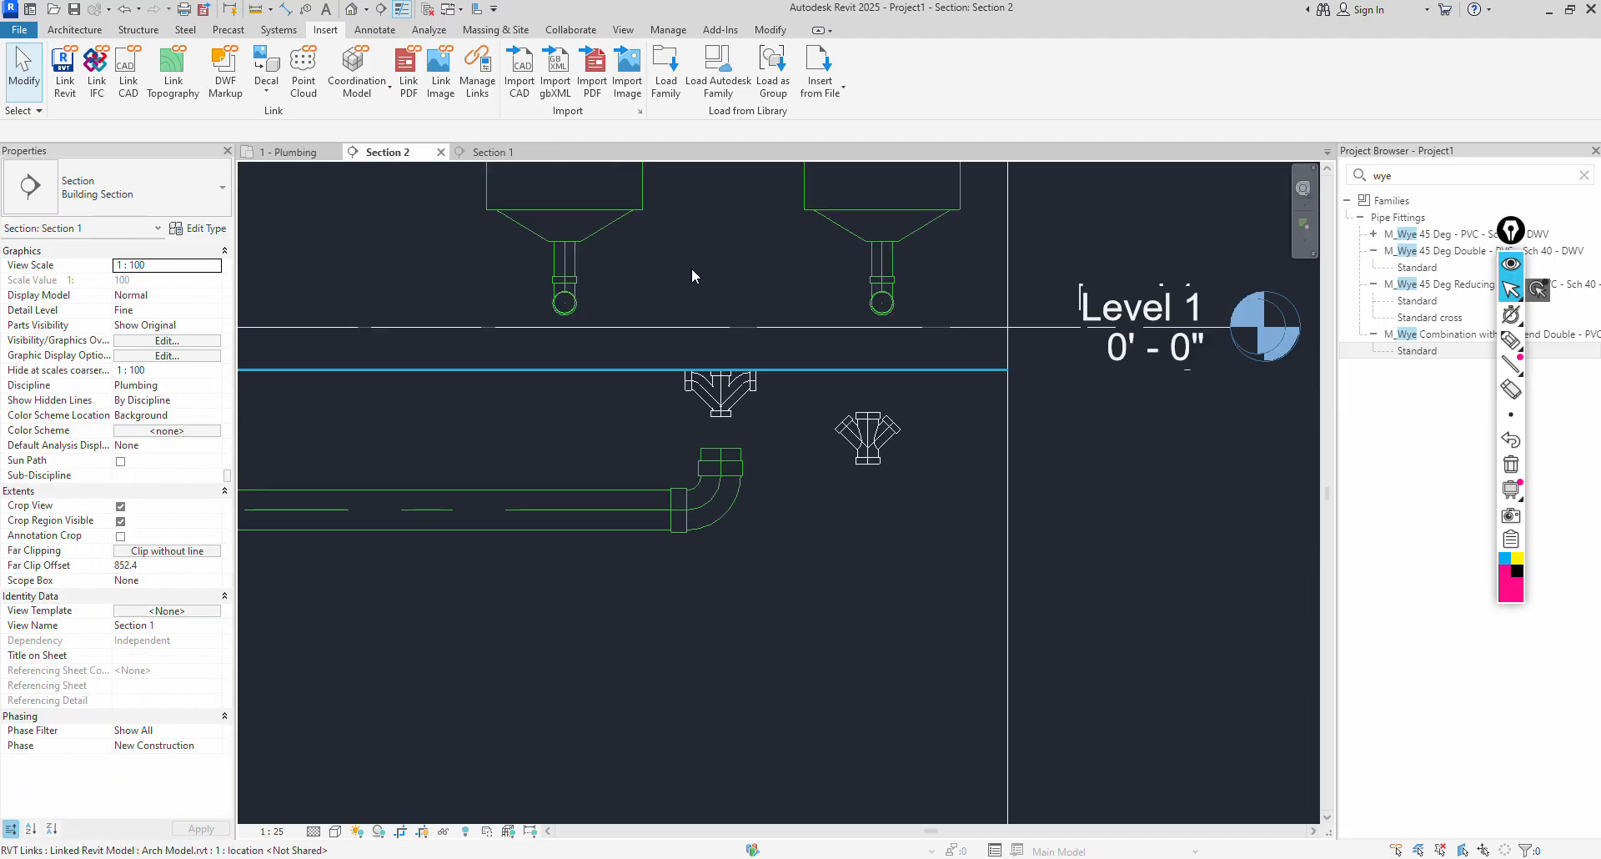
Set the main run diameter of the 8th-bend combination wye above the riser to 100 mm.
scroll(717, 375, up, 2)
click(748, 434)
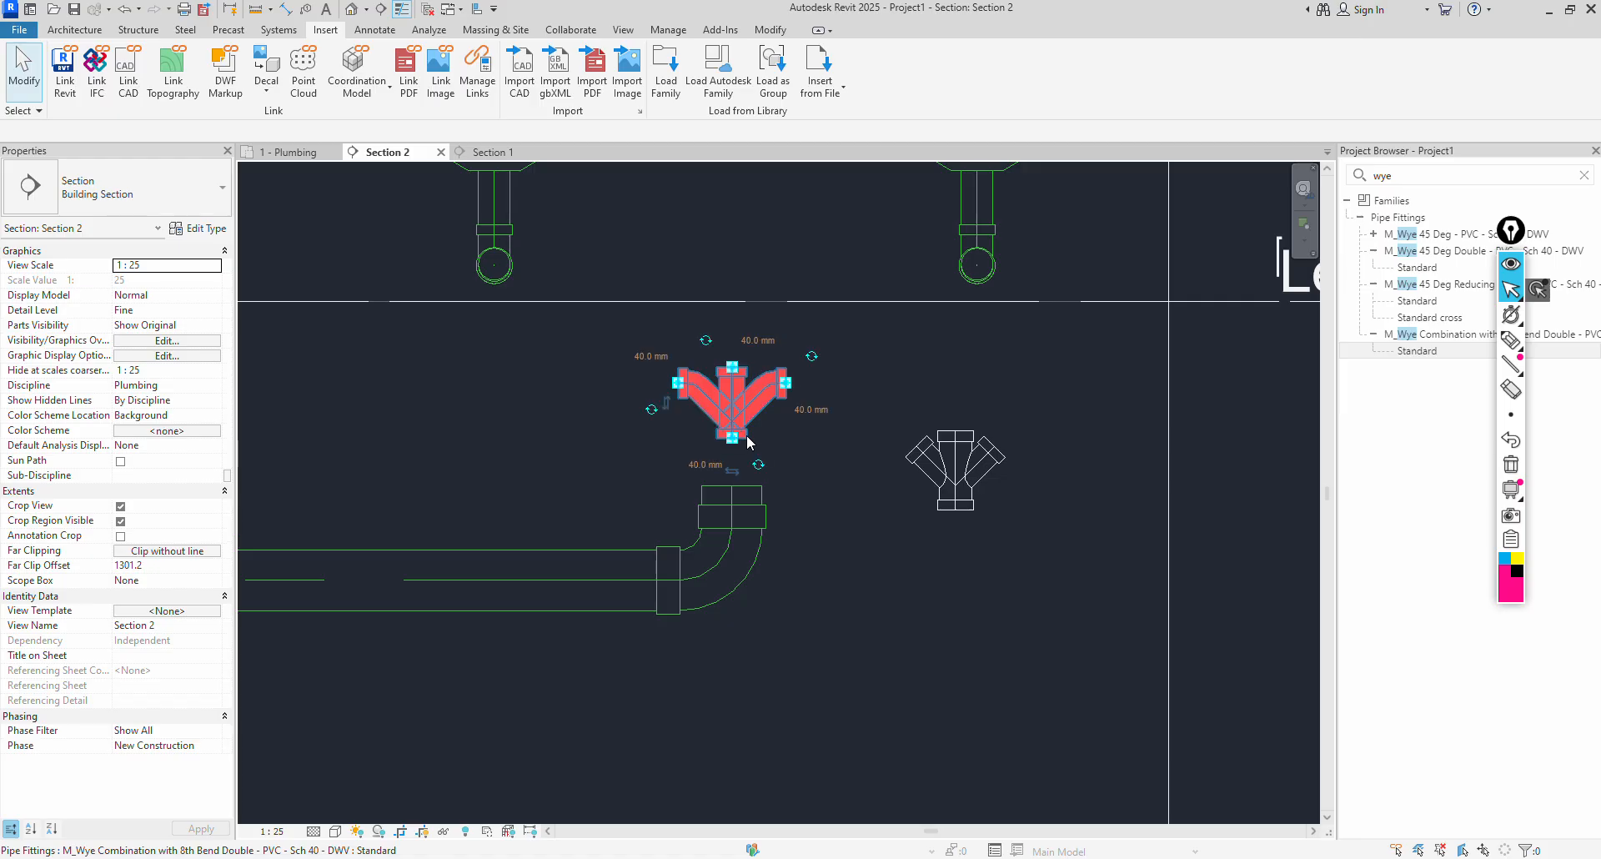
text(10)
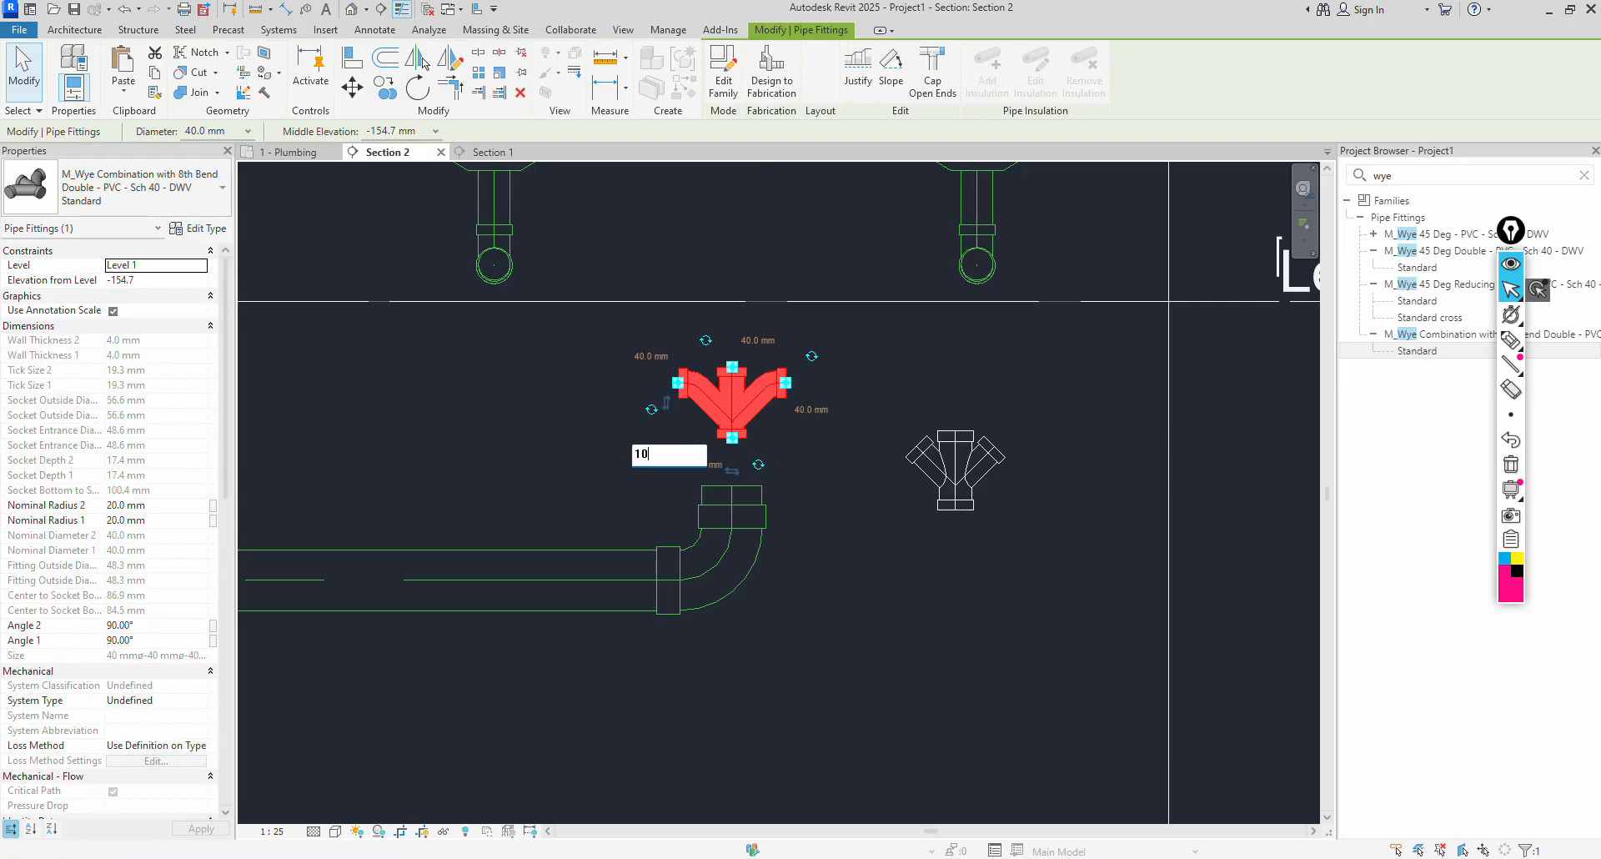
text(0)
key(Return)
key(Escape)
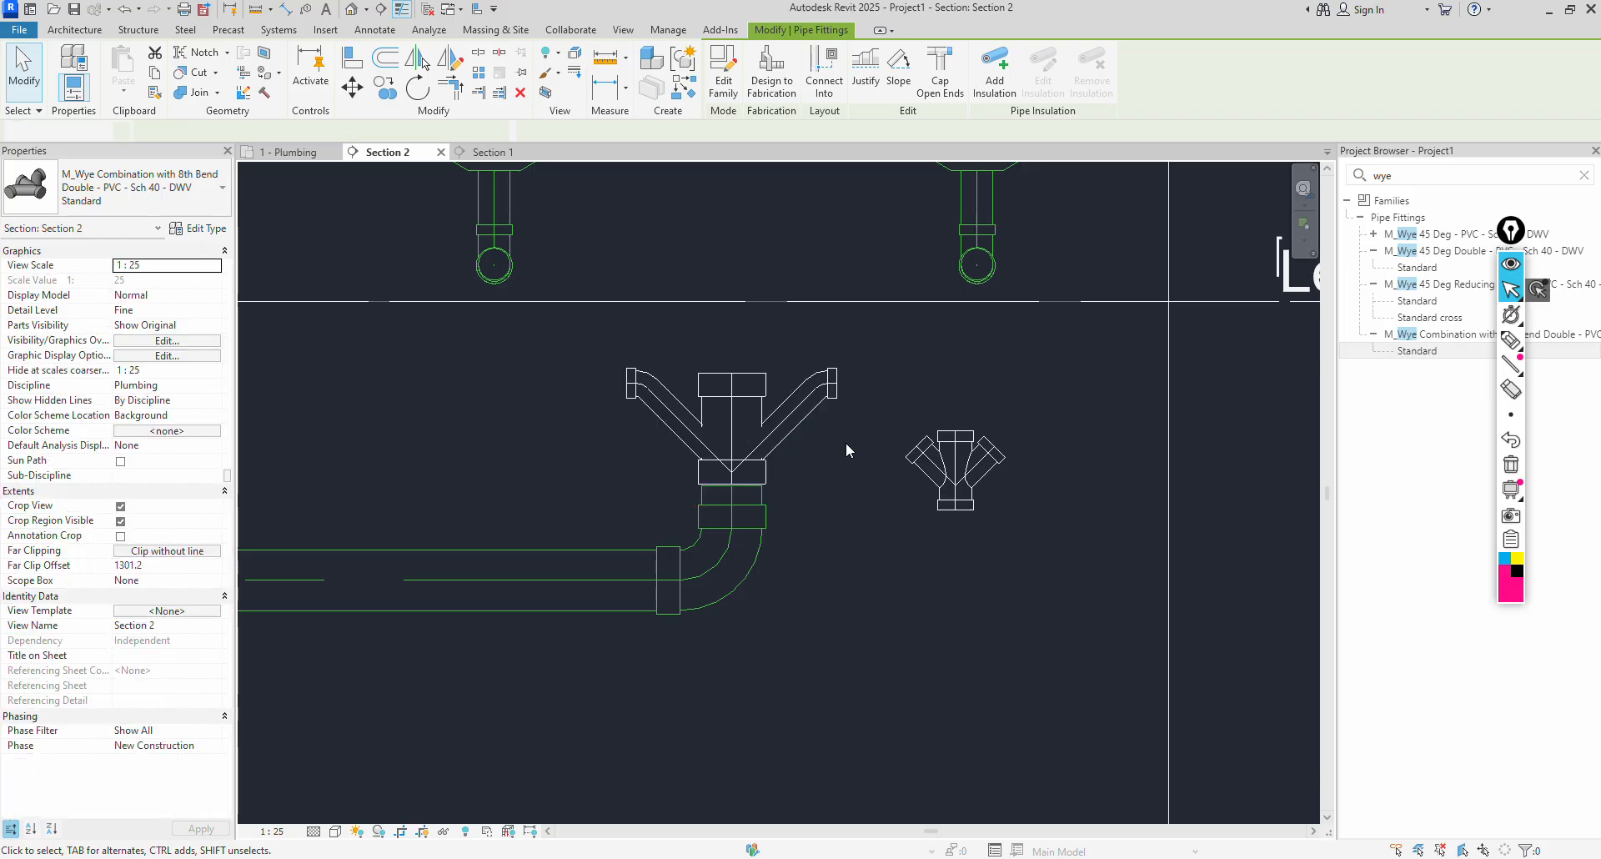
Check the diameter of a urinal's drain pipe and set the combination wye's two branches to 50 mm.
scroll(574, 342, down, 2)
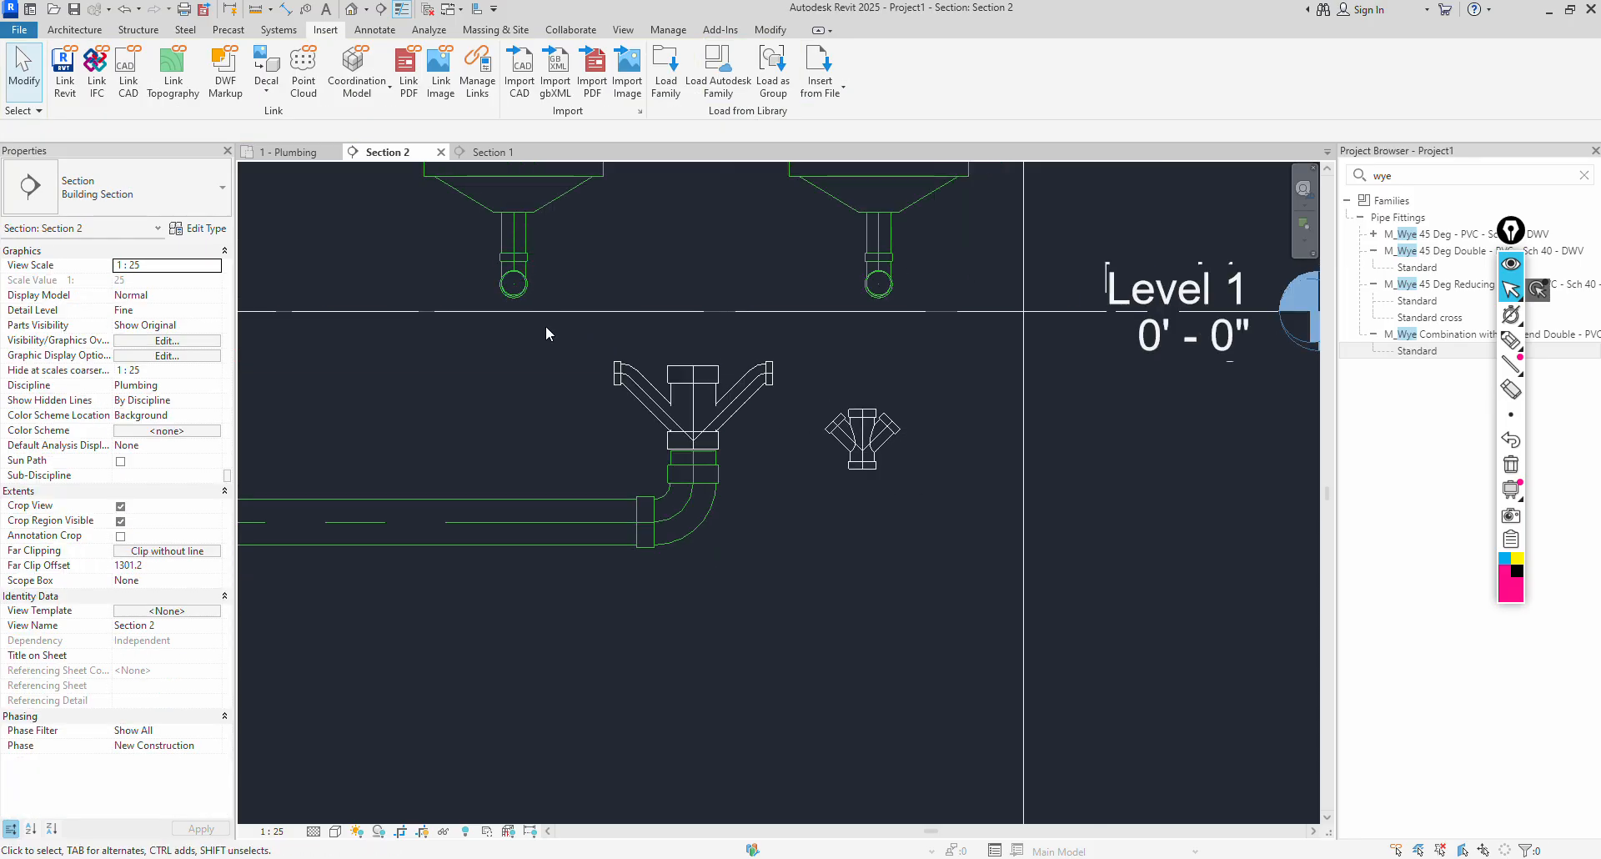
click(522, 229)
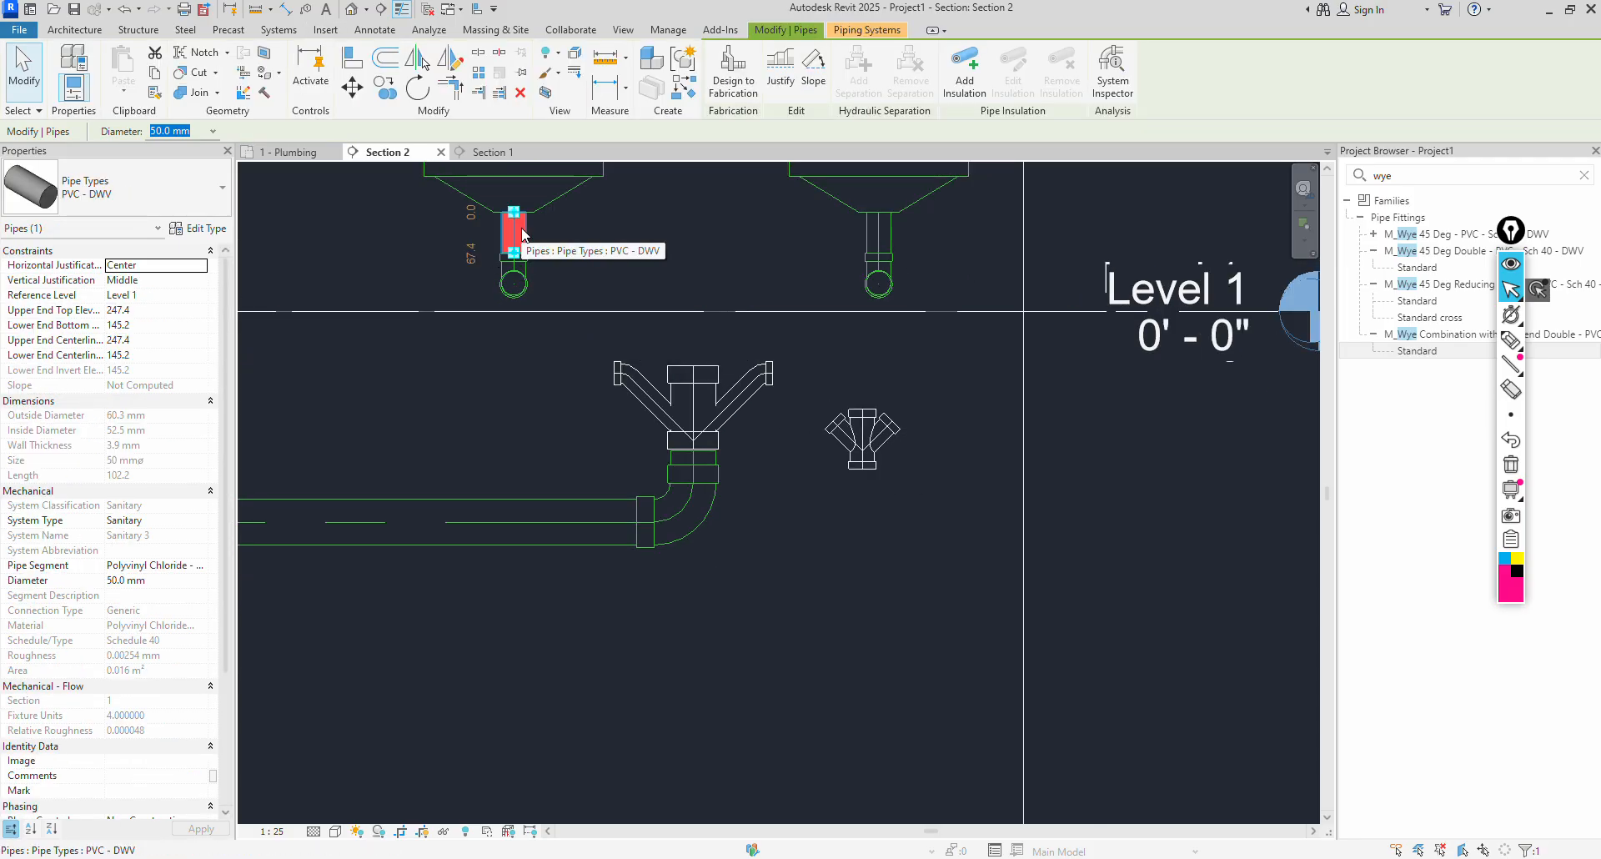
key(Escape)
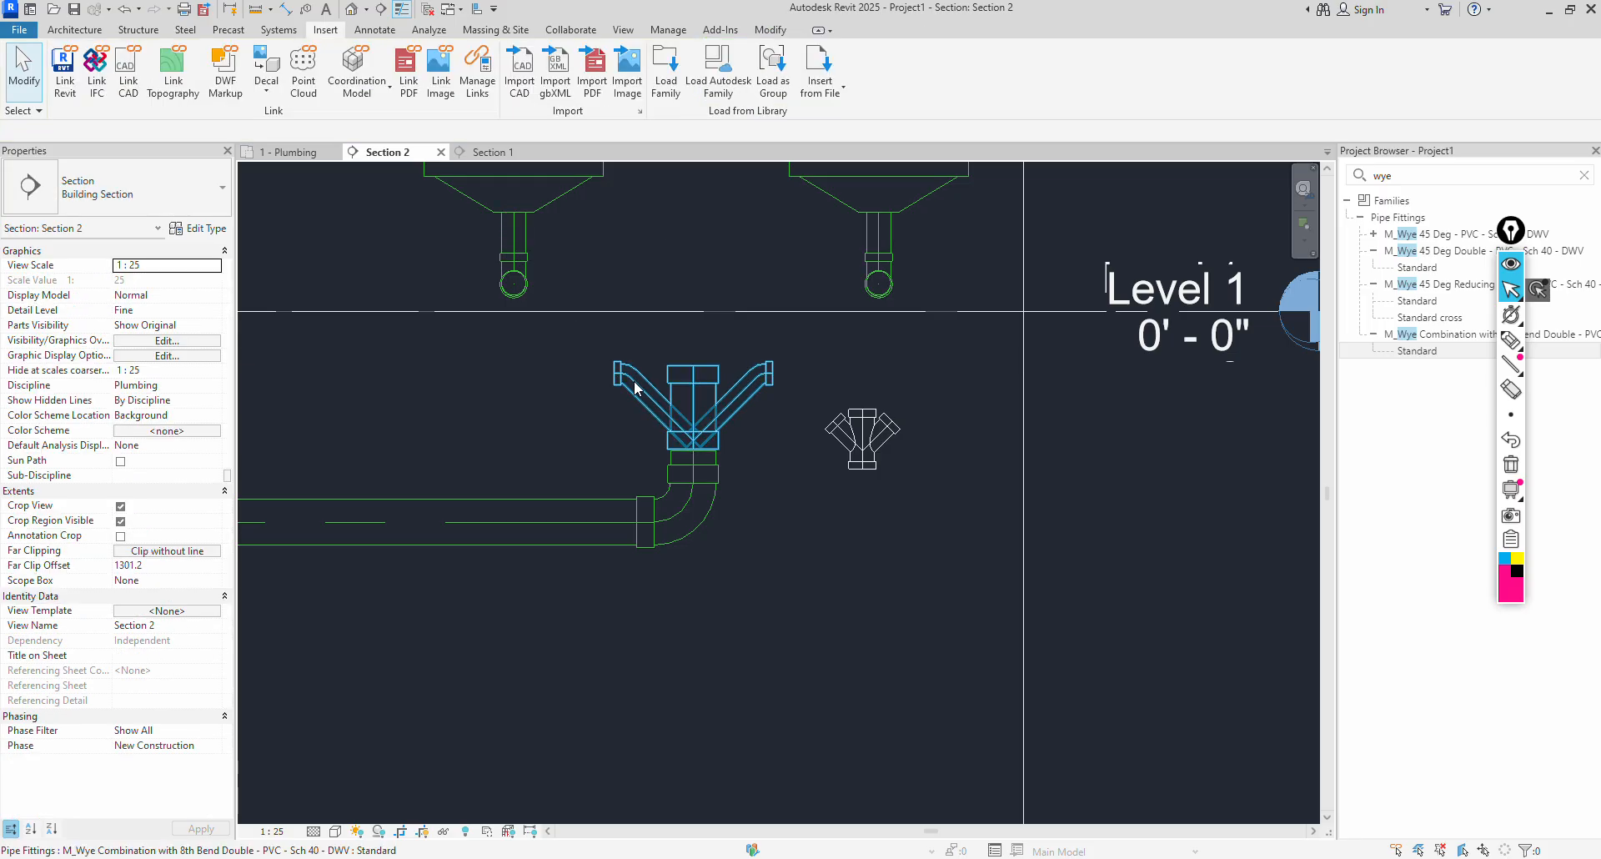
click(588, 359)
click(592, 353)
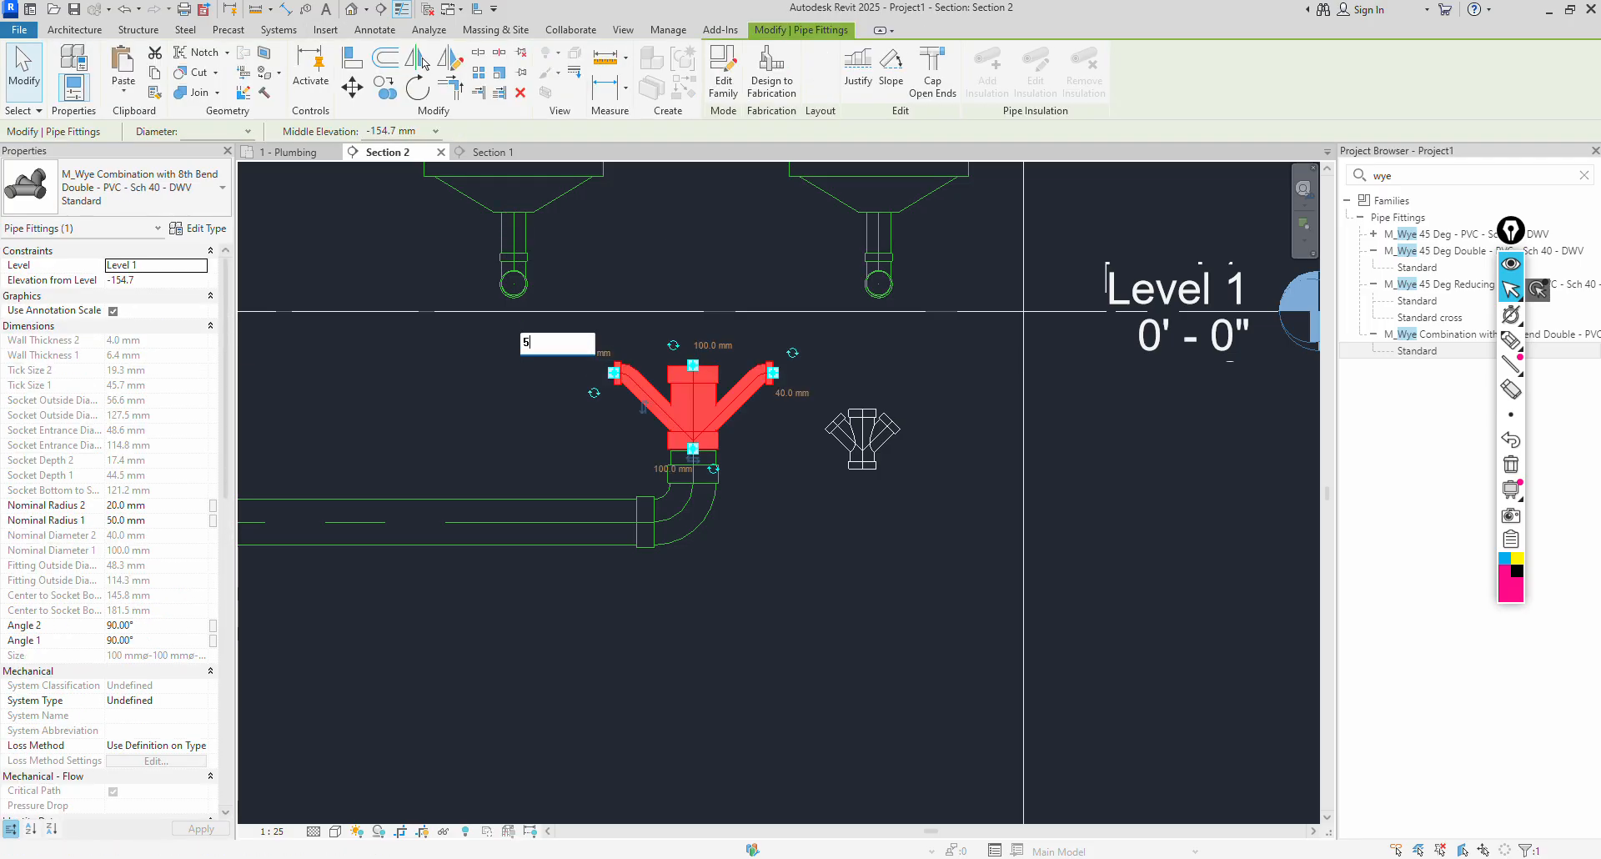
key(Return)
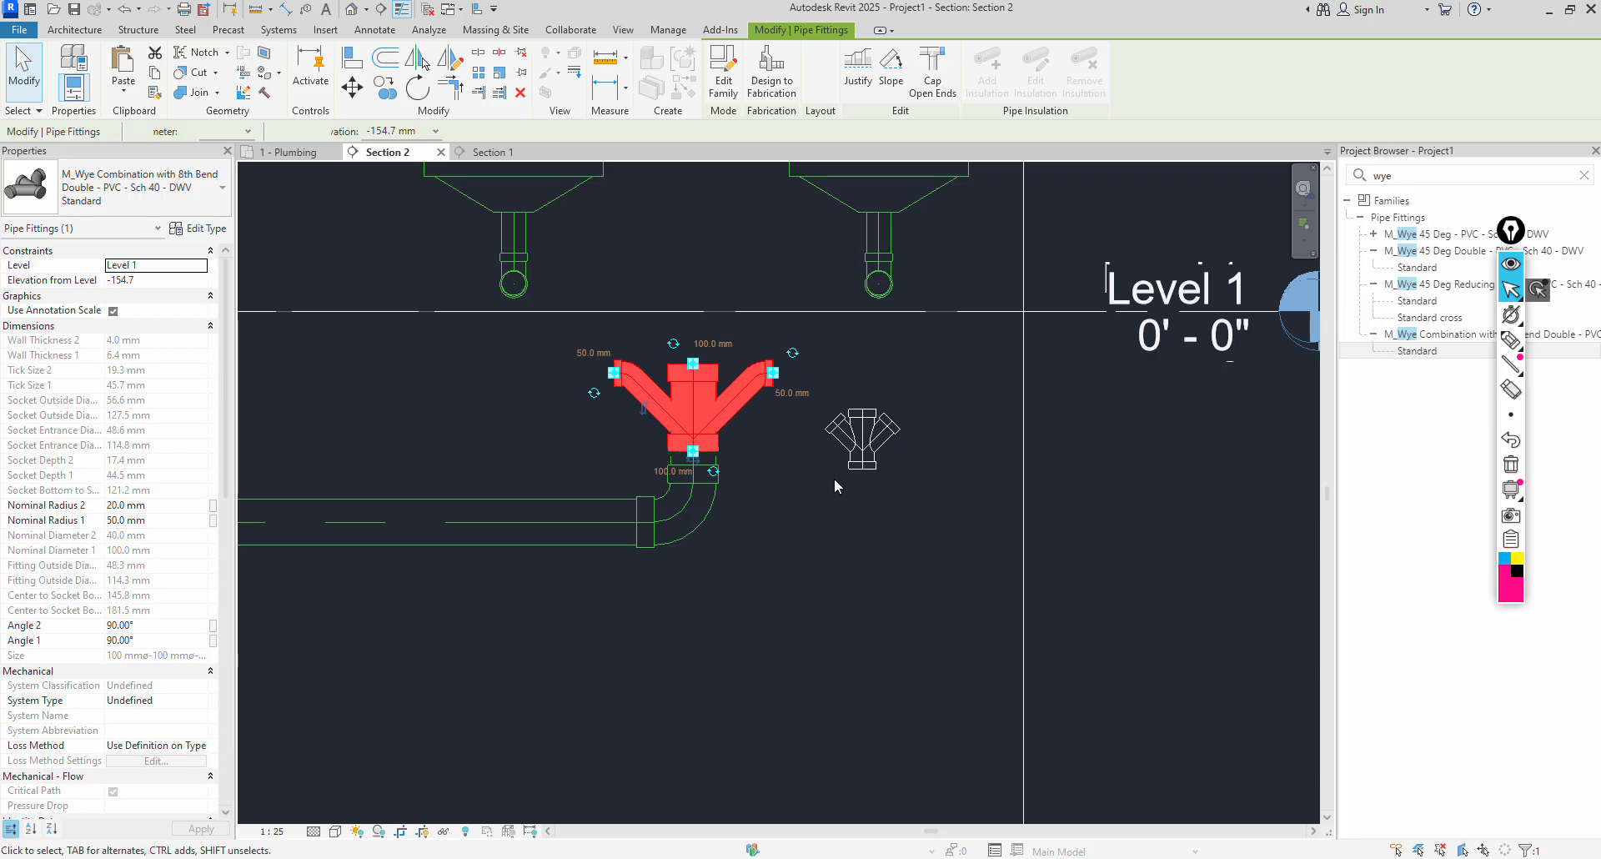
click(834, 478)
Extend the riser pipe's open upper end to the bottom inlet of the combination wye so they connect.
scroll(709, 426, up, 3)
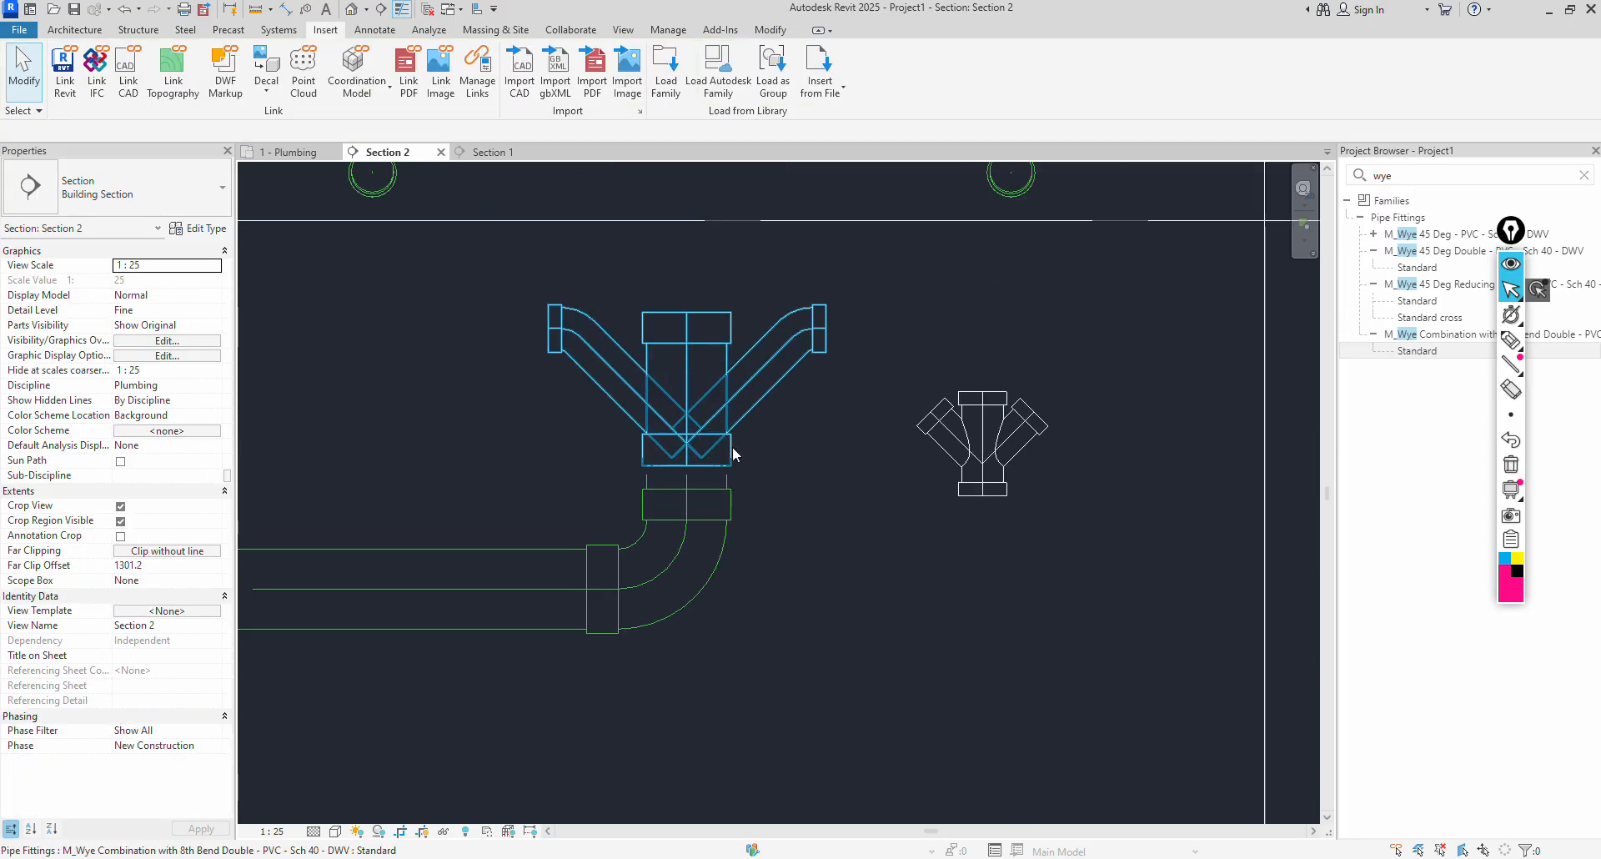
click(715, 414)
key(Escape)
click(714, 418)
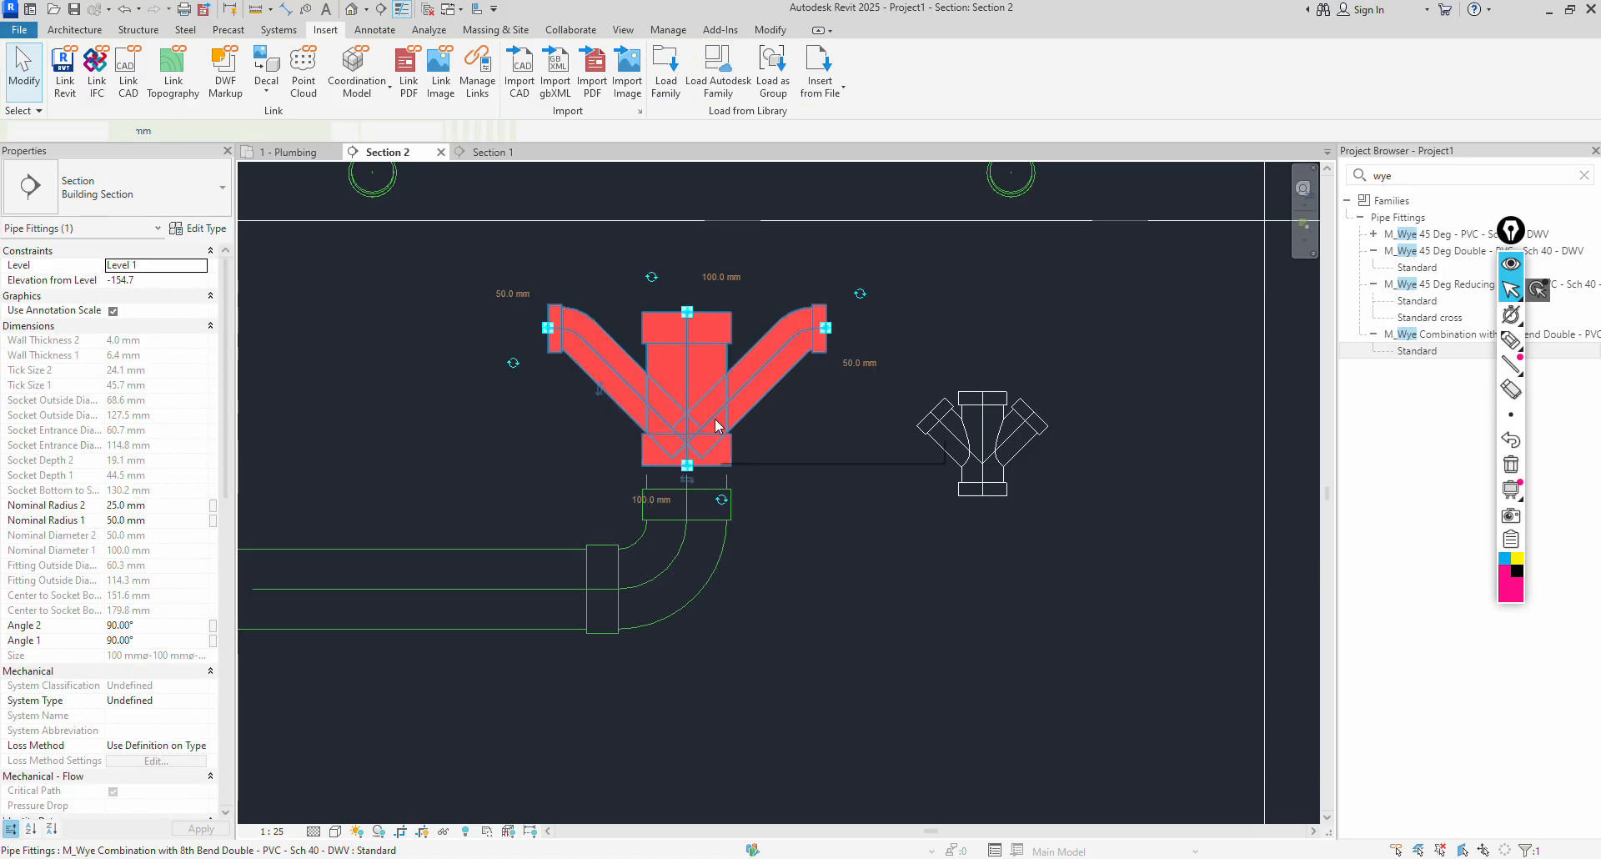
click(795, 412)
click(688, 475)
drag(689, 474, 688, 440)
click(766, 407)
scroll(767, 401, down, 3)
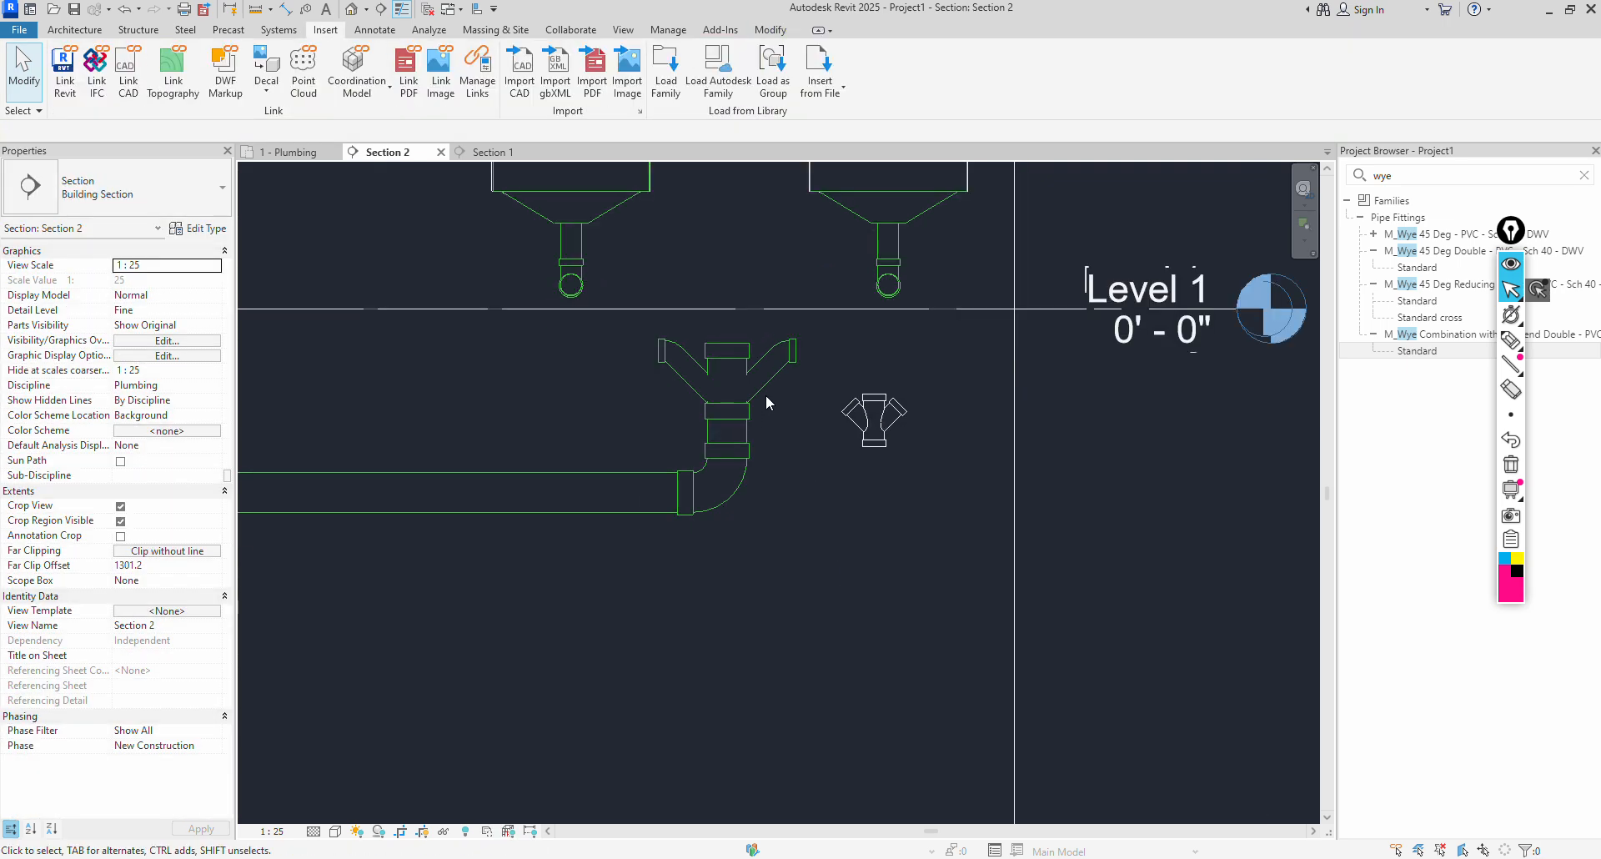
Draw 50 mm PVC - DWV pipes sloping up at 1.0000% from both wye branches to points directly below the two urinal drains.
scroll(656, 349, up, 3)
click(659, 361)
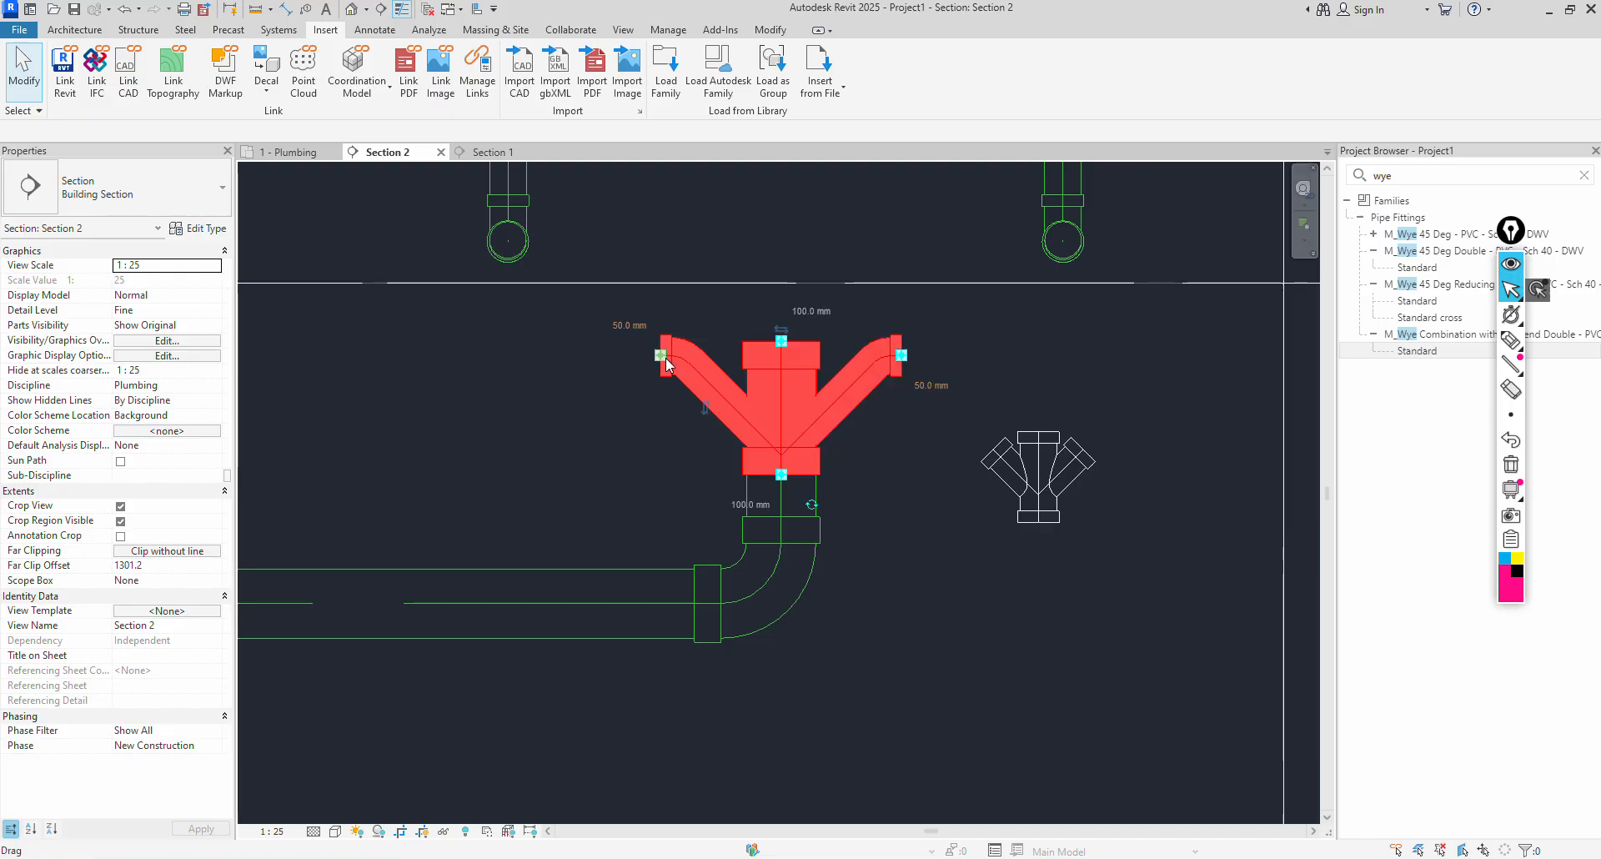
right_click(659, 350)
click(722, 435)
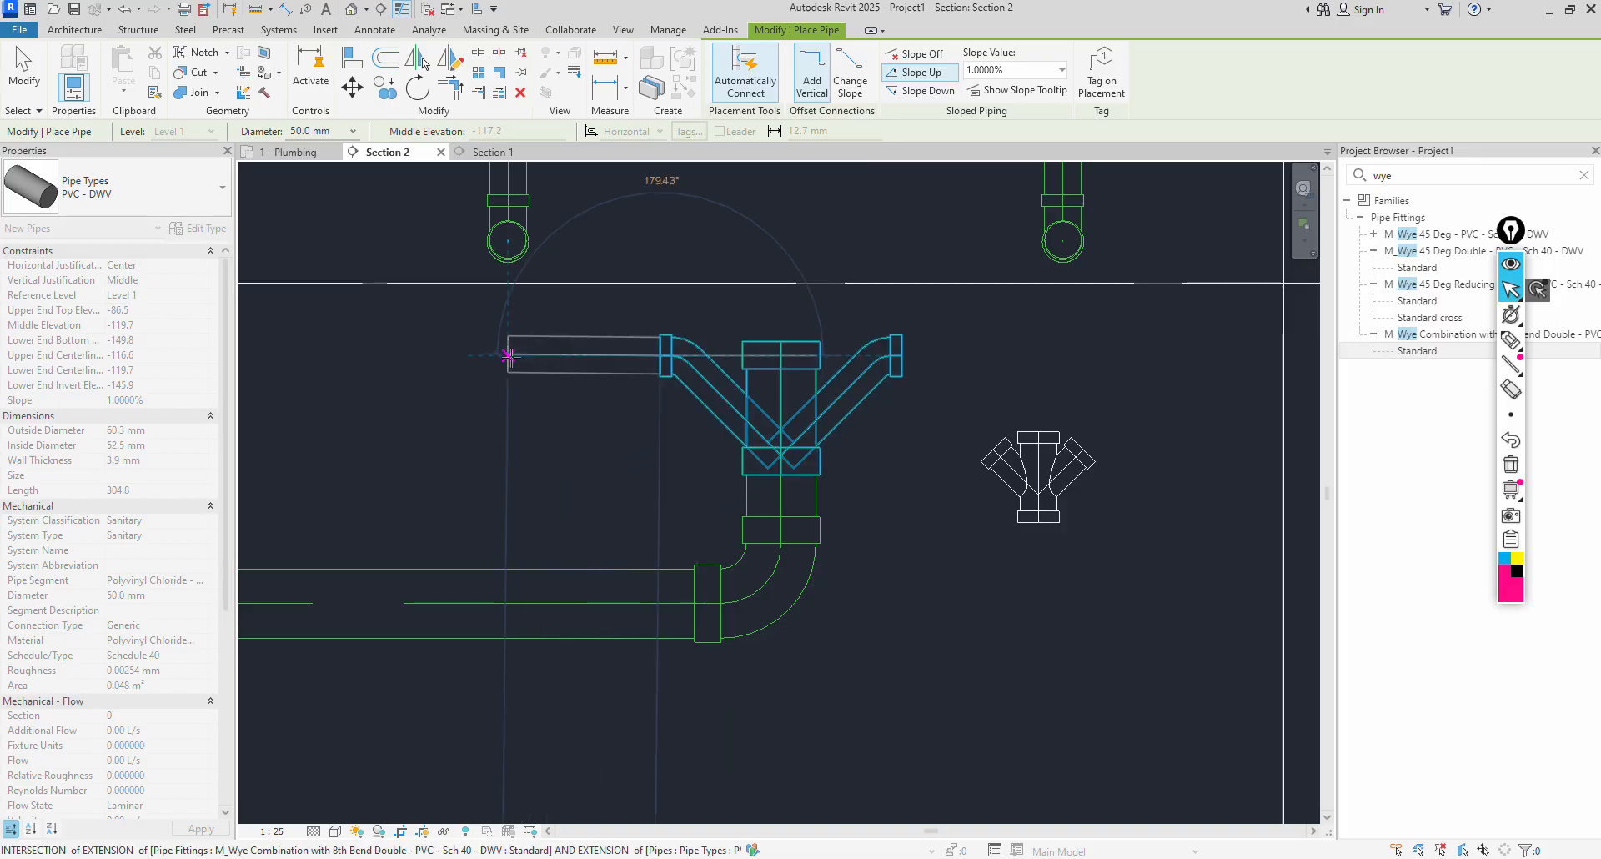
click(508, 357)
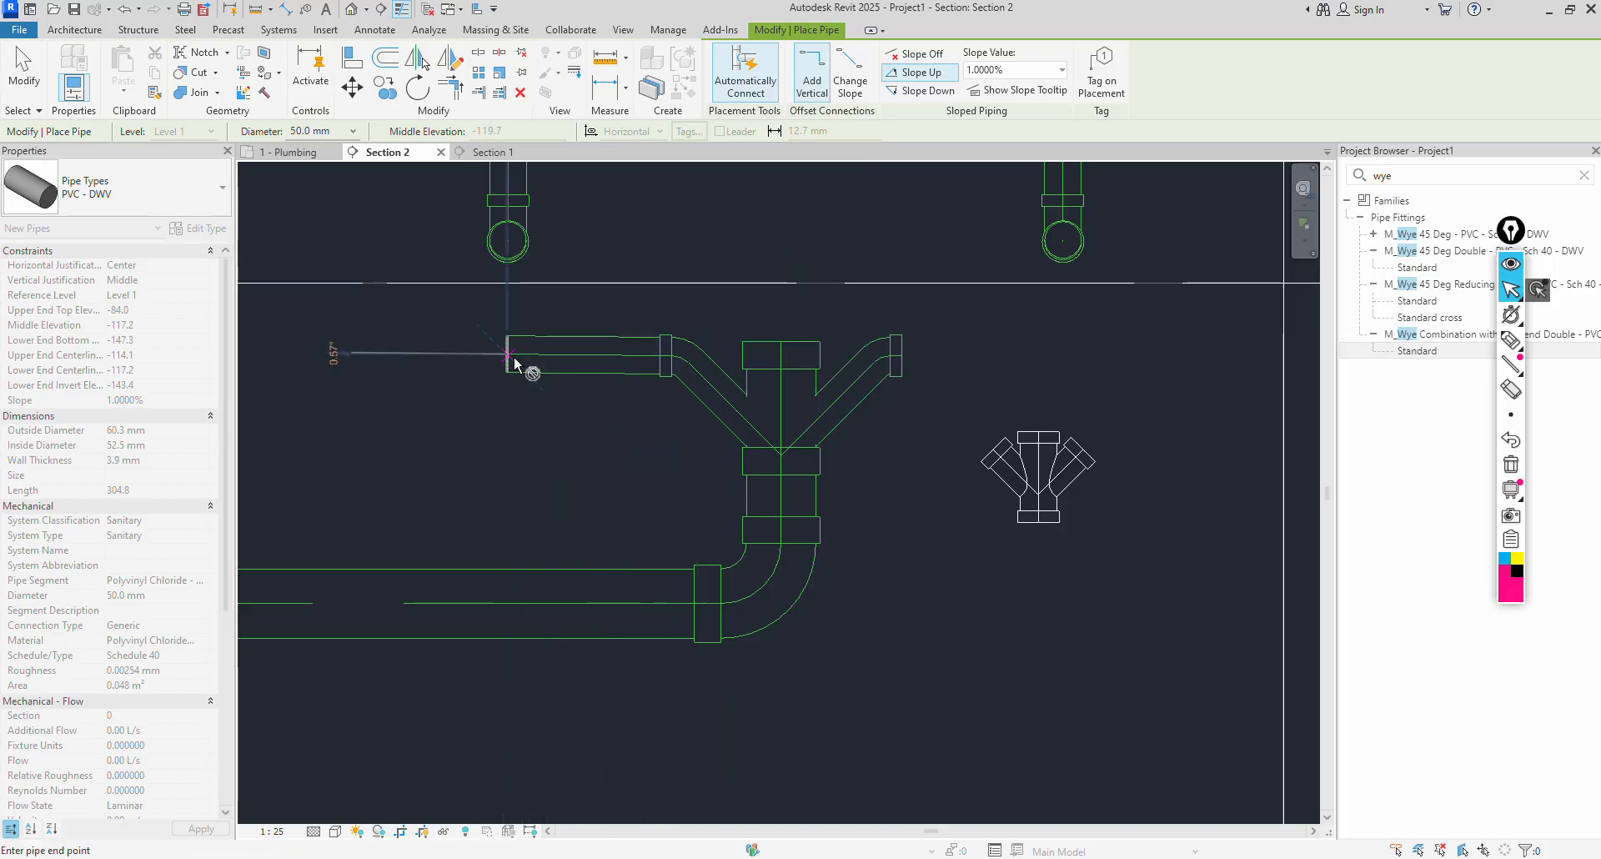
click(902, 357)
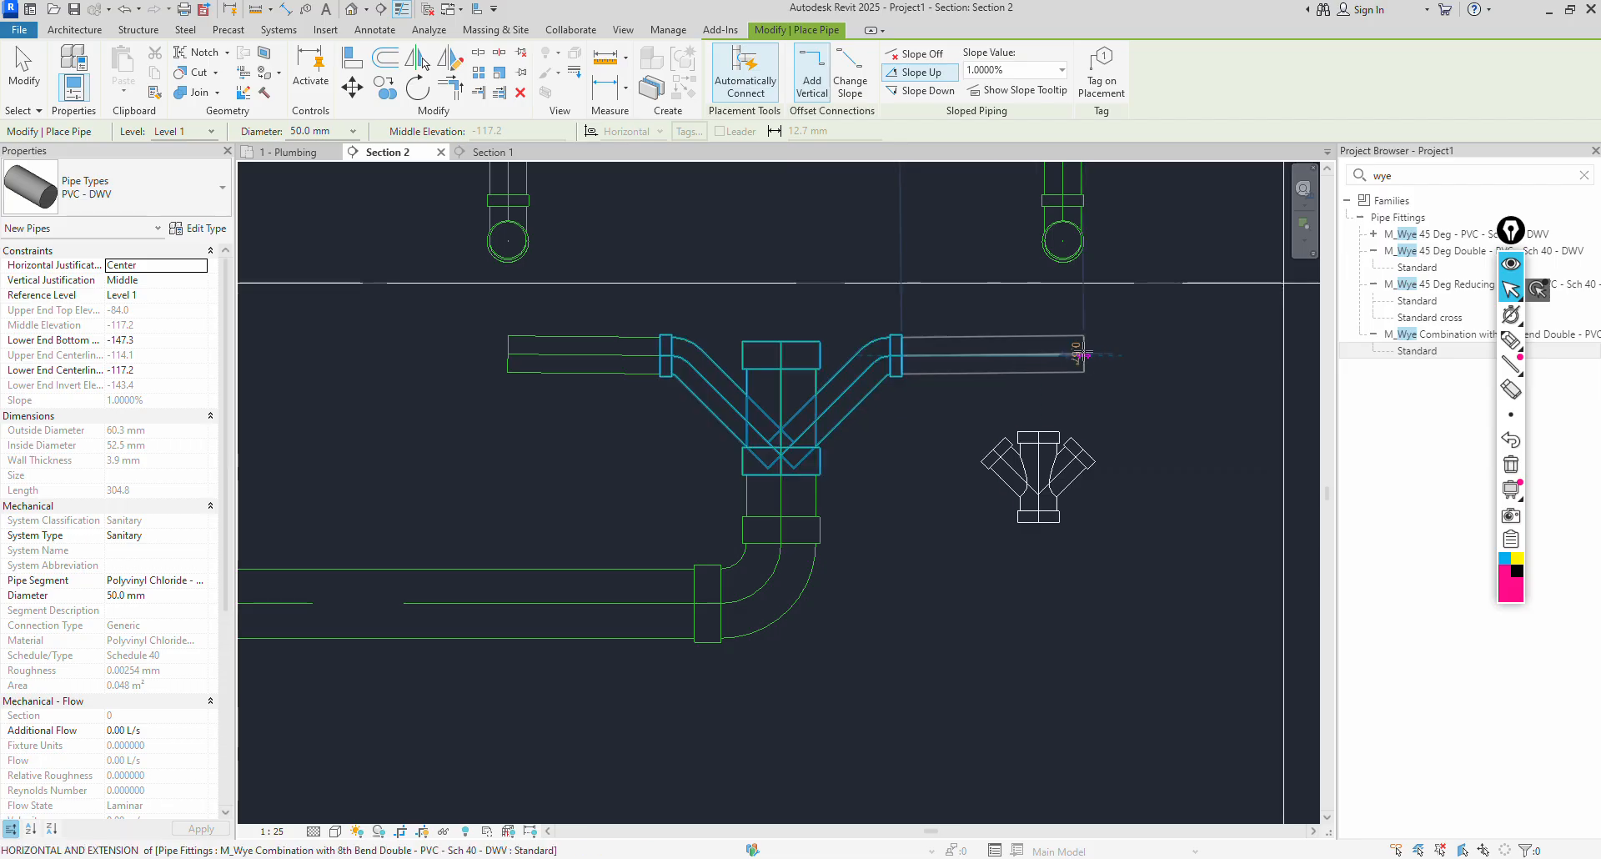
click(1065, 356)
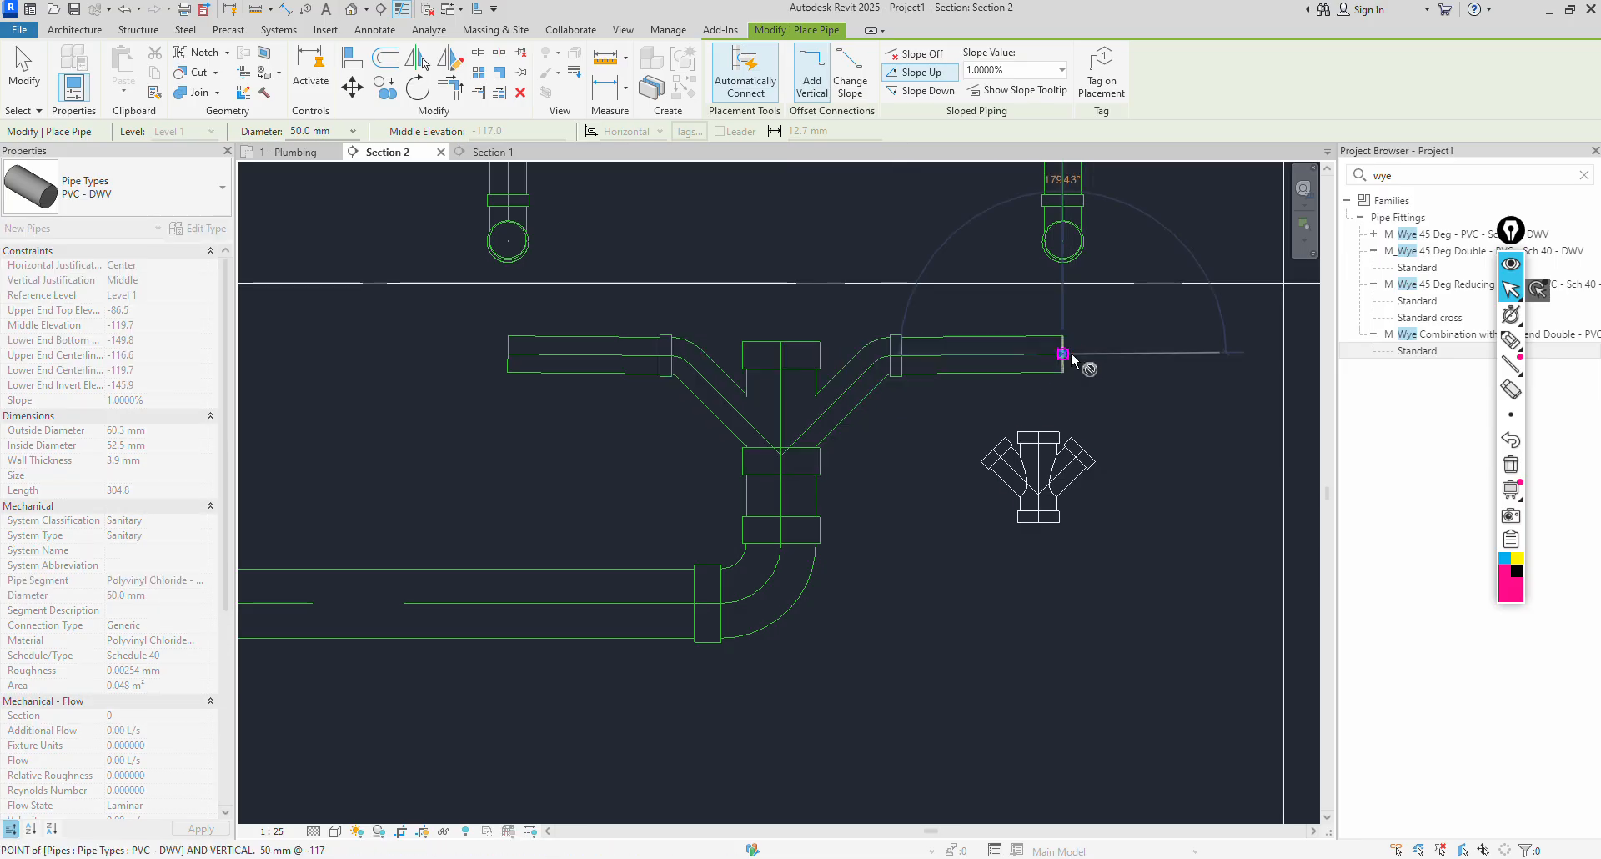
key(Escape)
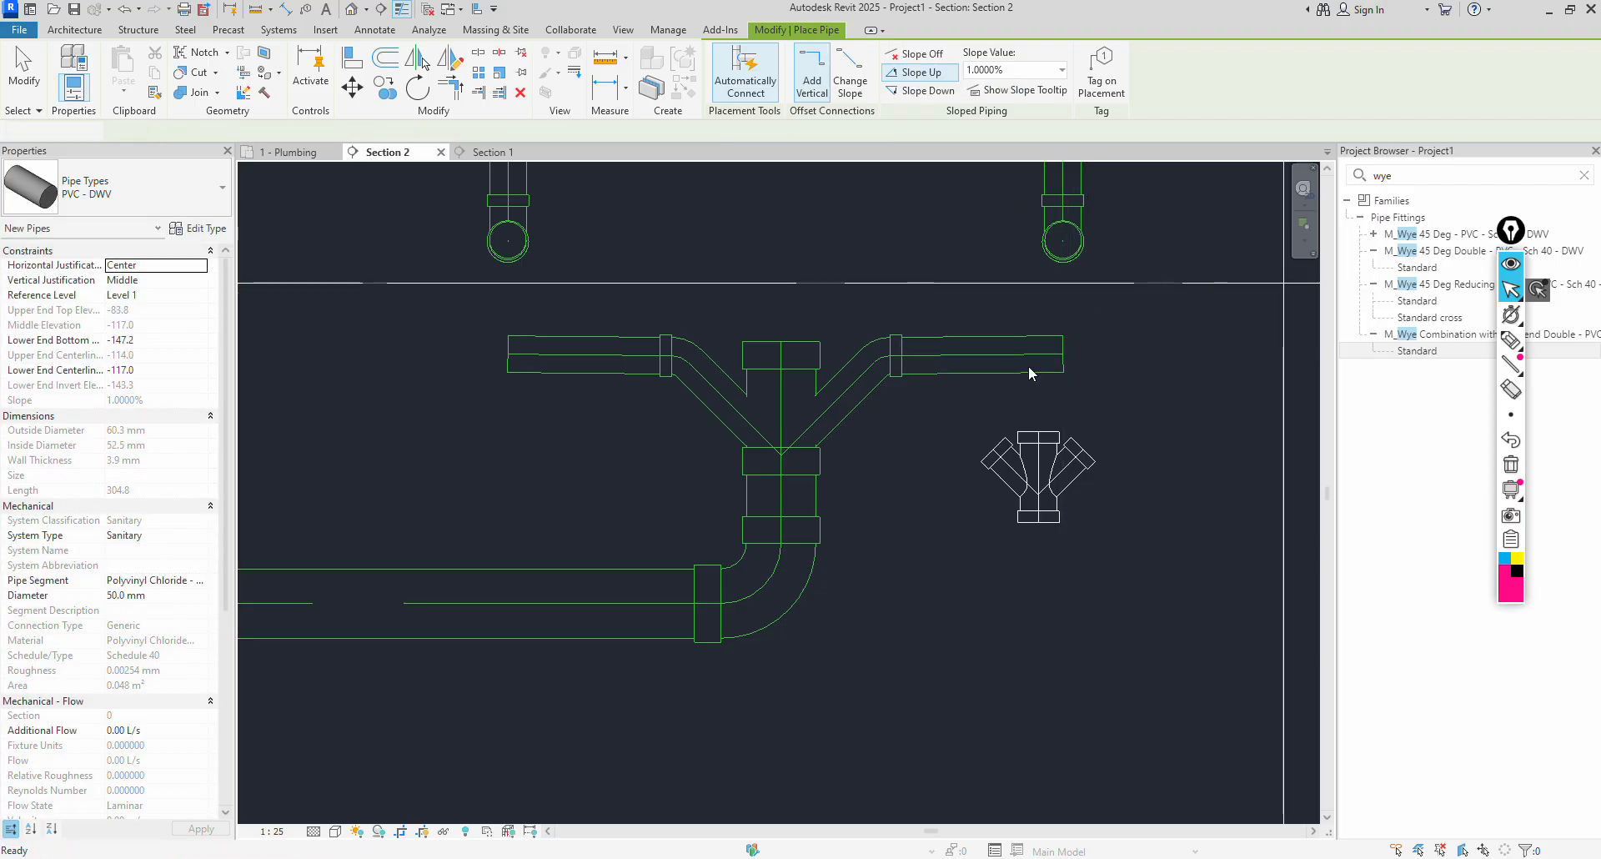
key(Escape)
key(Tab)
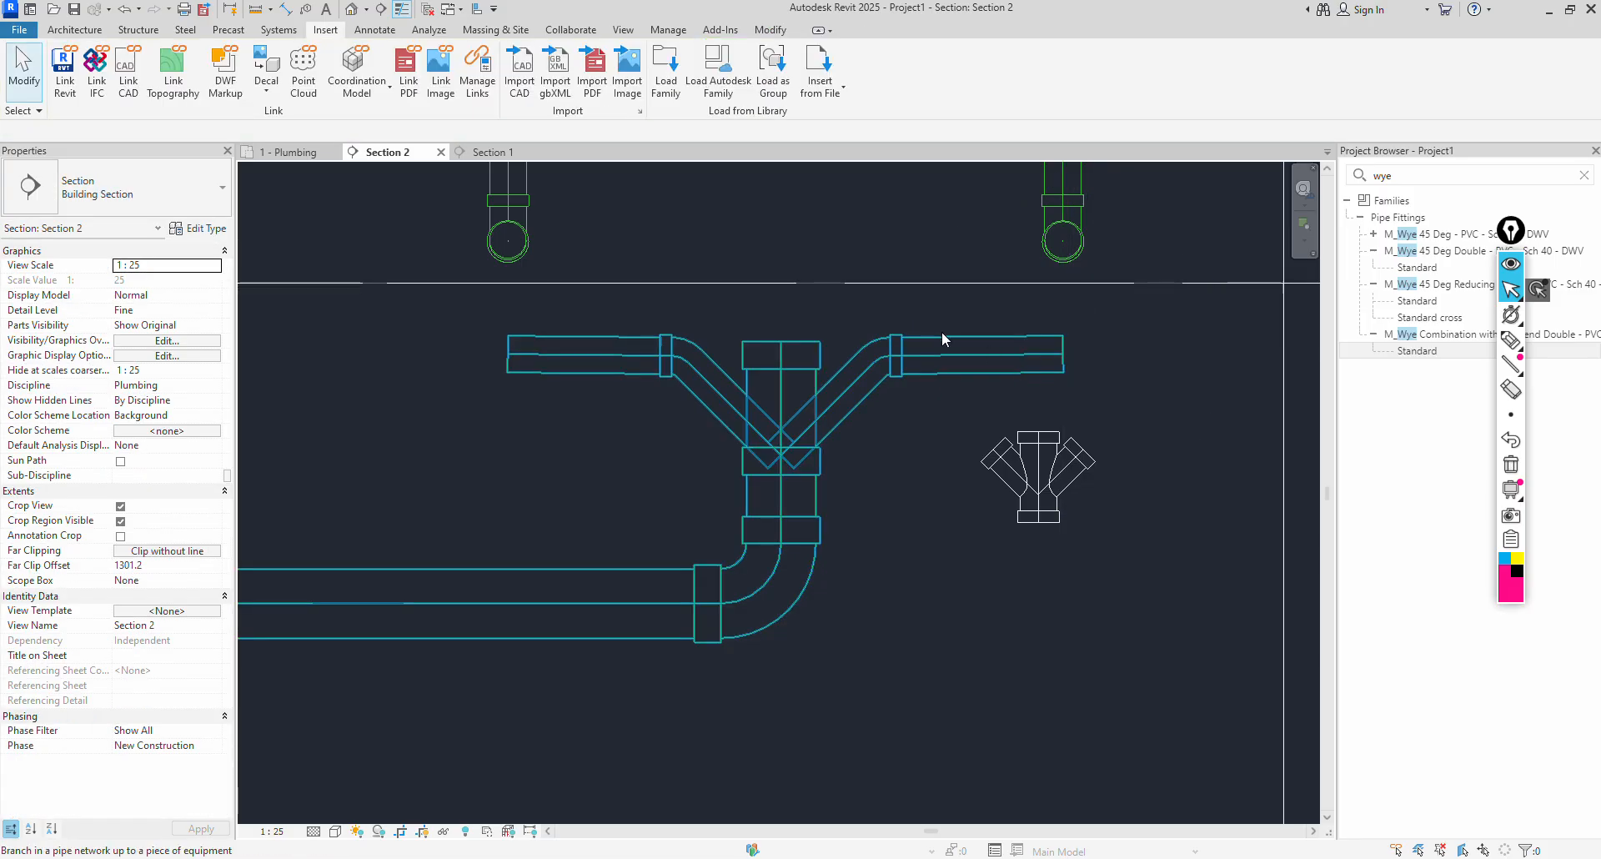
Align the wye's branch pipes vertically with the centre of the urinal's horizontal drain pipe in Section 2.
scroll(887, 321, down, 2)
key(a)
key(l)
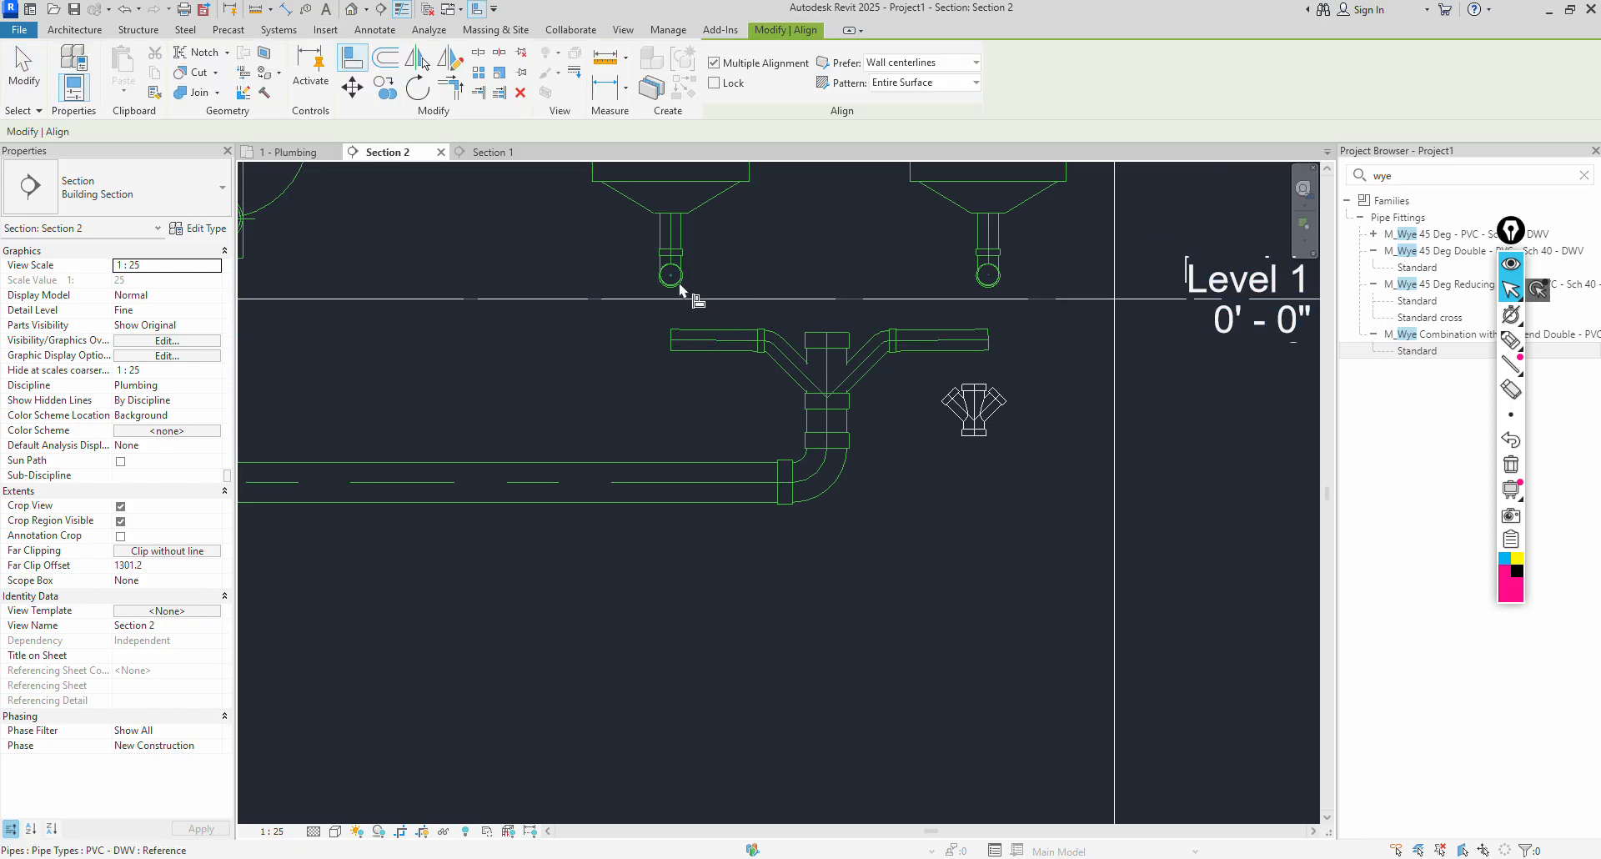
click(701, 342)
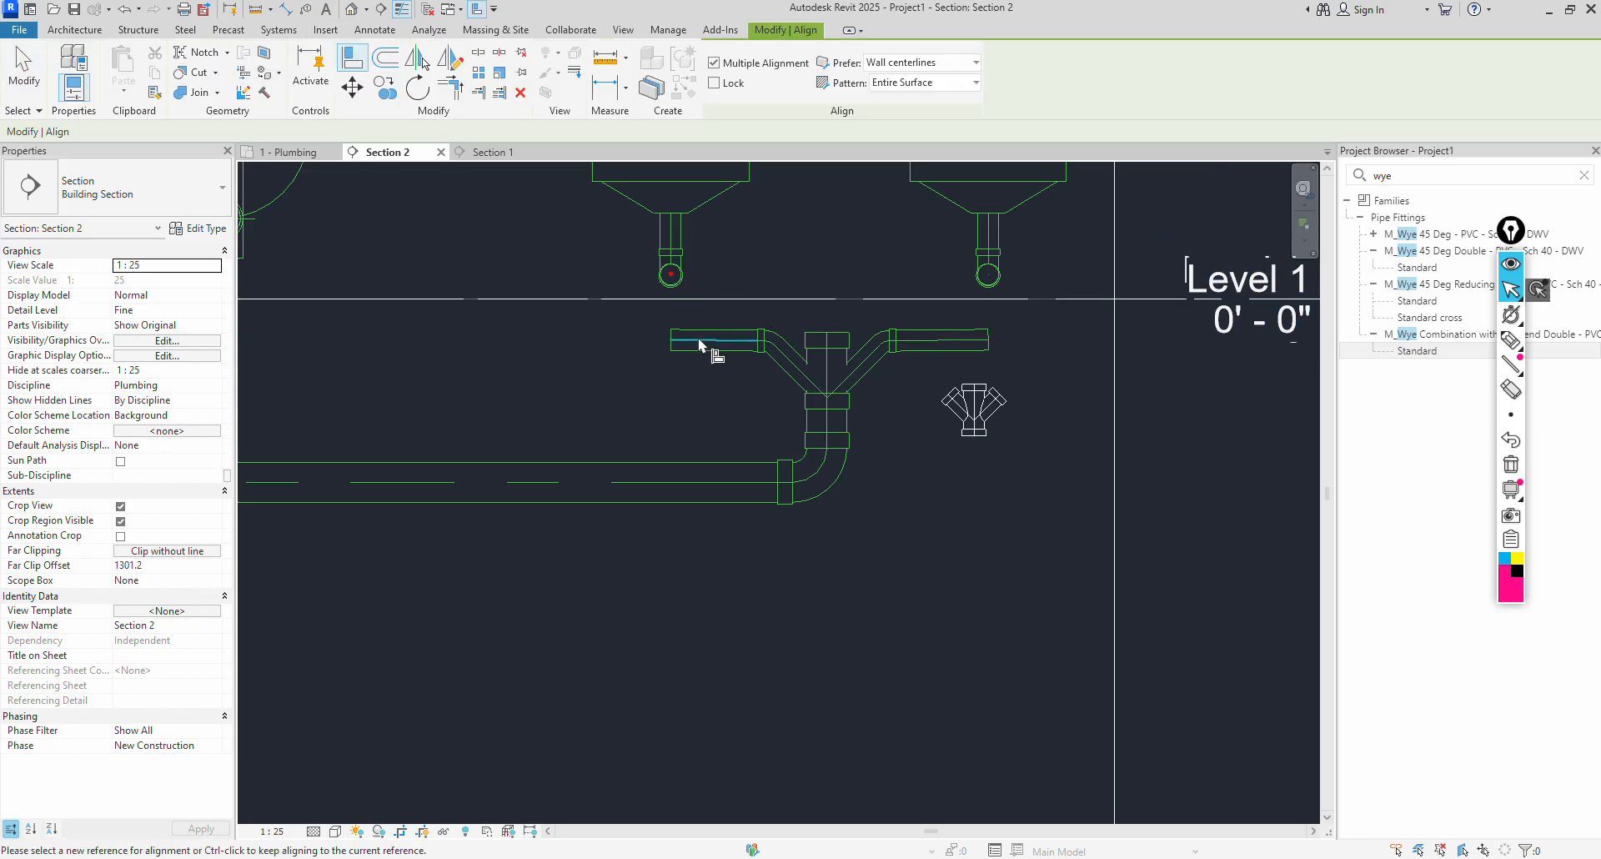
key(Escape)
key(Escape)
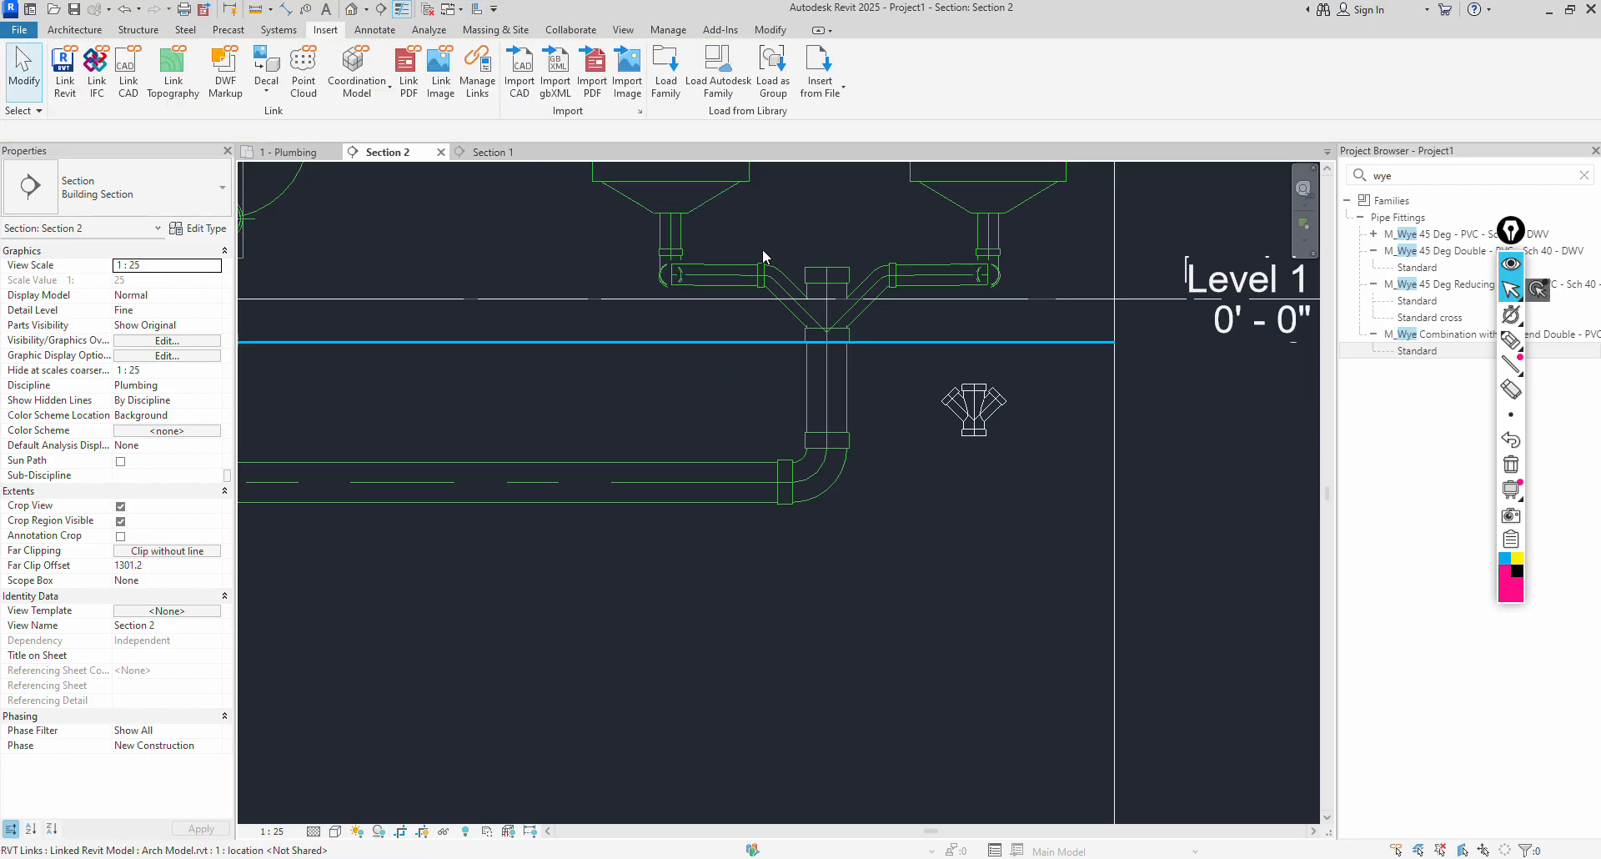
Cap the open top end of the 8th-bend combination wye.
click(837, 283)
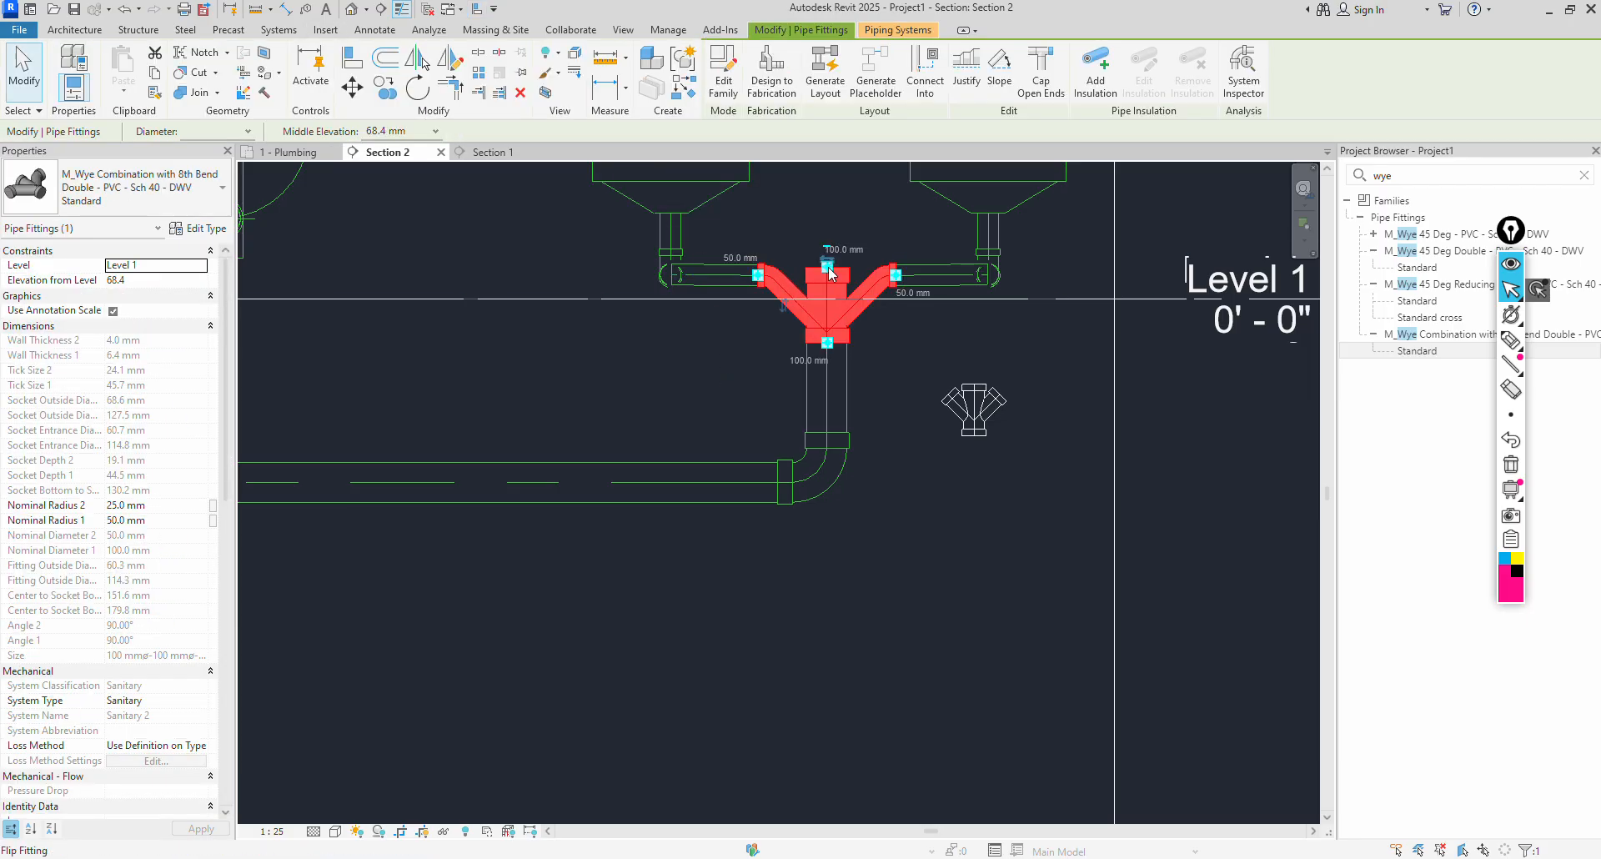
right_click(830, 267)
mouse_move(893, 359)
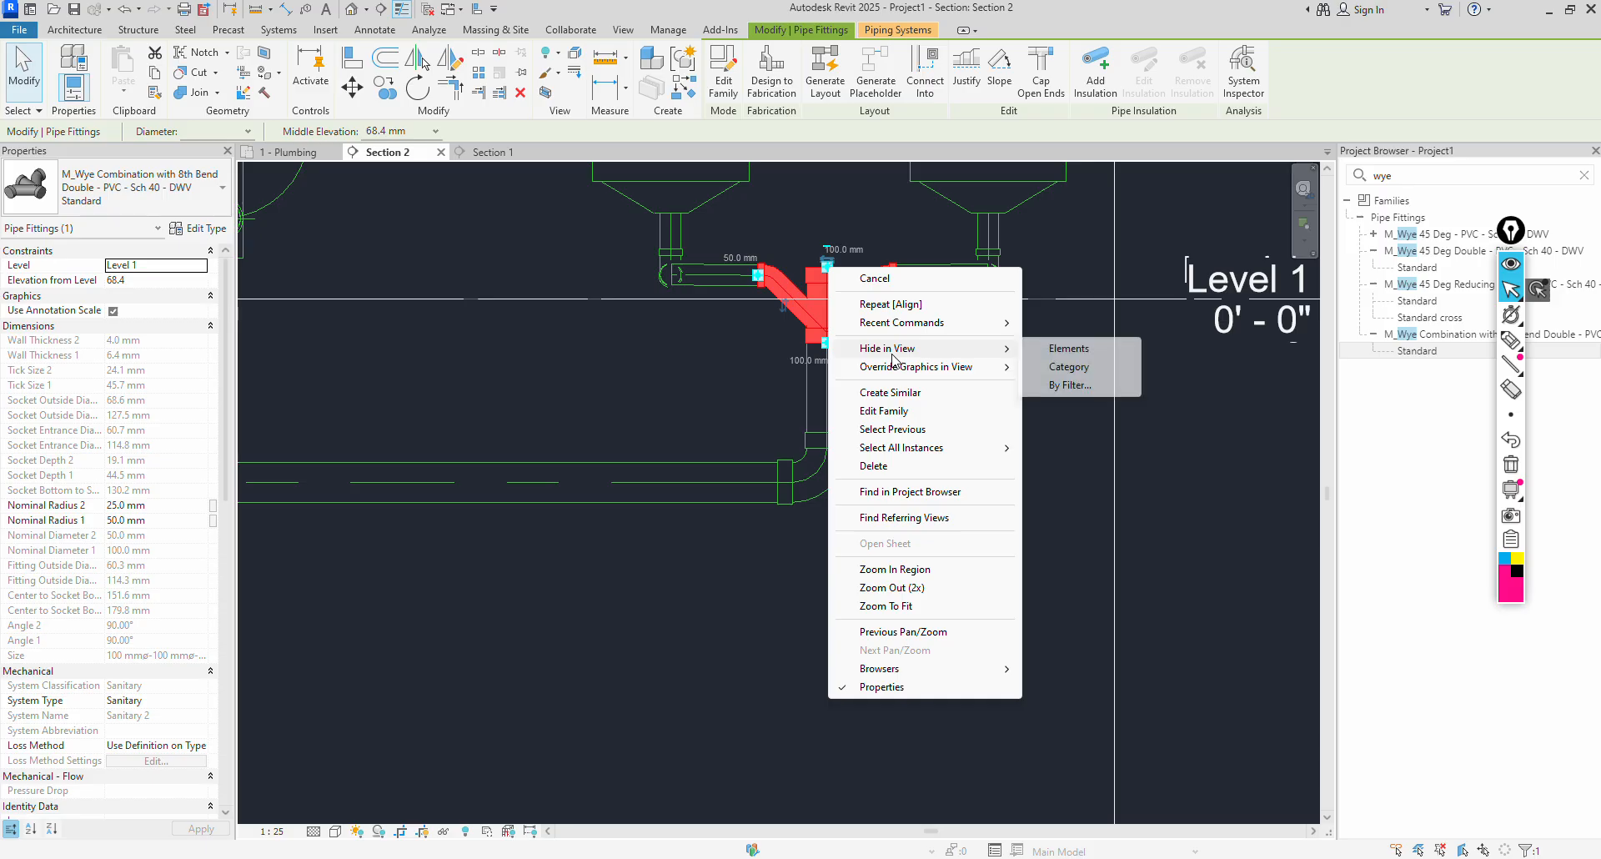
click(1033, 76)
click(993, 342)
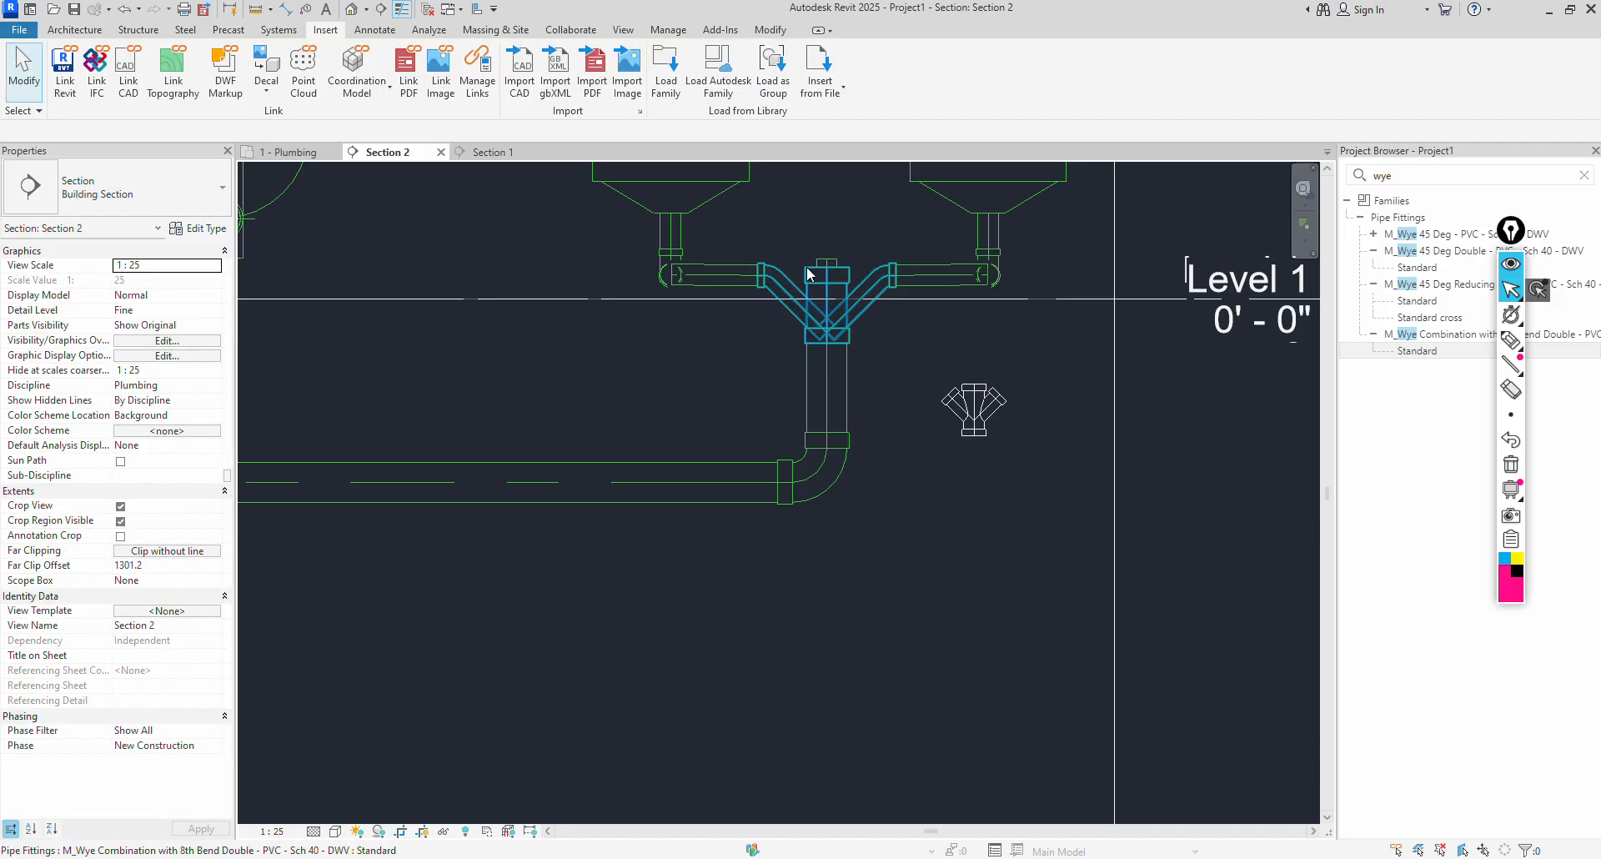
scroll(691, 241, up, 2)
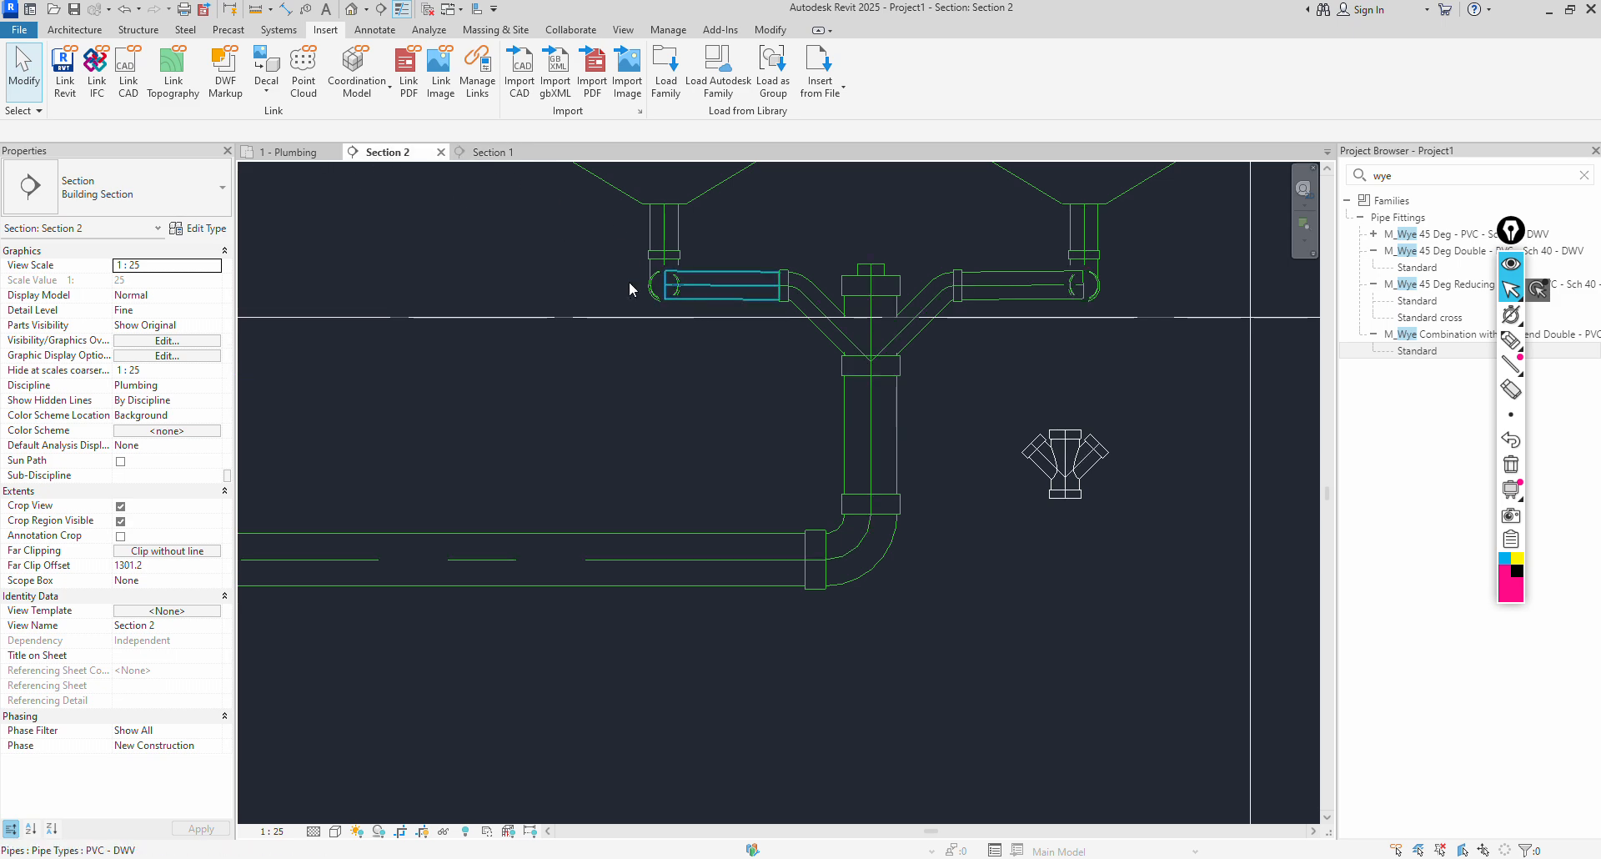
In Section 1, shorten the urinal's horizontal drain pipe by pulling its open end back from the branch pipe.
click(492, 152)
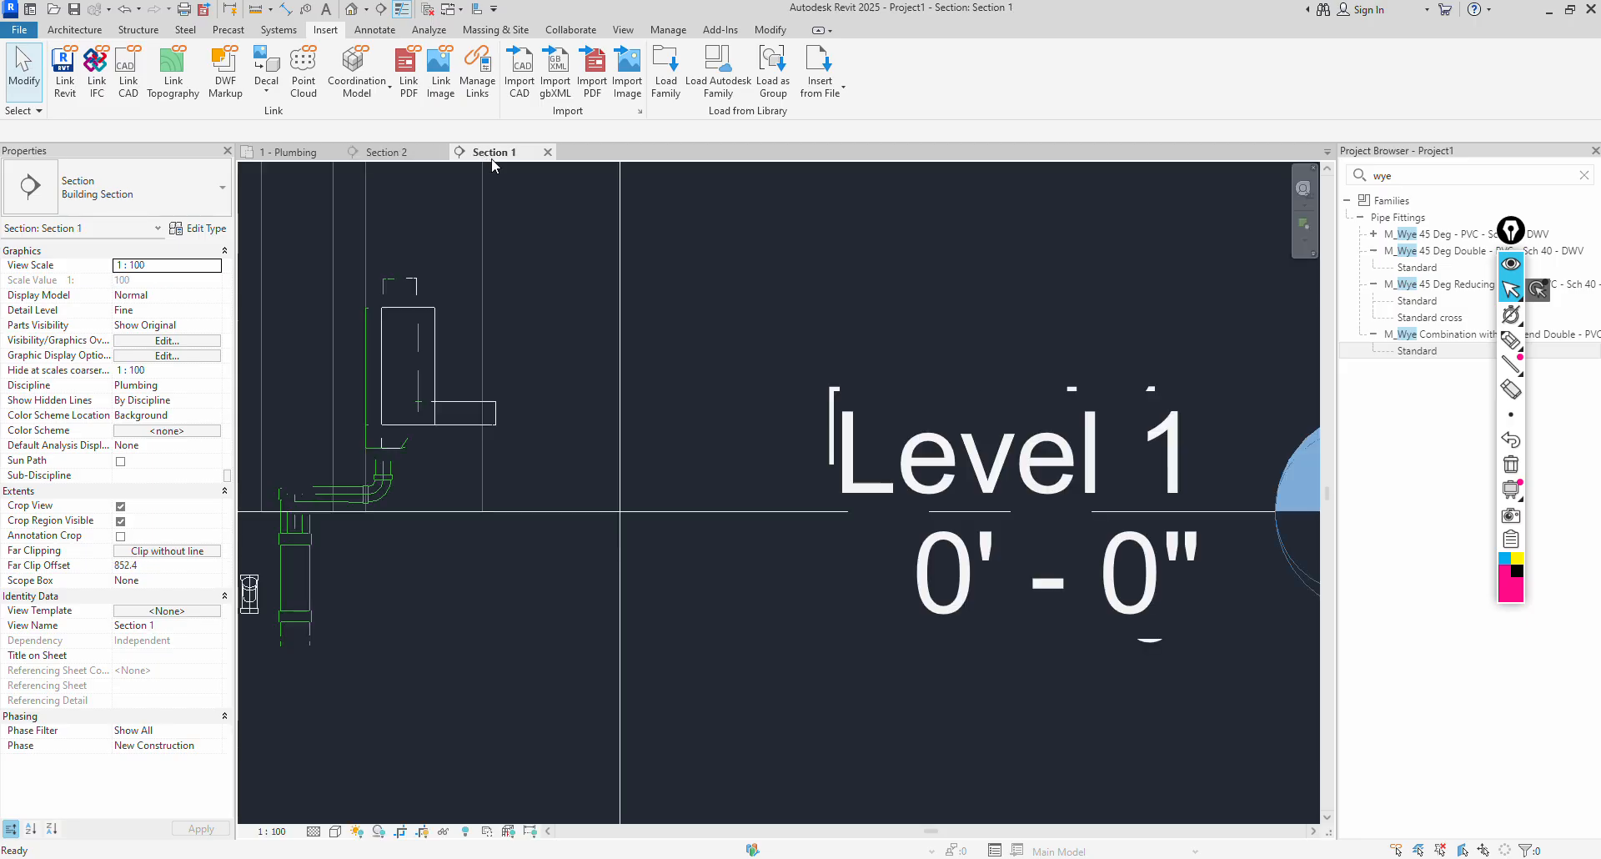
middle_drag(367, 435, 590, 419)
scroll(403, 425, up, 4)
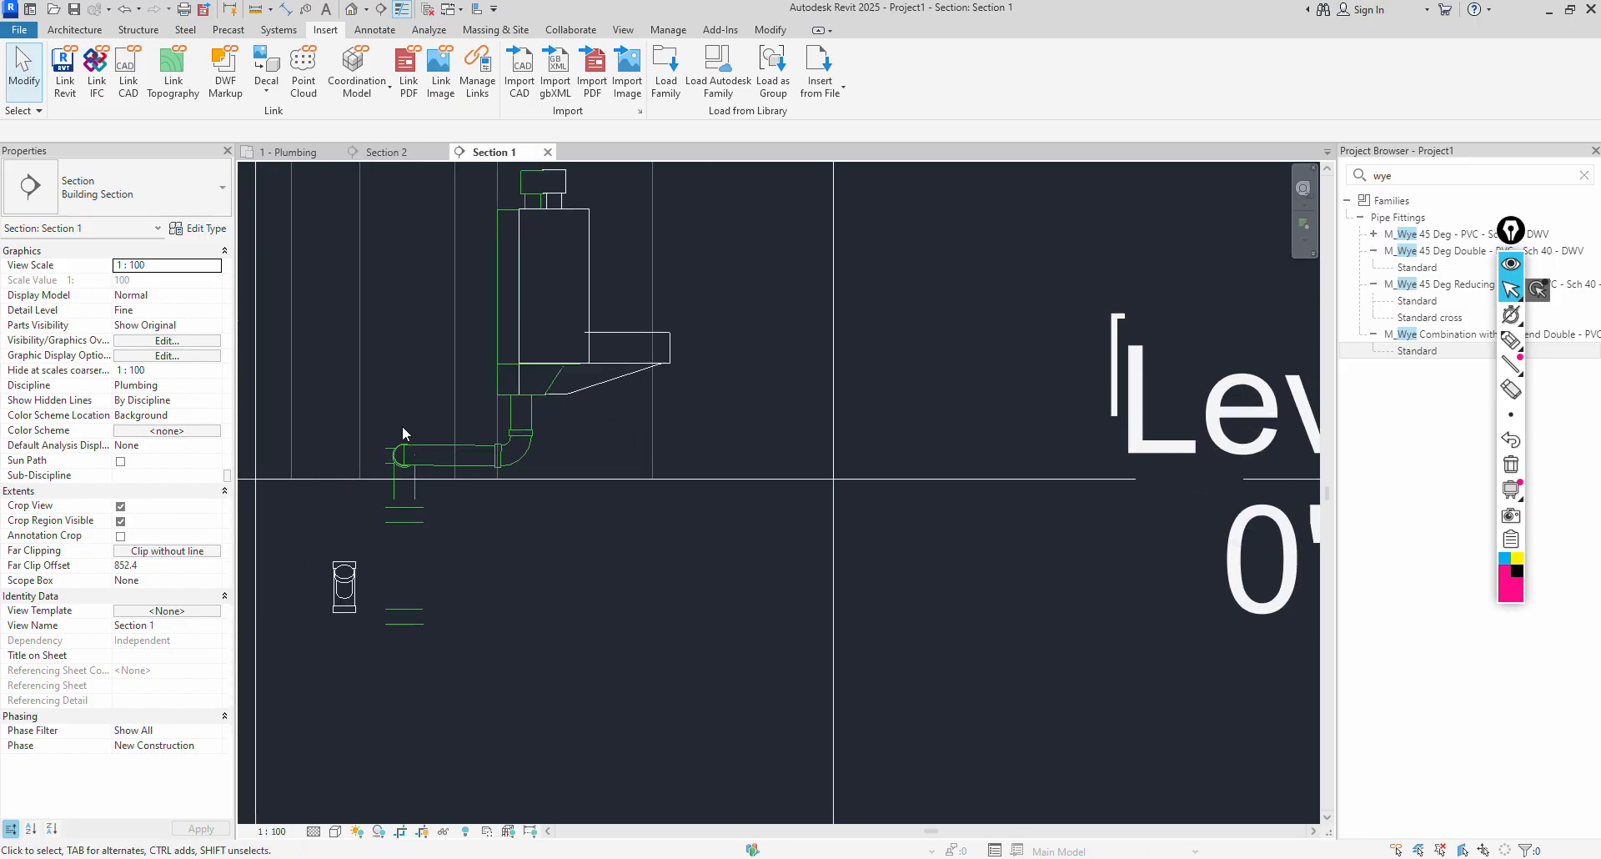
scroll(467, 422, down, 1)
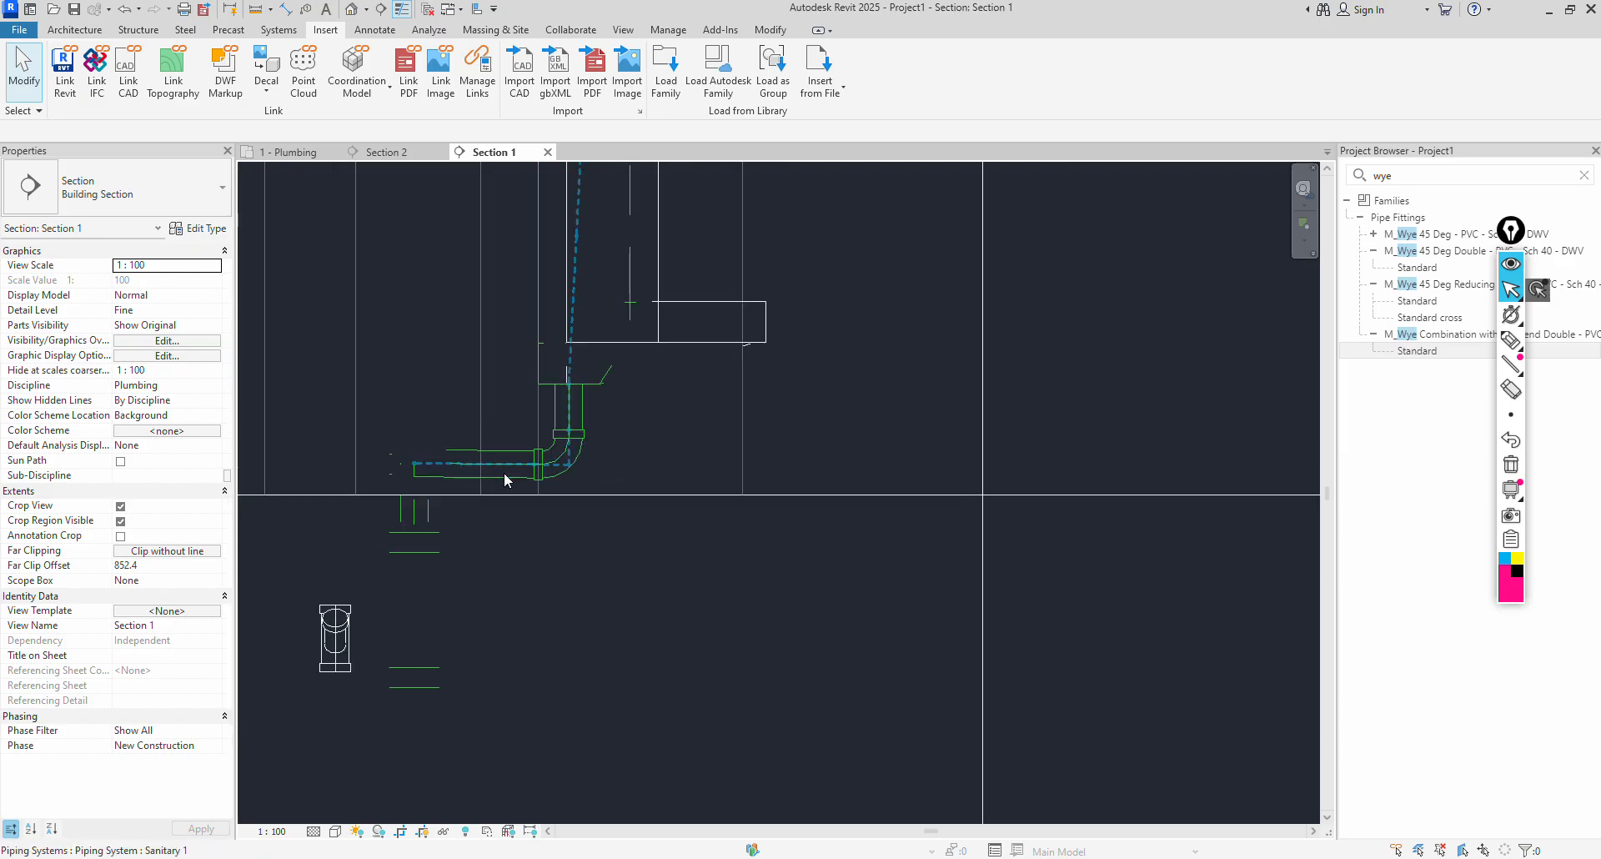
scroll(453, 448, up, 2)
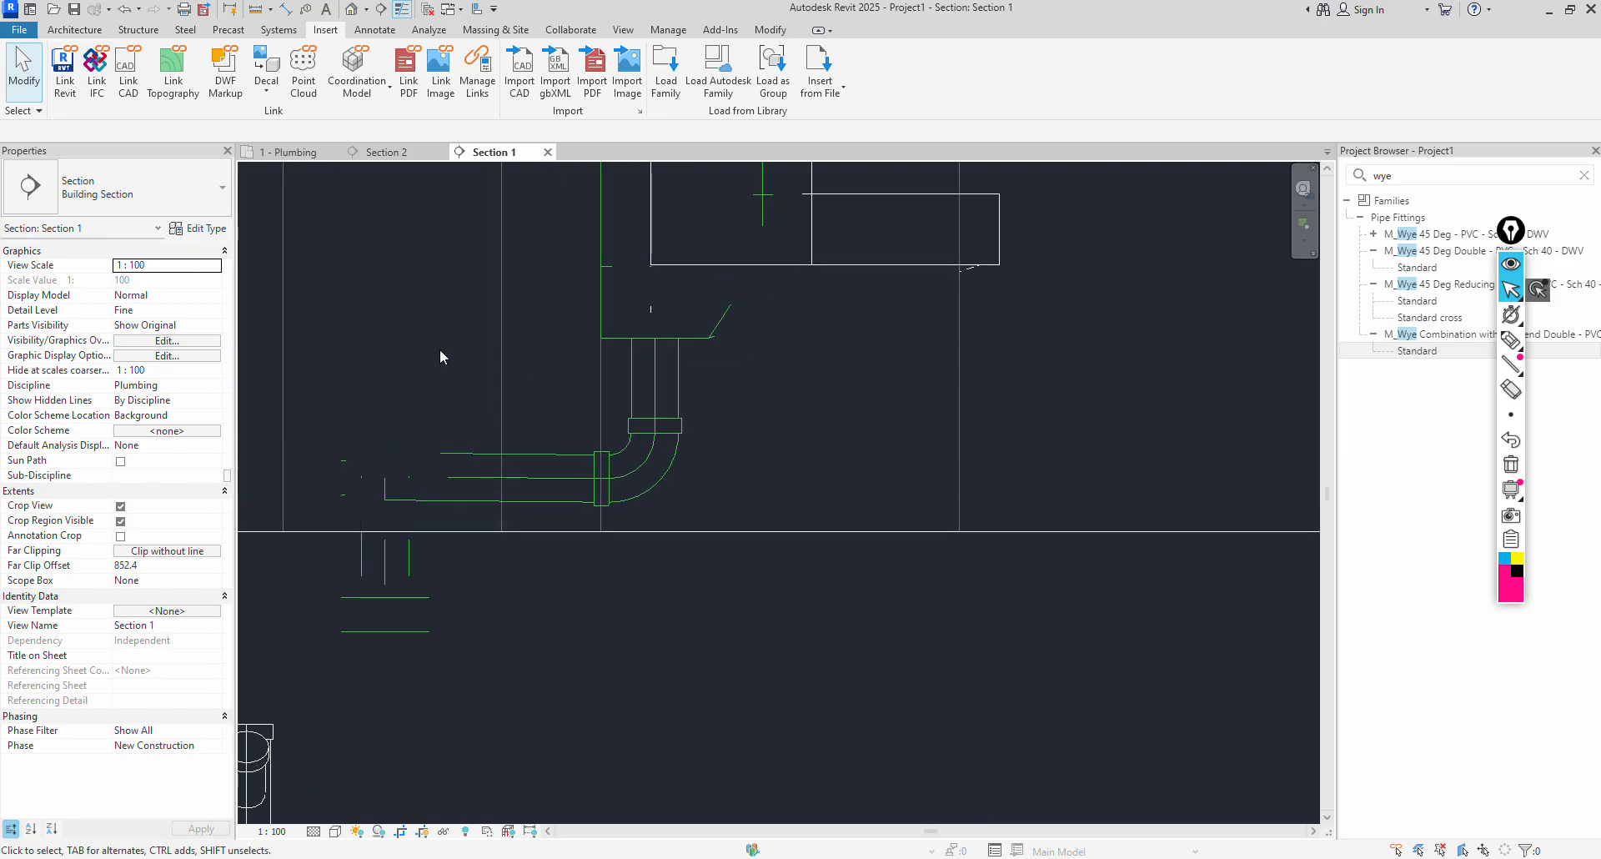
click(382, 474)
drag(383, 476, 467, 477)
click(385, 328)
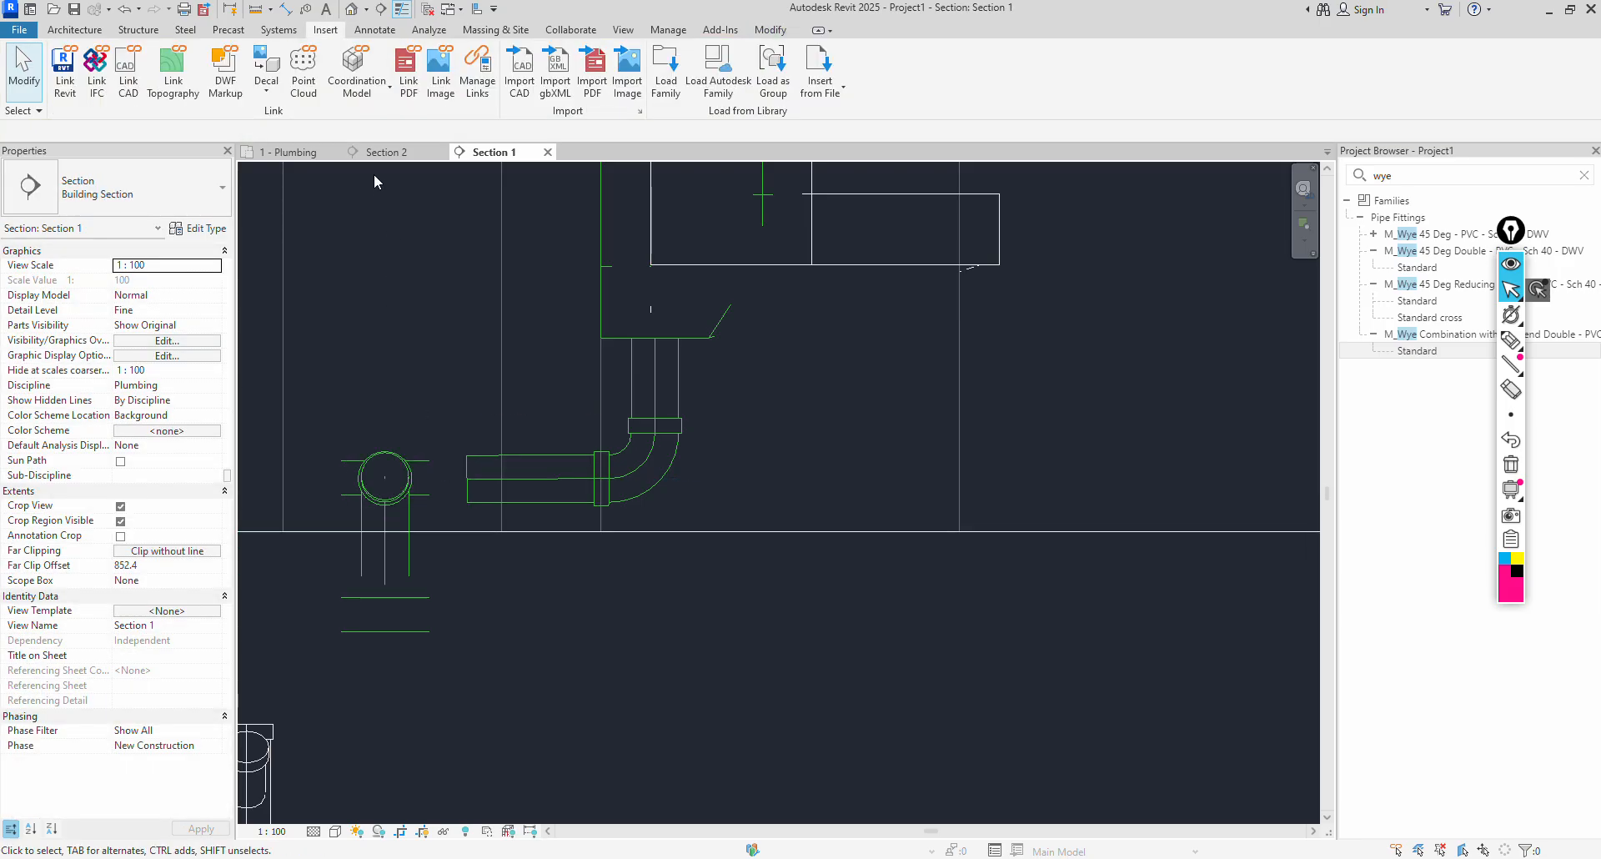
In the 1 - Plumbing plan, shorten the right-hand urinal's drain pipe so its end clears the branch pipe.
click(305, 154)
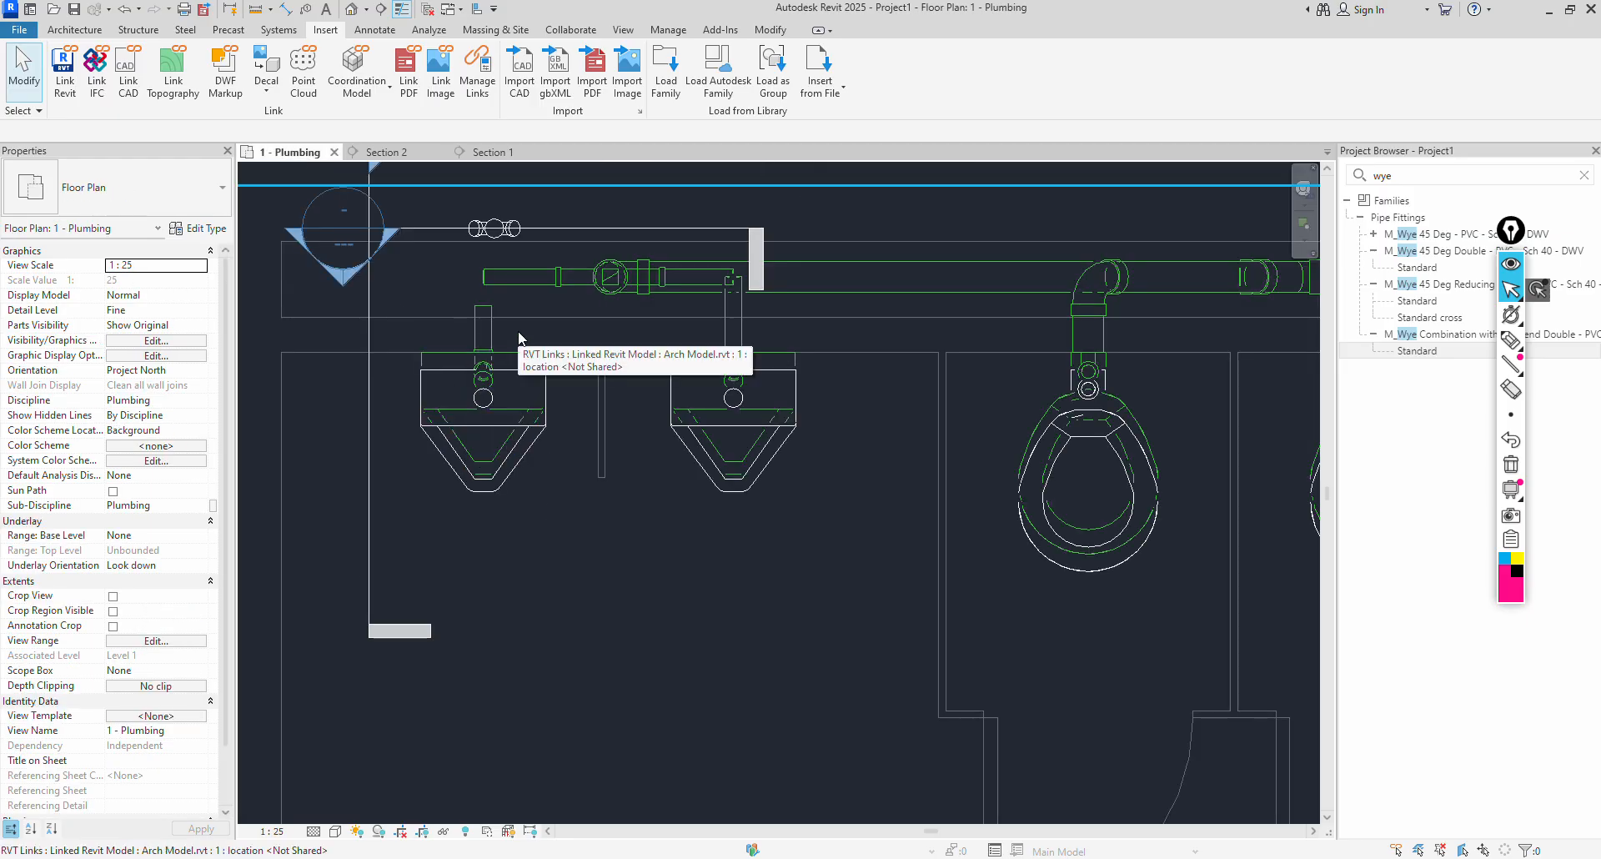
scroll(499, 312, up, 1)
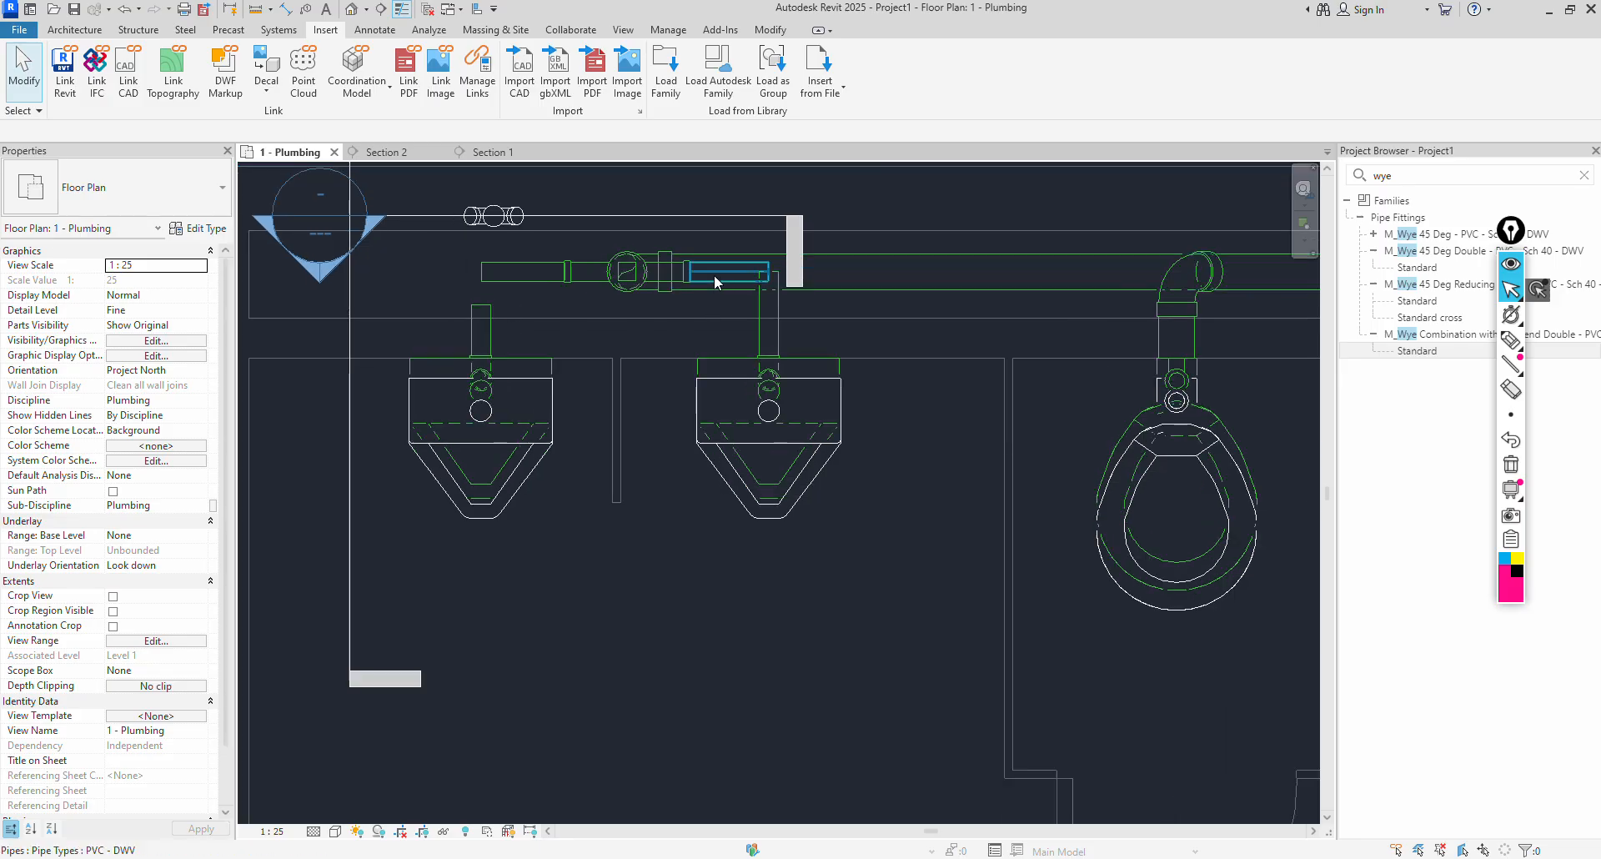
click(714, 274)
click(767, 285)
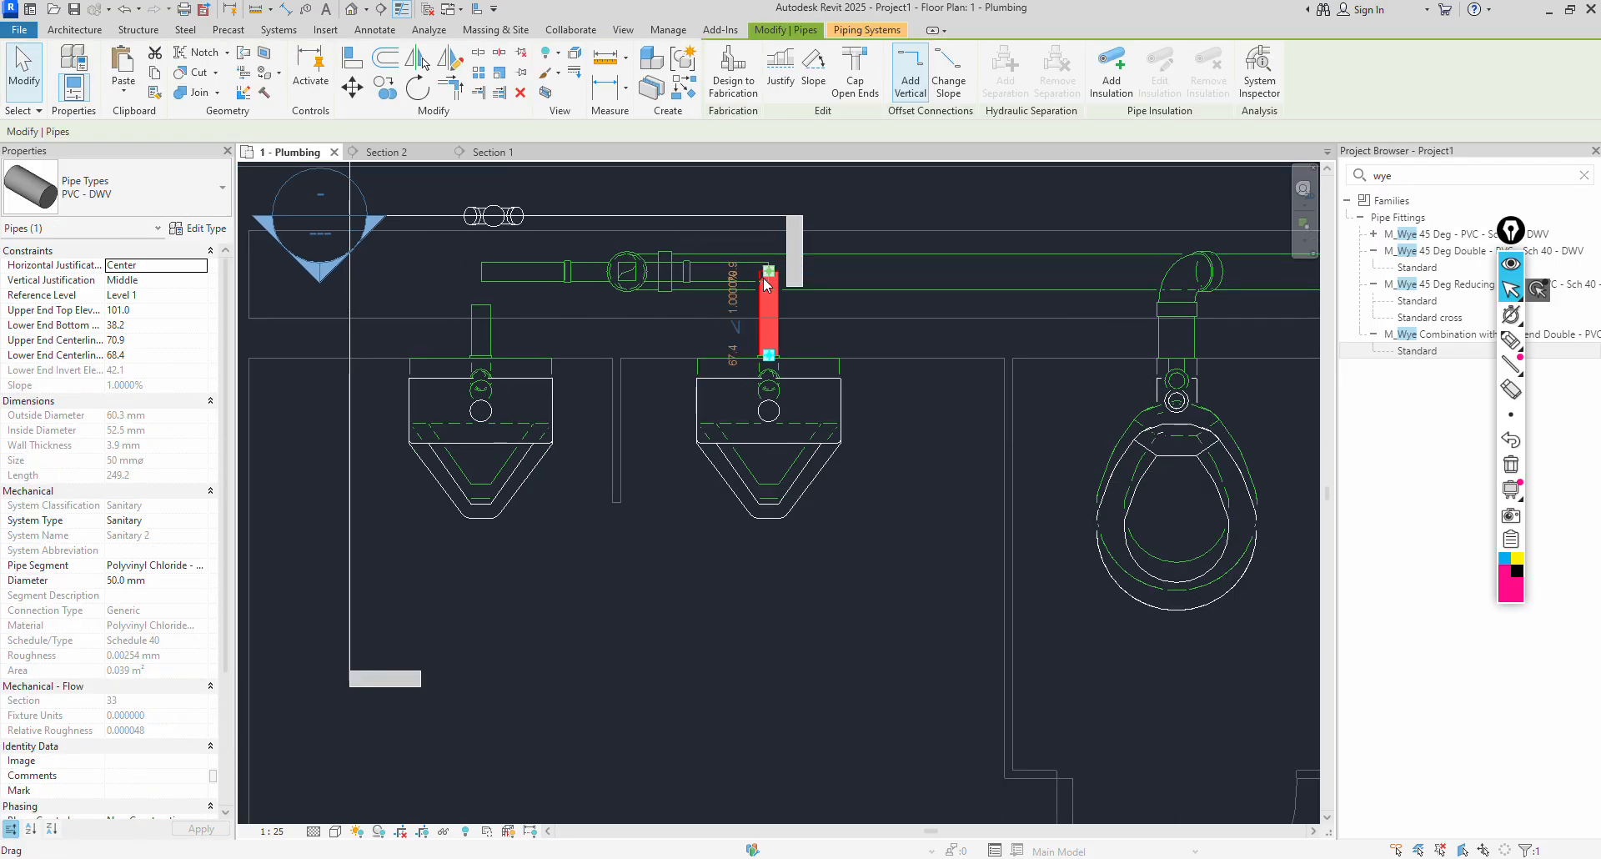
key(Delete)
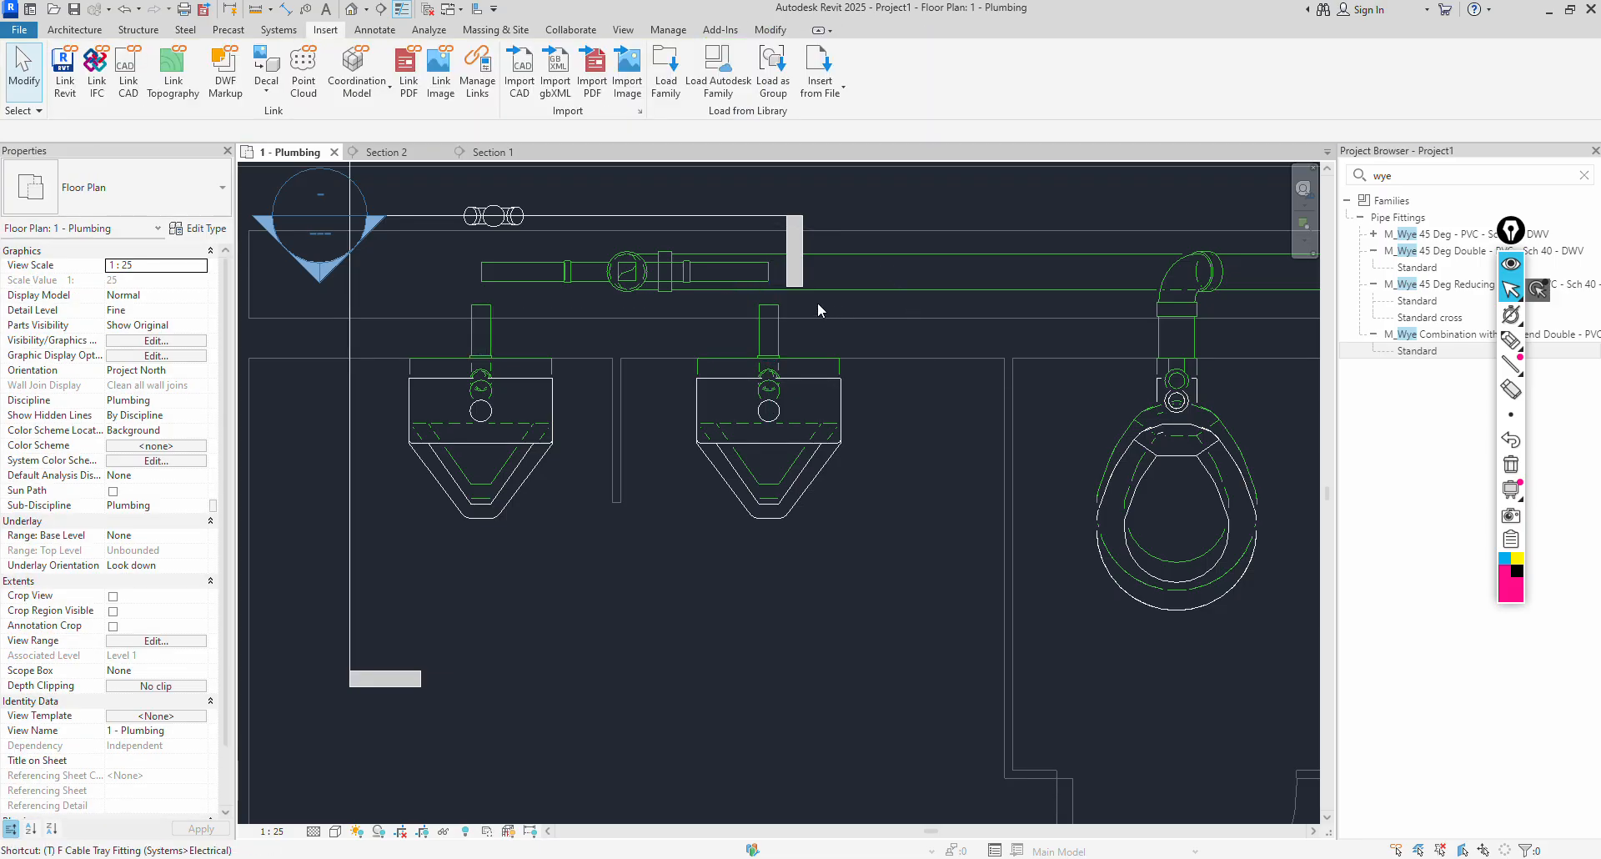
Join both urinals' drain pipes to the wye's branch pipes at the corners with Trim/Extend to Corner.
click(512, 278)
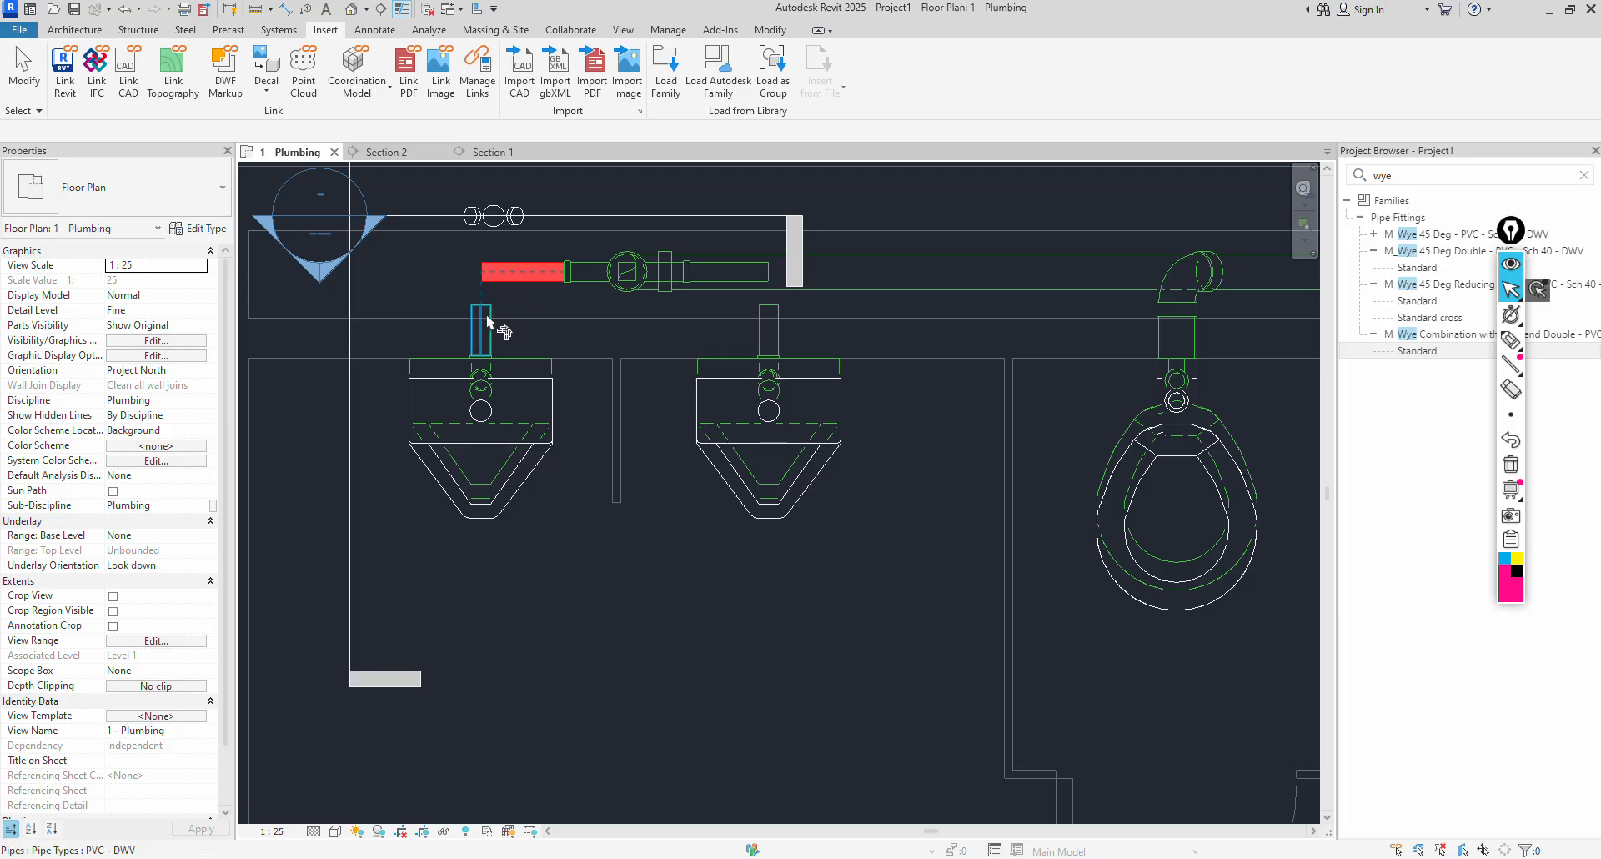
click(544, 347)
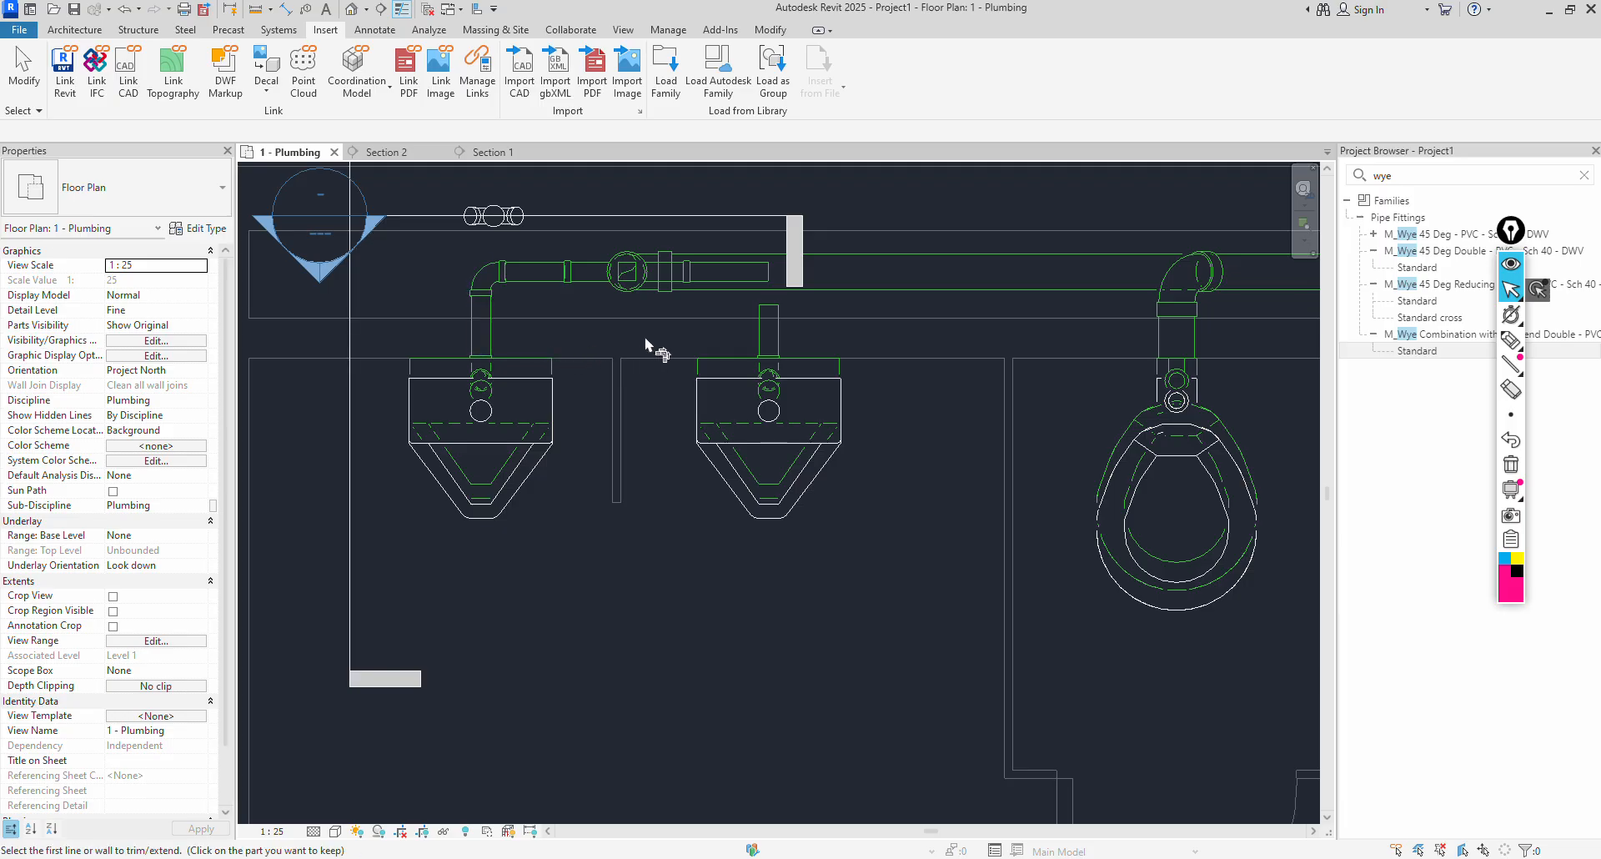
click(754, 274)
click(778, 311)
key(Escape)
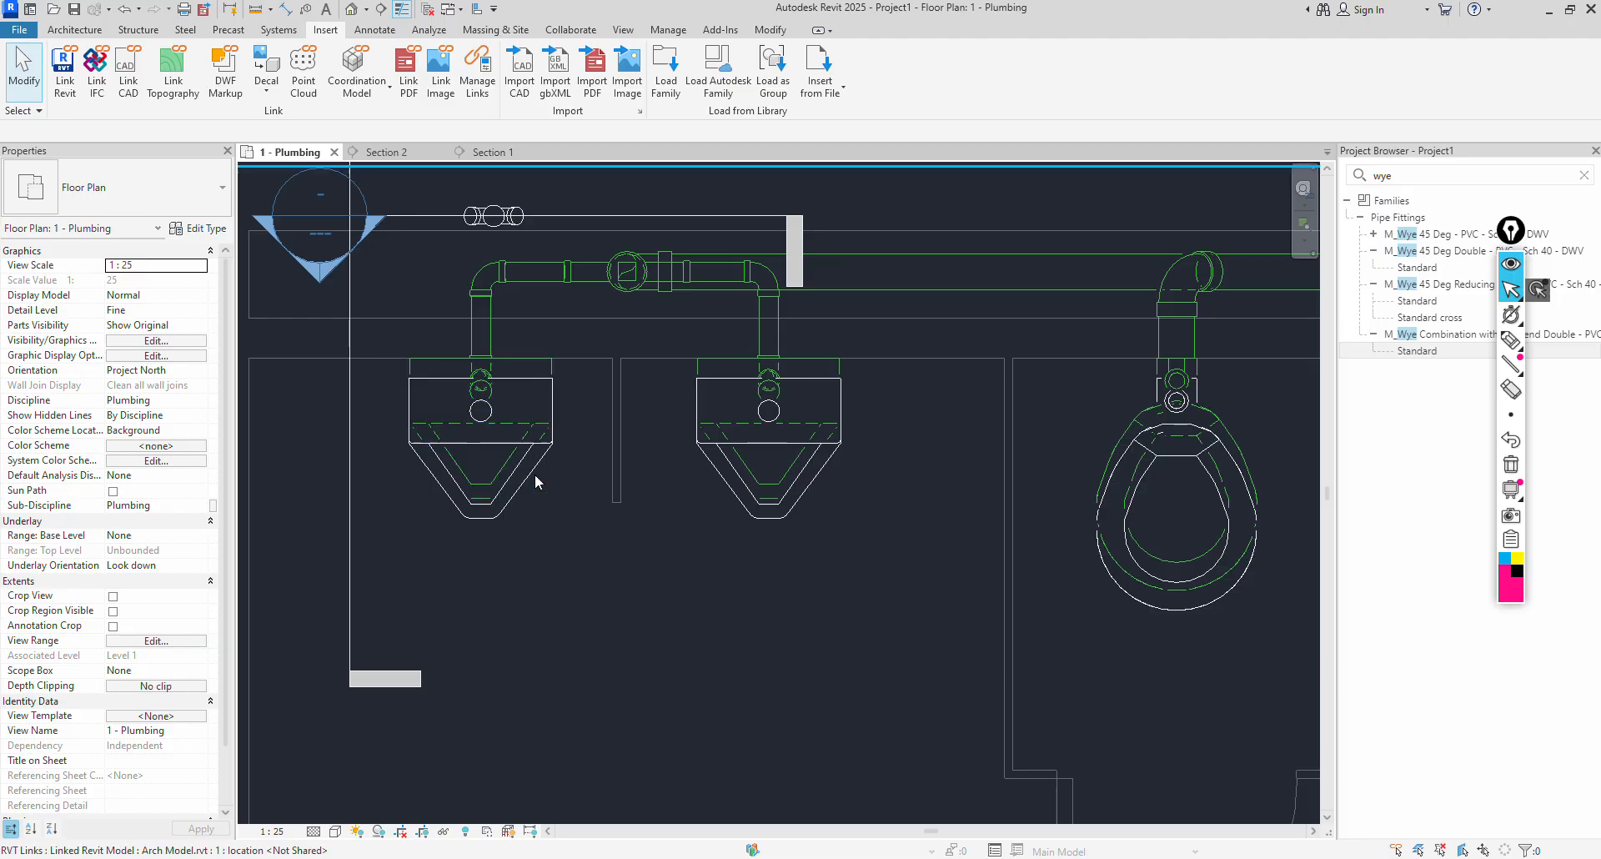
Select the whole connected sanitary network from the urinal and isolate it in 3D with a Selection Box.
key(Tab)
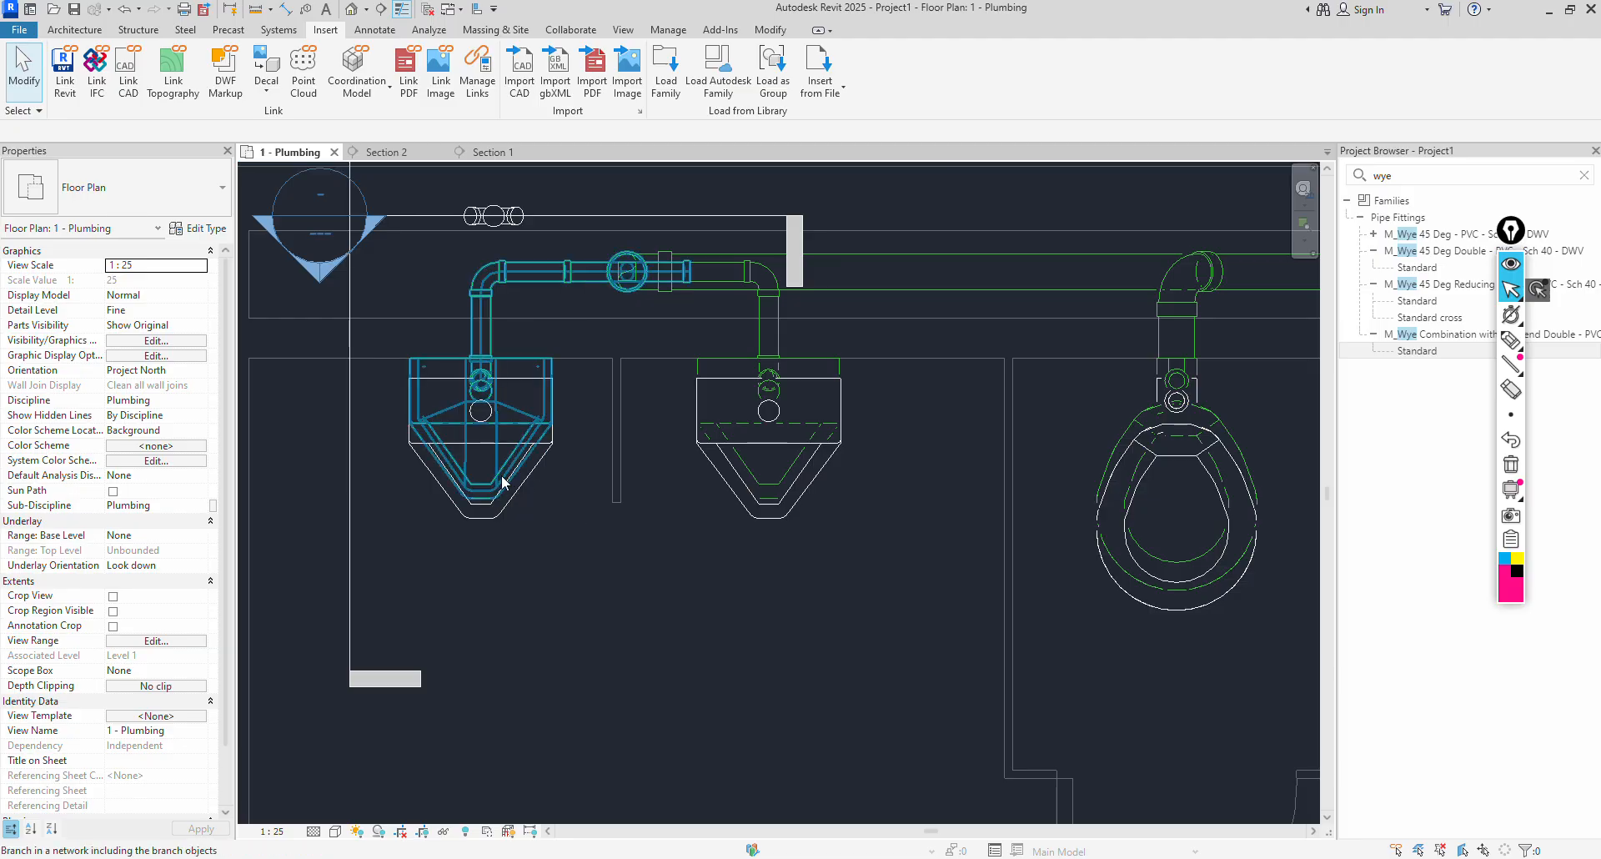
key(Tab)
key(Tab)
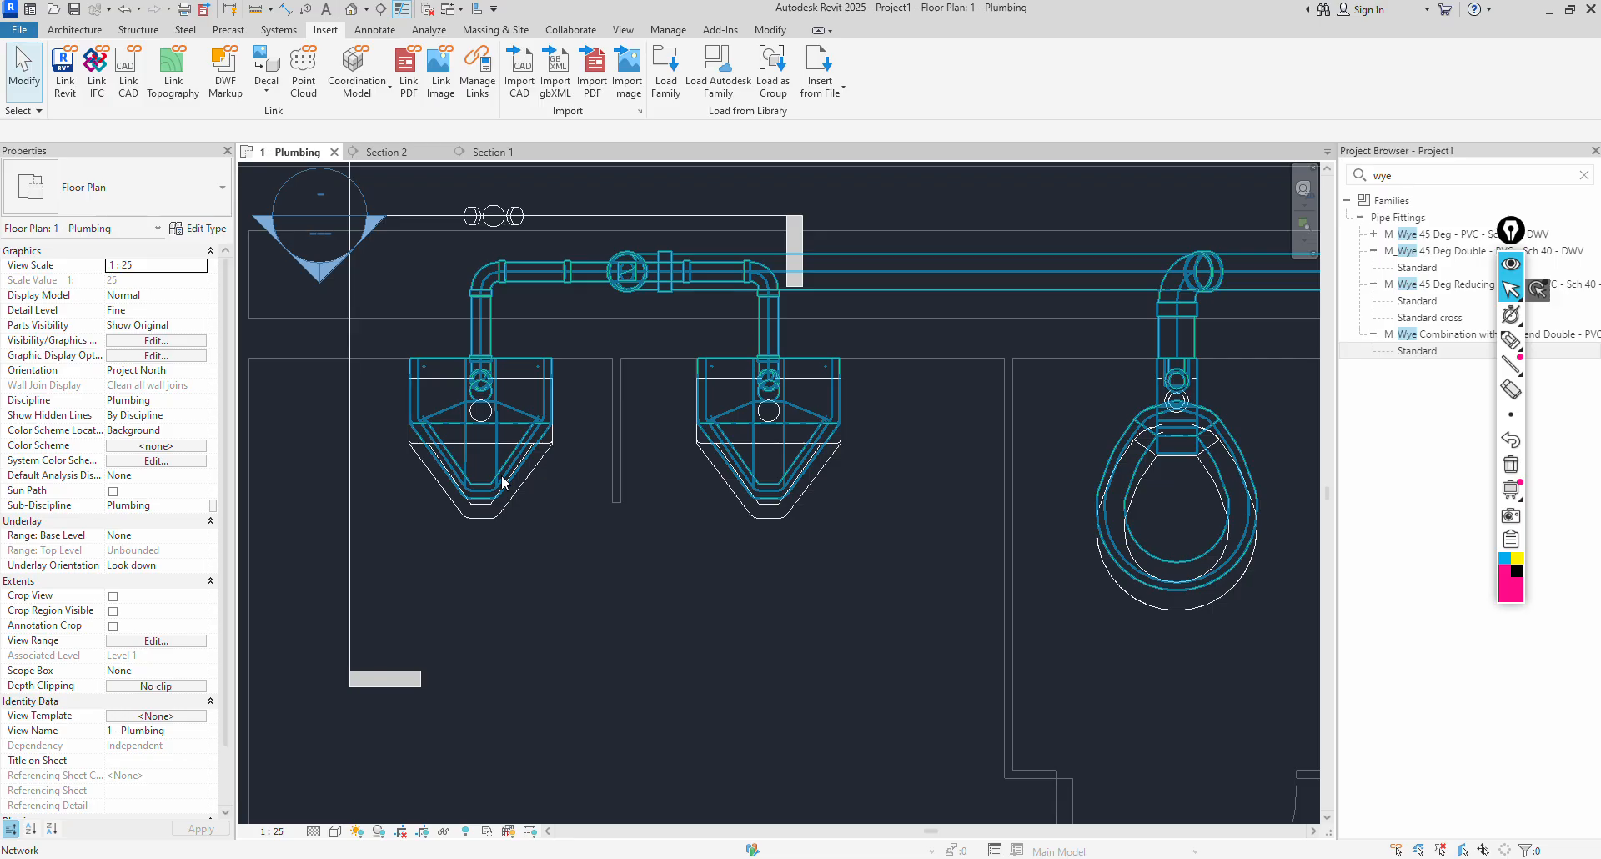
scroll(503, 482, down, 5)
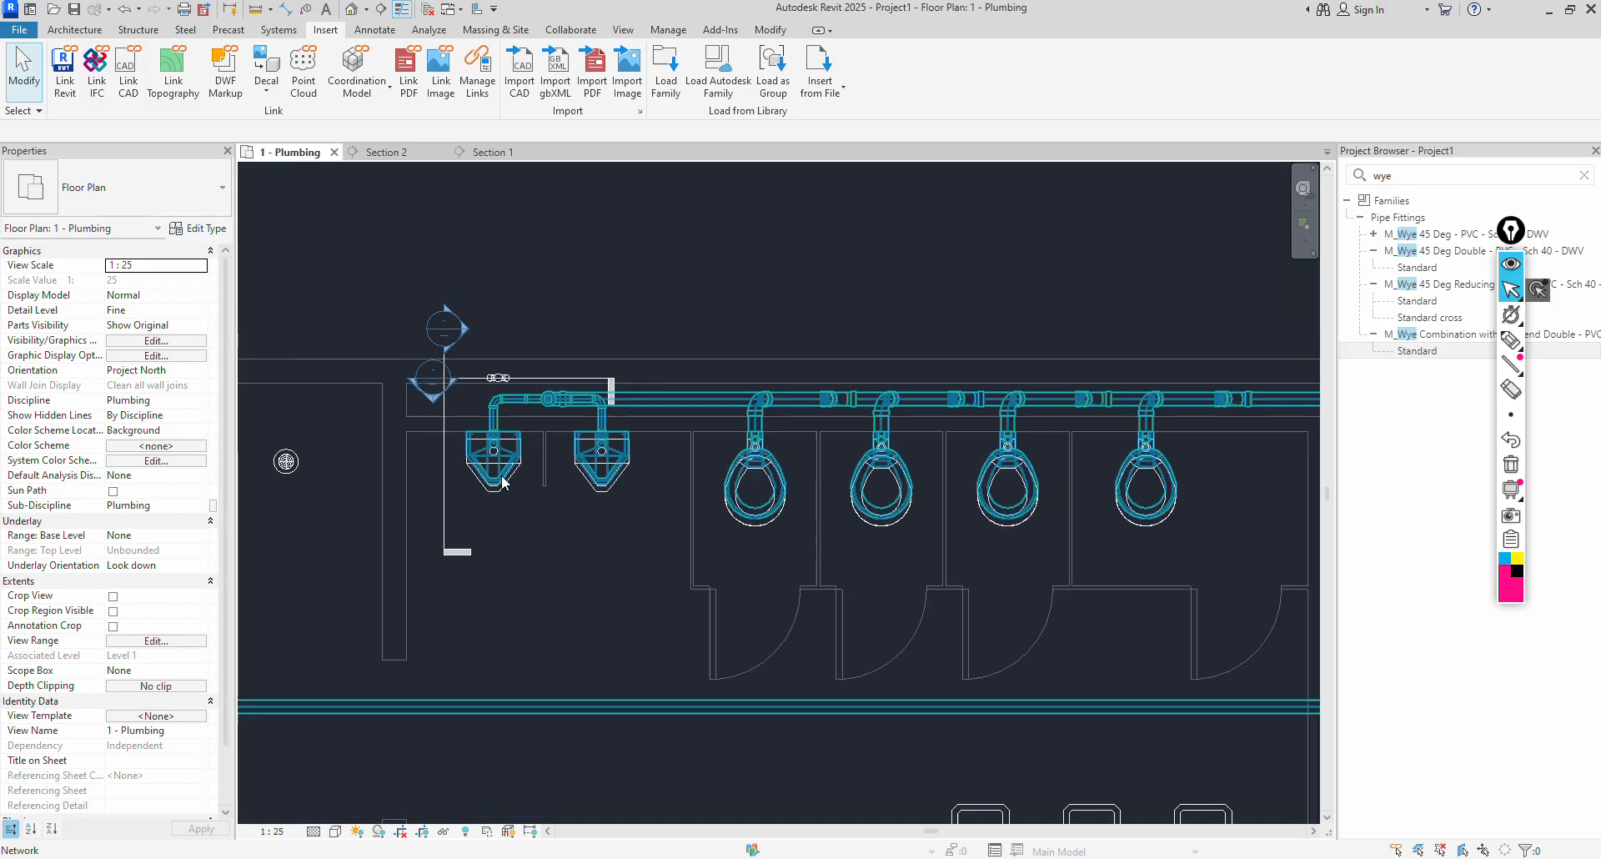
click(503, 481)
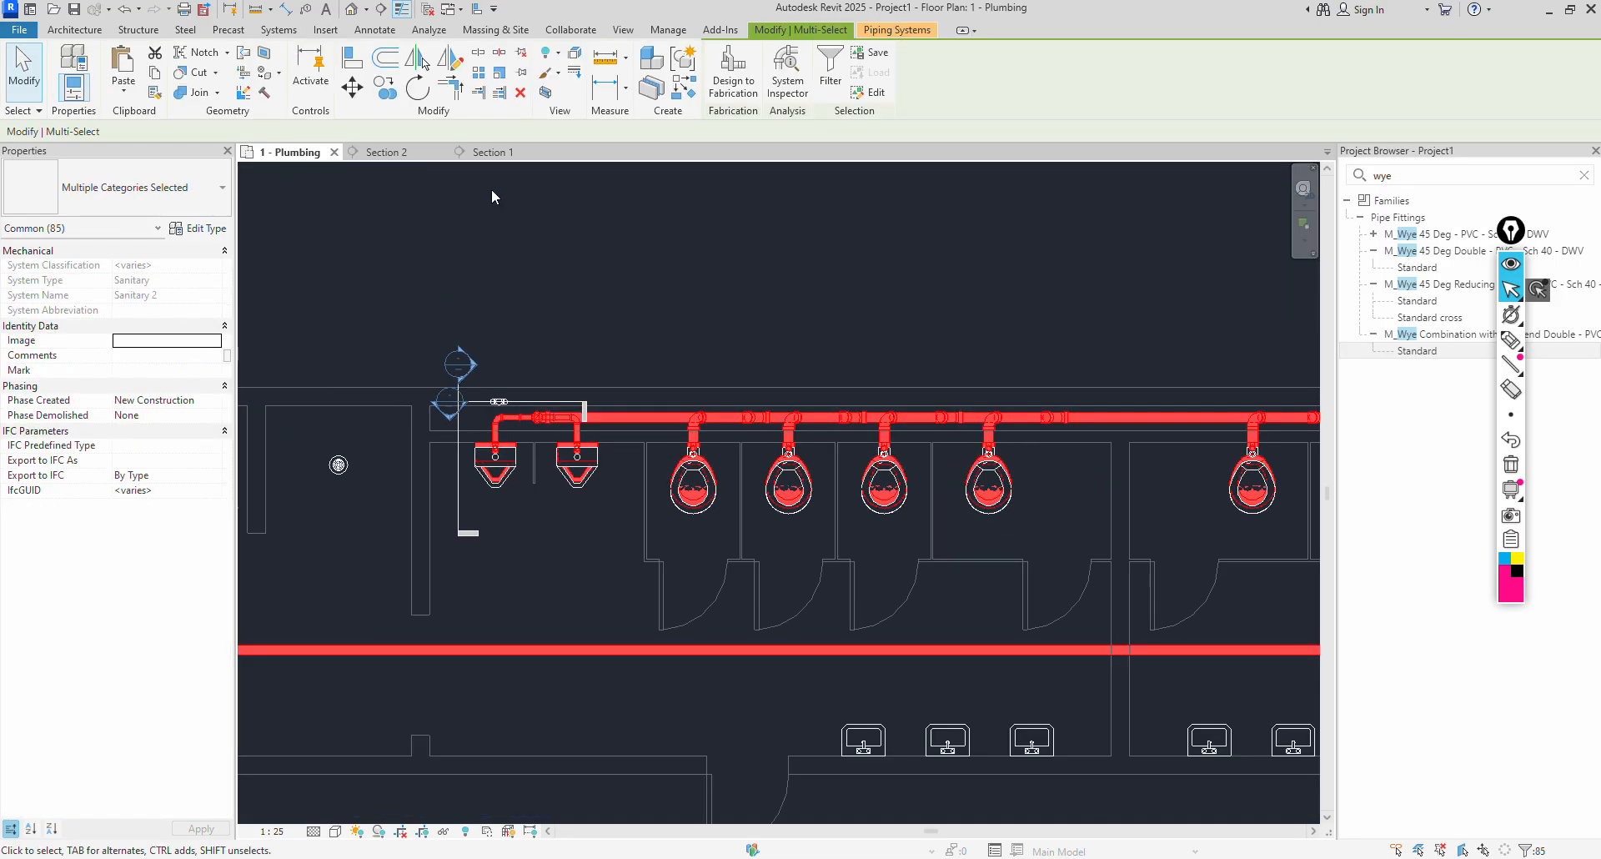
click(546, 91)
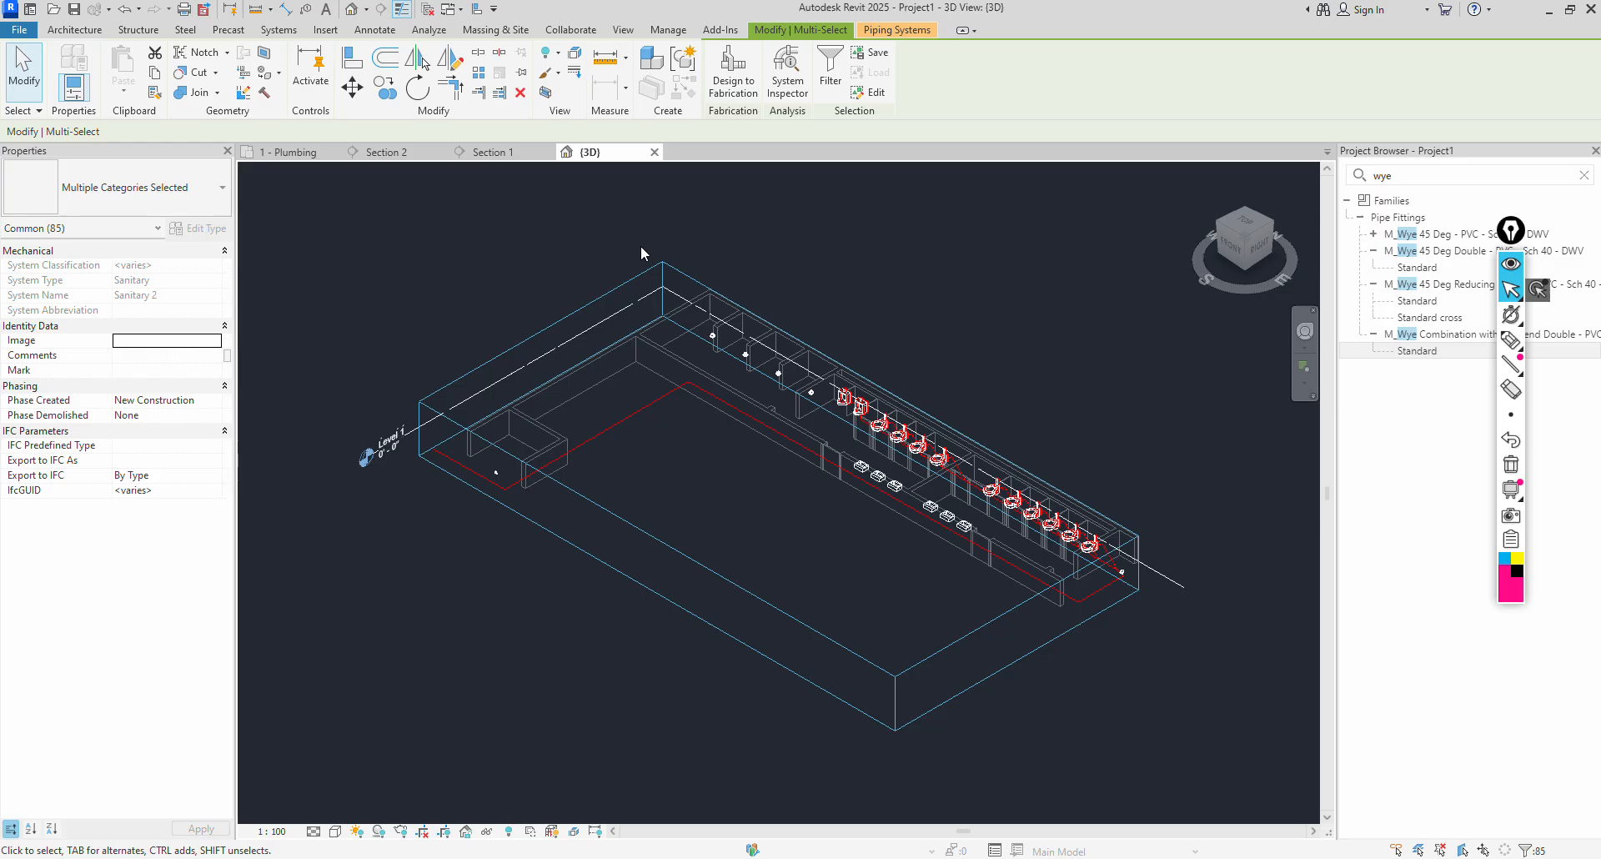
Set the 3D view's detail level to Fine.
scroll(854, 492, up, 5)
scroll(864, 445, up, 2)
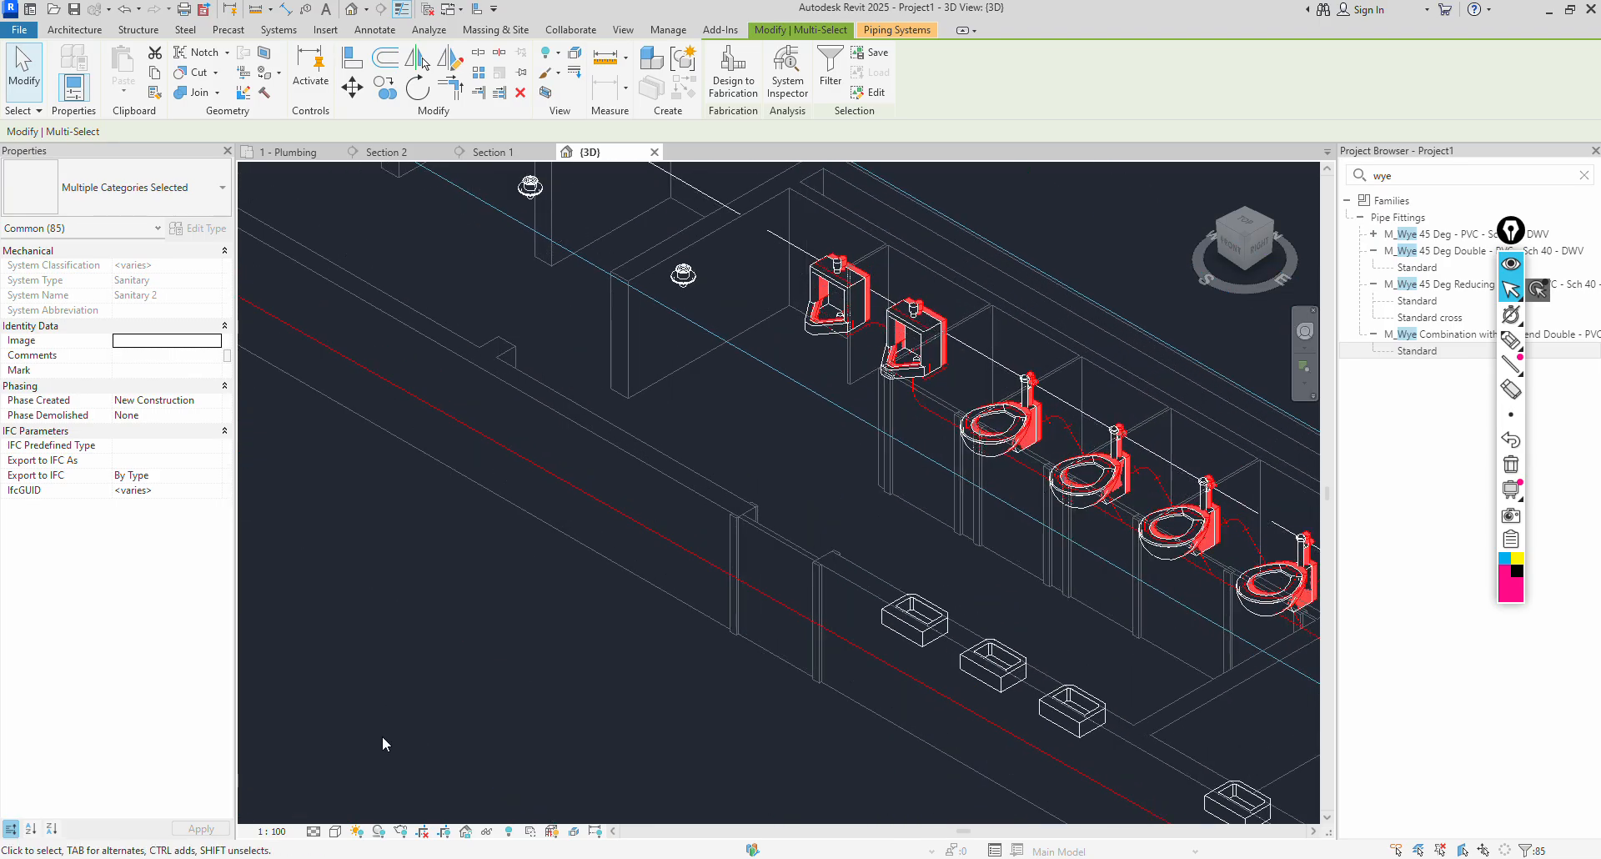
click(319, 833)
click(328, 814)
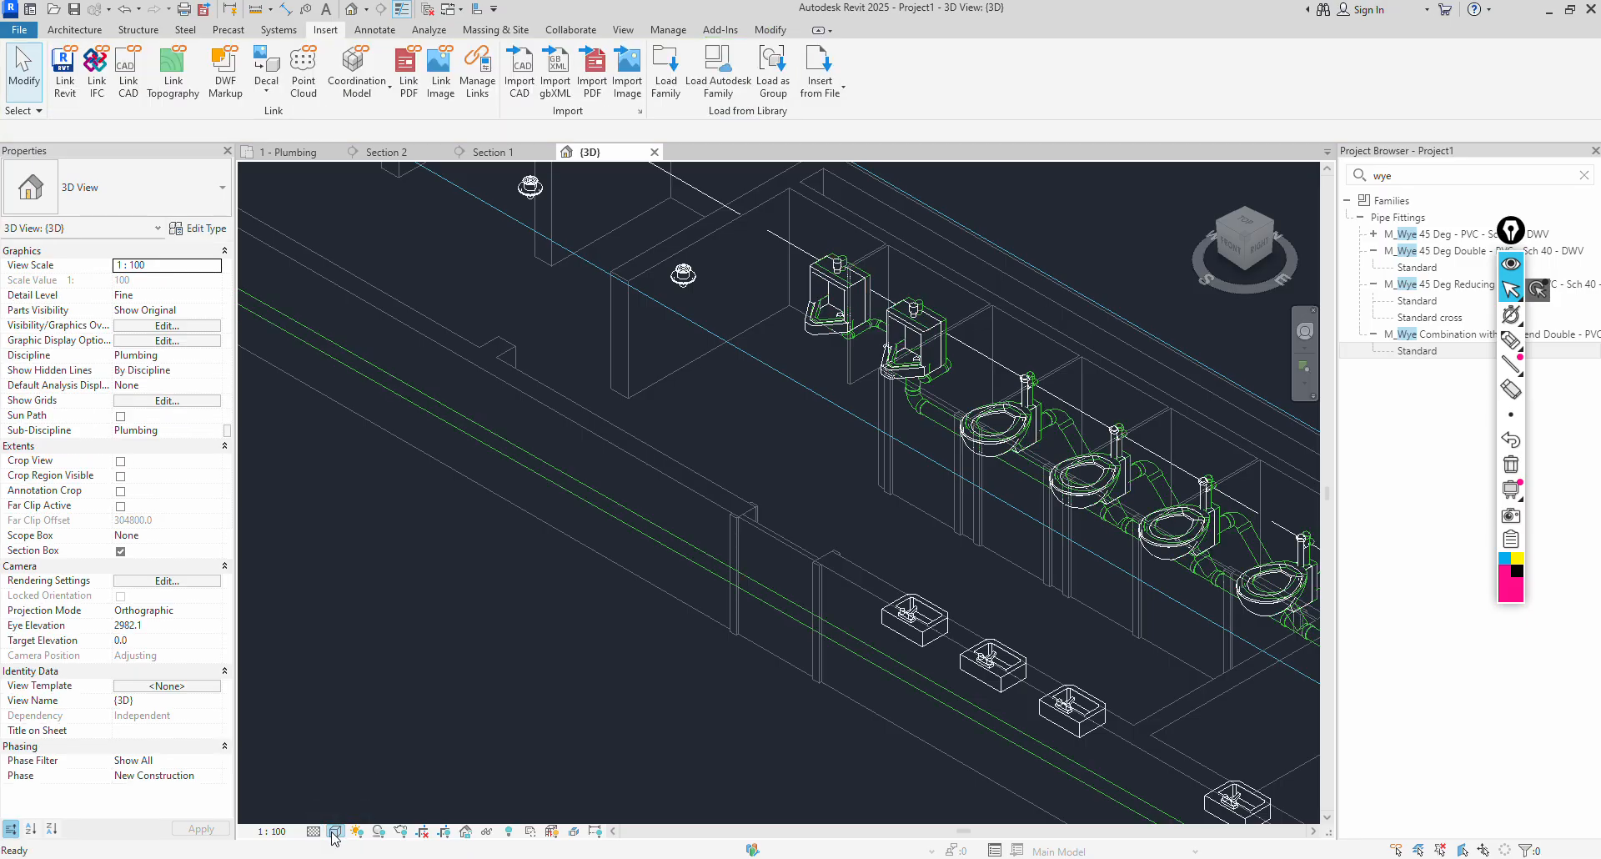
Check that the urinal belongs to the continuous drainage network by selecting all its connected elements in 3D.
scroll(684, 530, down, 2)
middle_drag(876, 466, 750, 447)
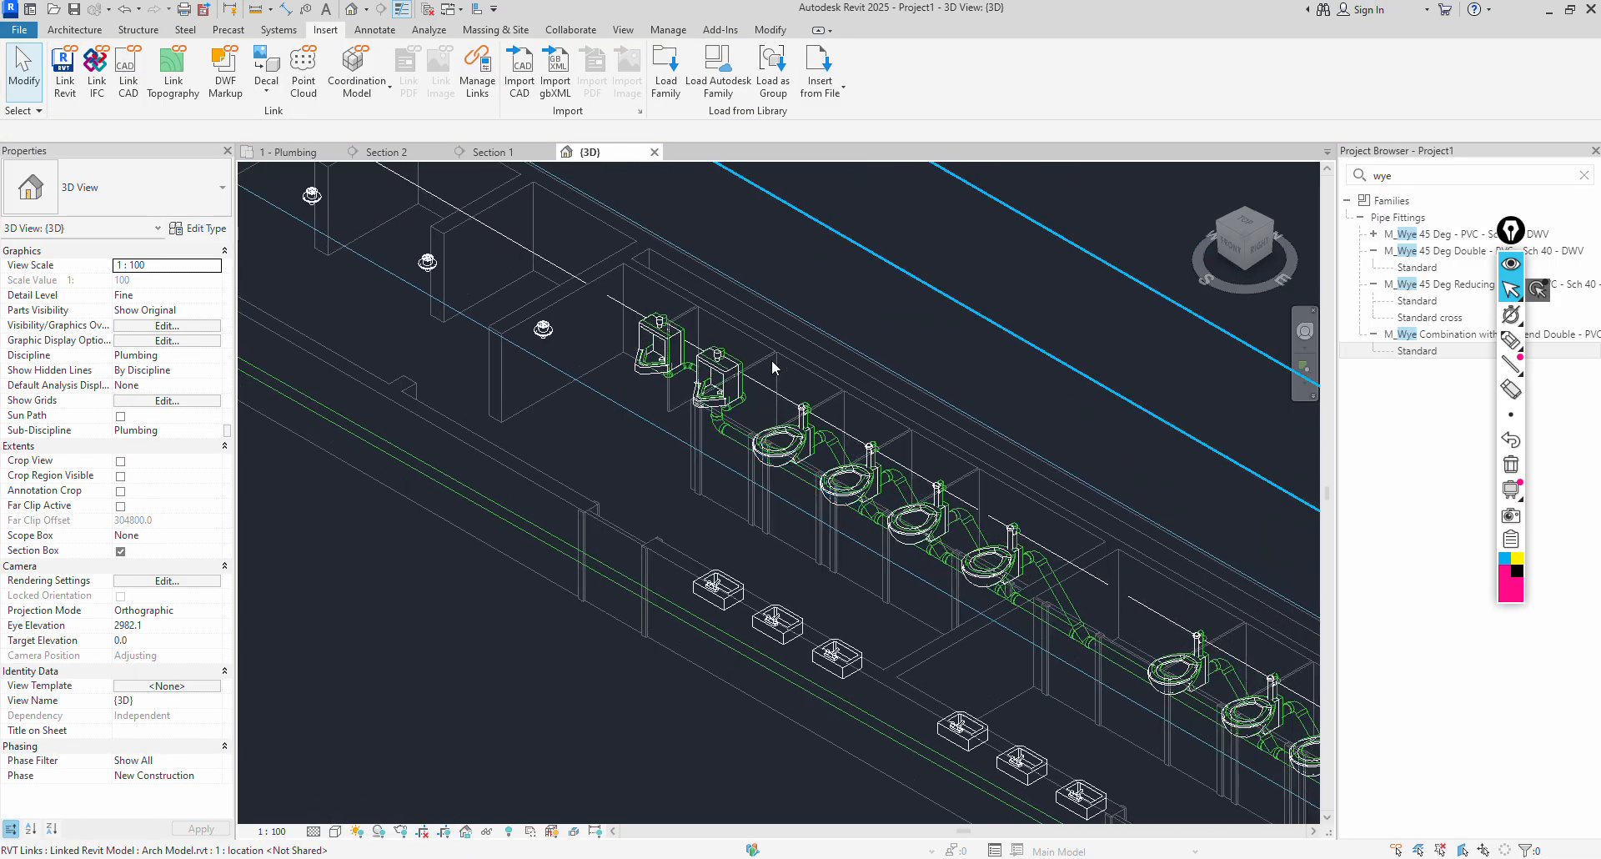
scroll(776, 341, up, 3)
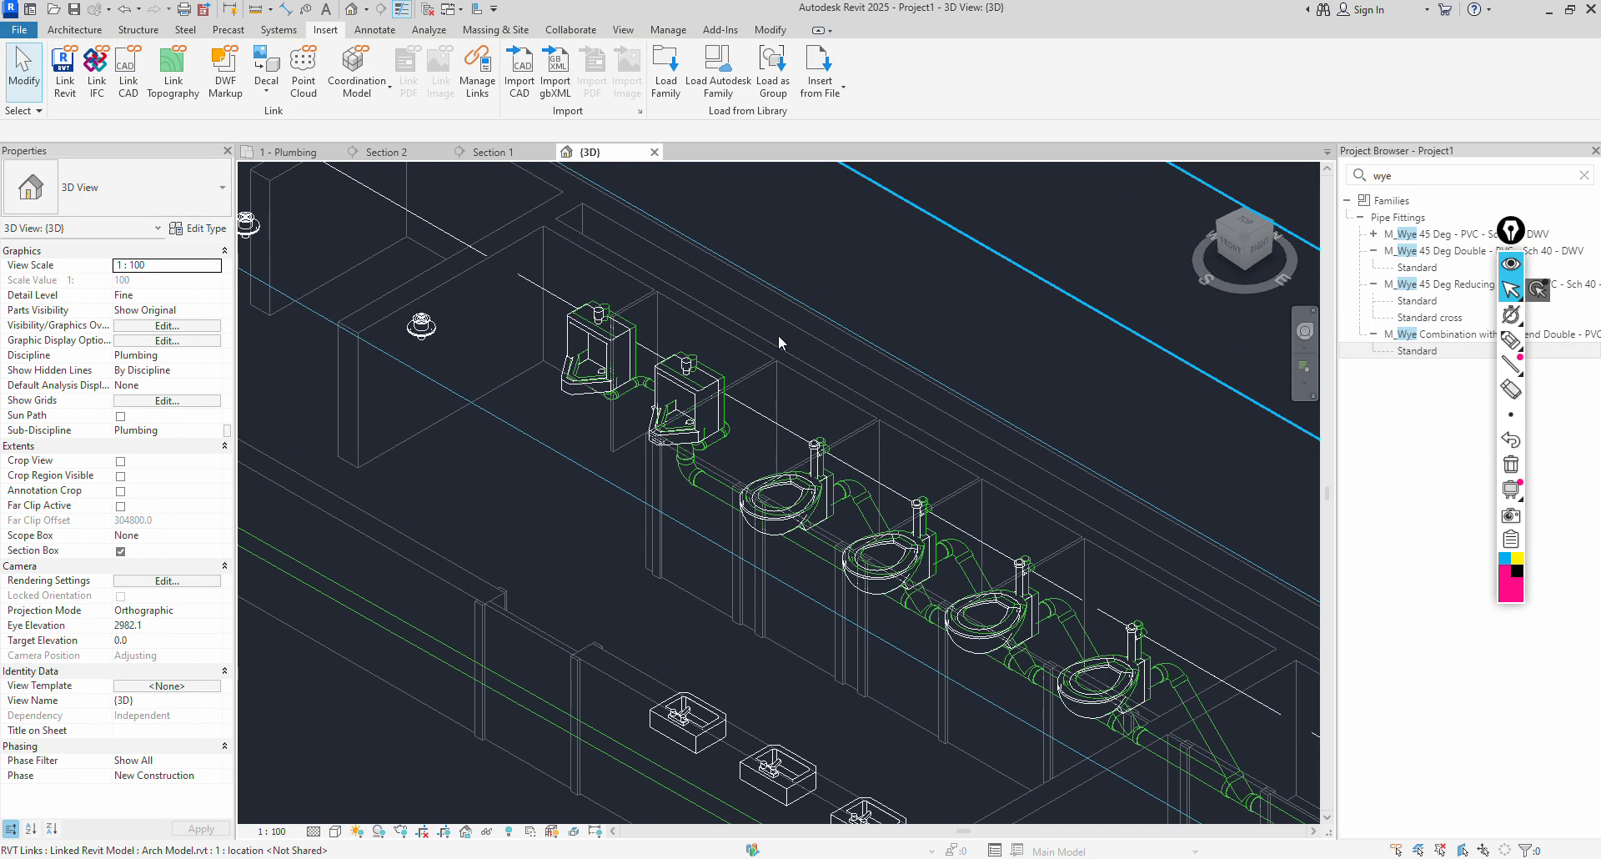
key(Tab)
click(724, 408)
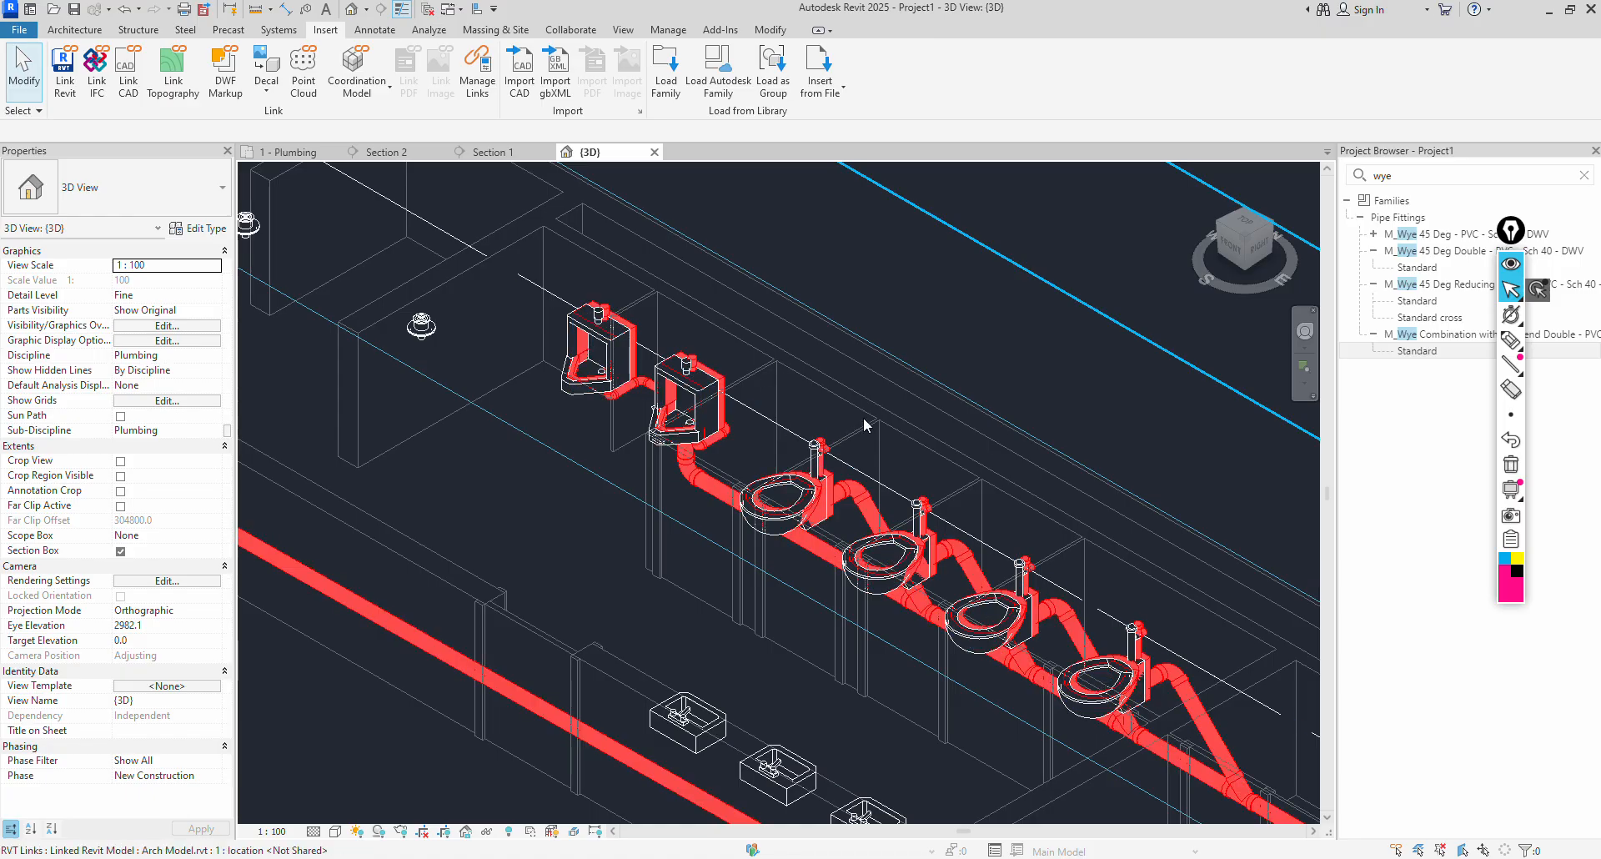
Examine the water closets' drain connections along the sloped main and the unconnected lavatories from the rear in 3D.
scroll(779, 470, up, 3)
middle_drag(757, 453, 498, 302)
scroll(1045, 526, down, 1)
middle_drag(952, 664, 714, 435)
scroll(729, 647, down, 1)
click(687, 628)
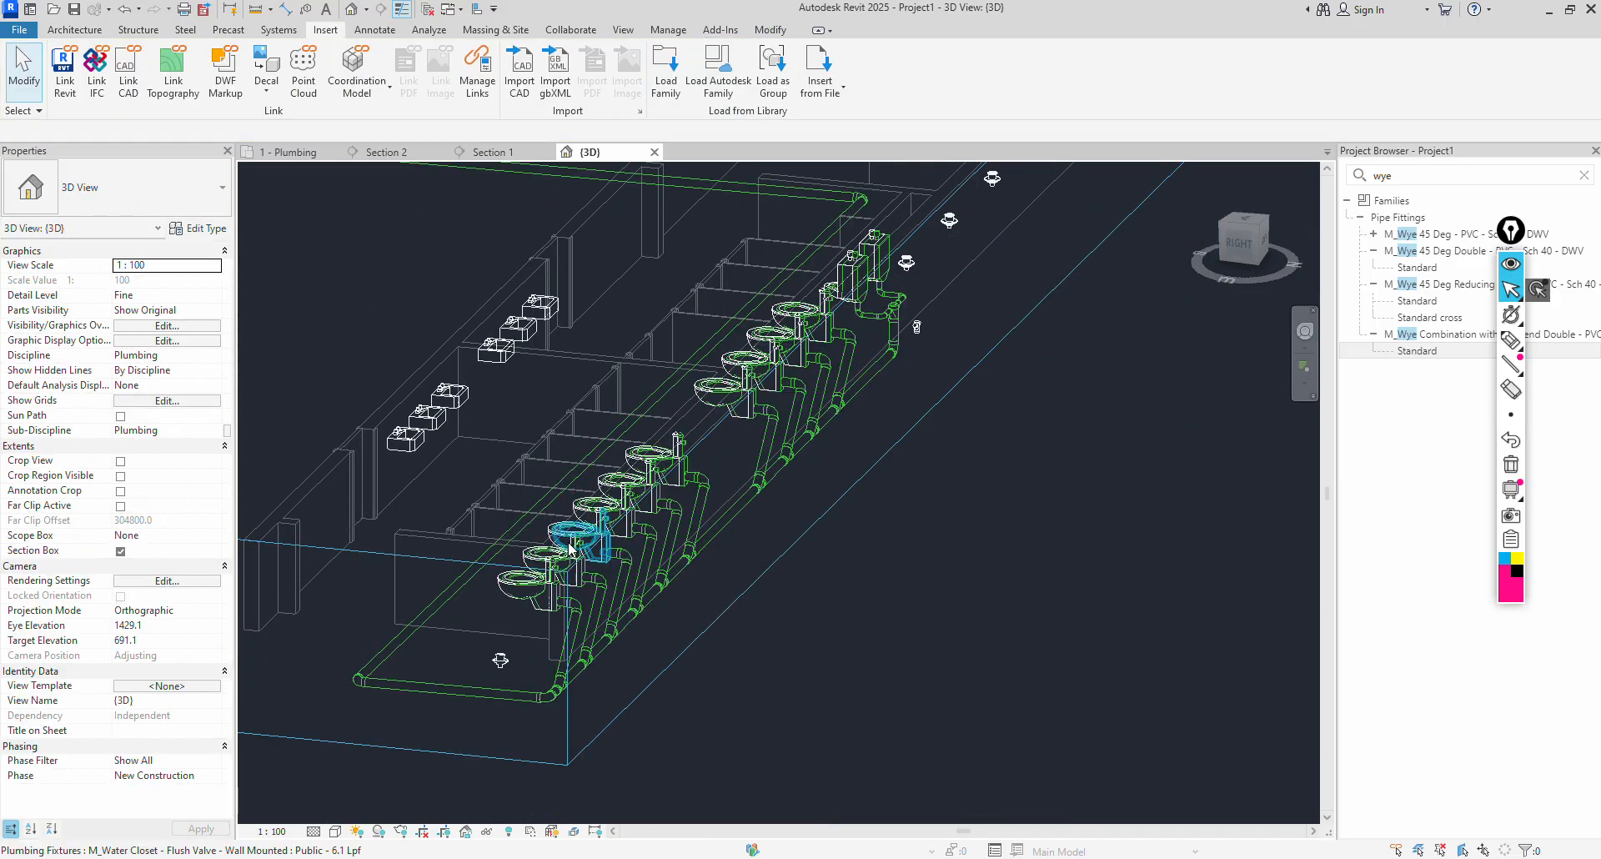
scroll(750, 507, up, 3)
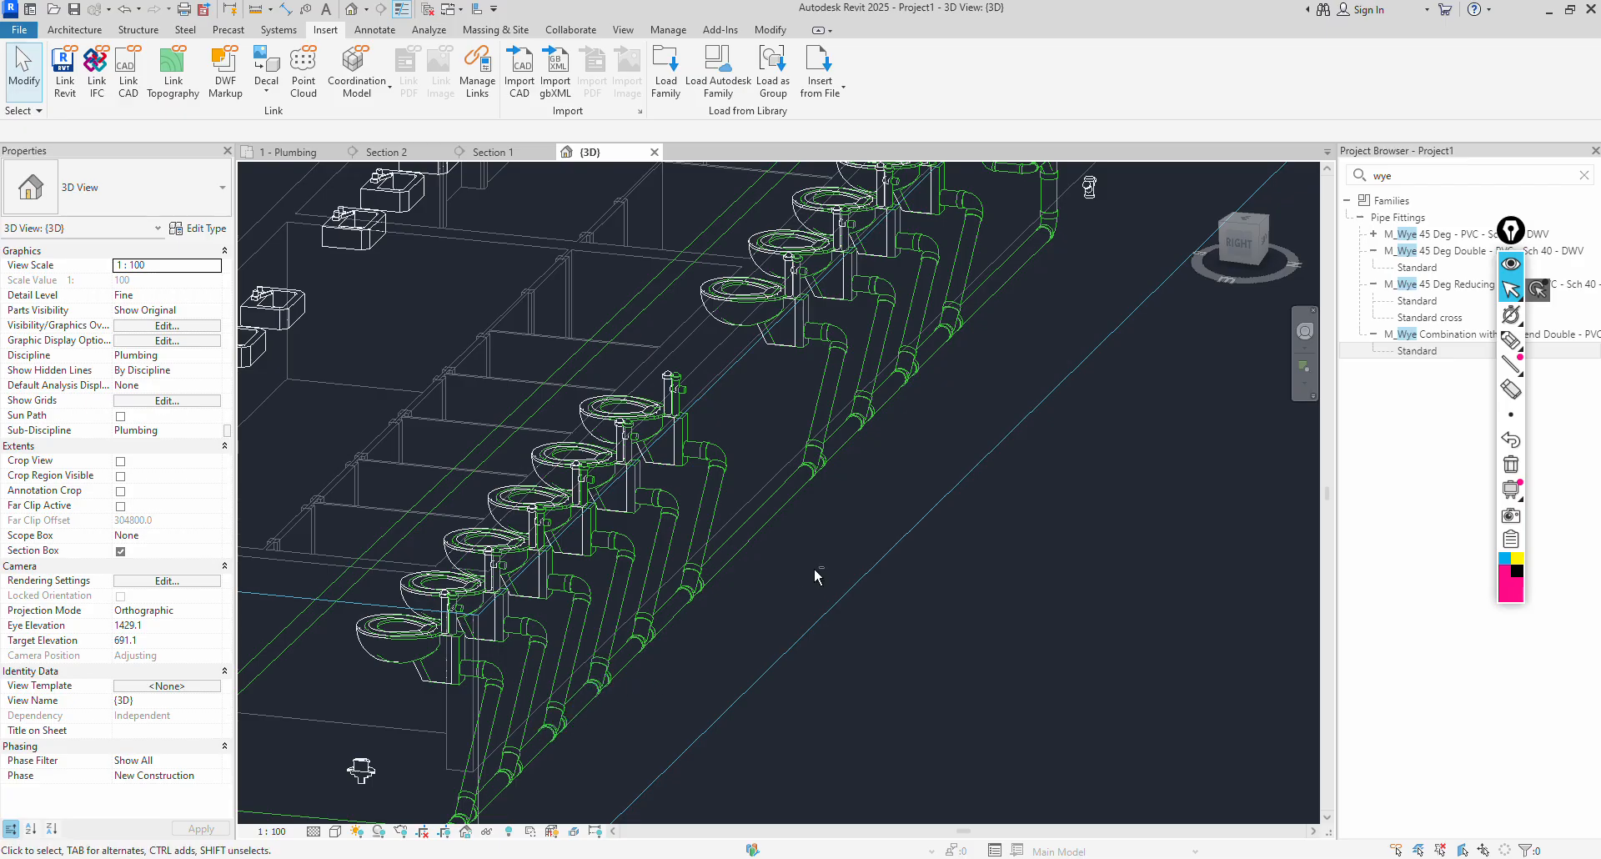
shift+middle_drag(815, 571, 954, 565)
scroll(643, 663, down, 5)
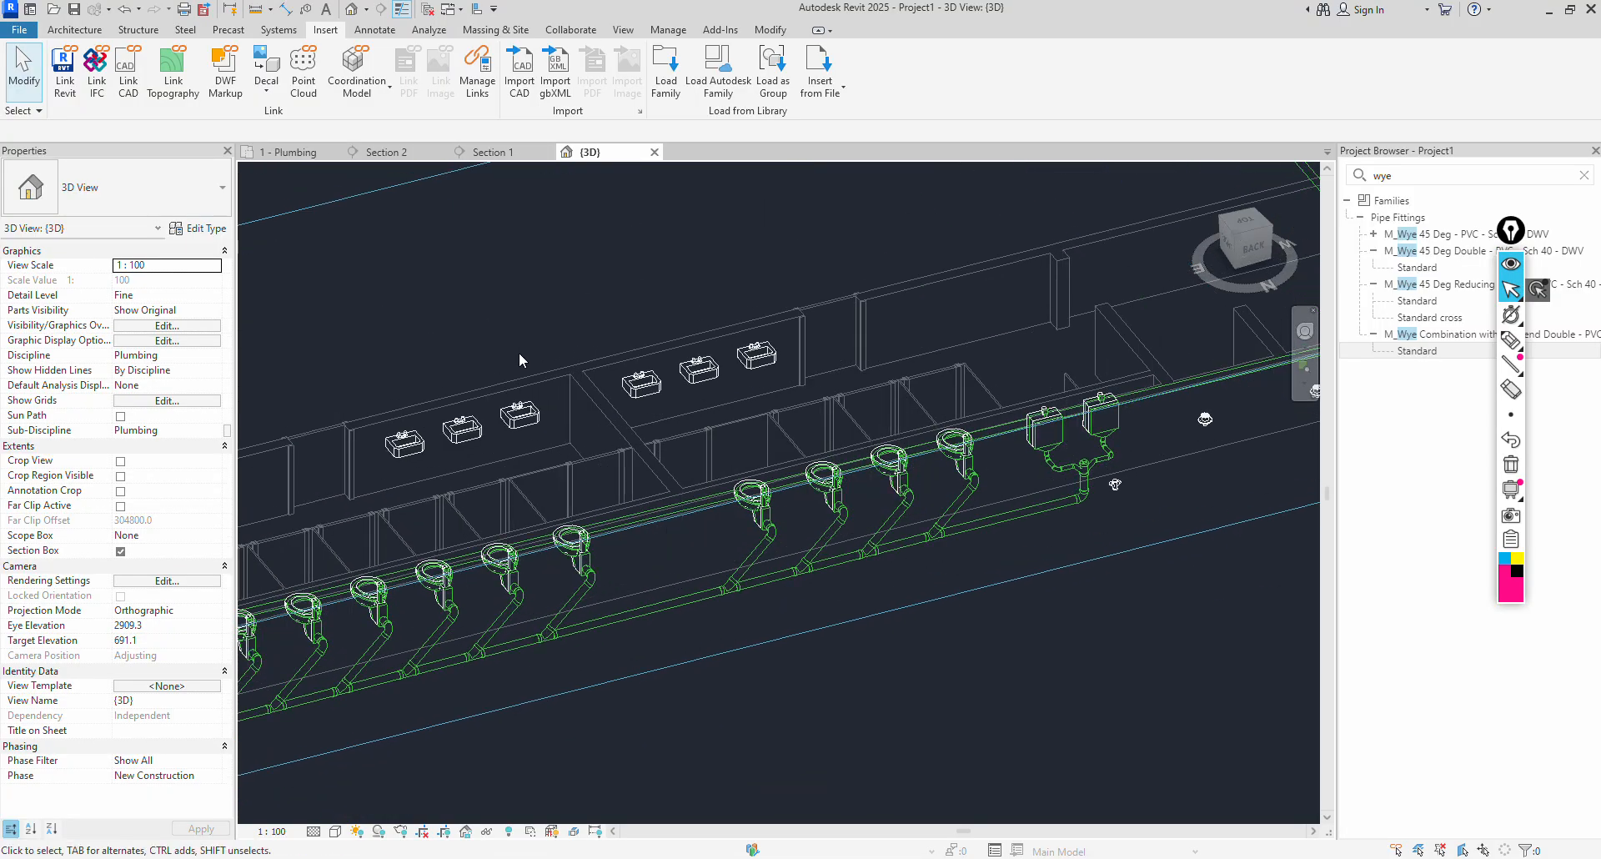
scroll(519, 352, up, 1)
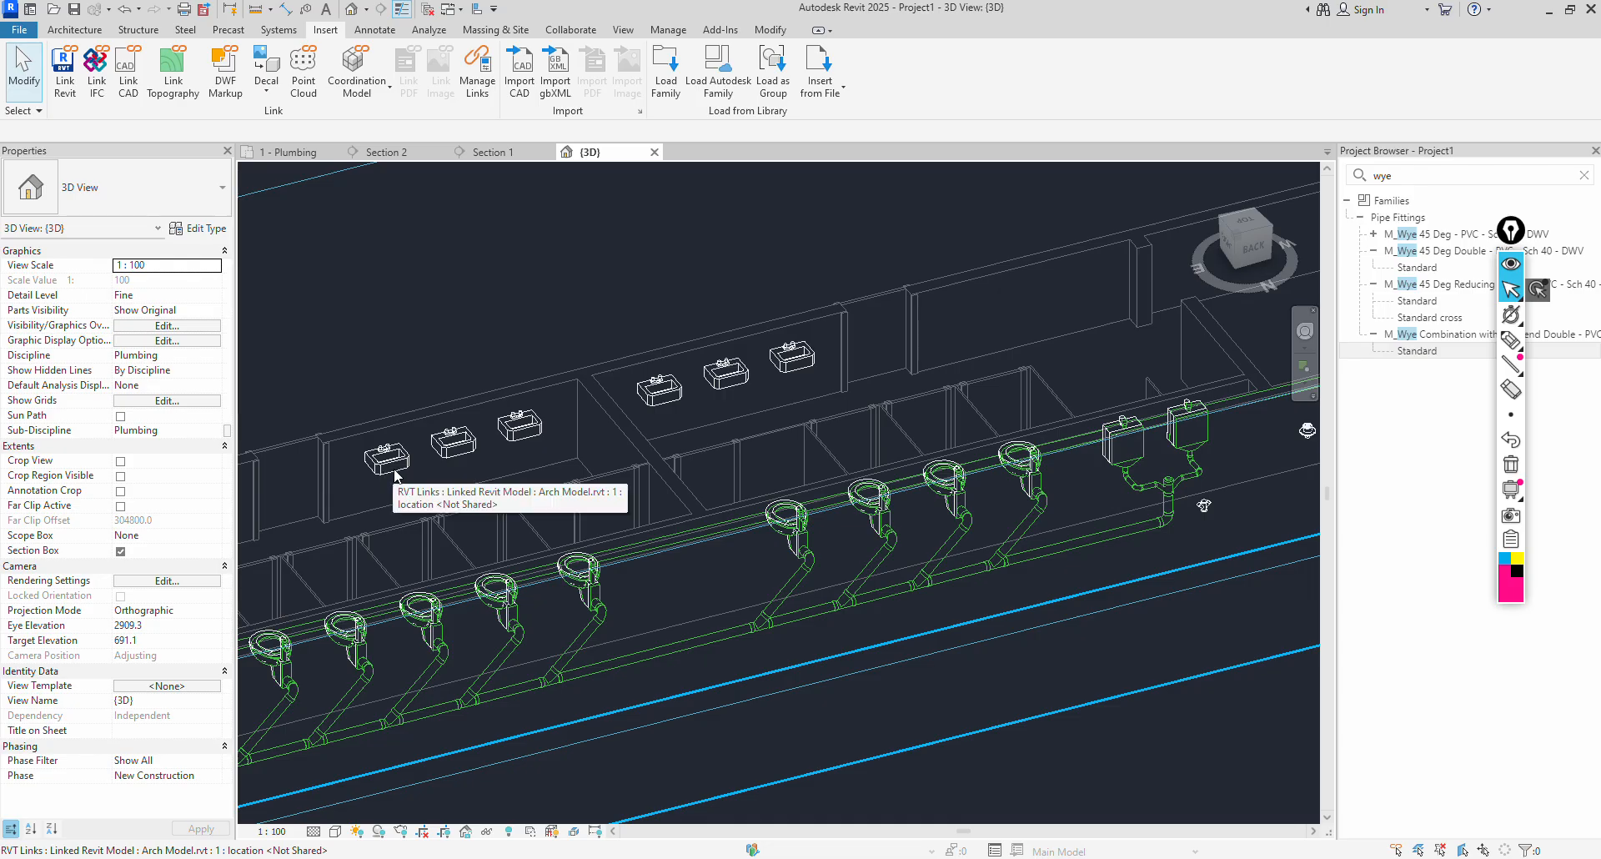
scroll(396, 476, up, 2)
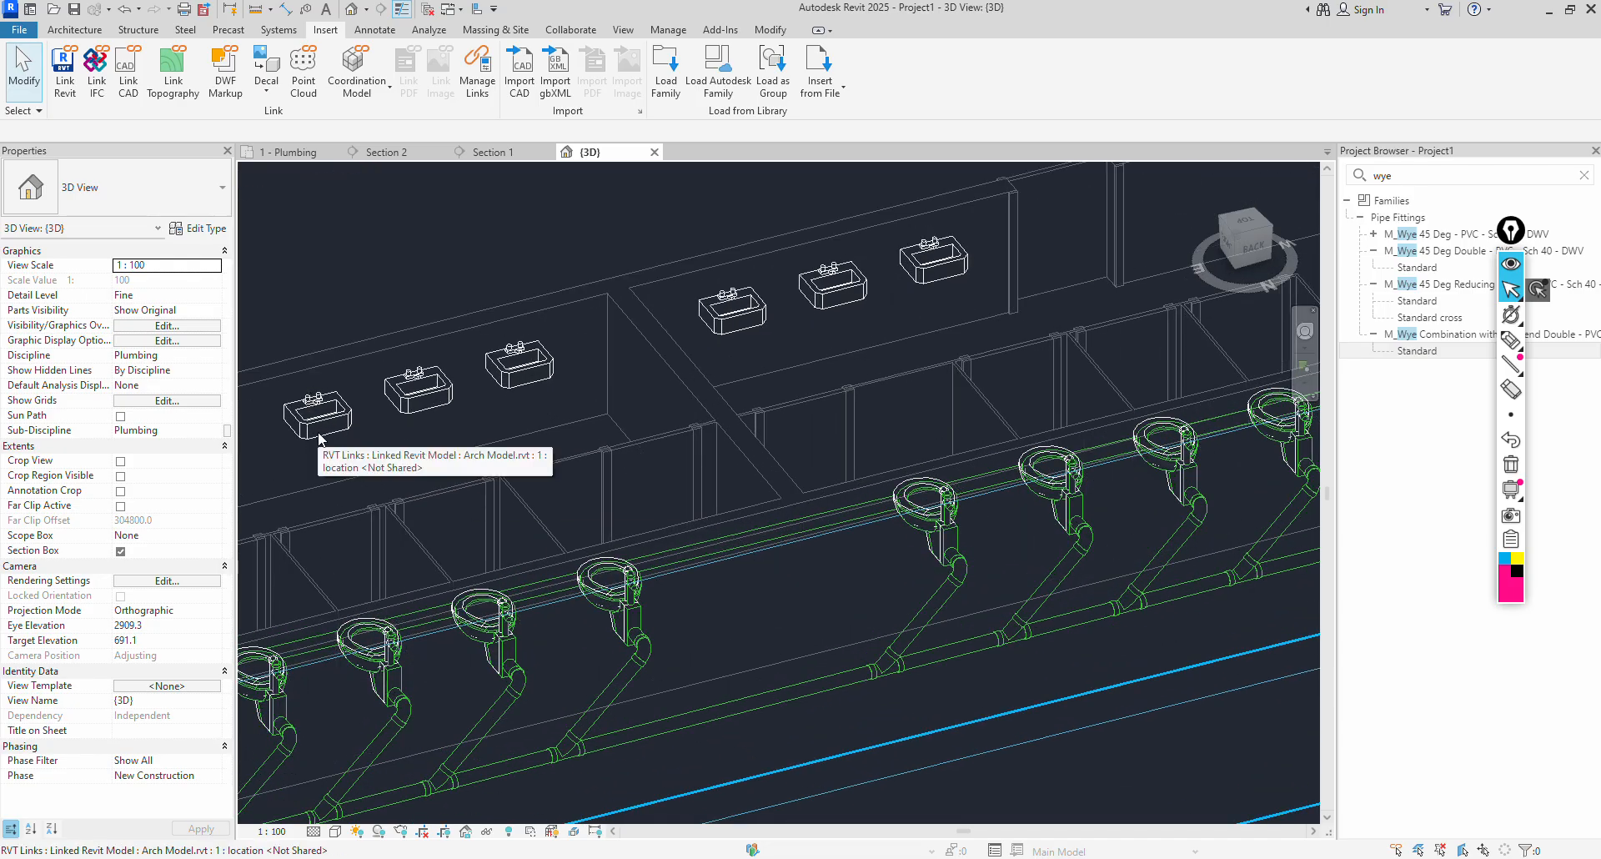
scroll(472, 537, down, 3)
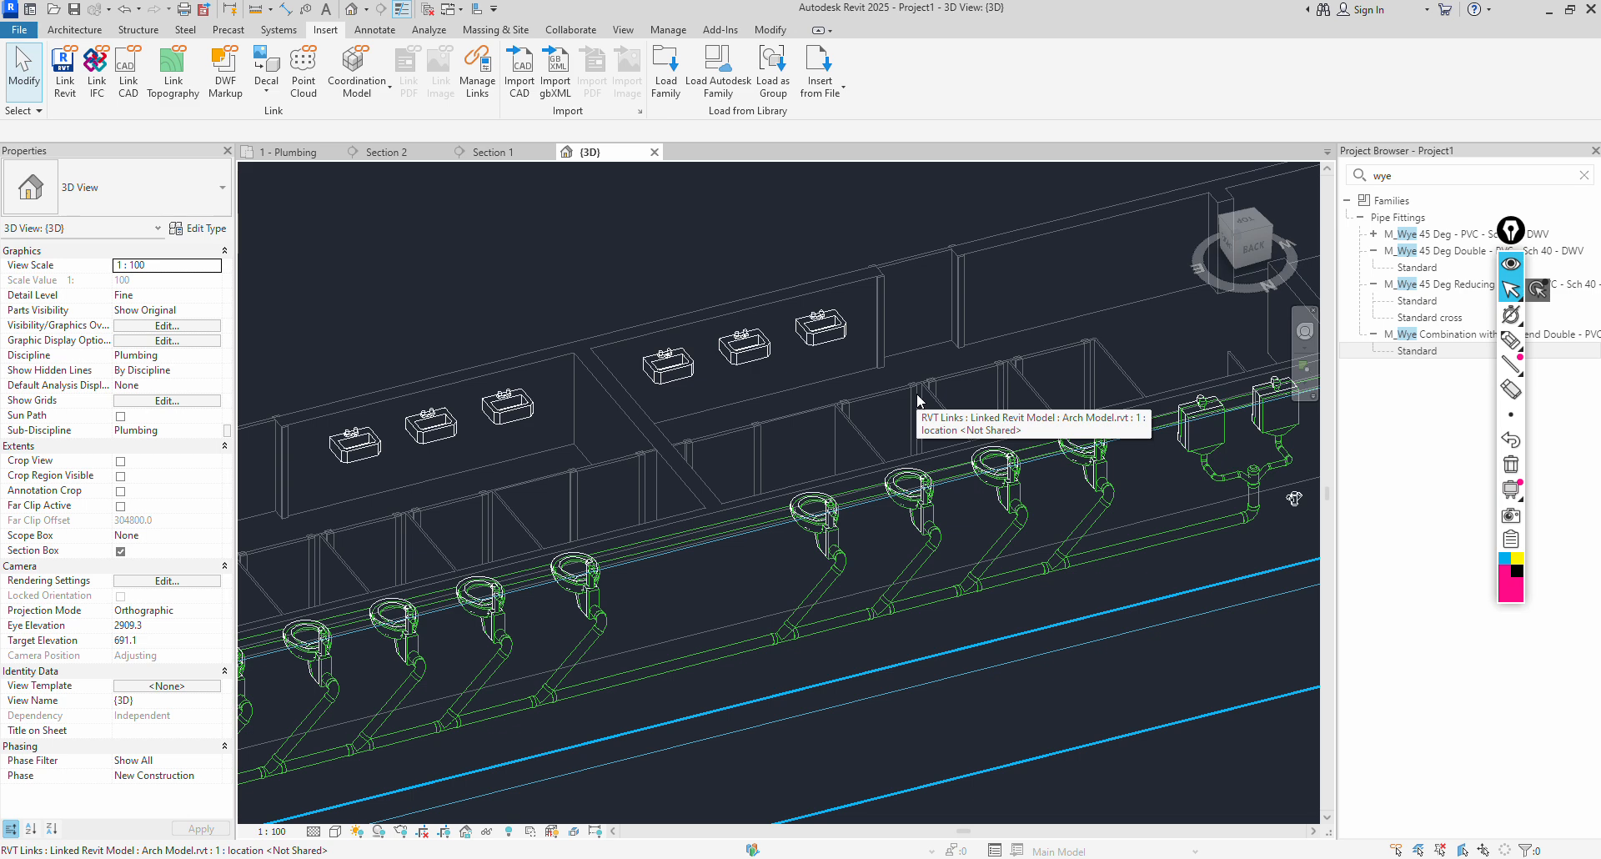
Examine the two urinals' drains at the capped combination wye and its run into the sloped main in 3D.
scroll(1274, 484, up, 4)
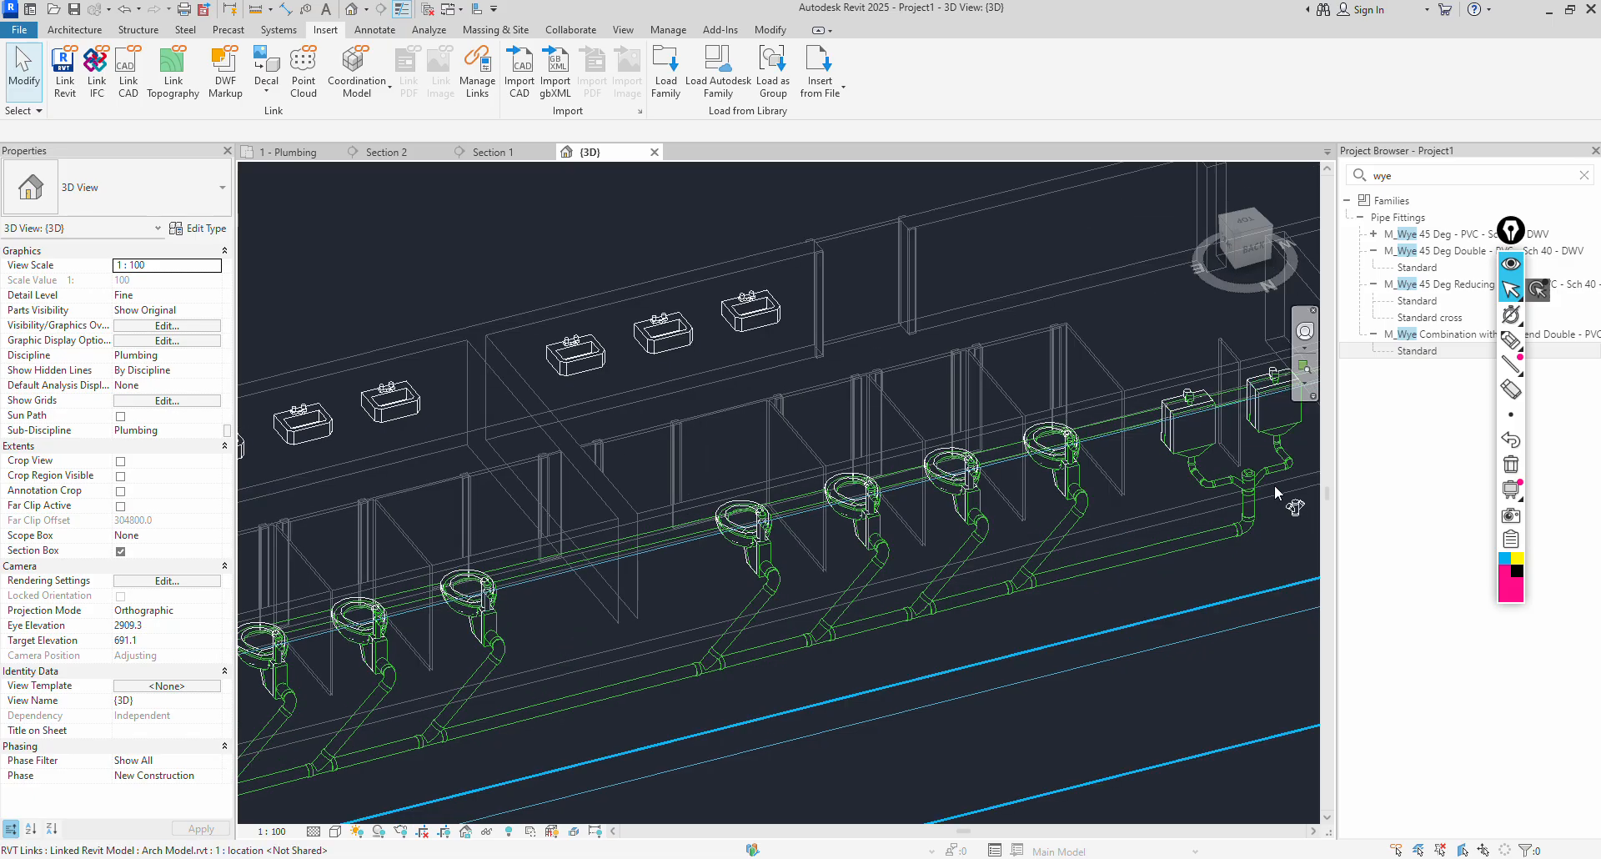
scroll(1229, 469, up, 1)
middle_drag(1114, 567, 872, 534)
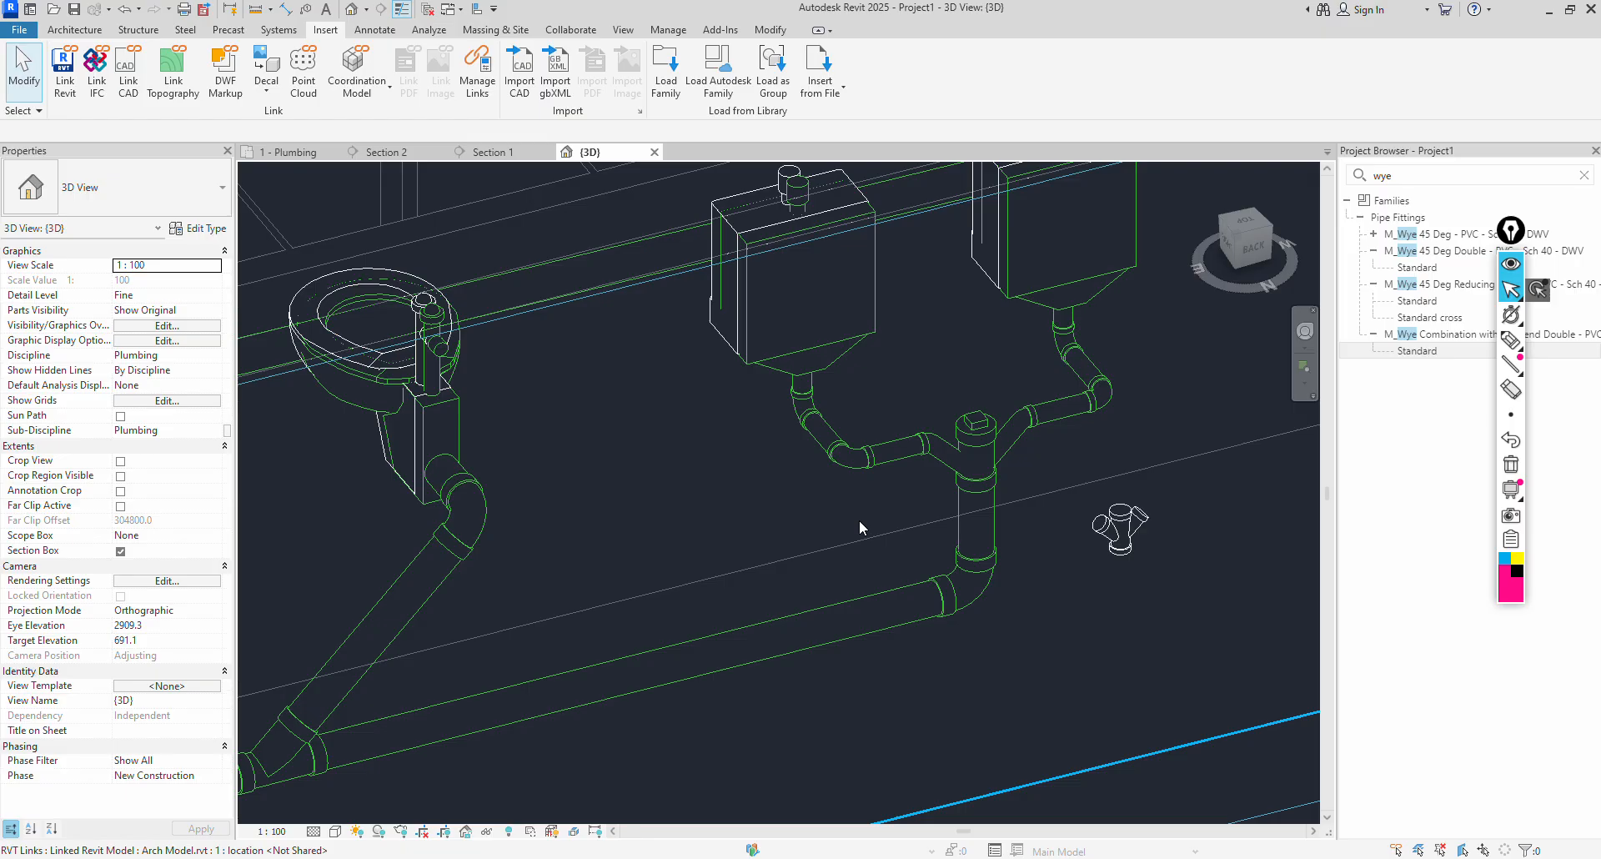
shift+middle_drag(967, 487, 1064, 453)
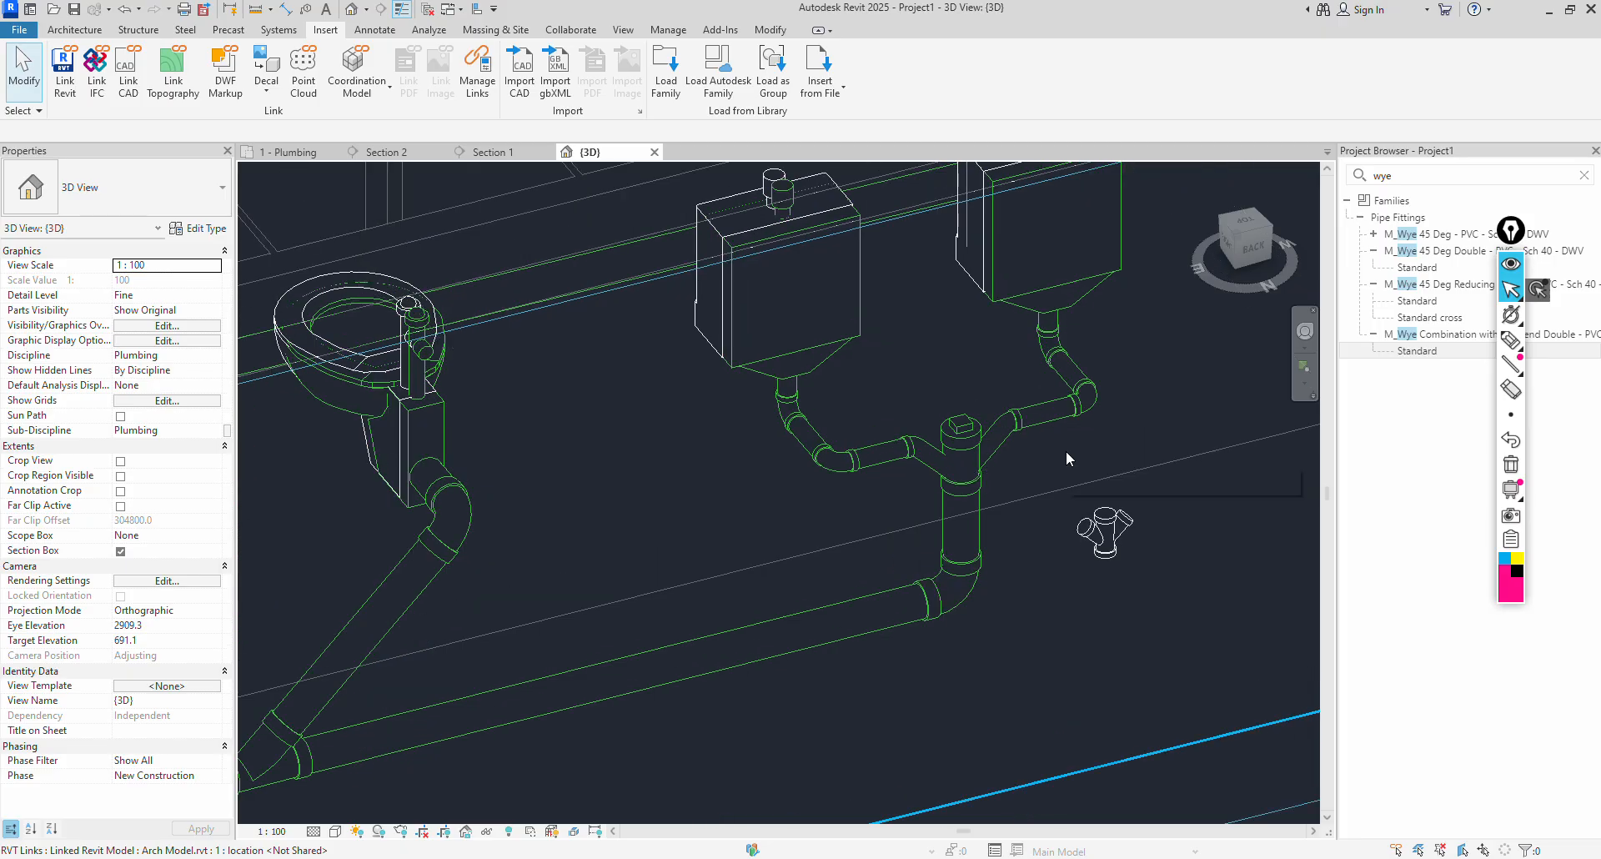
shift+middle_drag(1066, 452, 823, 447)
scroll(823, 448, down, 2)
middle_drag(427, 429, 761, 345)
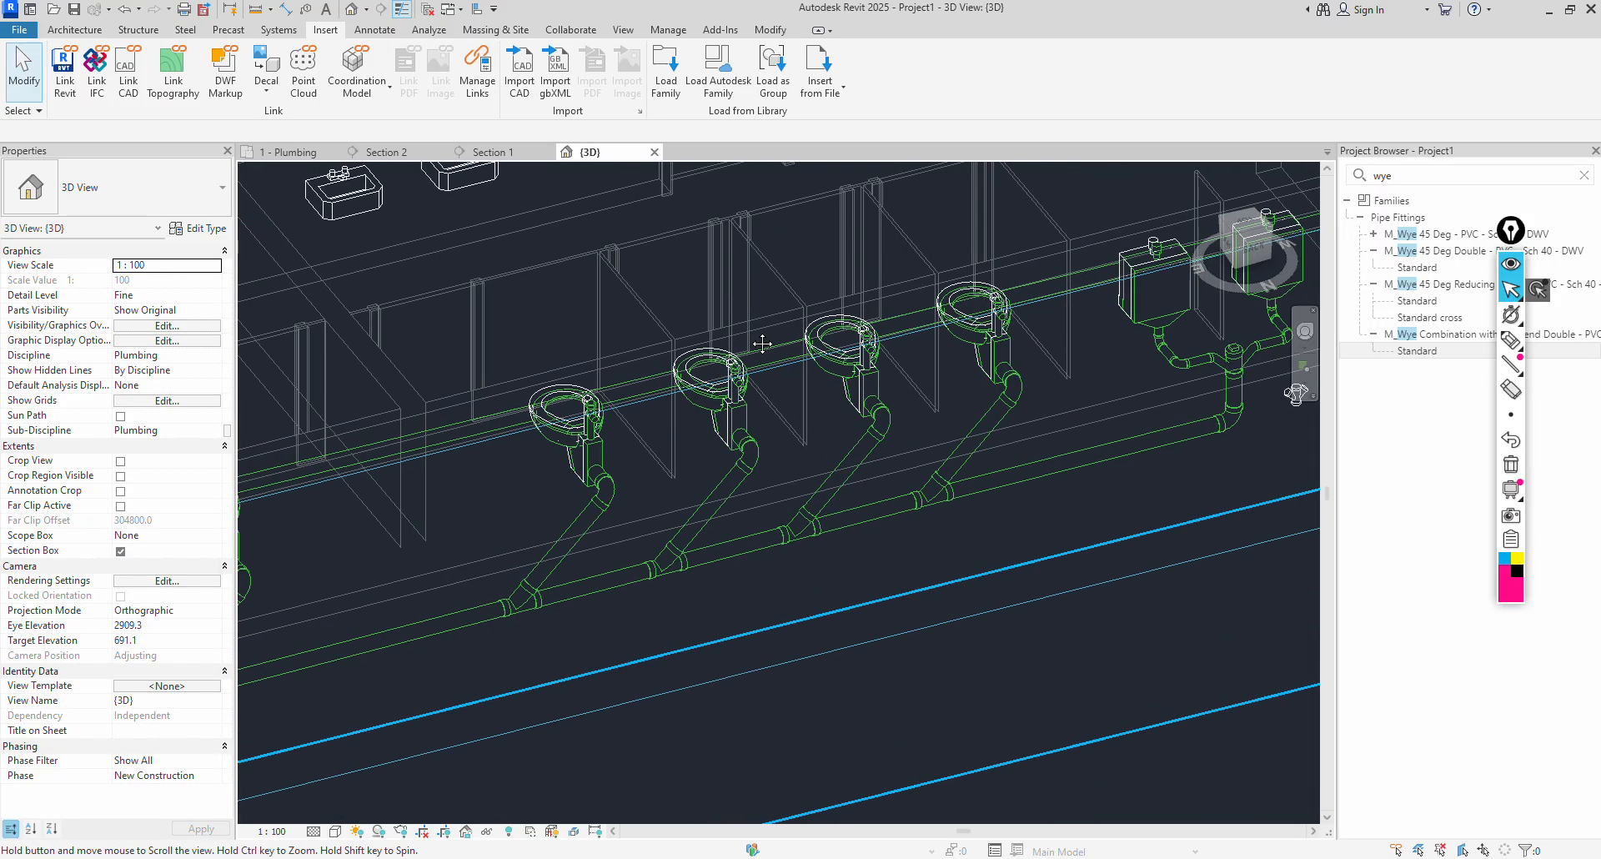
scroll(535, 584, up, 1)
scroll(536, 584, down, 1)
scroll(844, 447, down, 1)
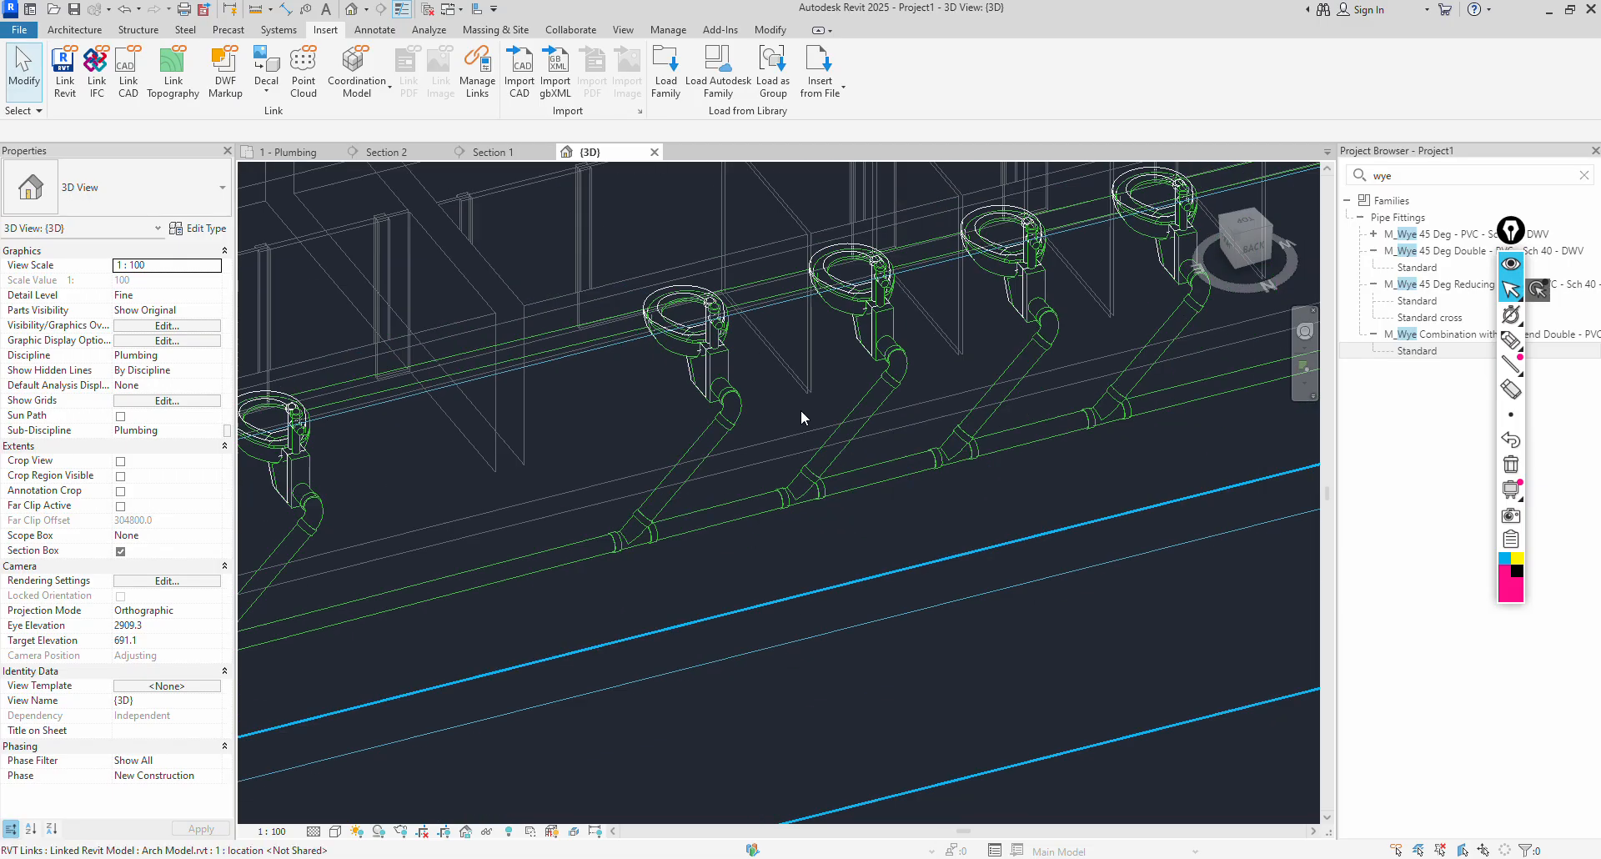
middle_drag(804, 414, 486, 622)
scroll(743, 448, up, 2)
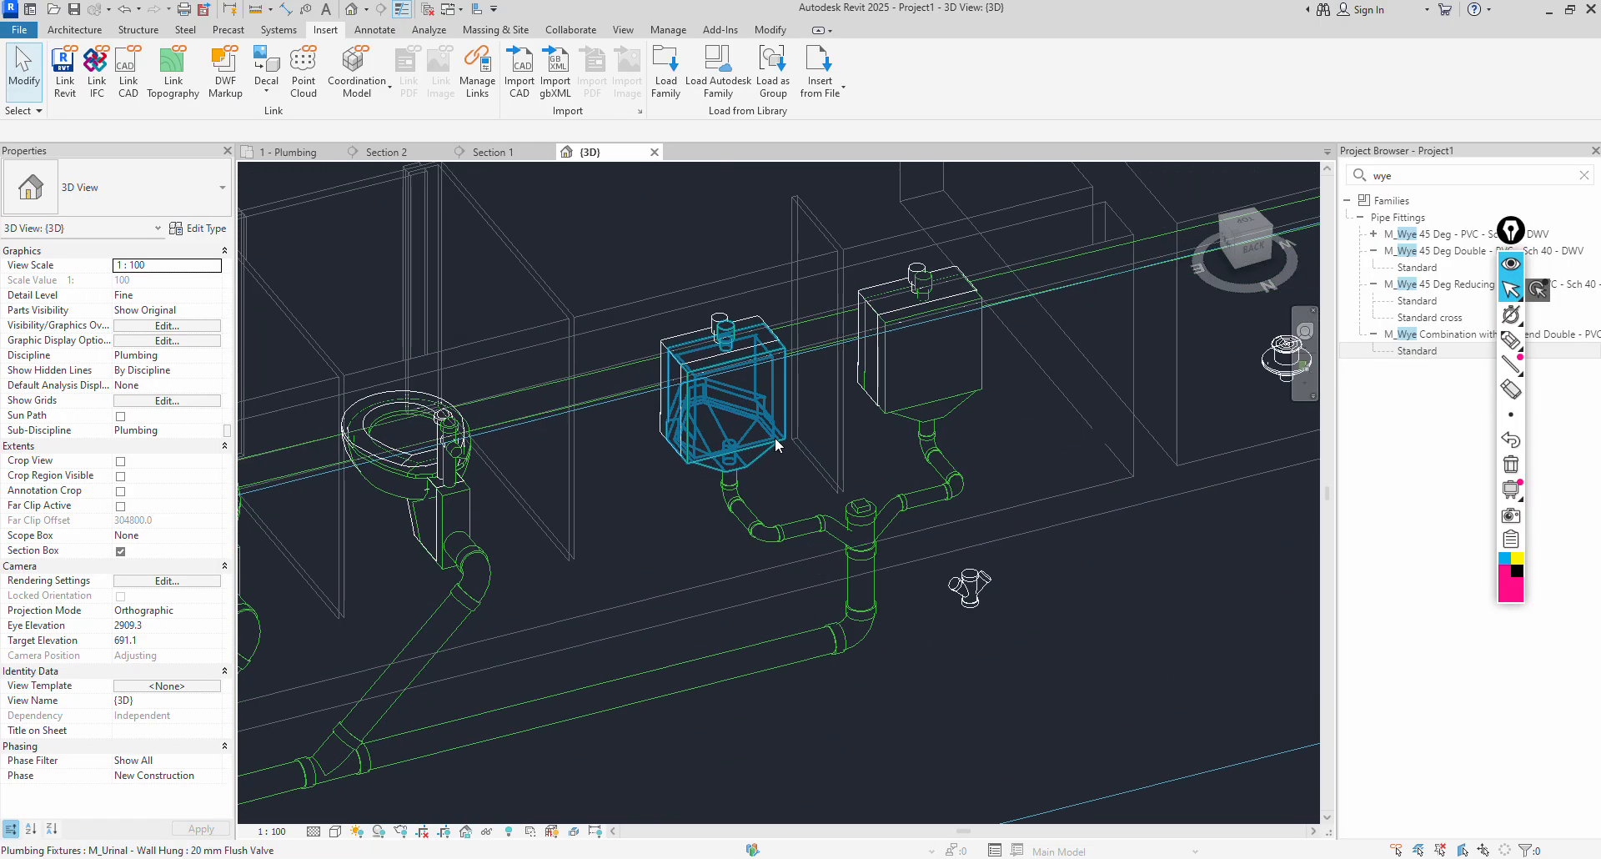